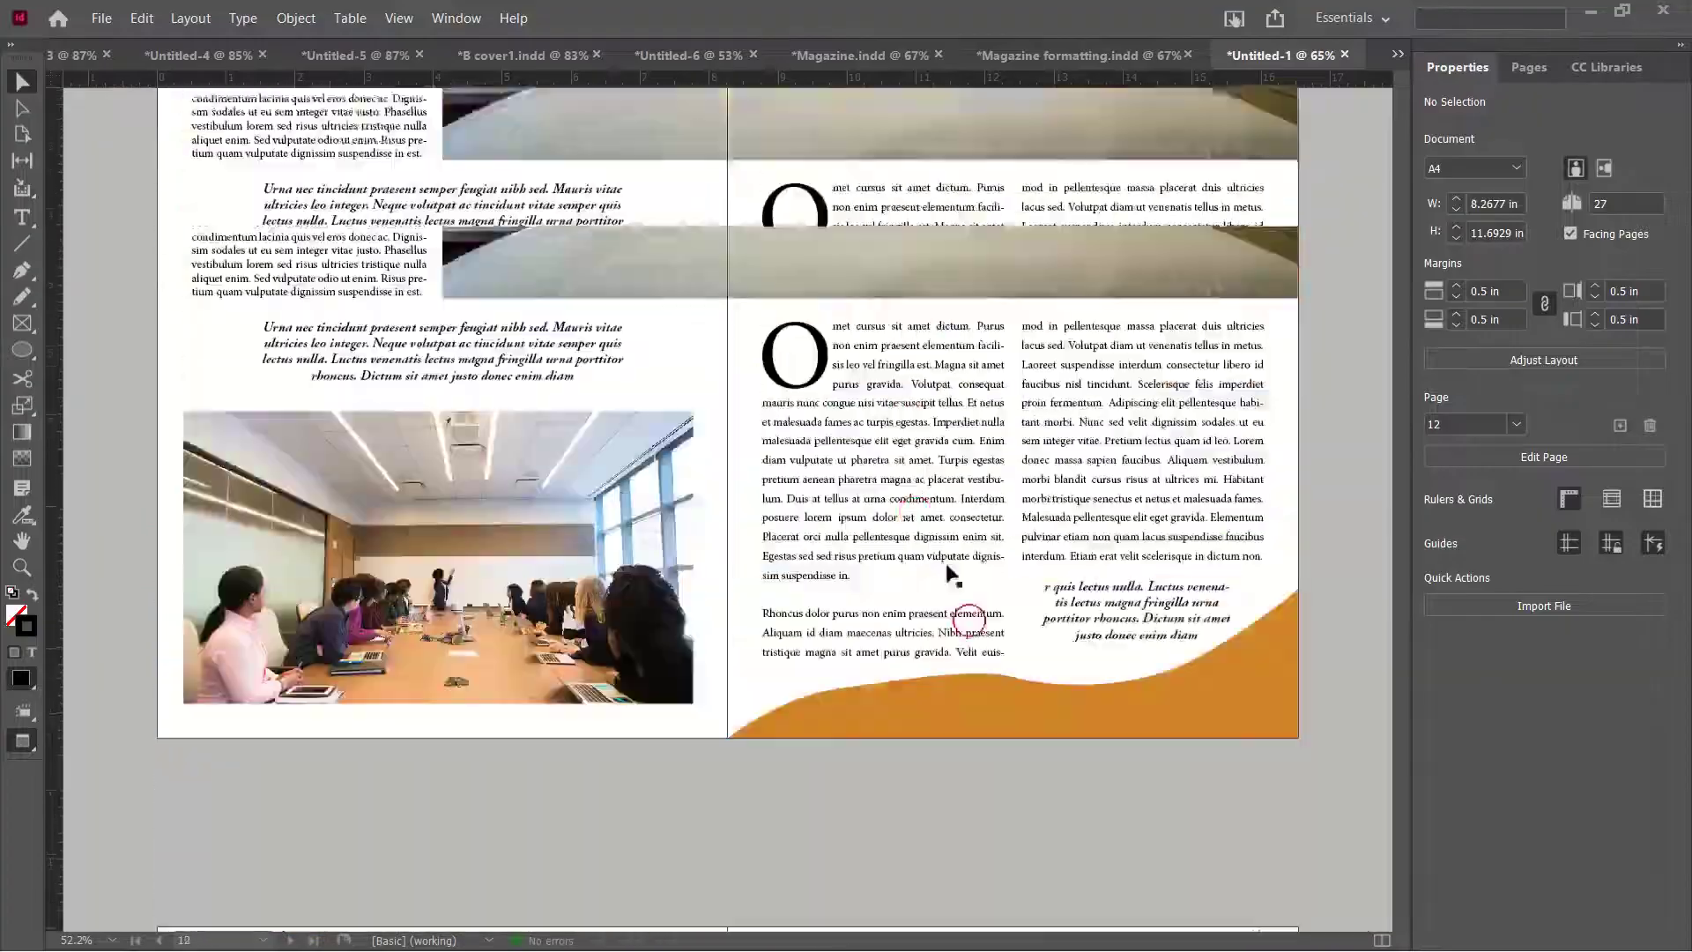
Review the designed magazine spreads from page 12 through the page 22 spread
scroll(613, 485, "down", 15)
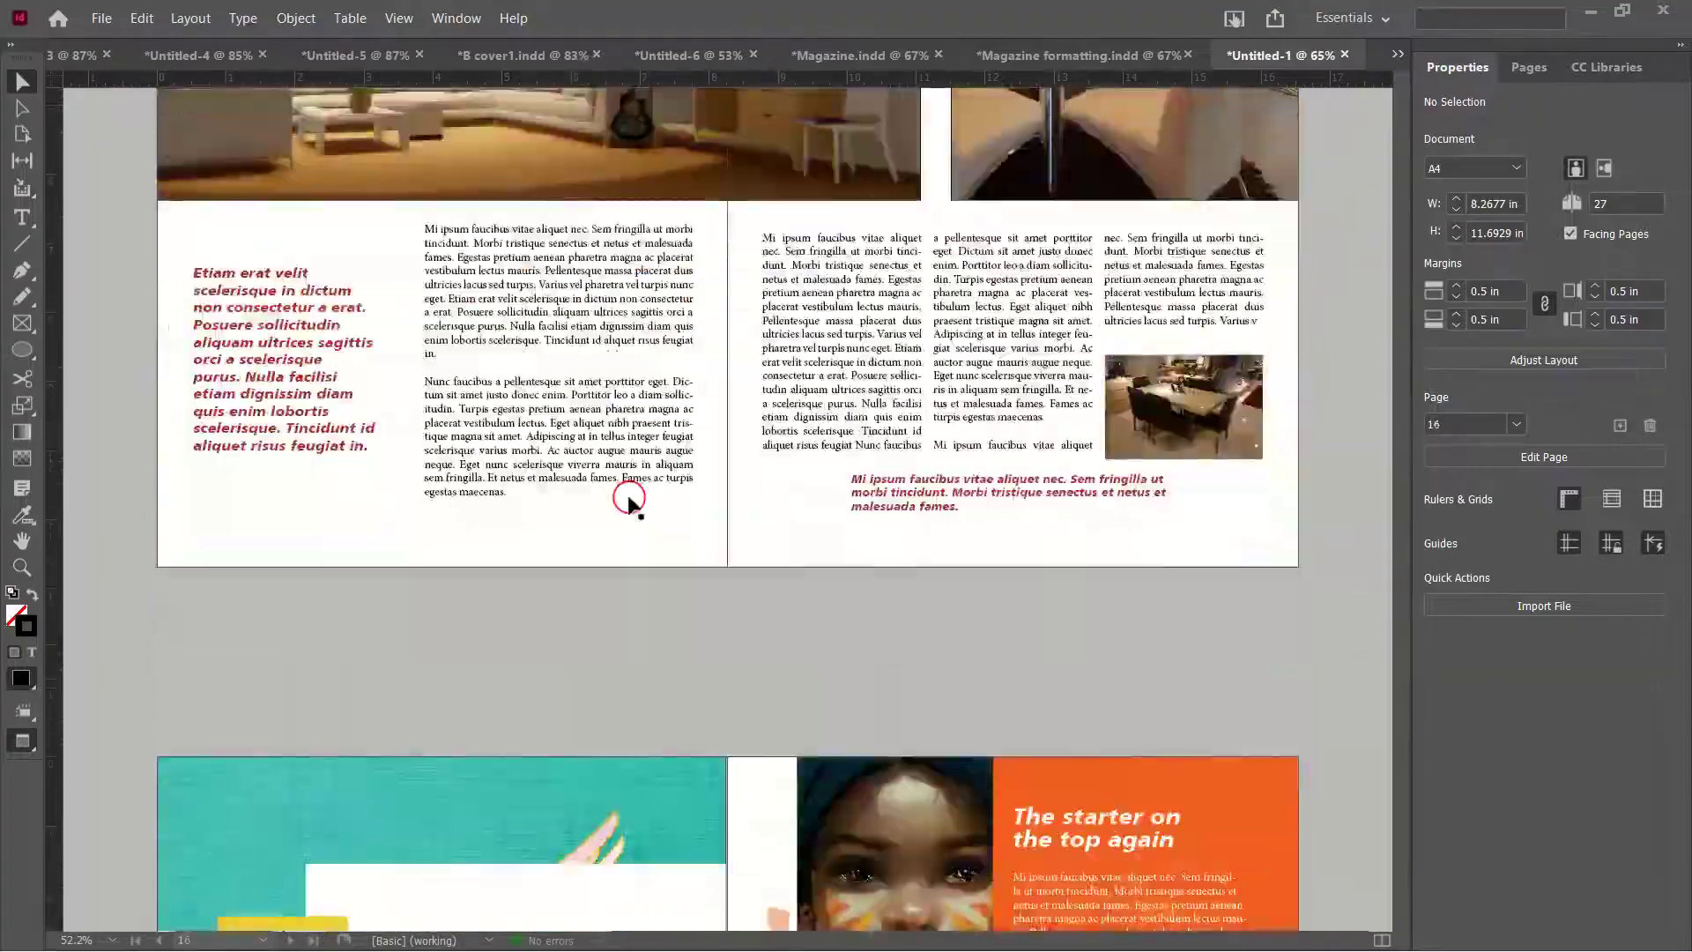
scroll(649, 502, "down", 10)
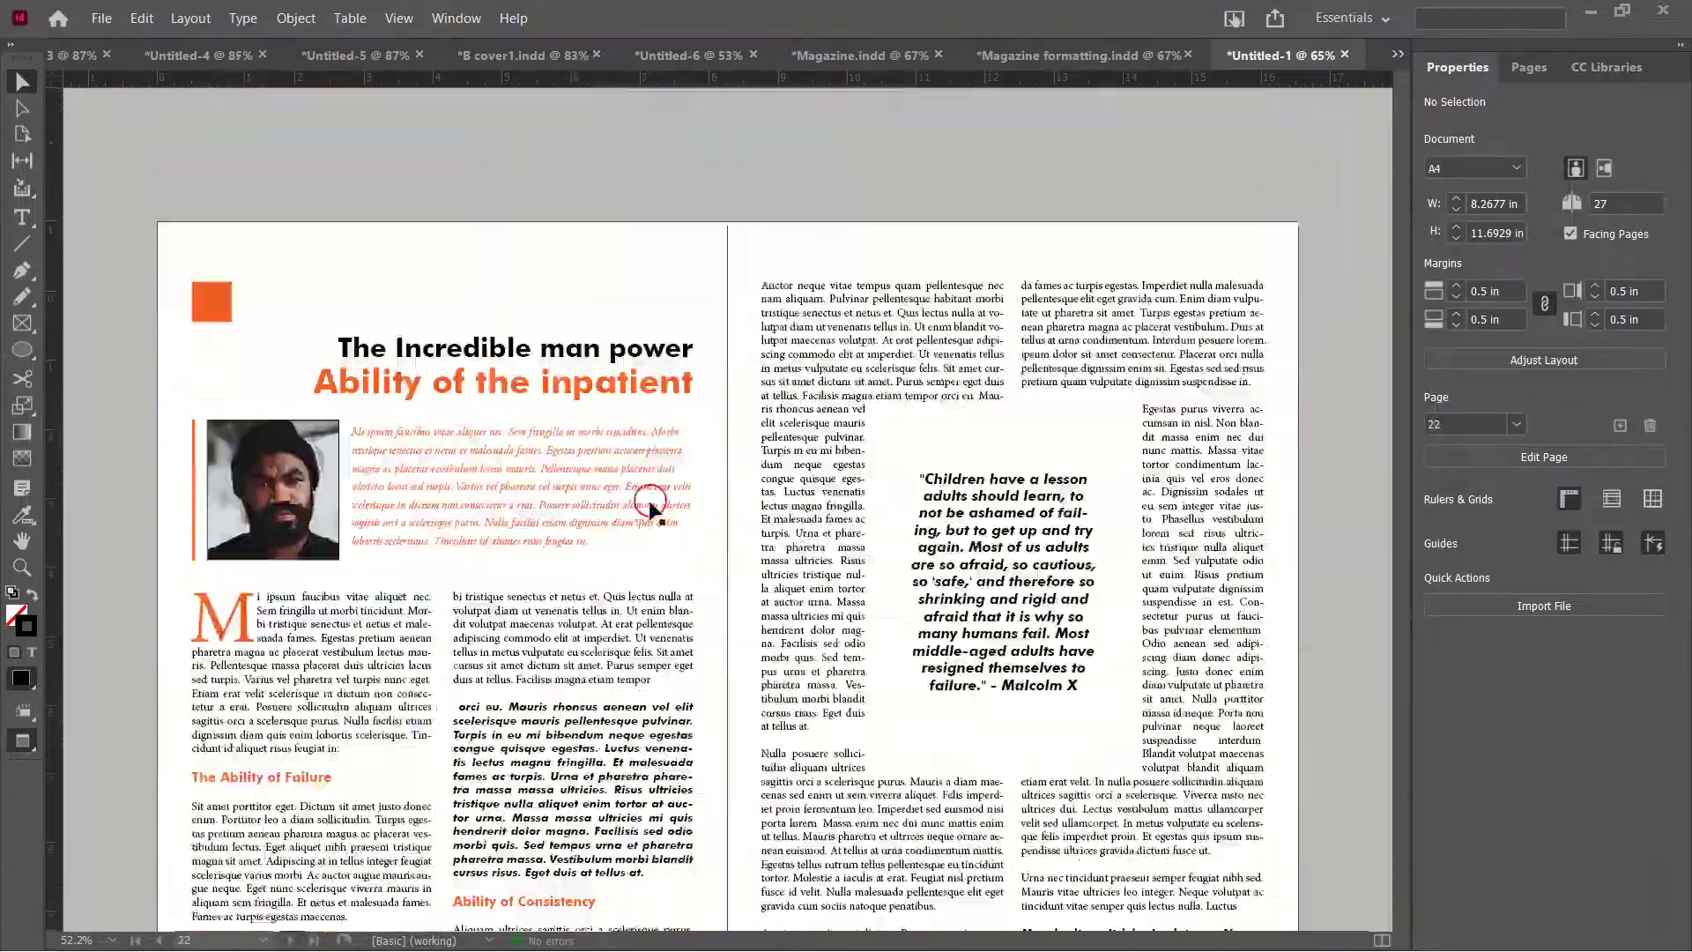
scroll(650, 502, "up", 8)
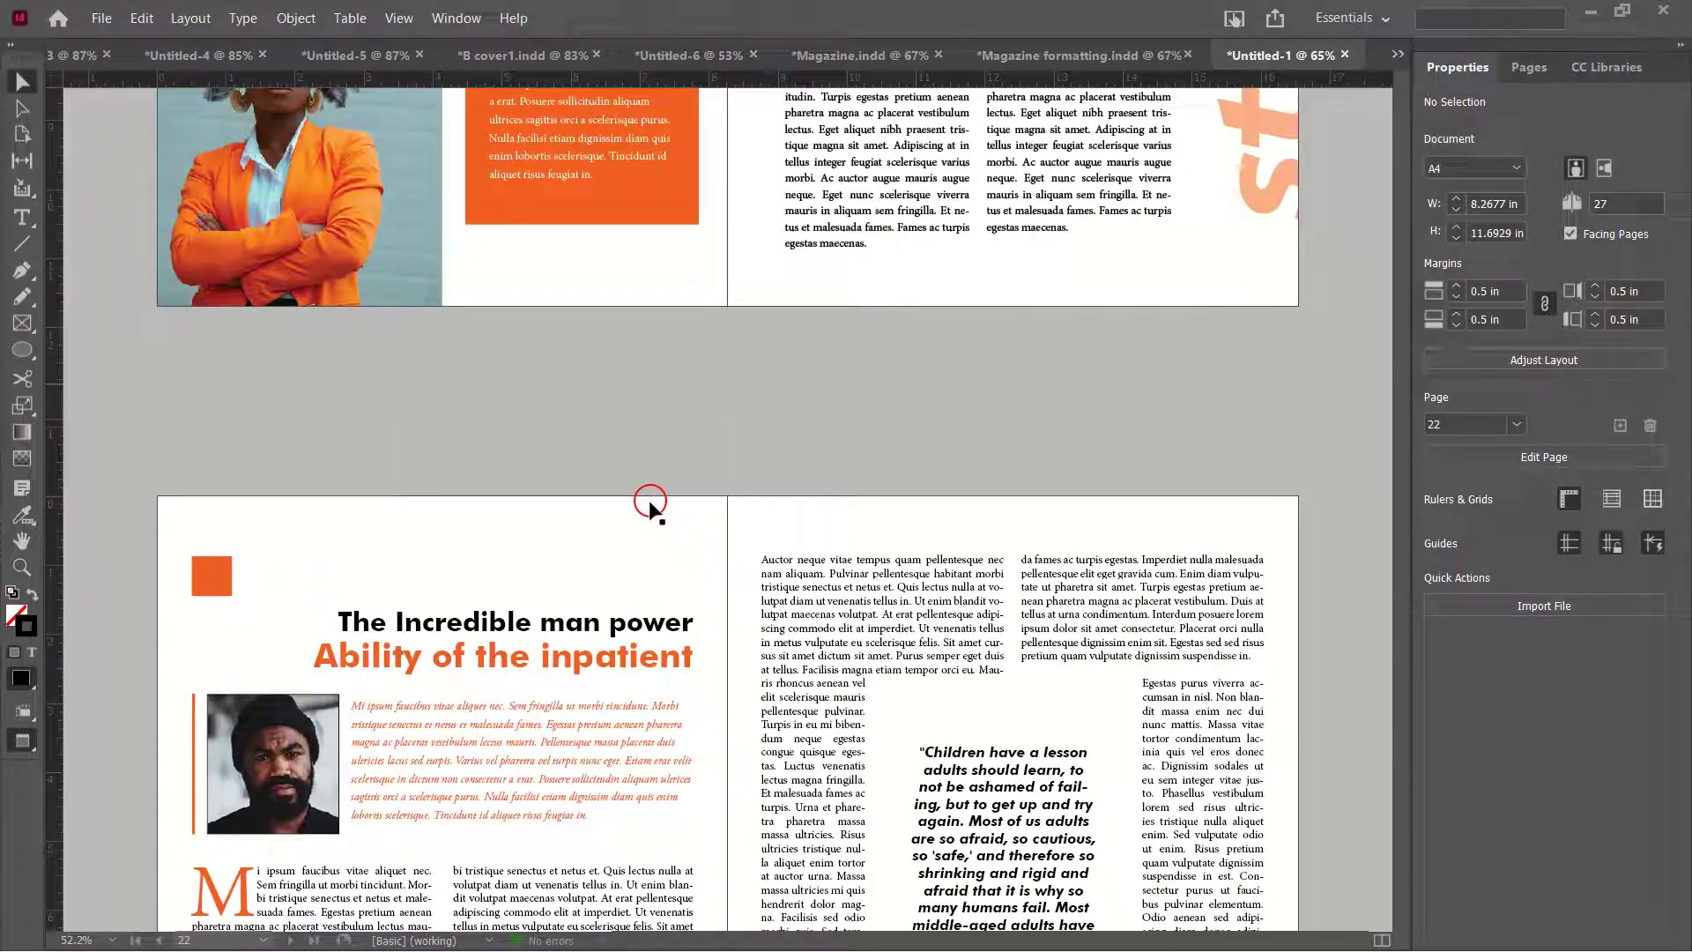
scroll(367, 495, "down", 6)
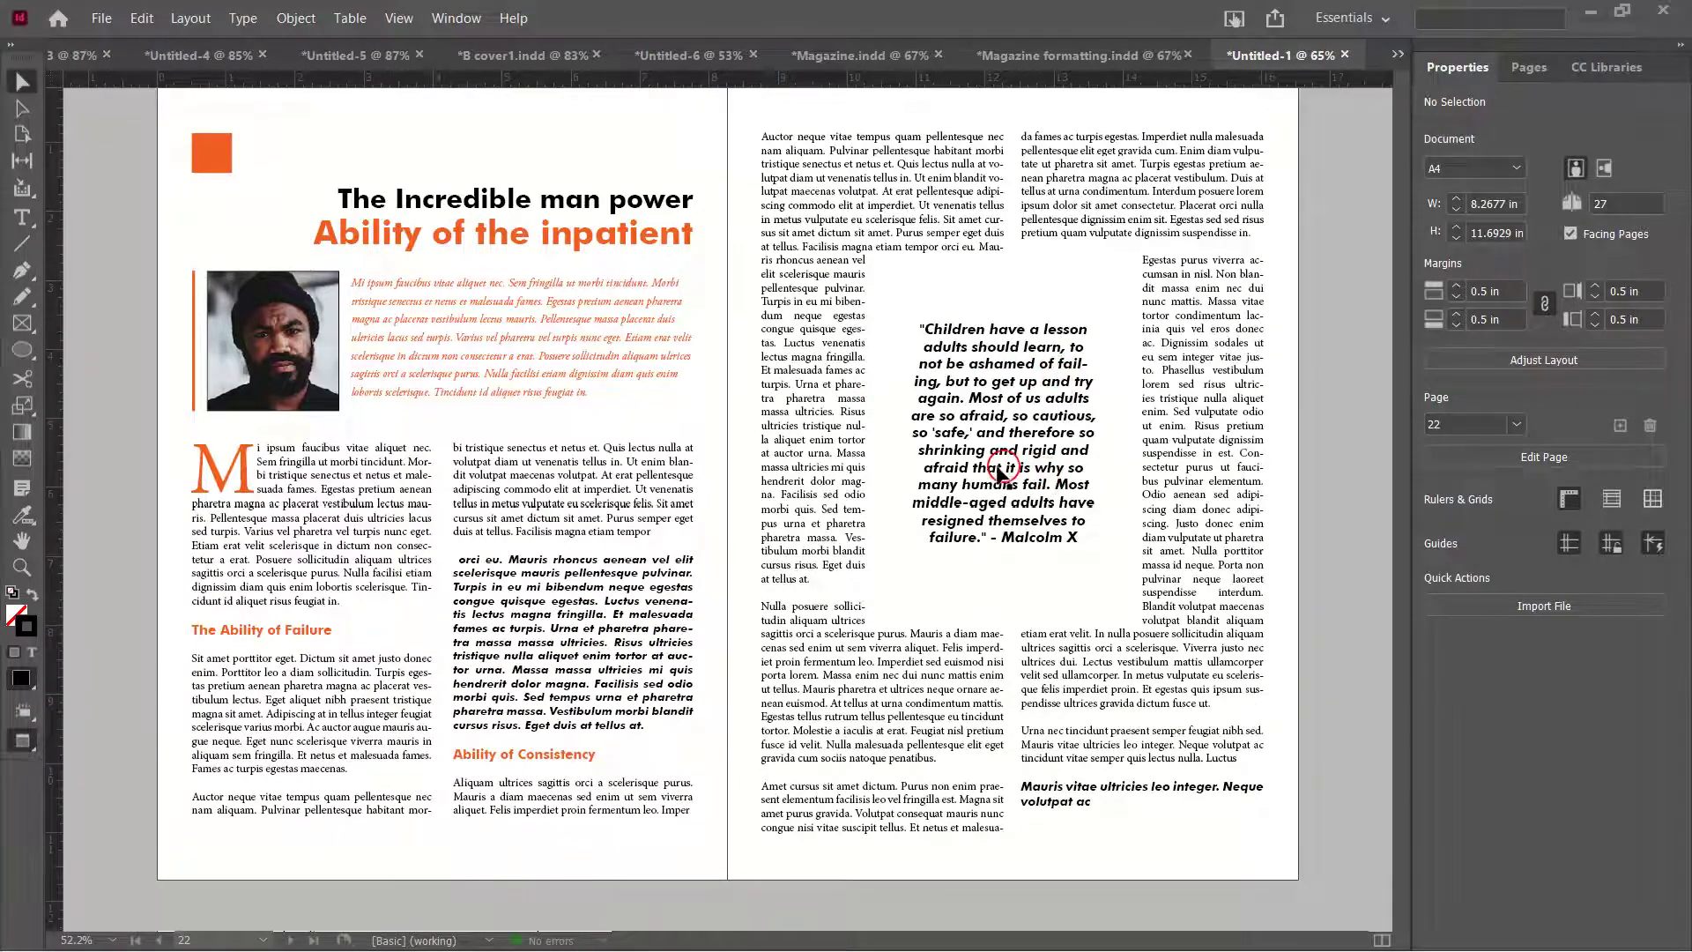
Switch to Chrome and run a Google image search for "magazine table of contents design"
key("super")
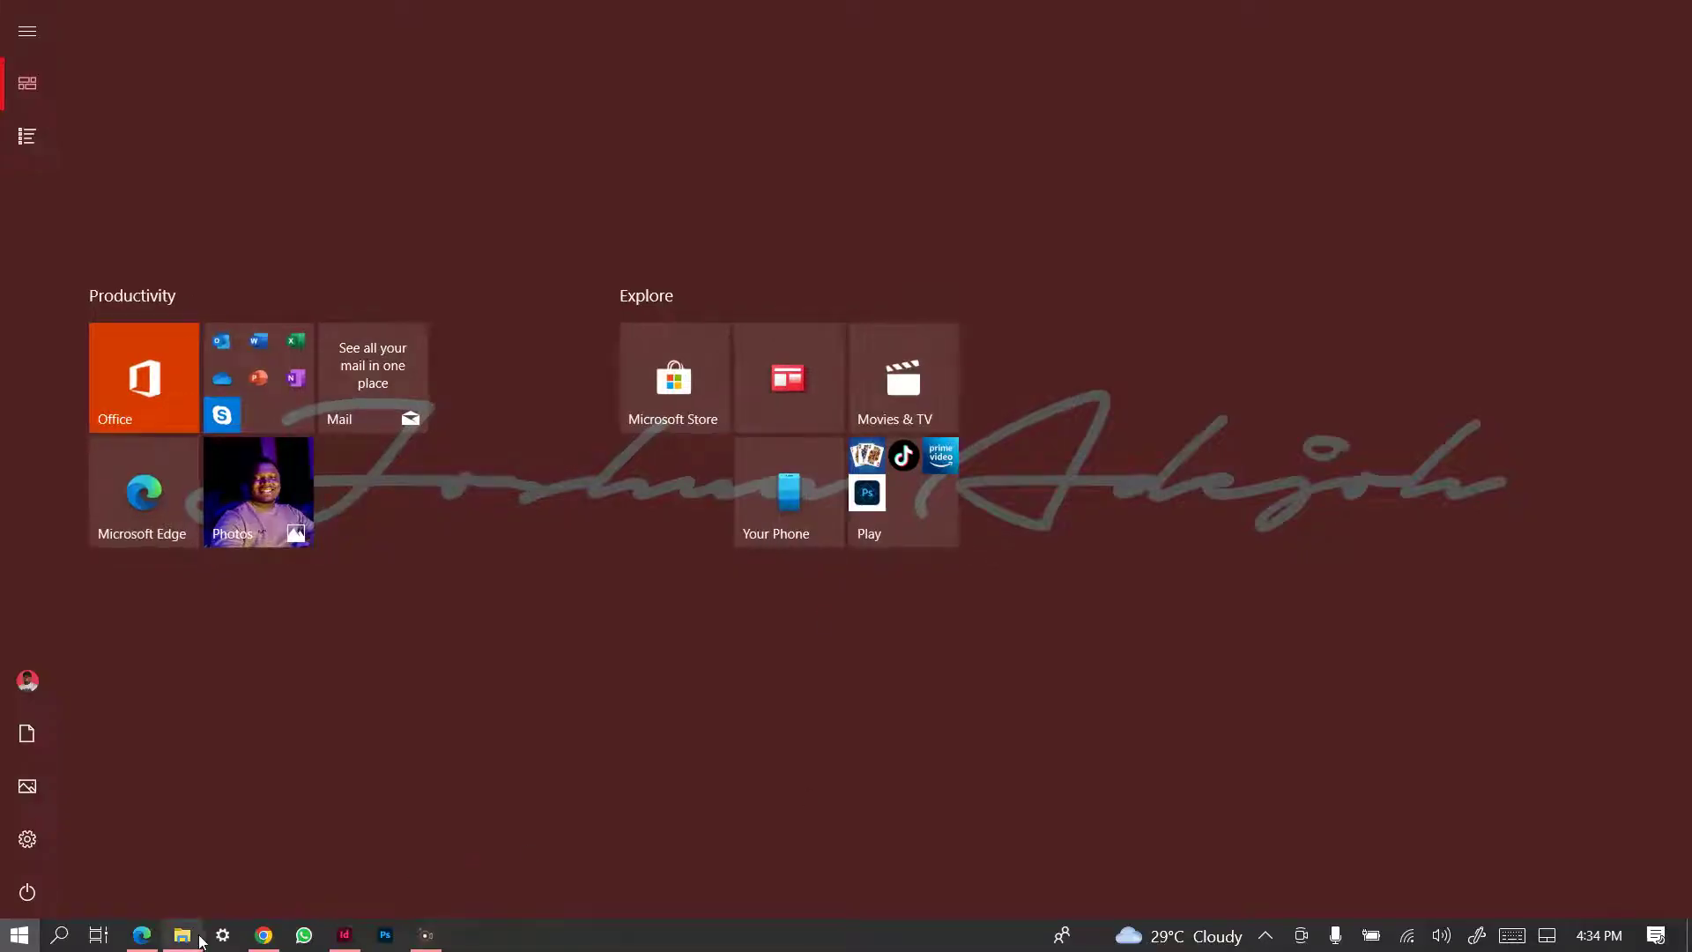
left_click(264, 934)
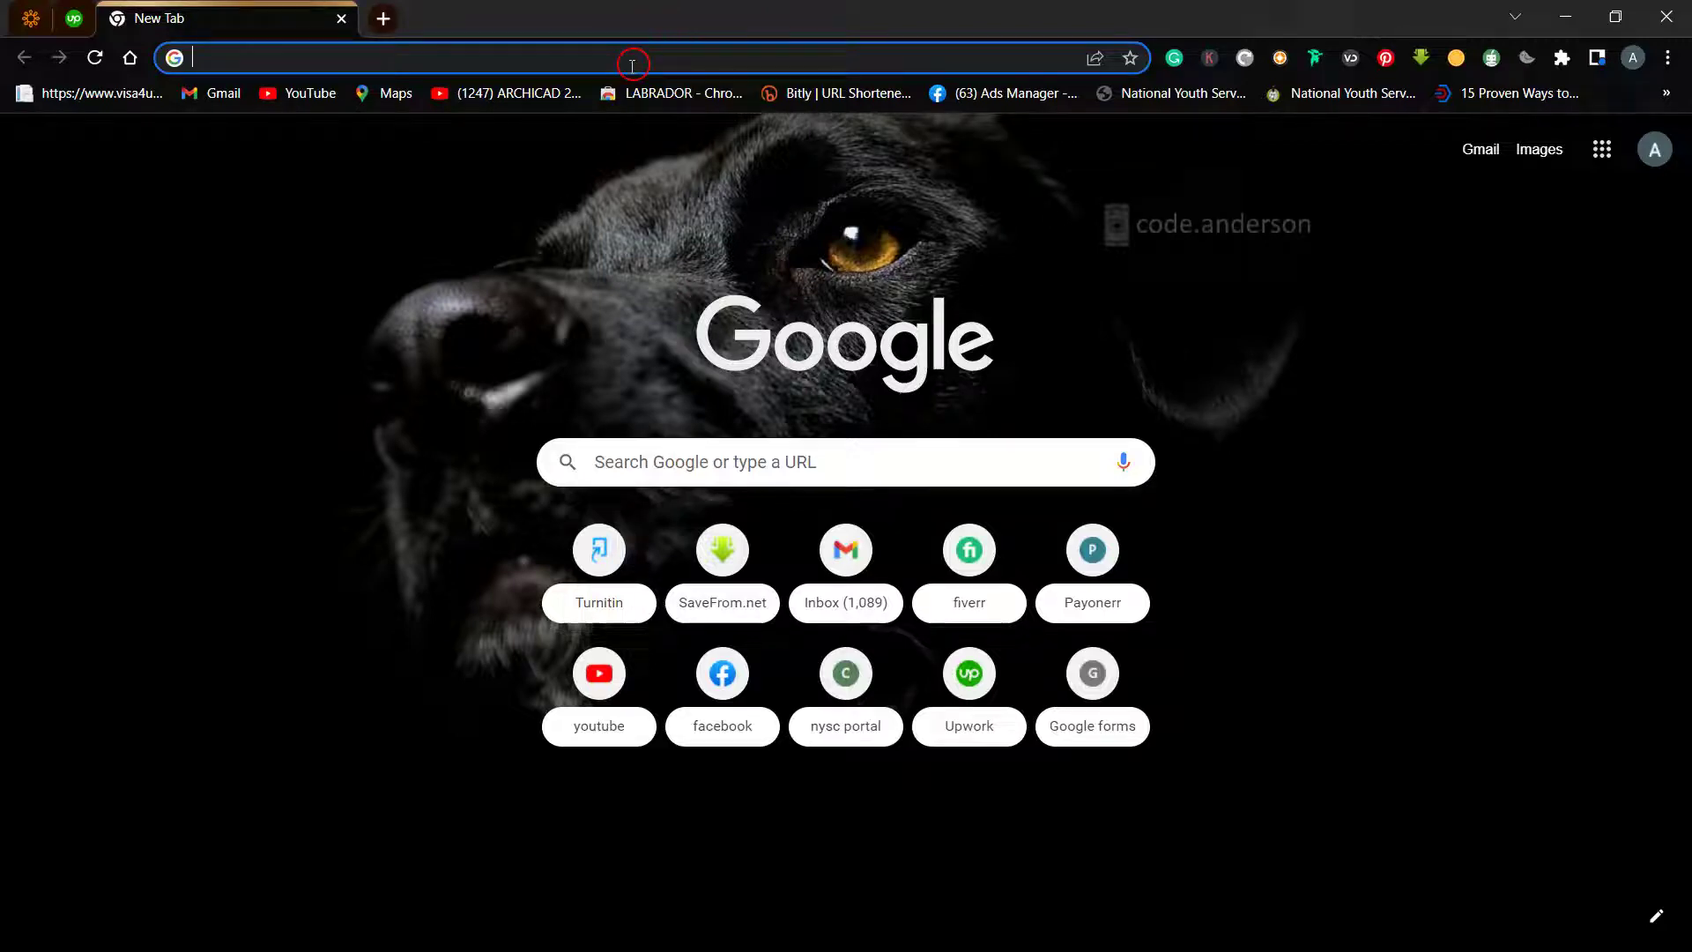
type("magazo")
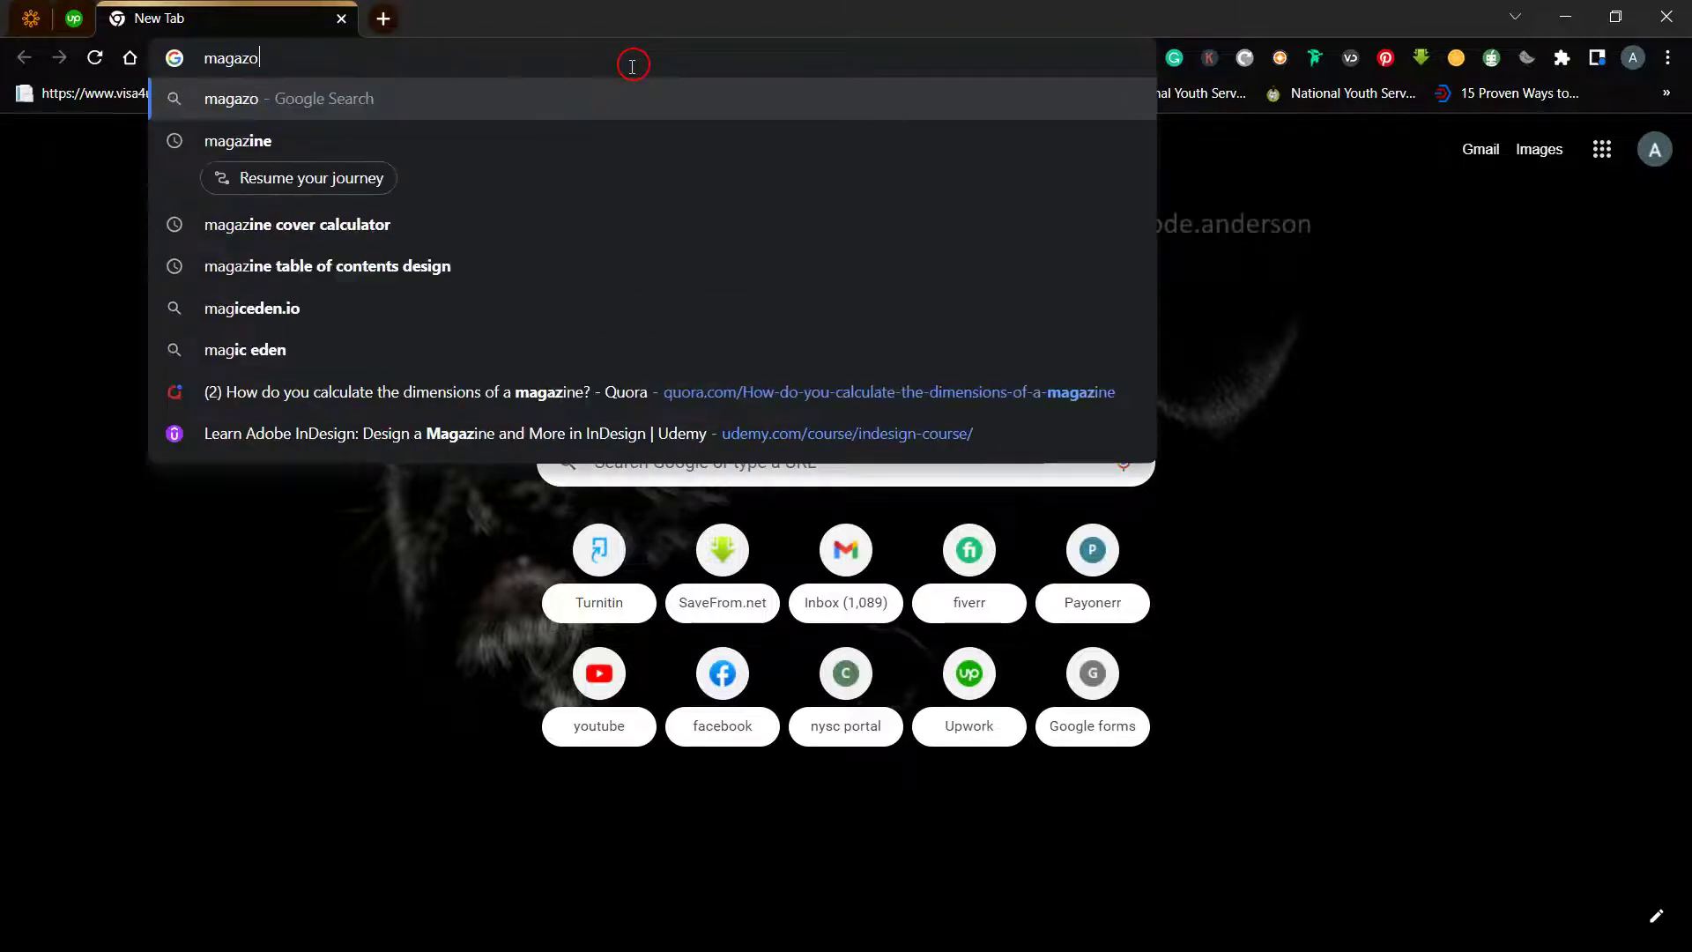
key("BackSpace")
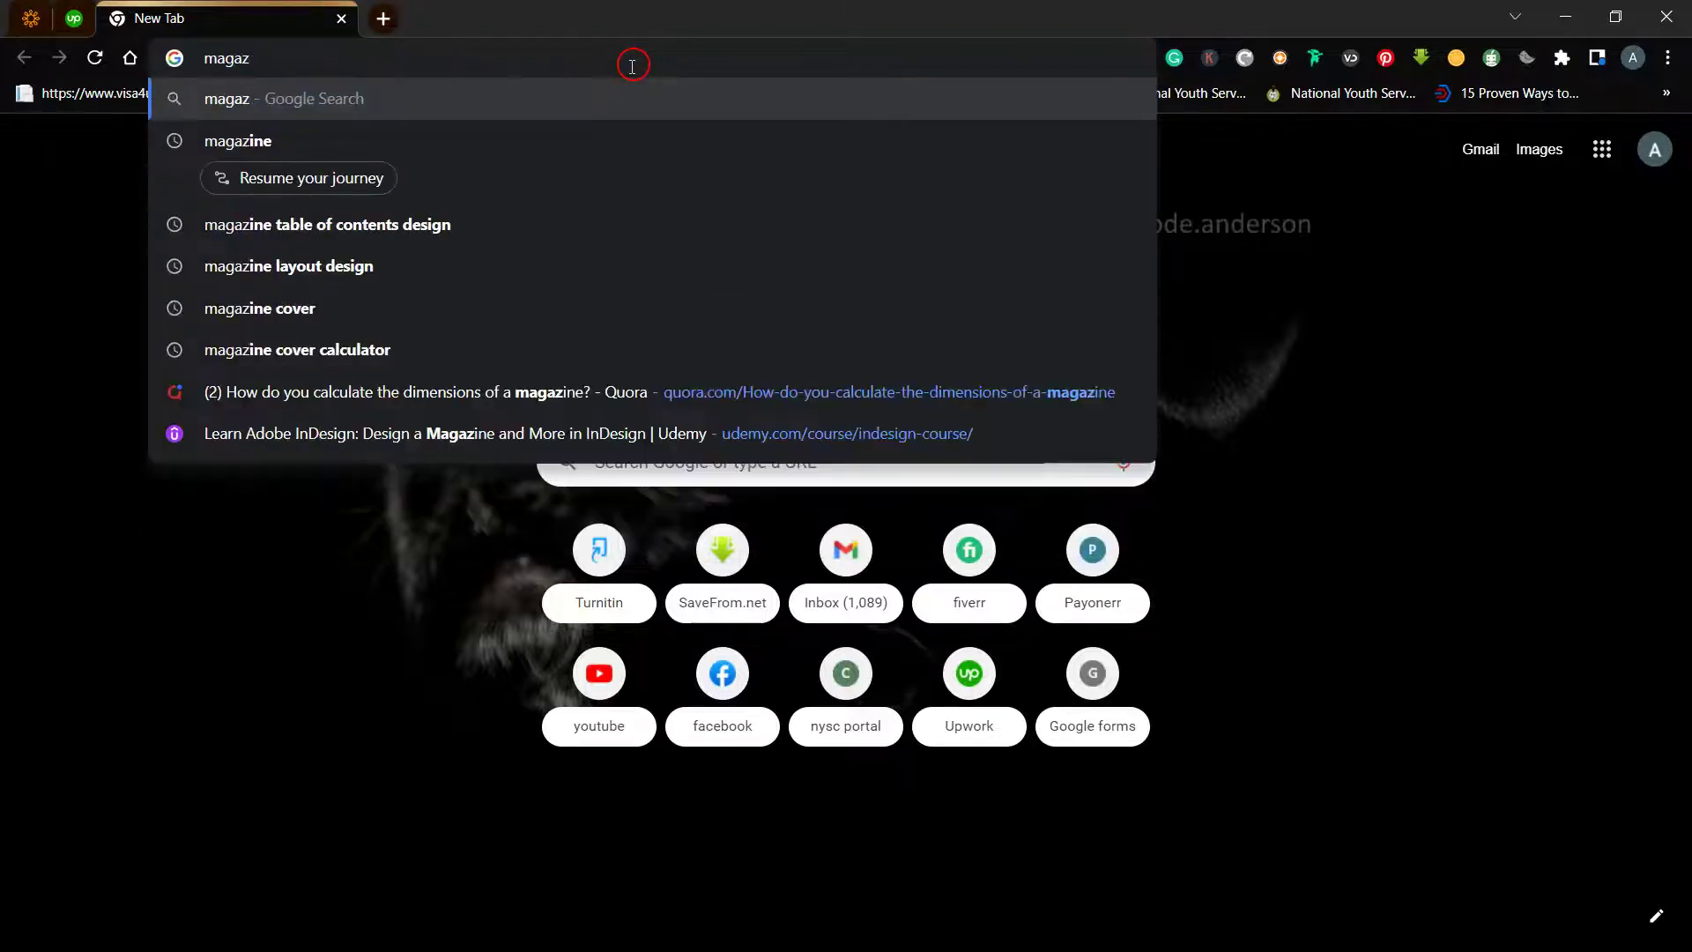
type("ine table")
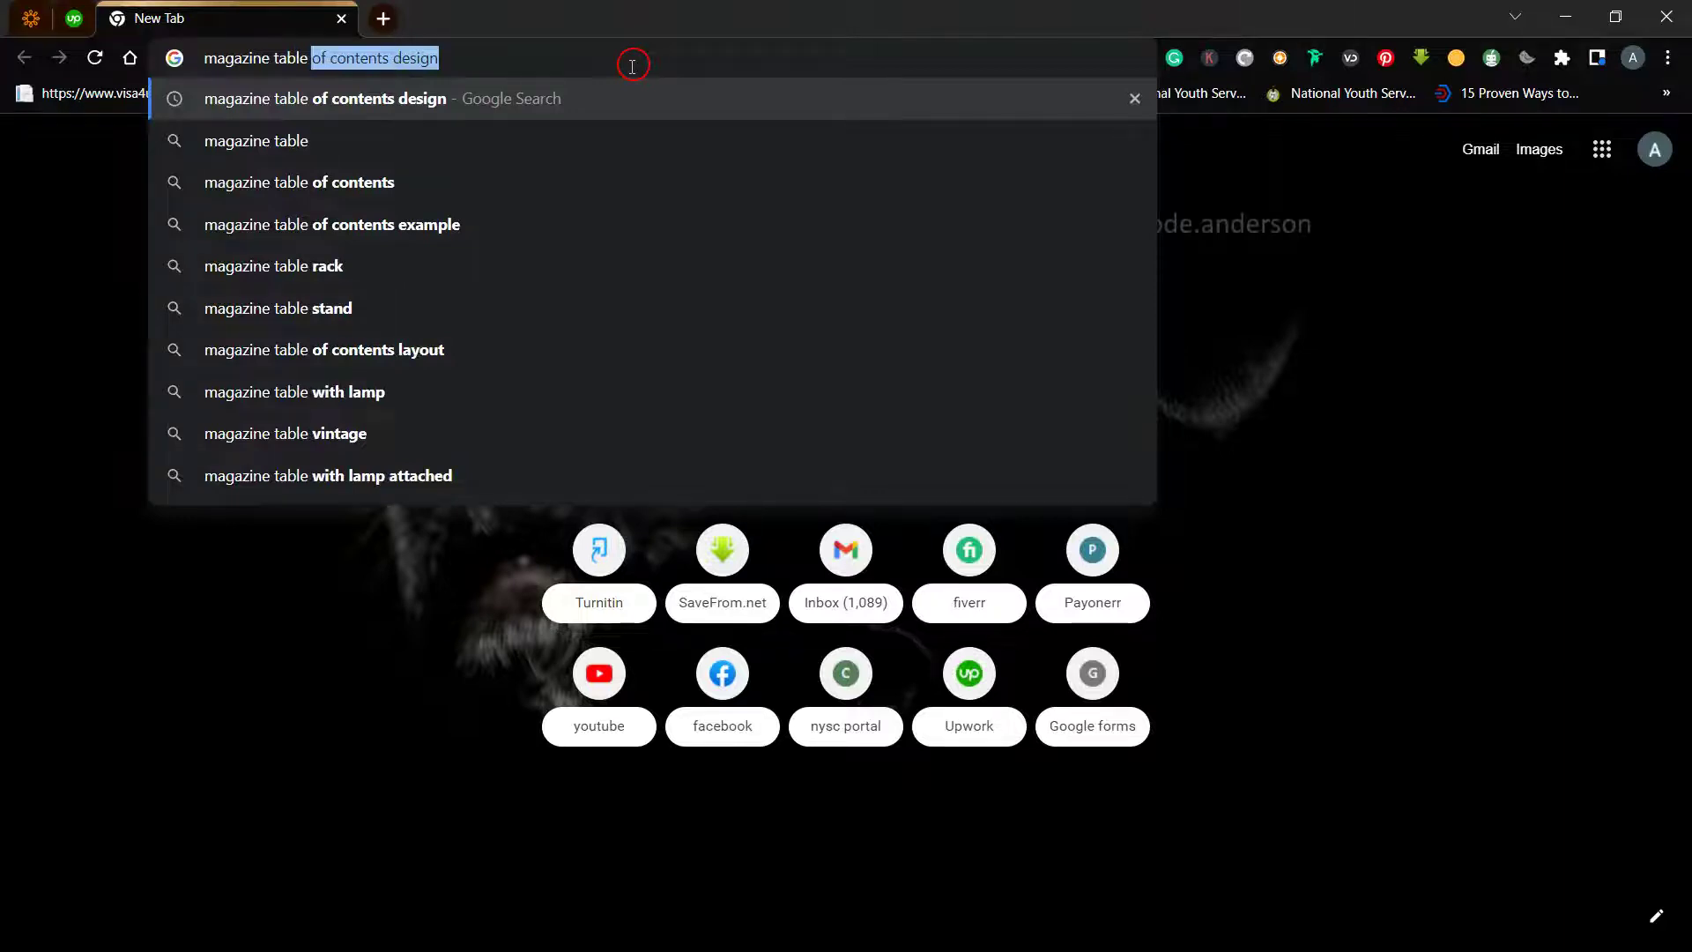
key("Return")
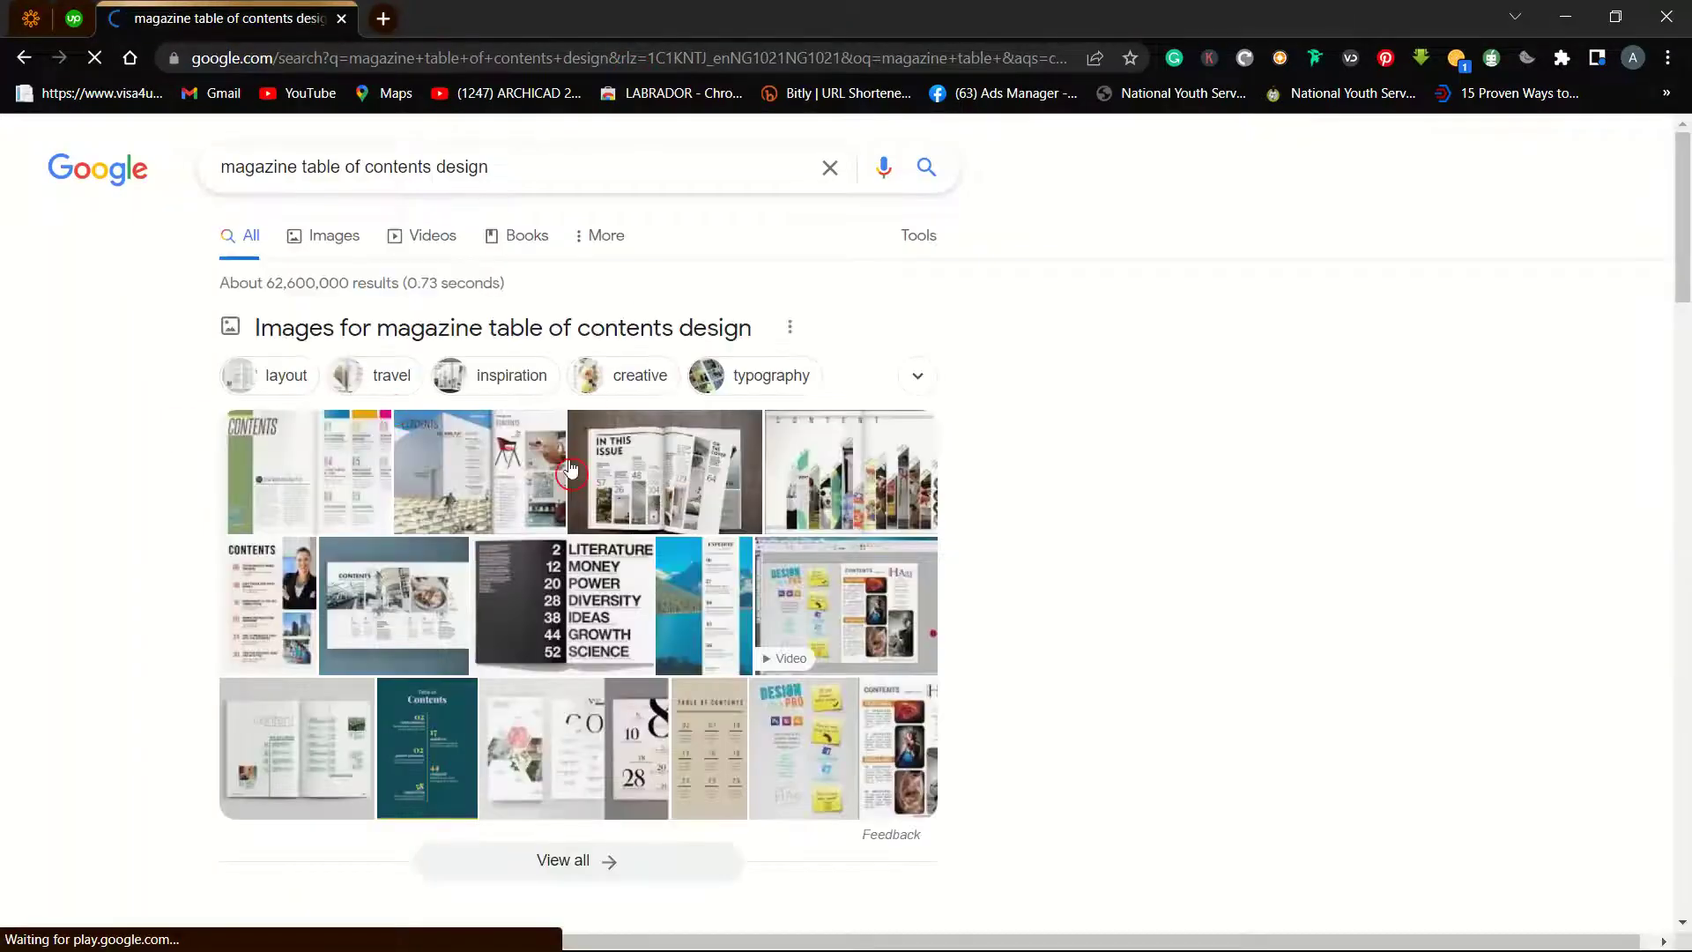
left_click(330, 231)
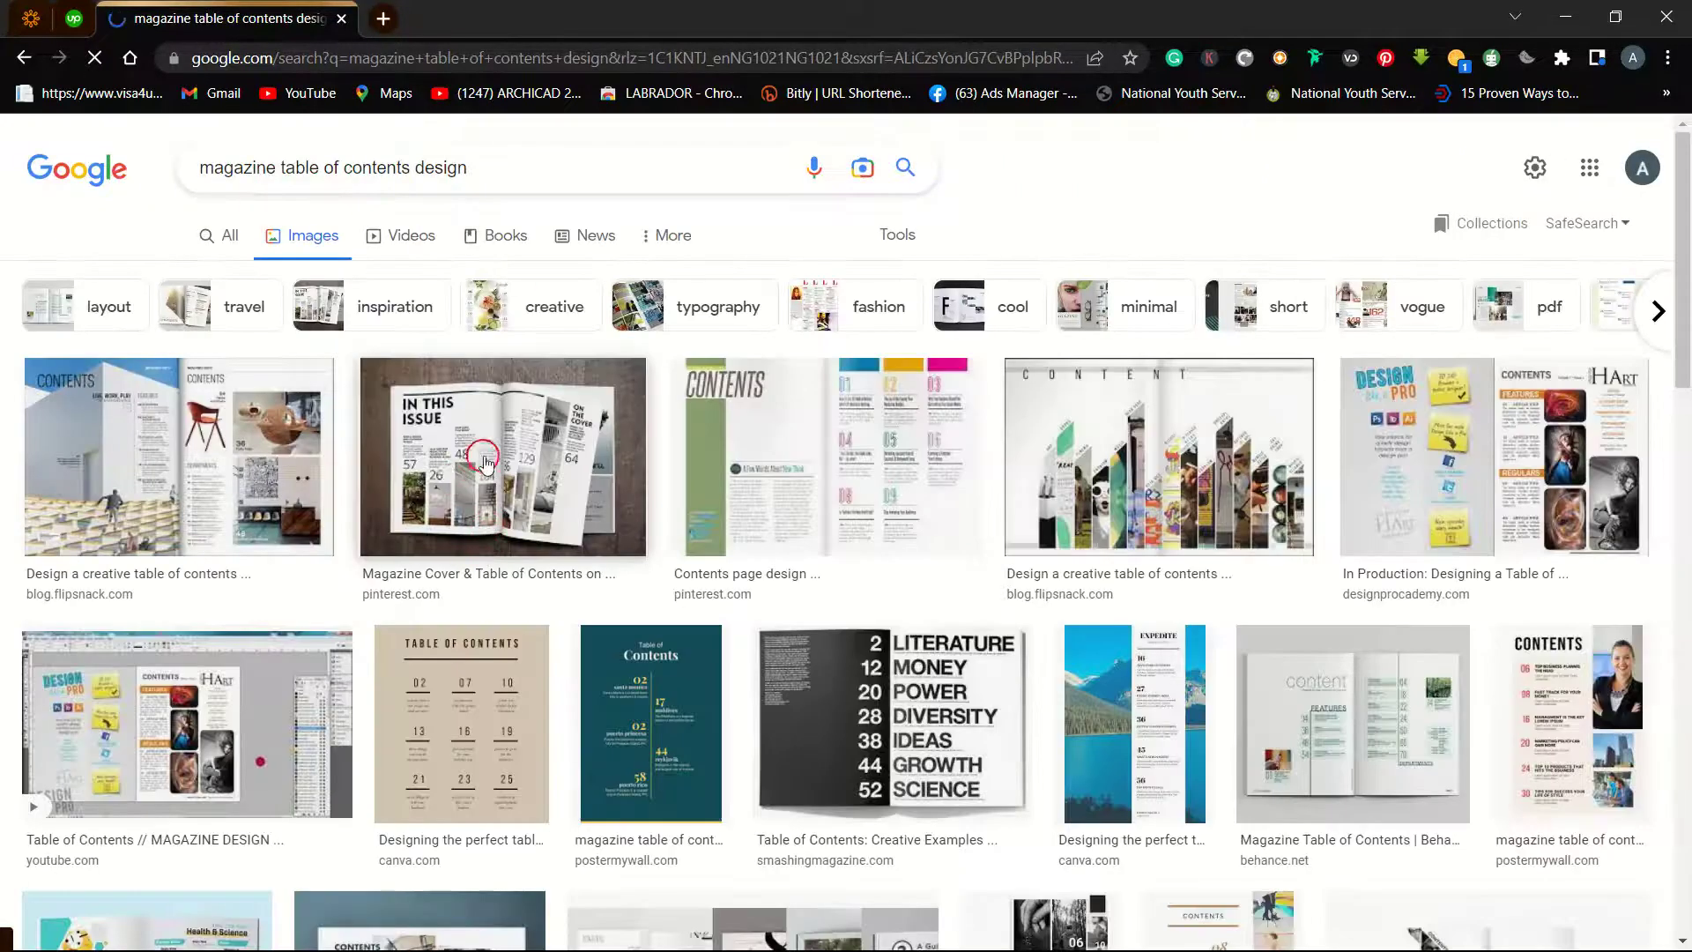
Preview several contents-page designs from the image results, including the beige Canva, green-striped Pinterest and teal PosterMyWall layouts
scroll(468, 550, "down", 2)
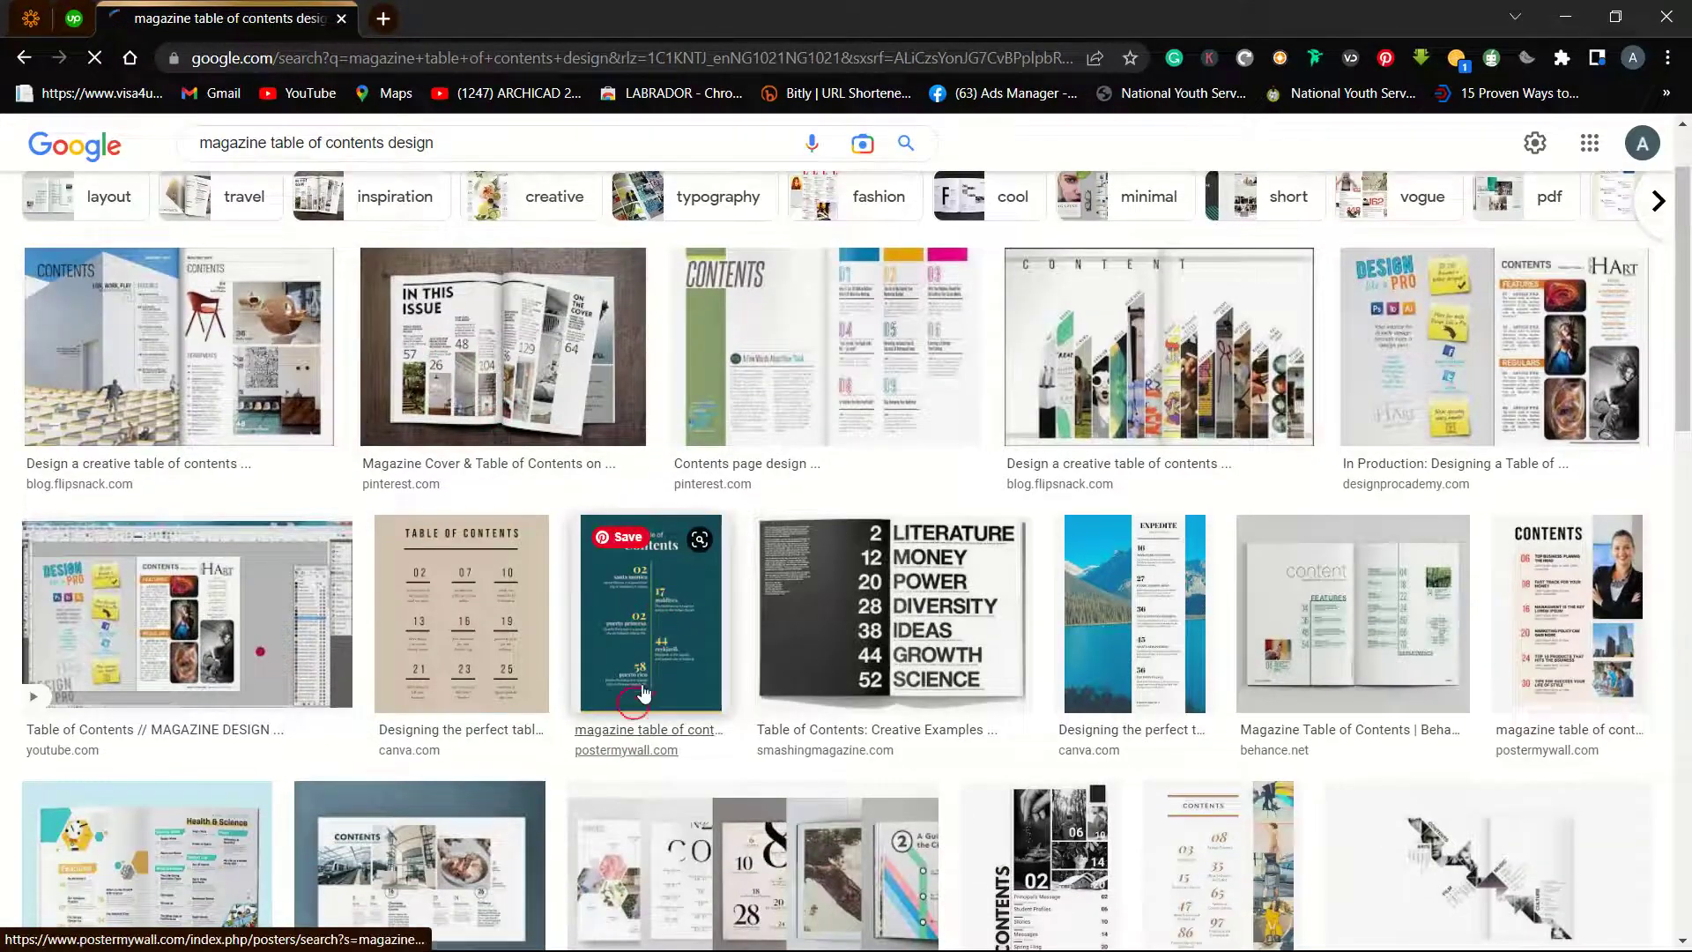
left_click(441, 615)
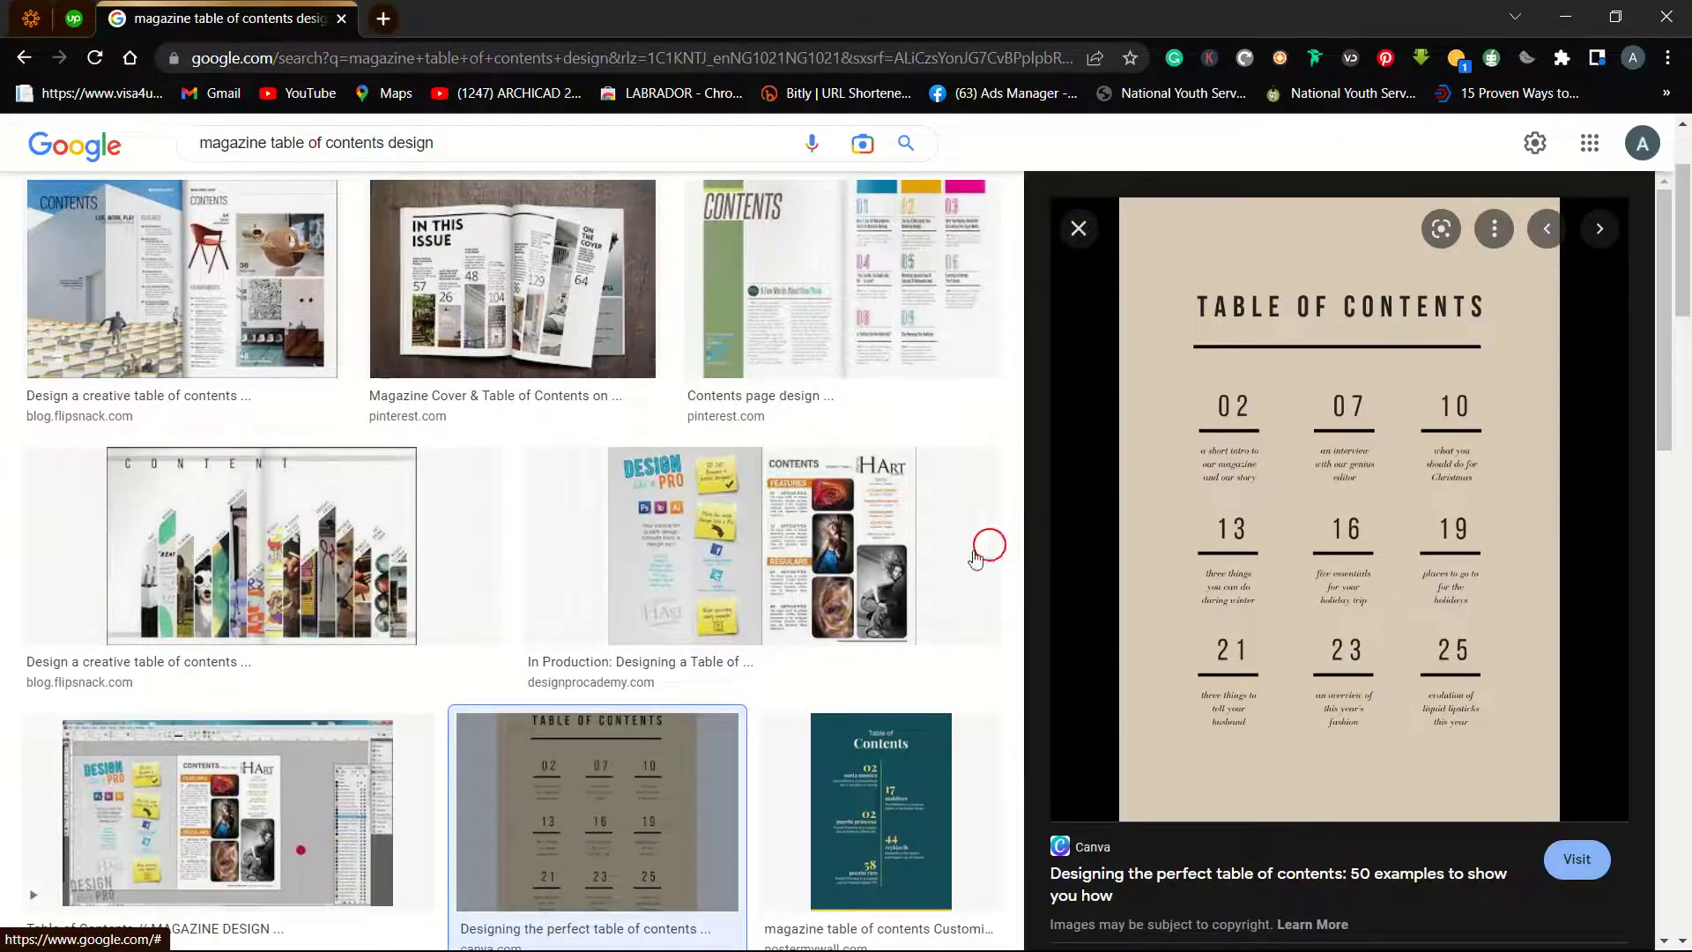
left_click(1078, 229)
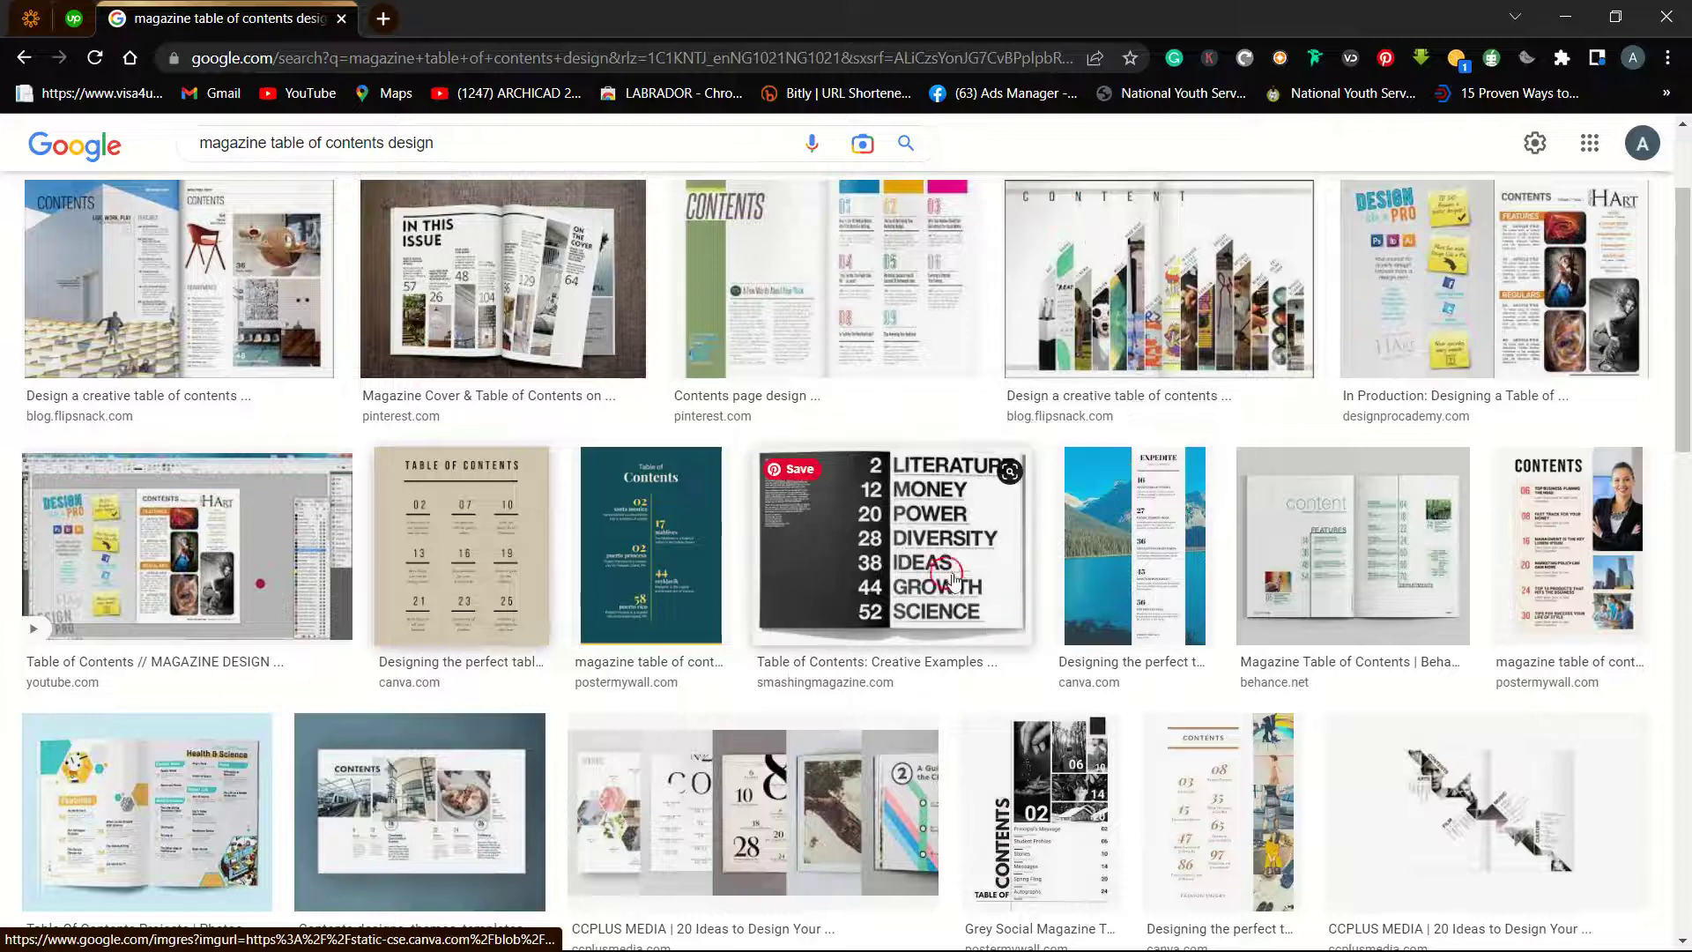
left_click(1111, 577)
left_click(1078, 229)
left_click(918, 264)
left_click(1090, 334)
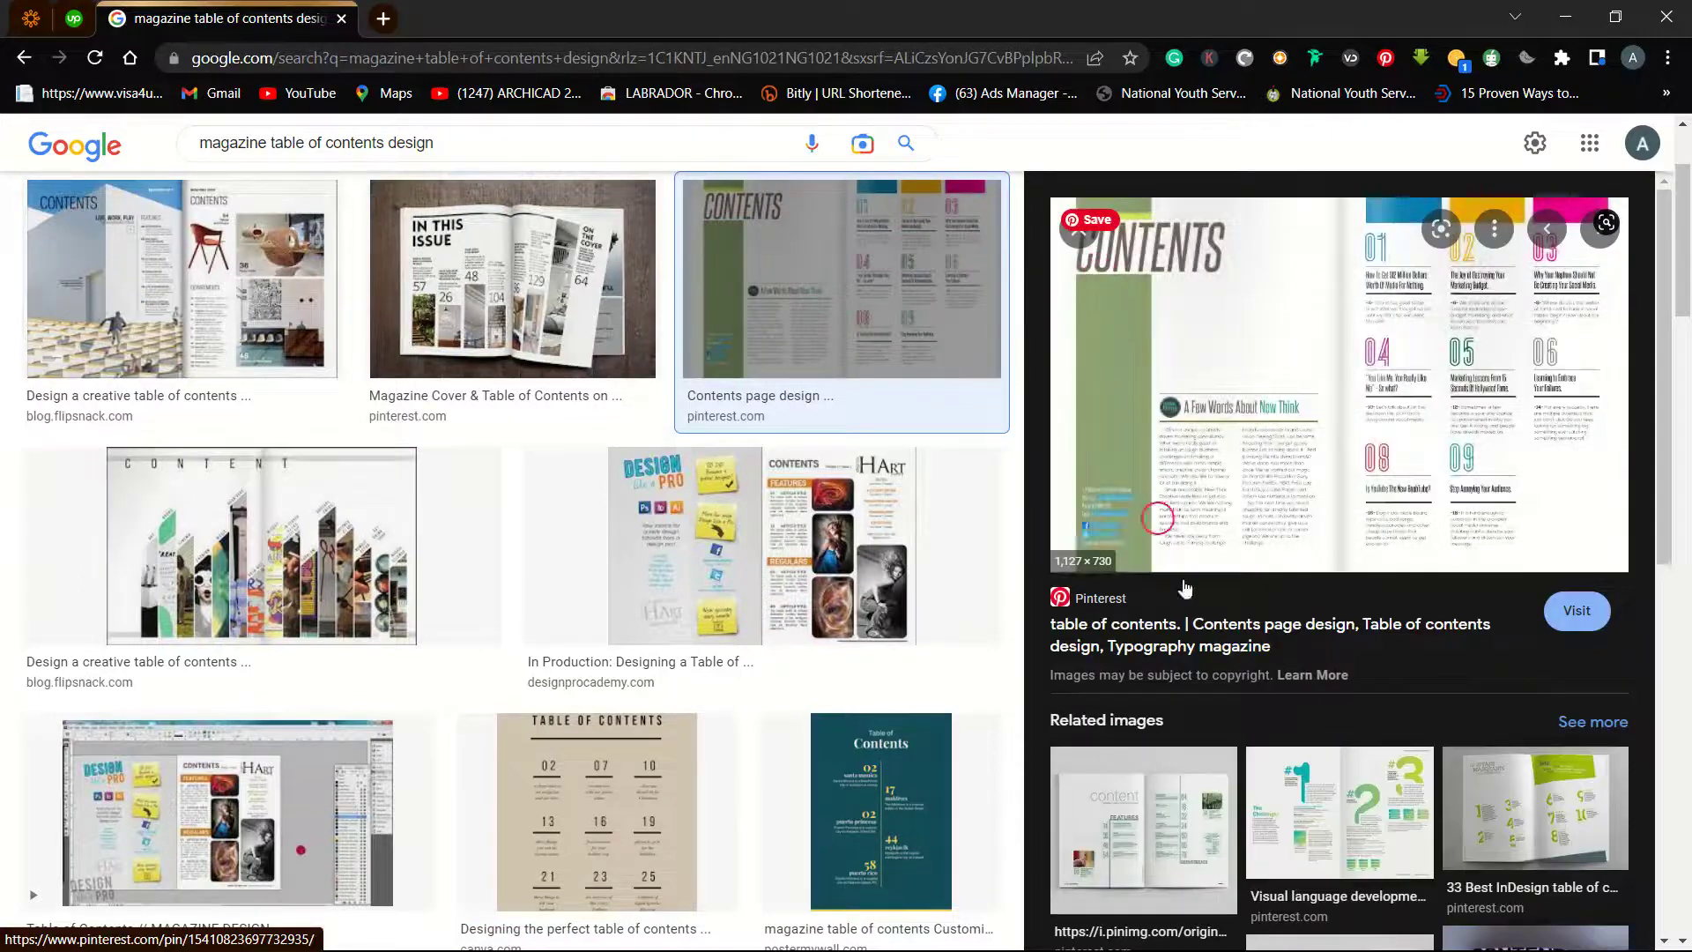
left_click(1184, 848)
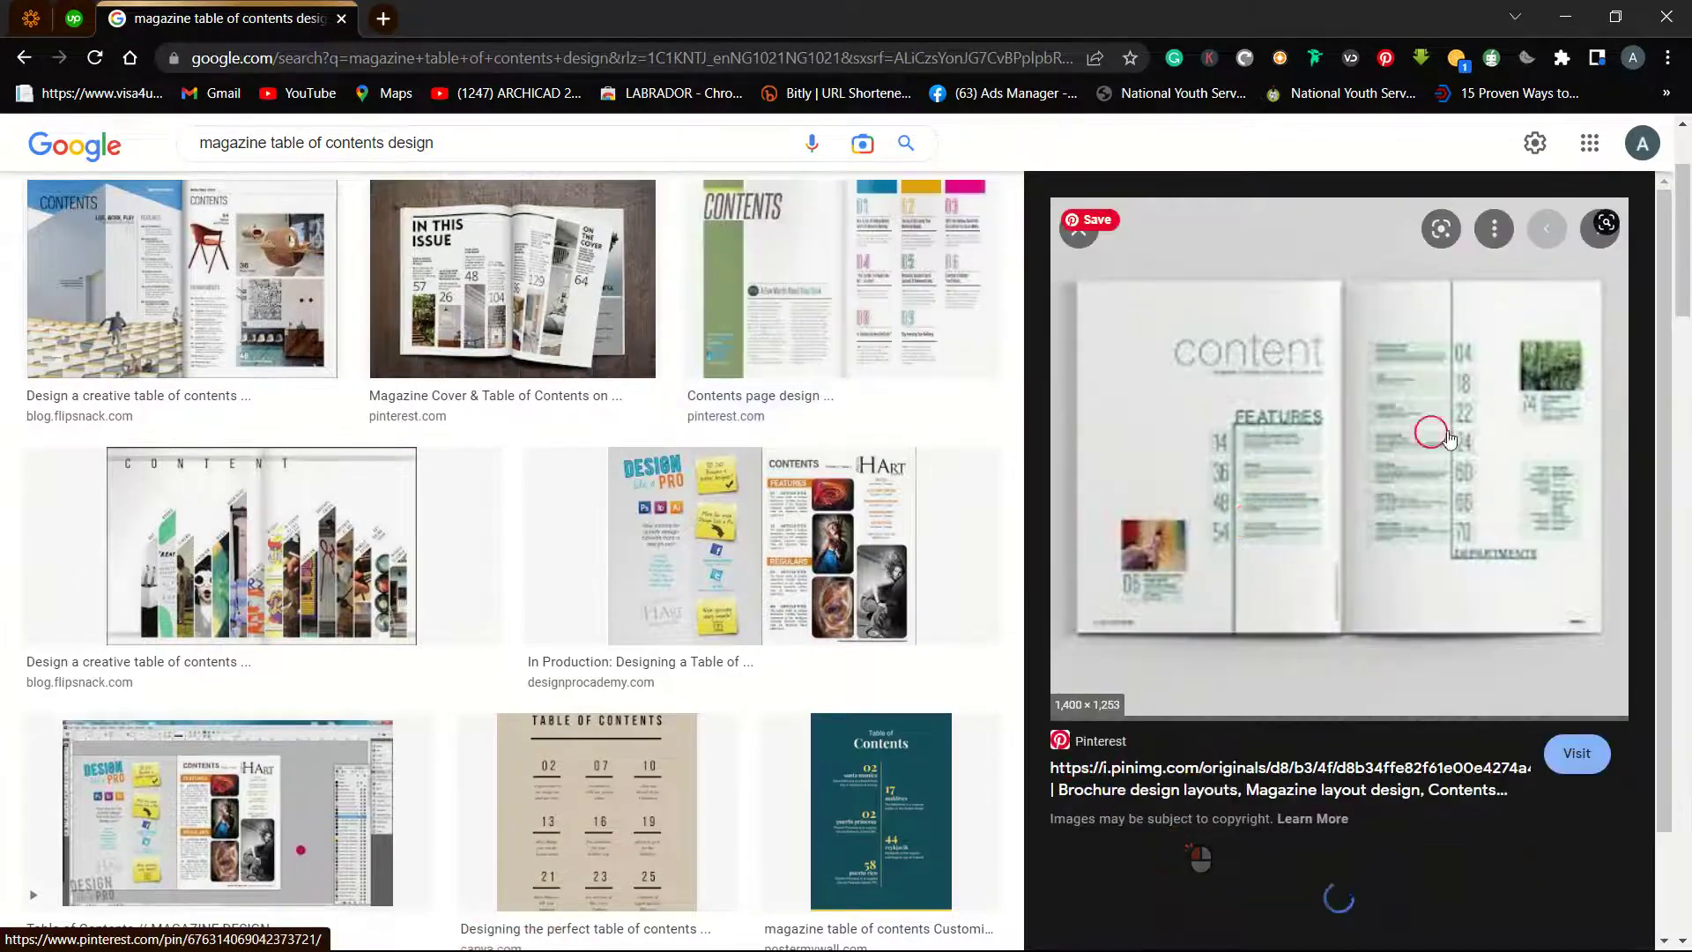
left_click(1077, 231)
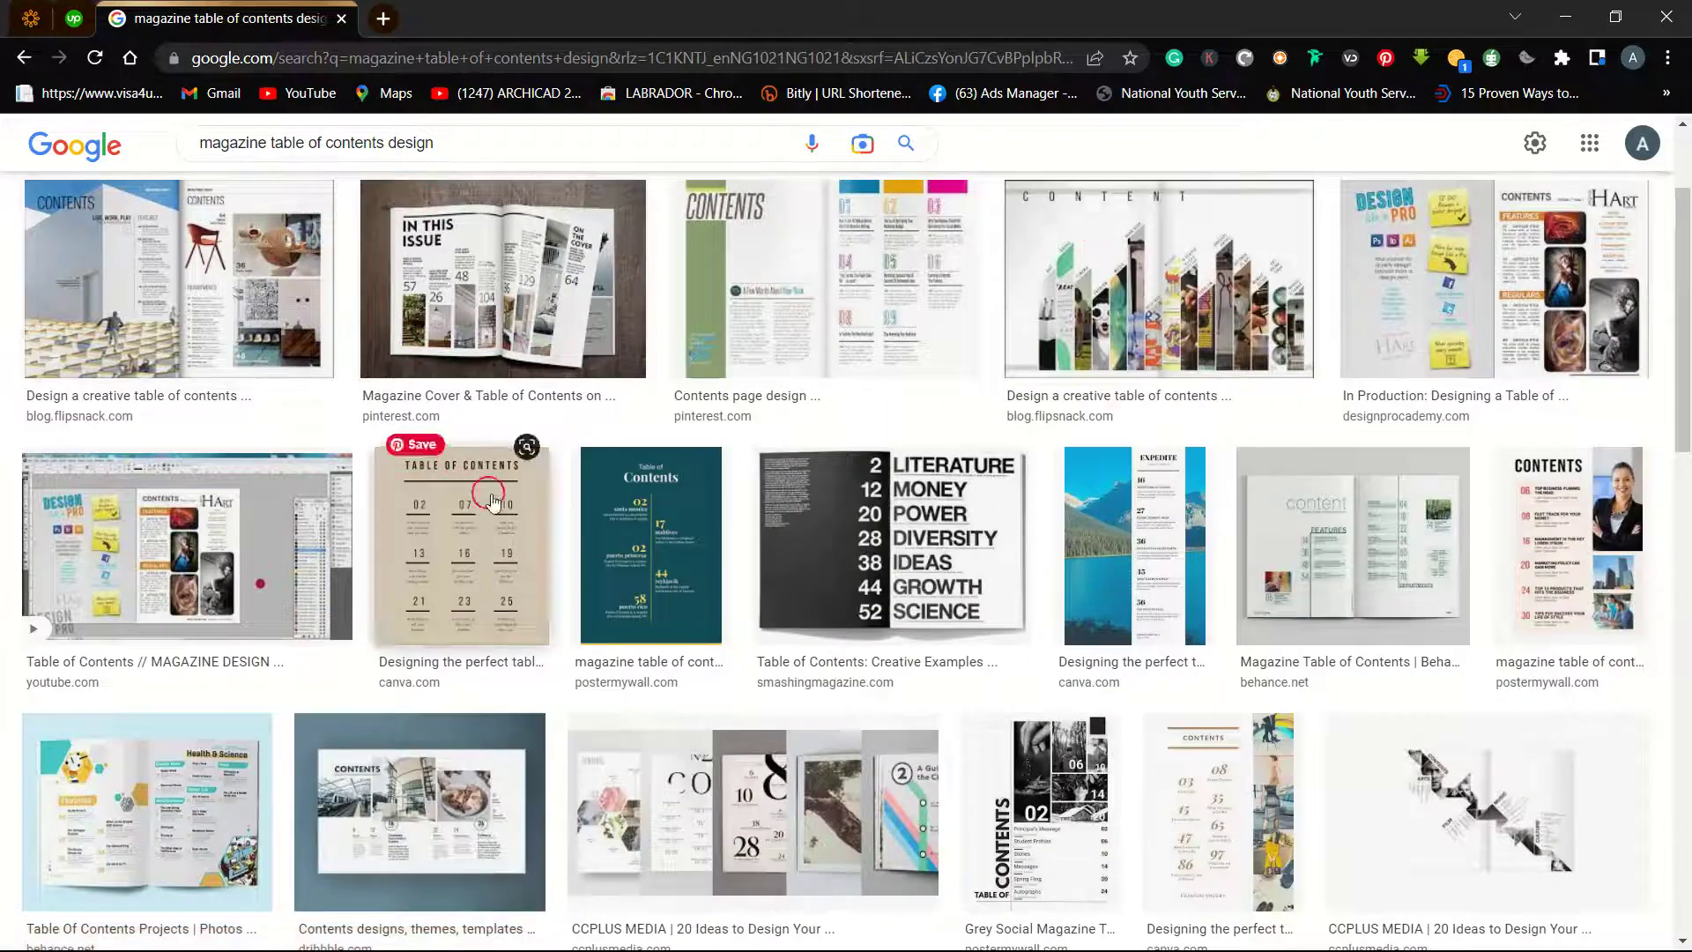
left_click(592, 528)
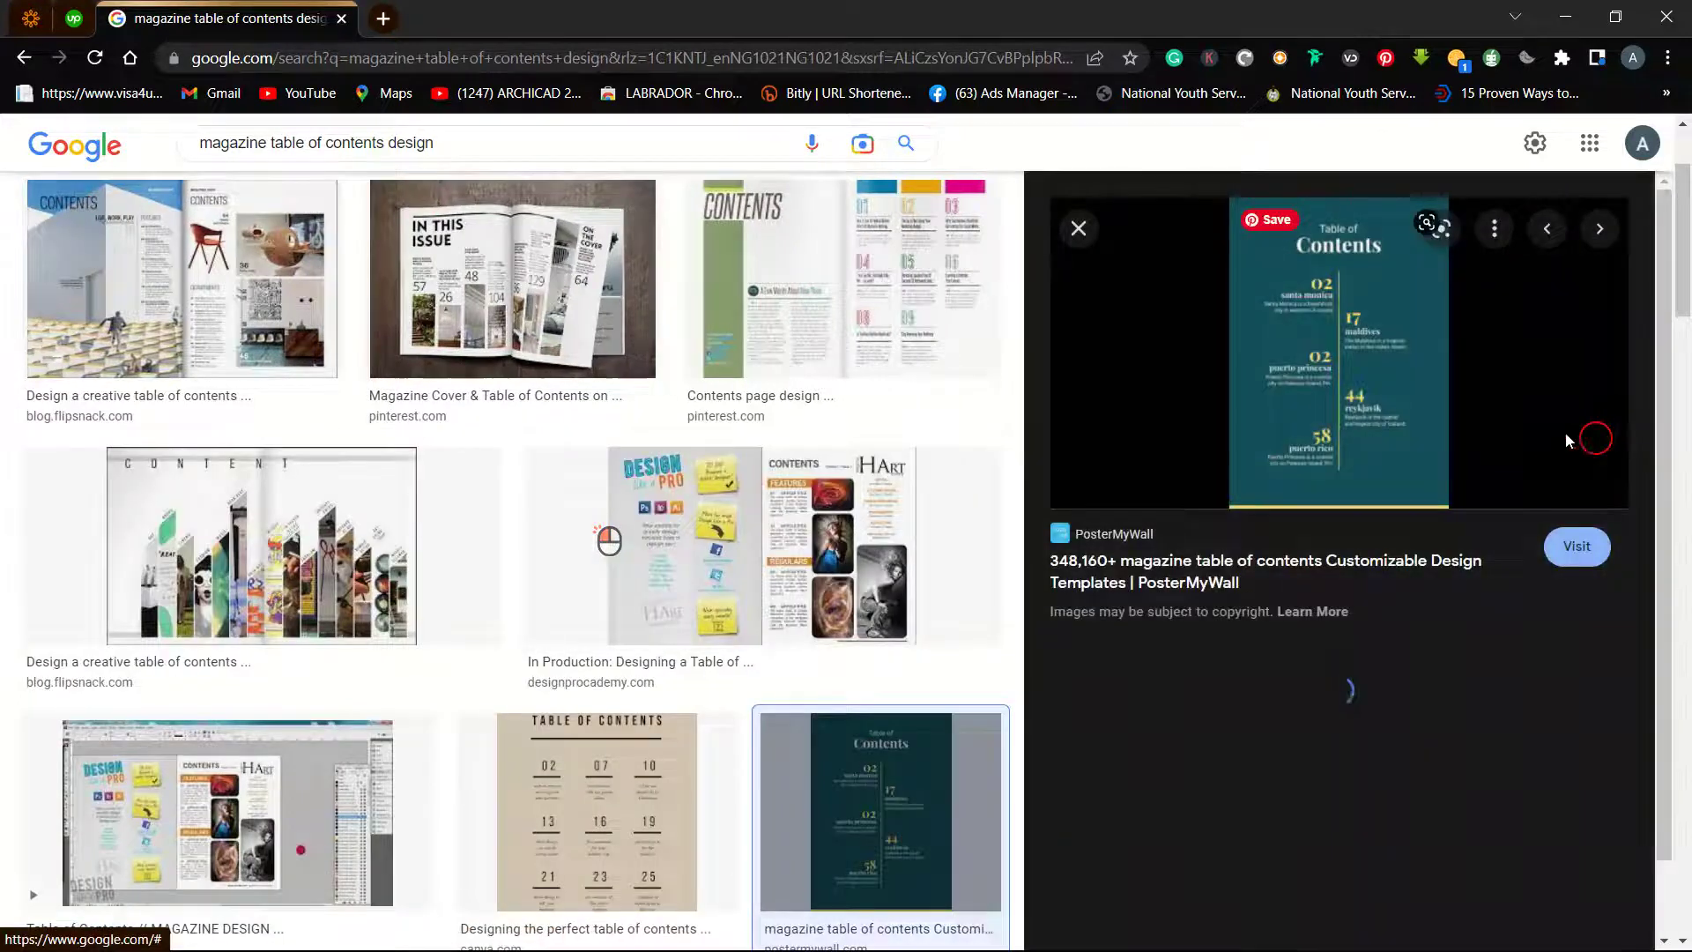
left_click(1078, 231)
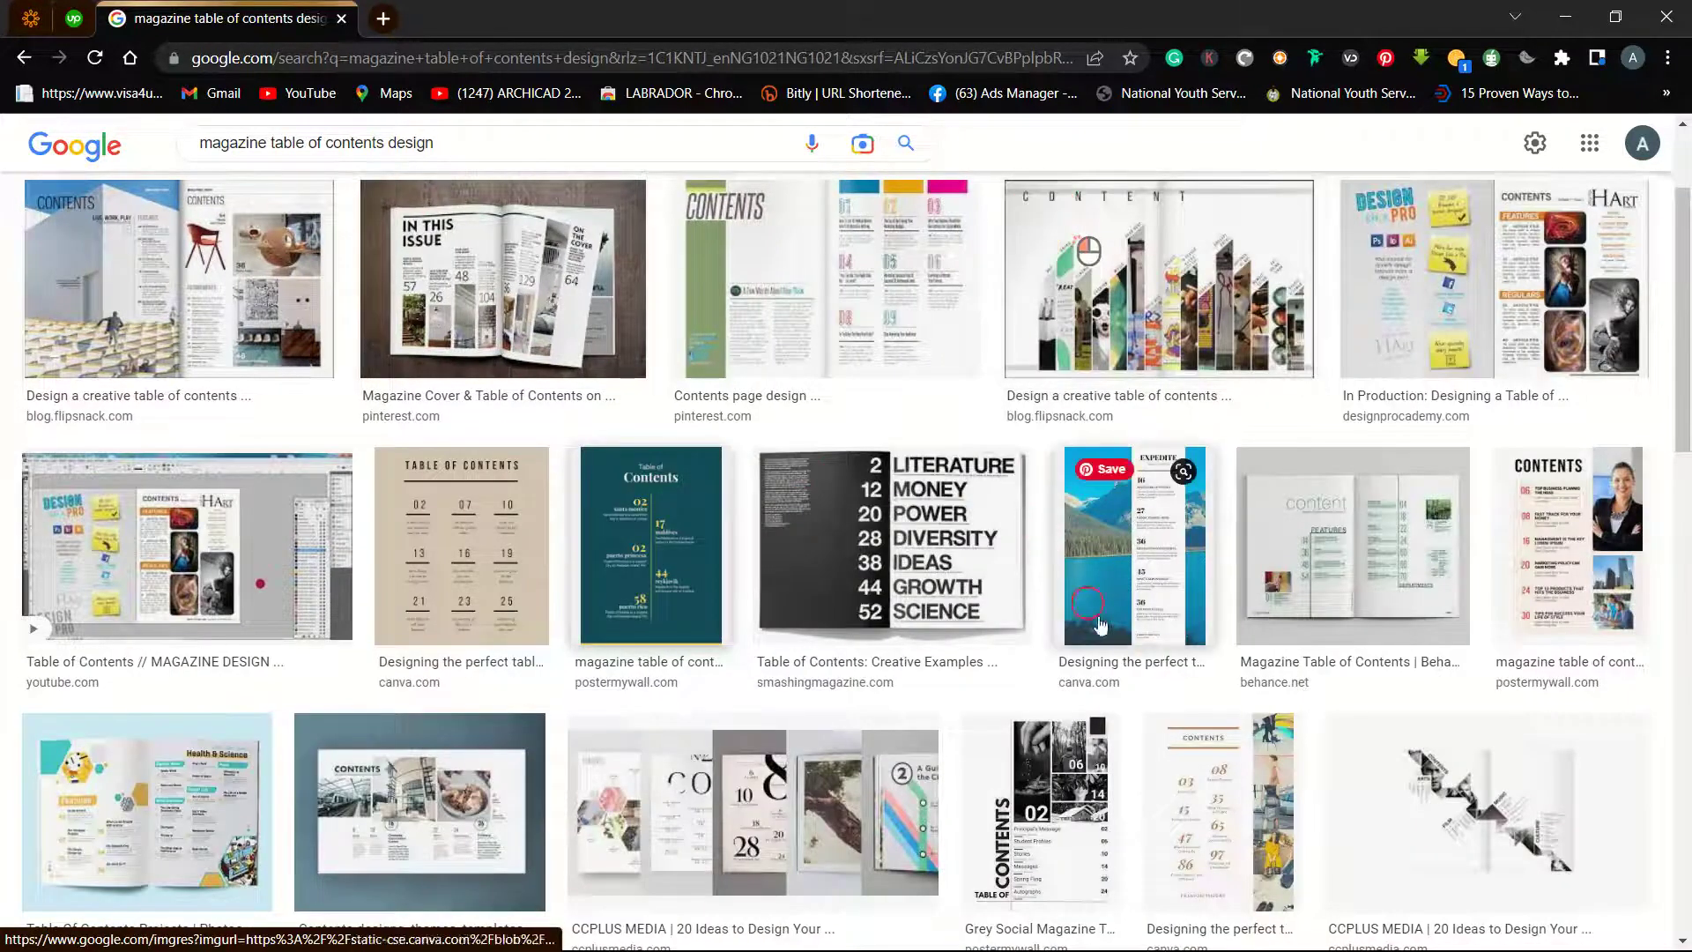
Browse further down the image results to compare more magazine contents-page layouts
scroll(1132, 672, "down", 5)
left_click(423, 438)
scroll(419, 529, "down", 2)
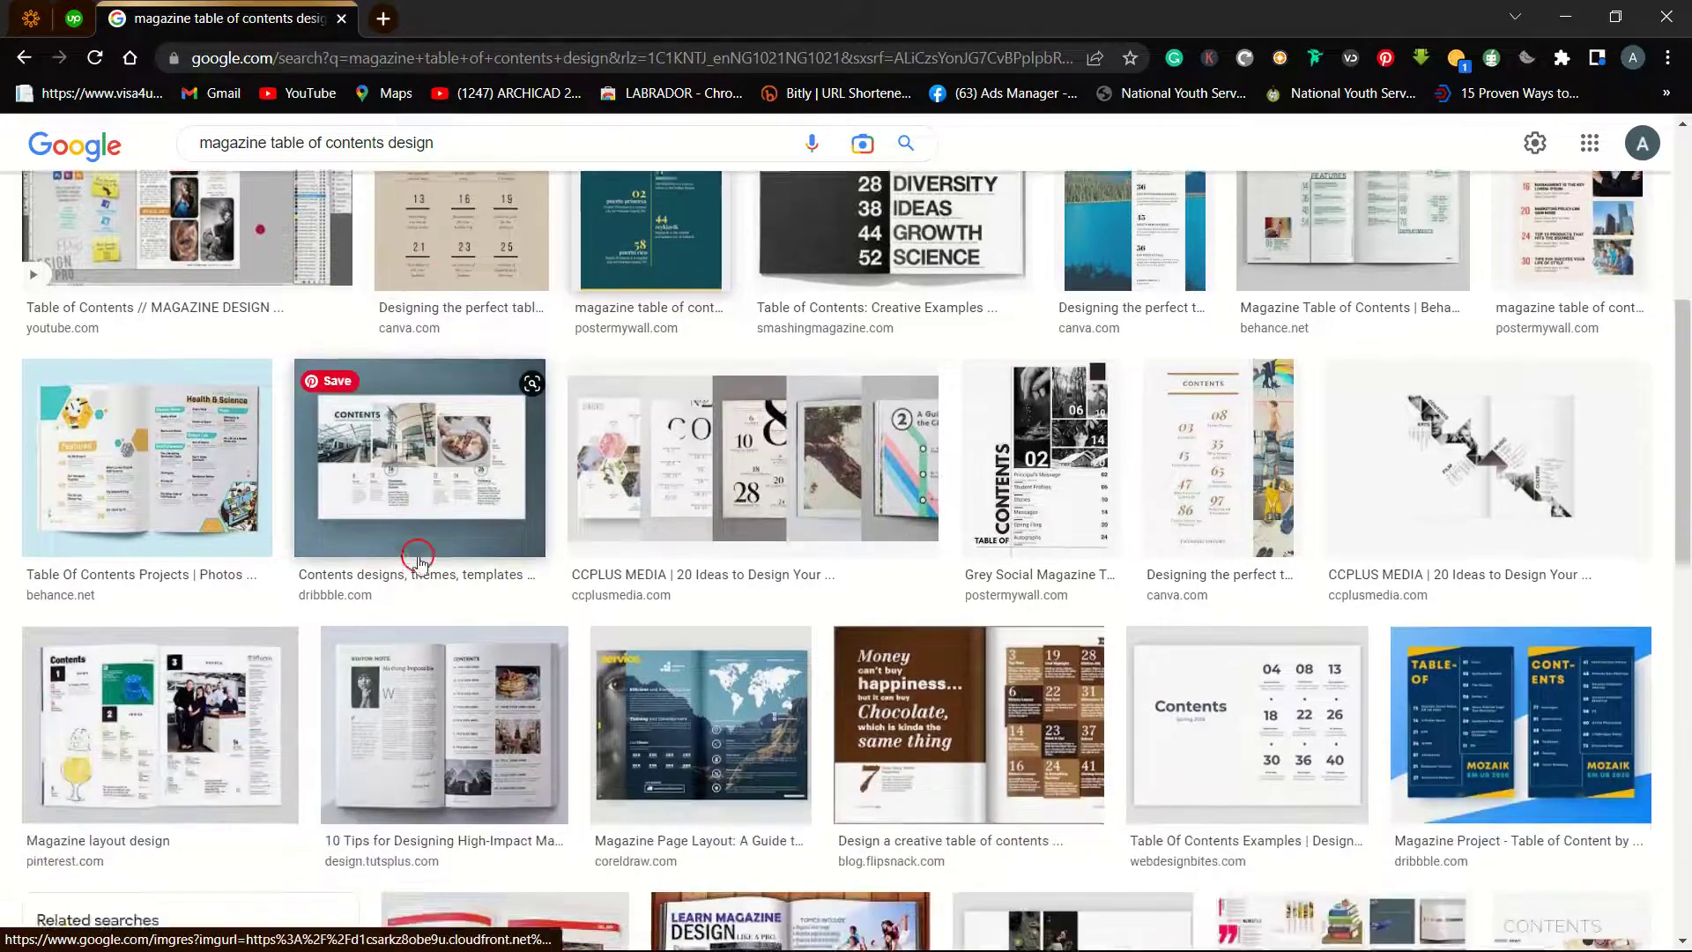
scroll(471, 634, "down", 3)
left_click(677, 736)
left_click(1428, 569)
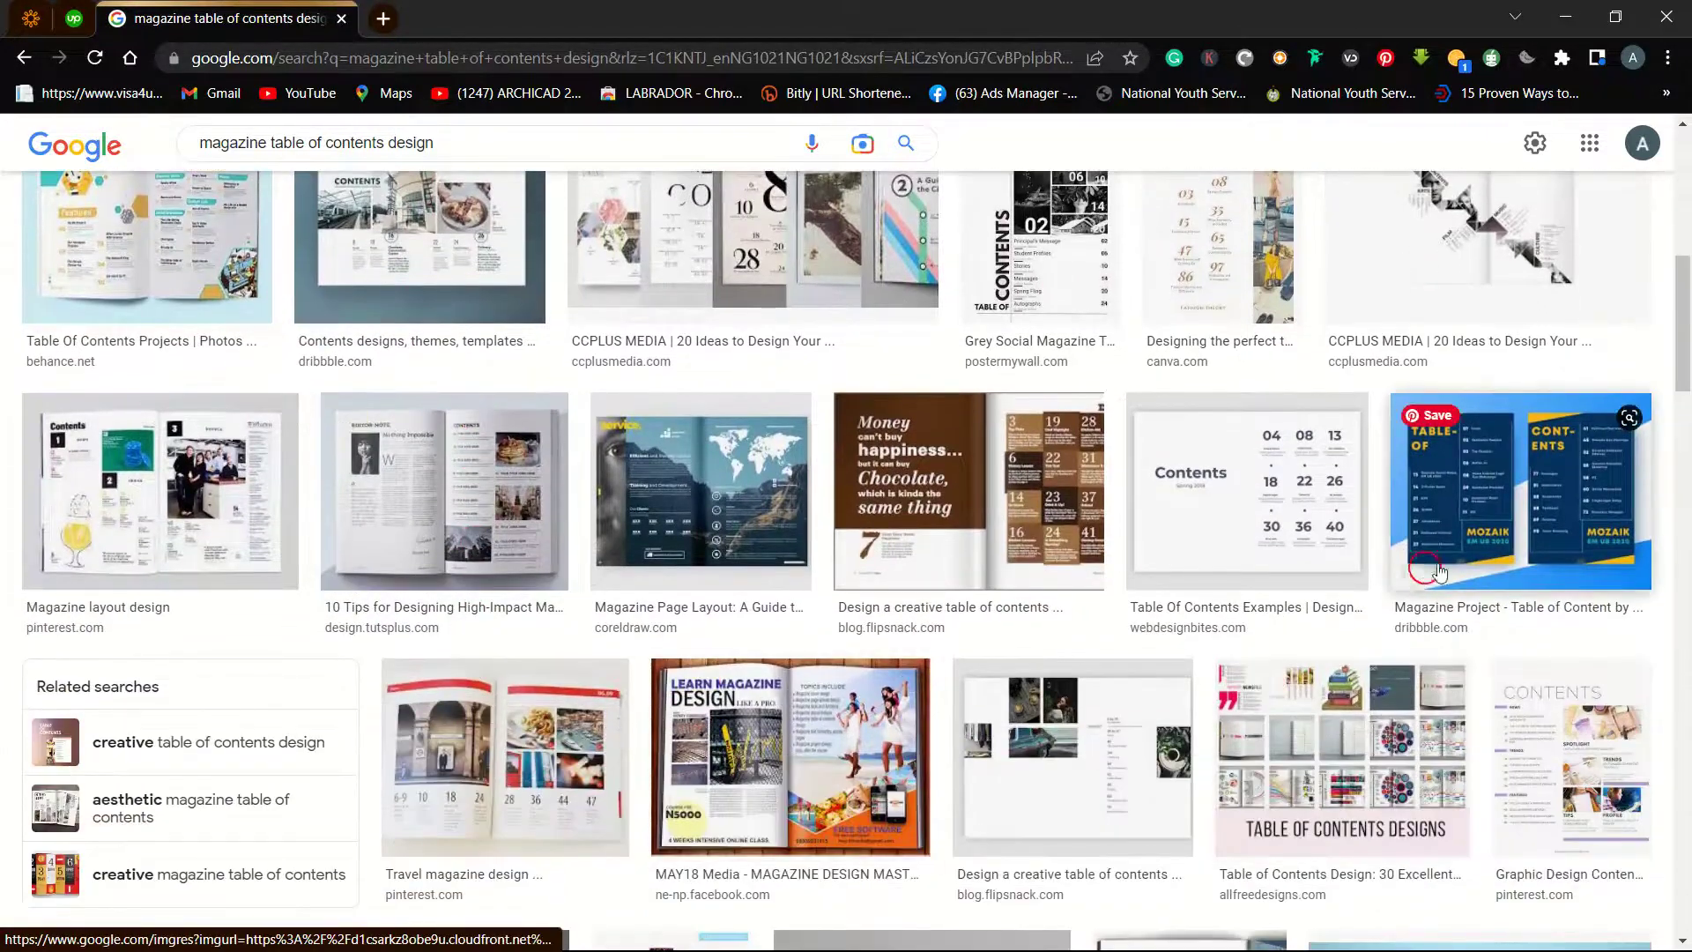
left_click(1159, 480)
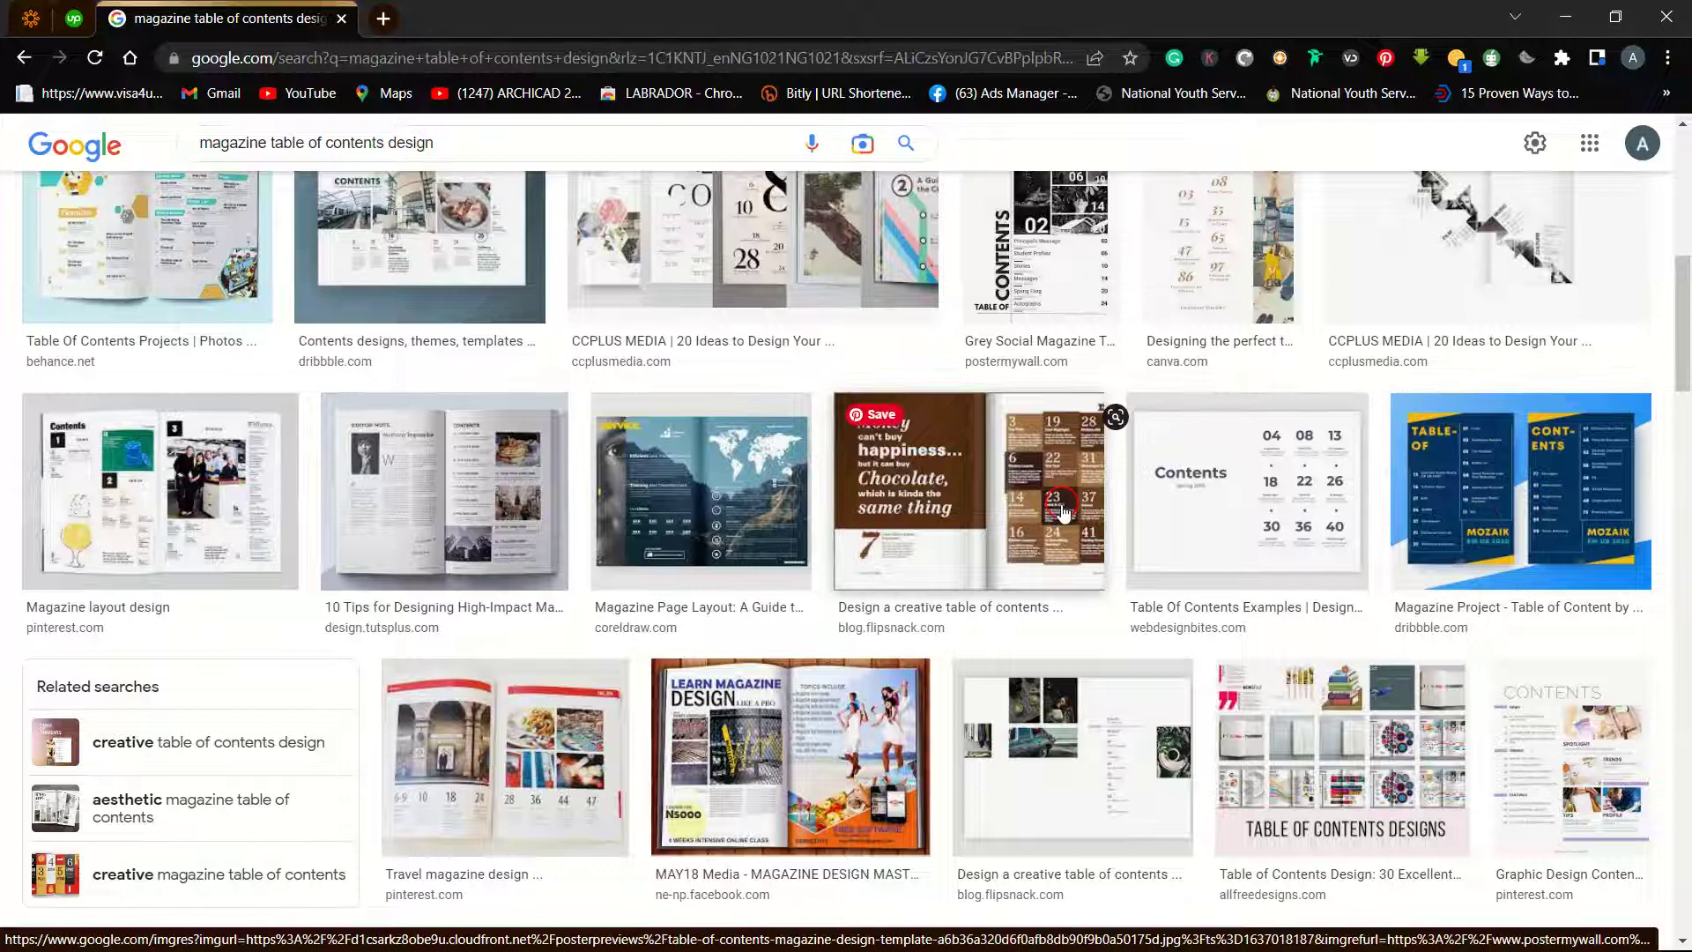
scroll(974, 511, "down", 5)
scroll(974, 512, "down", 2)
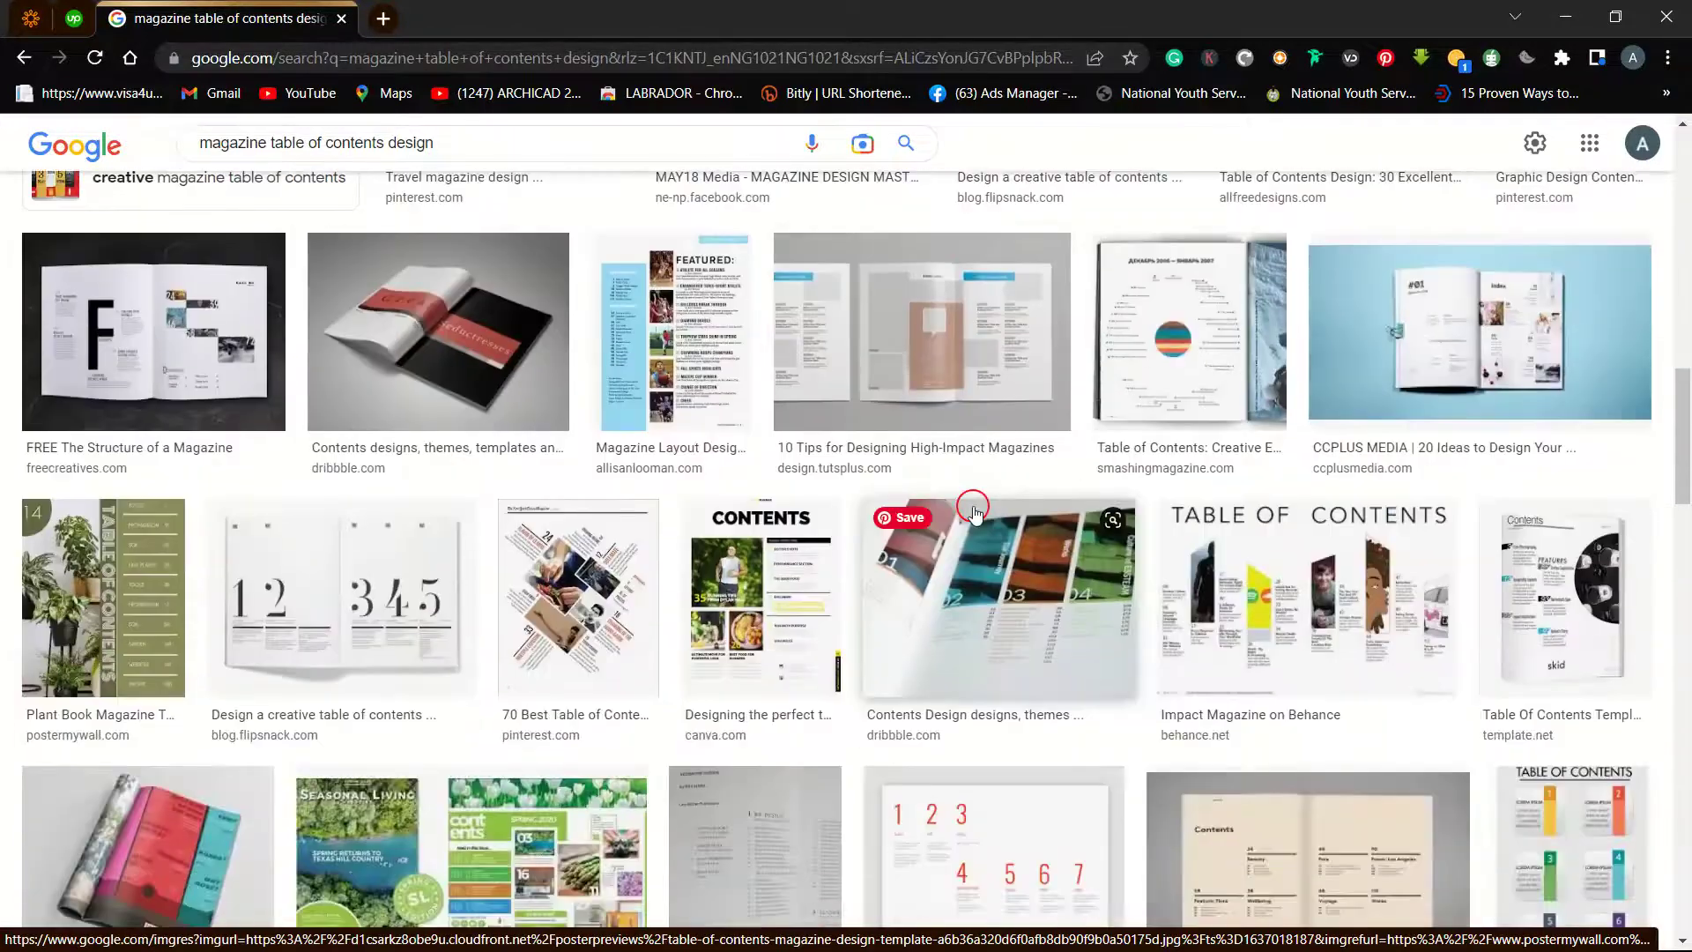
scroll(933, 657, "down", 2)
Search Google Images for "table page layout design" and browse the resulting layouts
left_click_drag(491, 150, 180, 148)
type("table pag")
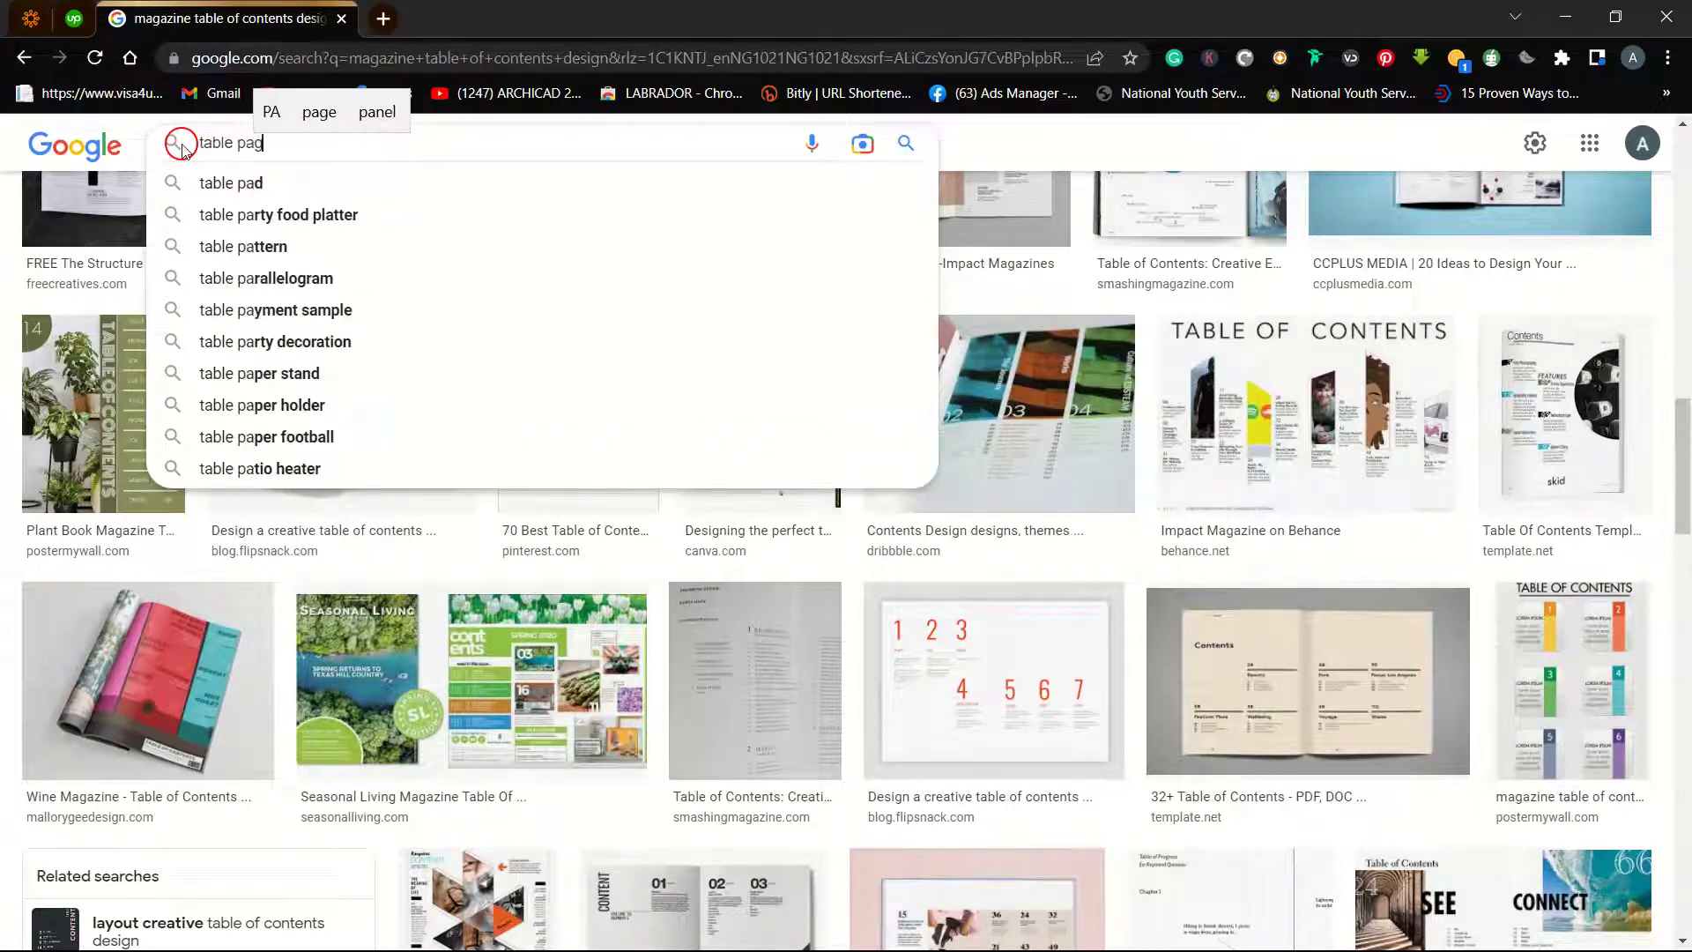
type("e layout design")
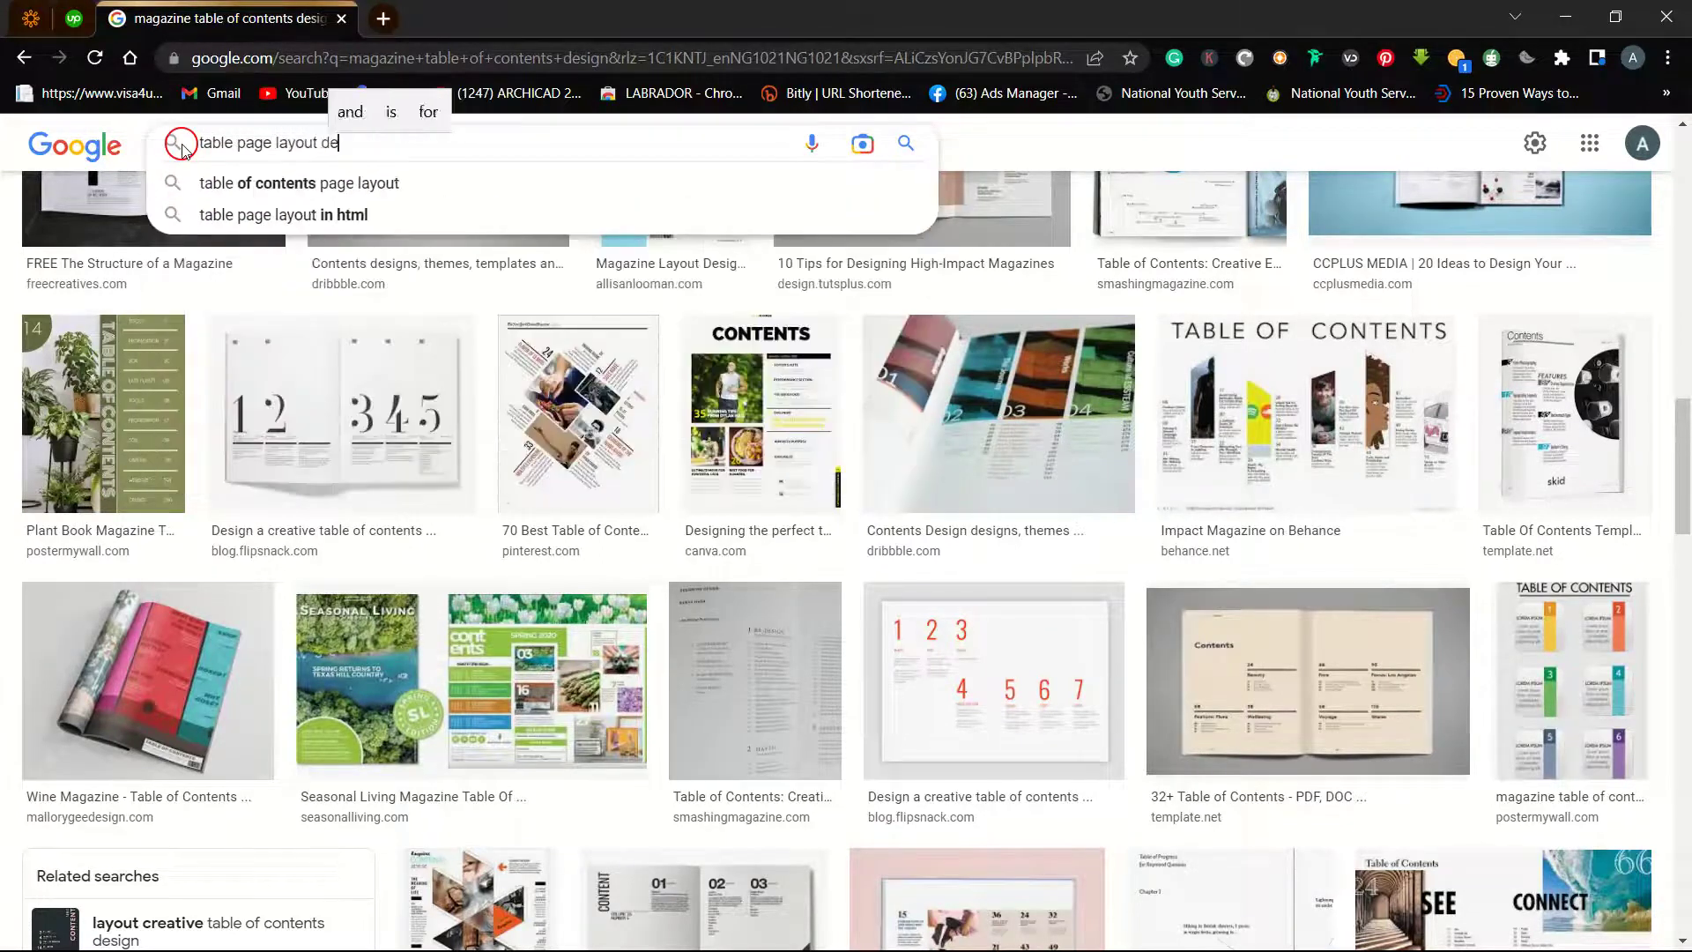
key("Return")
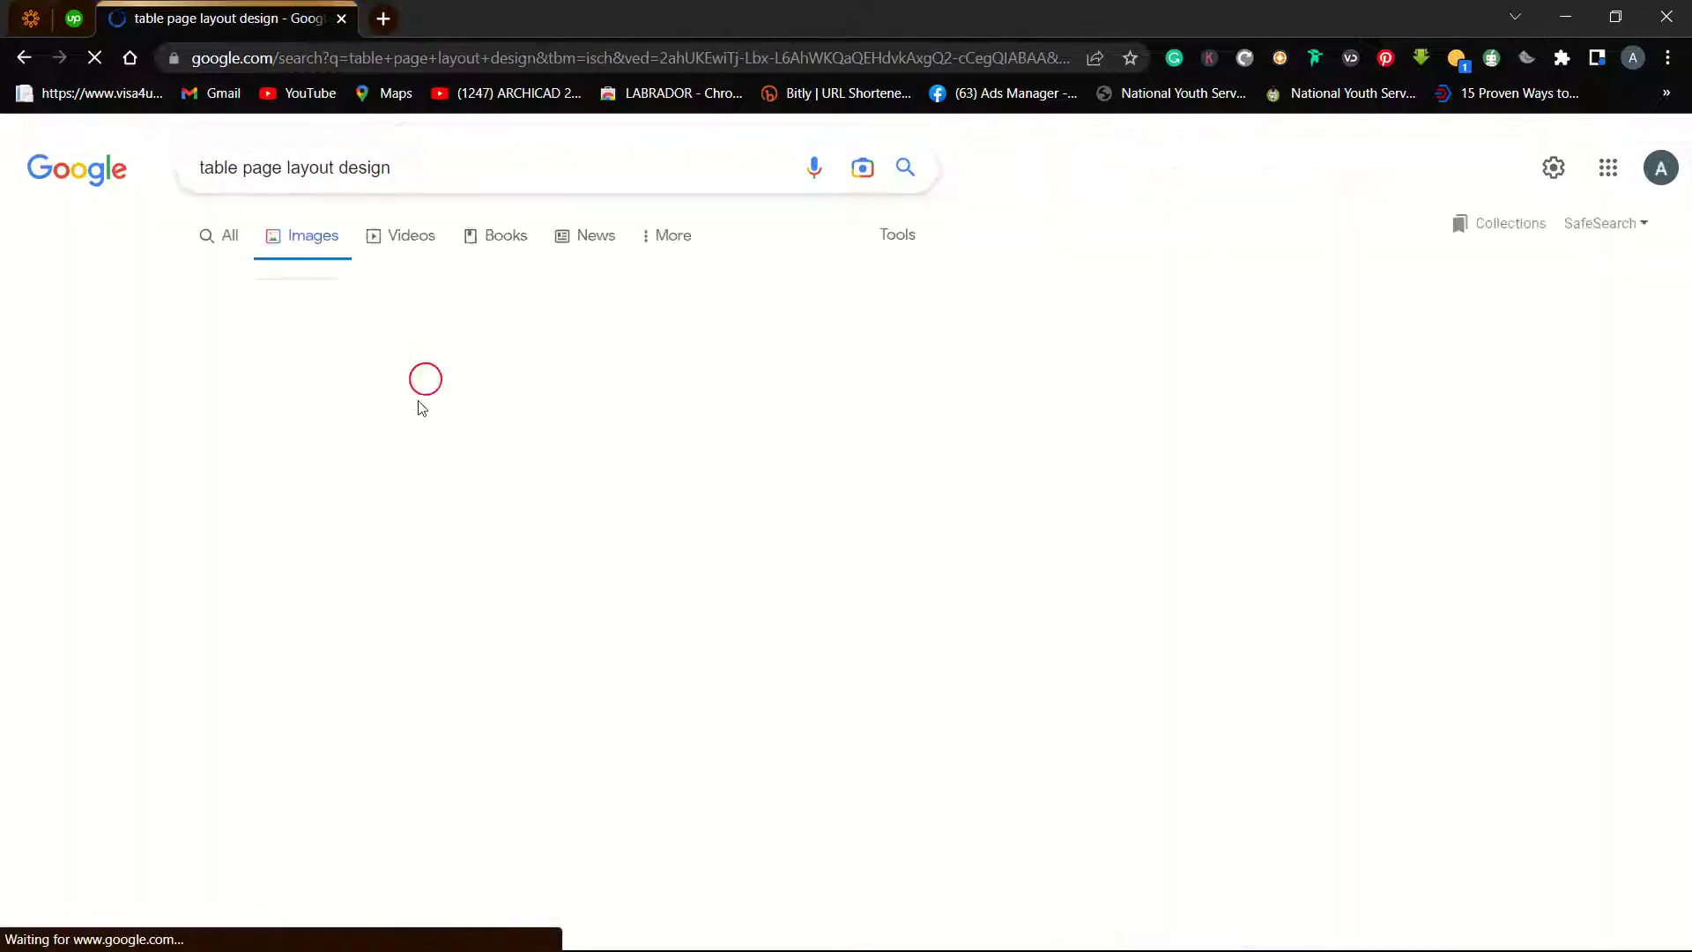
scroll(1000, 575, "down", 3)
scroll(1001, 575, "down", 6)
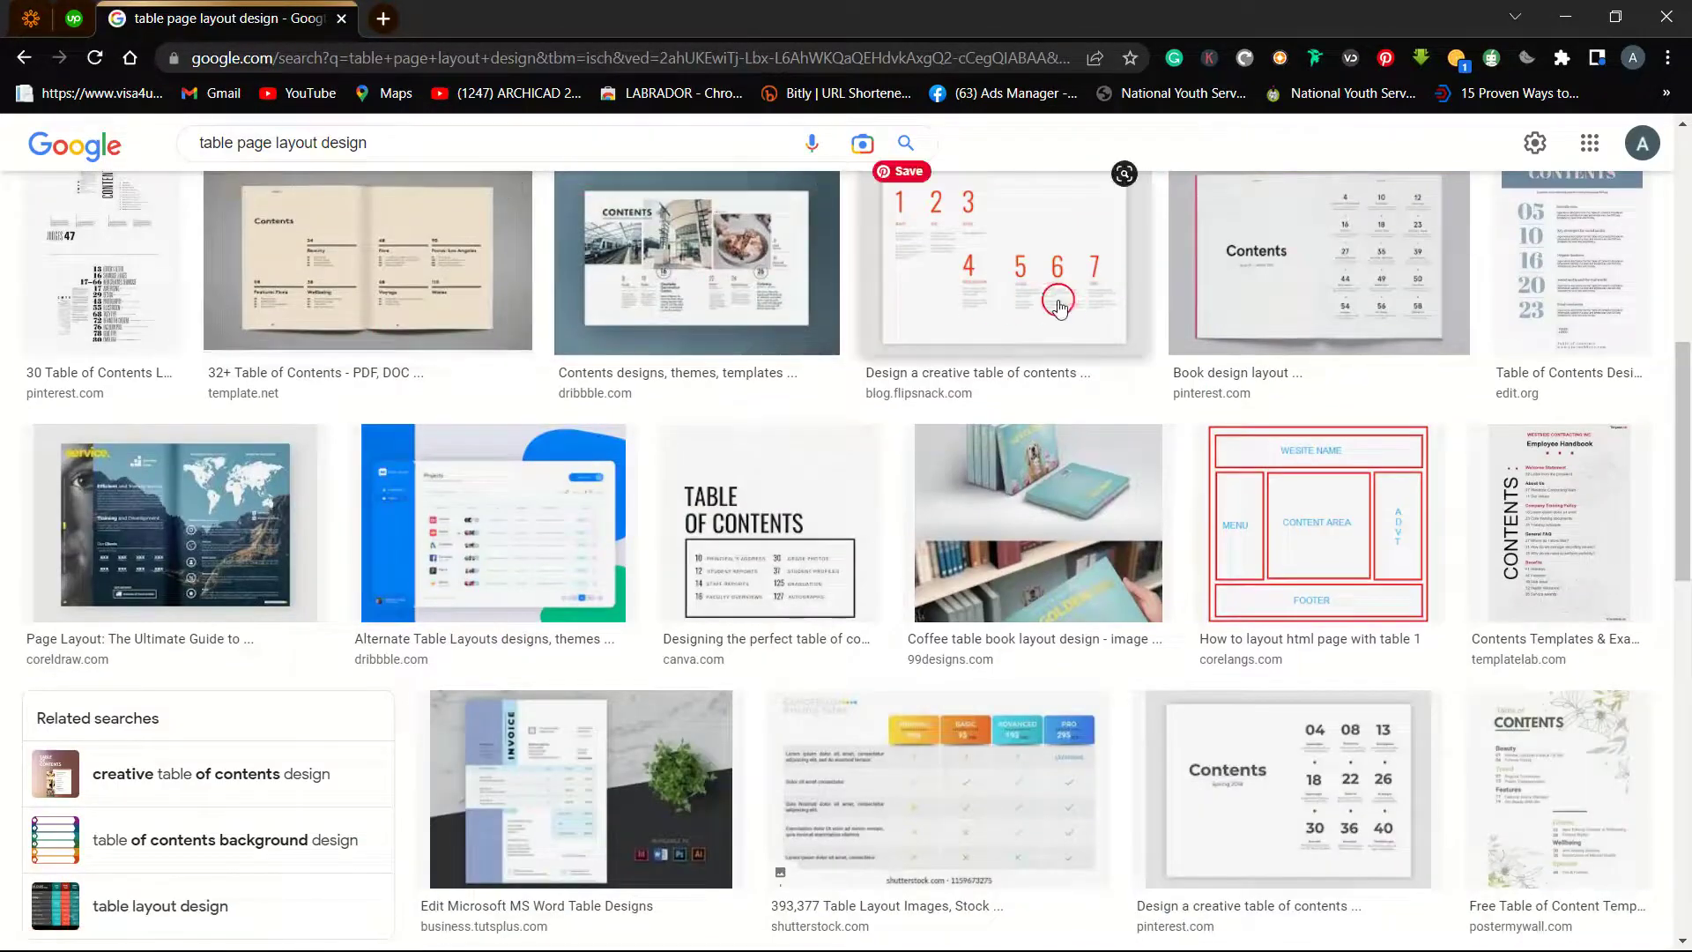
Switch back to InDesign and bring the blank spread starting at page 24 into view with its margin and bleed guides shown
key("super")
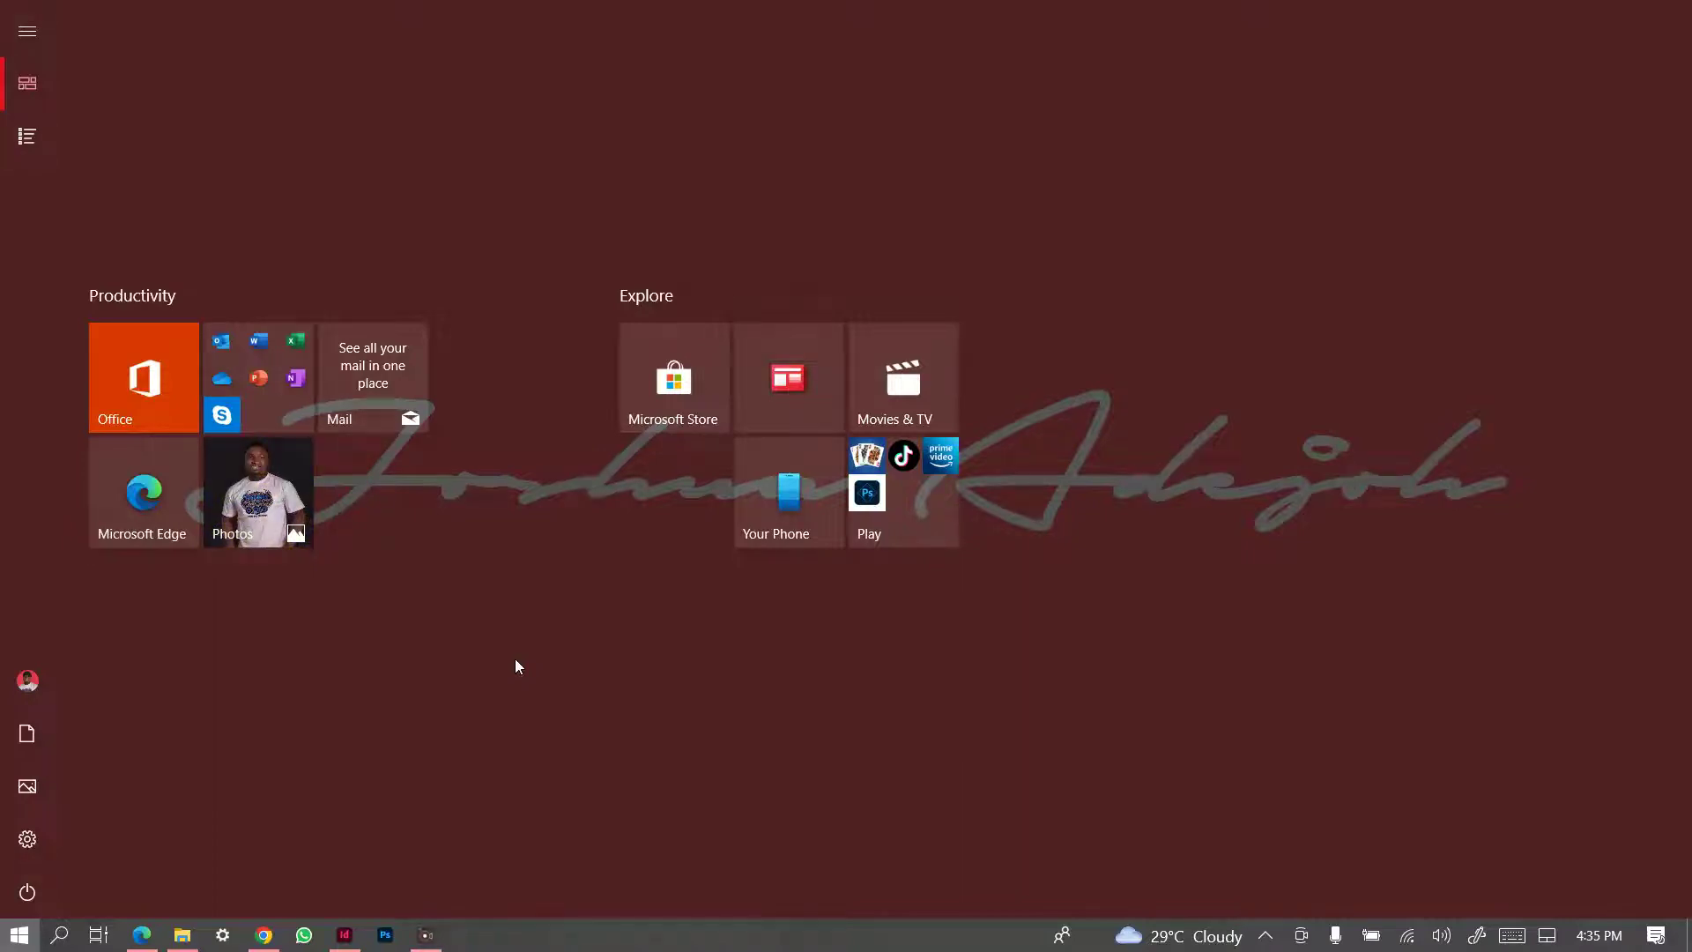
left_click(350, 943)
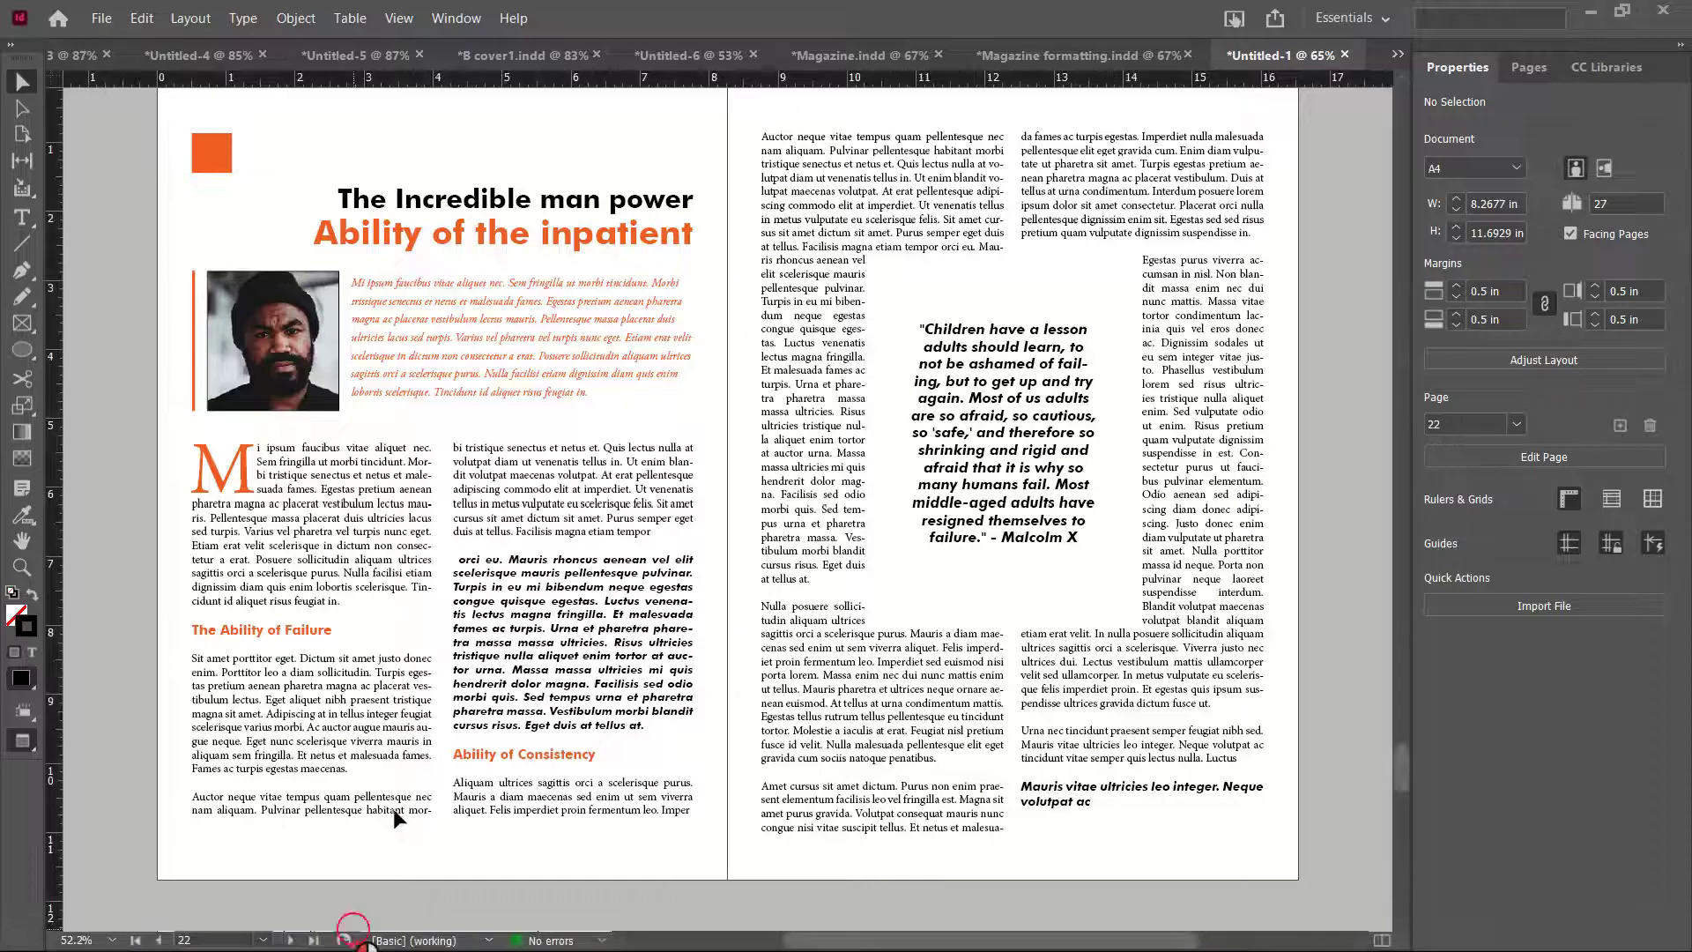
scroll(556, 590, "down", 10)
scroll(551, 573, "down", 4)
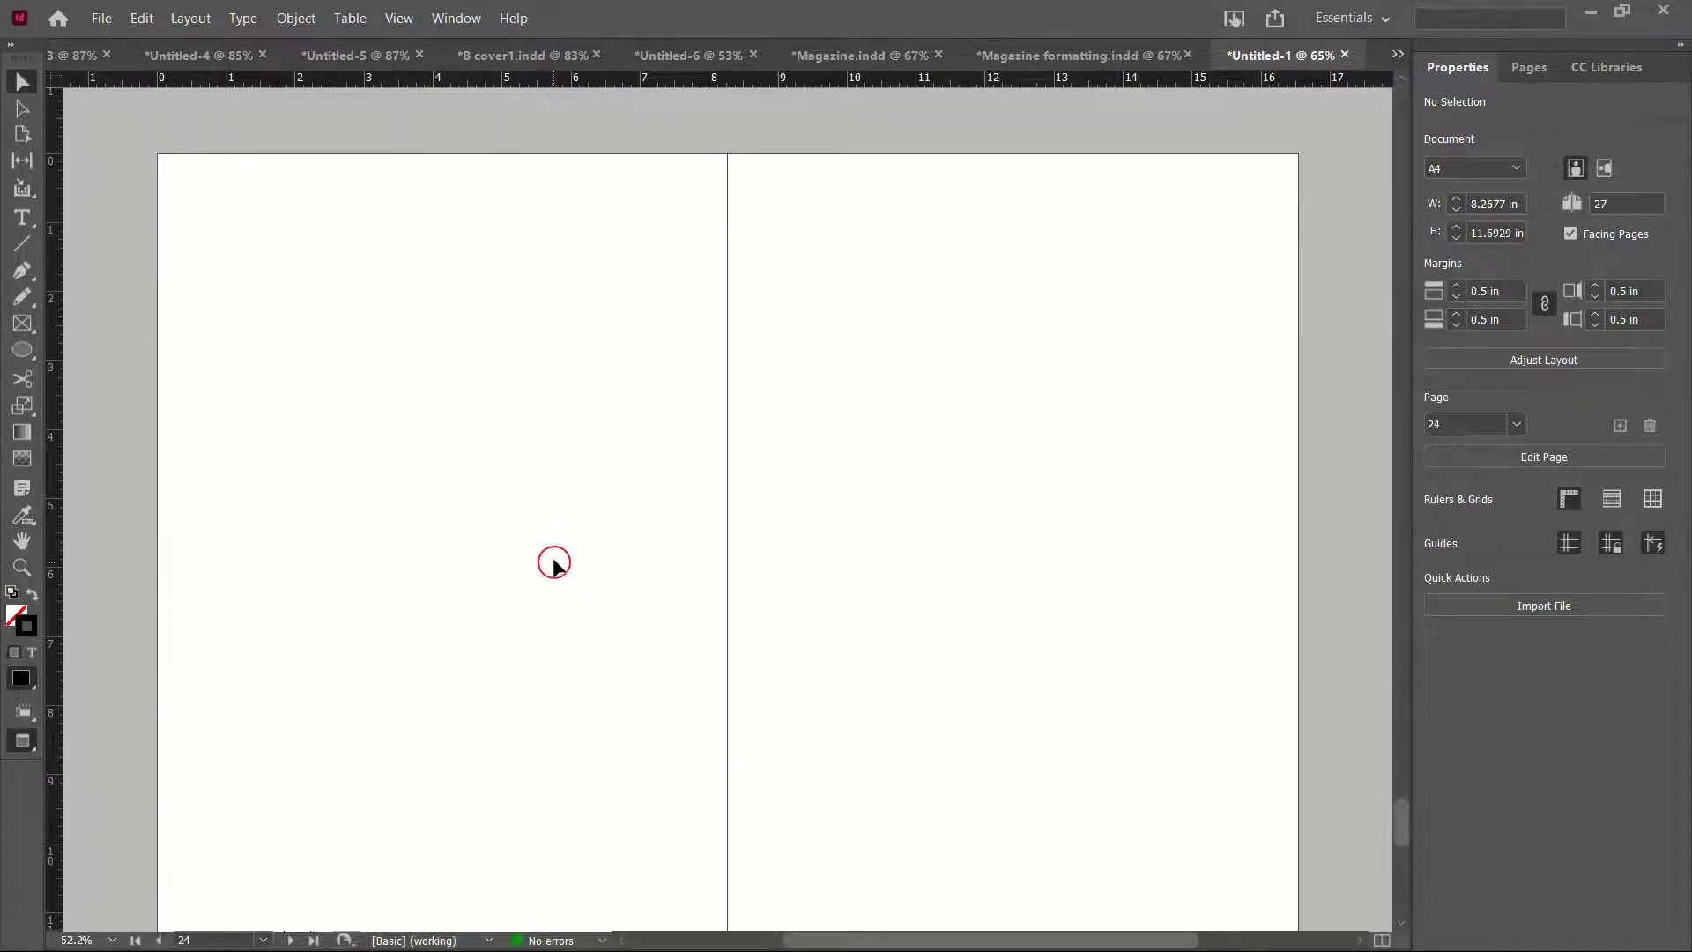
scroll(416, 520, "up", 2)
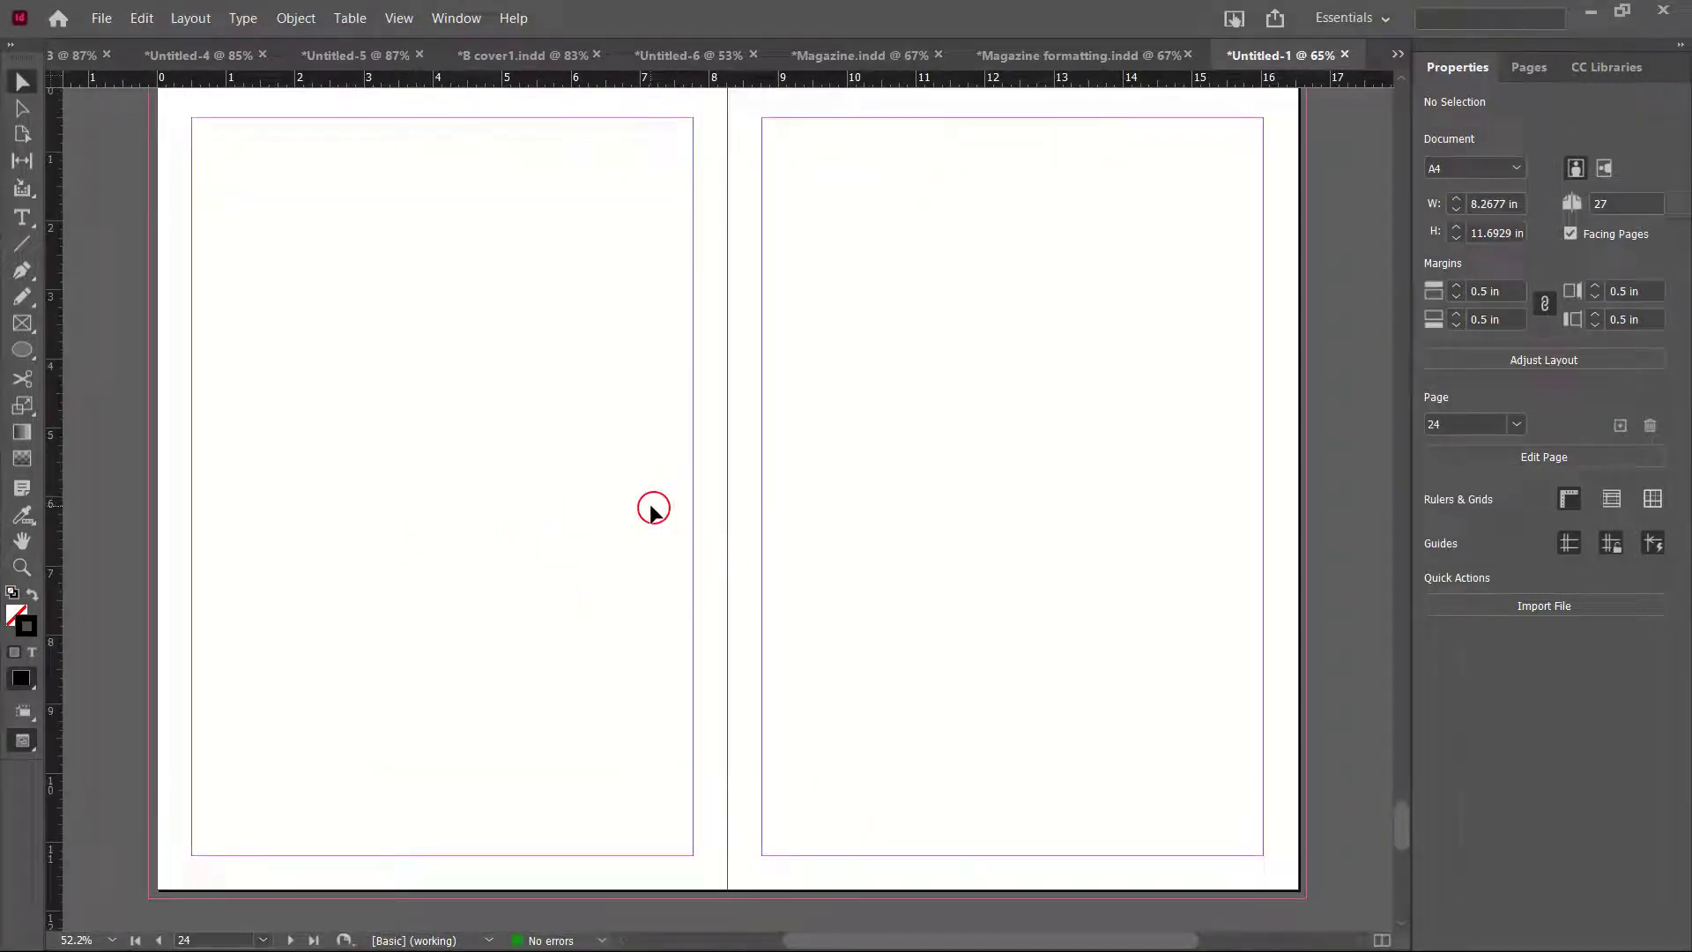
scroll(823, 450, "up", 1)
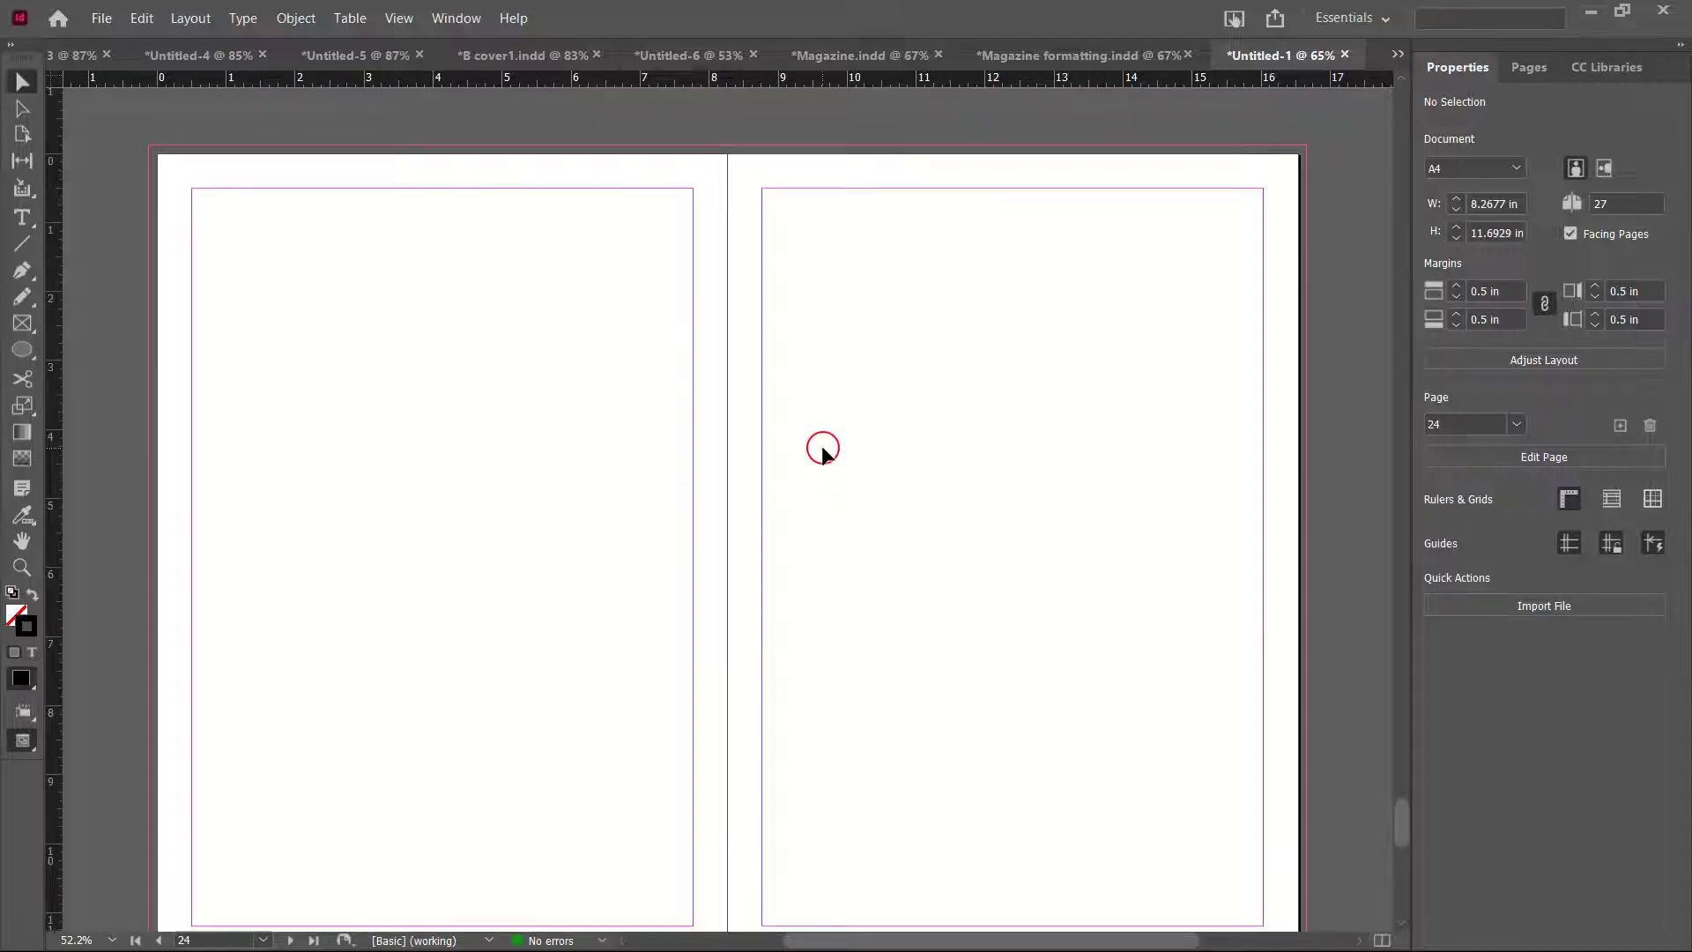
scroll(823, 450, "down", 1)
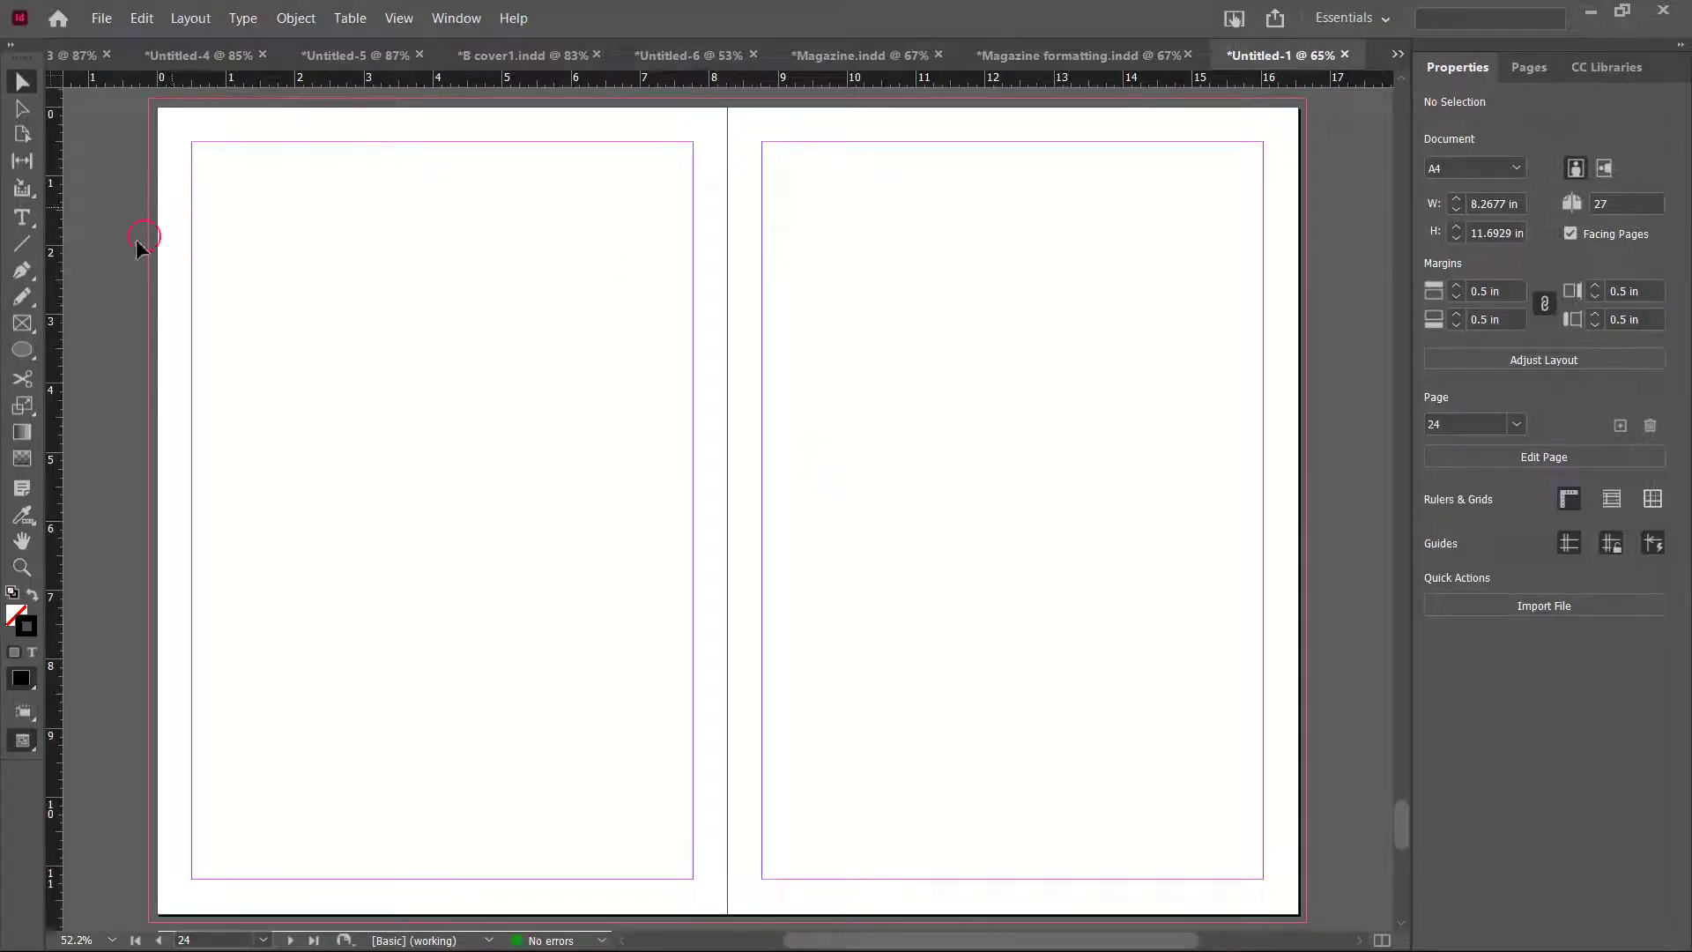
Draw a rectangle about 8.375 by 11.94 in covering page 24 out to its bleed guides
left_click(26, 357)
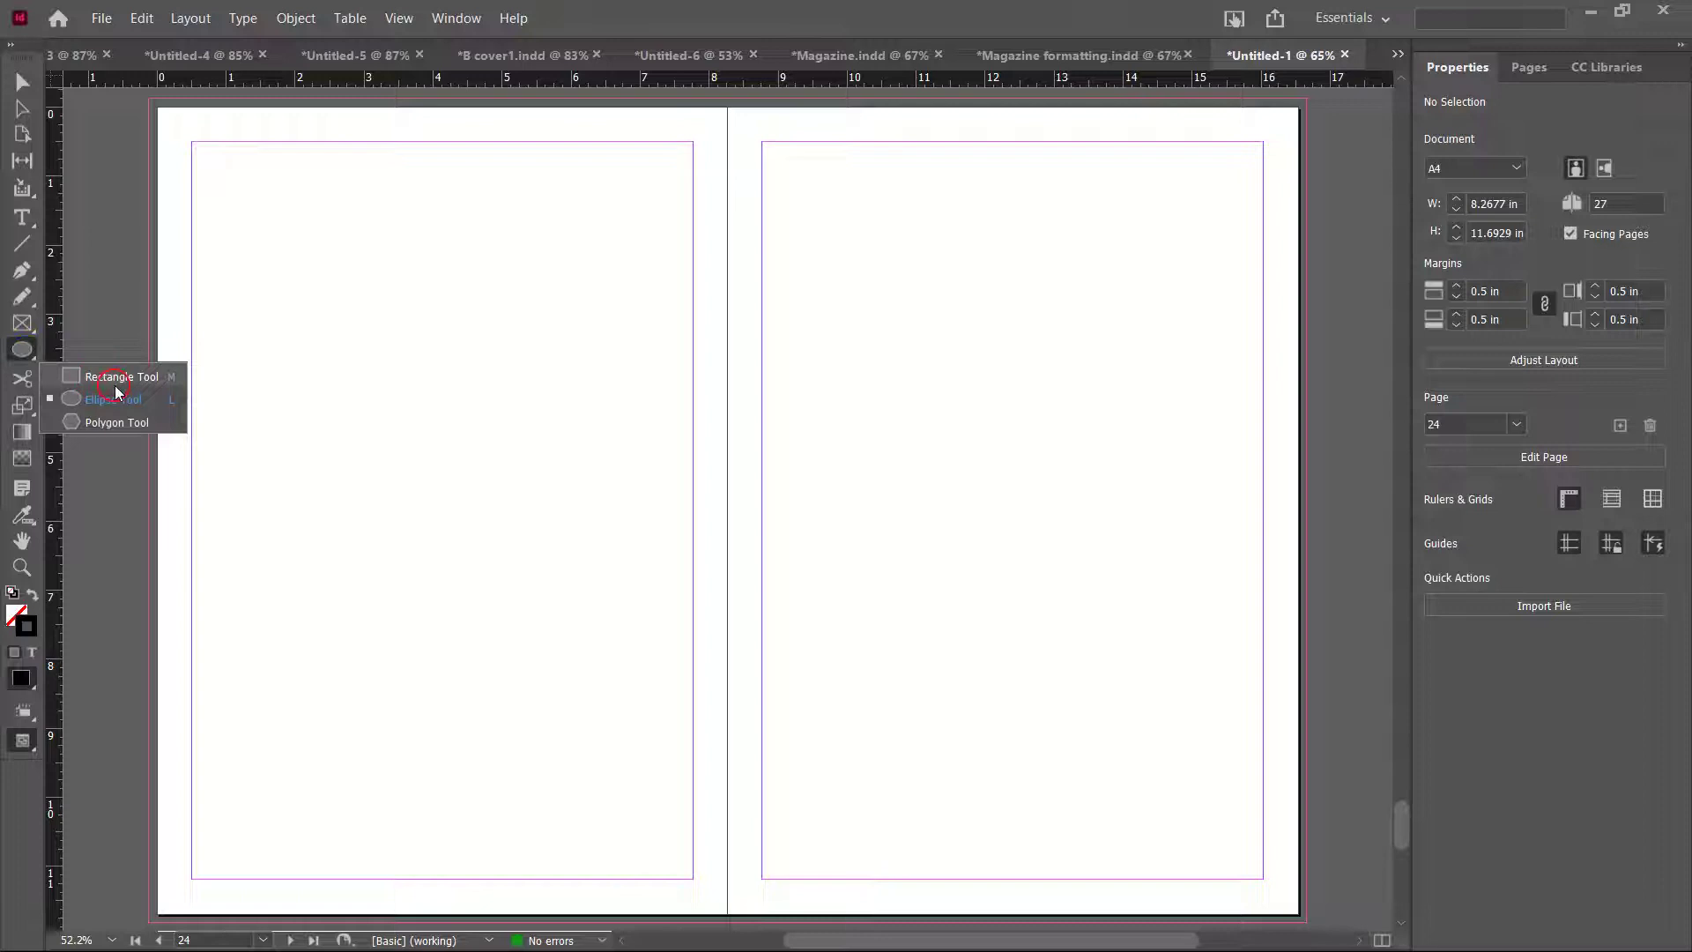
left_click(113, 379)
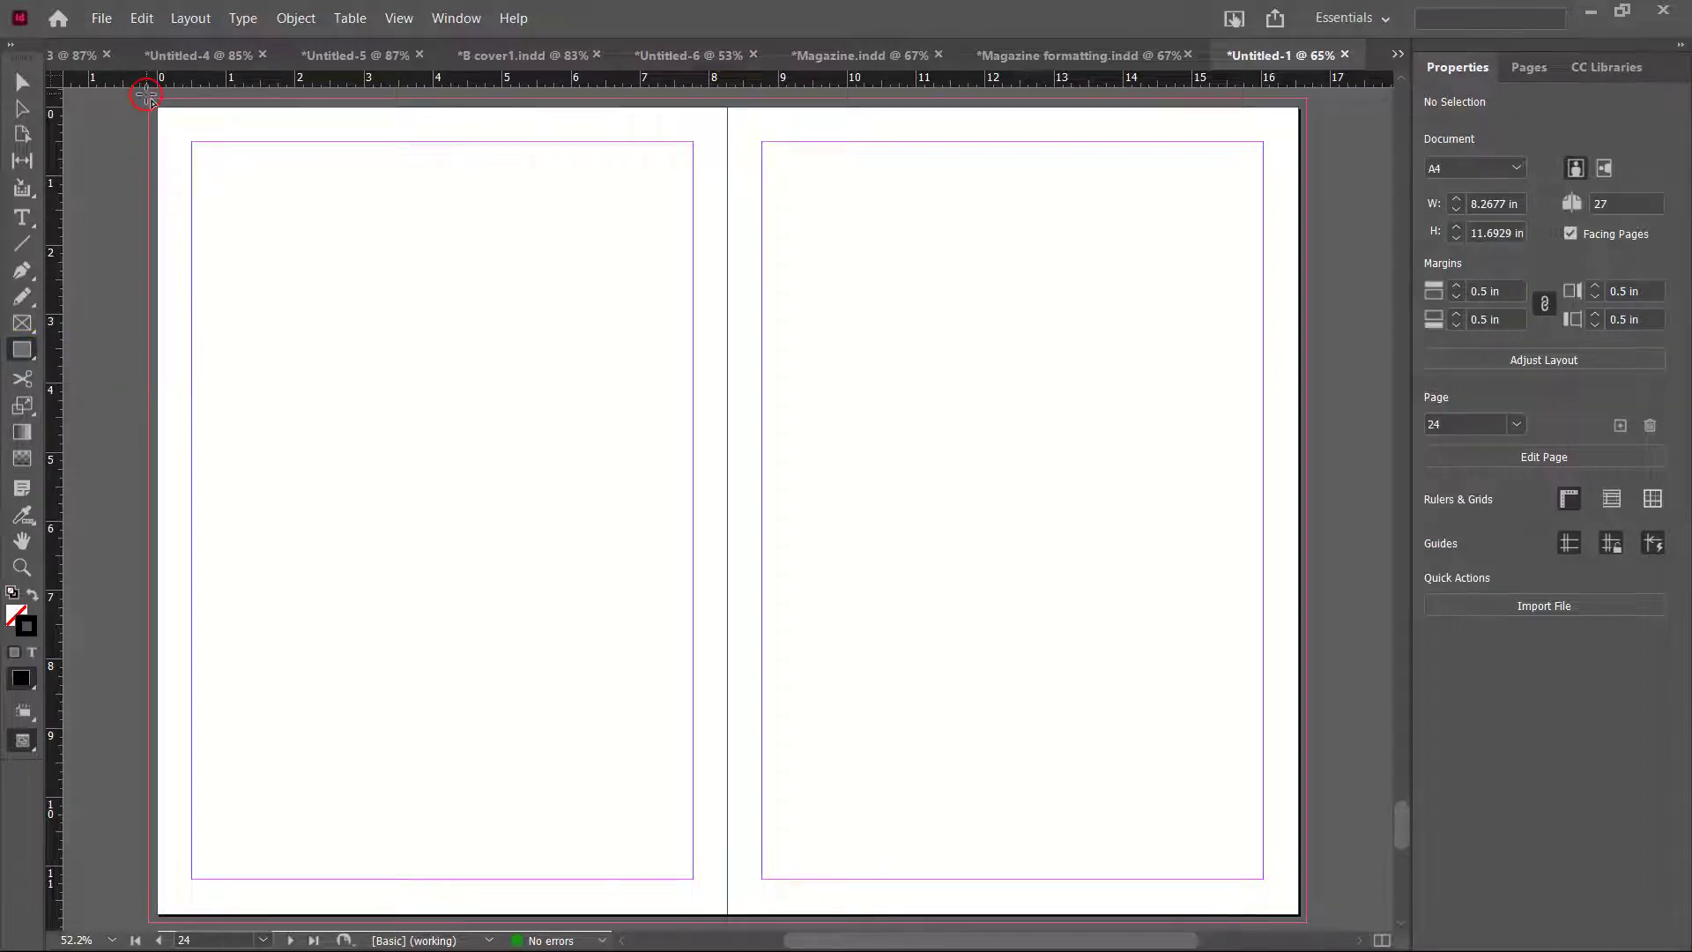
left_click_drag(147, 95, 725, 831)
scroll(726, 831, "up", 3)
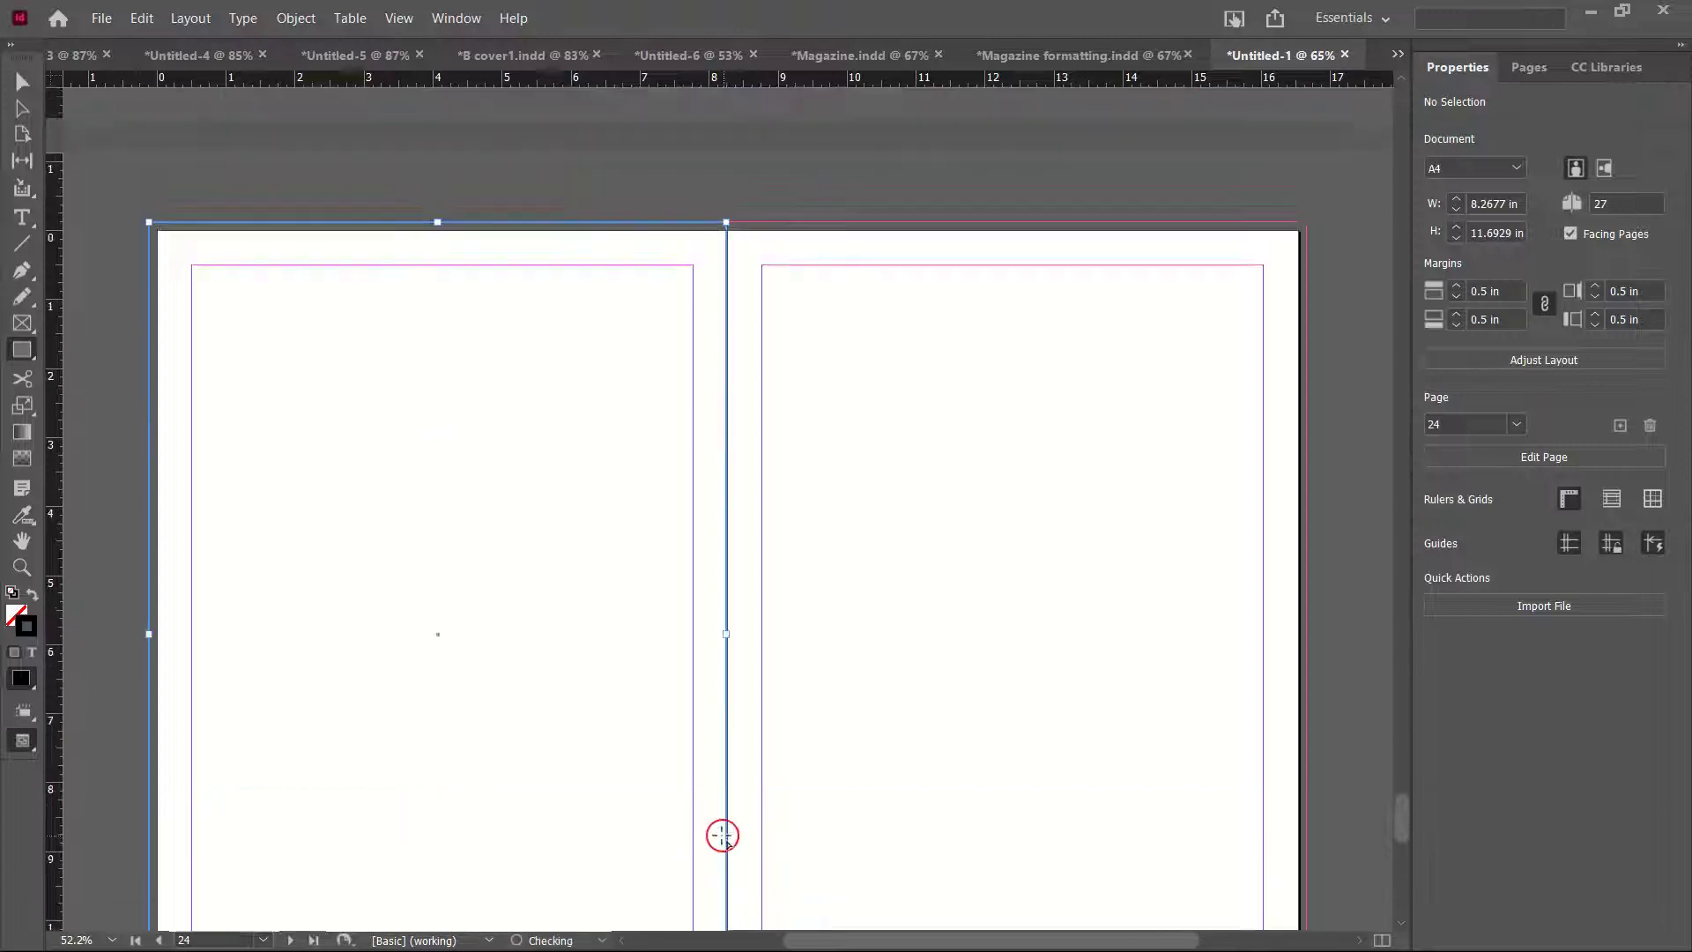
Set the page-covering rectangle's stroke to 0 pt and fill it with the [Registration] black swatch
left_click(24, 78)
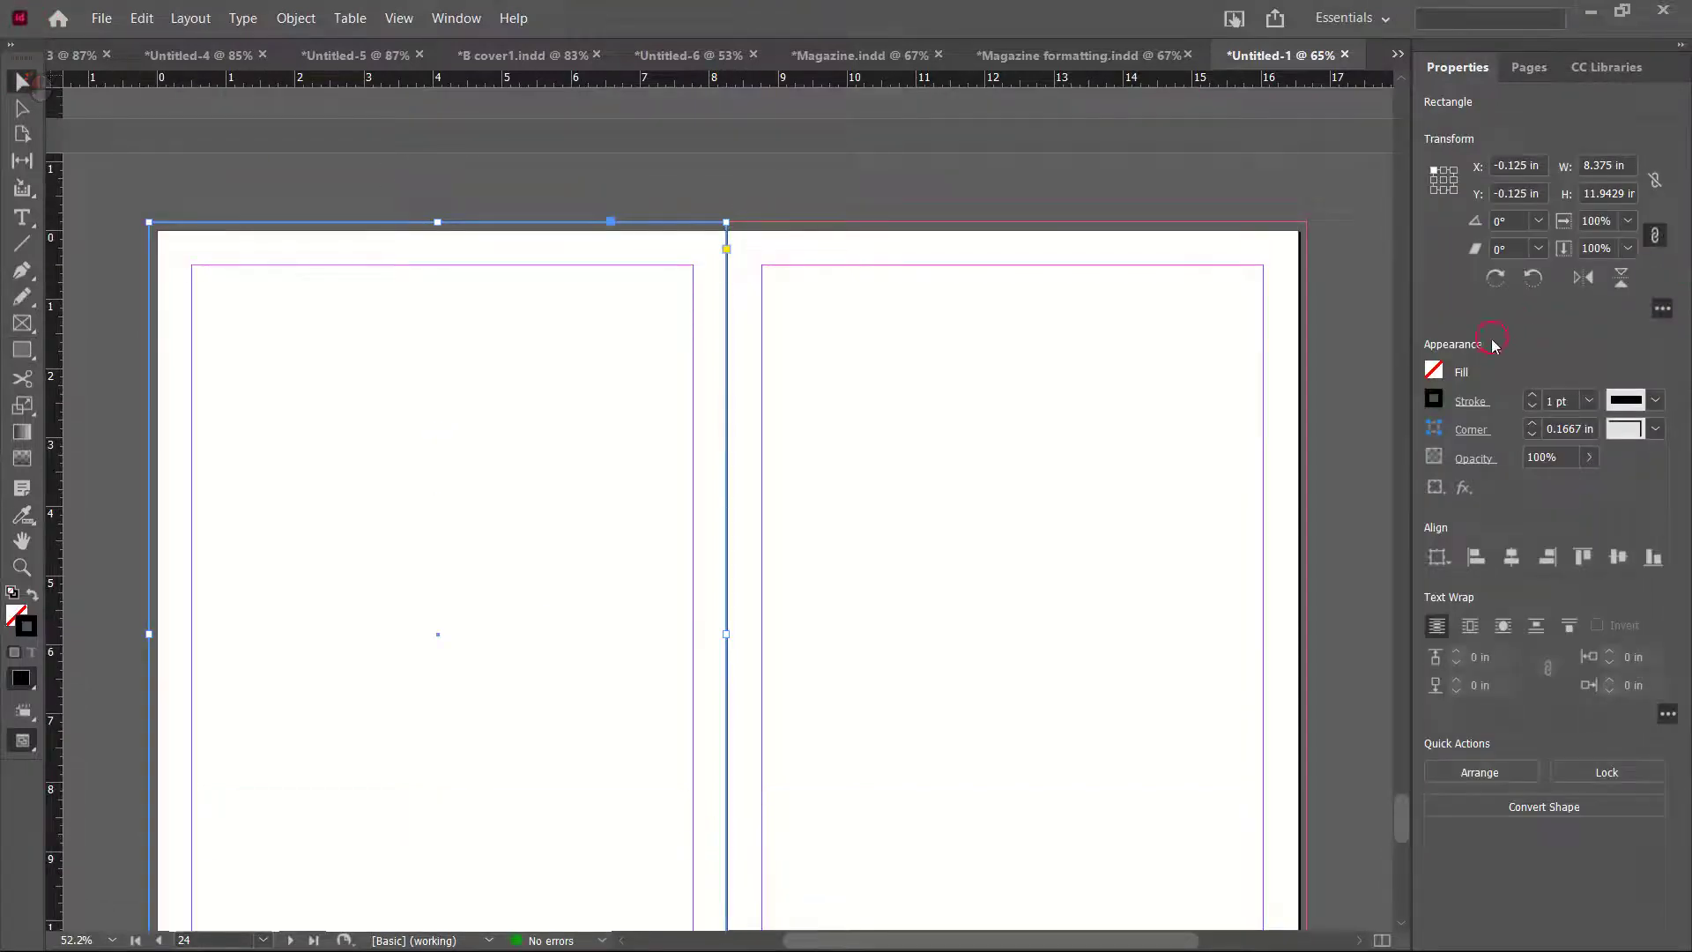
left_click(1531, 407)
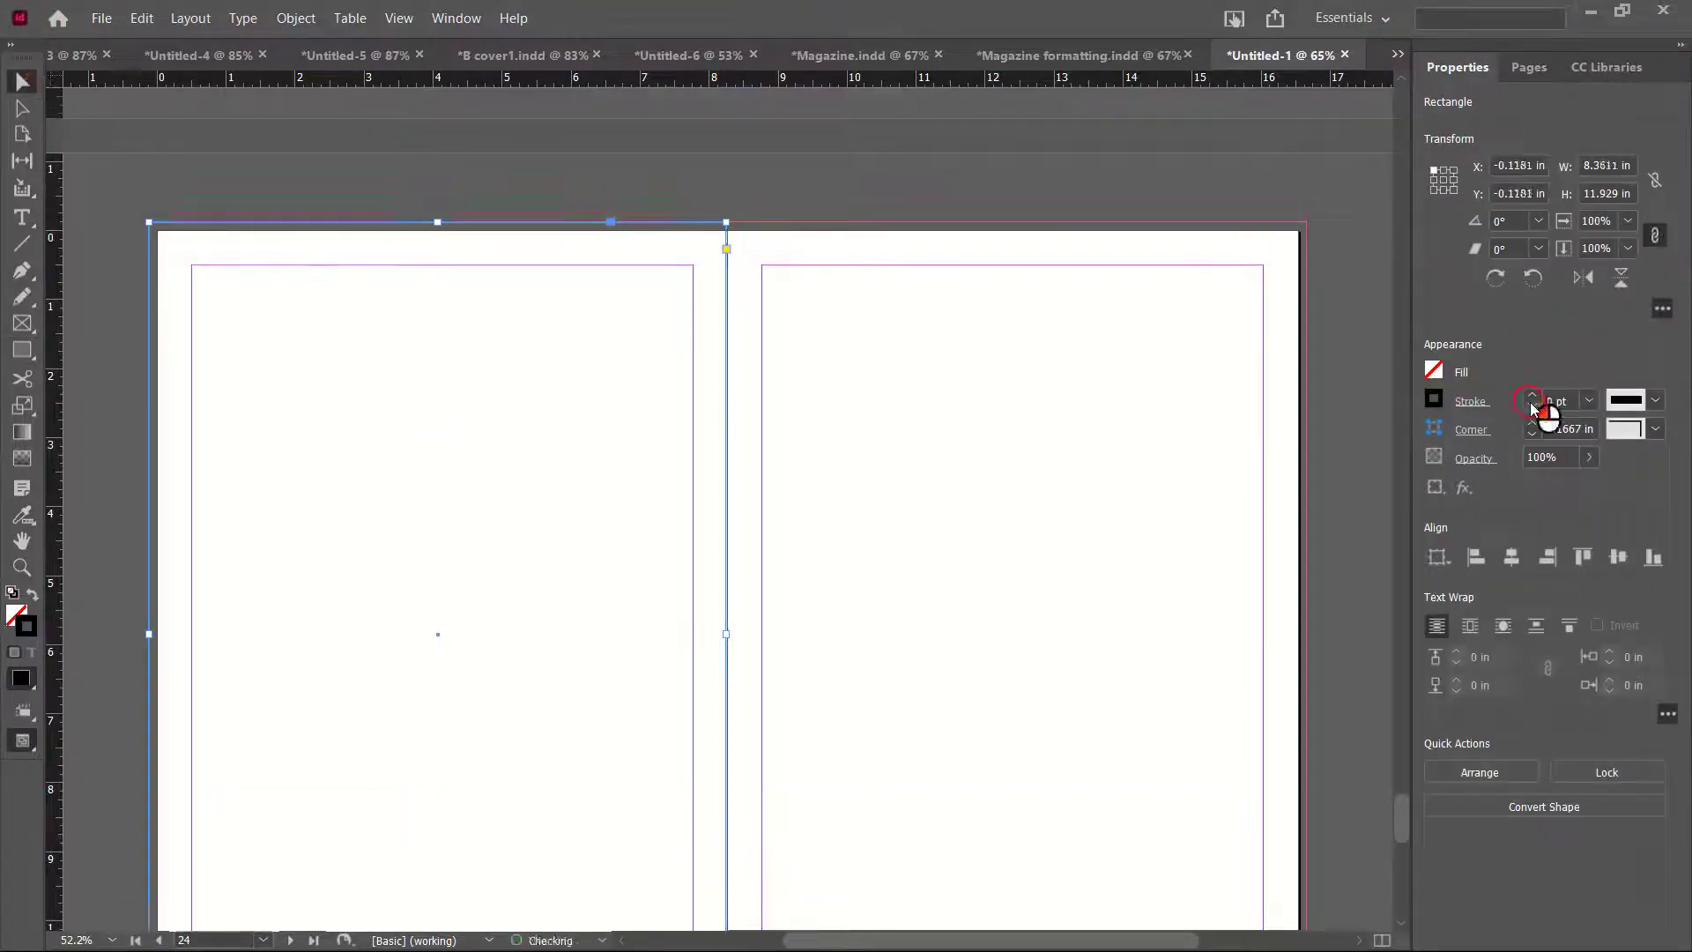
left_click(1435, 370)
left_click(1312, 538)
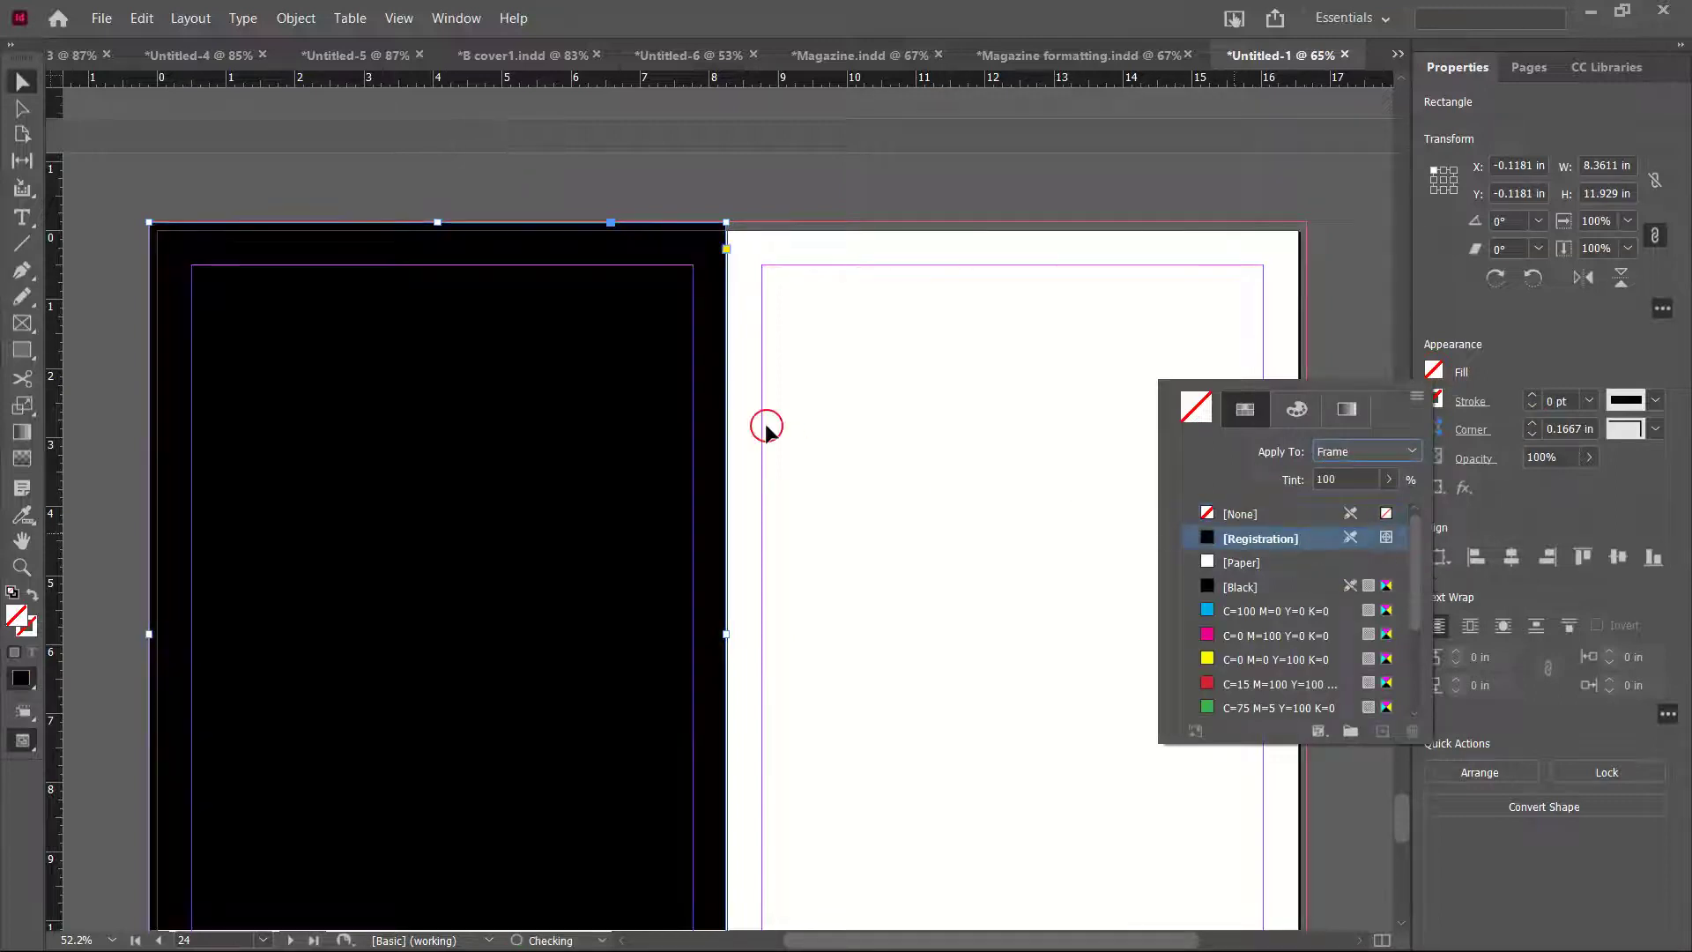
scroll(766, 430, "down", 3)
left_click(118, 310)
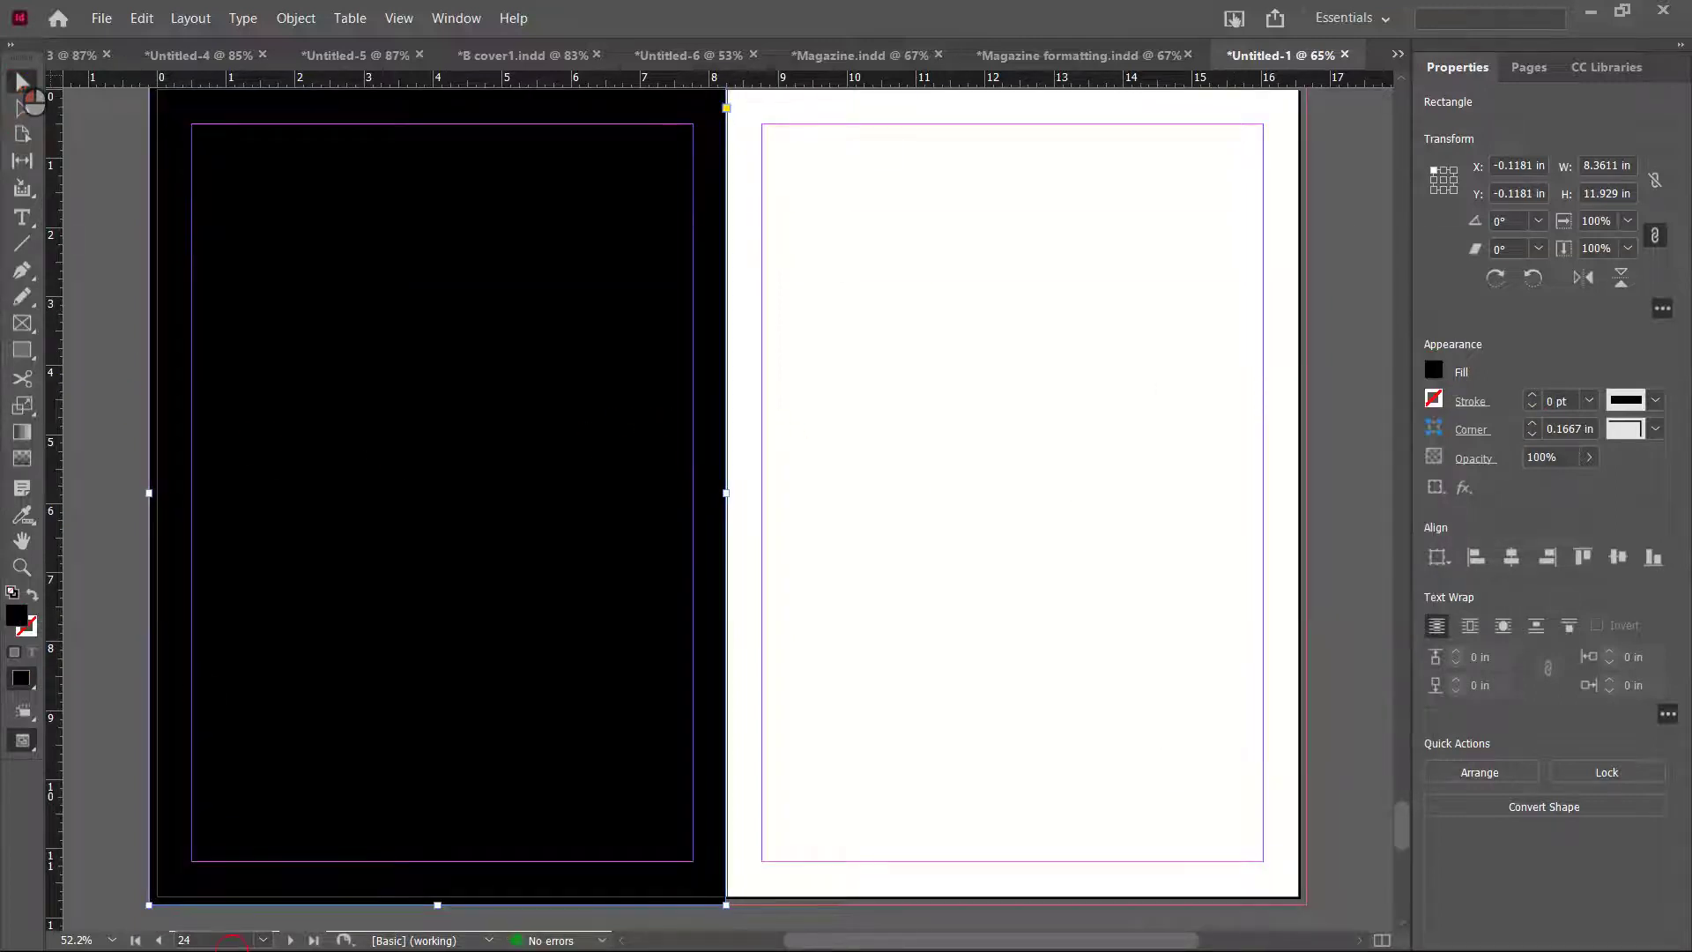
Switch to File Explorer and check the UPWORK folder in Documents for usable images
key("super")
left_click(188, 936)
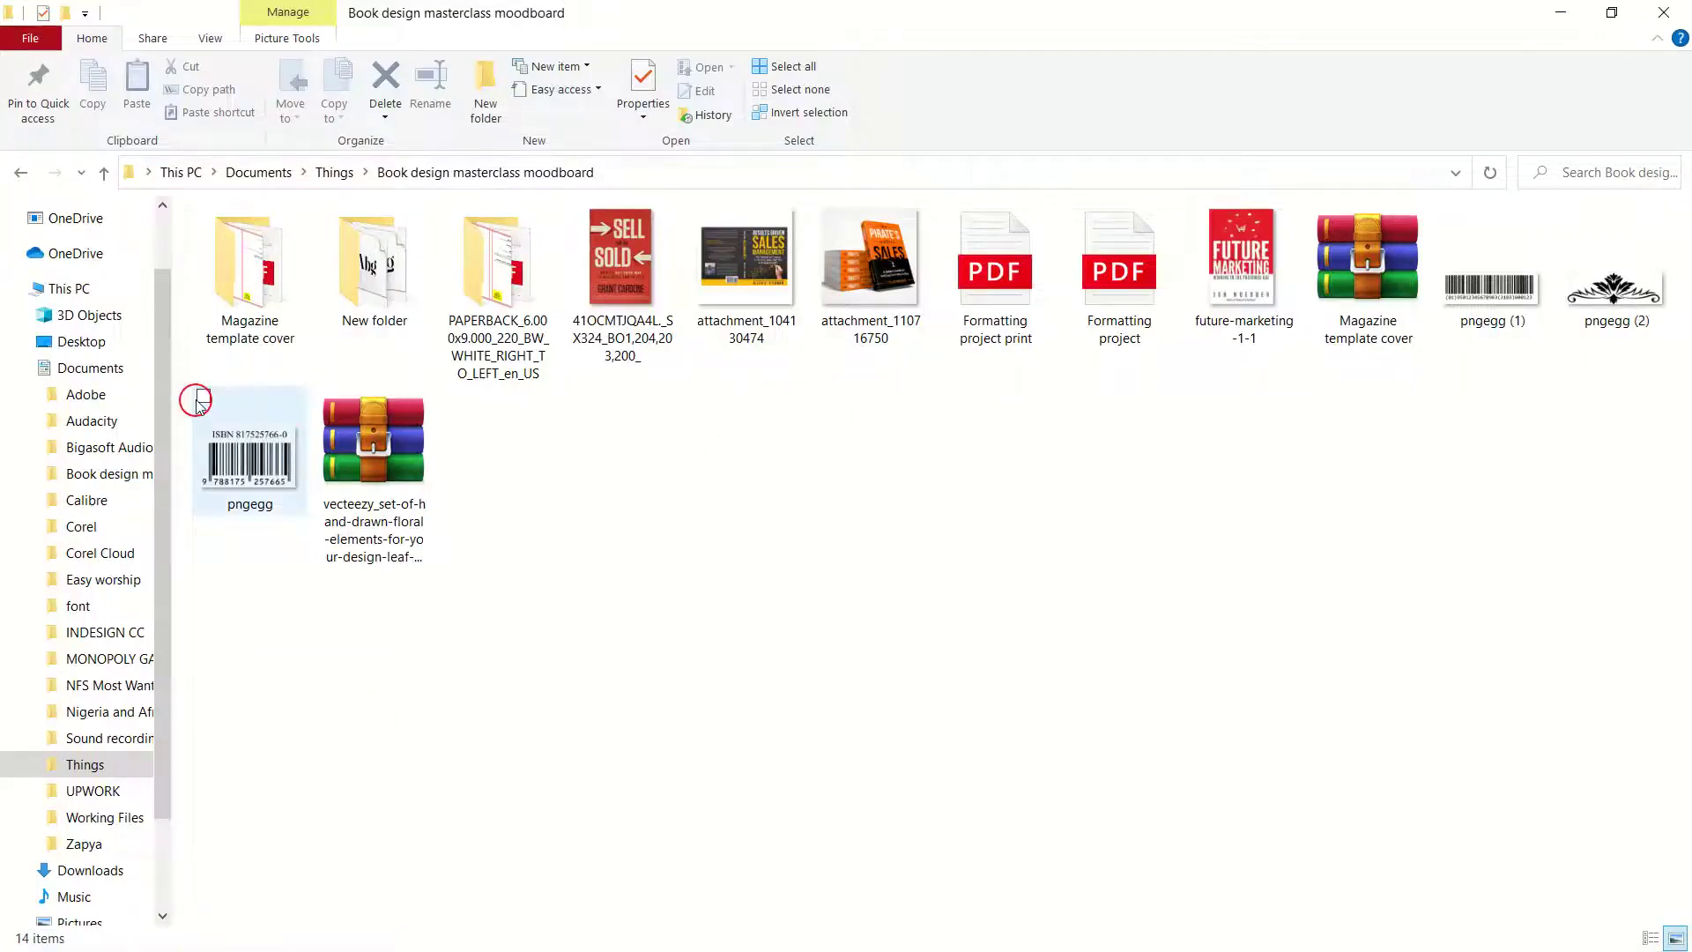
left_click(87, 365)
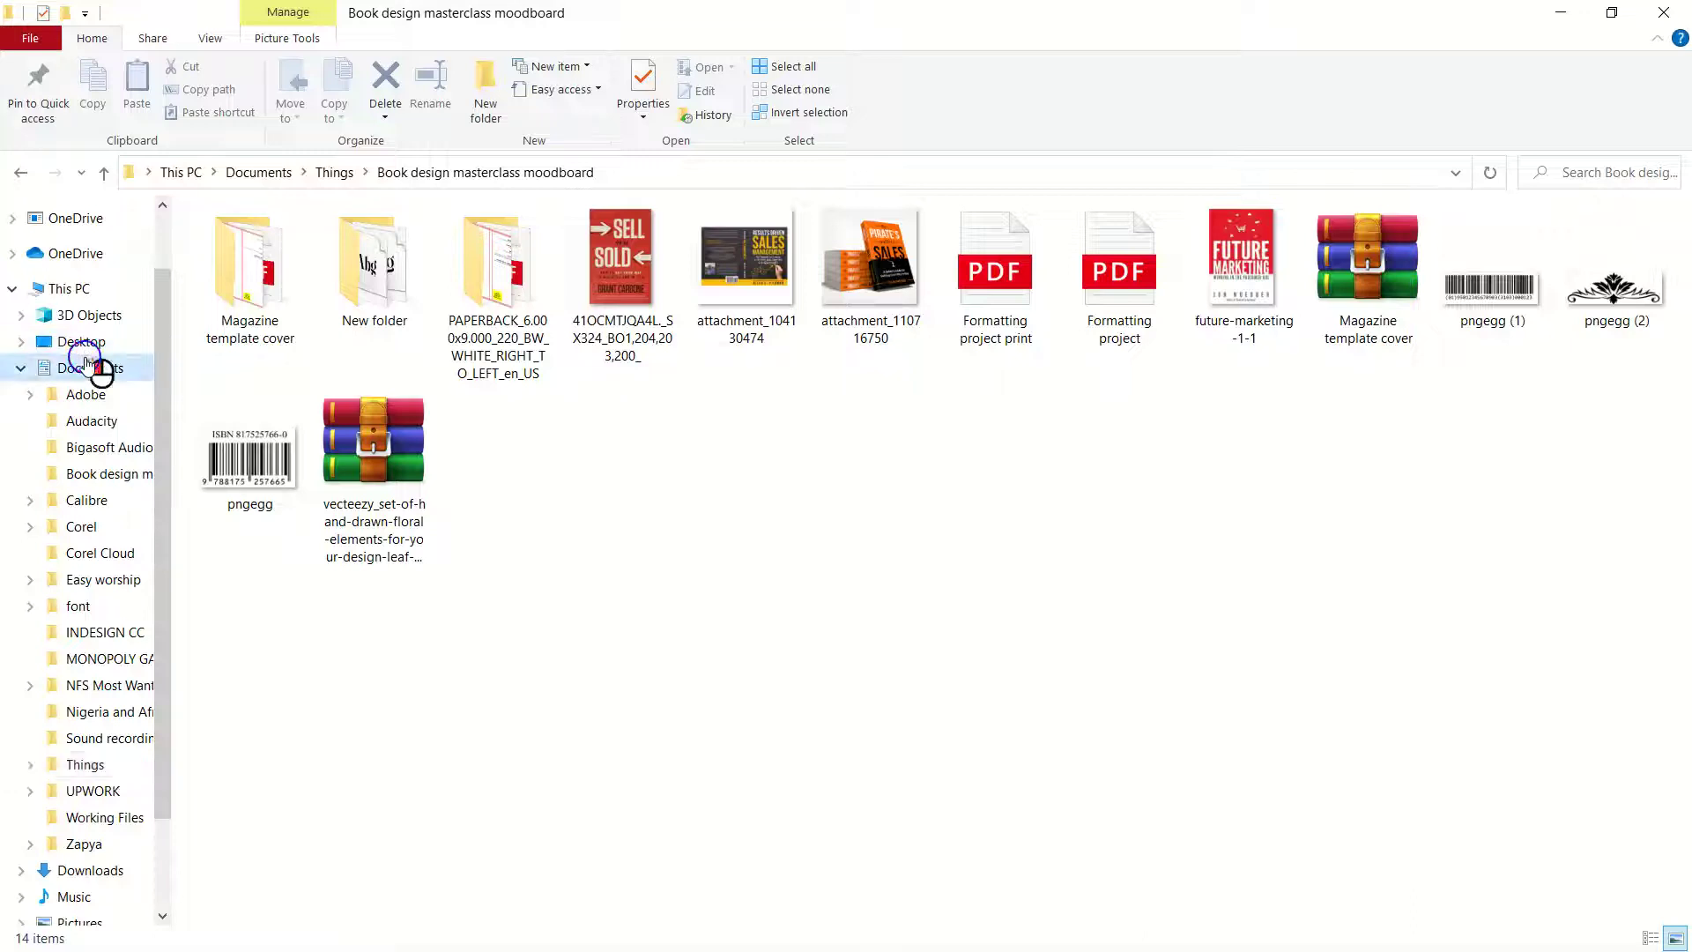
left_click(622, 429)
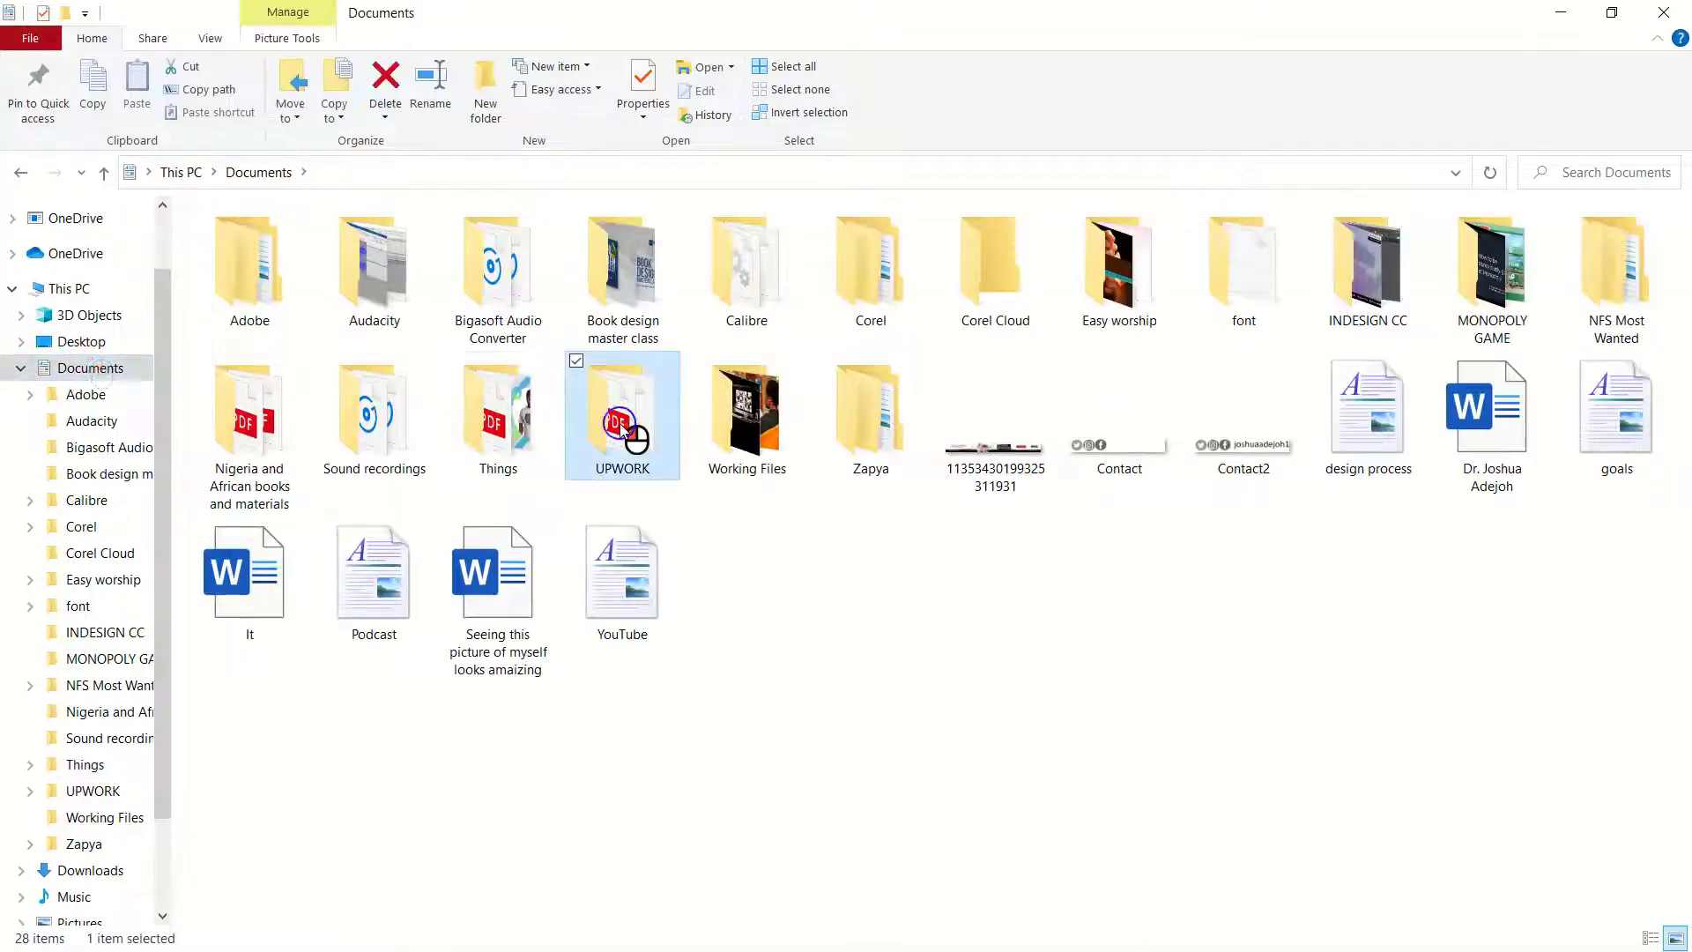
double_click(622, 429)
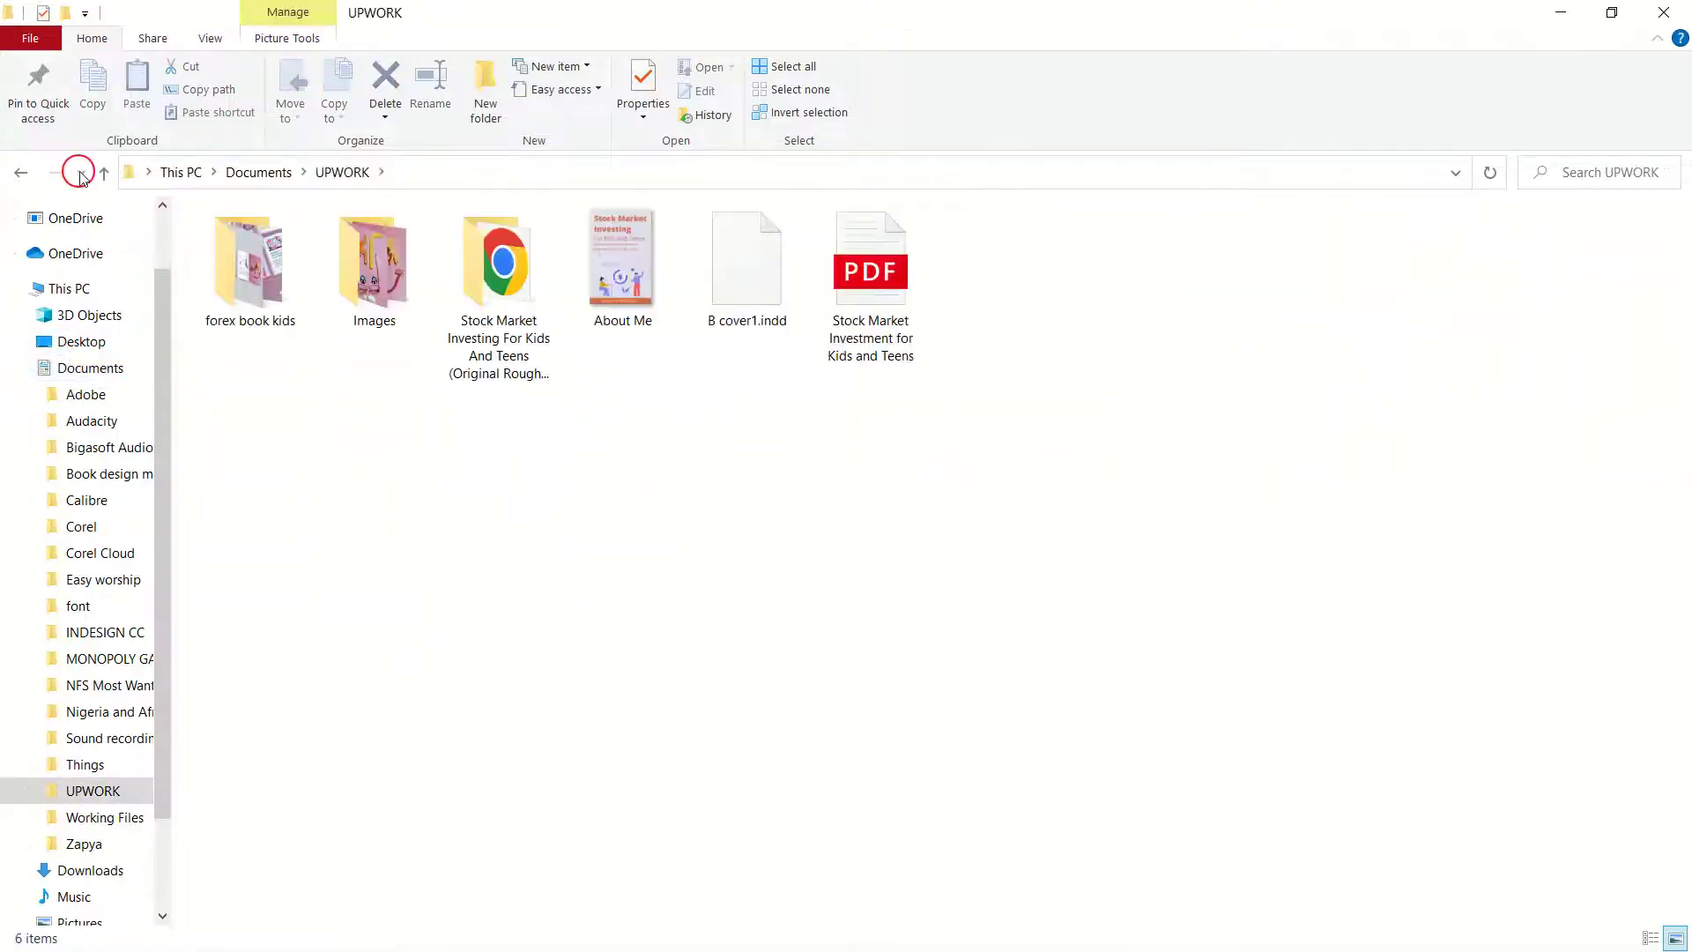
left_click(103, 173)
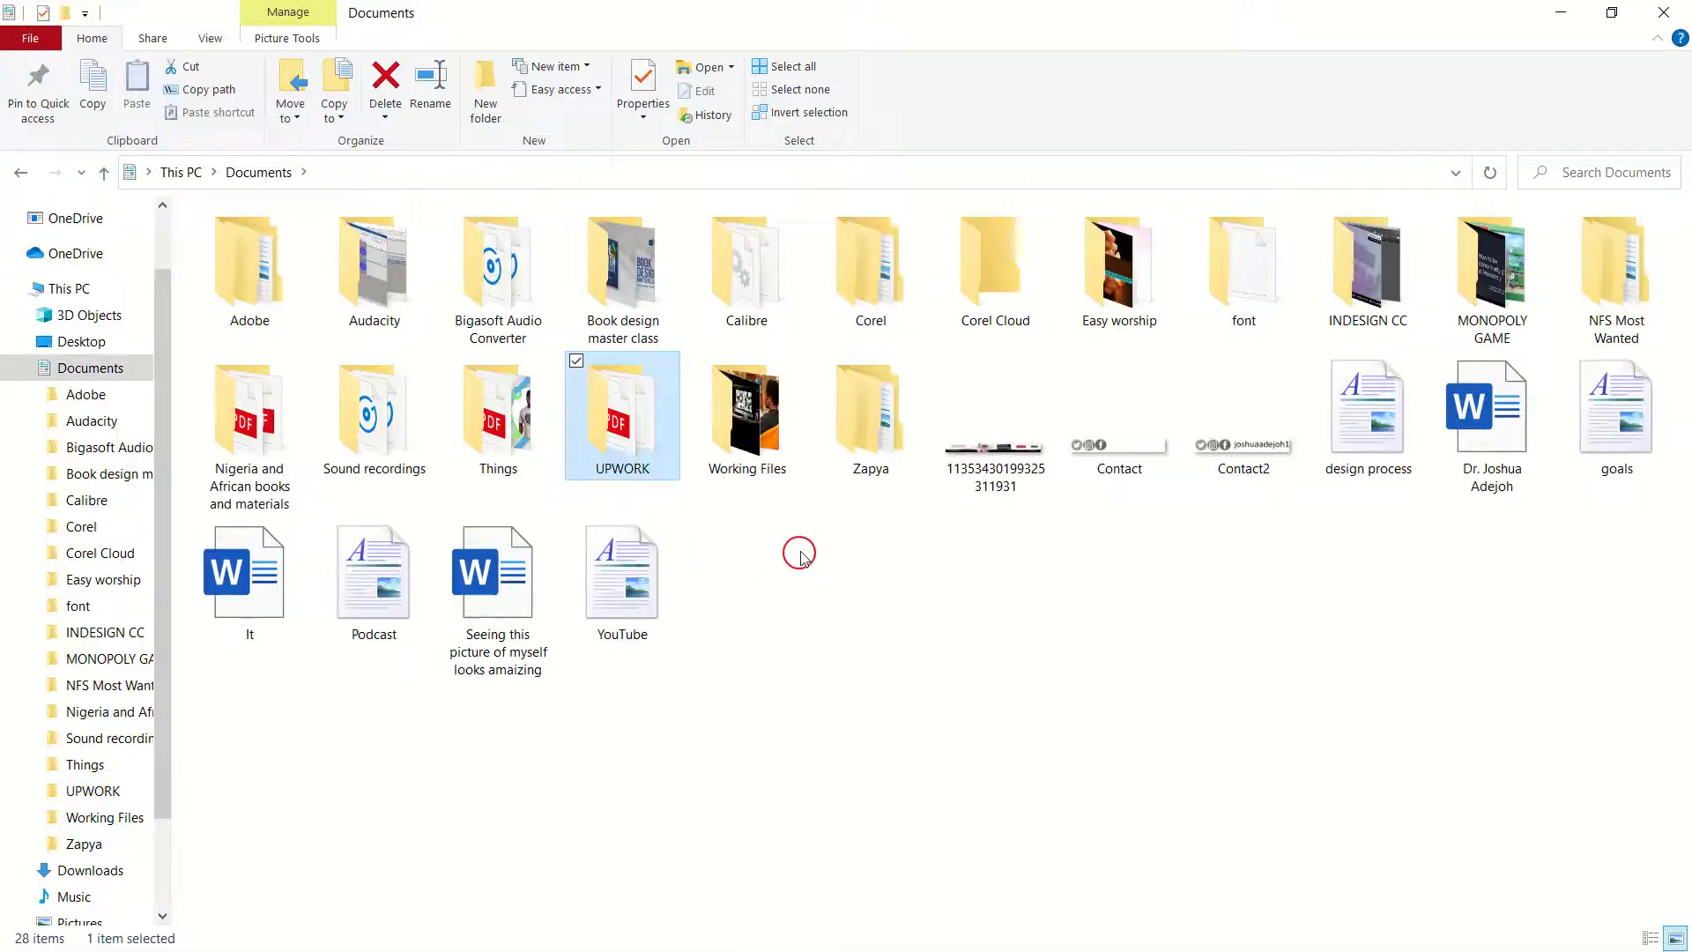
Open the Materials folder inside Things > pictures in Documents
double_click(501, 445)
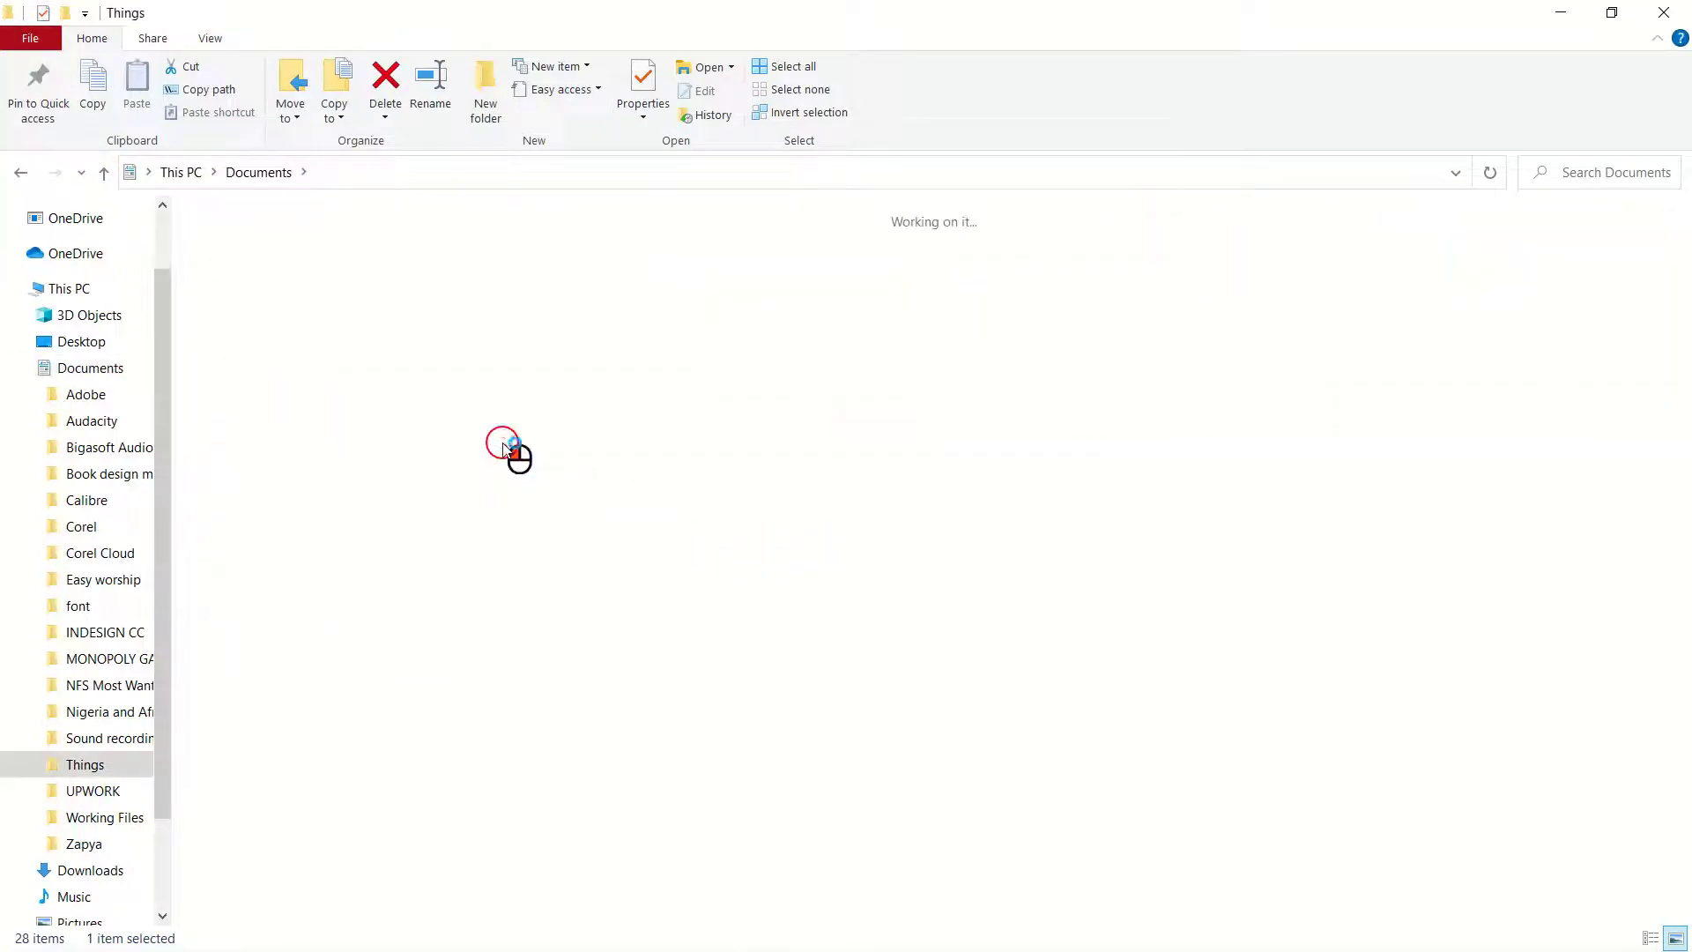
double_click(1367, 458)
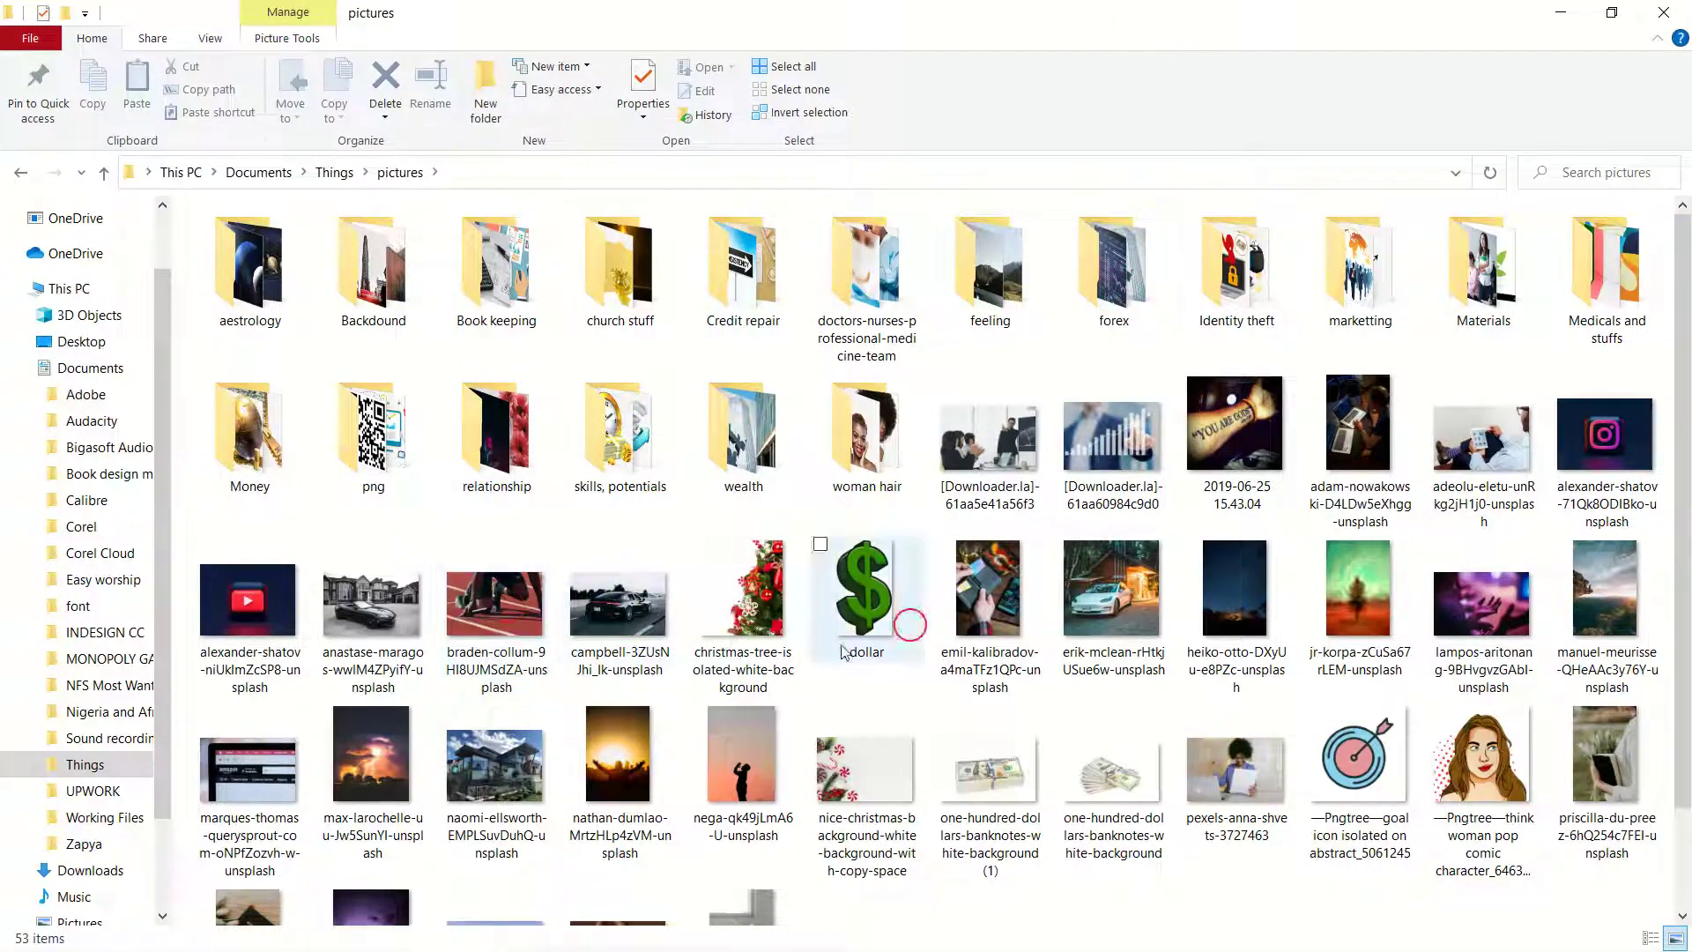
double_click(1502, 305)
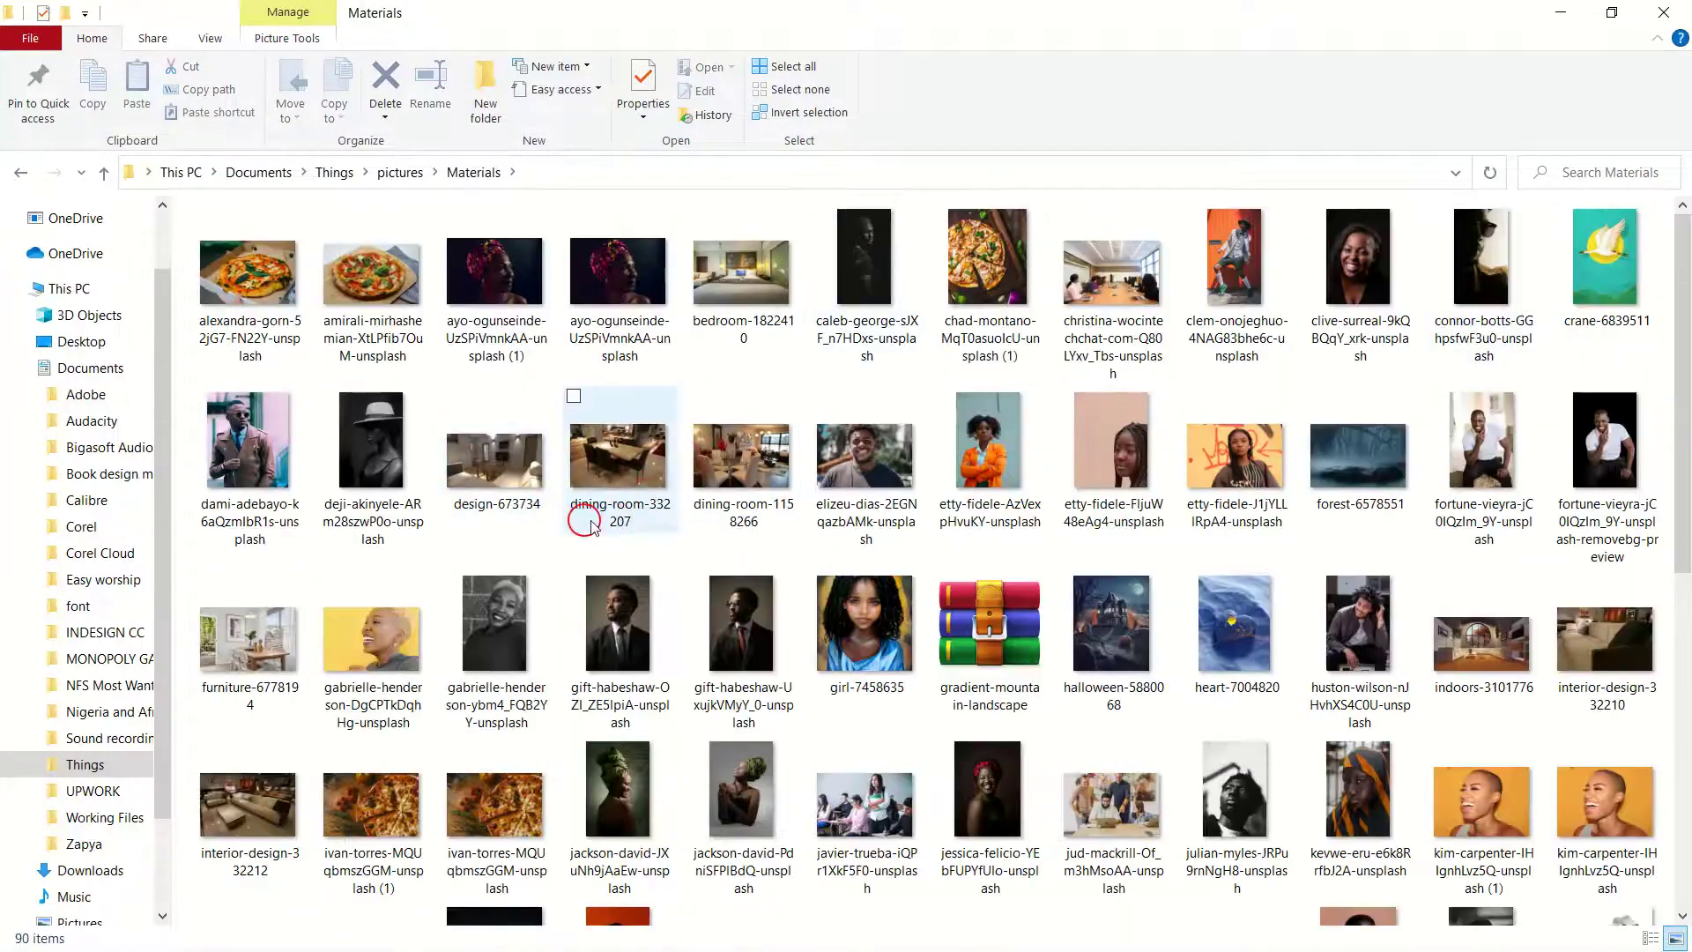
key("super")
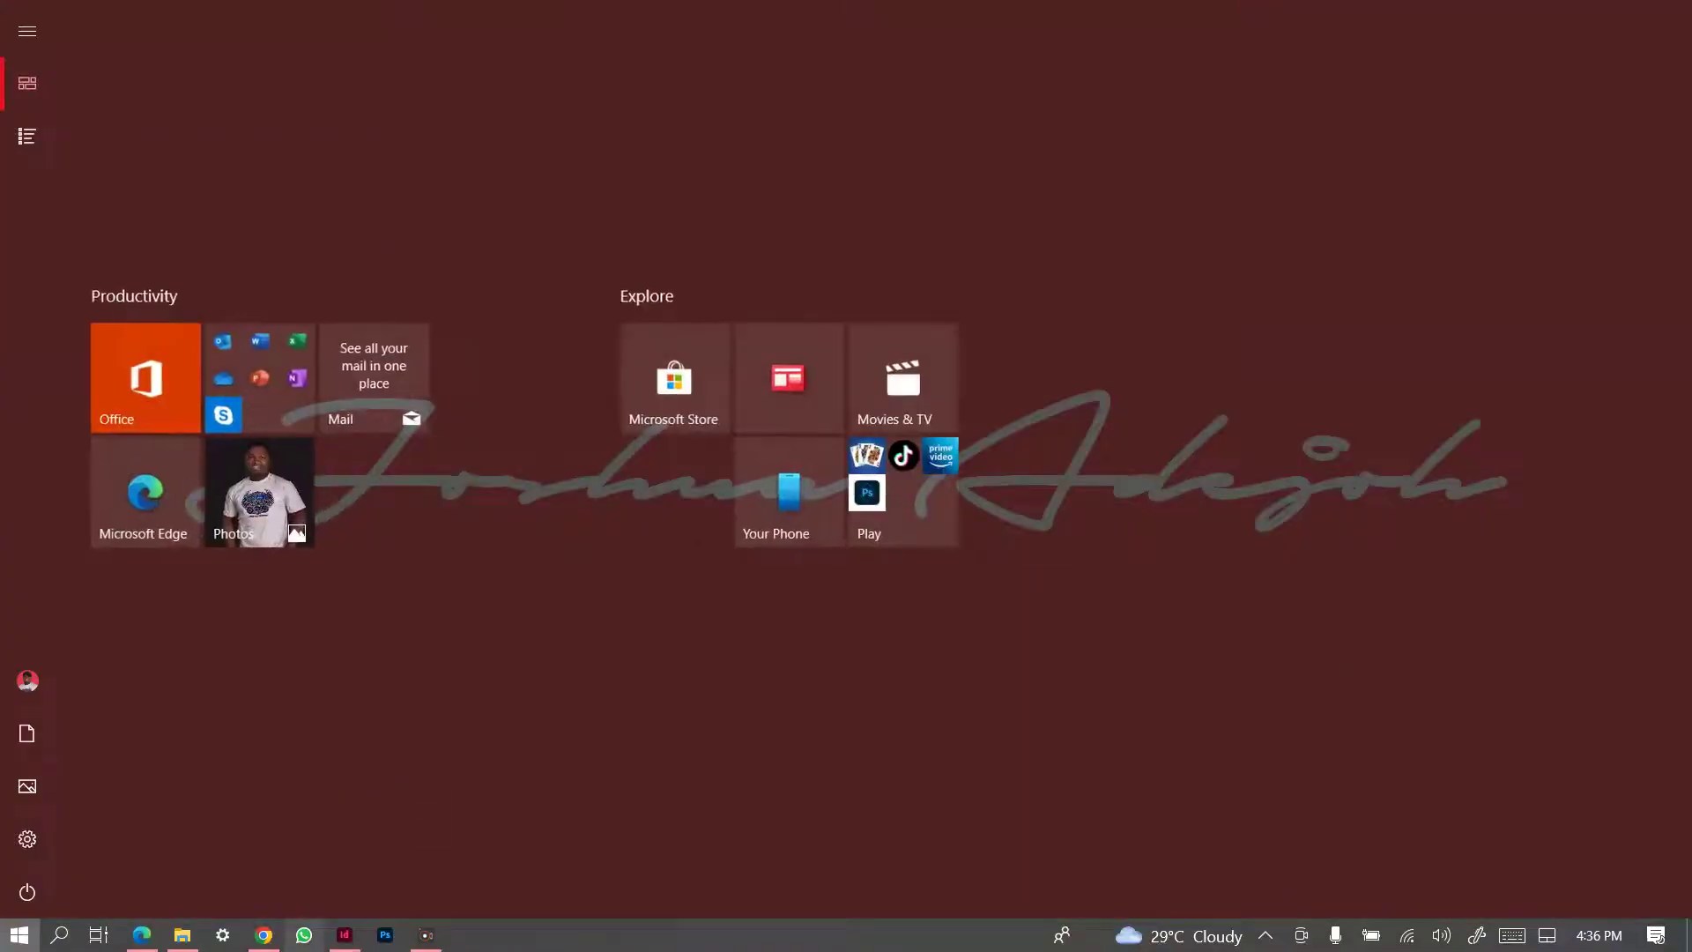
left_click(269, 938)
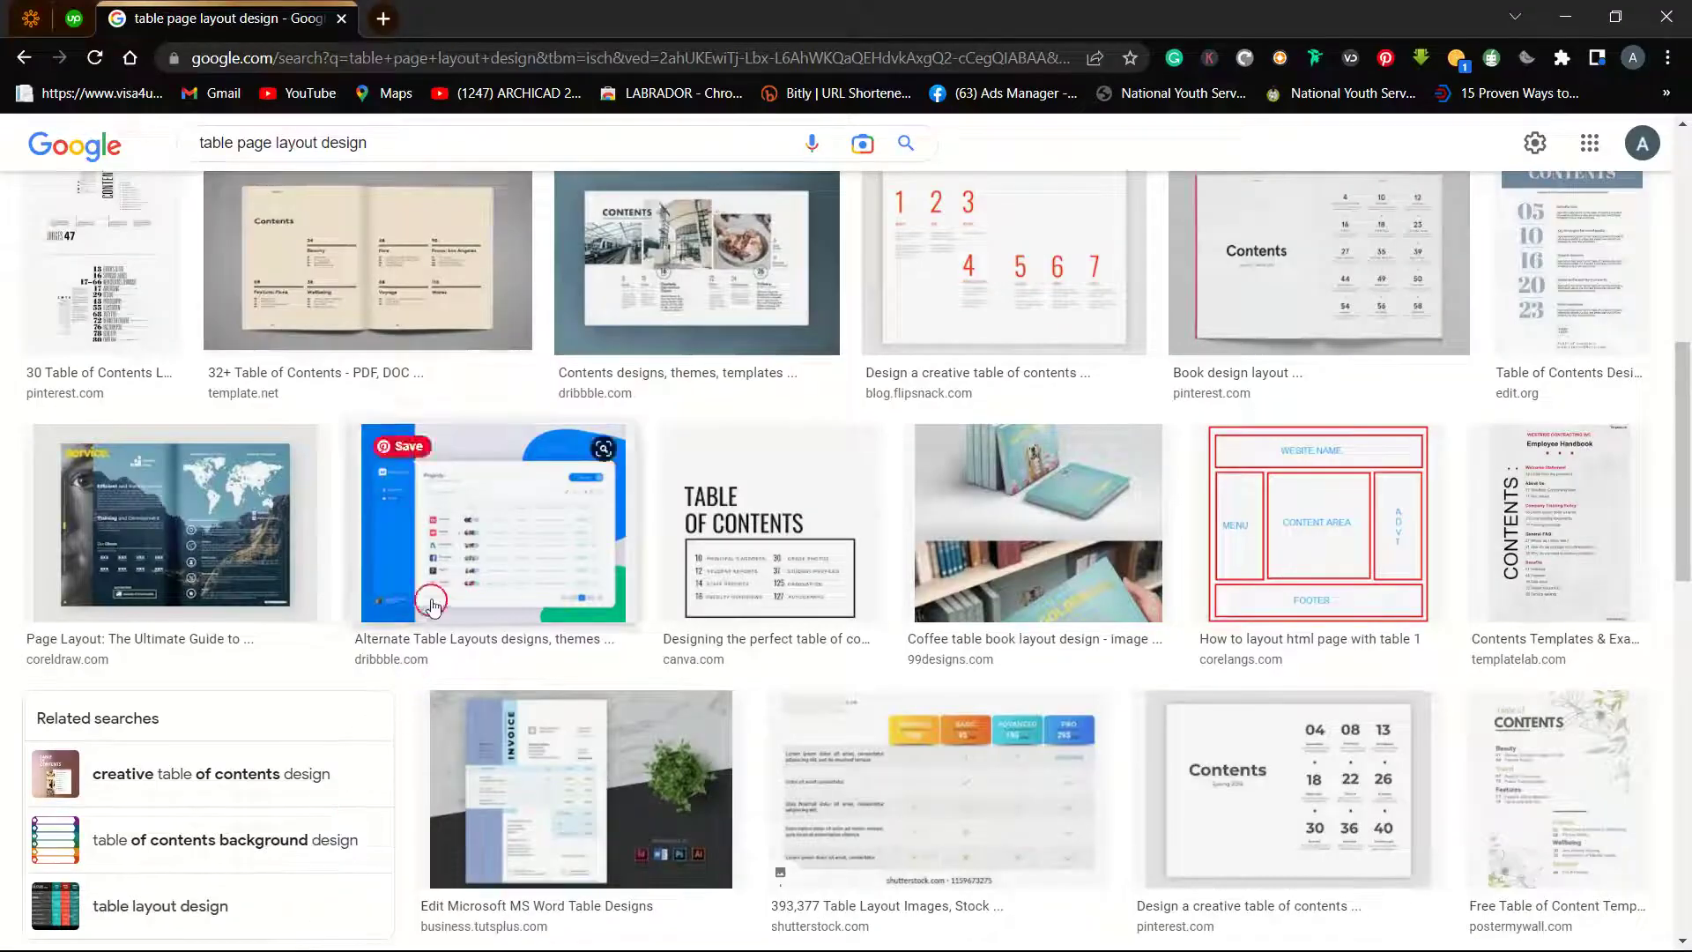
left_click(386, 19)
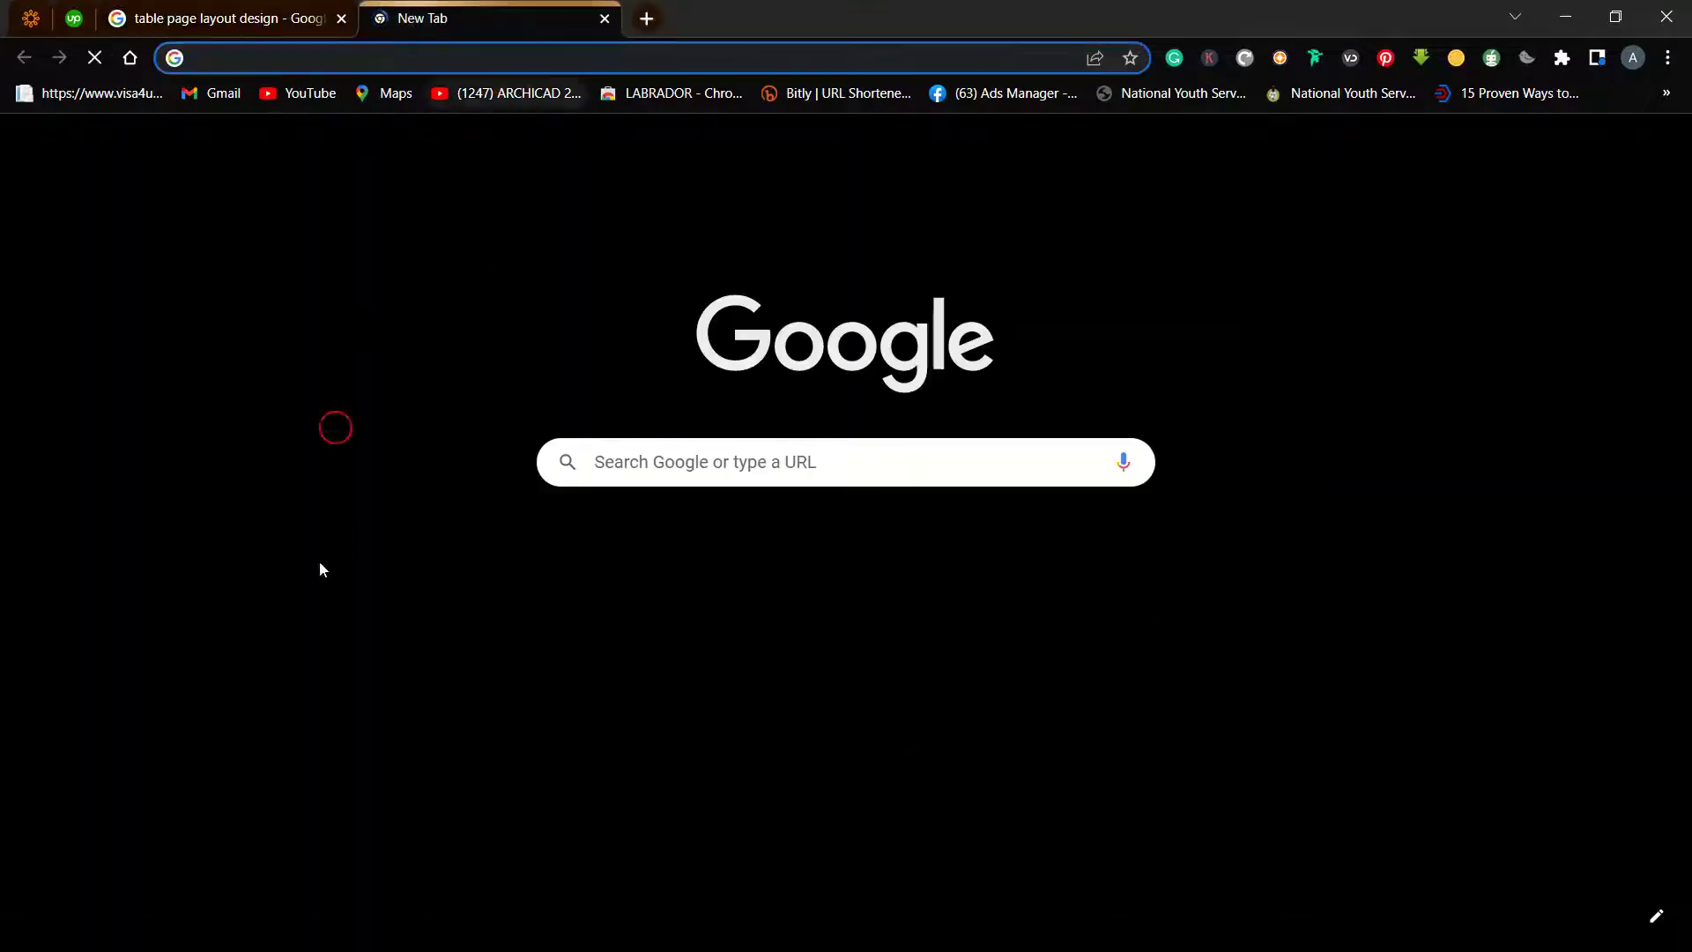
Return to the Materials folder in File Explorer and browse its photos for a suitable layout image
key("super")
mouse_move(179, 943)
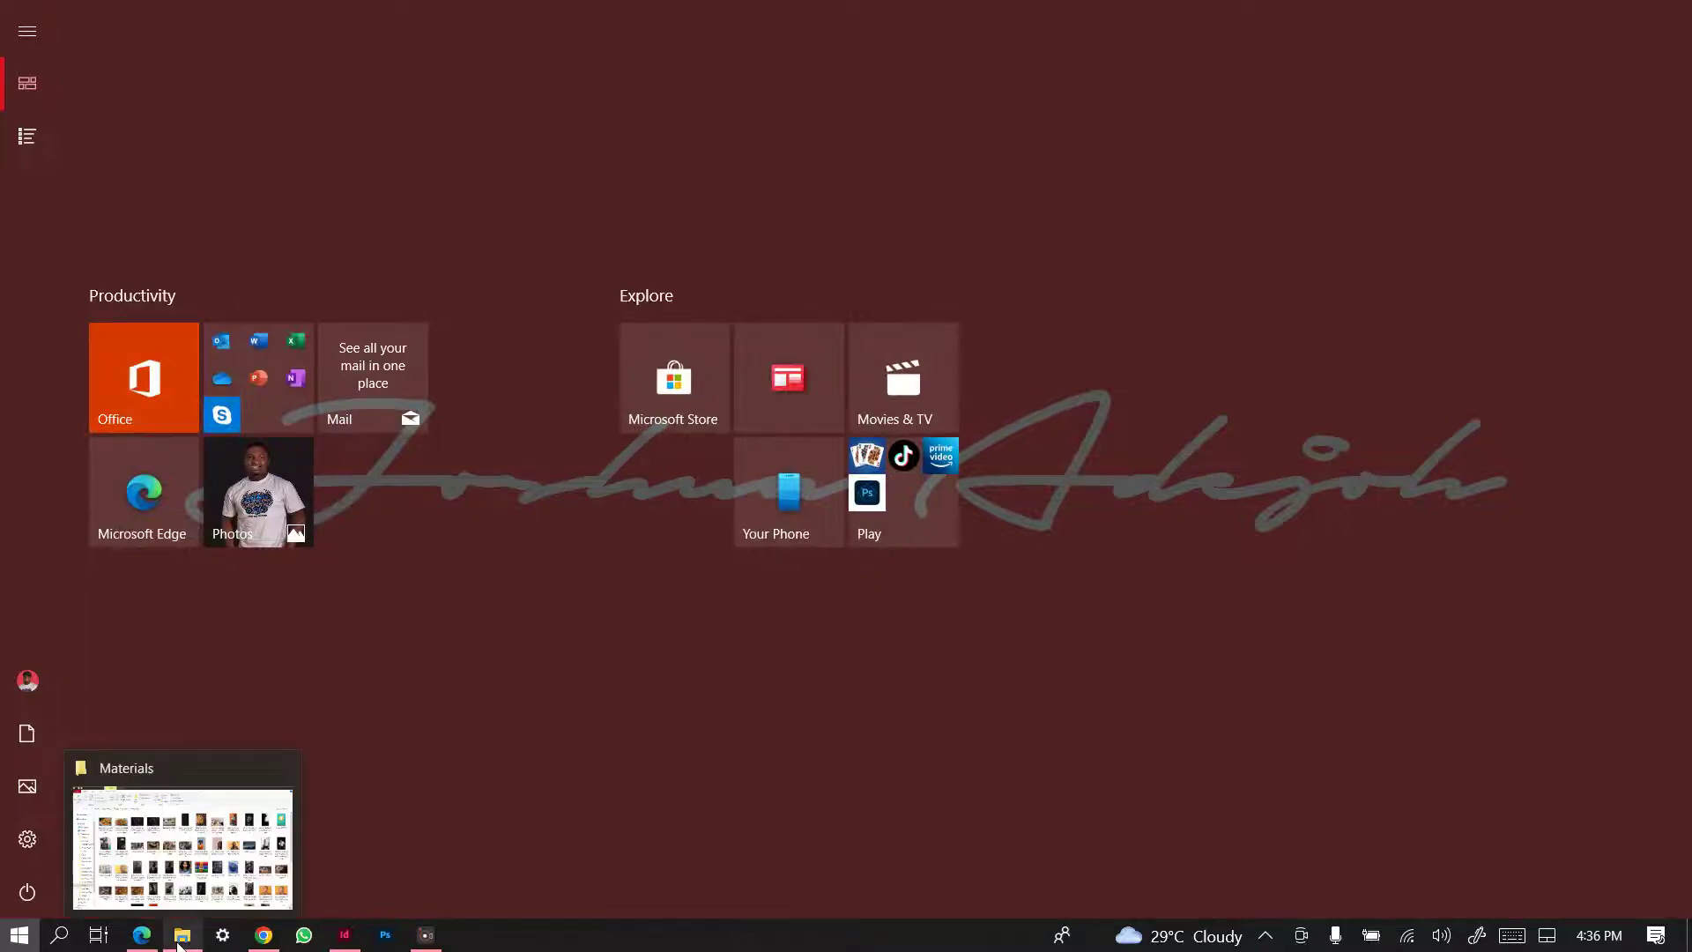
left_click(188, 890)
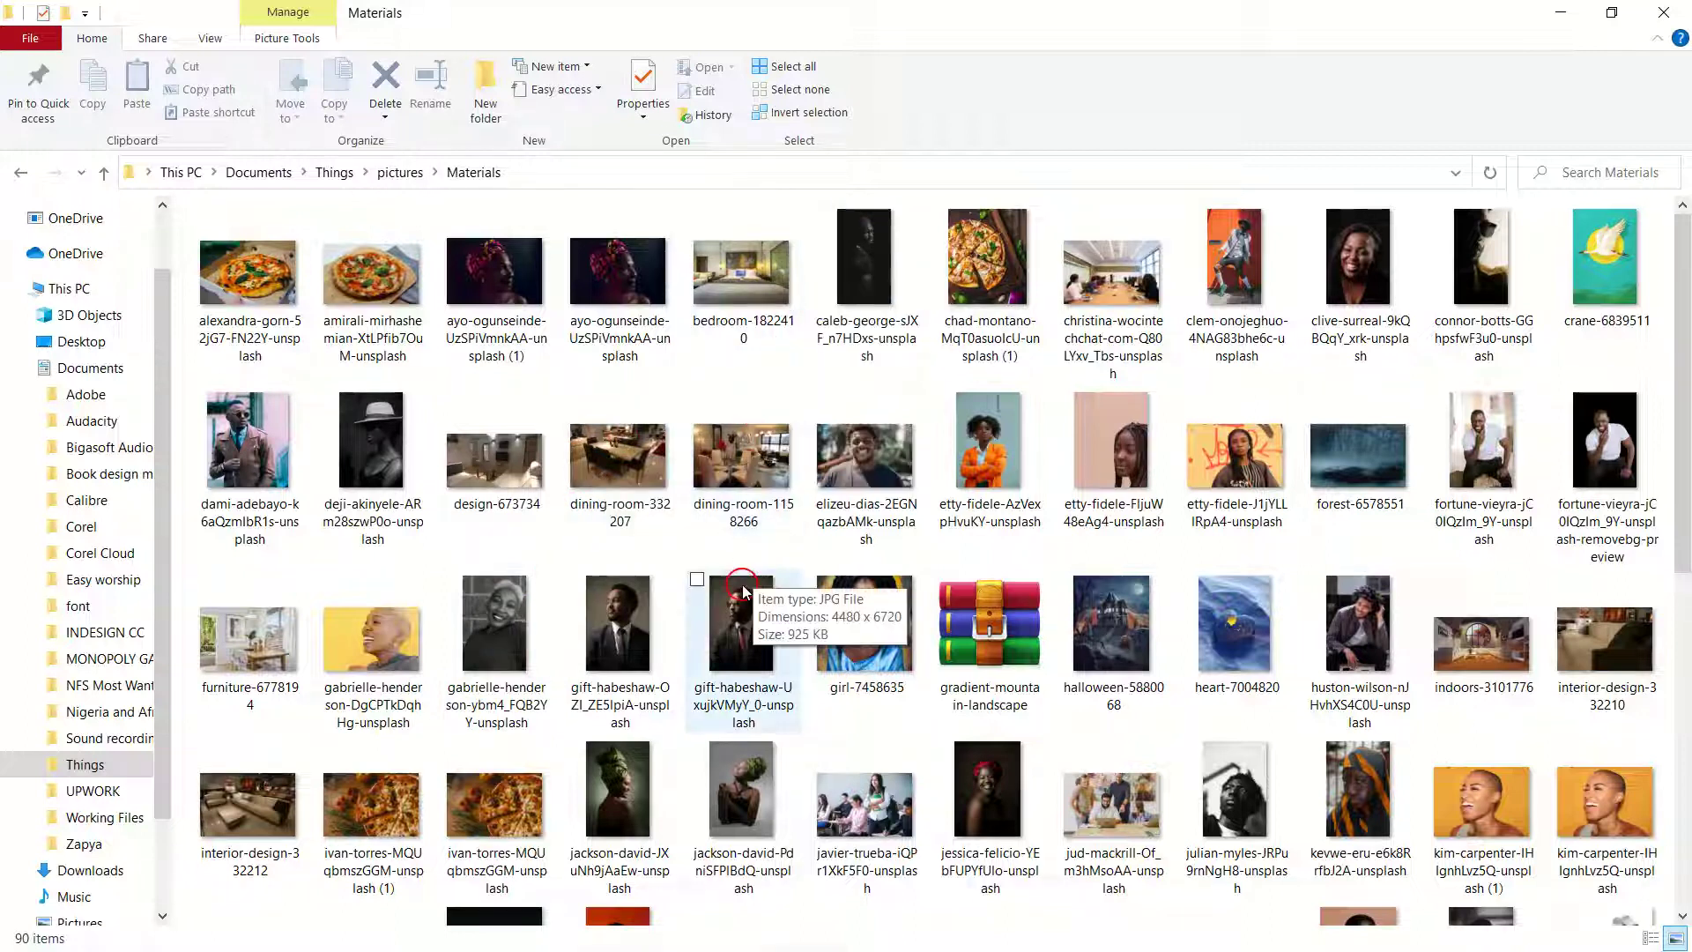
scroll(588, 663, "down", 1)
scroll(588, 663, "down", 3)
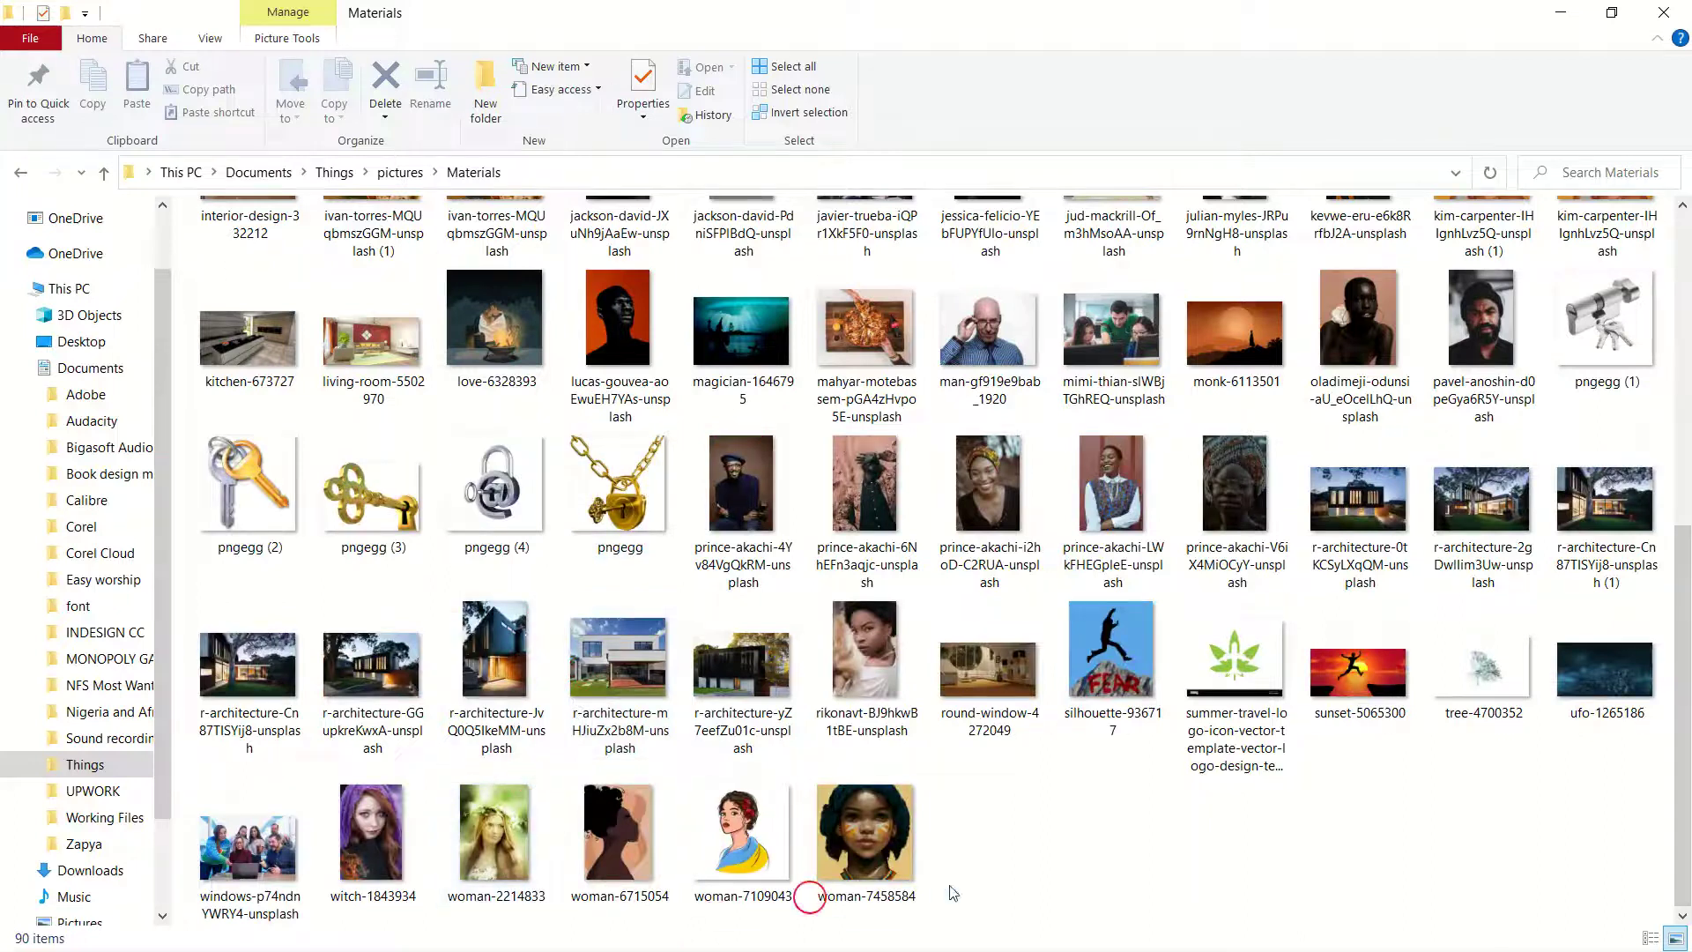
scroll(639, 628, "up", 5)
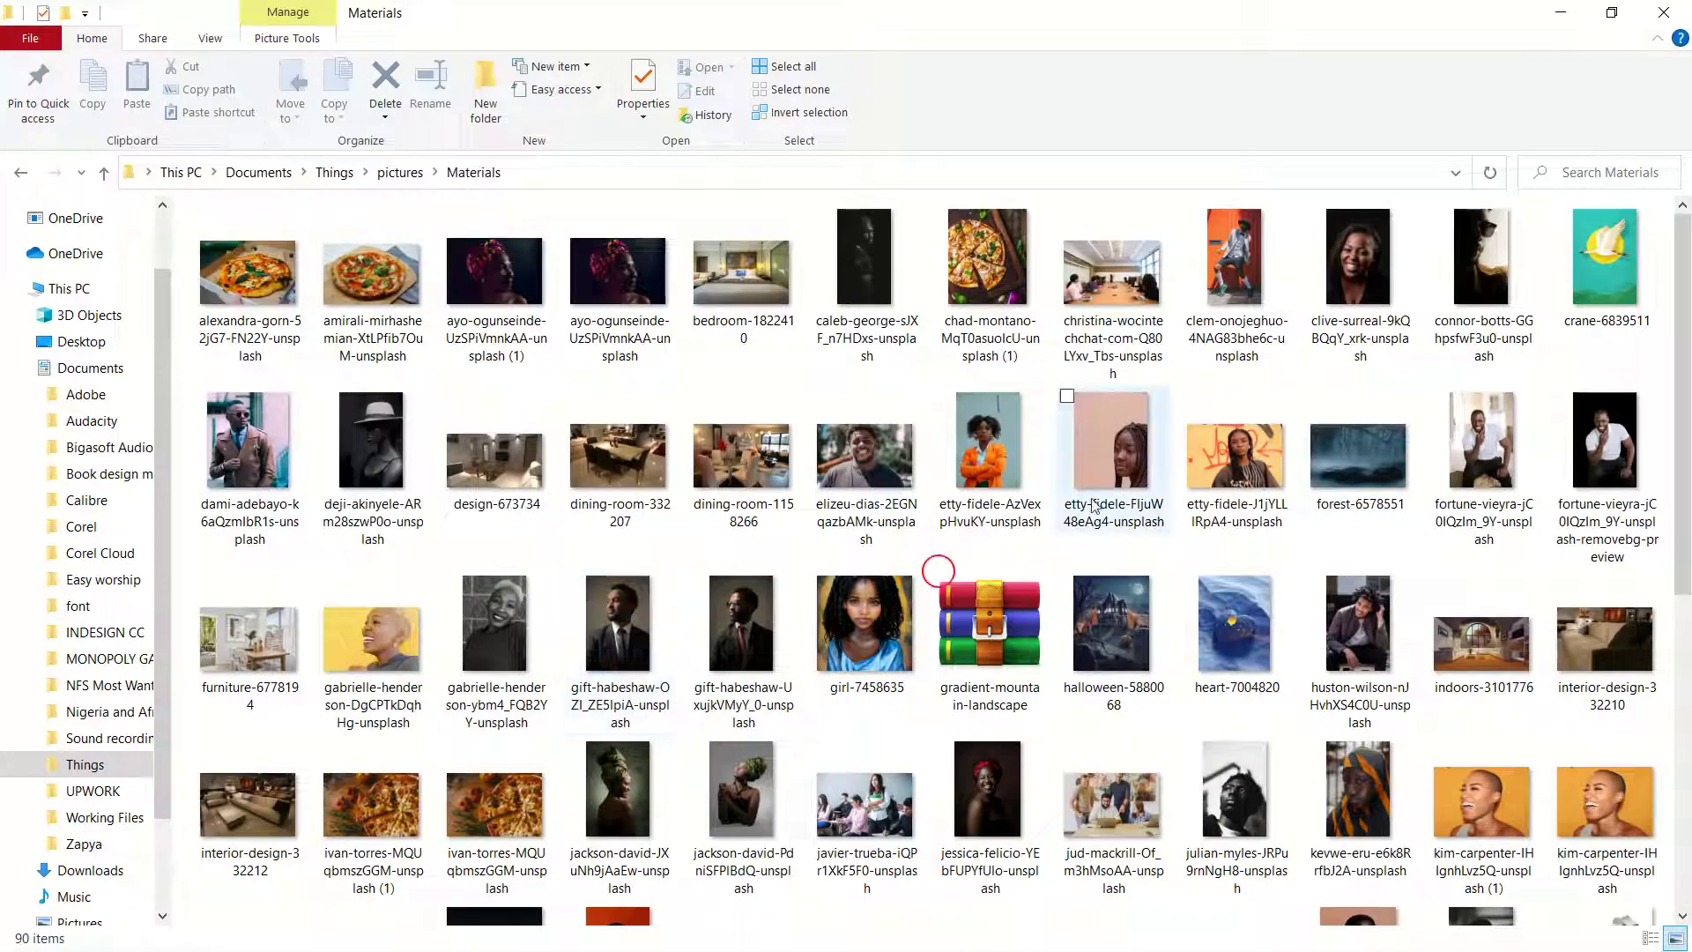
Reduce File Explorer to a smaller window, minimize the browser and File Explorer, and return to InDesign
left_click(1626, 11)
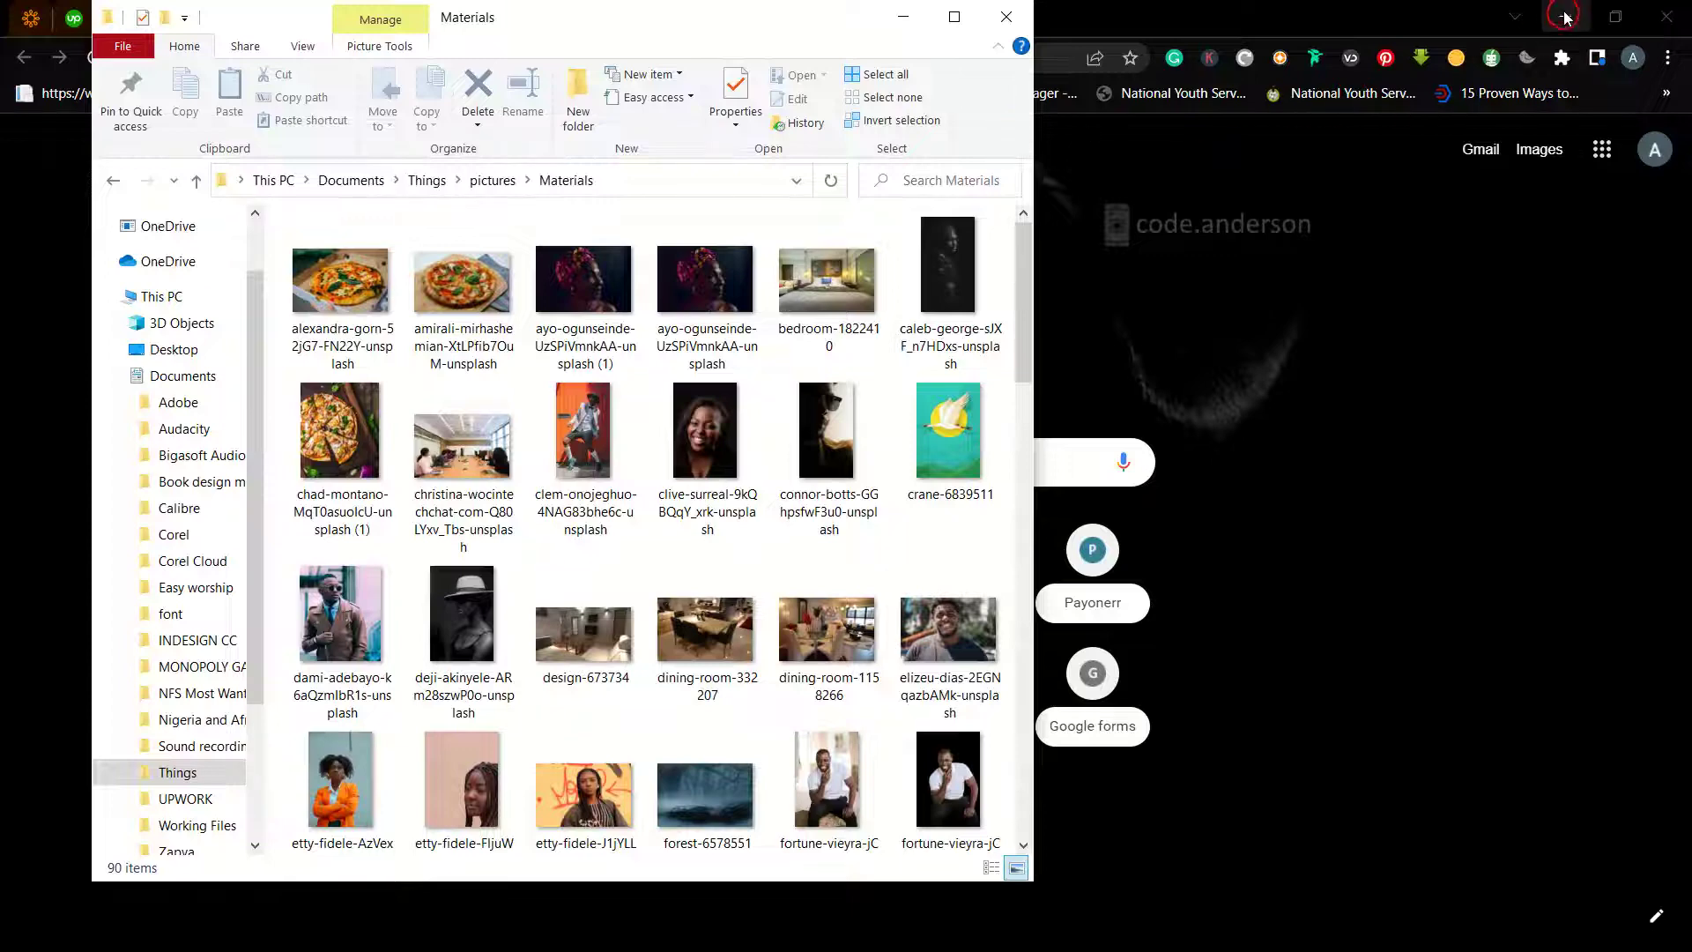
left_click(1566, 15)
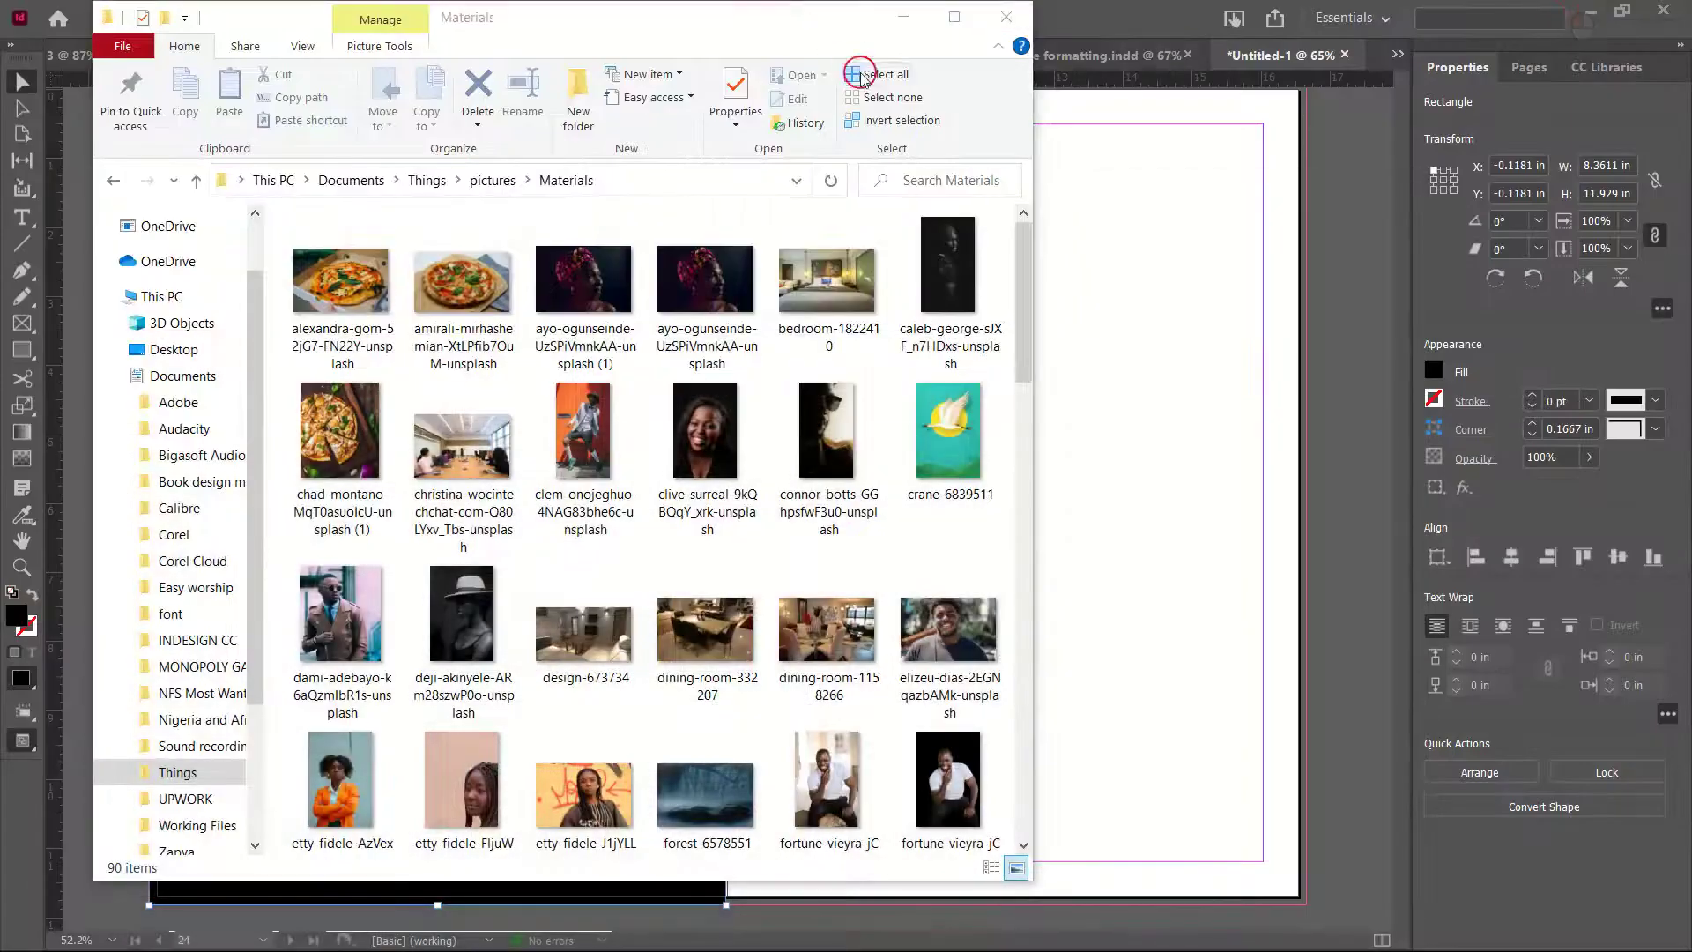
left_click(902, 17)
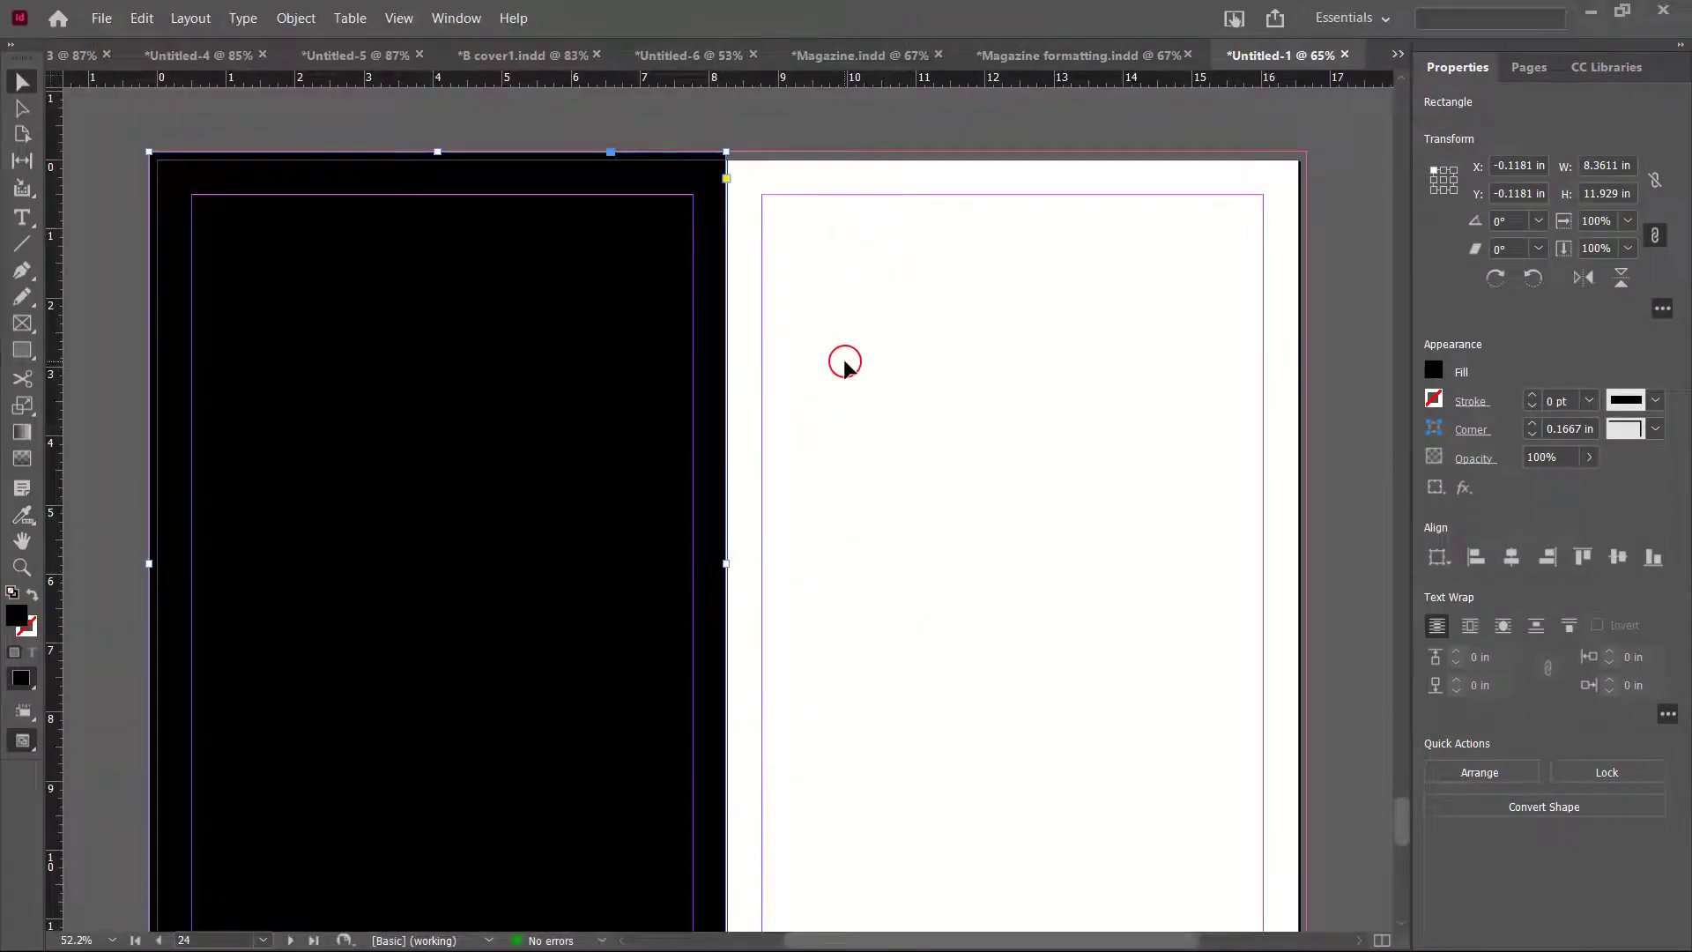
Draw a full-height rectangle about 3.76 by 11.94 in over the spine-side part of page 24, from bleed to bleed
left_click(24, 351)
scroll(582, 154, "up", 1)
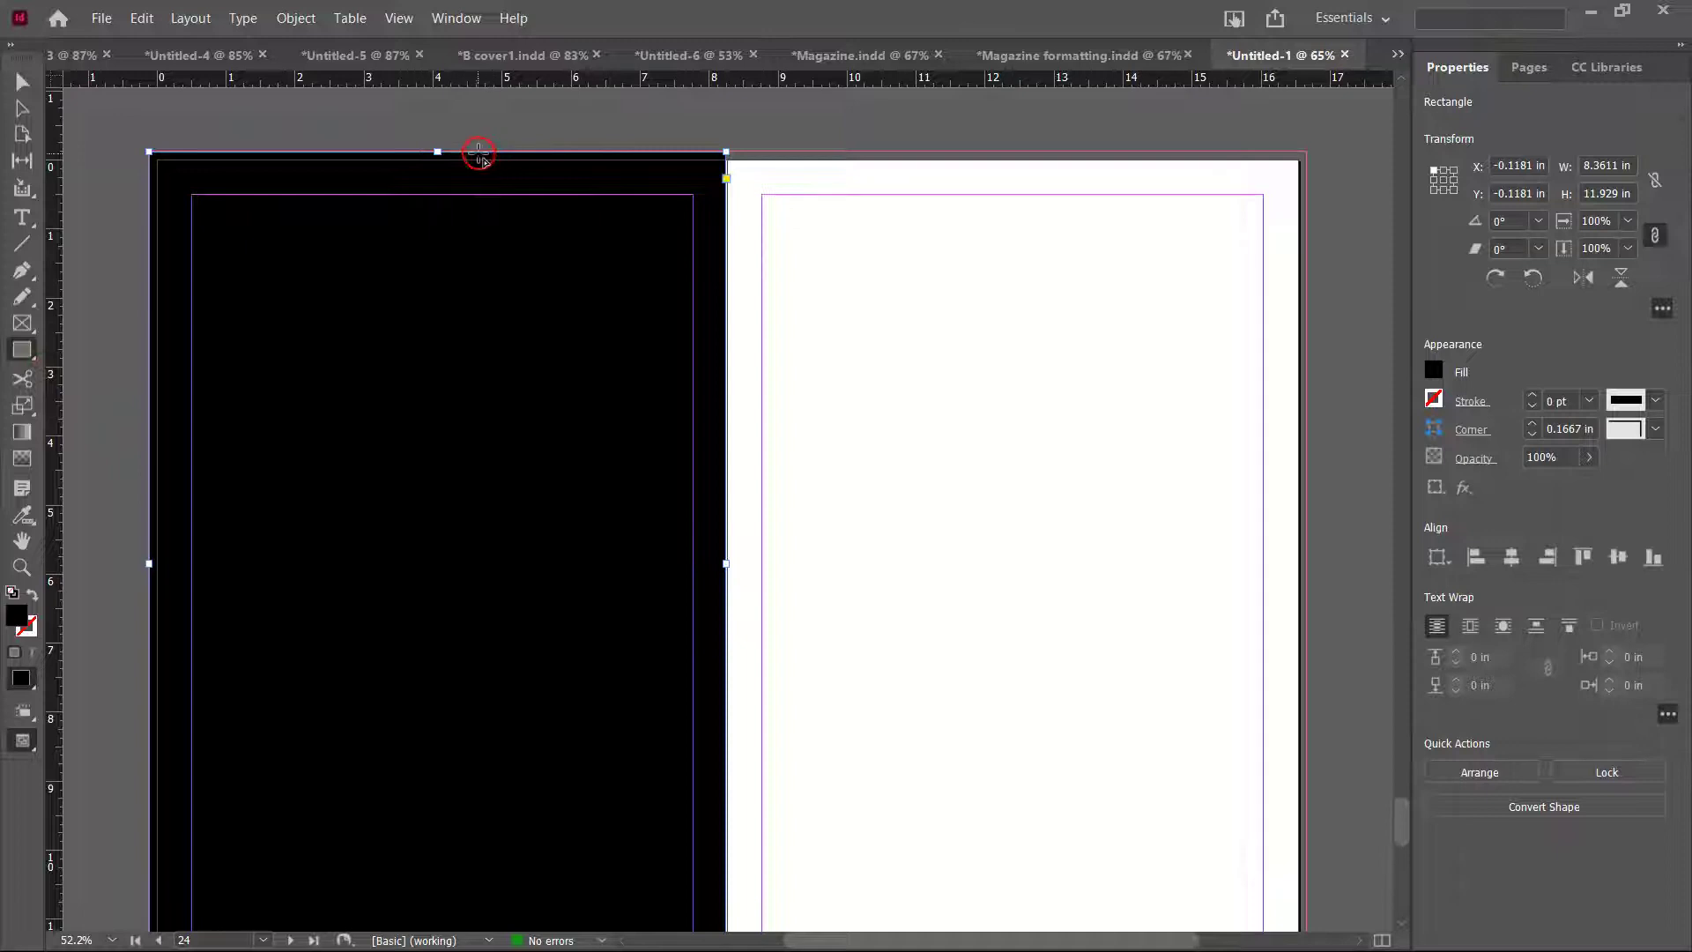
mouse_move(469, 151)
left_mouse_down()
mouse_move(699, 604)
mouse_move(718, 917)
mouse_move(706, 887)
mouse_move(728, 837)
left_mouse_up()
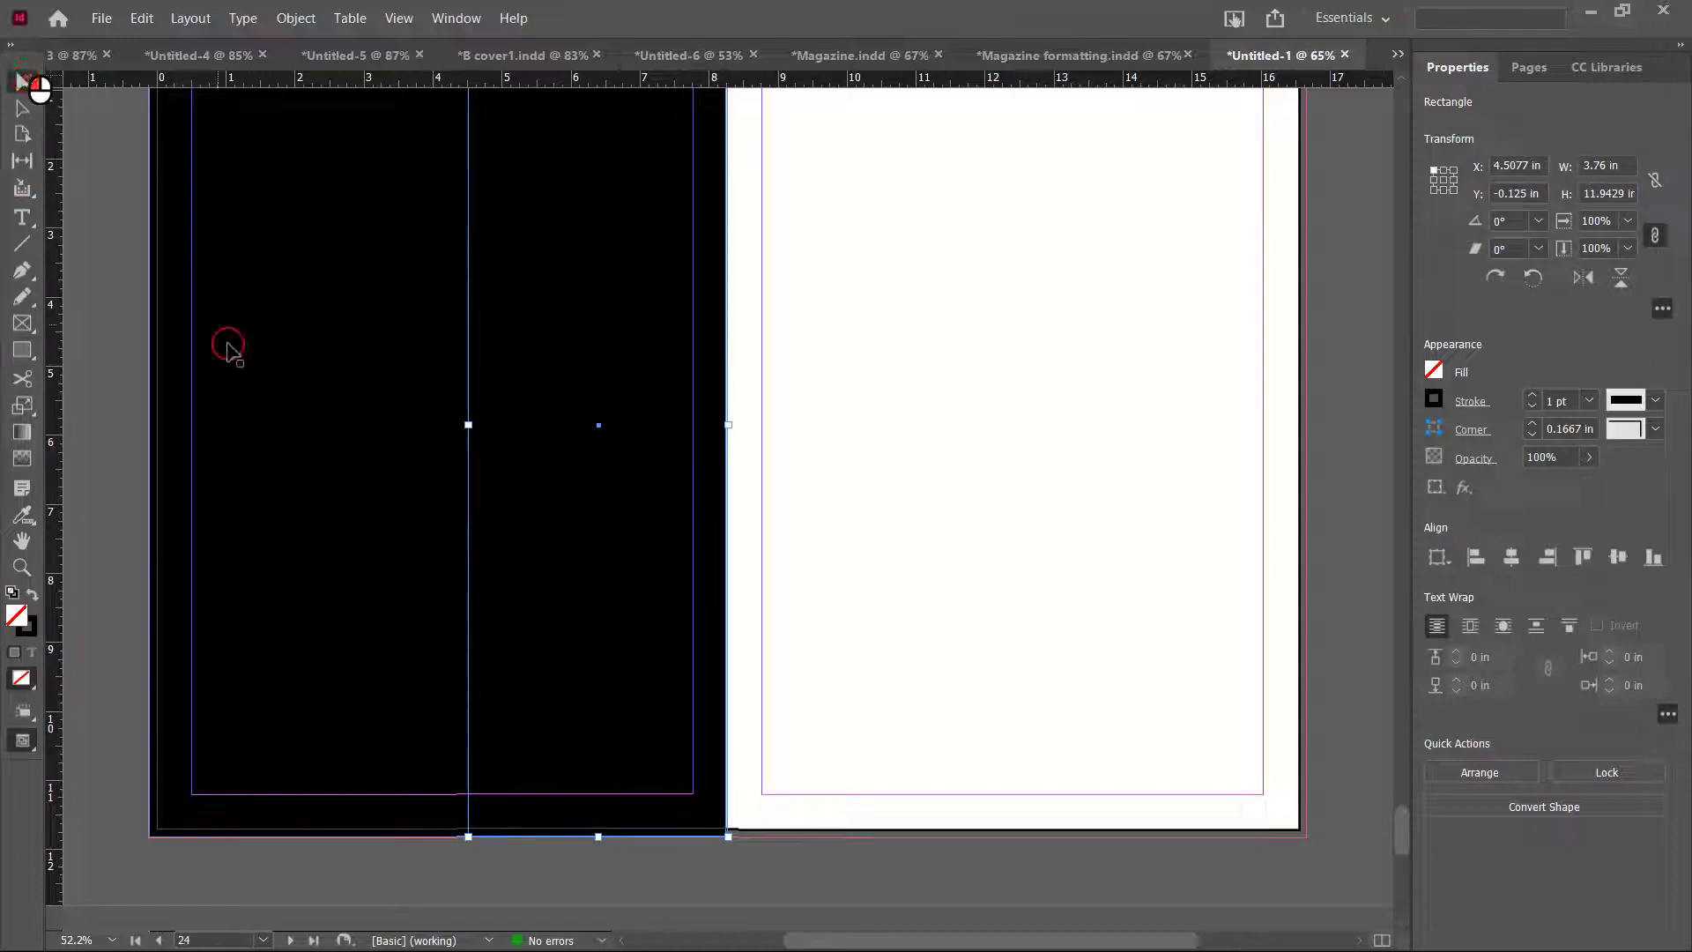
Place the crane-6839511 image from the Materials folder into the new narrow frame on page 24
key("super")
left_click(184, 938)
left_click_drag(753, 17, 1413, 100)
left_click_drag(1618, 550, 574, 521)
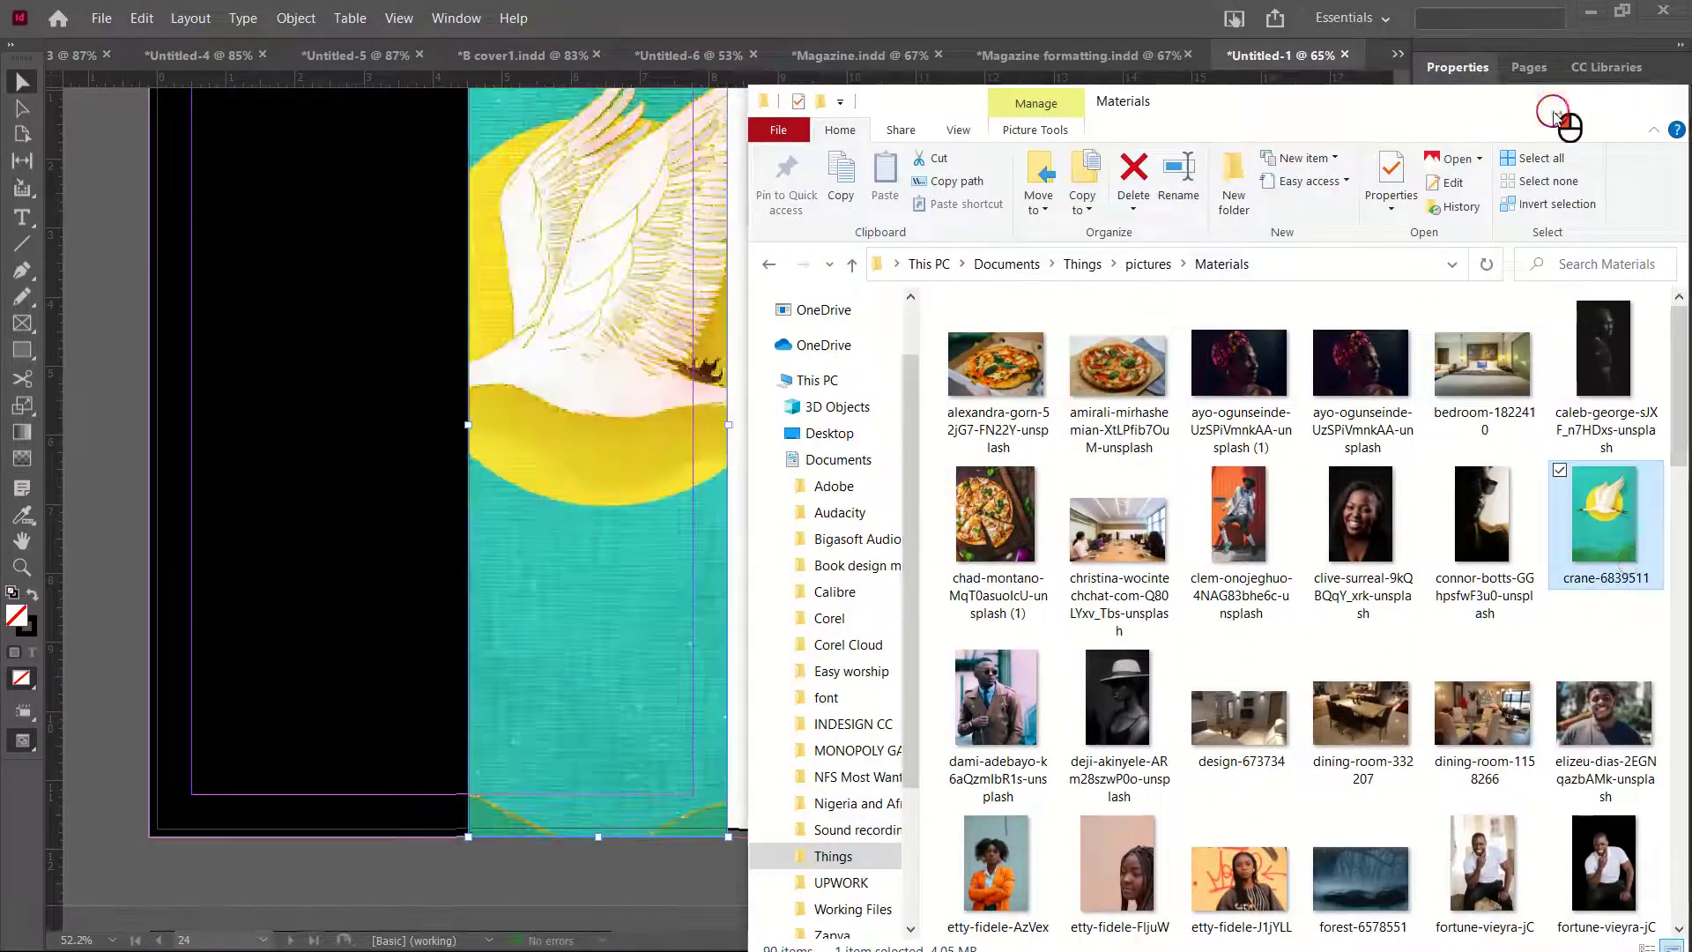
left_click(1558, 104)
Make the crane image fill its frame proportionally and shift it inside the frame to bring the bird's head into view
scroll(520, 370, "up", 5)
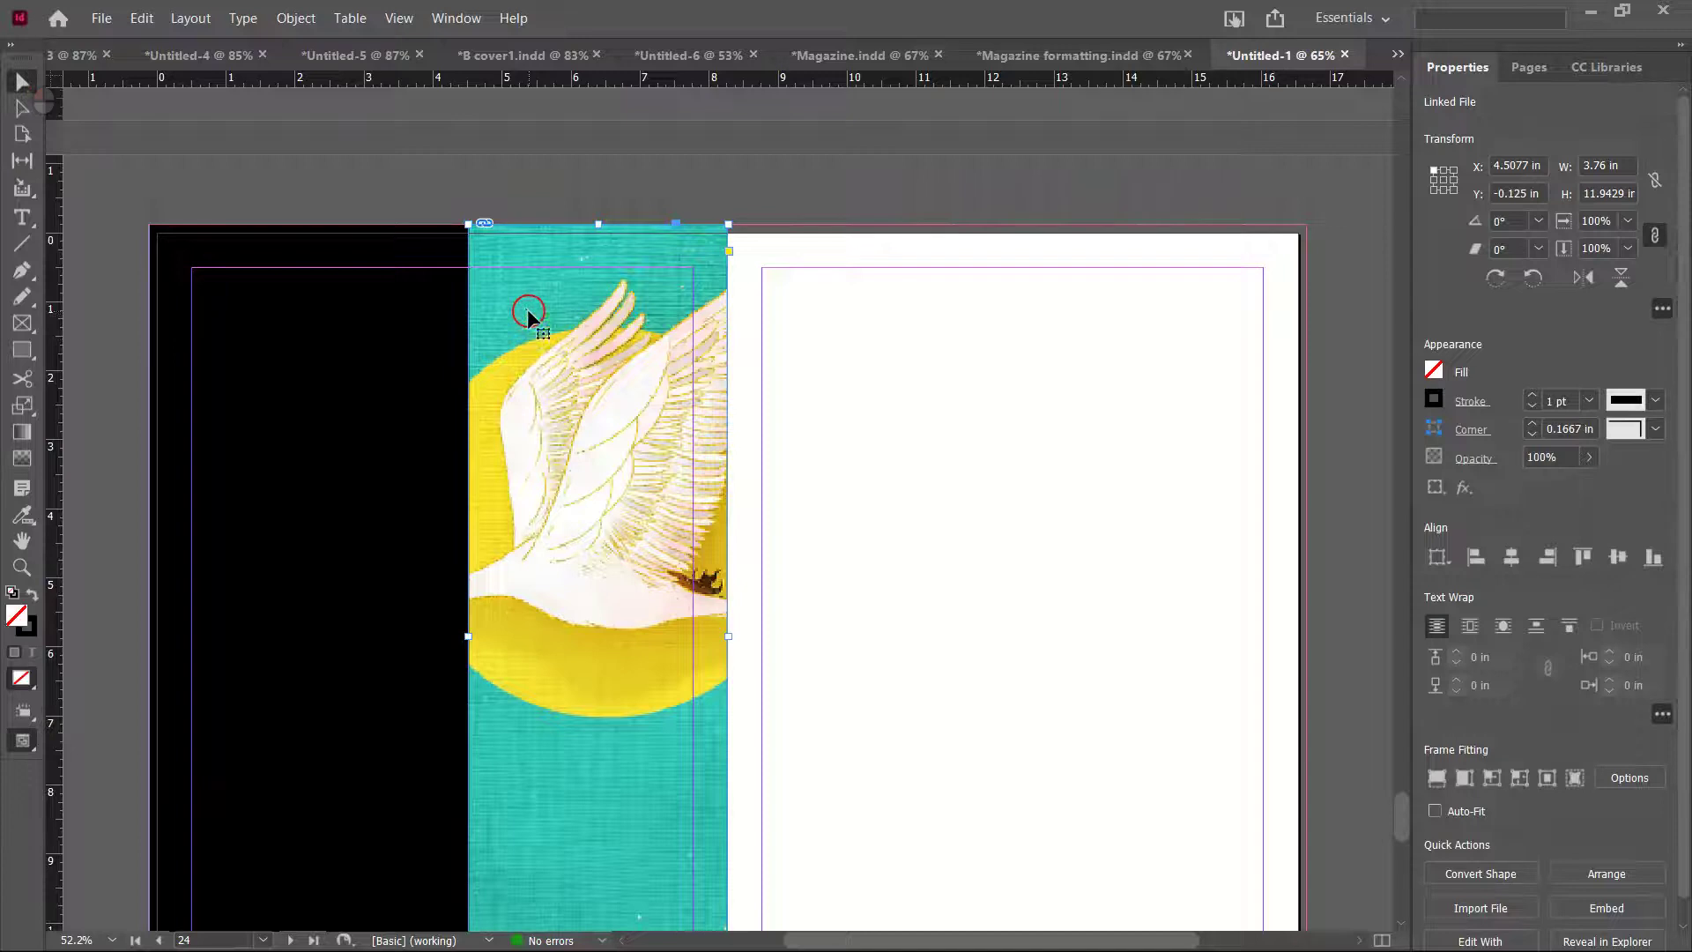
left_click(291, 19)
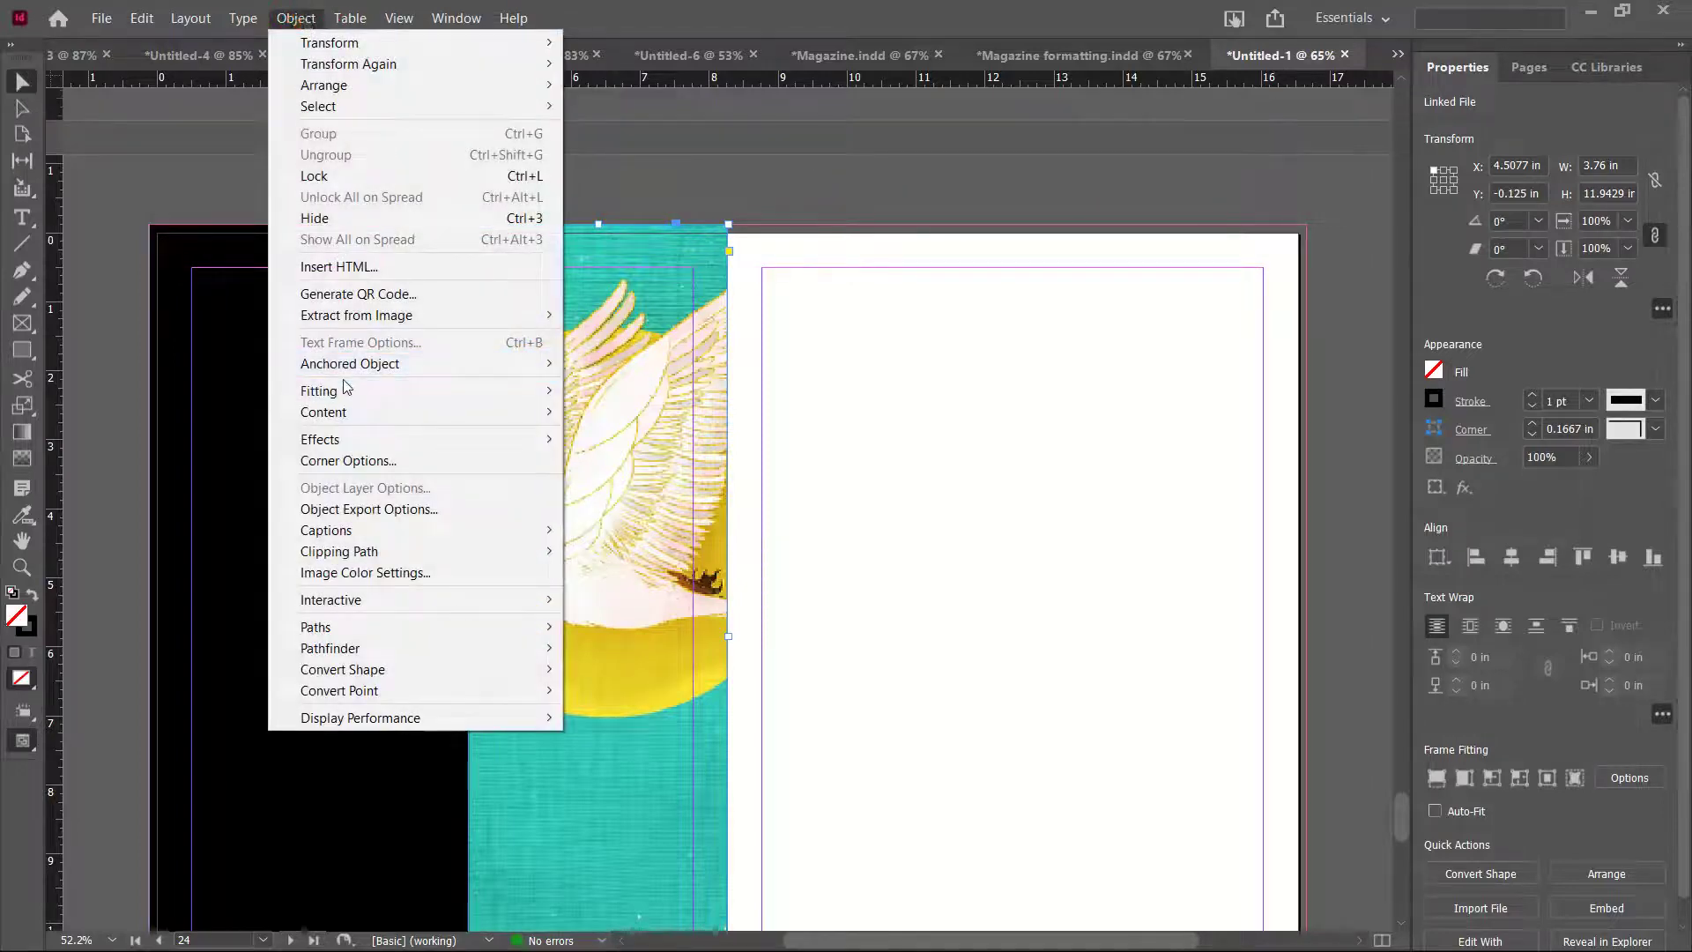
mouse_move(339, 390)
left_click(668, 401)
scroll(627, 432, "down", 3)
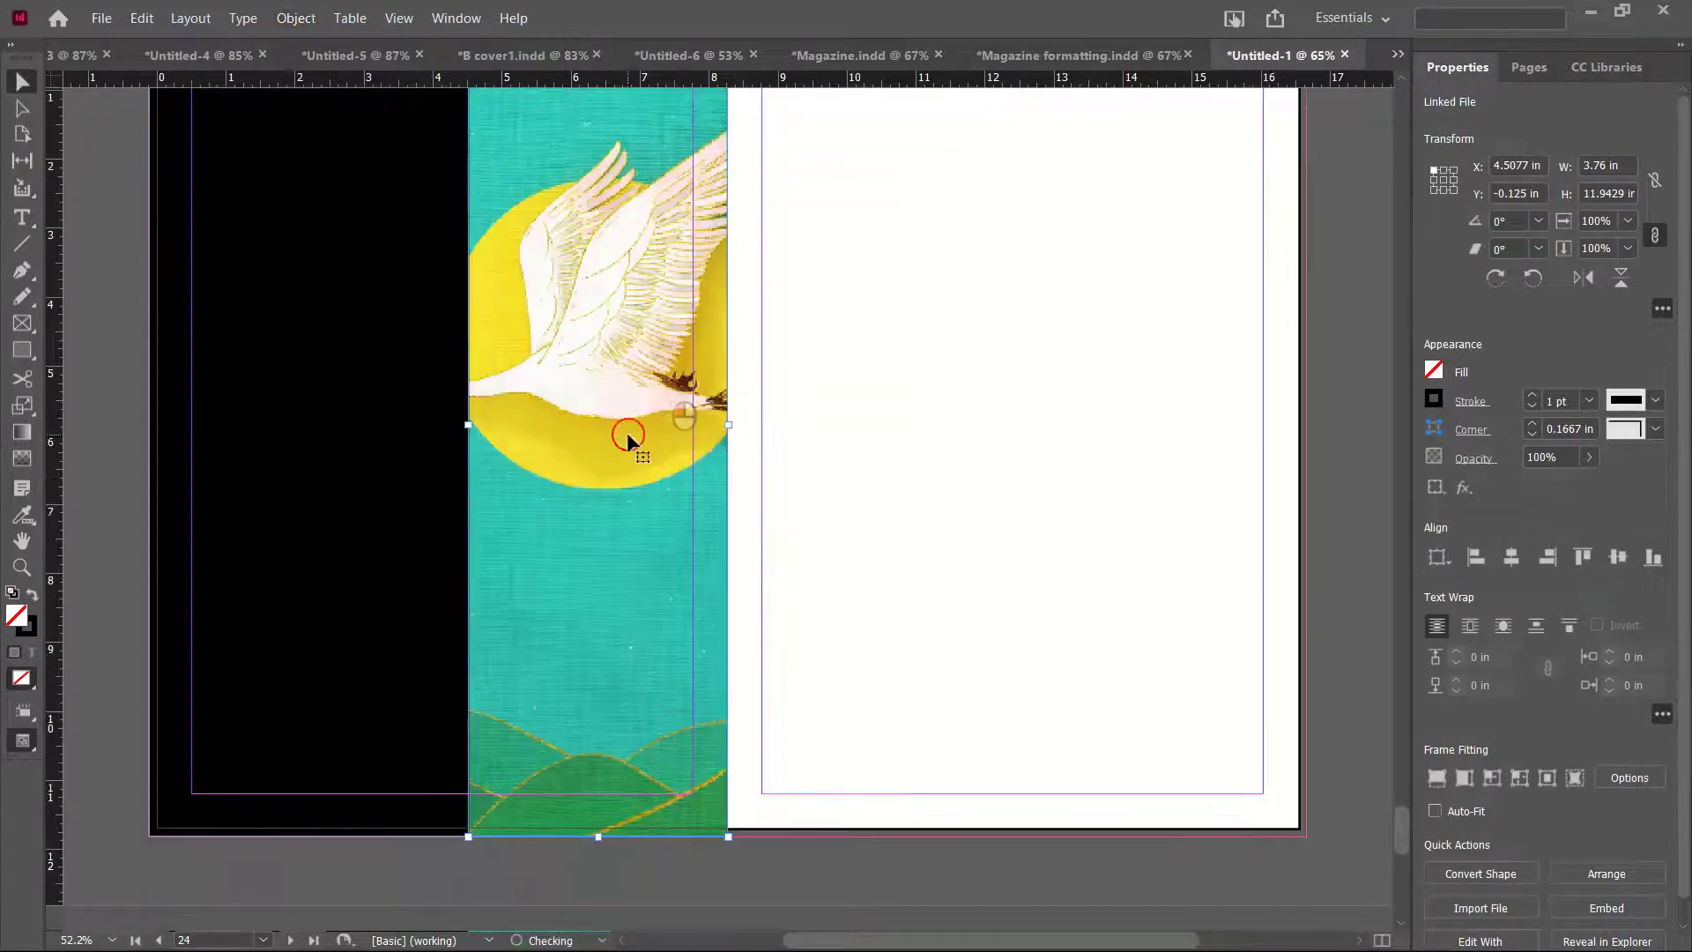
scroll(580, 432, "up", 1)
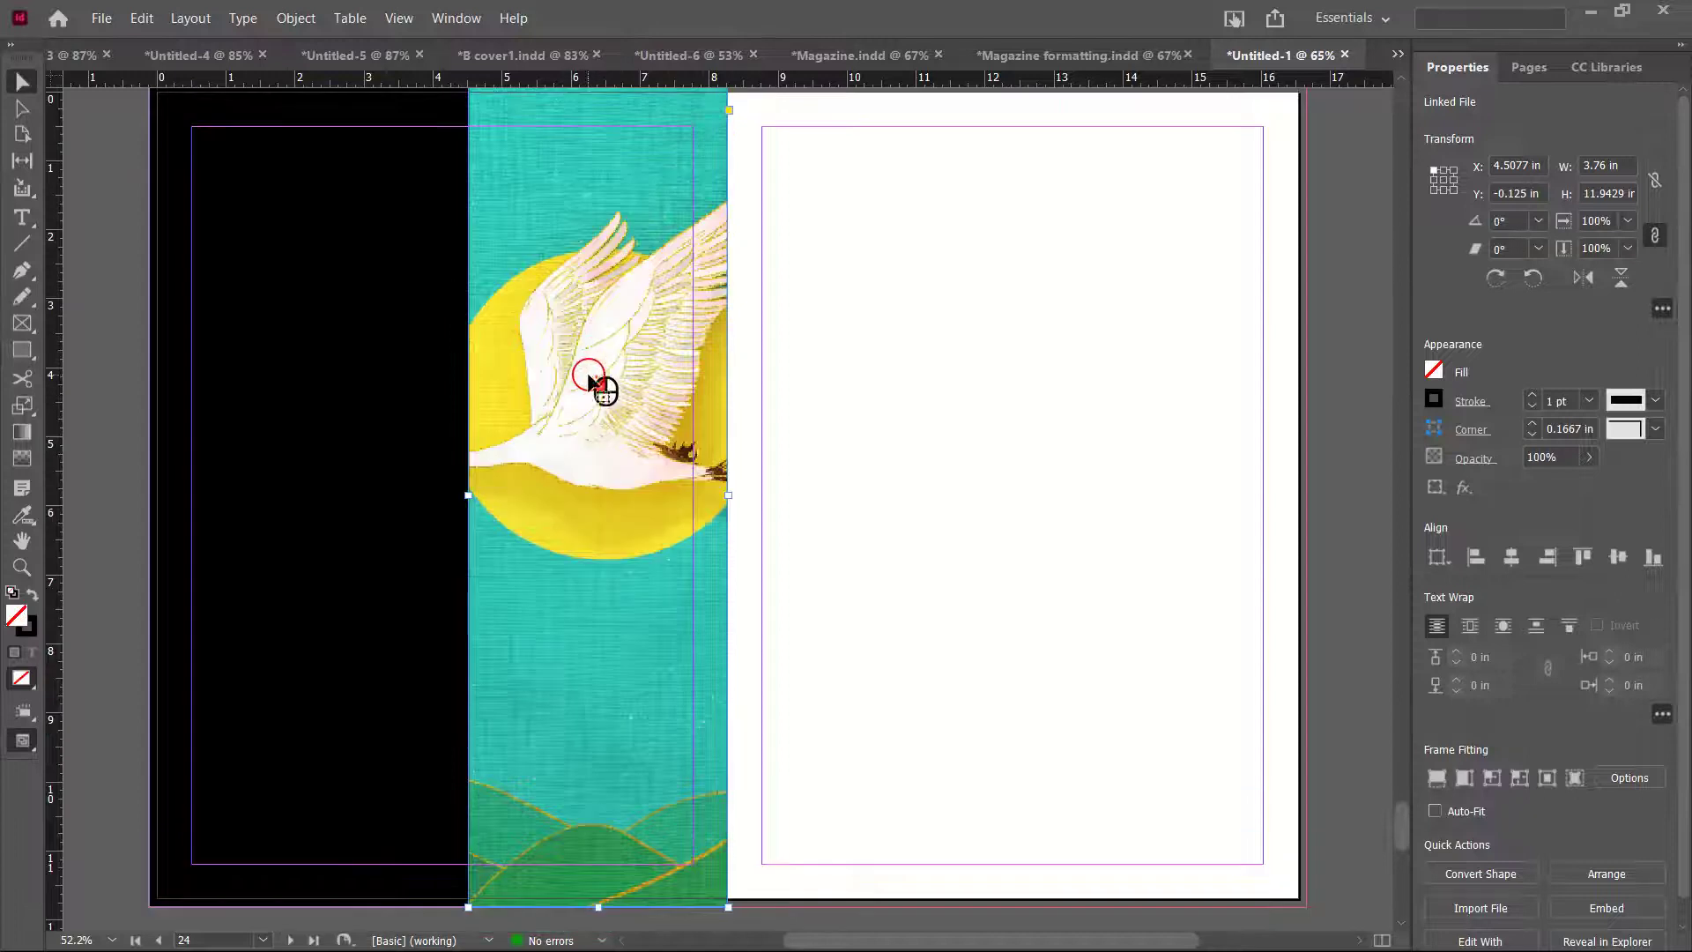
left_click(102, 223)
left_click_drag(614, 442, 568, 482)
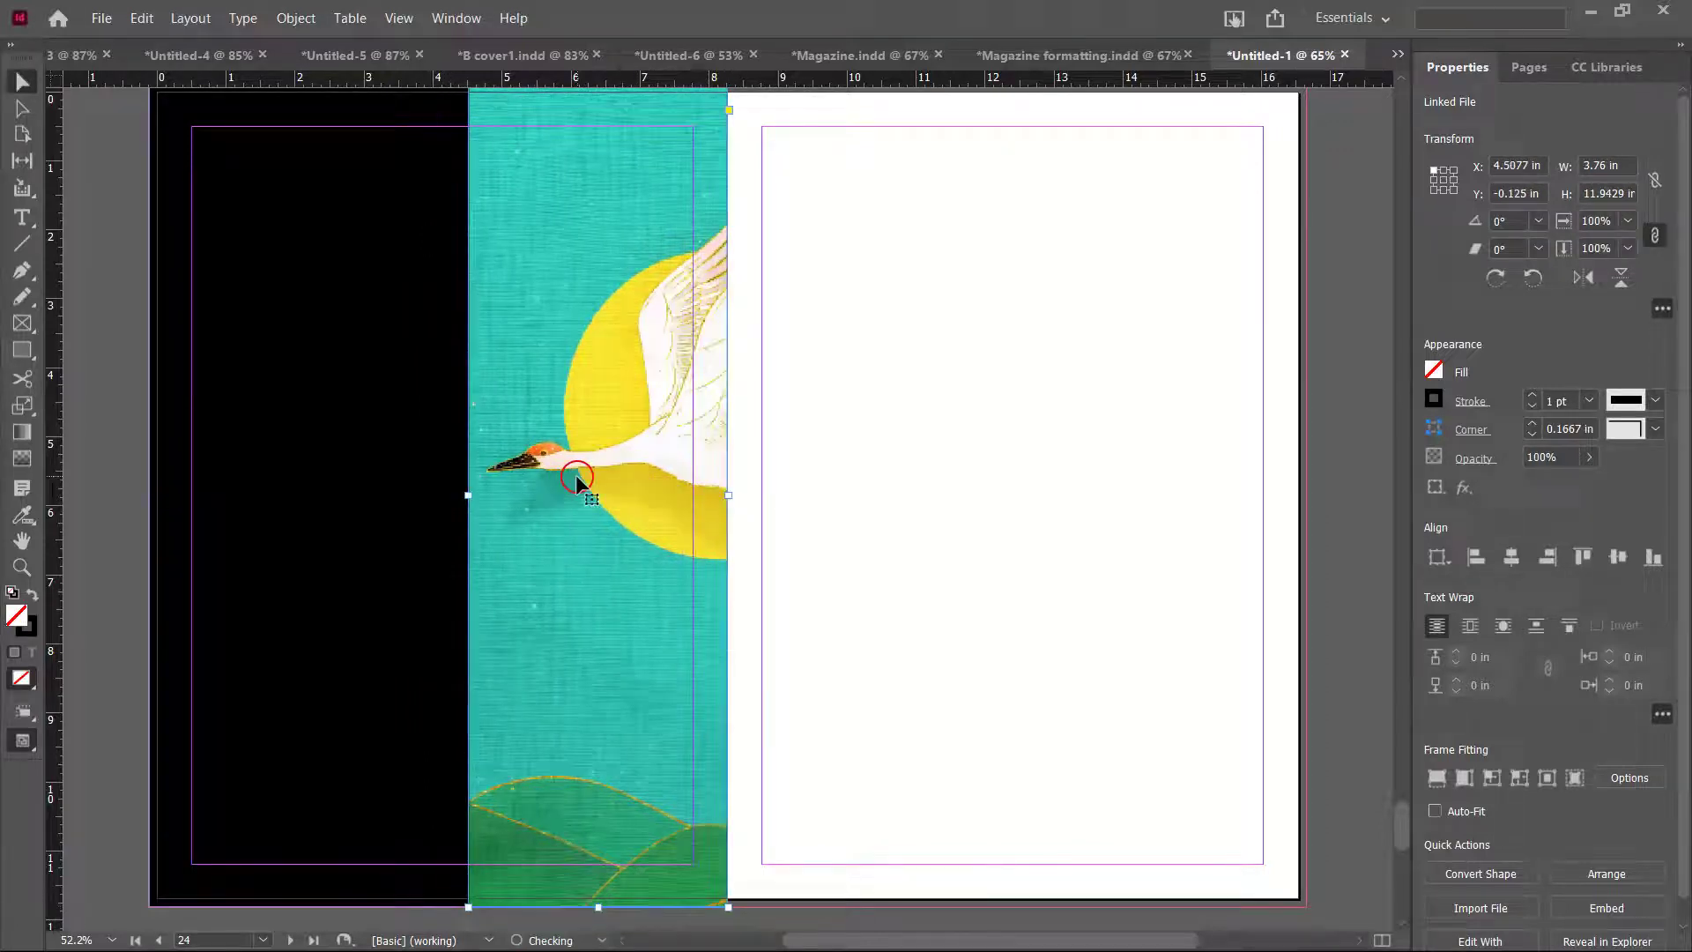
Sample a color theme from the crane image and fill page 24's black background rectangle with its teal
left_click(10, 522)
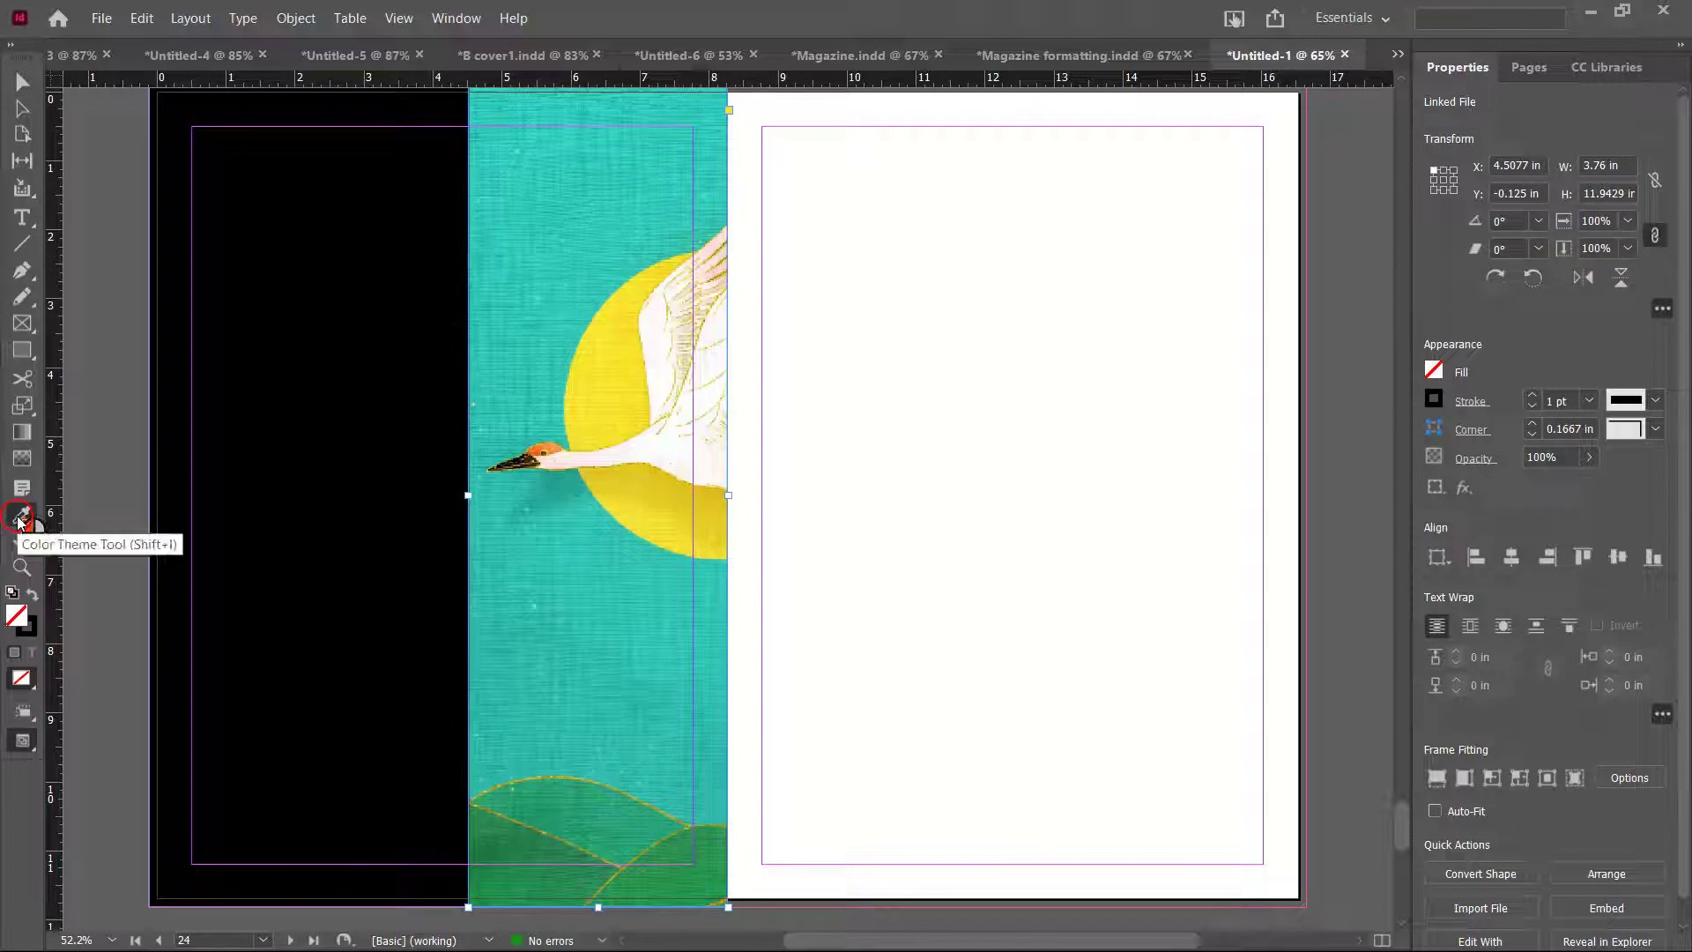
left_click(560, 148)
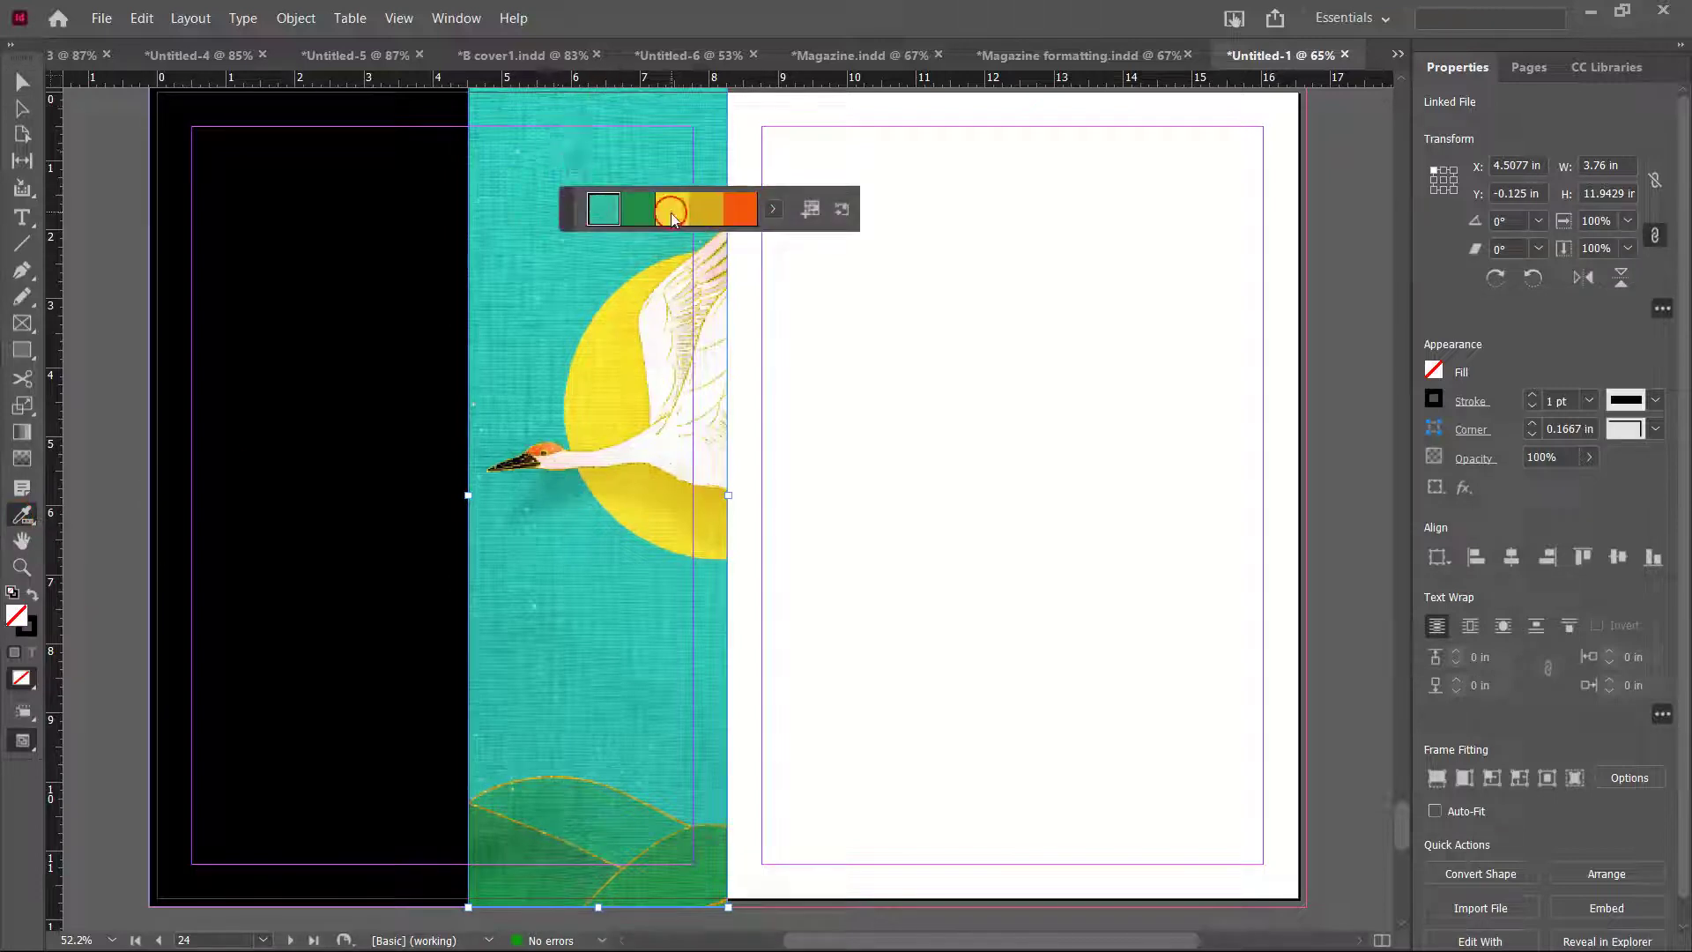
left_click(343, 294)
left_click(23, 79)
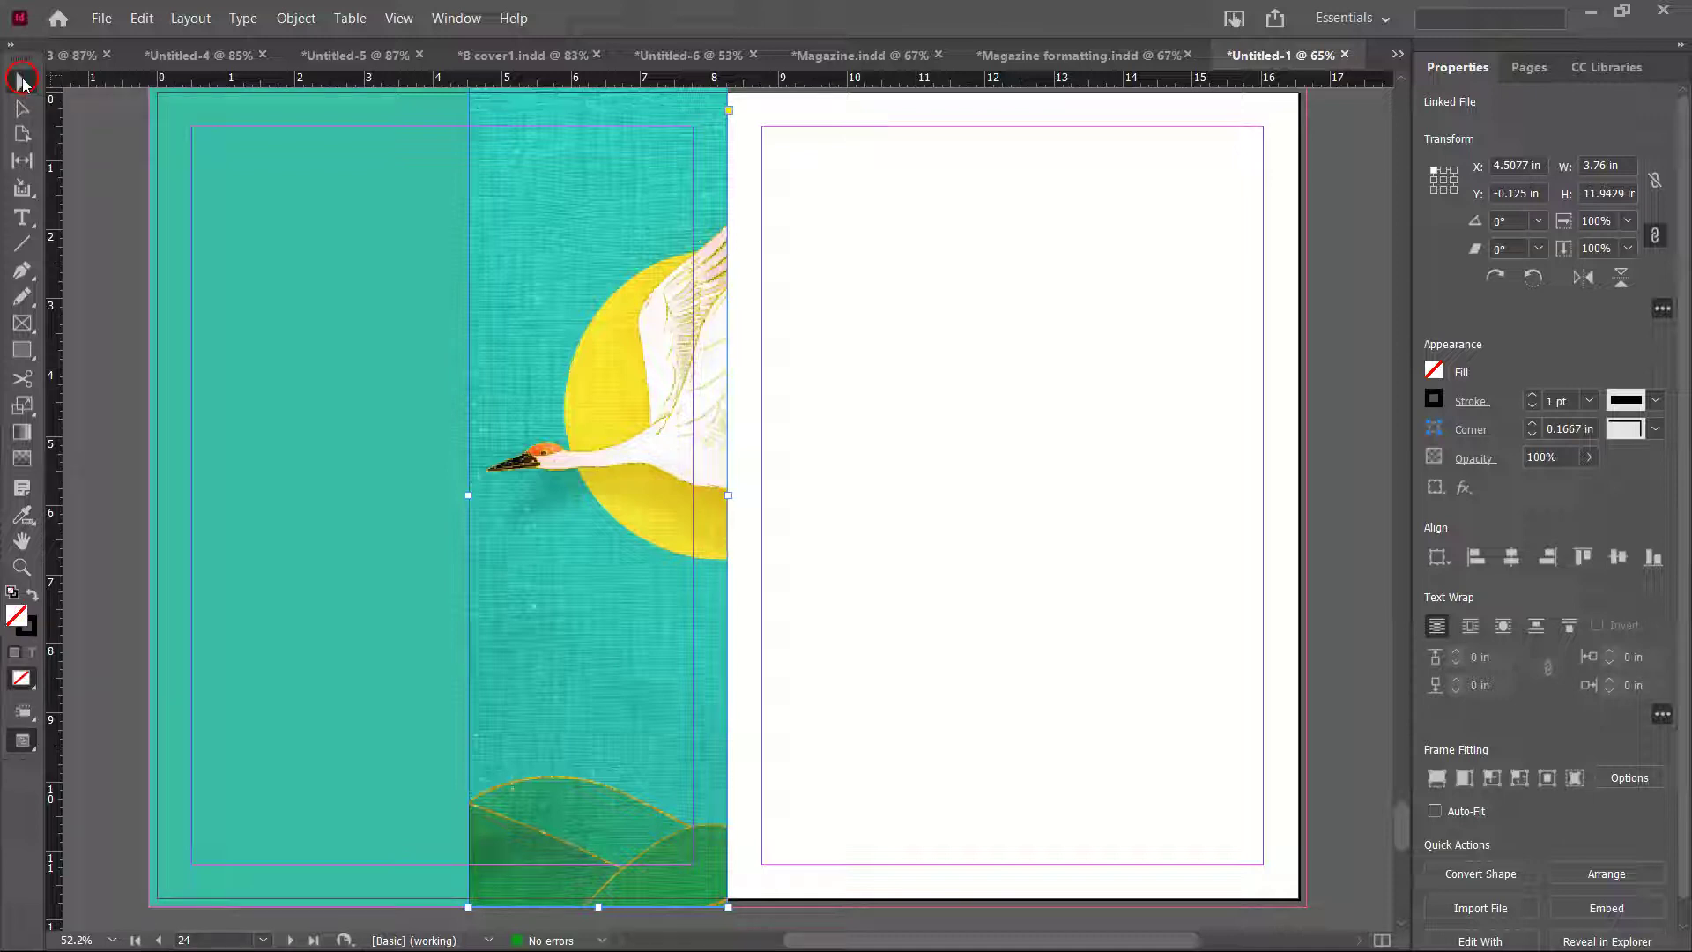
Add the word CONTENTS in a text frame across the right-hand page and set it in Futura Md BT Bold at 150 pt
left_click(20, 216)
left_click_drag(789, 356, 1362, 597)
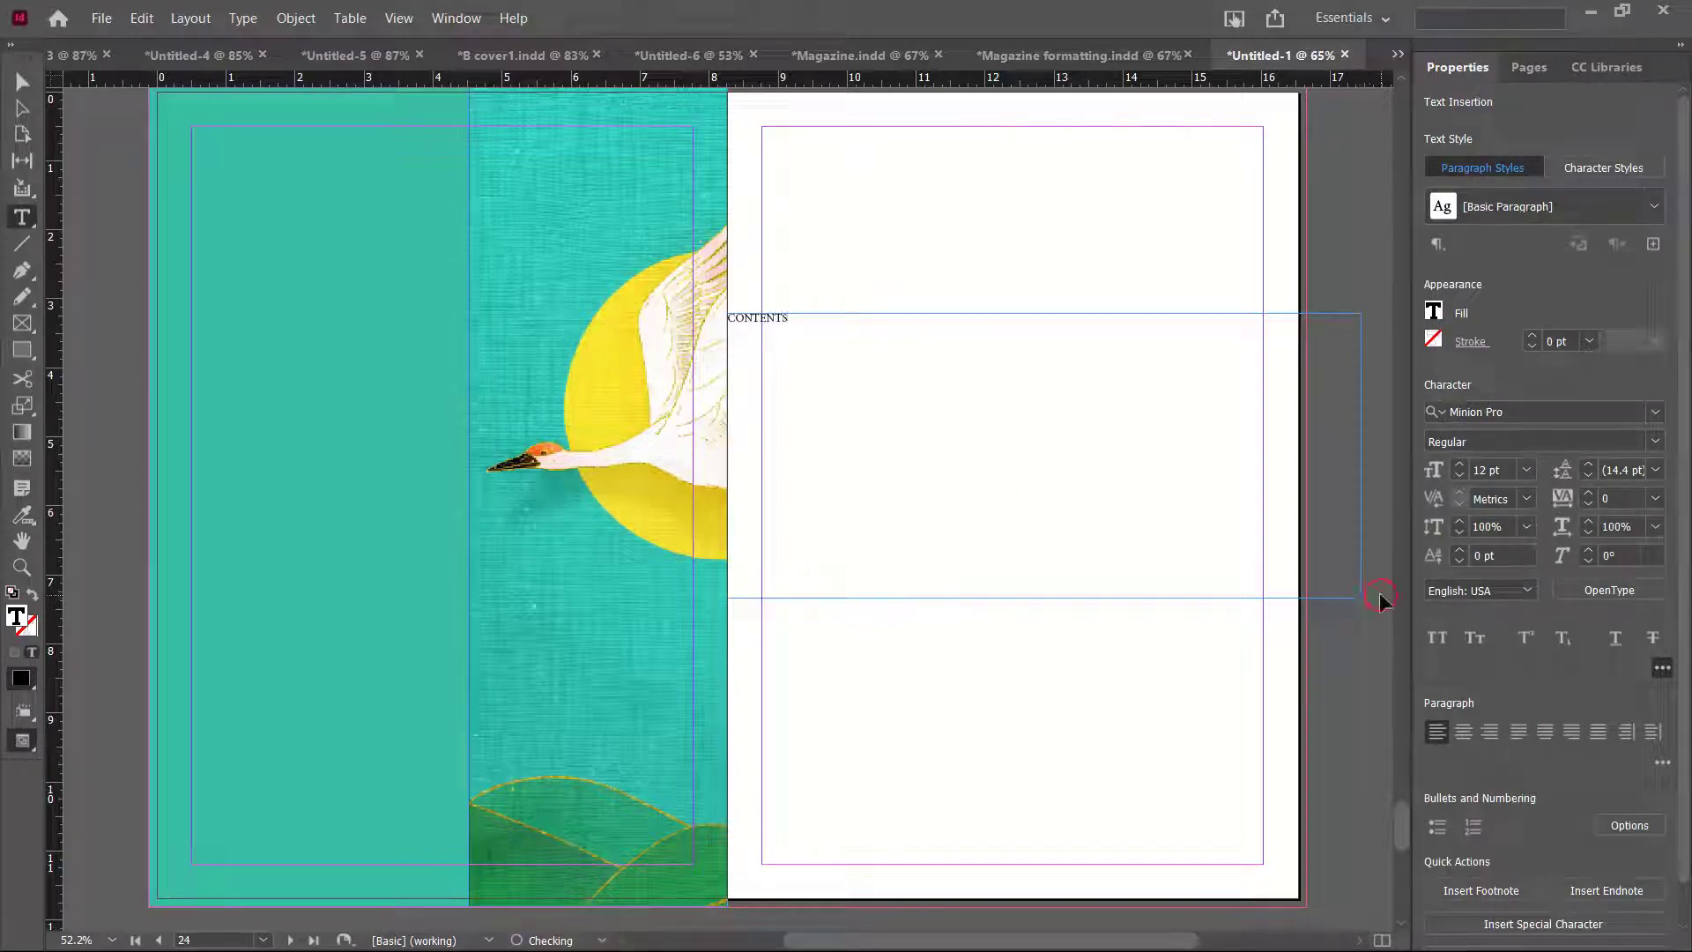
key("ctrl+a")
left_click(1569, 408)
type("FU")
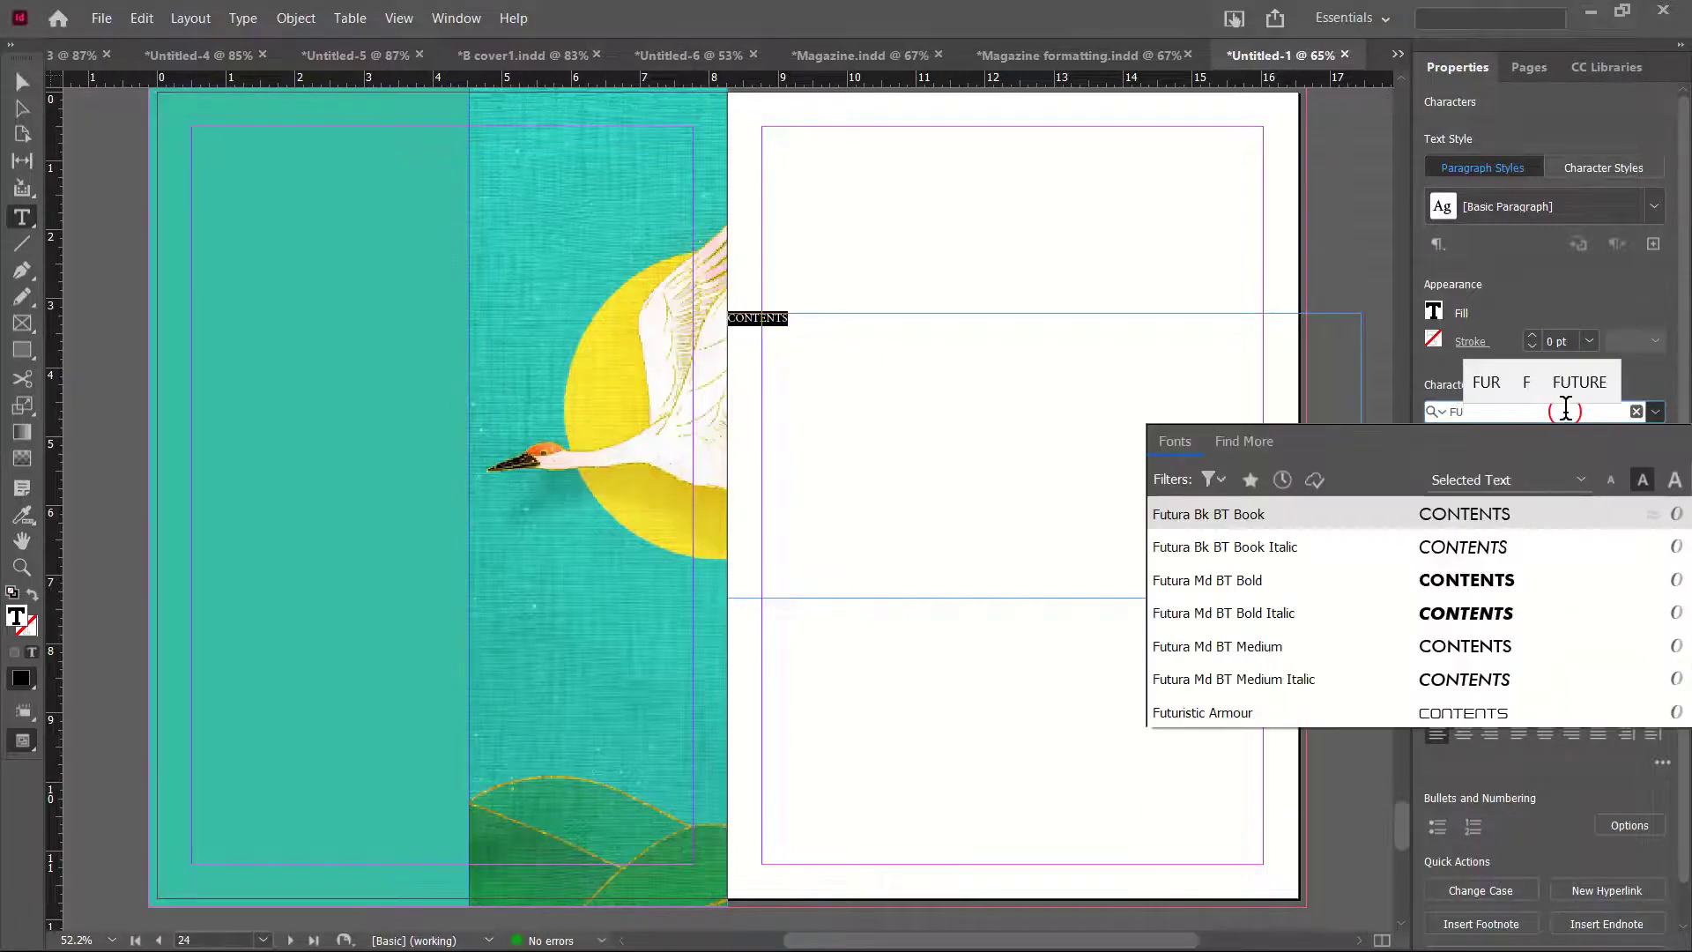
left_click(1353, 589)
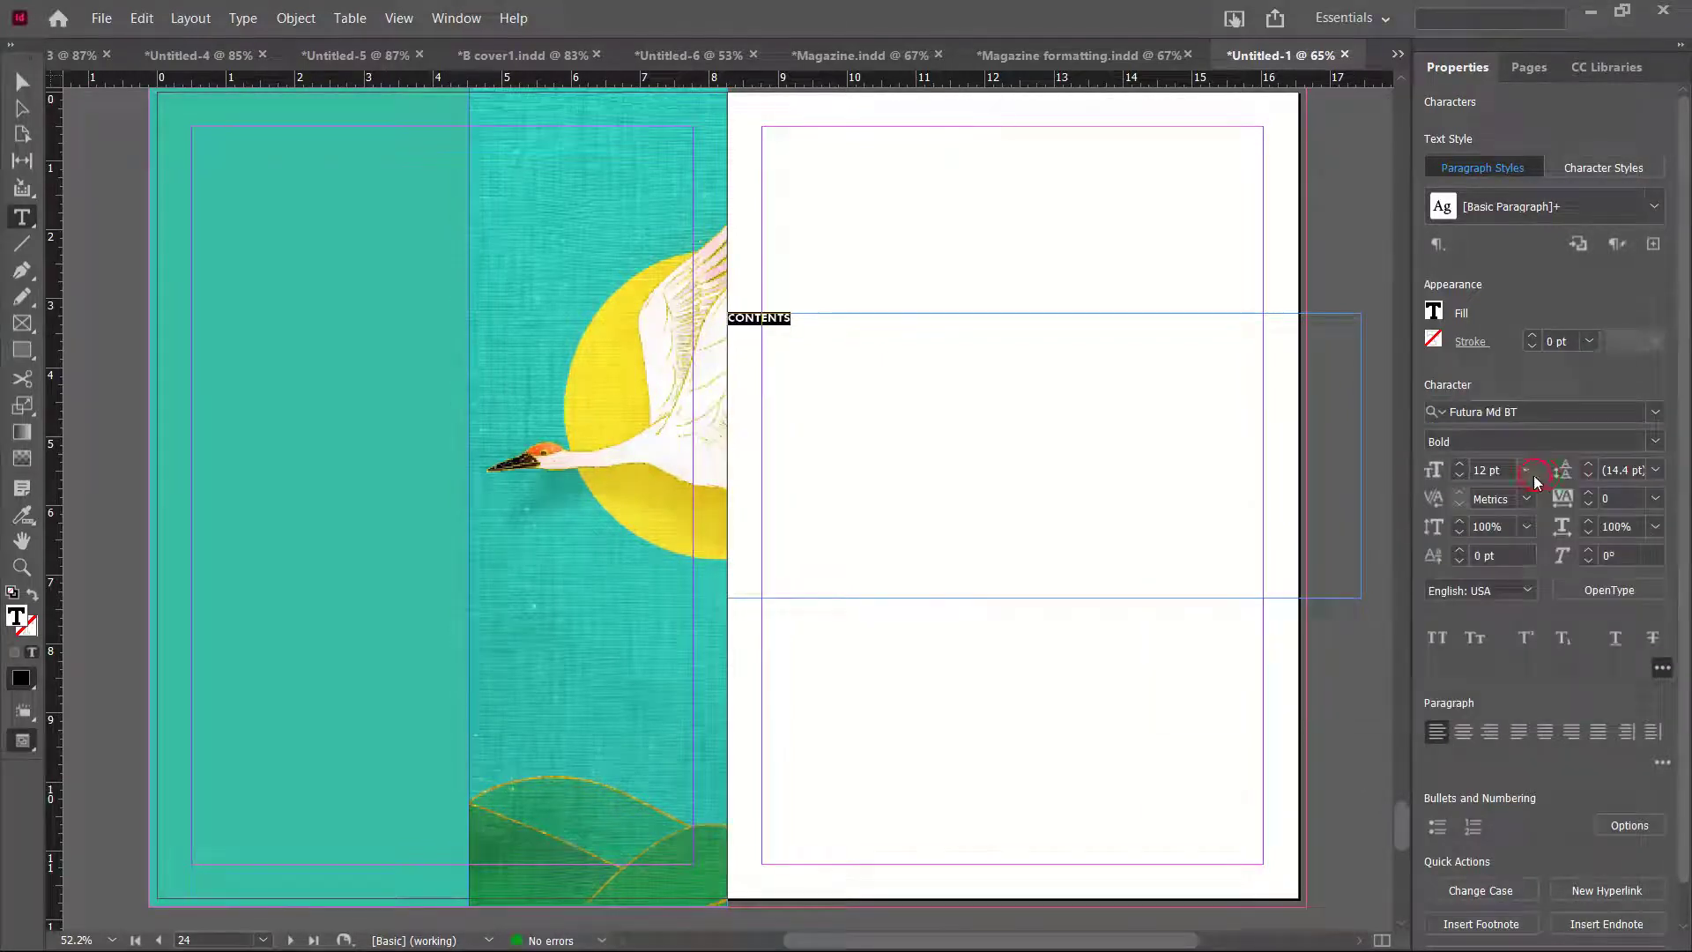
left_click(1447, 473)
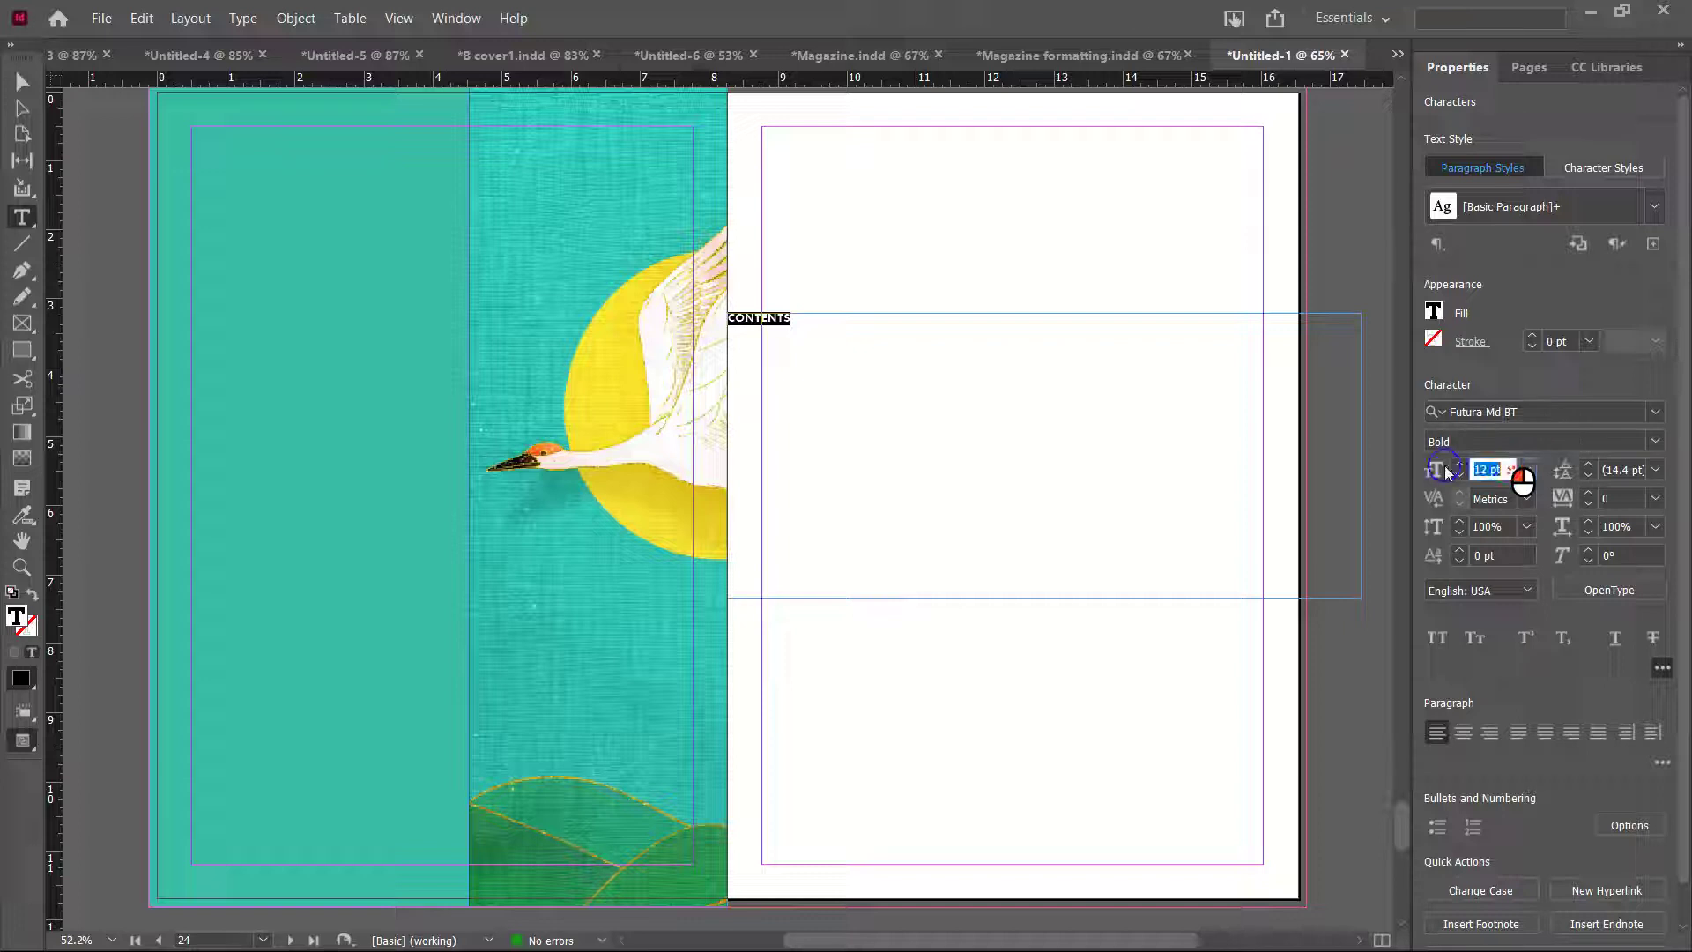
type("150")
key("Return")
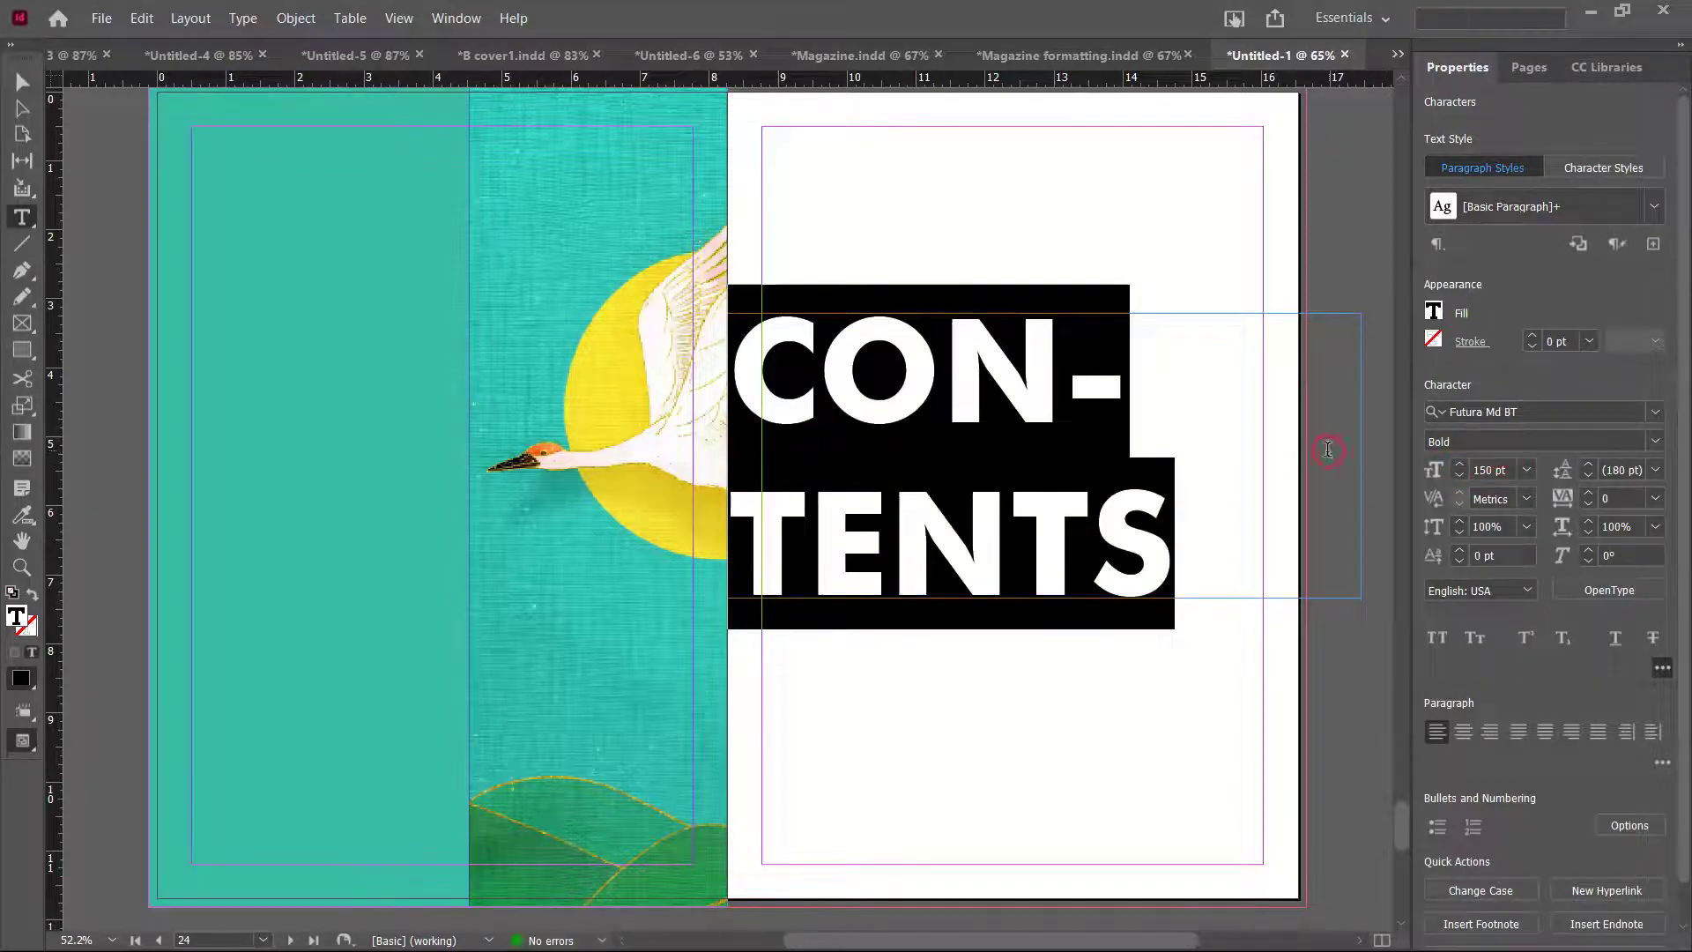
Widen the CONTENTS frame leftward to fit the word on one line, and trim it to about 11.42 by 1.79 in
left_click(11, 72)
left_click(734, 457)
left_click_drag(728, 456, 633, 480)
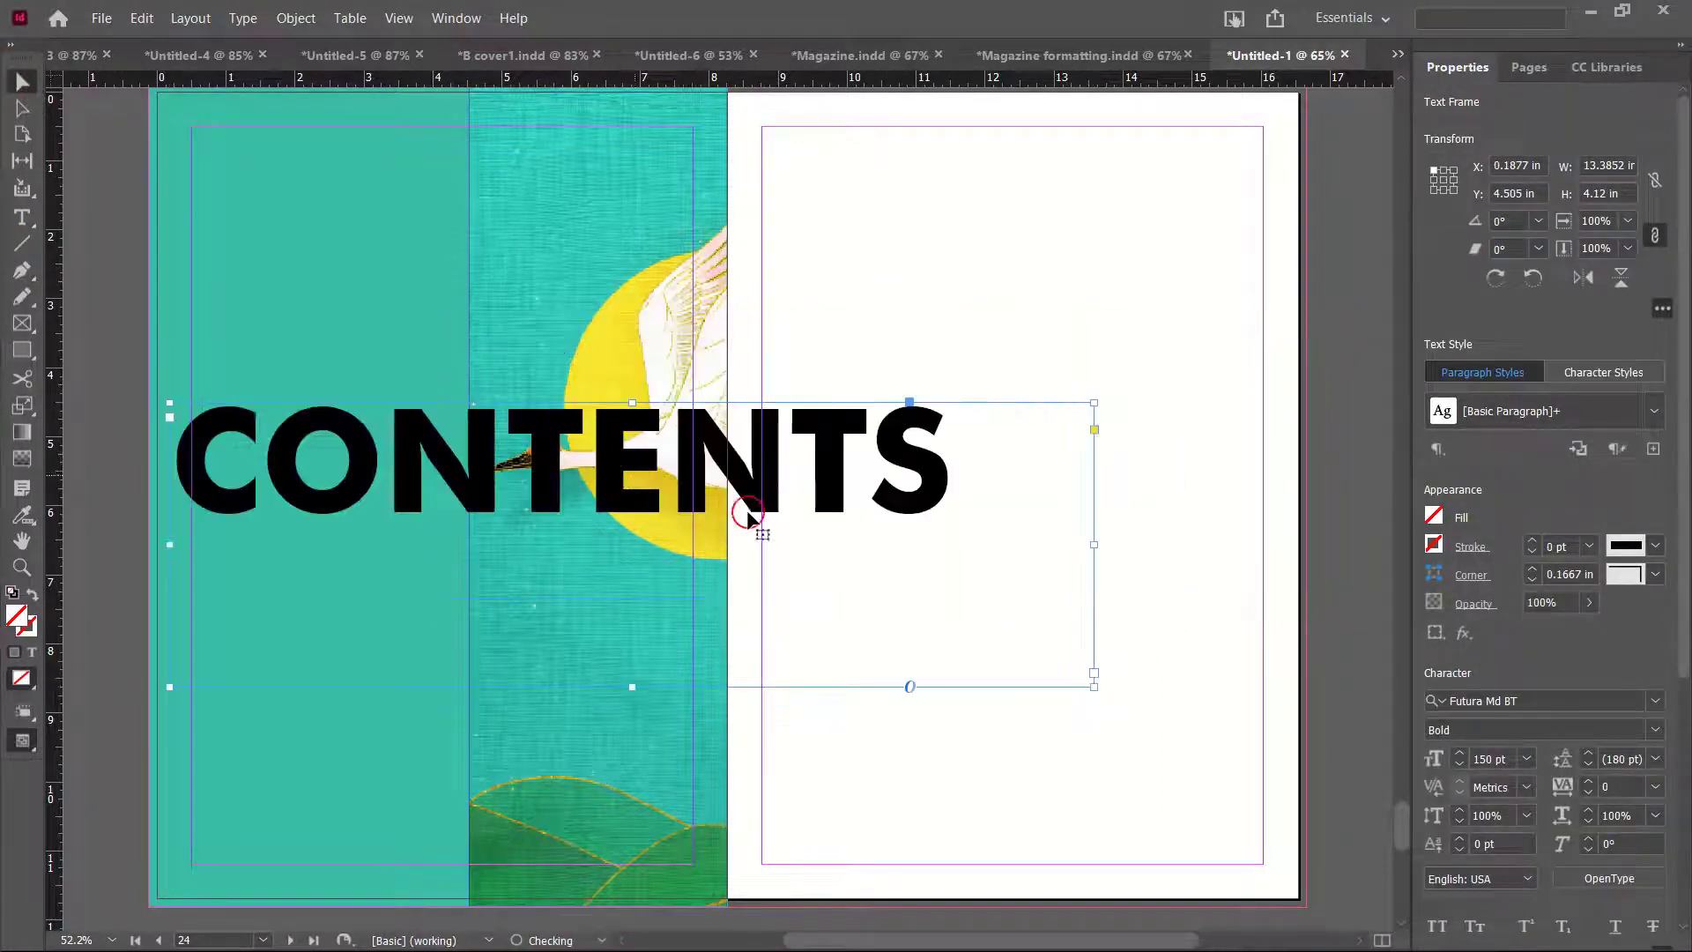
left_click_drag(1095, 544, 959, 533)
left_click_drag(562, 684, 564, 526)
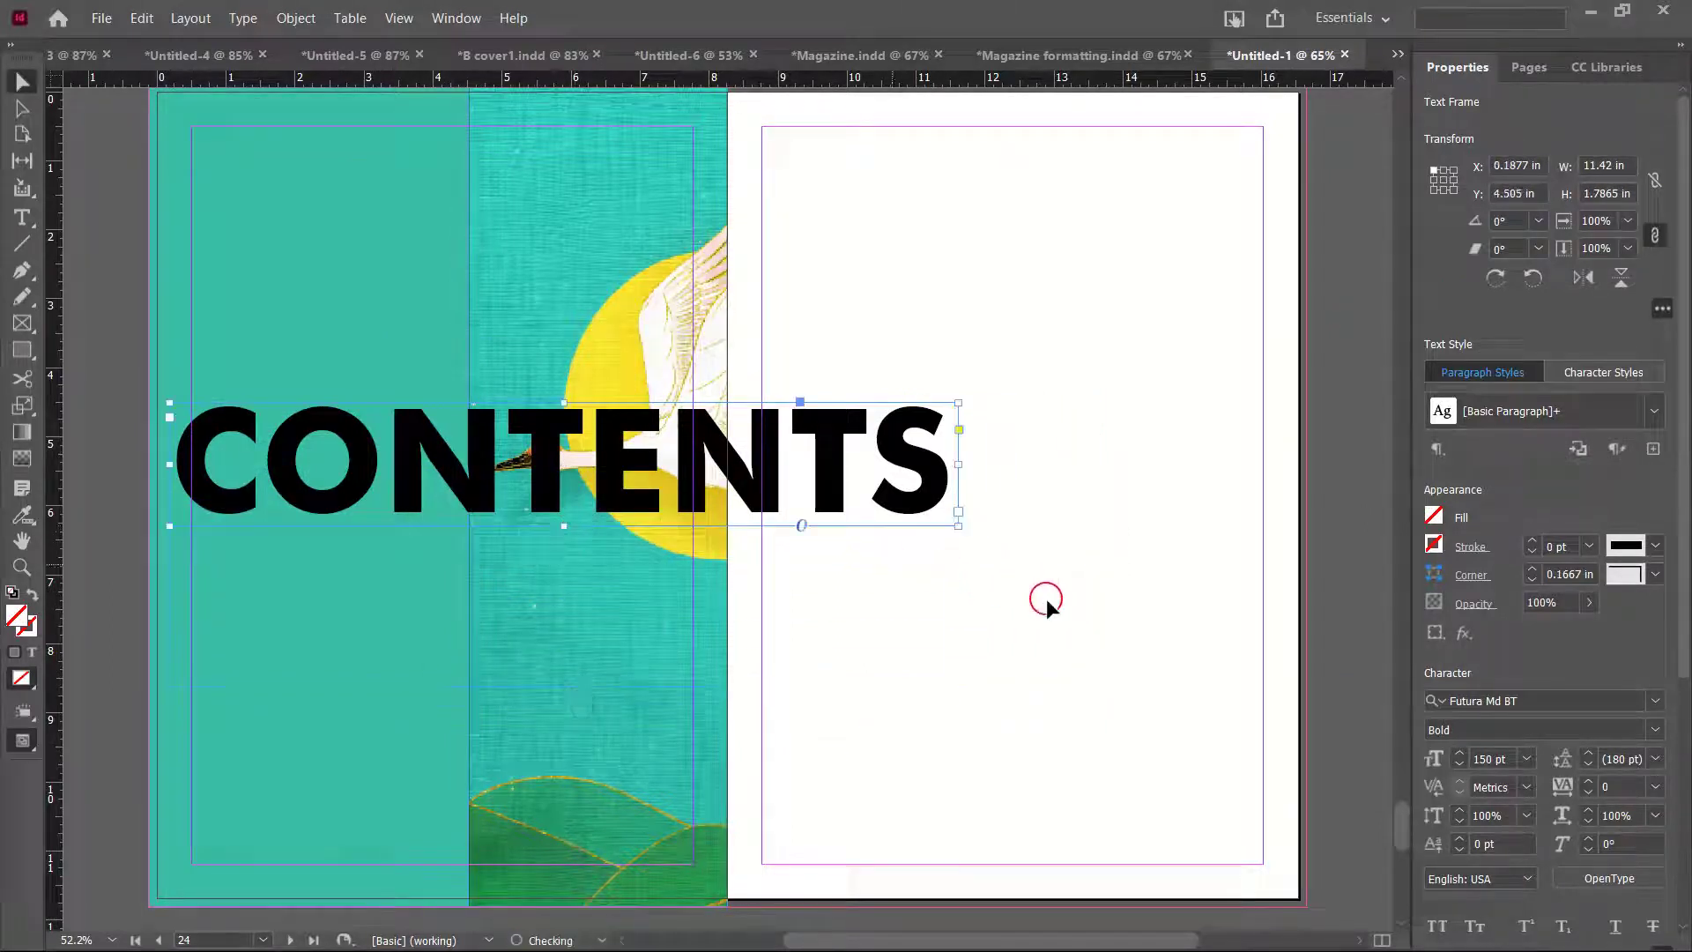
Rotate the CONTENTS frame 90° to read upward and place it along the outer edge of page 24
left_click(964, 528)
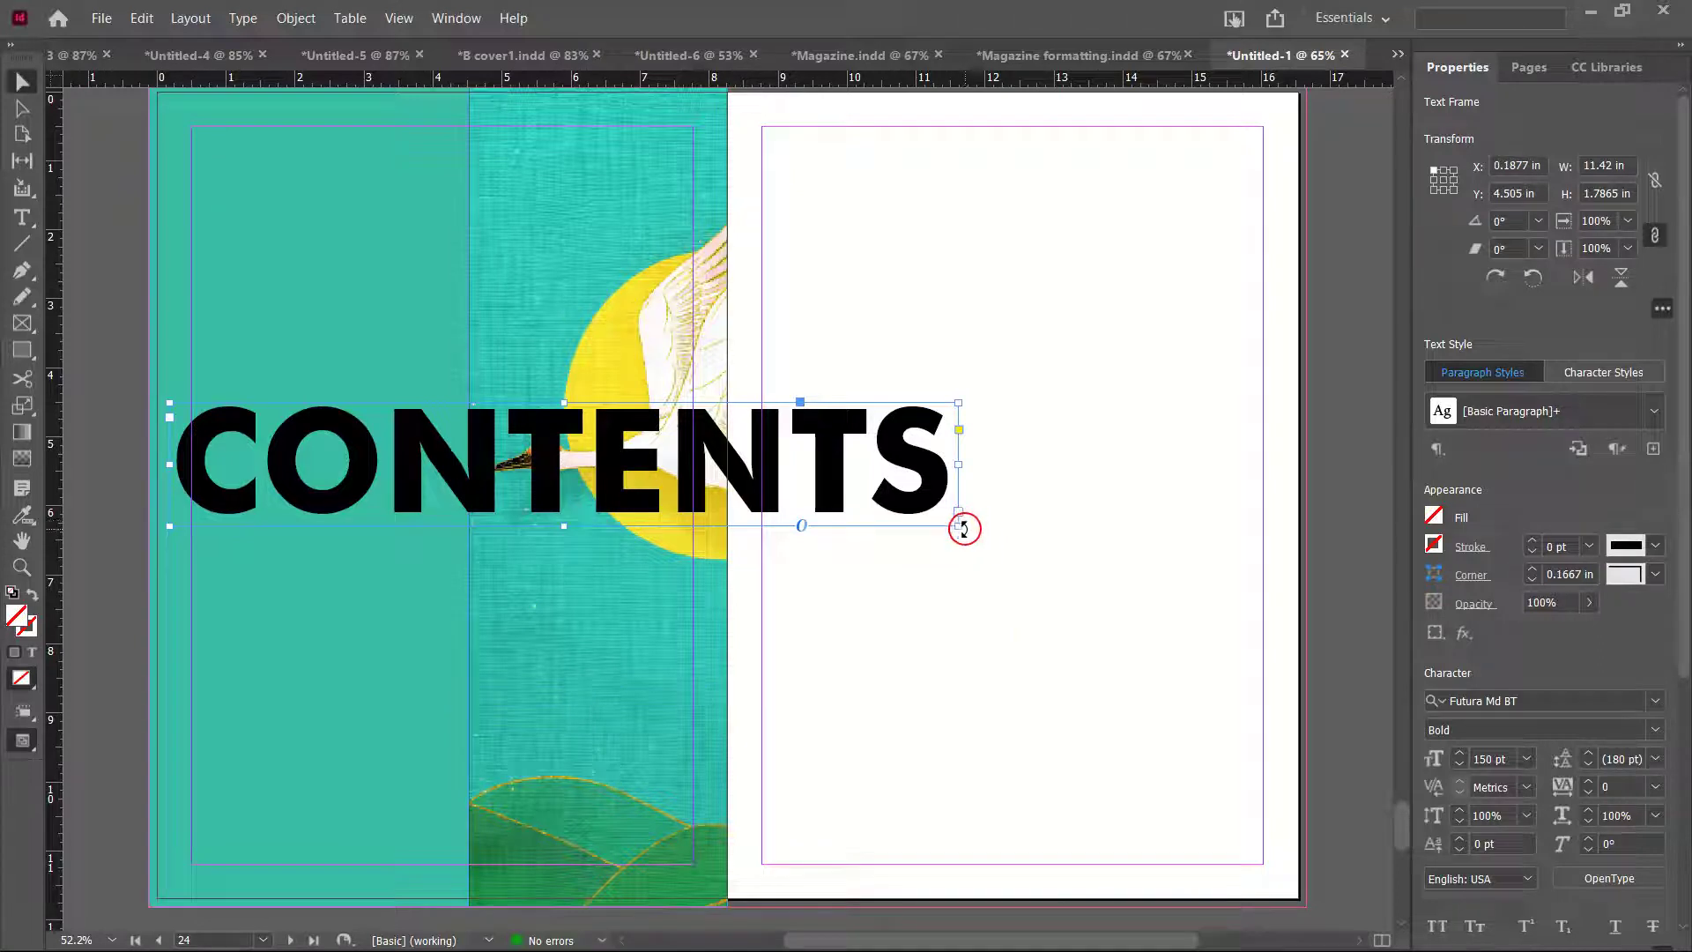
left_click_drag(965, 528, 695, 152)
left_click_drag(594, 393, 235, 453)
Fill the teal background rectangle on page 24 with the [Paper] swatch
left_click(425, 164)
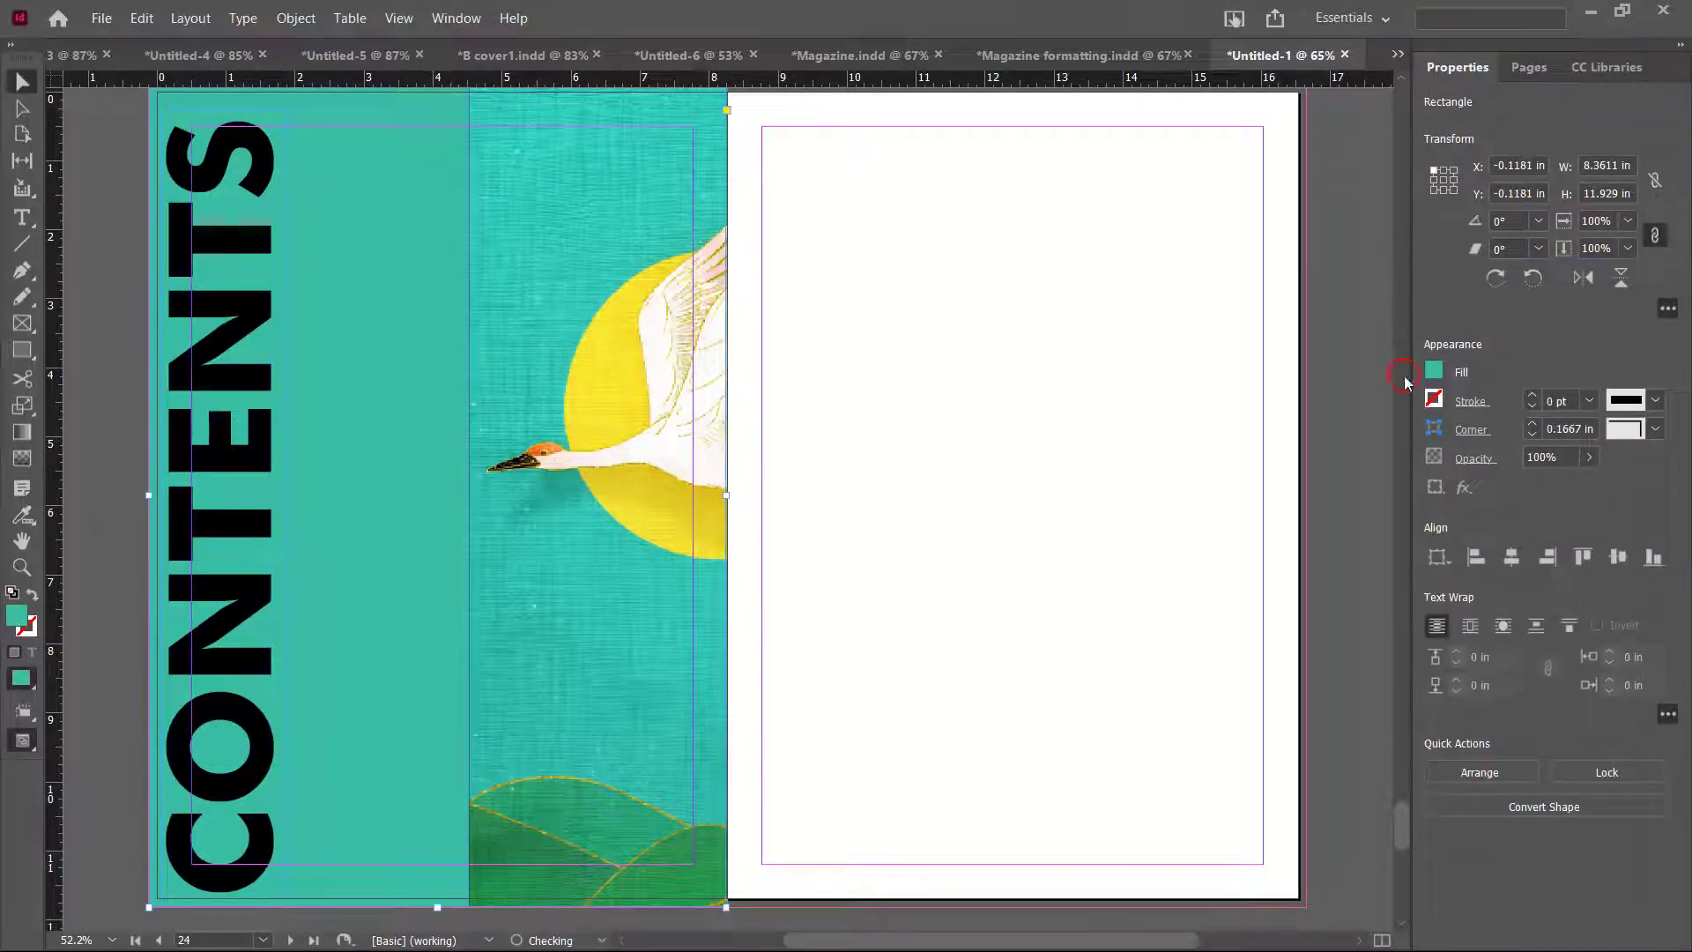
left_click(1432, 377)
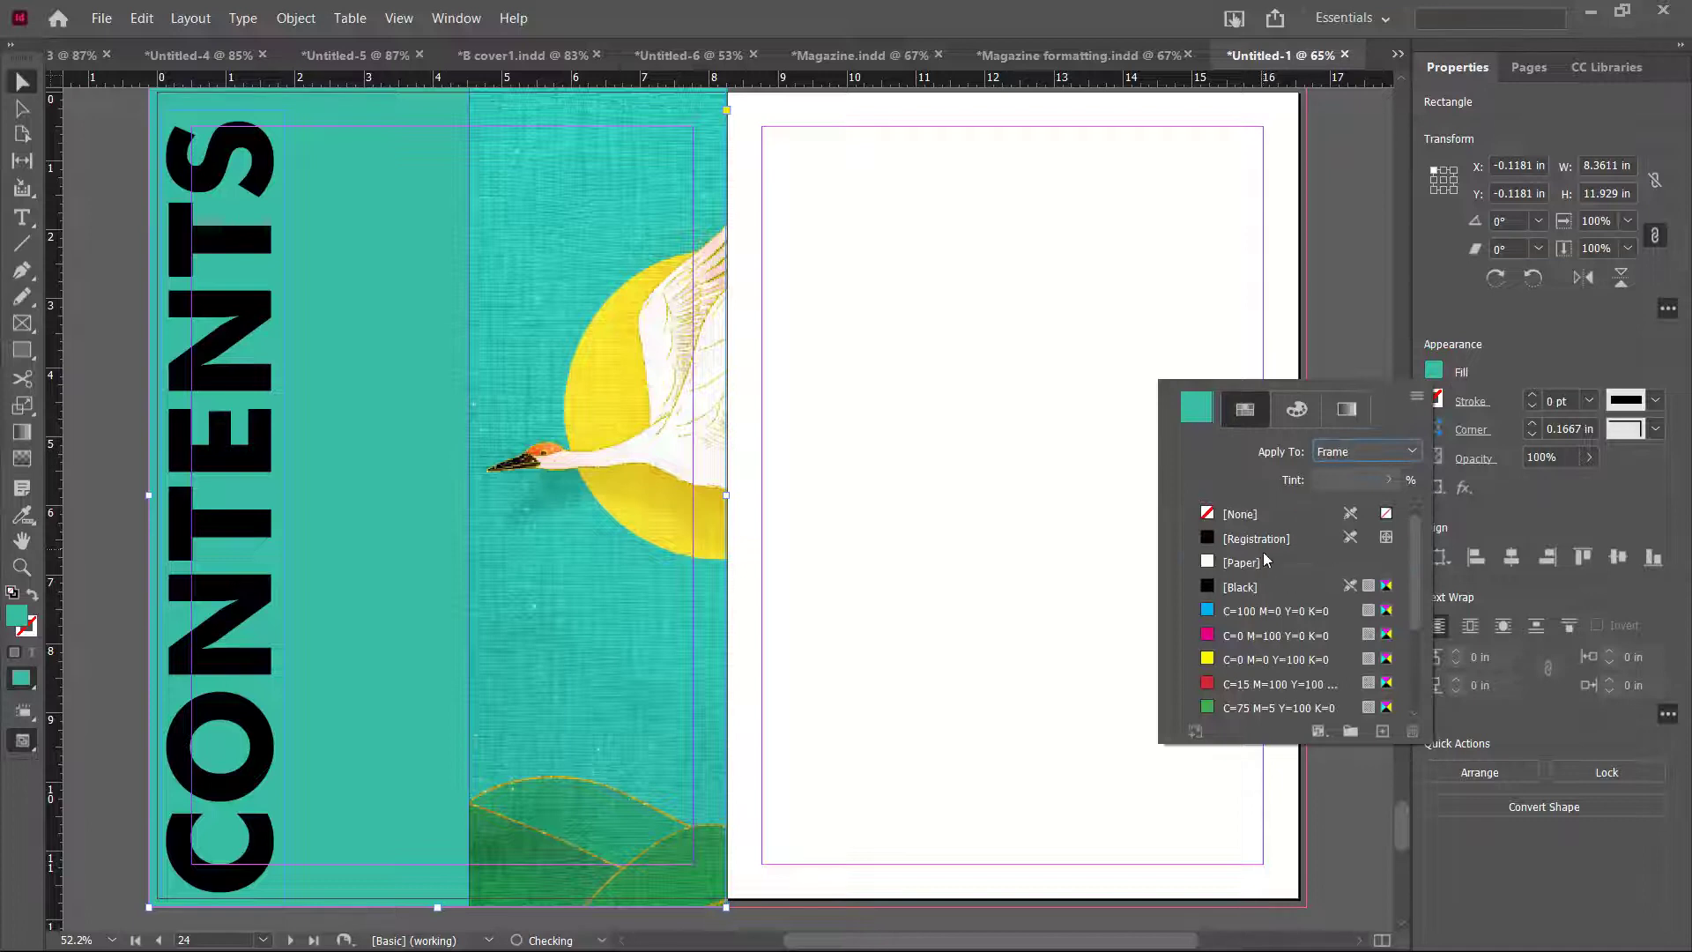
left_click(1264, 562)
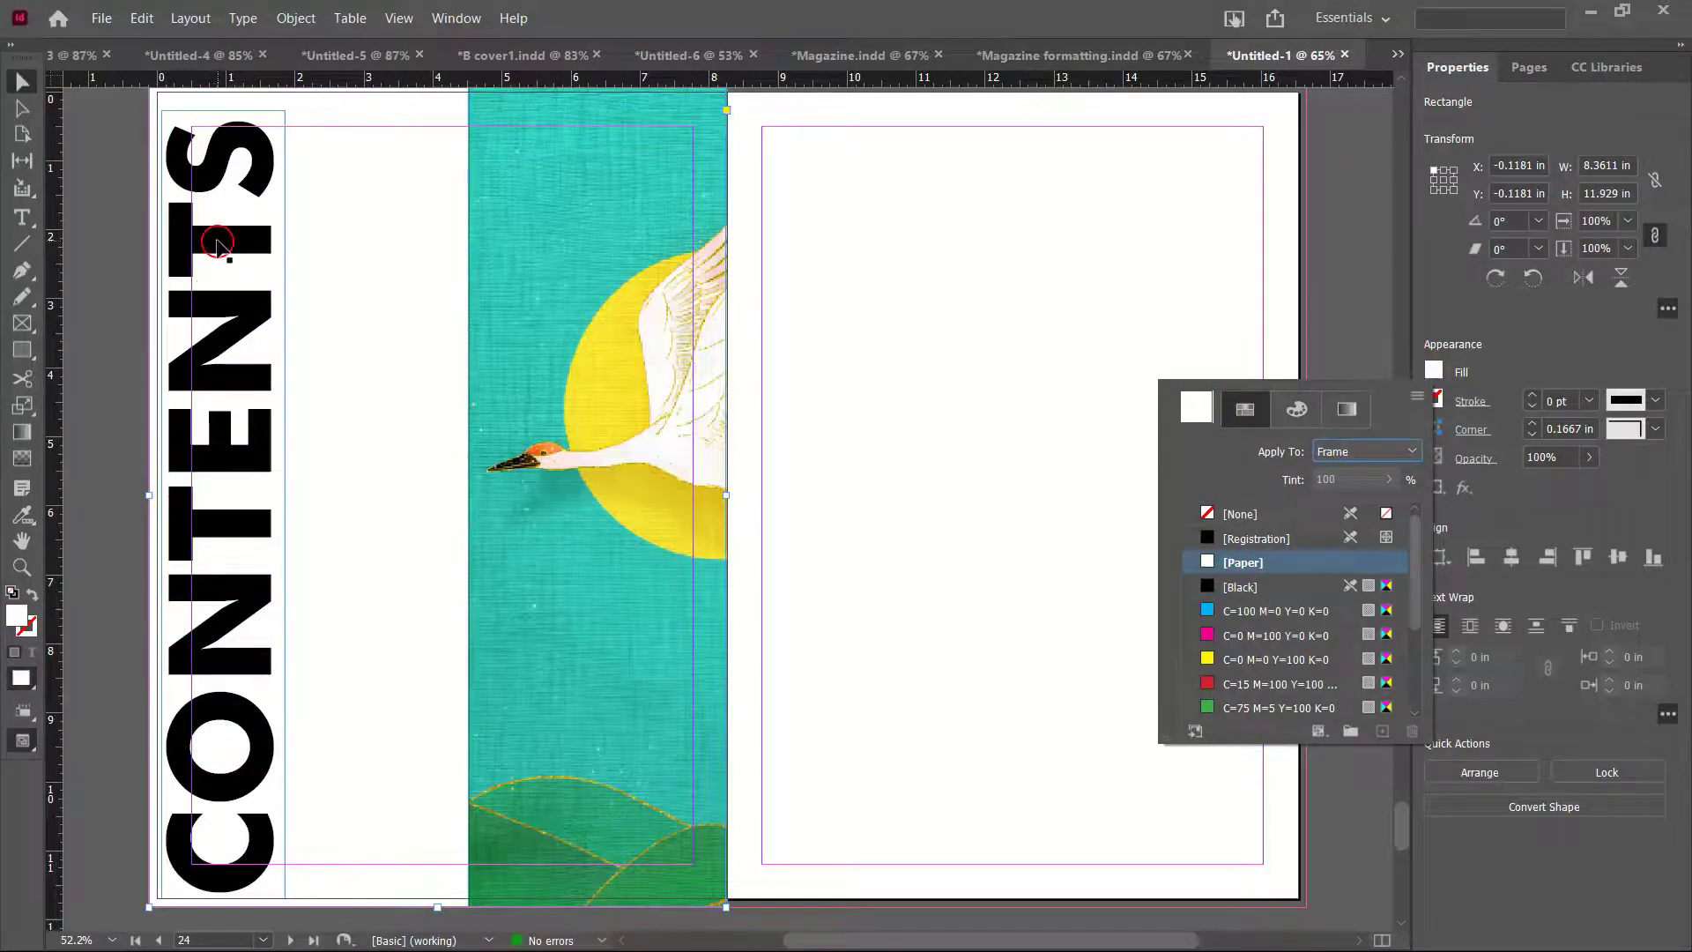
scroll(1278, 617, "down", 3)
left_click(1276, 685)
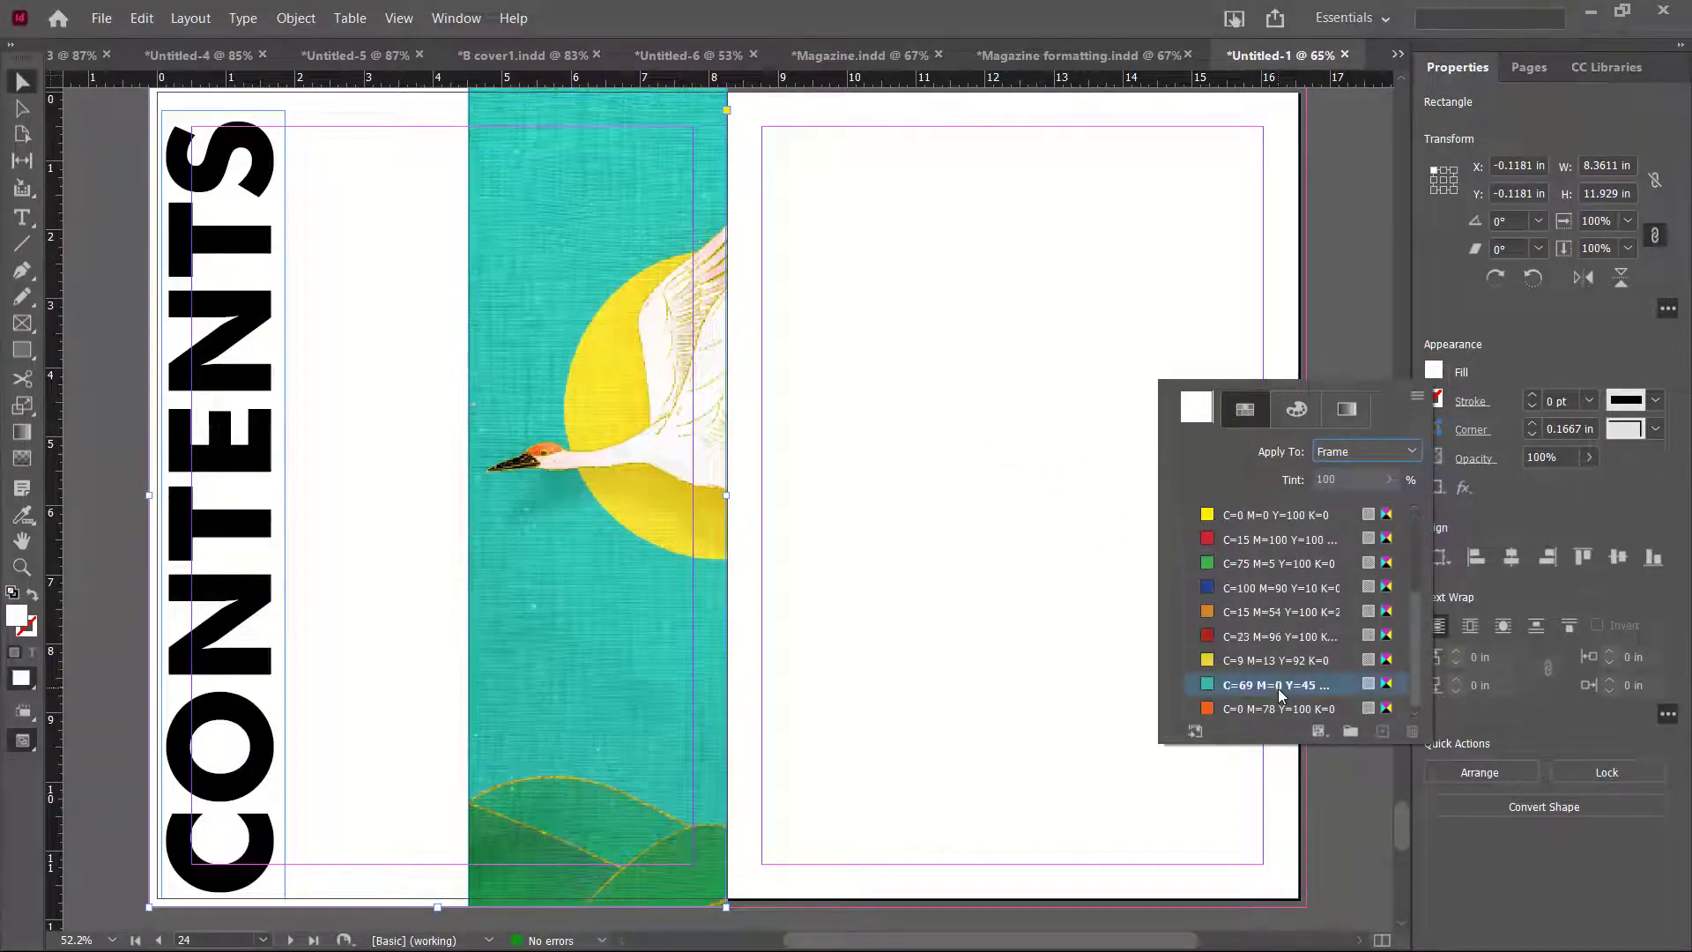
key("ctrl+z")
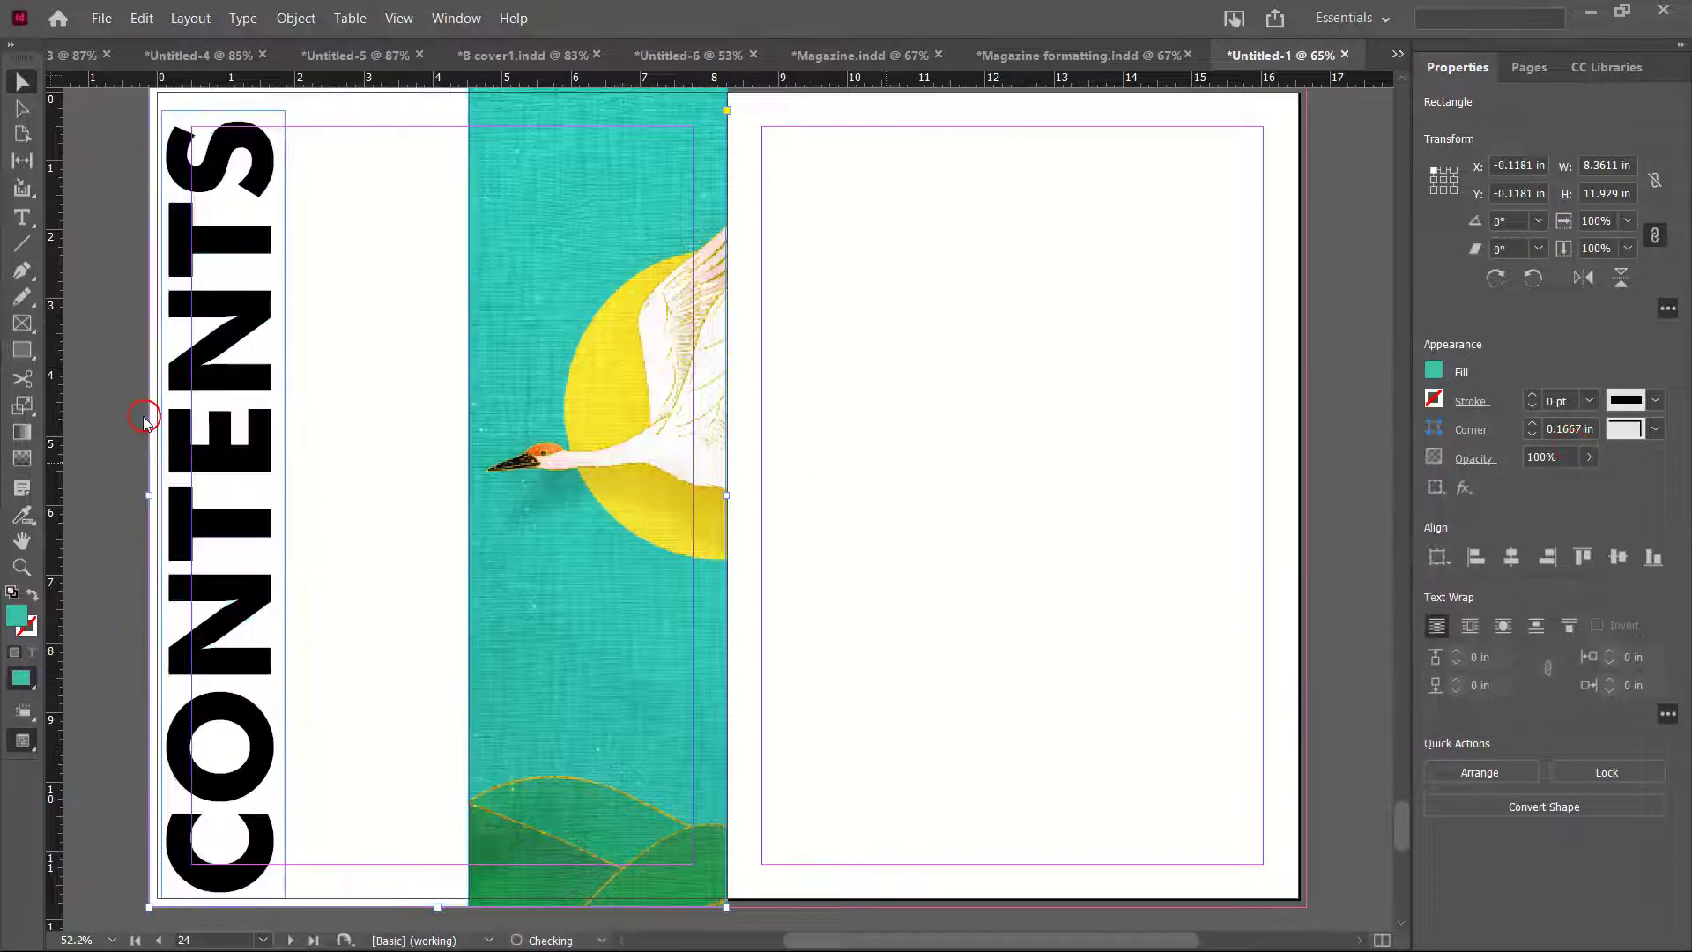
Color the entire CONTENTS text with the teal C=69 M=0 Y=45 swatch
double_click(233, 405)
key("ctrl+a")
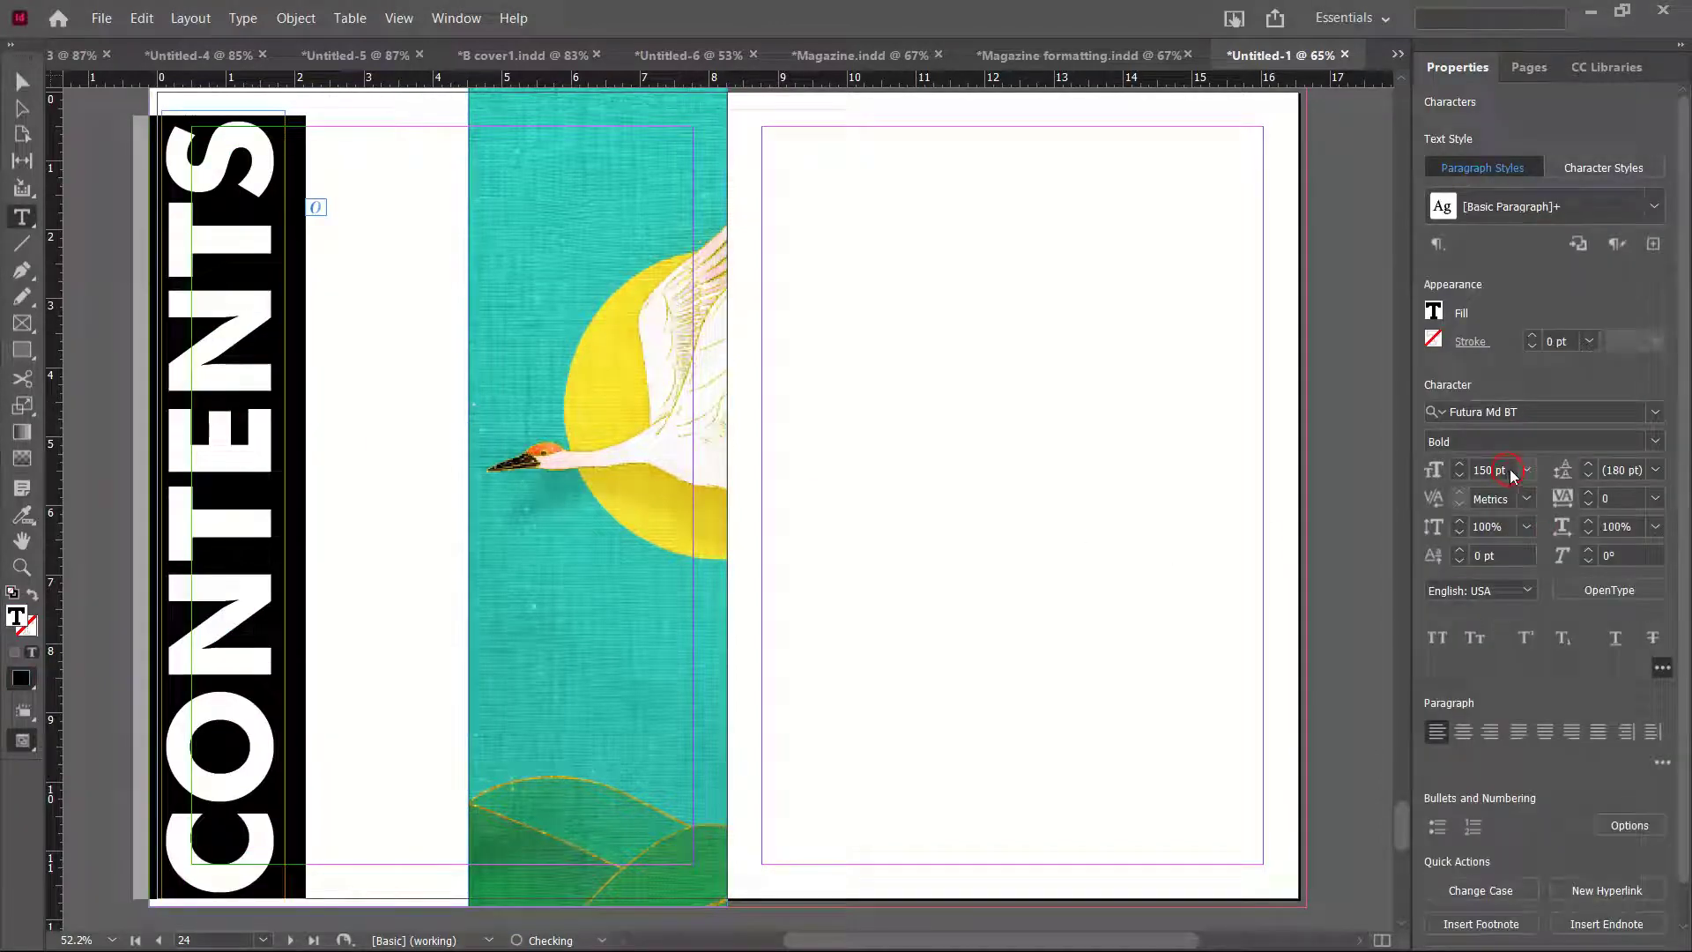
left_click(1435, 314)
left_click(1246, 626)
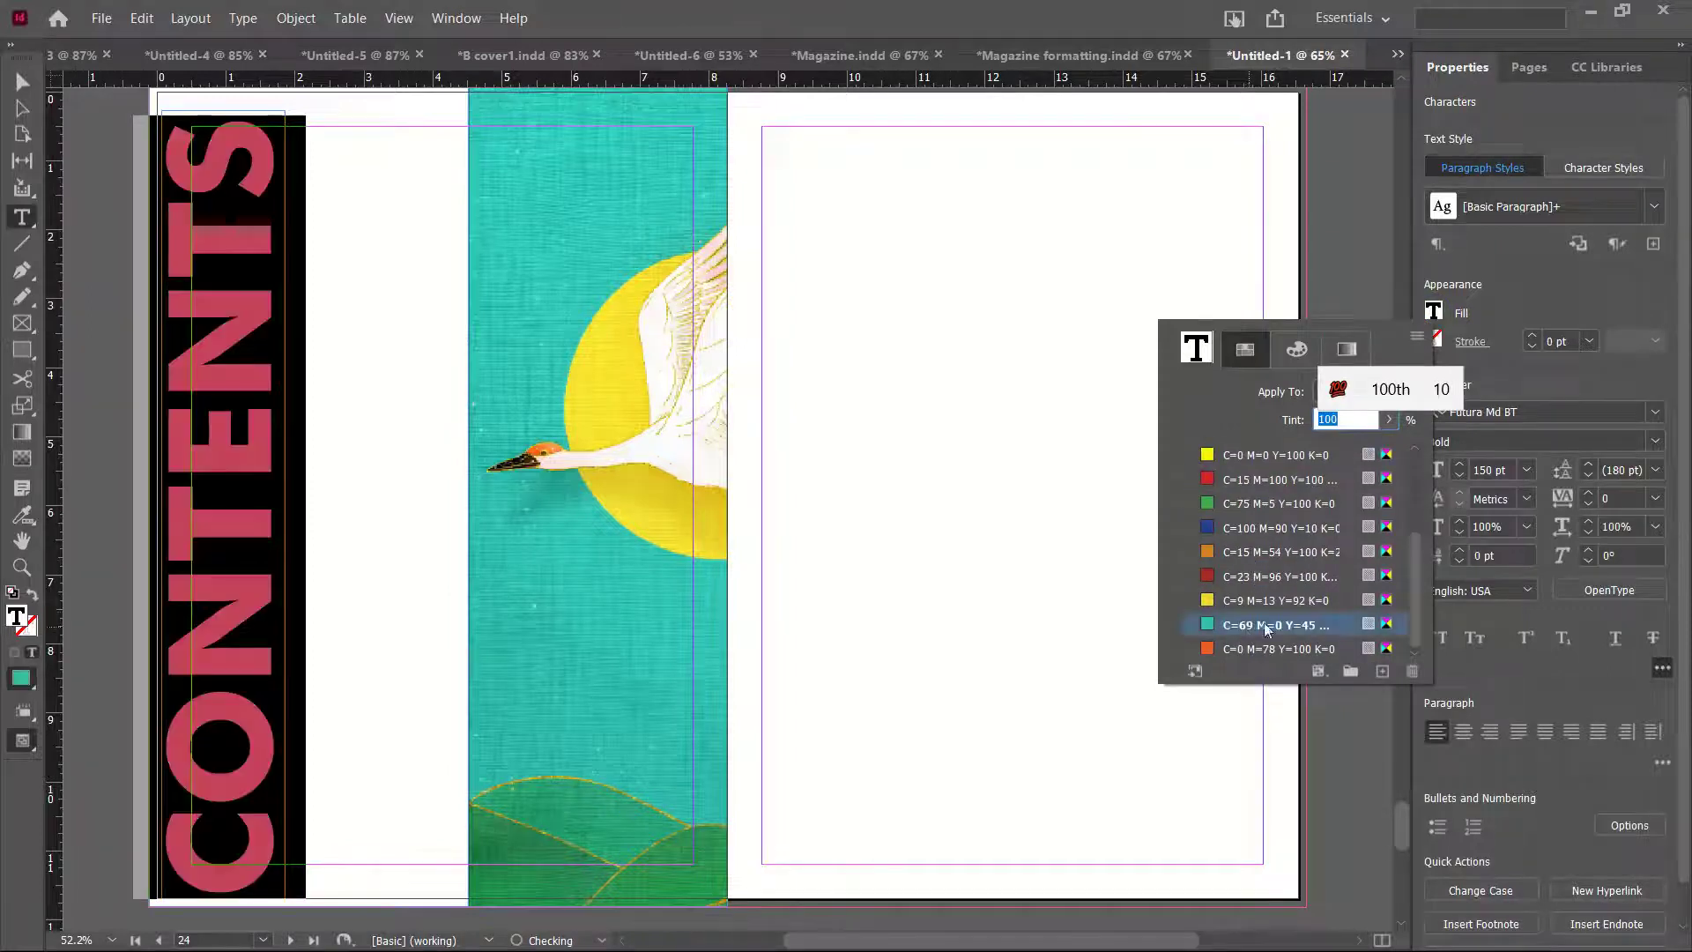
left_click(1552, 386)
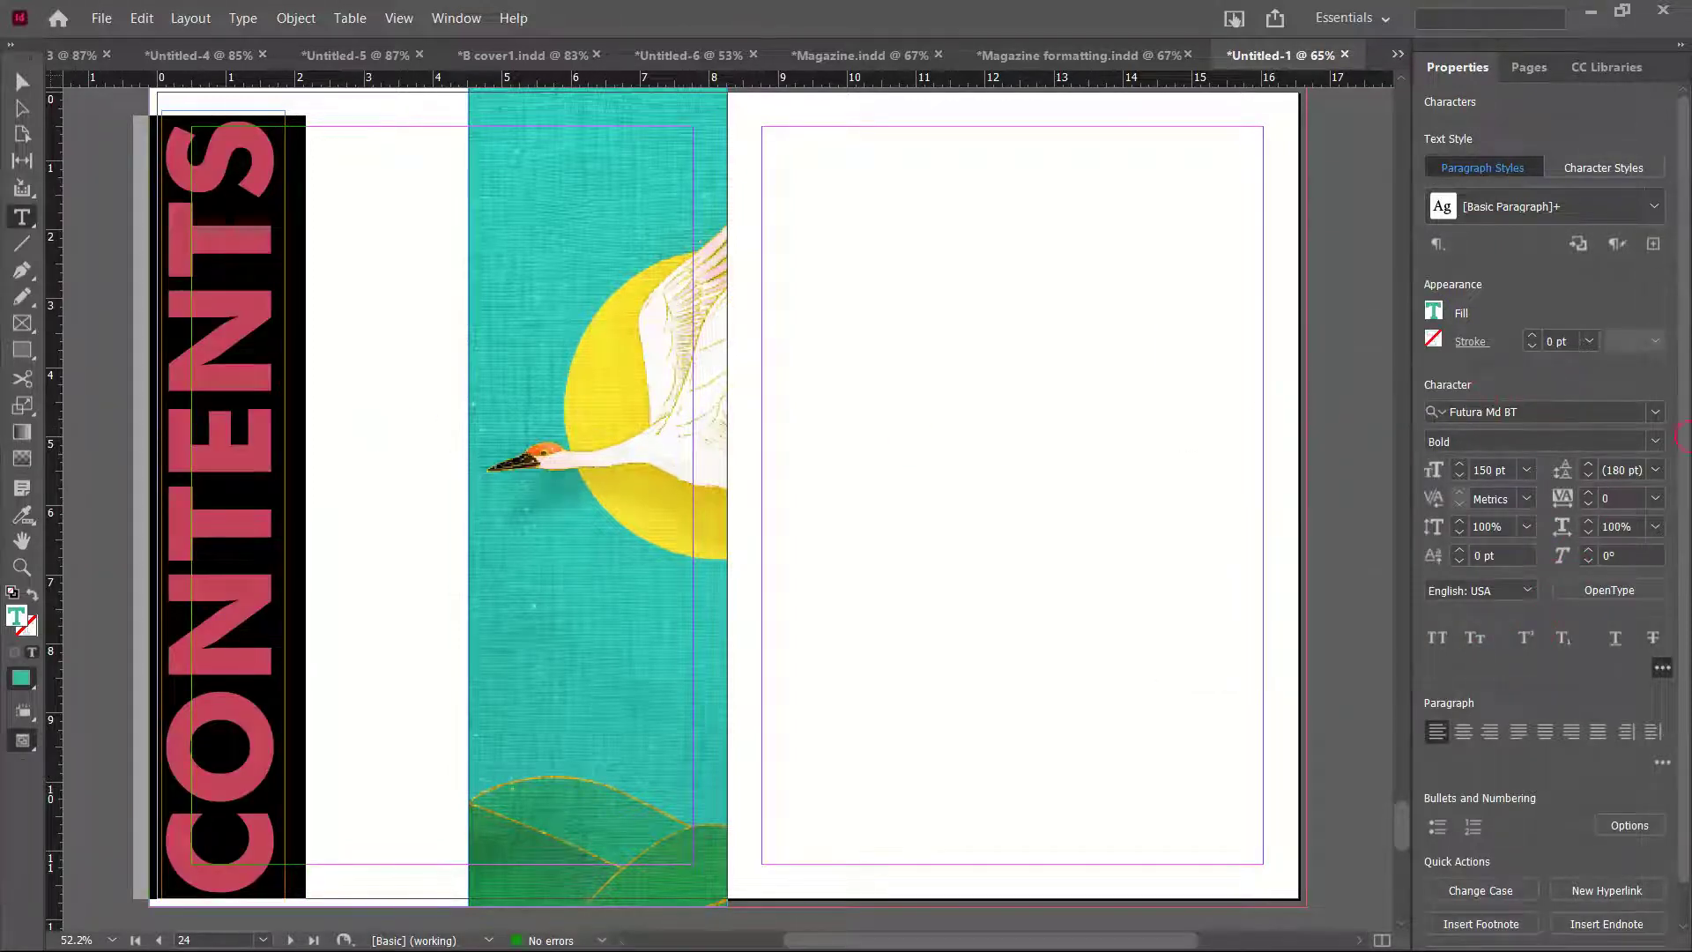
Lower the opacity of the CONTENTS text frame to 41%
left_click(22, 82)
left_click(1591, 603)
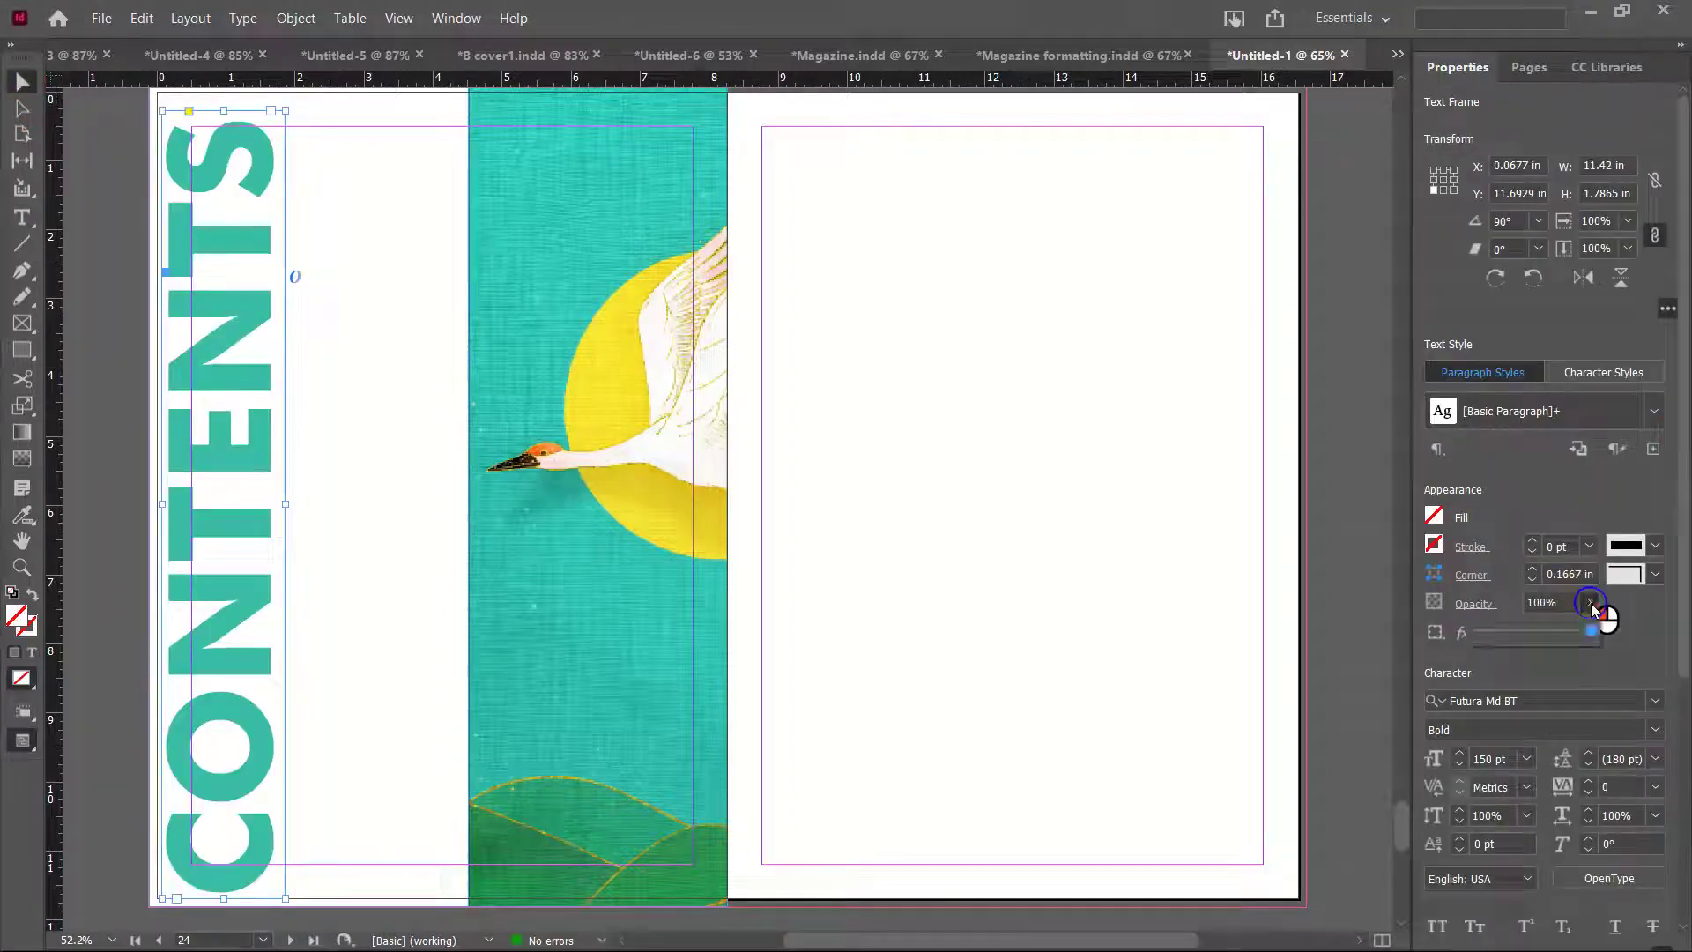
left_click_drag(1592, 627, 1525, 635)
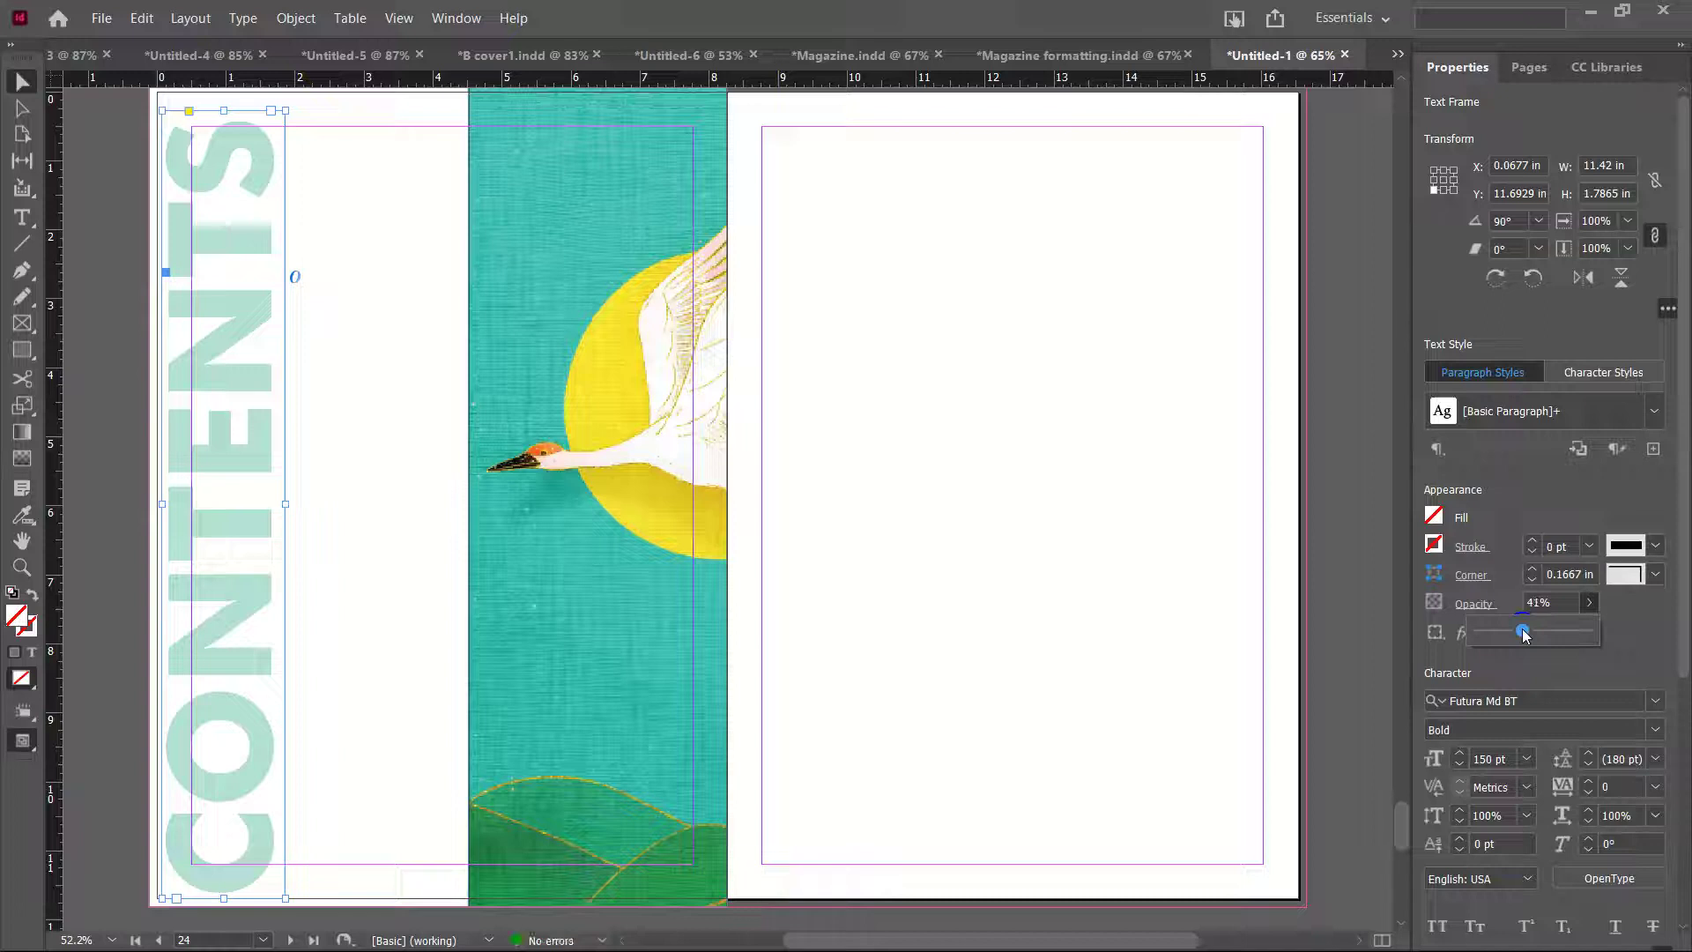
left_click(261, 442)
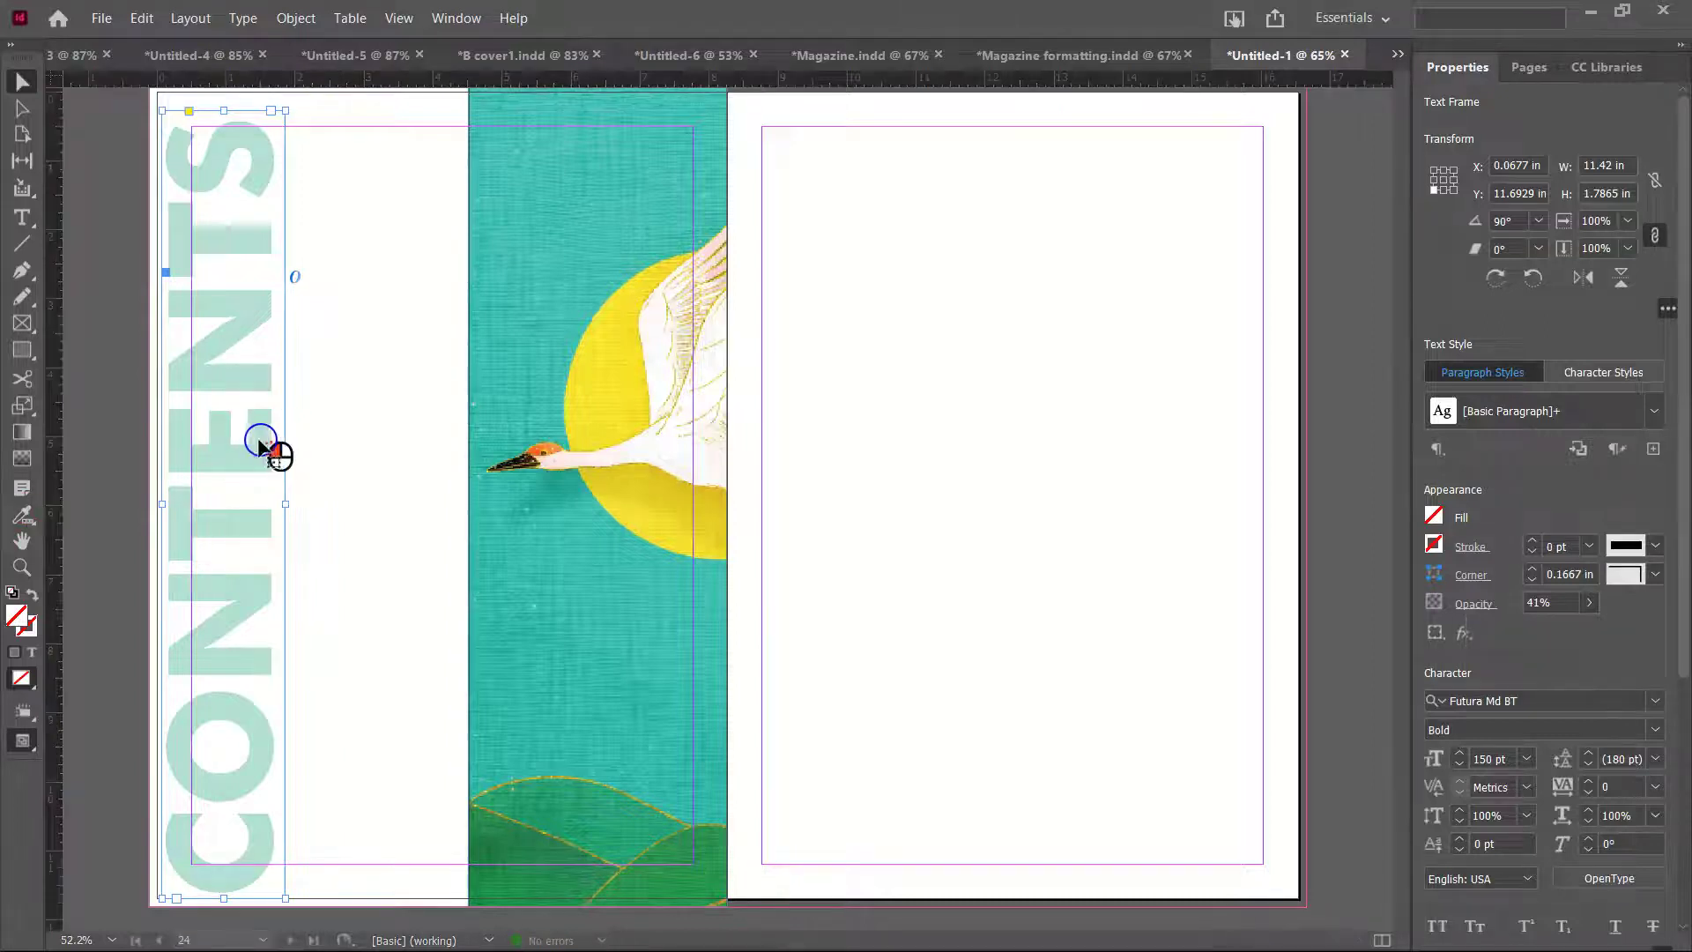
Remove the crane image frame's outline by setting its stroke to 0 pt, and return from the preview to normal view
left_click(957, 467)
left_click(623, 467)
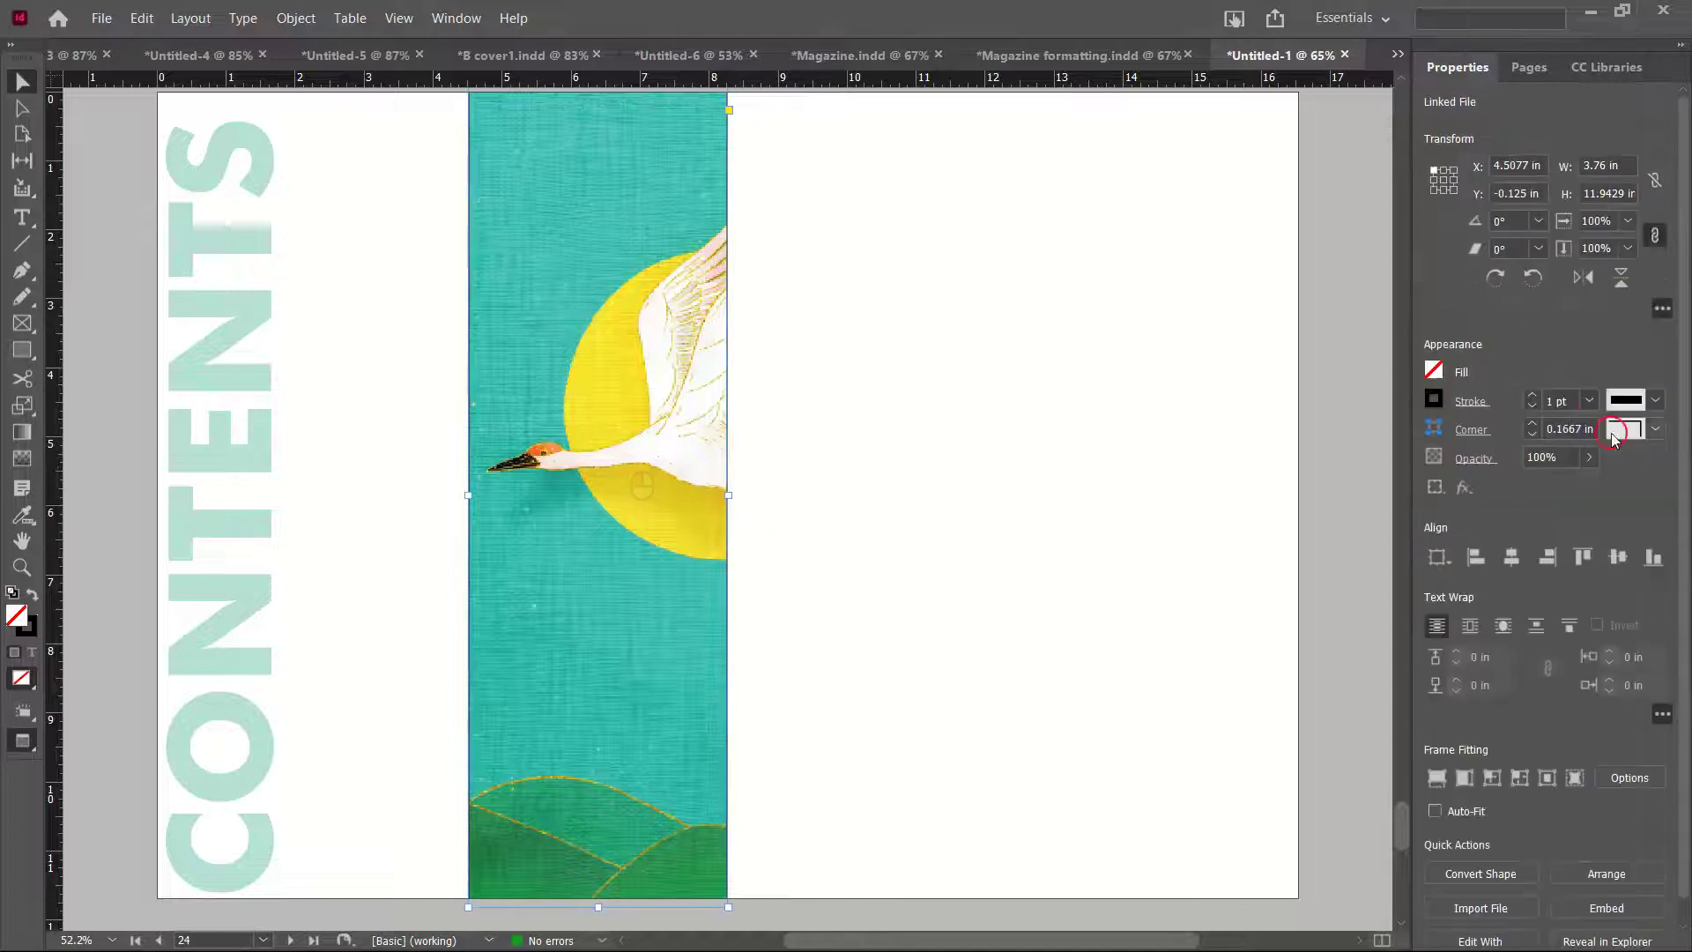
left_click(1533, 408)
left_click(1116, 388)
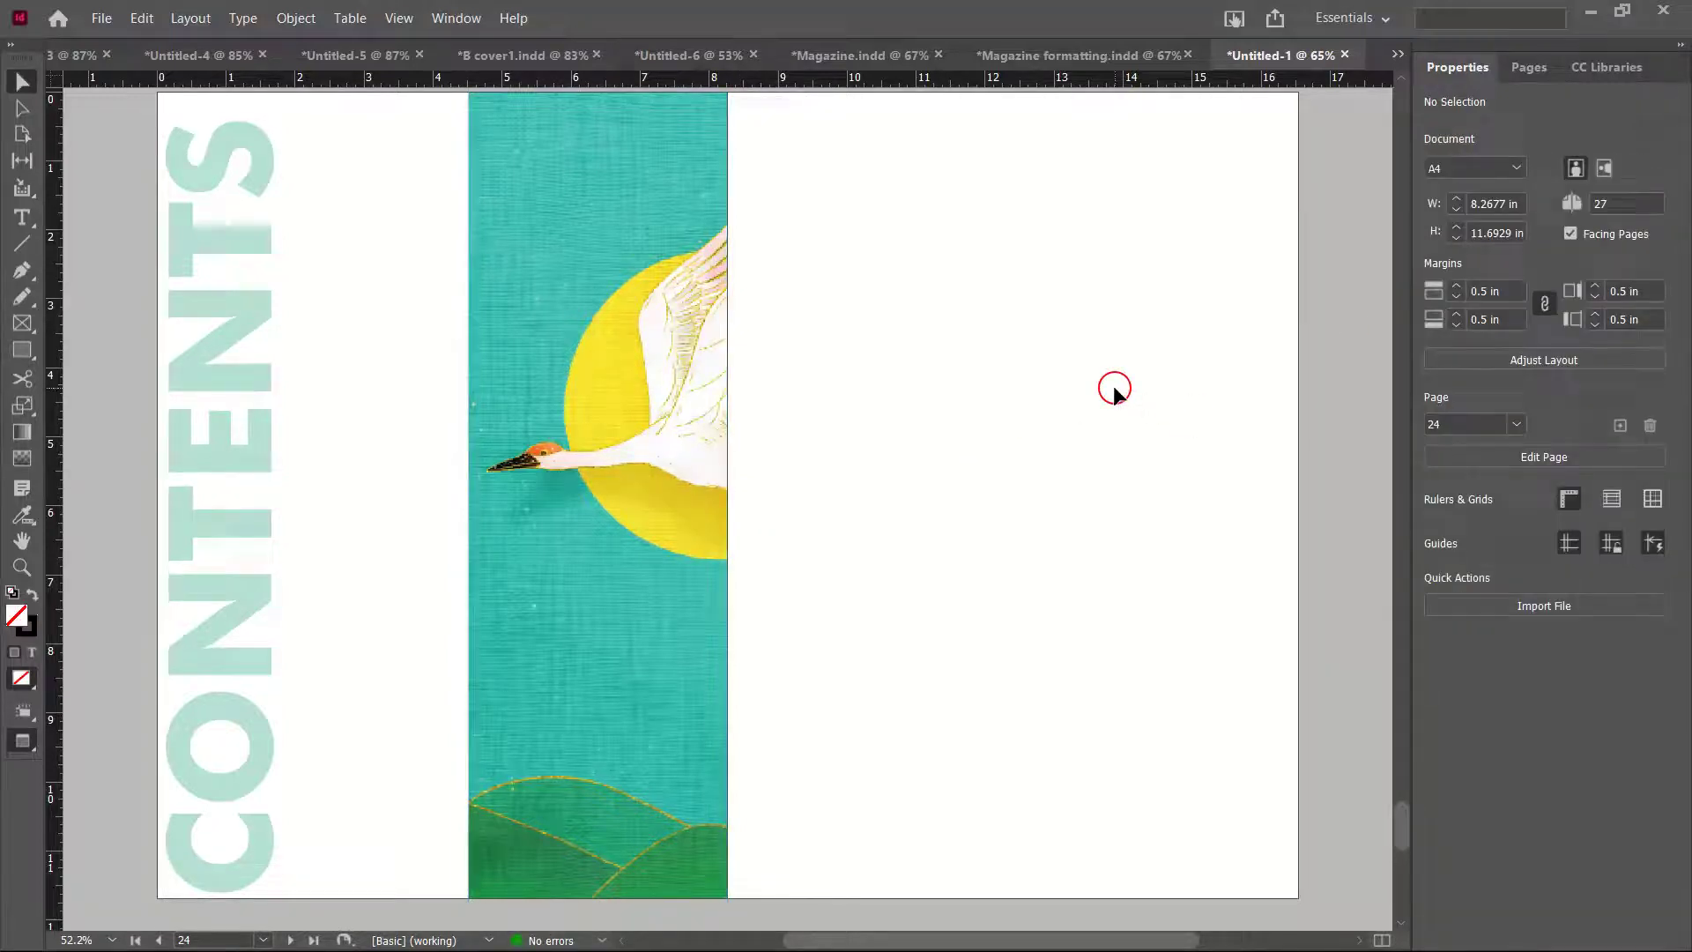
key("w")
Narrow the crane frame from its outer side to about 3.17 in wide and shift the image inside toward the spine
left_click(470, 491)
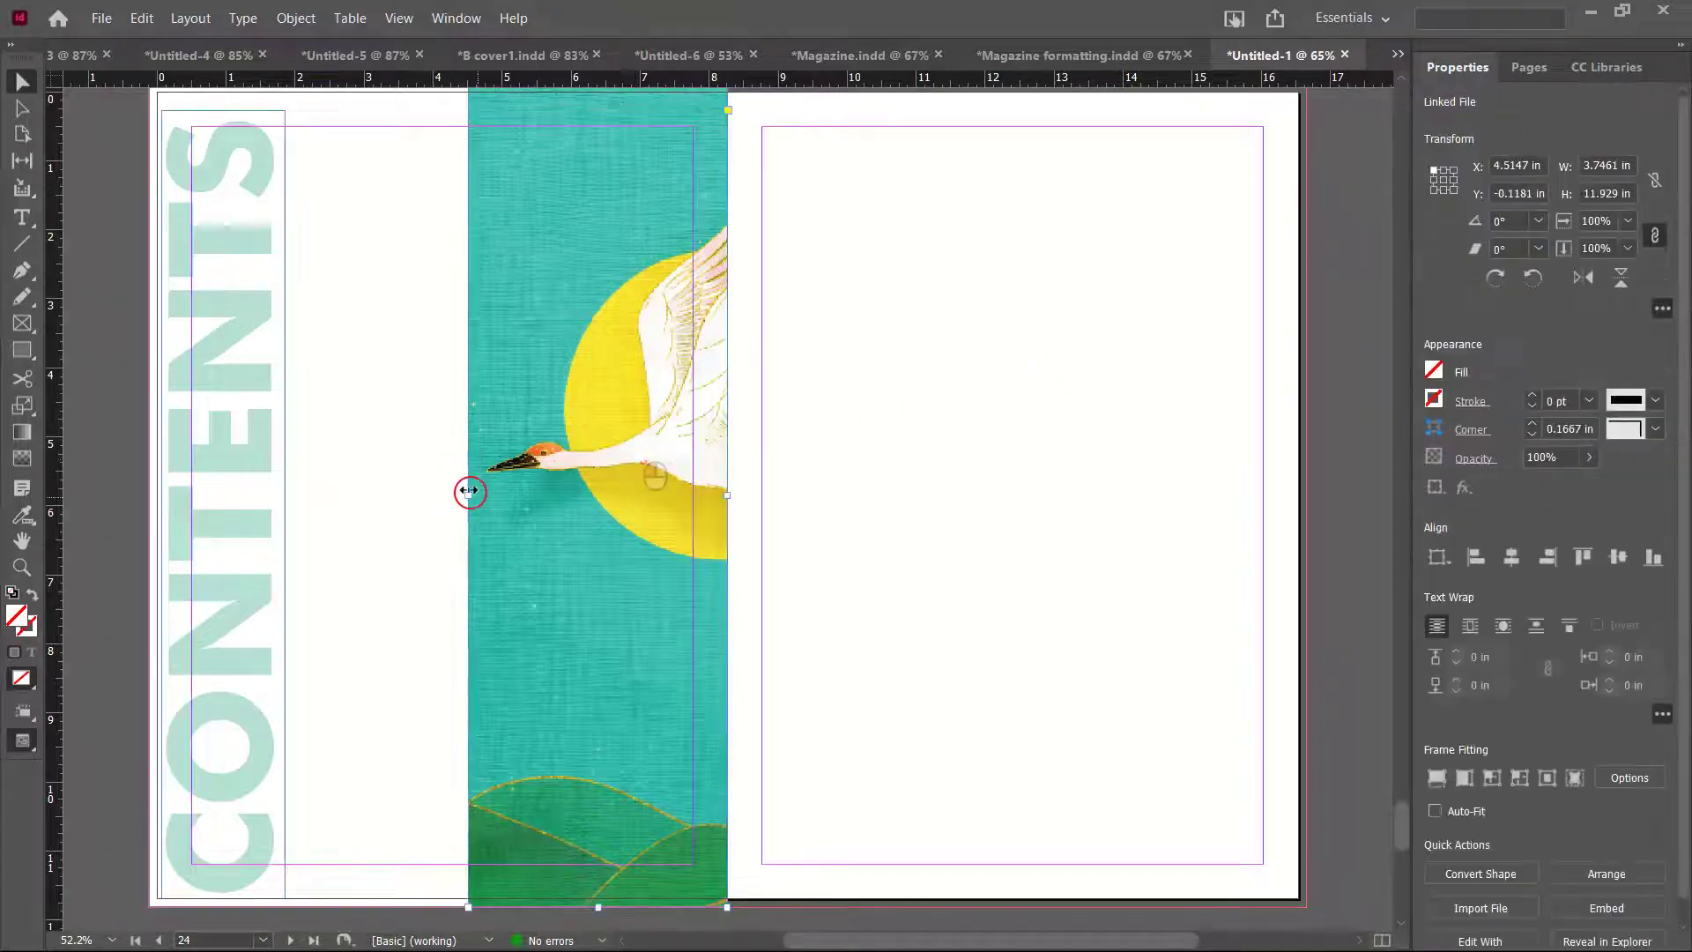
left_click_drag(470, 491, 508, 497)
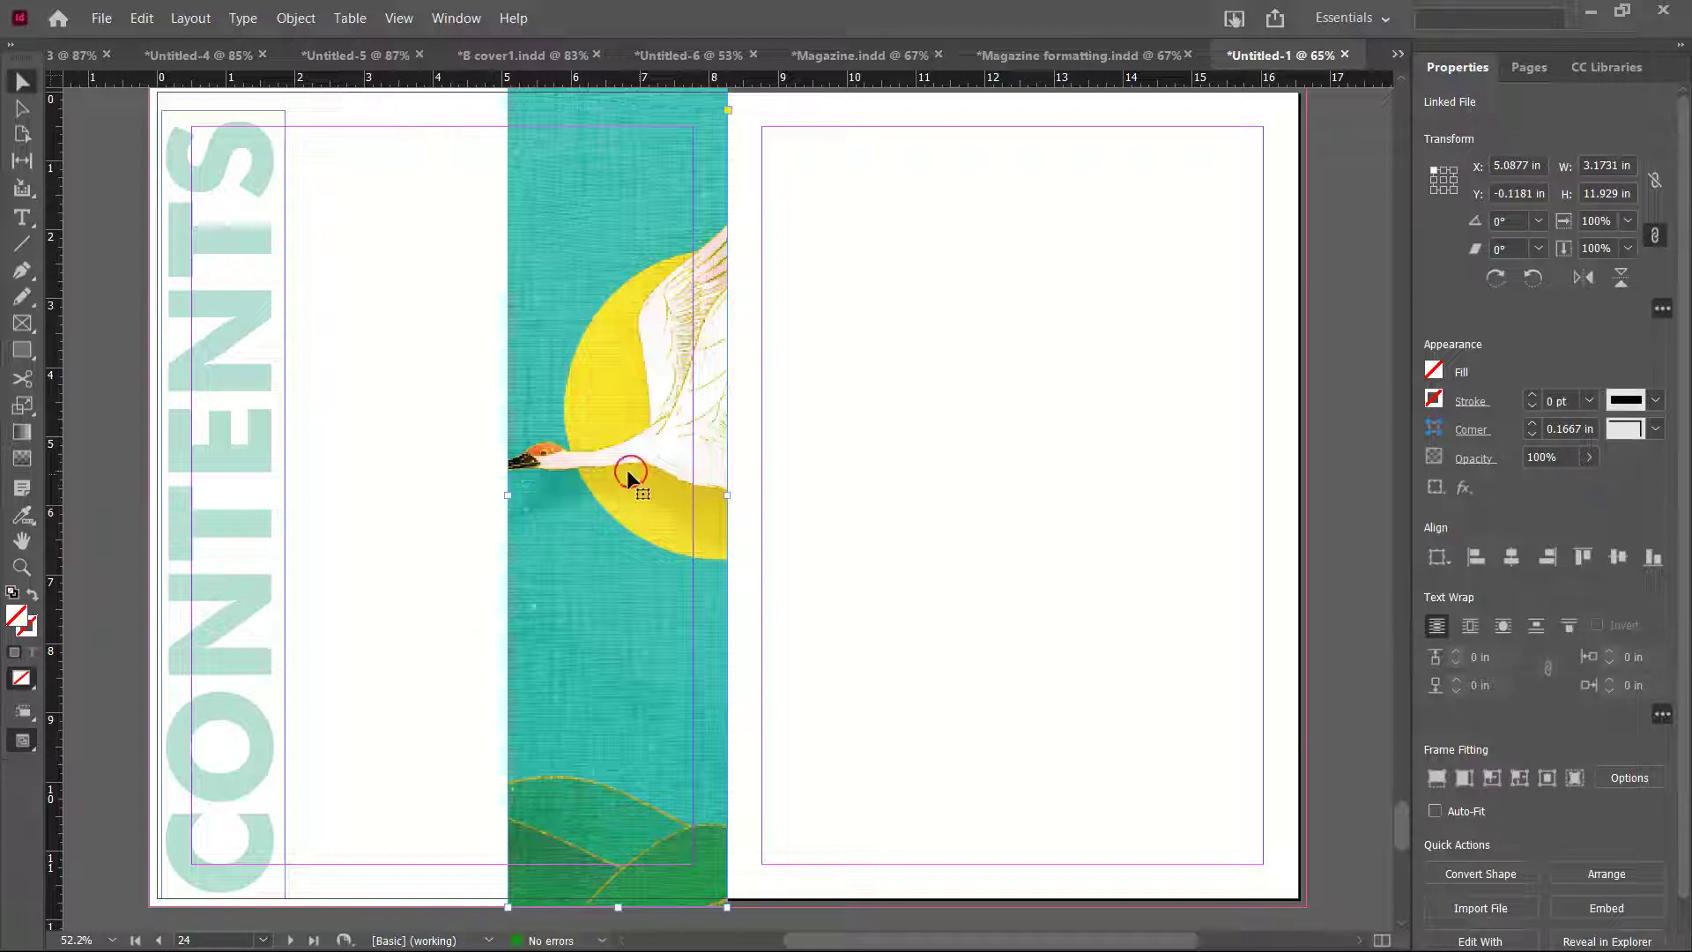
left_click_drag(604, 499, 632, 485)
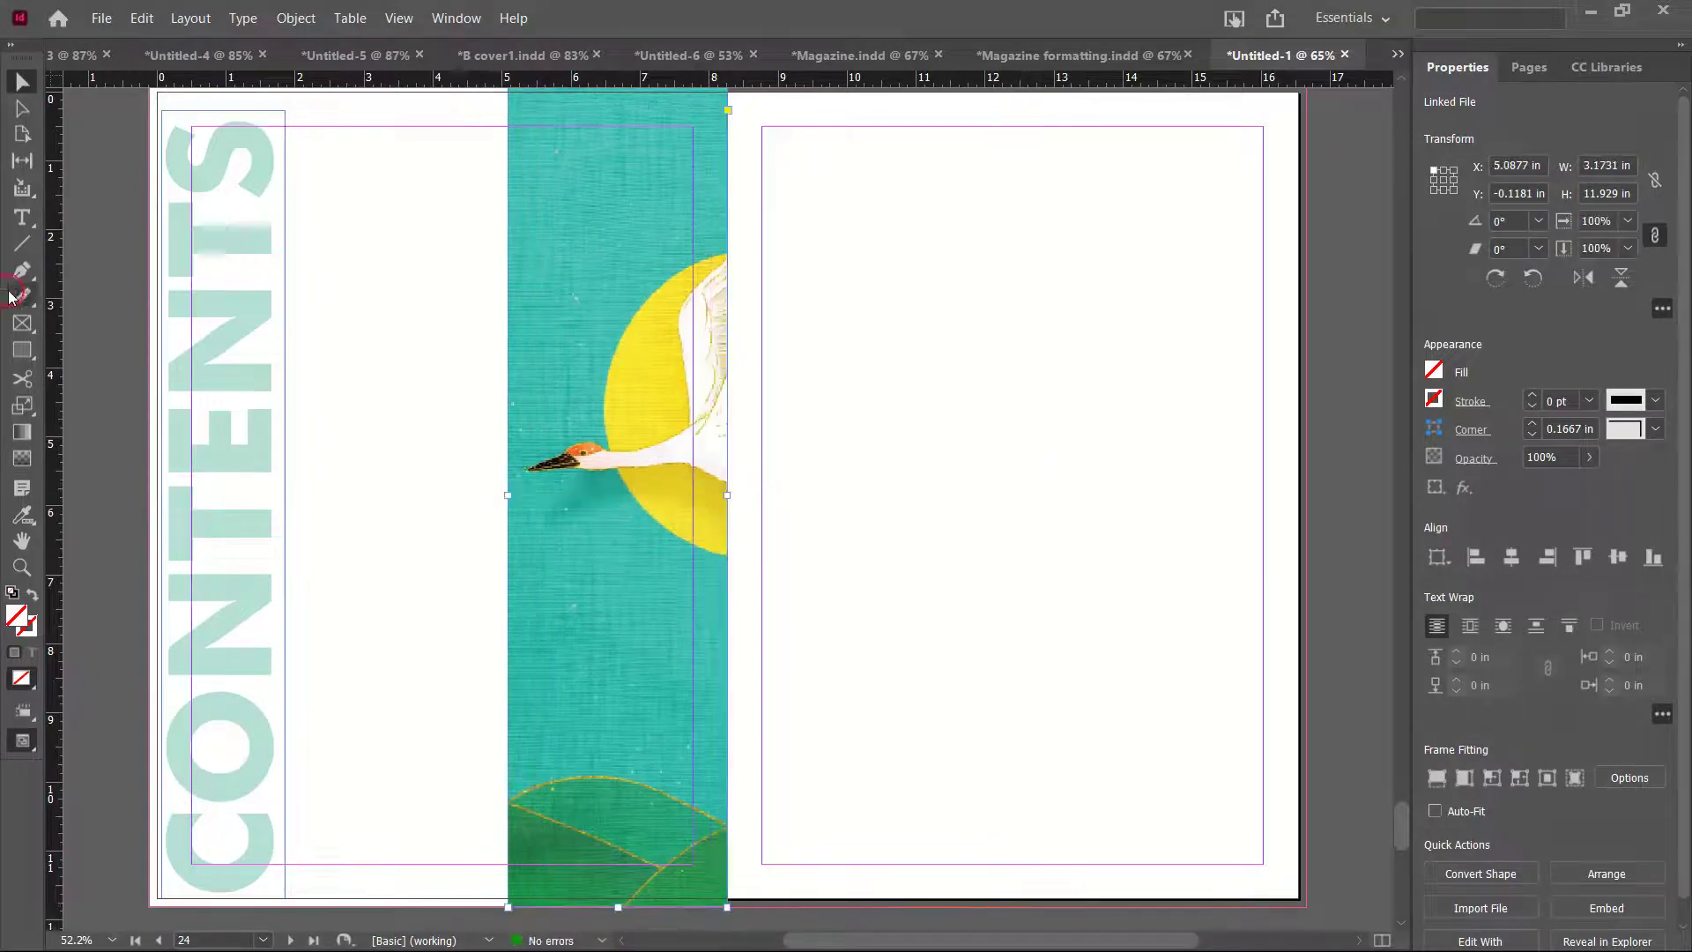
Draw a vertical rectangle about 0.7 by 2.75 in from the top bleed of page 24, between CONTENTS and the crane image
left_click(32, 352)
scroll(370, 153, "up", 2)
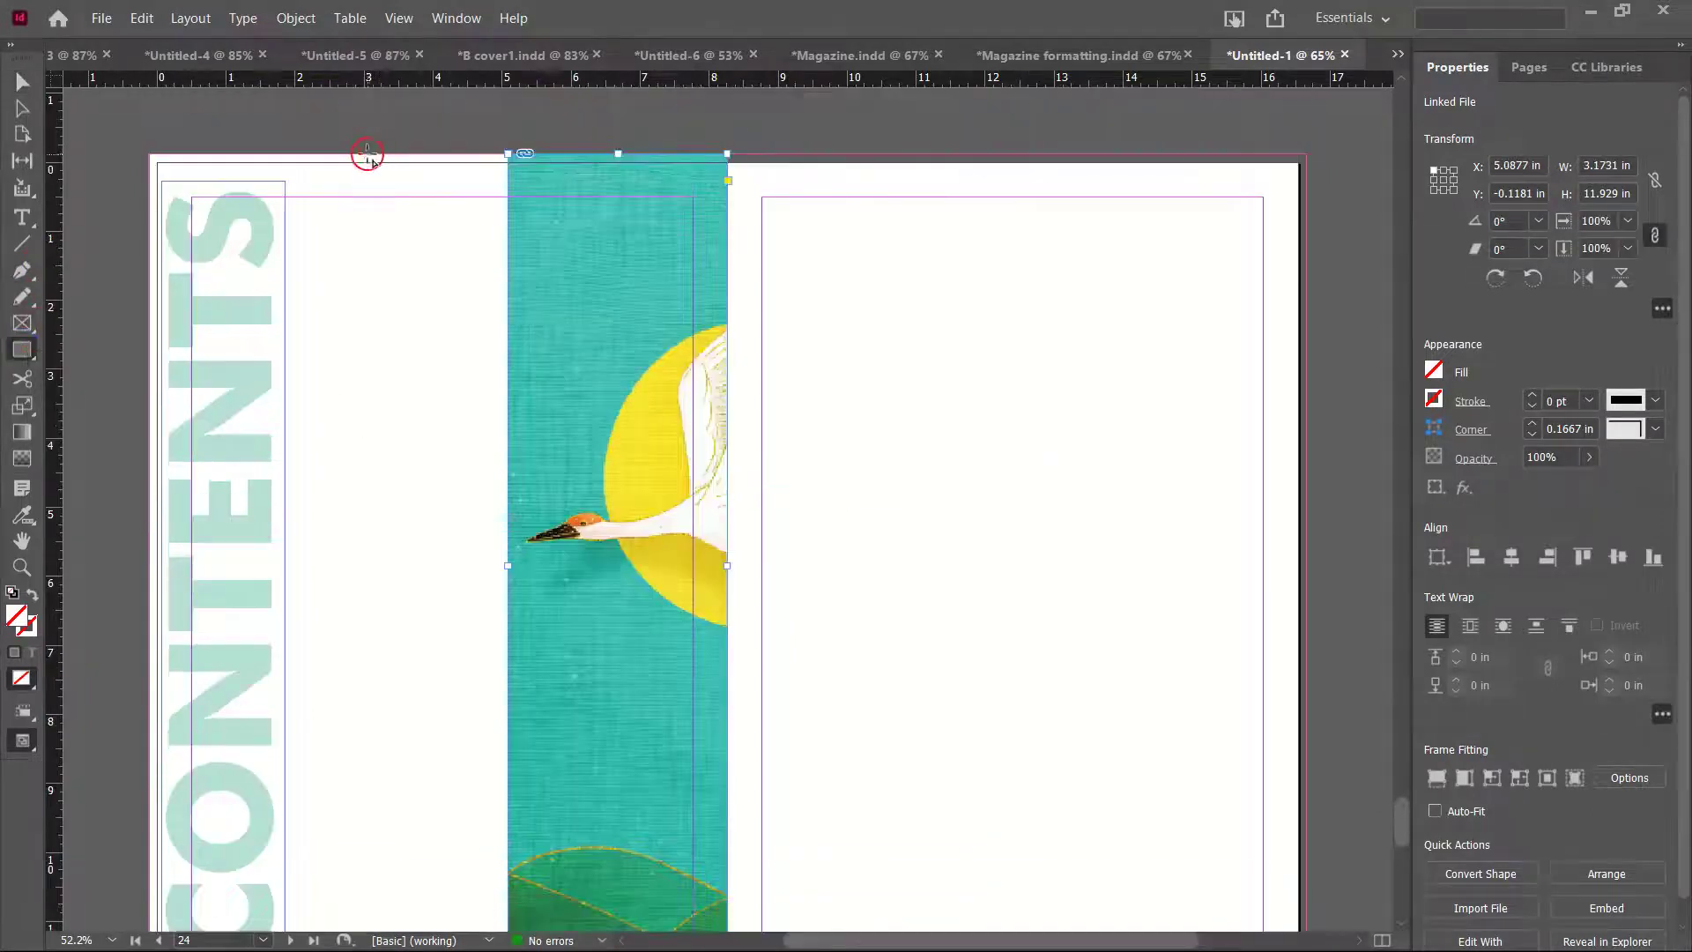
mouse_move(328, 147)
left_mouse_down()
mouse_move(381, 288)
mouse_move(389, 367)
mouse_move(379, 343)
left_mouse_up()
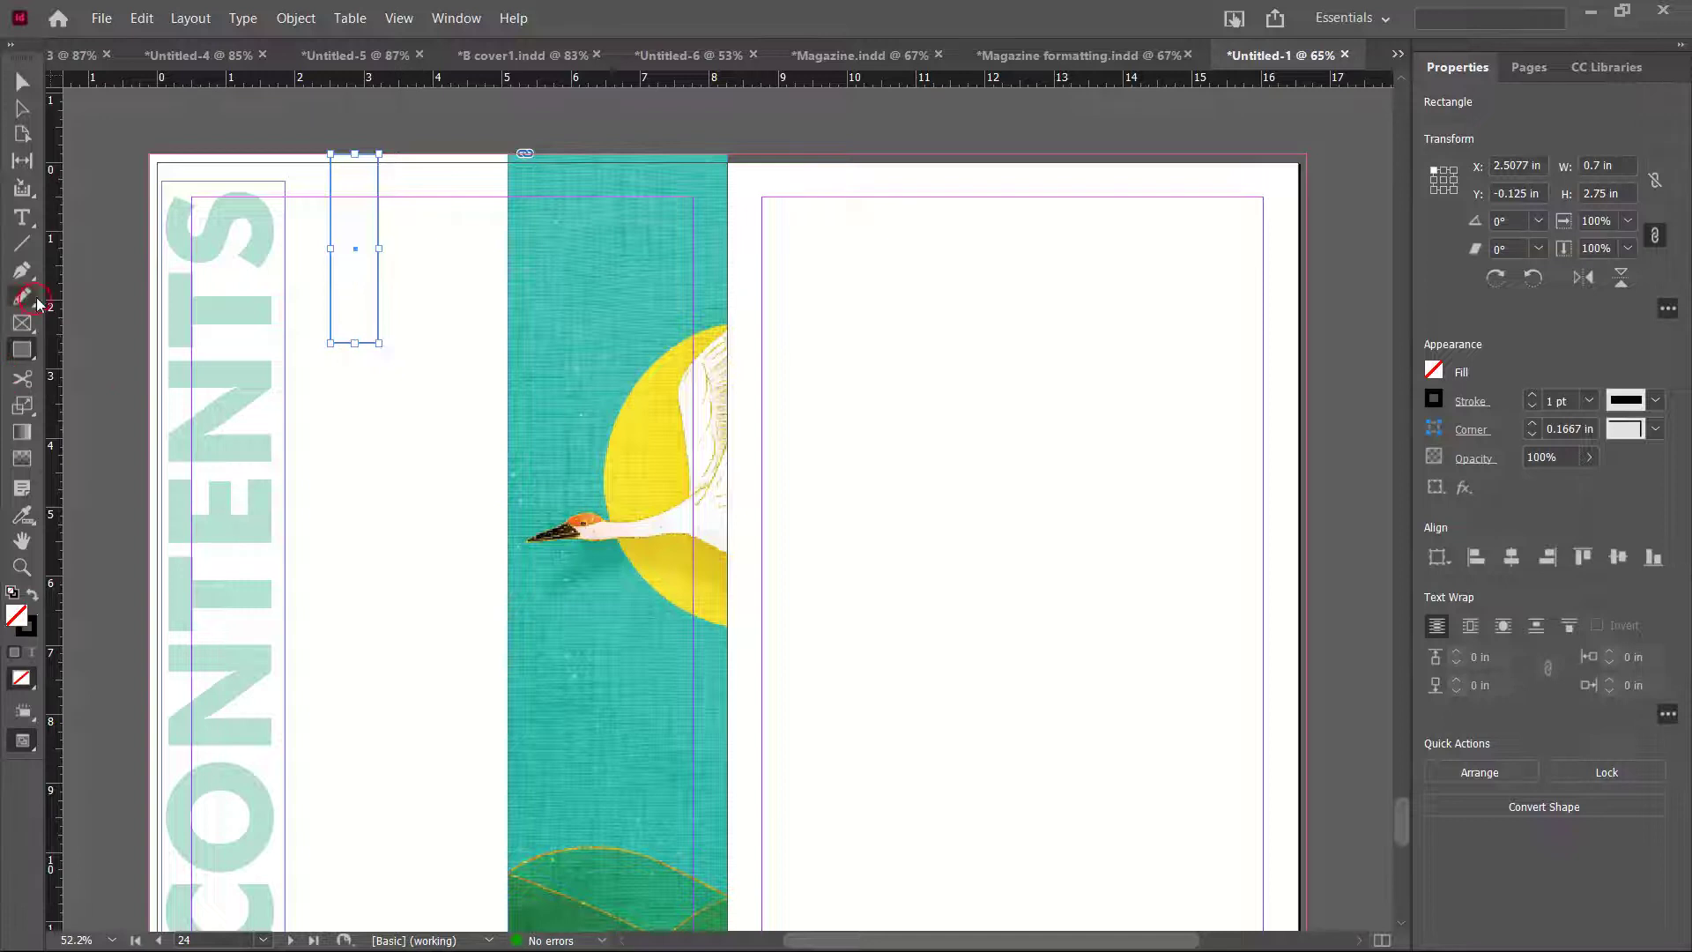
Set the small rectangle's stroke to 0 pt and fill it with the teal C=69 M=0 Y=45 swatch
left_click(1533, 406)
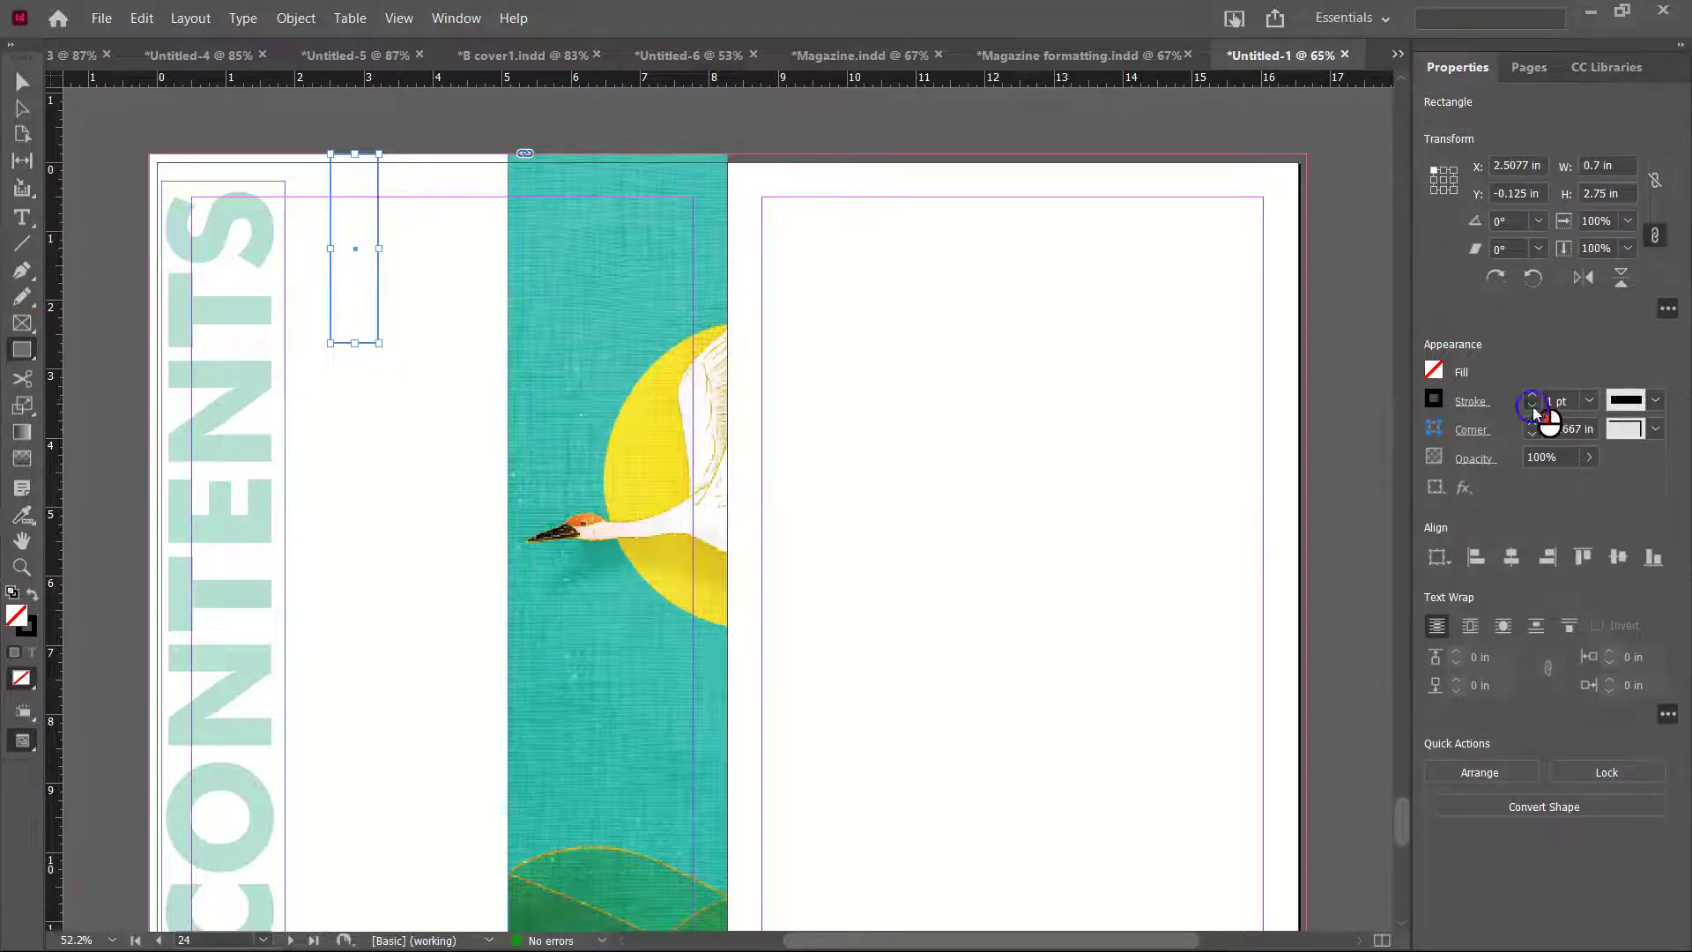
left_click(1435, 371)
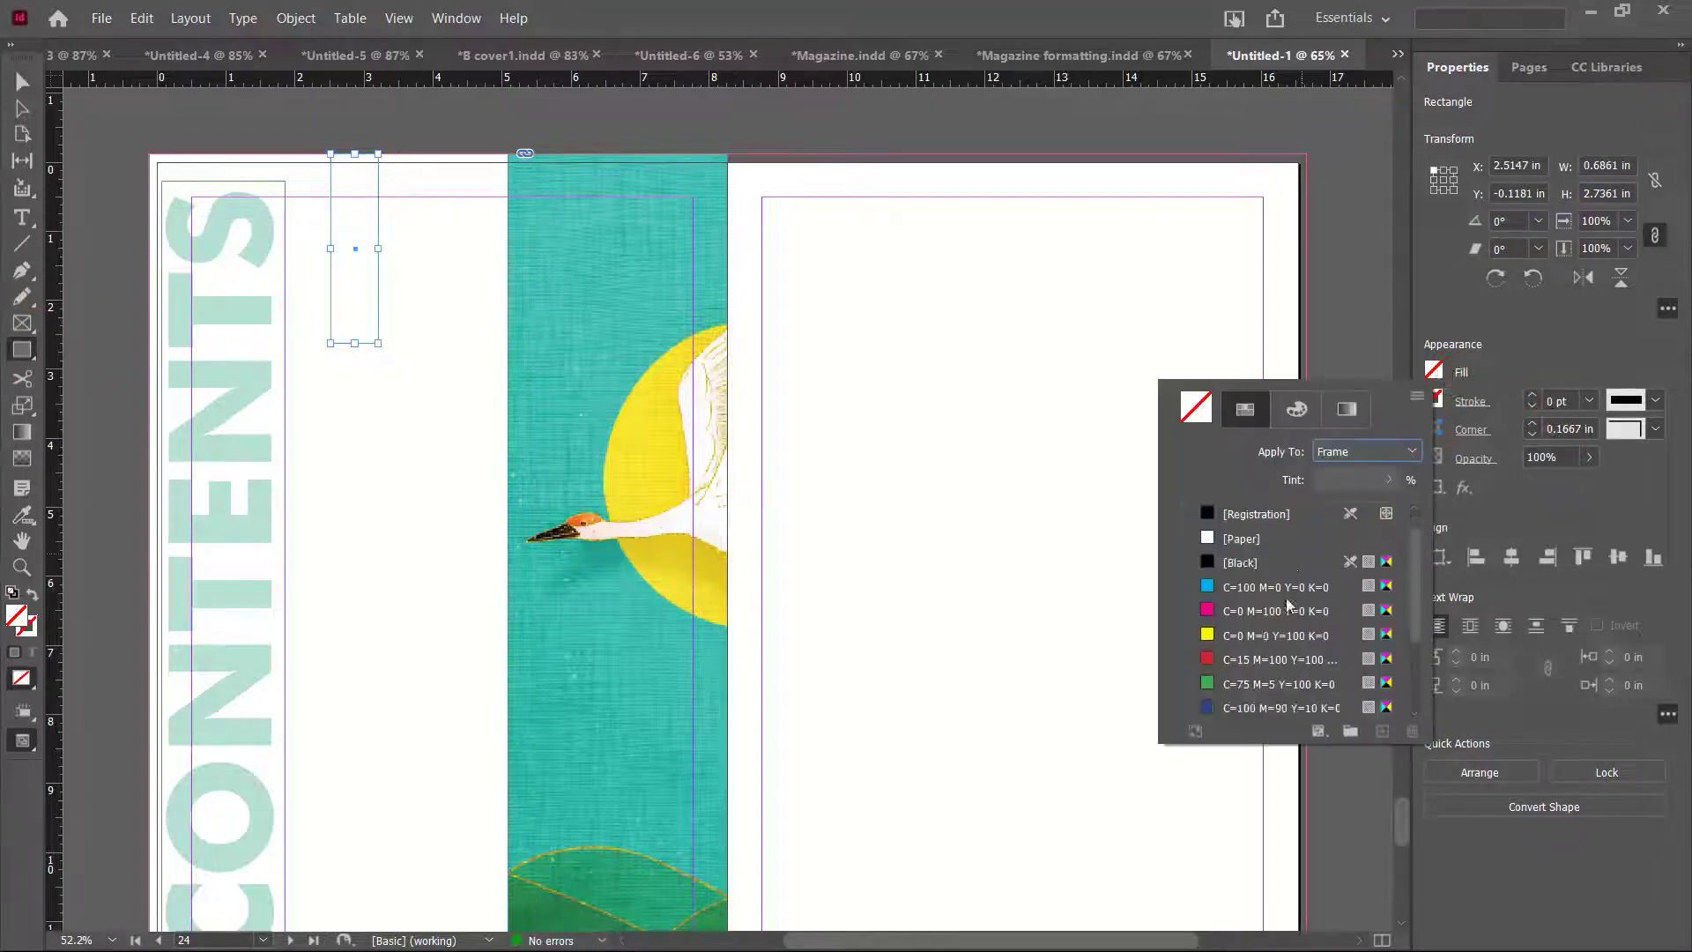
left_click(1263, 680)
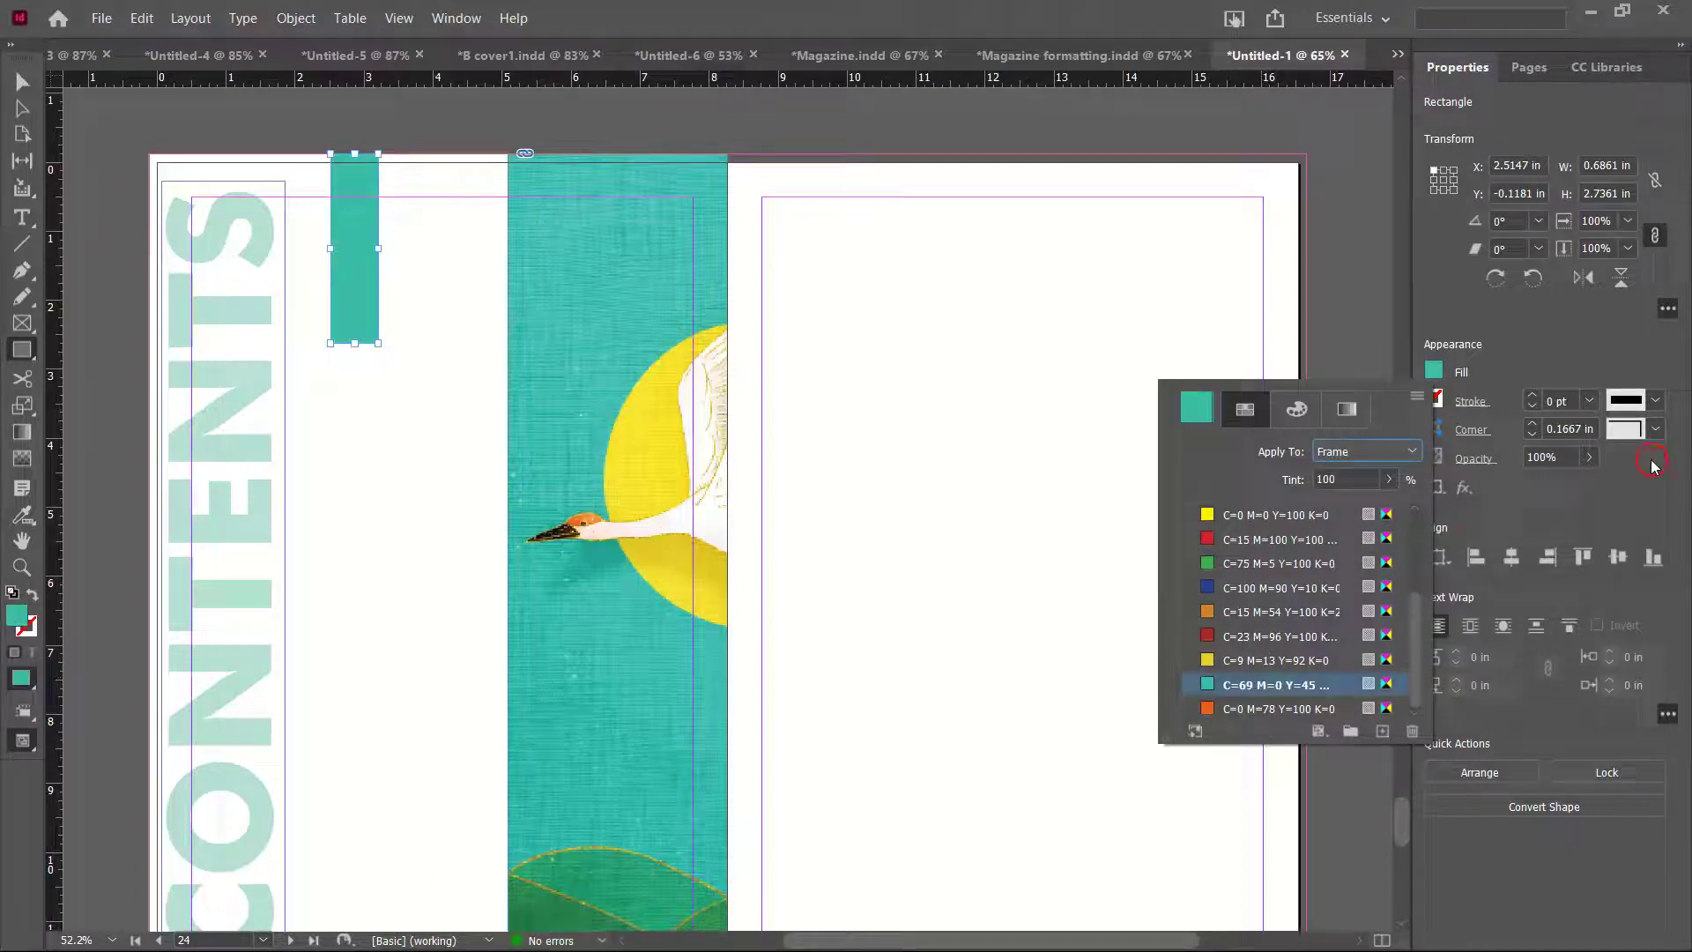
Lower the small teal rectangle's opacity to 54% and deselect it
left_click(1592, 457)
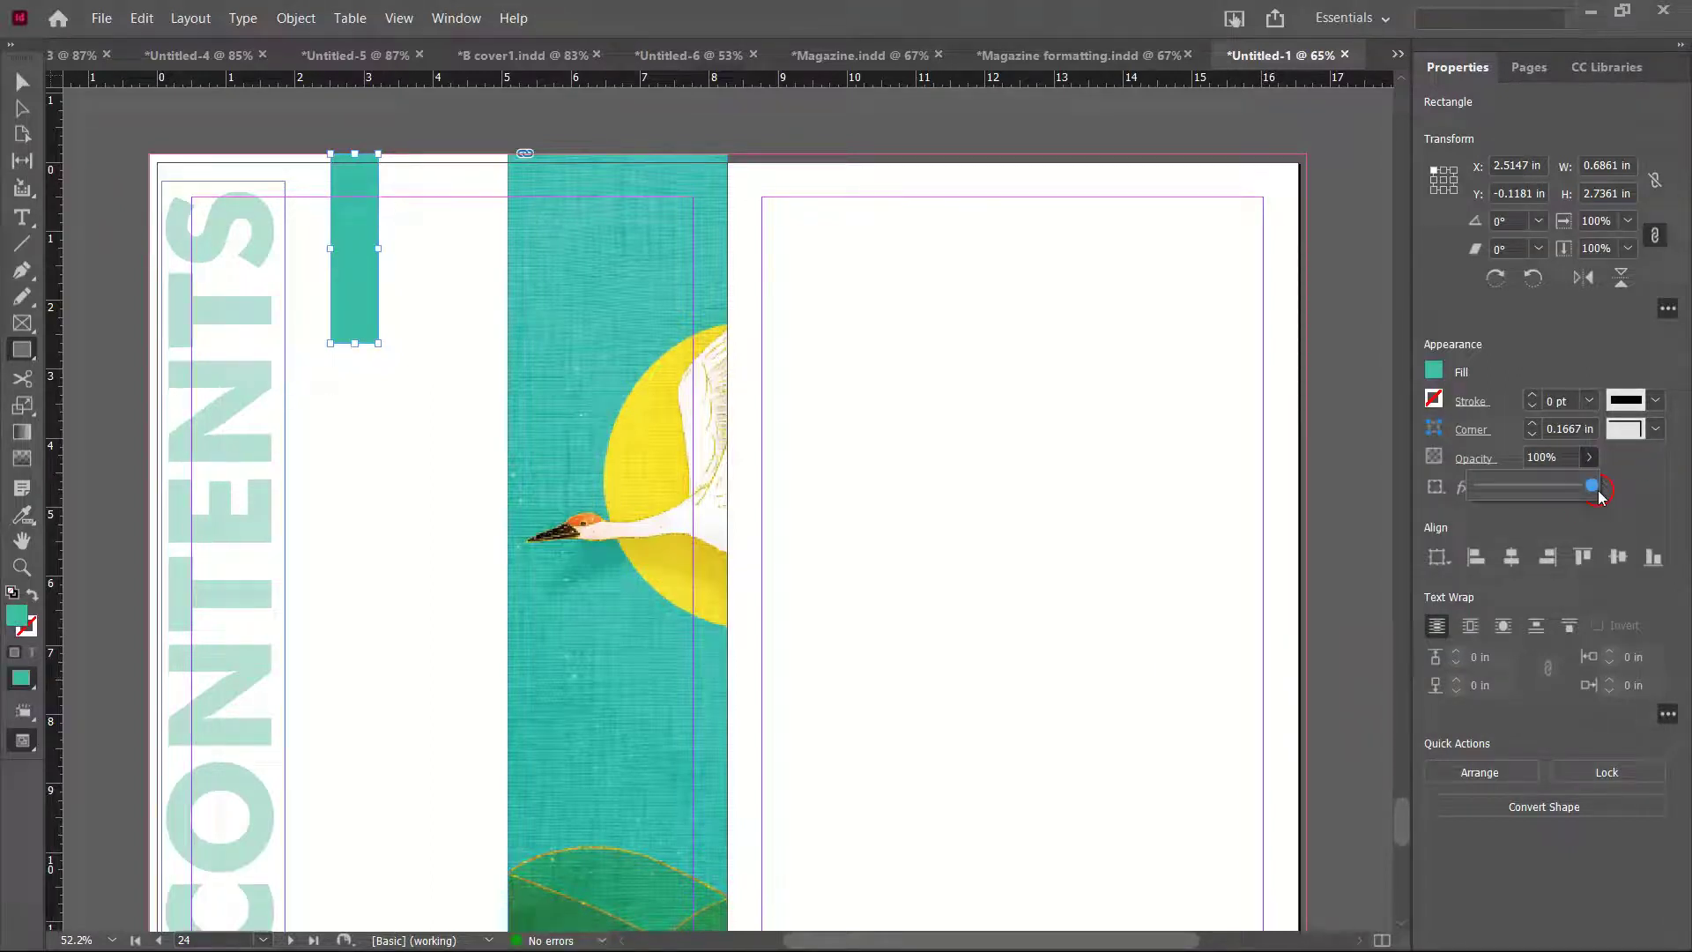
left_click_drag(1593, 487, 1541, 494)
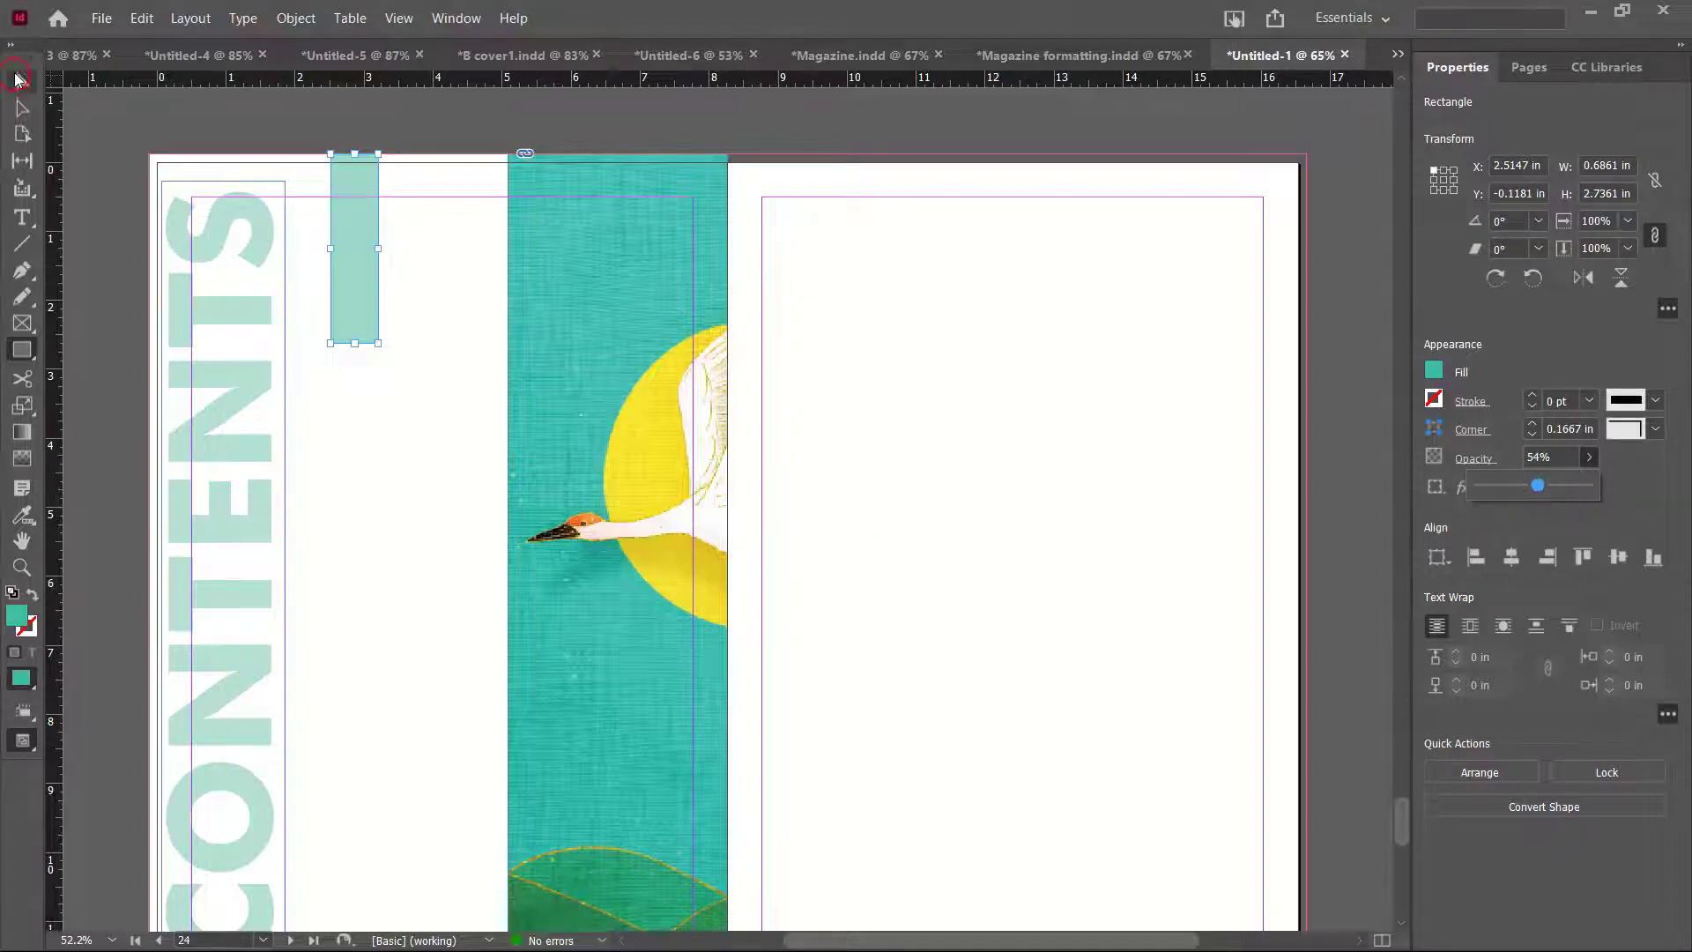
left_click(104, 145)
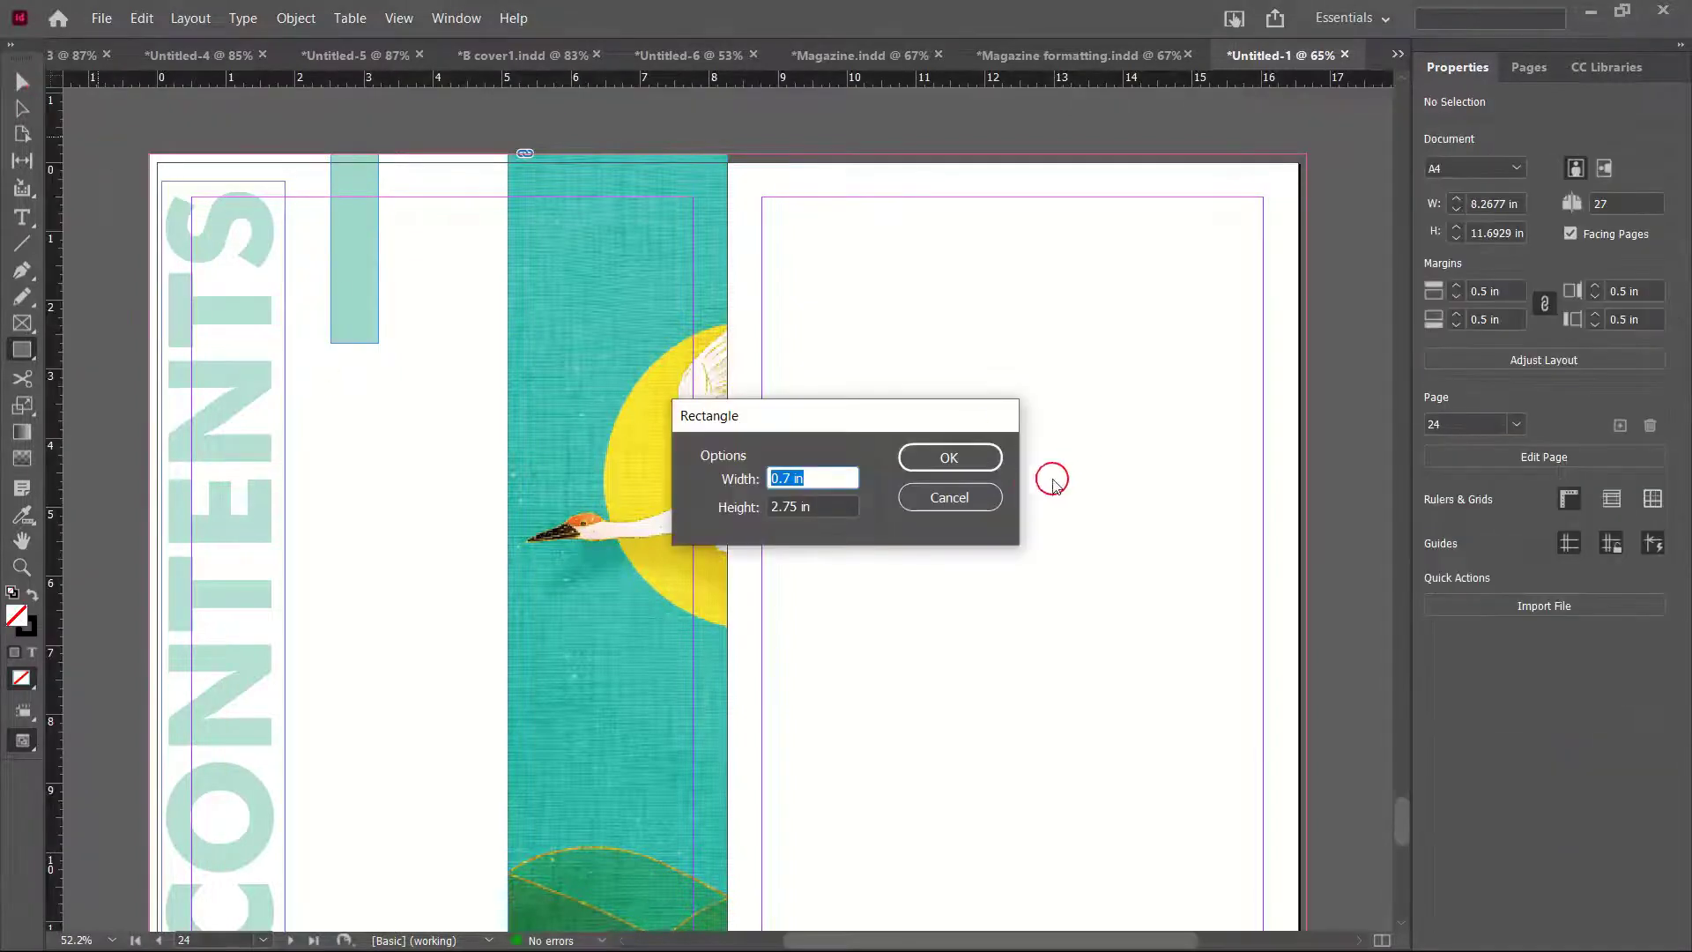
Dismiss the new rectangle's size options and show the spread in preview without guides or frame edges
left_click(986, 497)
key("v")
scroll(370, 393, "down", 3)
scroll(443, 359, "up", 2)
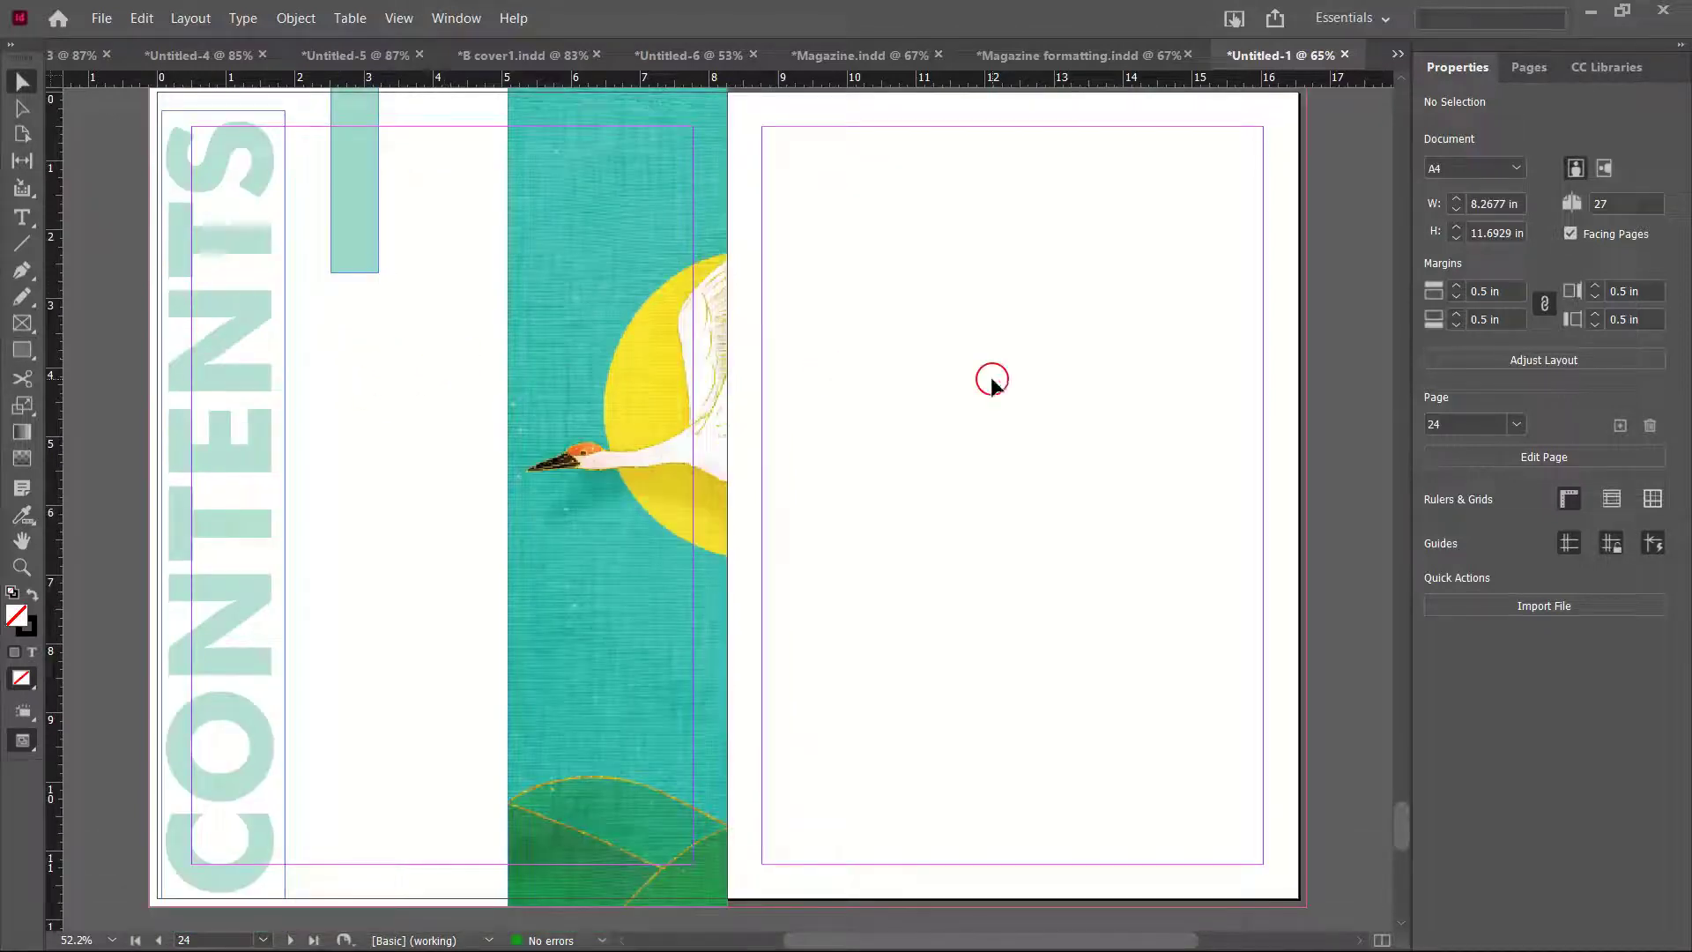
left_click(992, 385)
key("w")
scroll(936, 369, "up", 2)
scroll(936, 368, "down", 2)
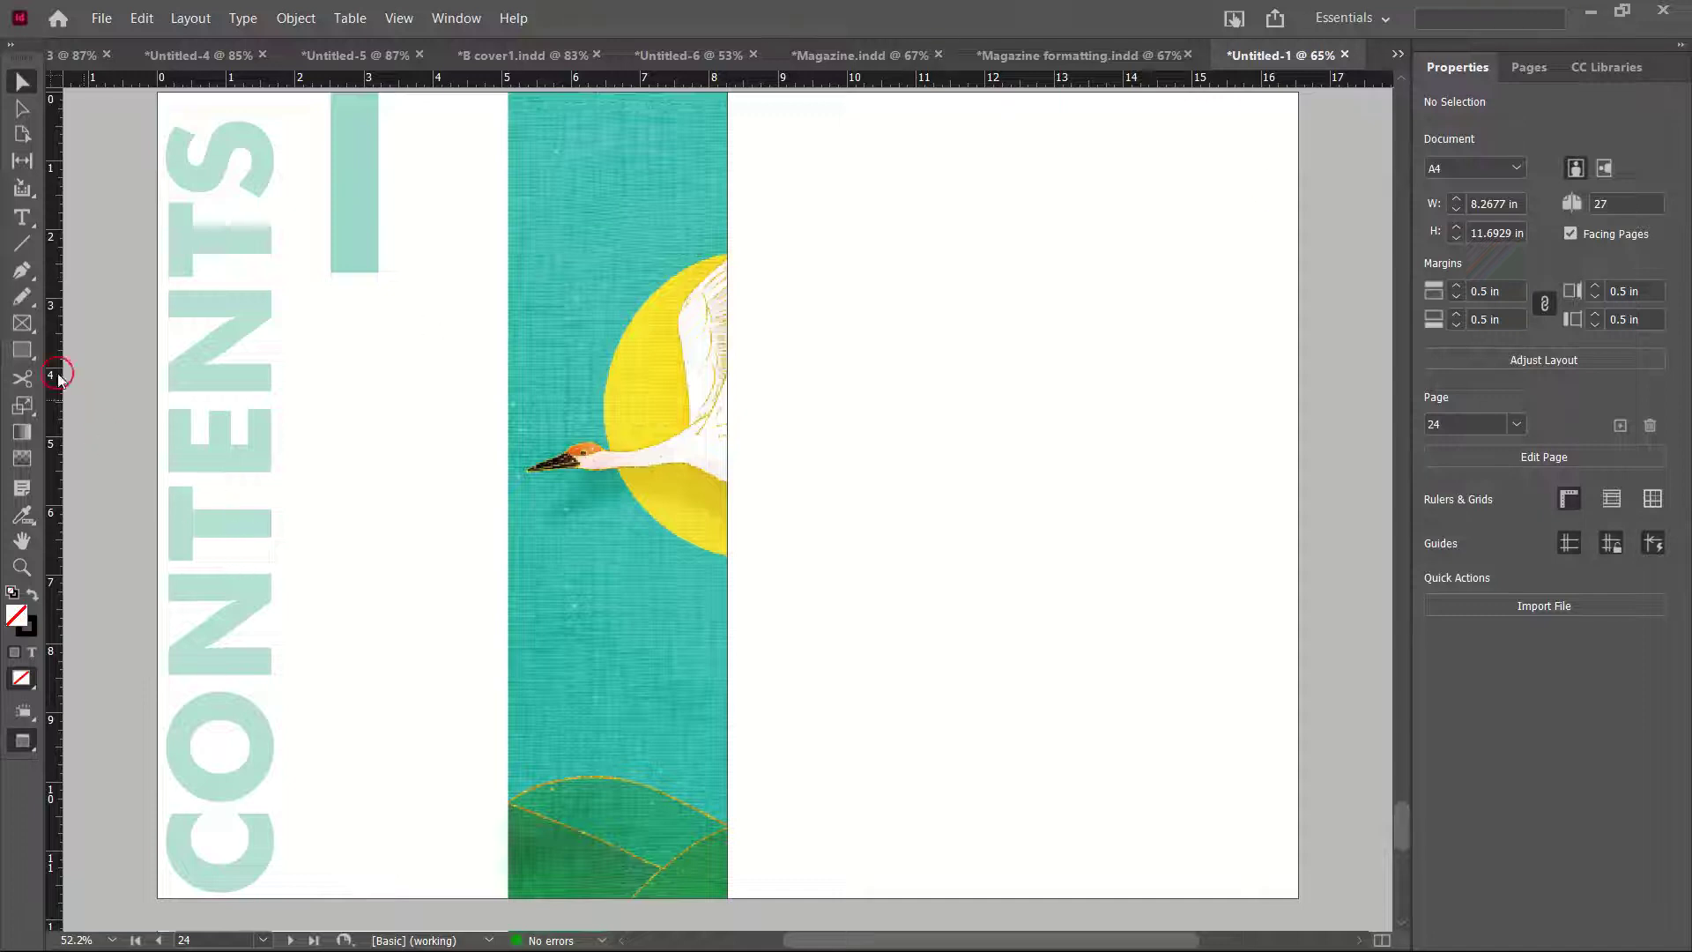
Create a text frame about 1.64 by 1.79 in on page 25, enter 02 and set the number to 36 pt
left_click(22, 218)
left_click_drag(825, 284, 939, 405)
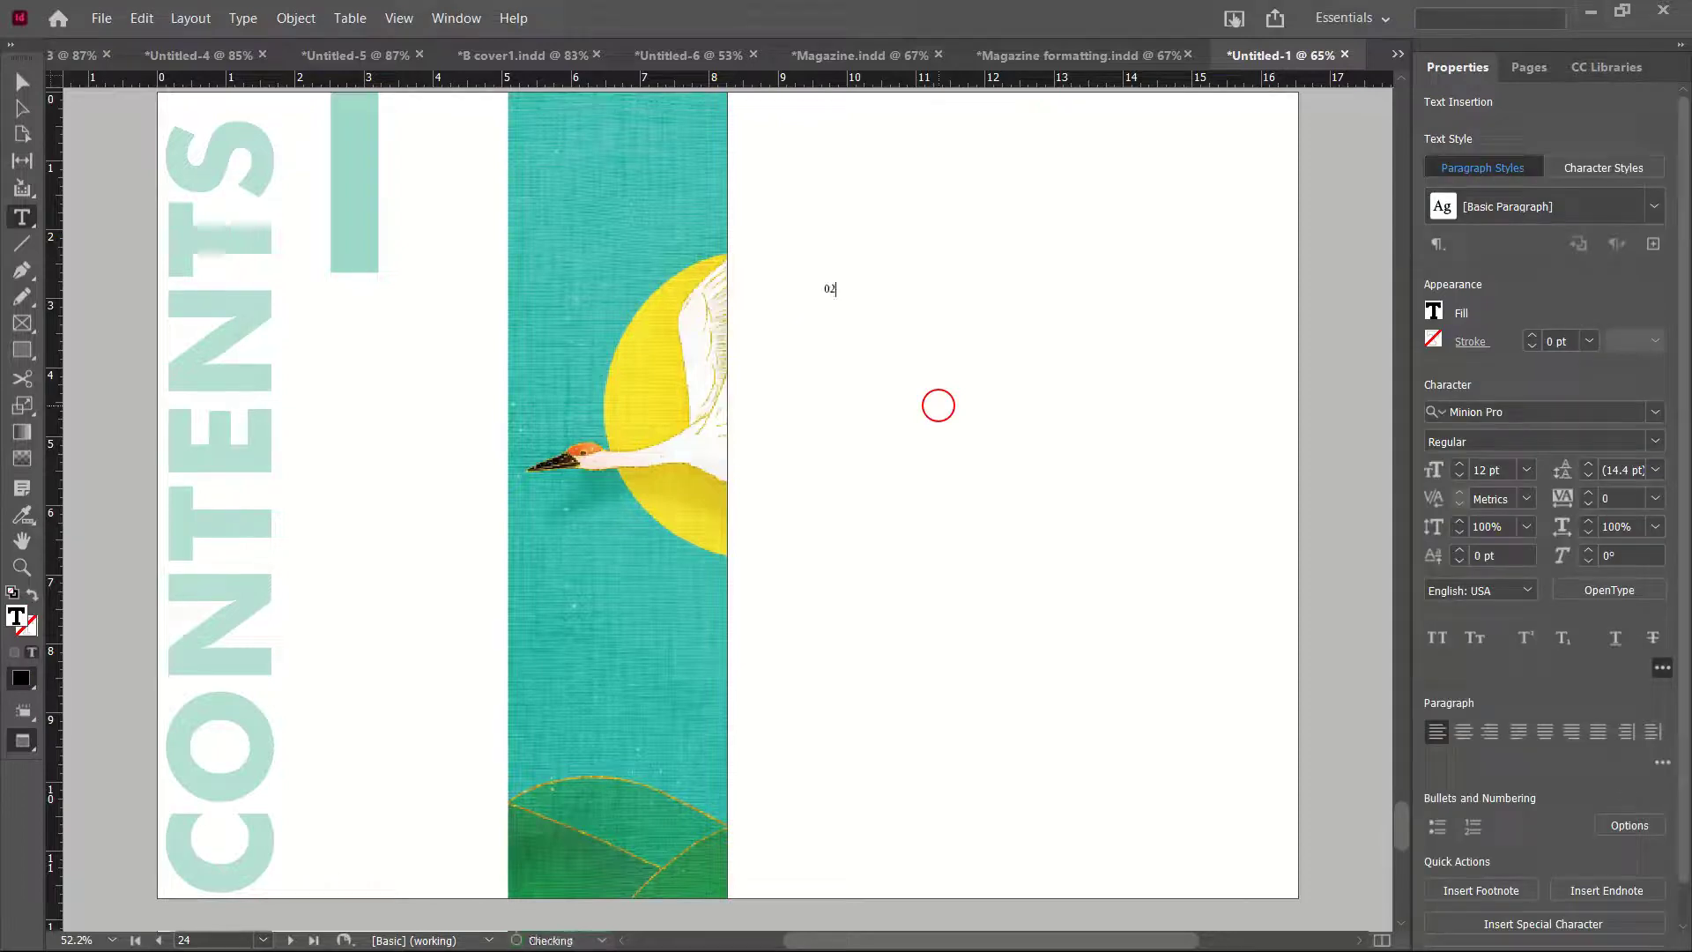
key("ctrl+a")
left_click(1520, 472)
left_click(1519, 756)
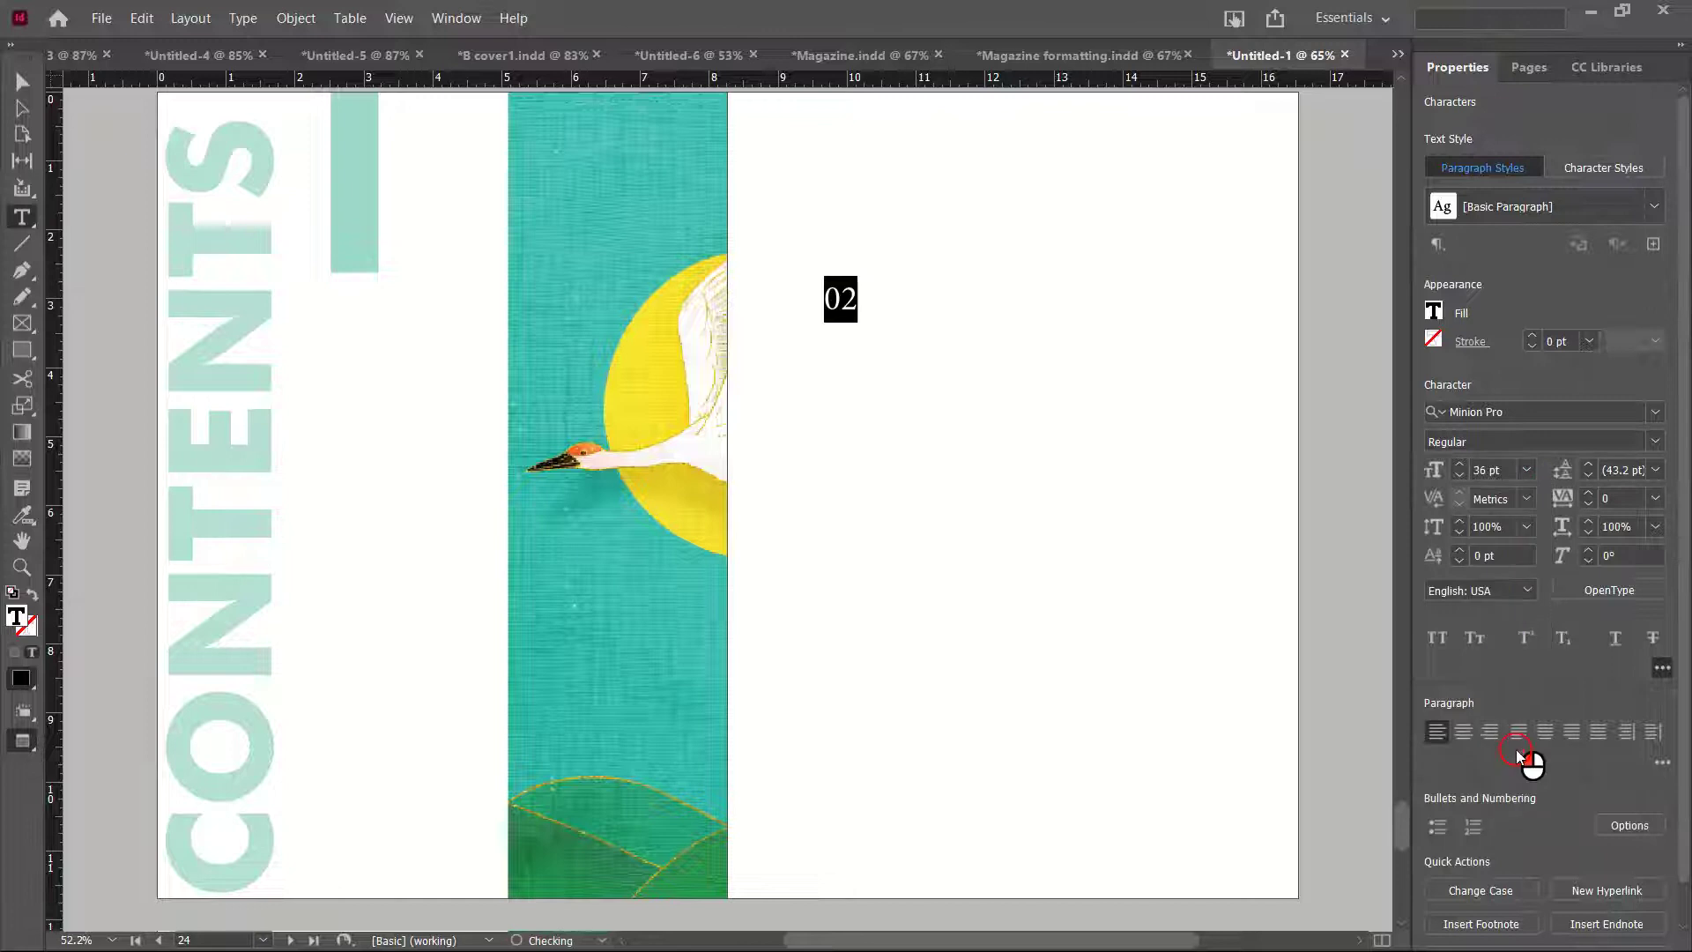
Change the 02 text to Bebas Neue Bold and enlarge it to 45 pt
left_click(1532, 413)
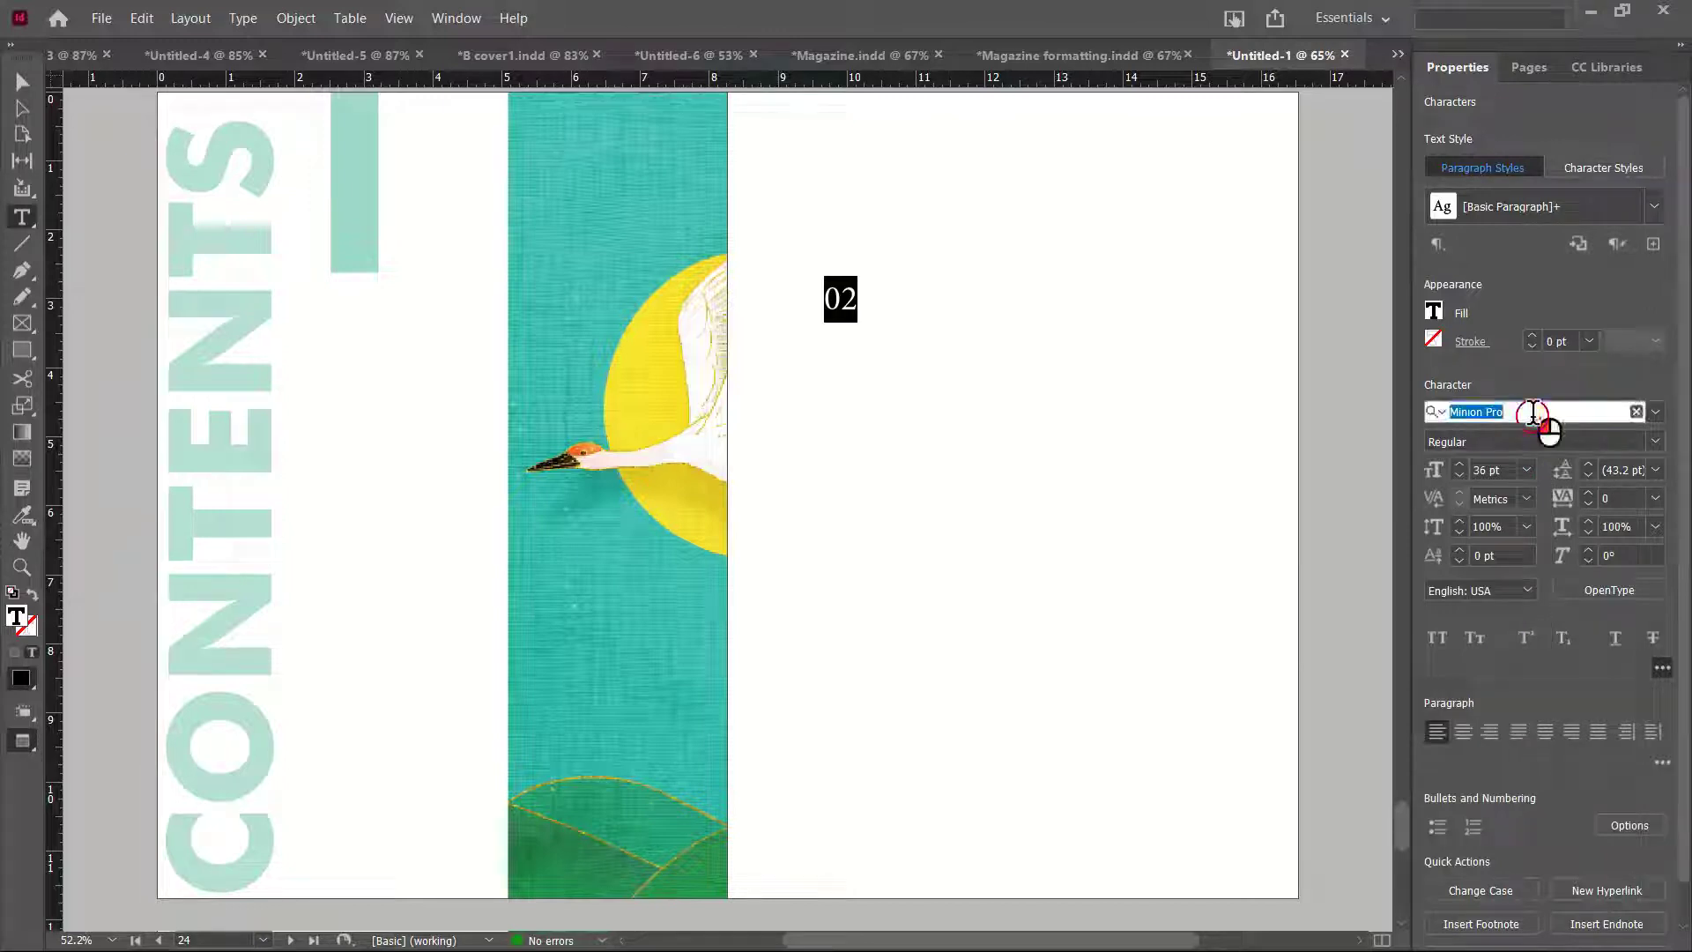
type("bebas")
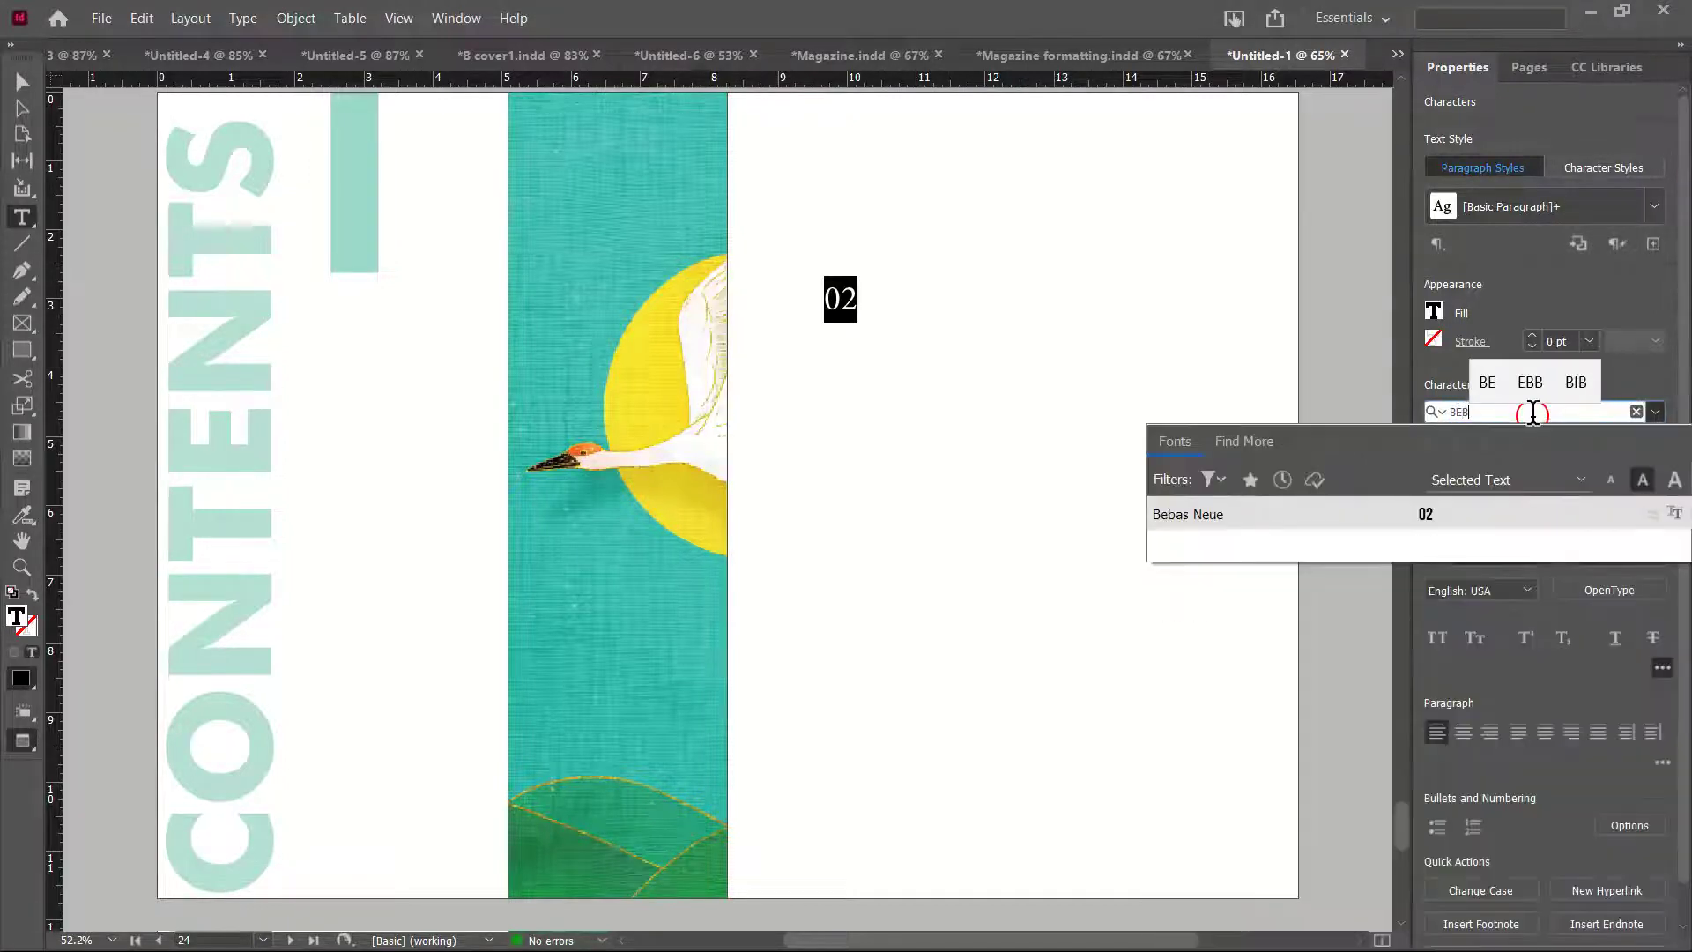
key("Return")
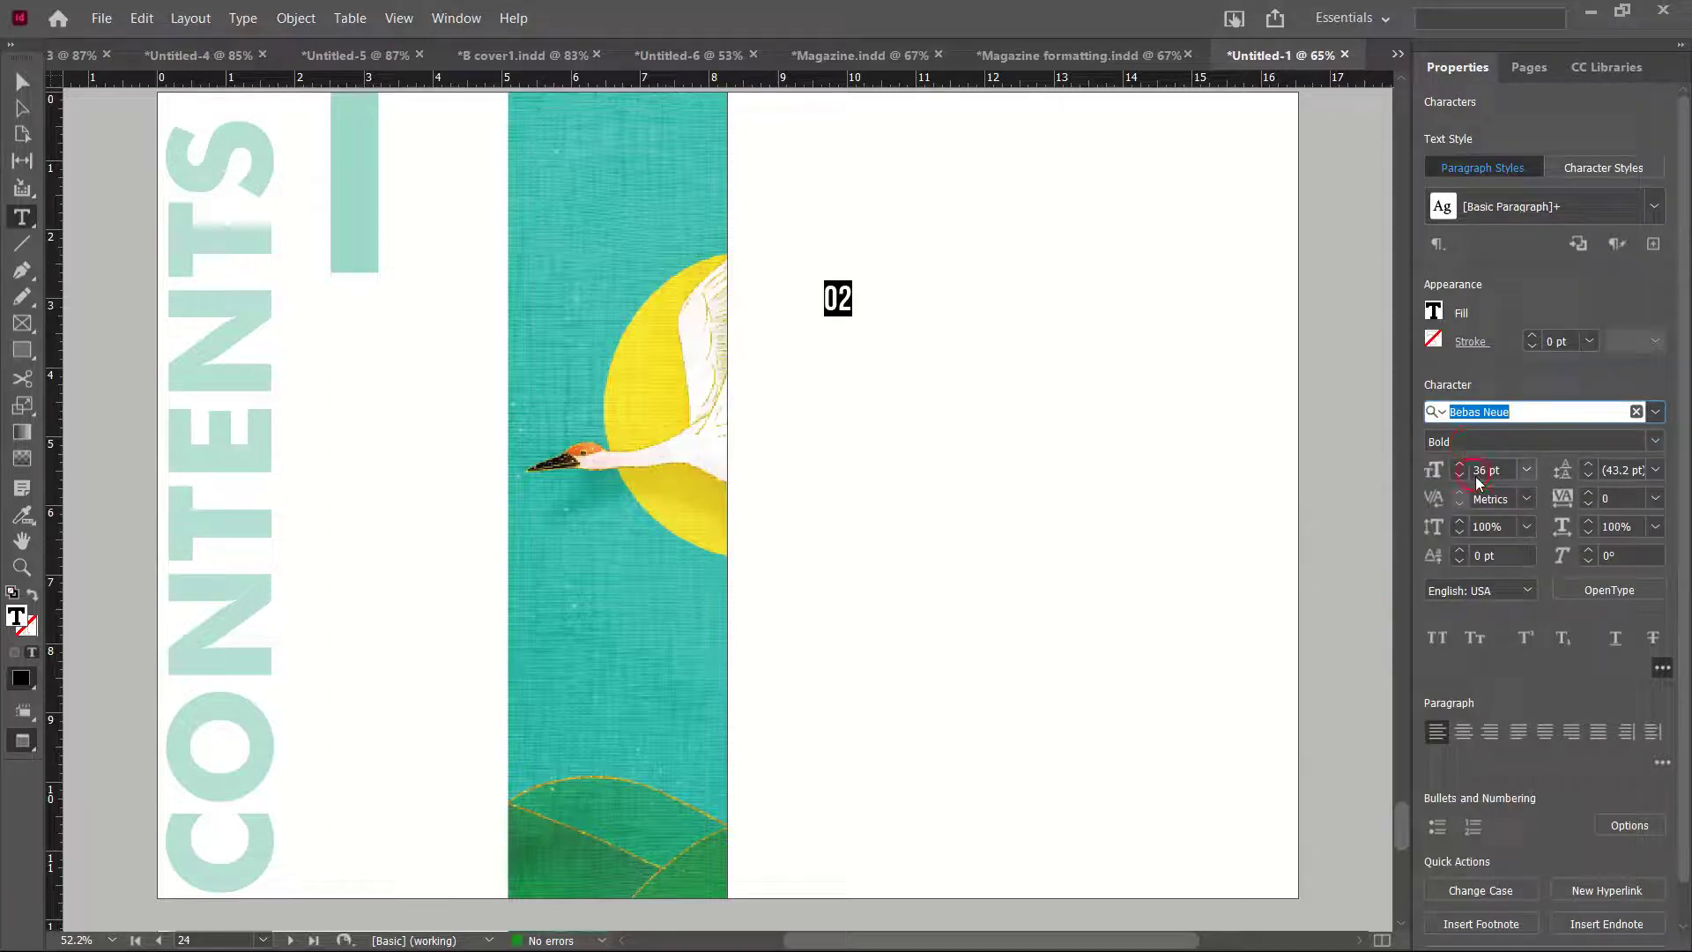
left_click(1459, 465)
left_click(1460, 464)
left_click(1460, 464)
left_click(1460, 464)
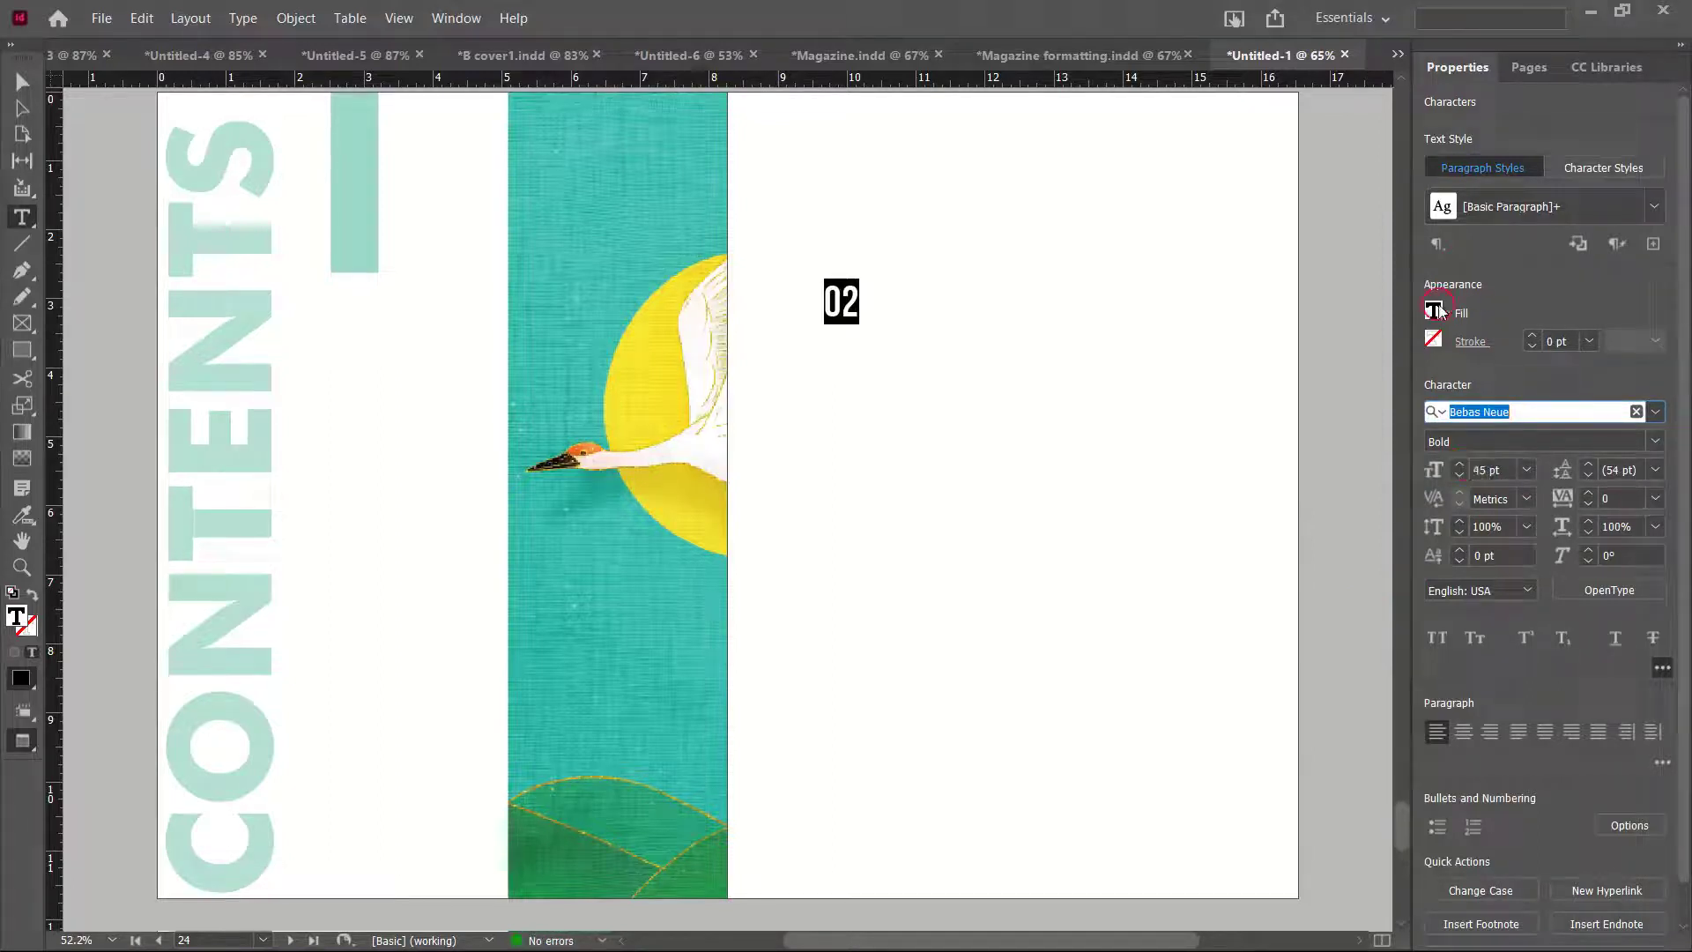
Sample the yellow of the crane image's sun with the Color Theme tool and apply it to the 02 text
left_click(22, 82)
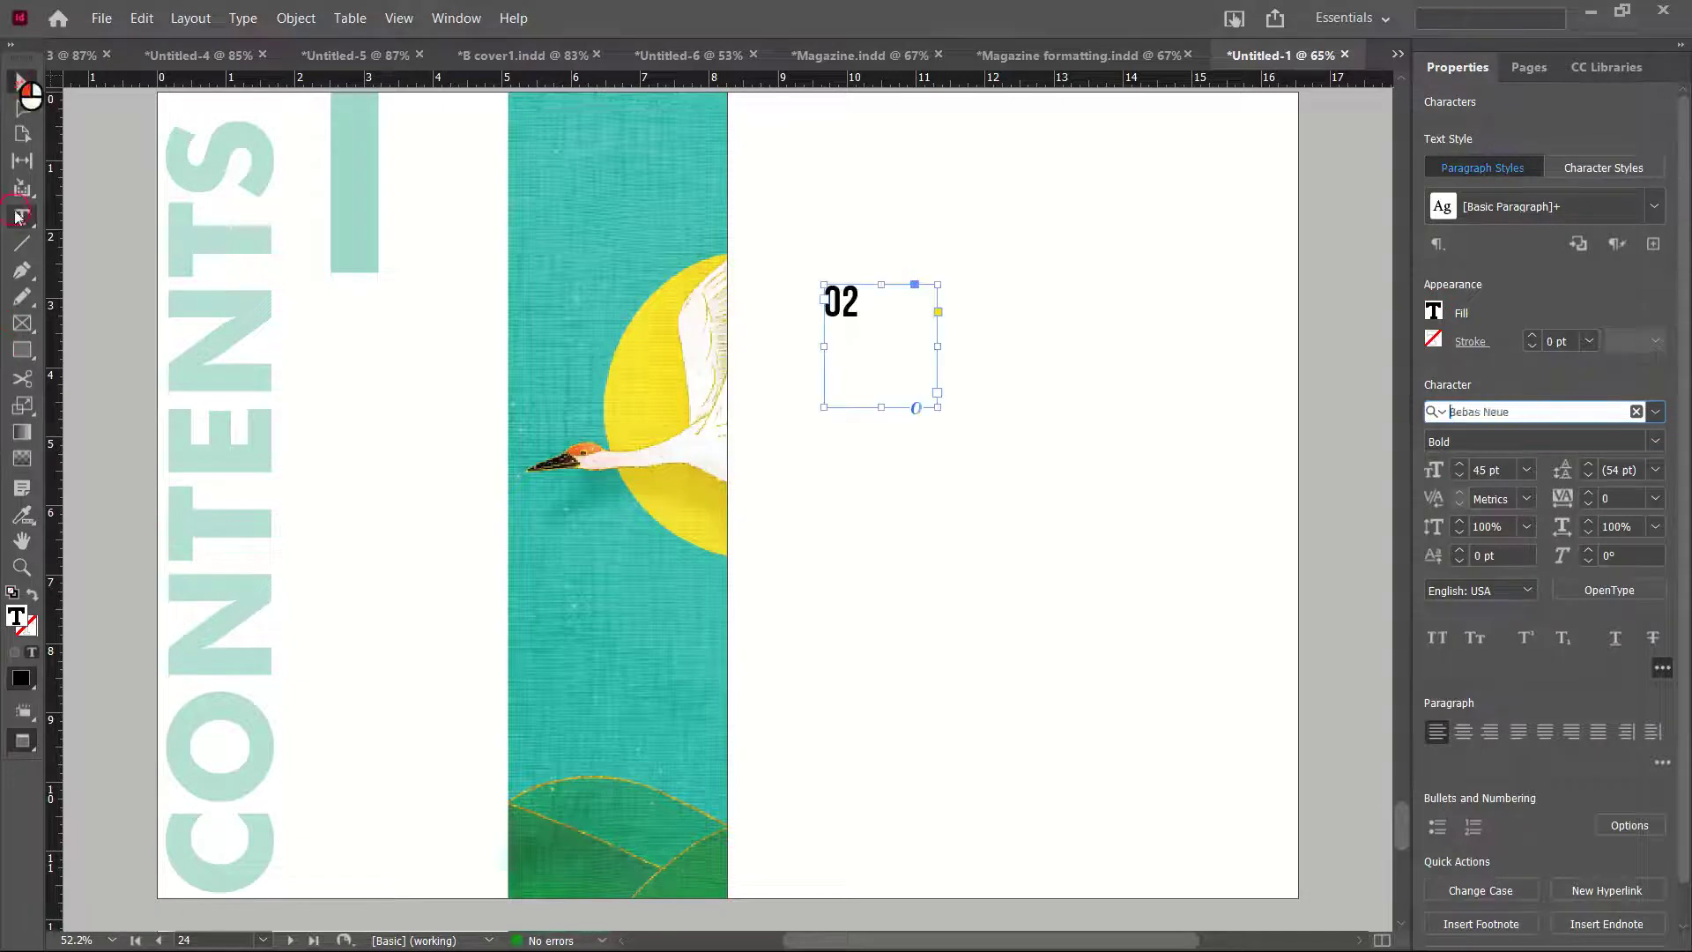
left_click(22, 515)
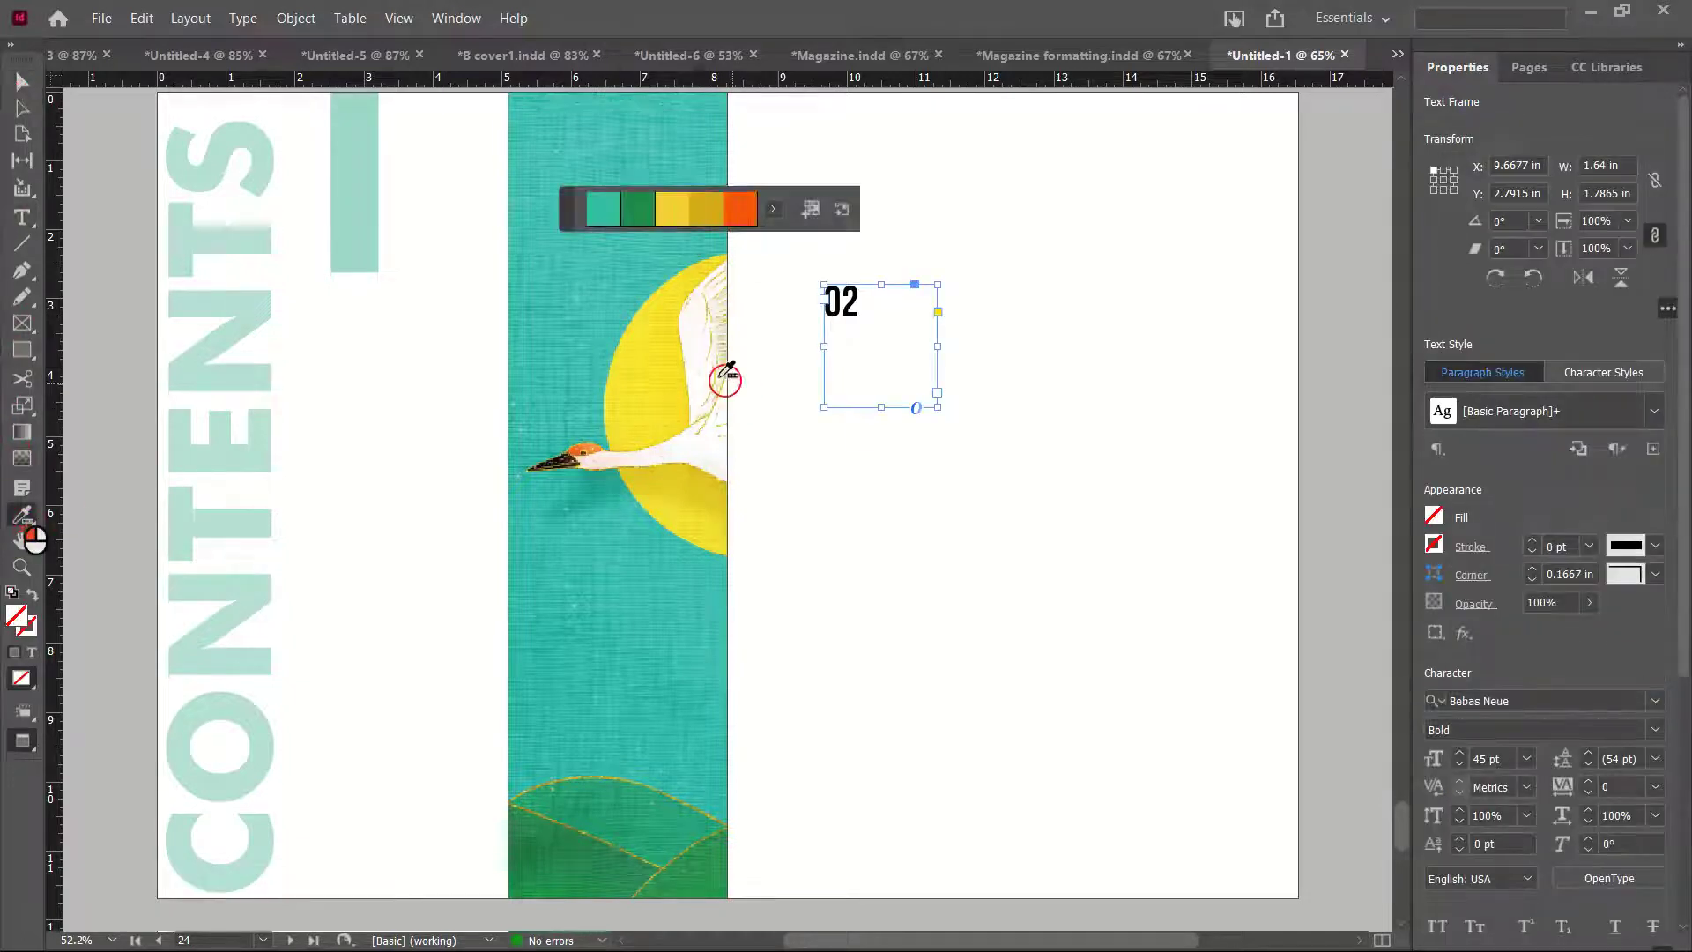
left_click(642, 353)
left_click(705, 209)
scroll(968, 408, "up", 7)
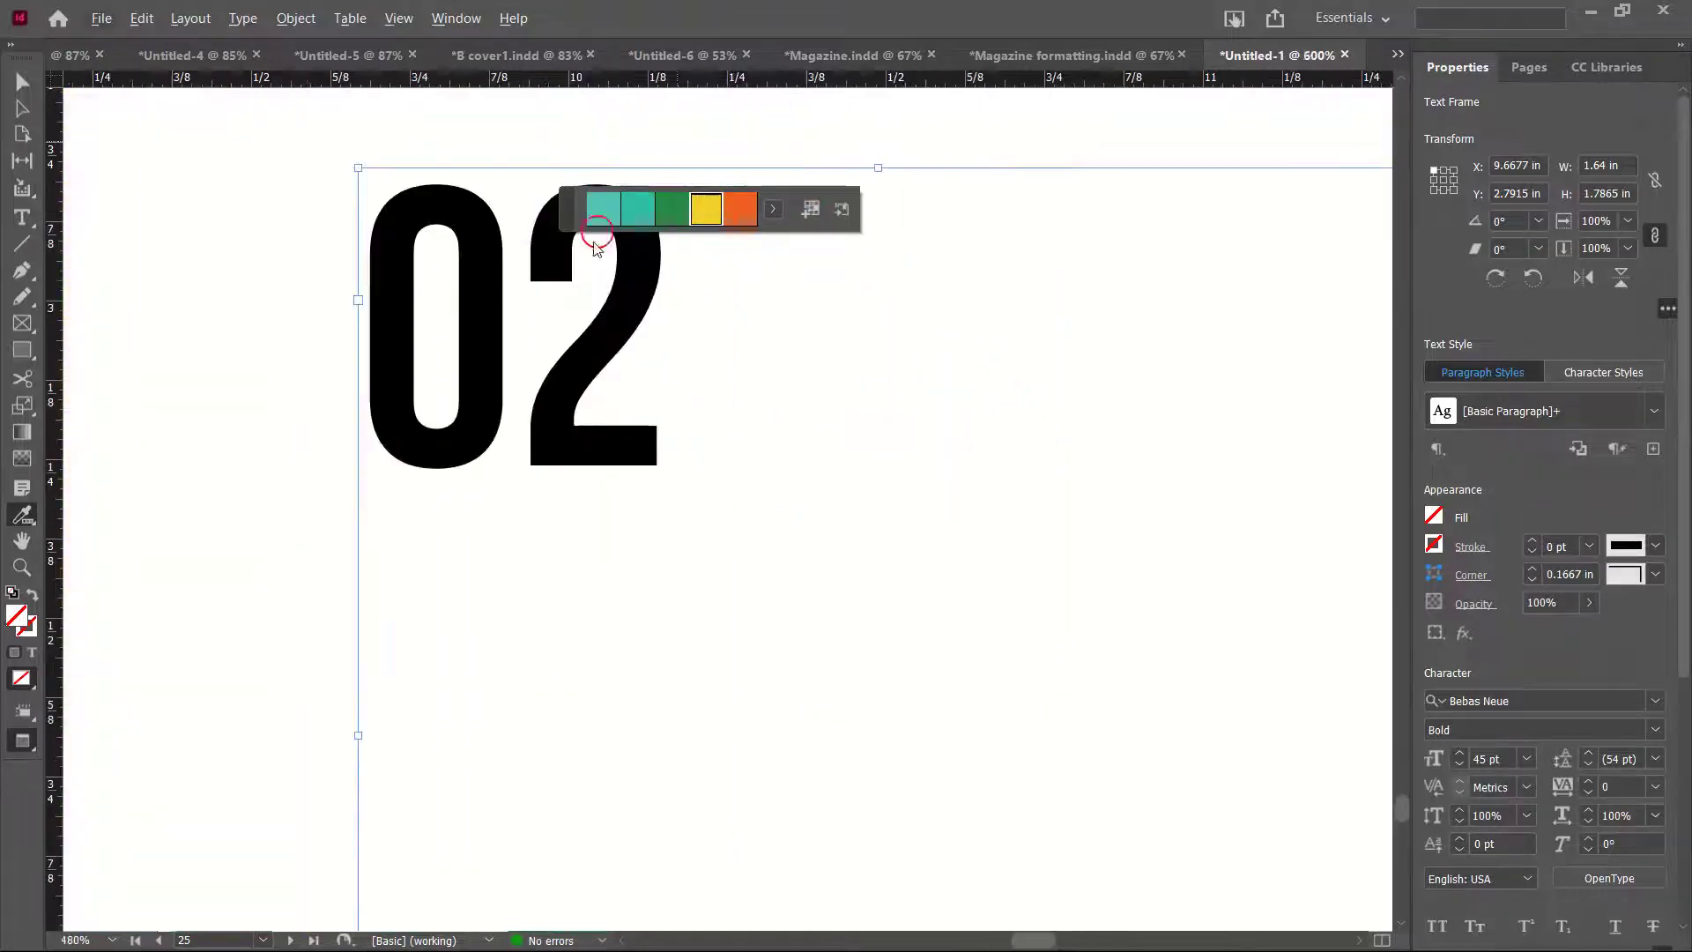
left_click(573, 388)
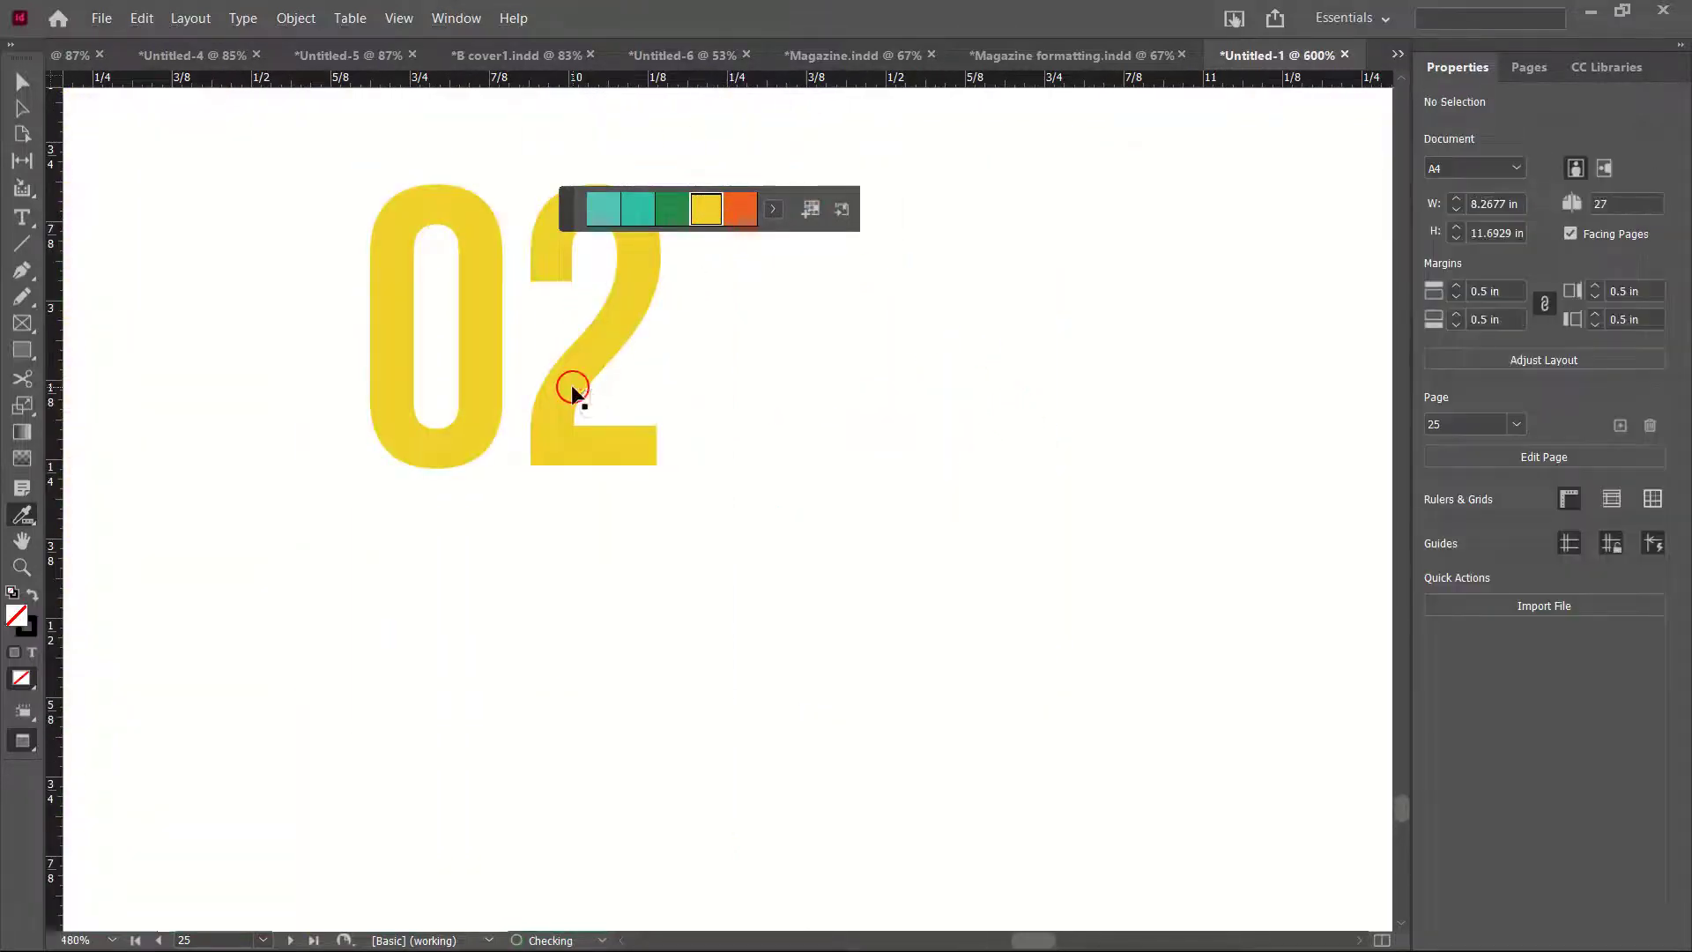
key("ctrl+alt+0")
left_click(22, 82)
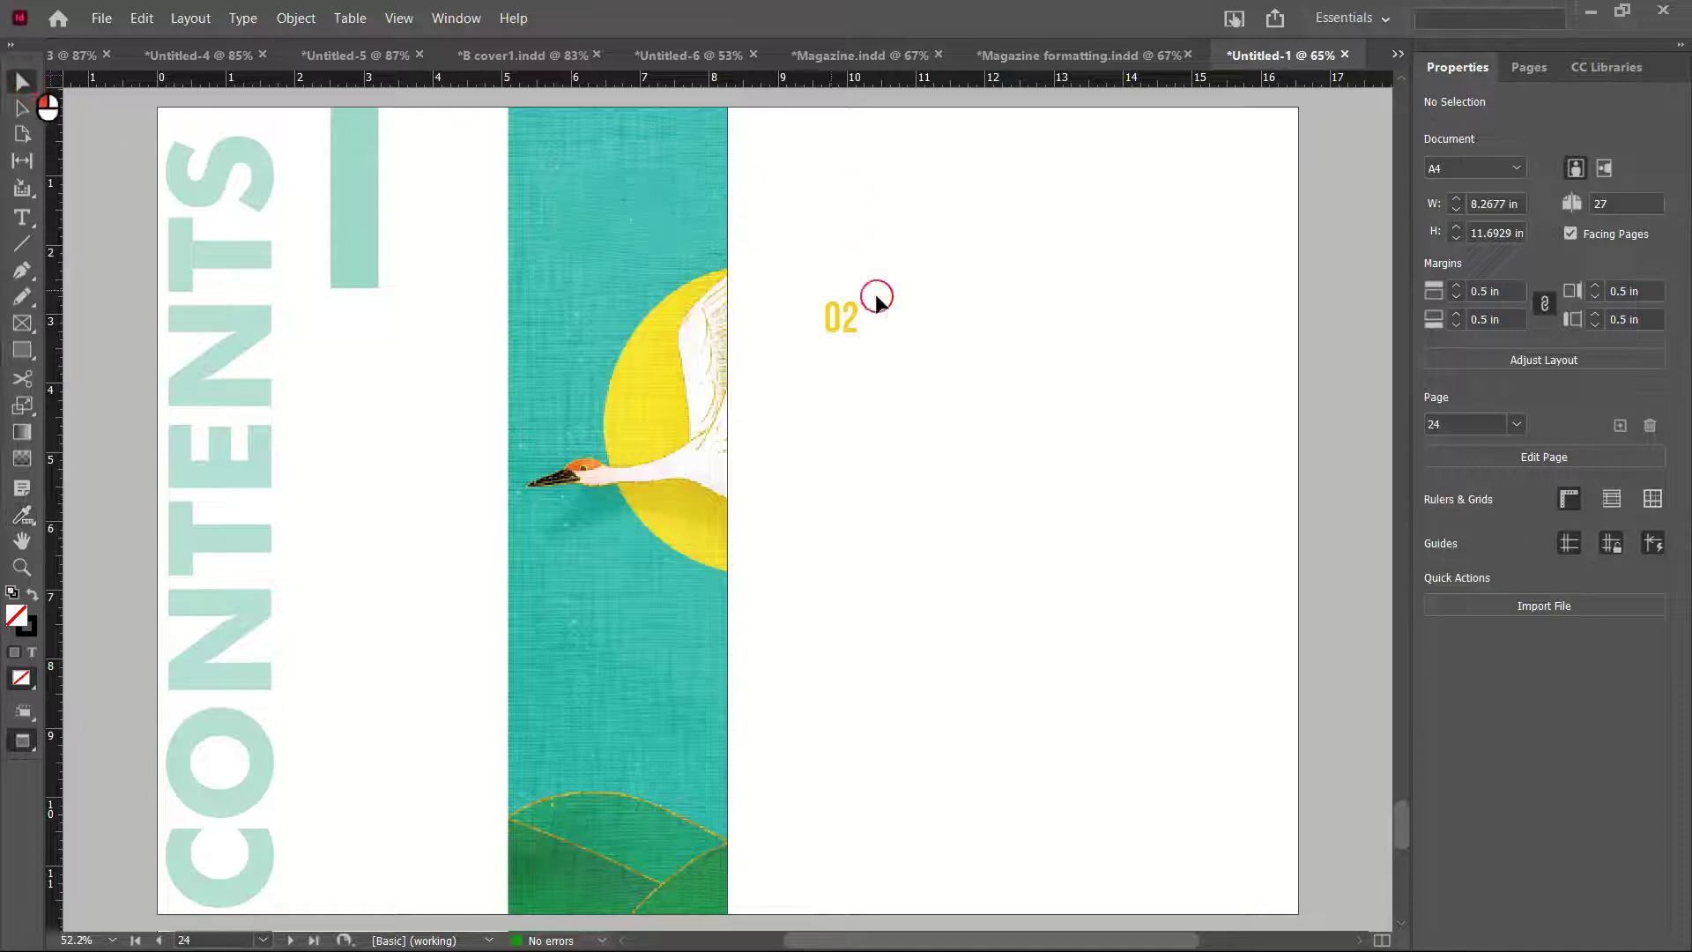
Shrink the 02 frame to about 0.66 by 0.6 in and move it to page 24 below the small teal rectangle
left_click(922, 338)
left_click_drag(937, 361, 870, 363)
left_click_drag(846, 427, 341, 368)
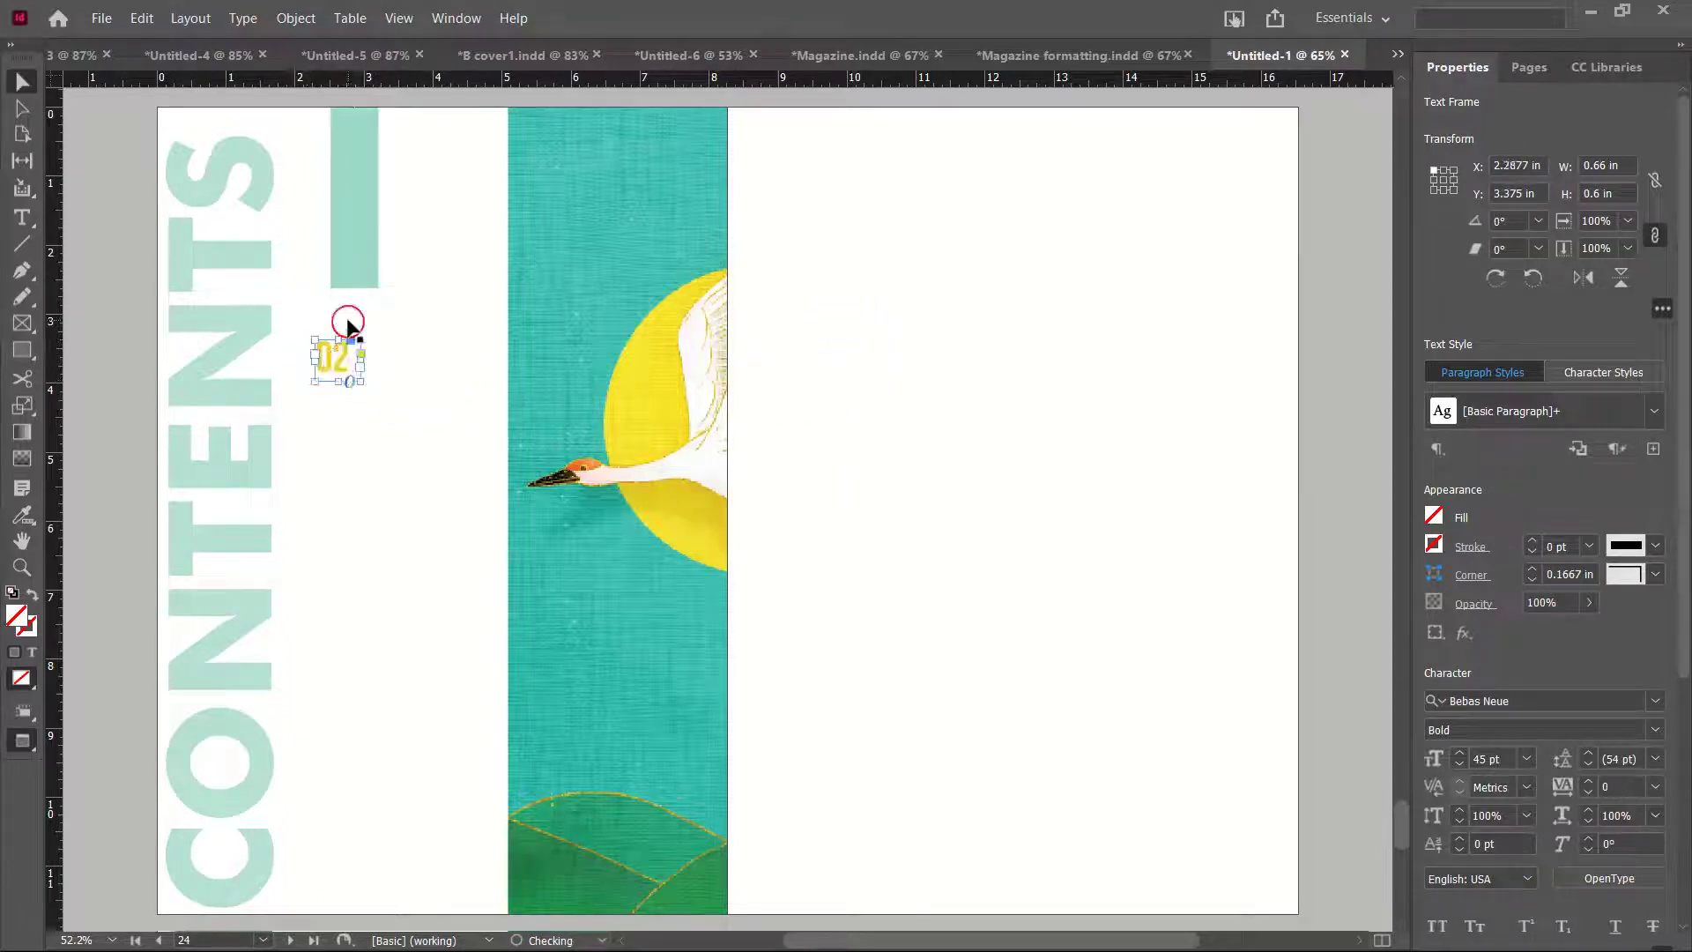
Shift the small teal rectangle closer to CONTENTS and align the 02 frame beneath it at about X 2.26 in, Y 3.31 in
left_click(342, 263)
left_click_drag(342, 263, 326, 268)
left_click_drag(335, 371, 330, 357)
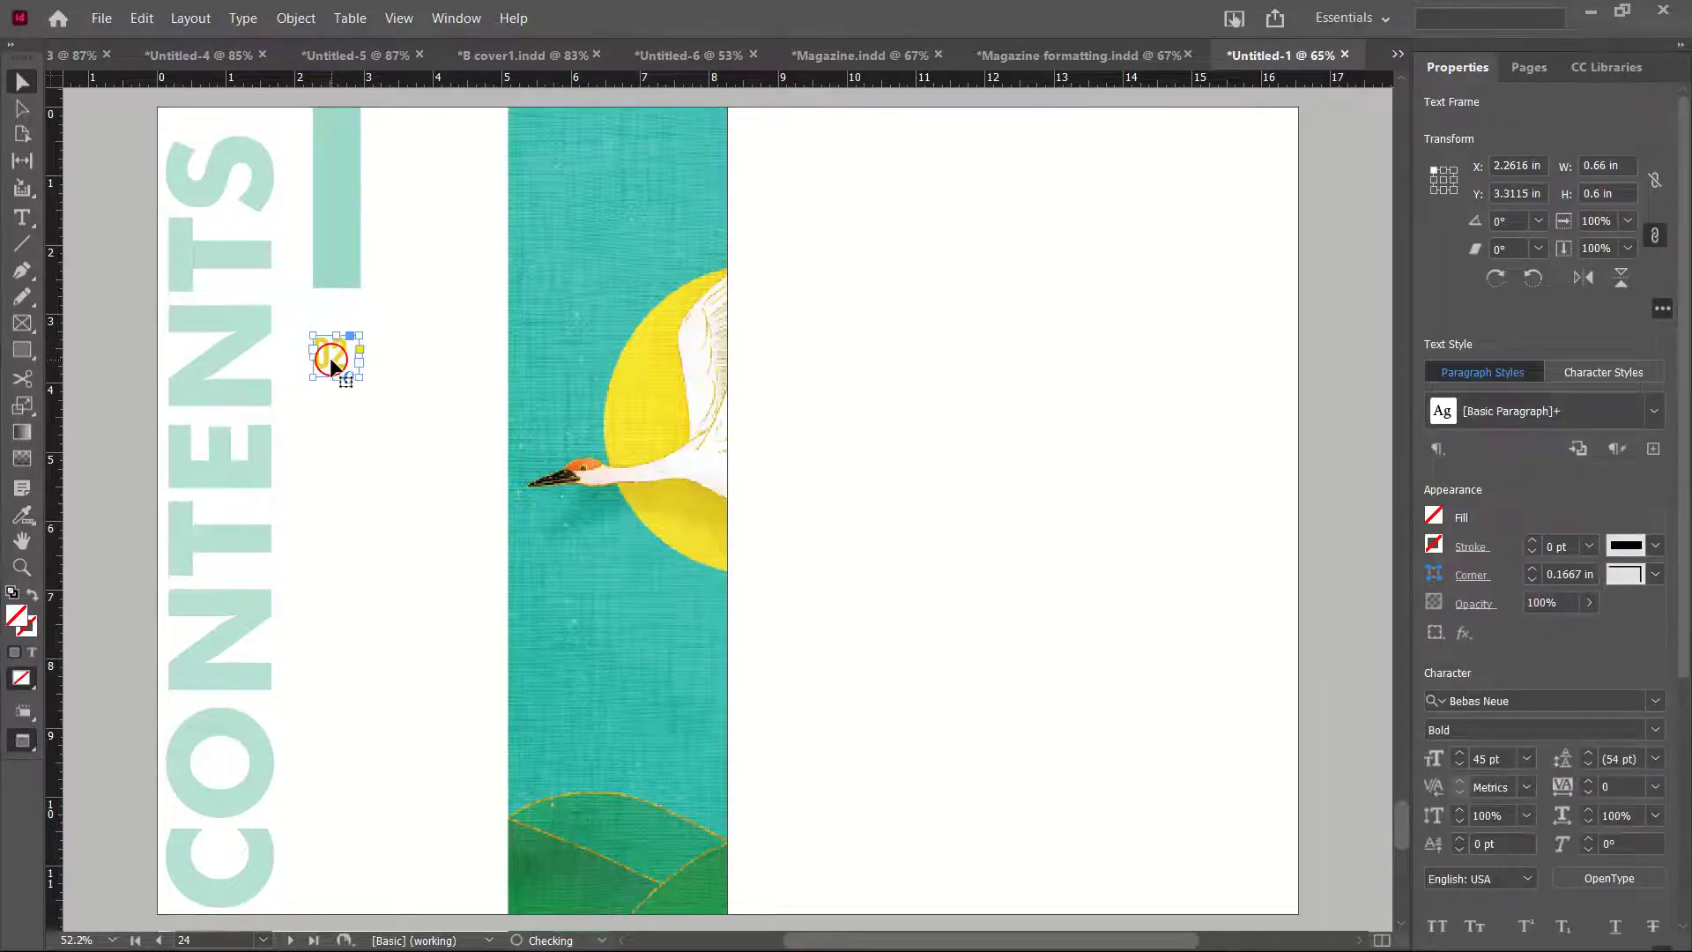
Duplicate the 02 frame down page 24 to build a column of six numbers beside CONTENTS
scroll(330, 357, "down", 2)
left_click_drag(336, 313, 341, 507)
left_click_drag(340, 507, 341, 574)
left_click_drag(341, 575, 333, 674)
Select all six 02 frames, distribute them evenly by their vertical centers and deselect them
left_click(338, 569, "shift")
left_click(336, 494, "shift")
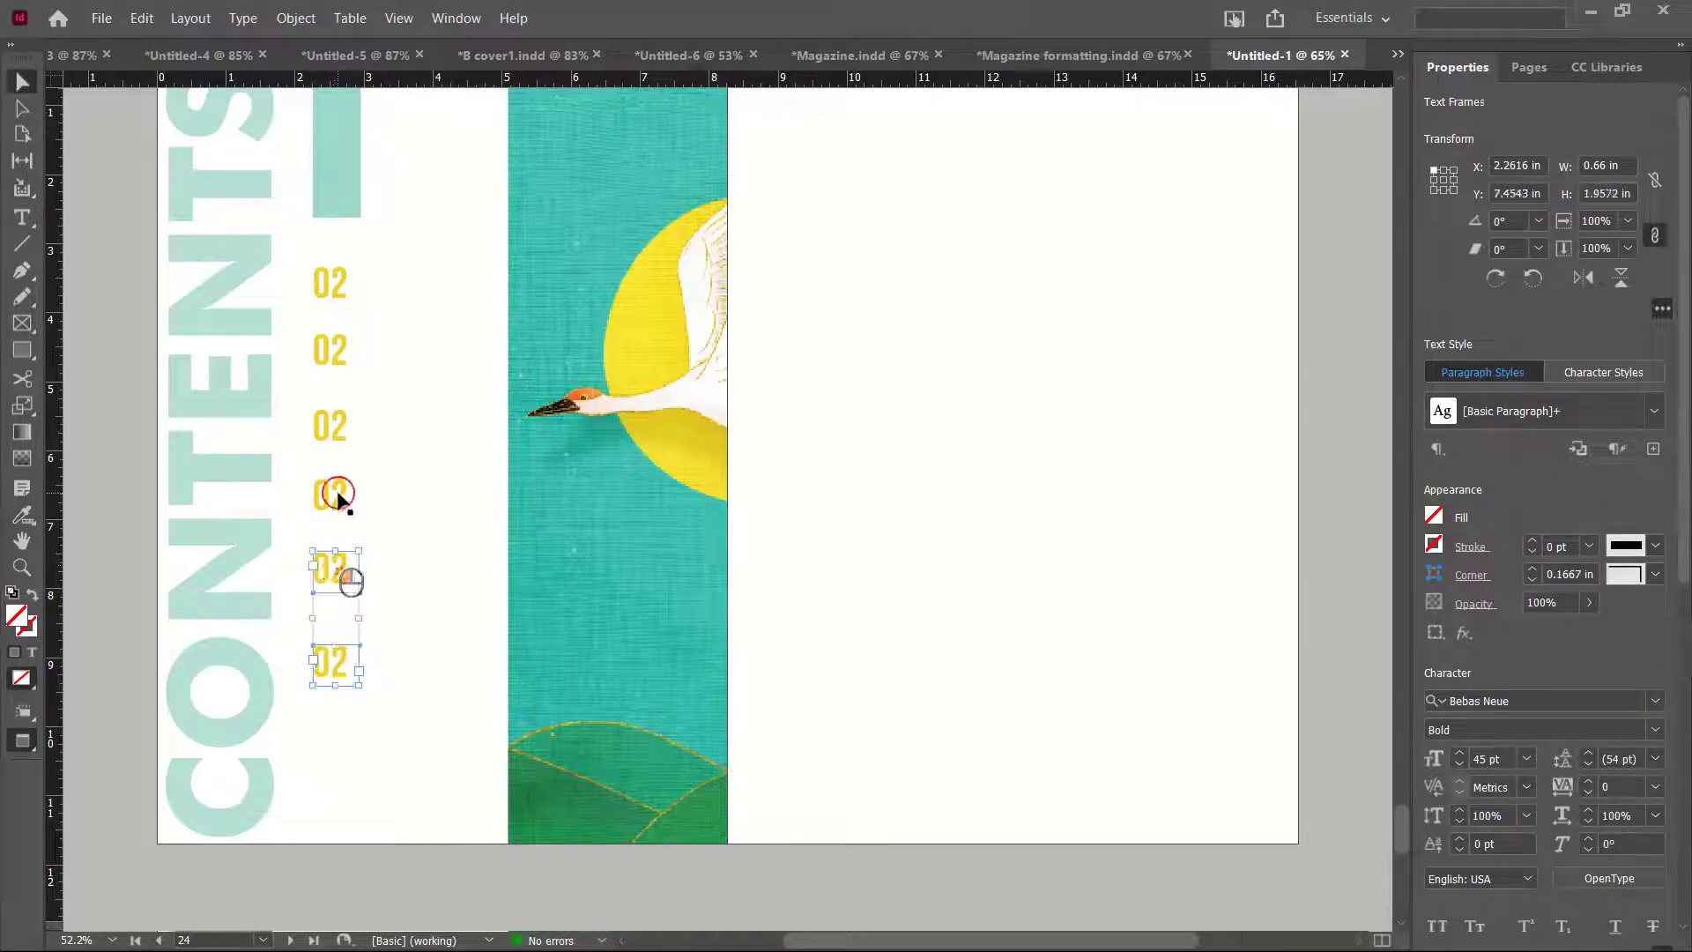
left_click(338, 432, "shift")
left_click(335, 350, "shift")
left_click(338, 287, "shift")
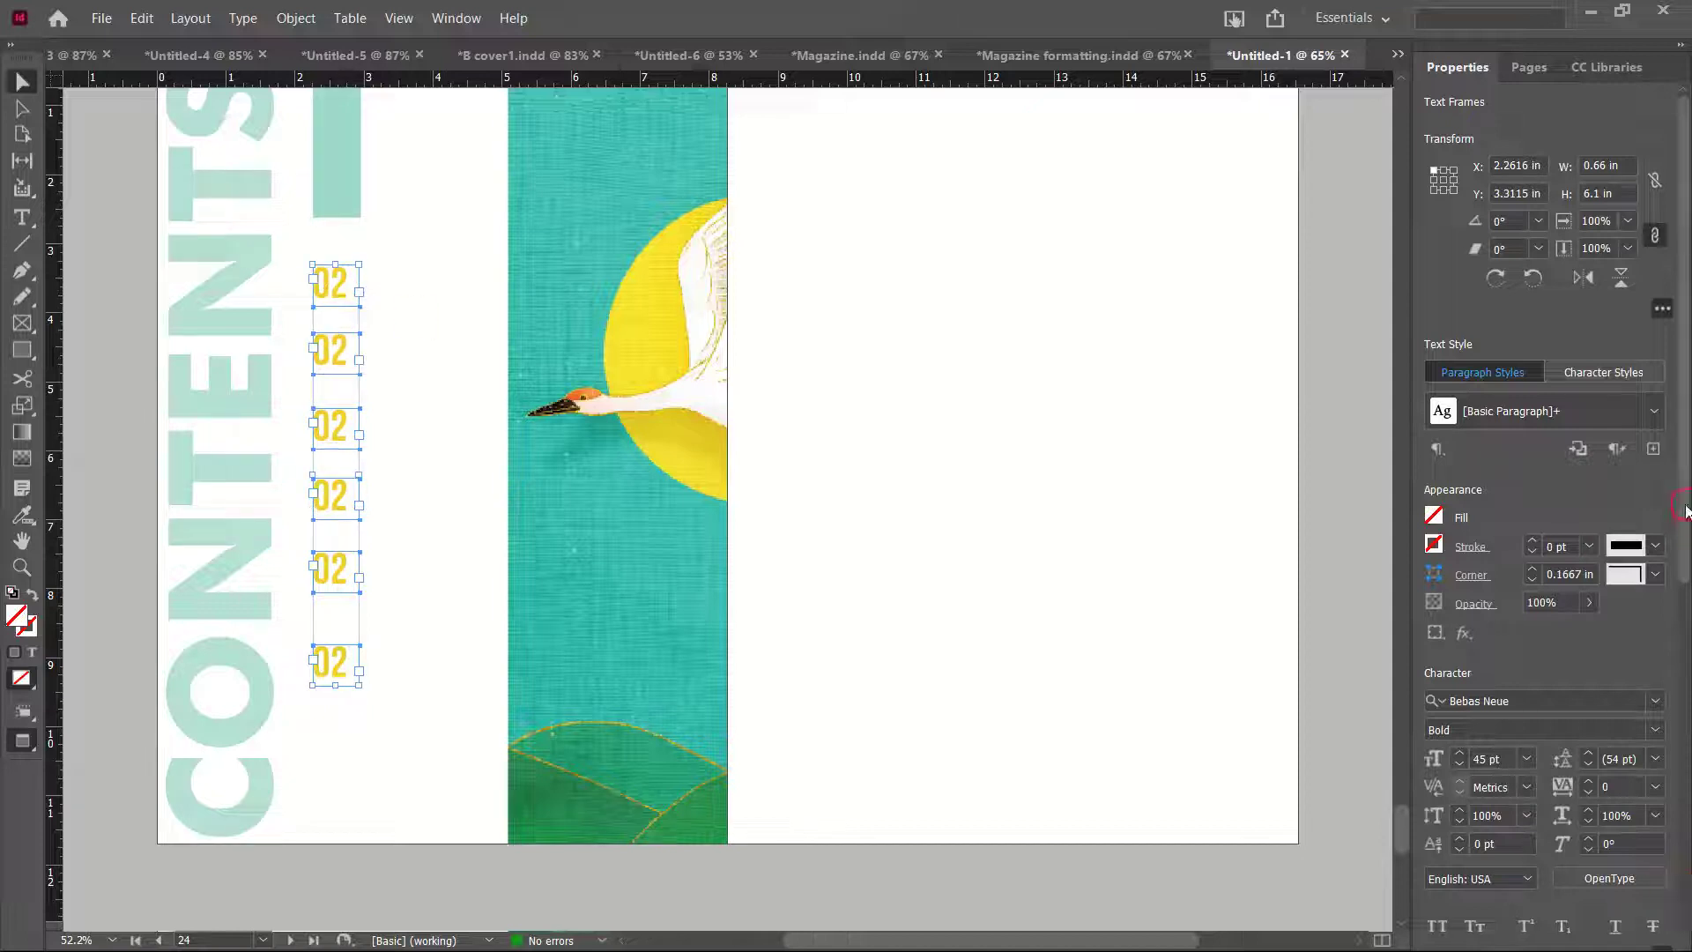
scroll(1580, 512, "down", 5)
left_click(1493, 661)
left_click(1438, 719)
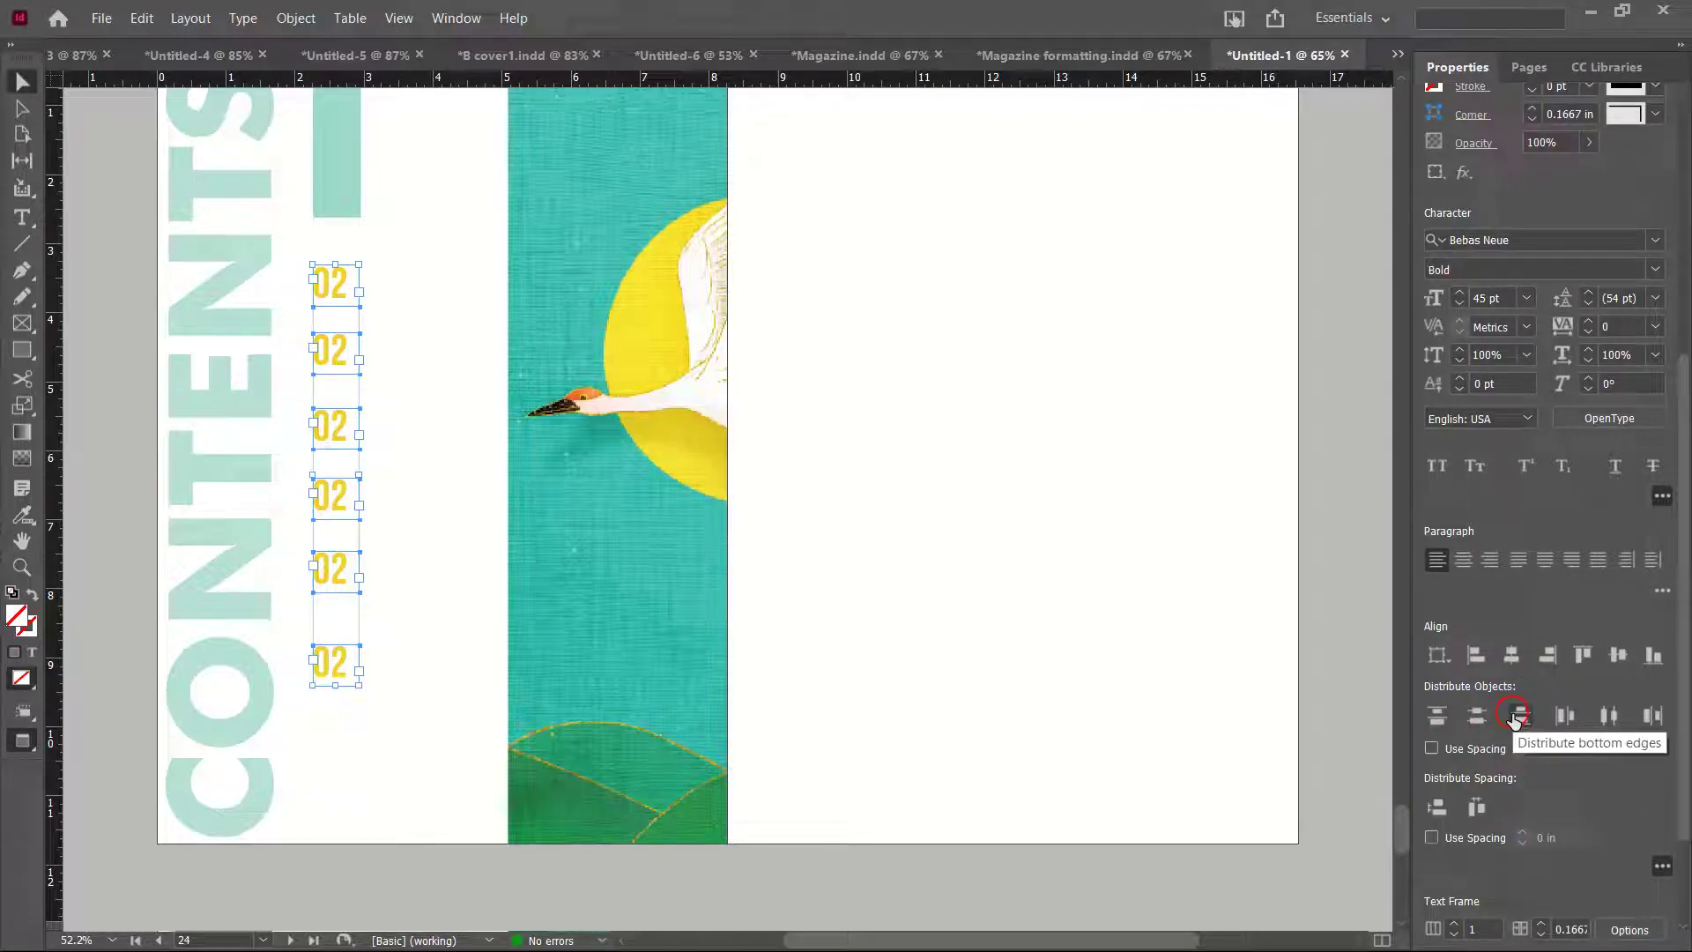
left_click(1478, 716)
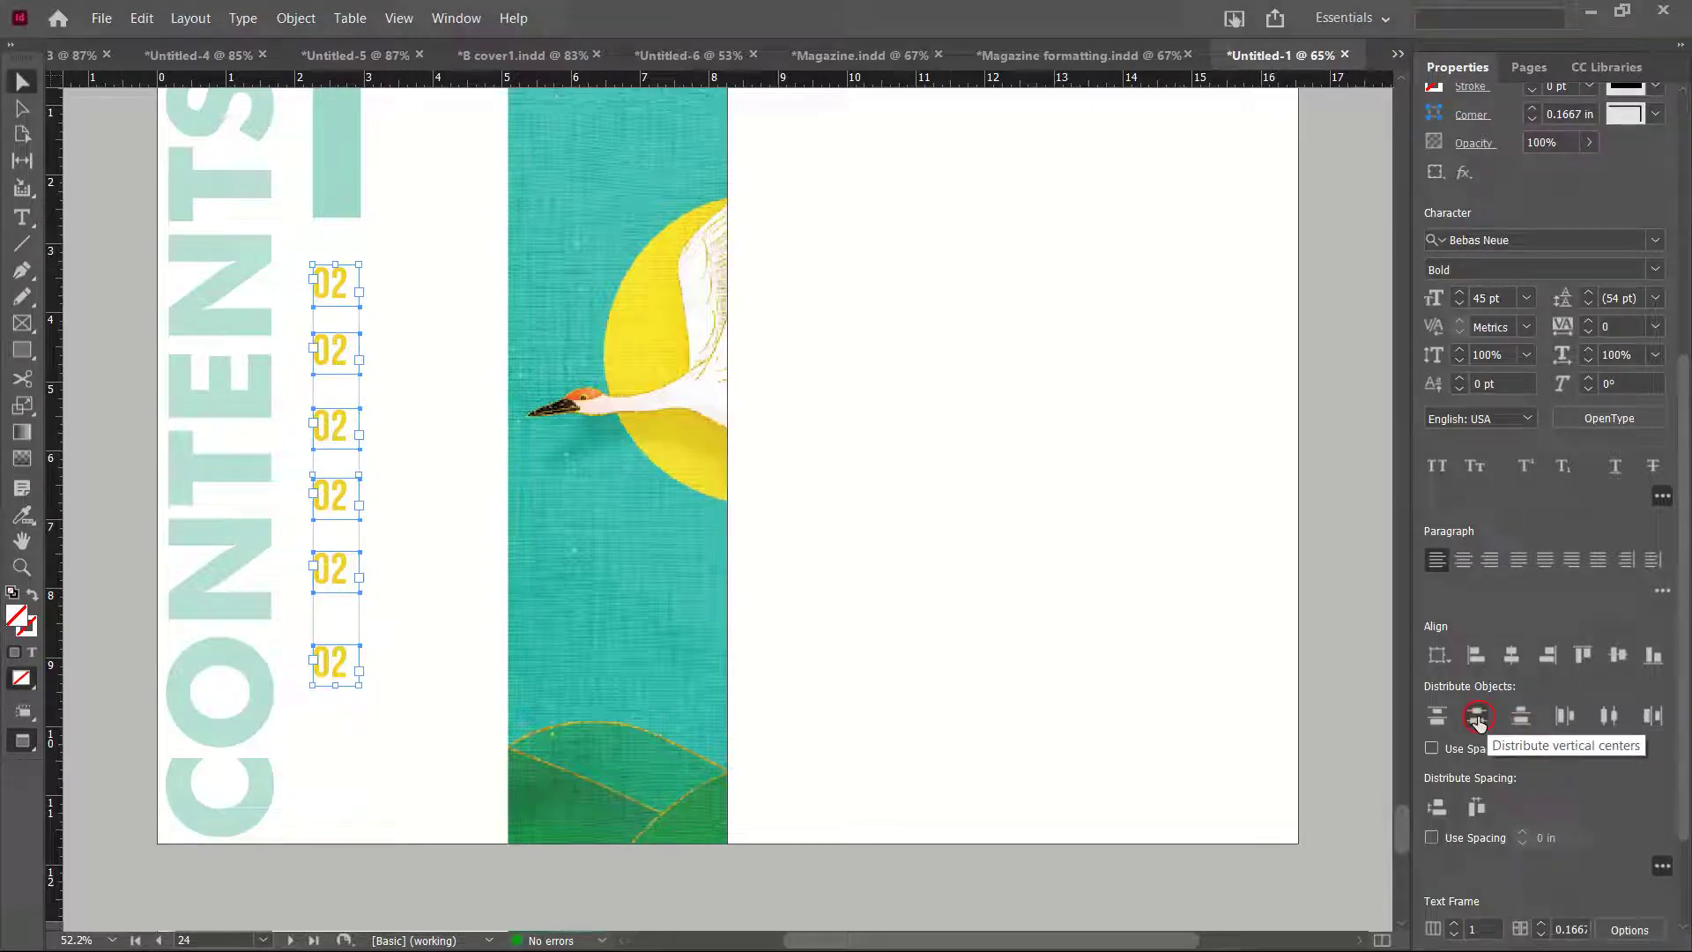
left_click(1479, 717)
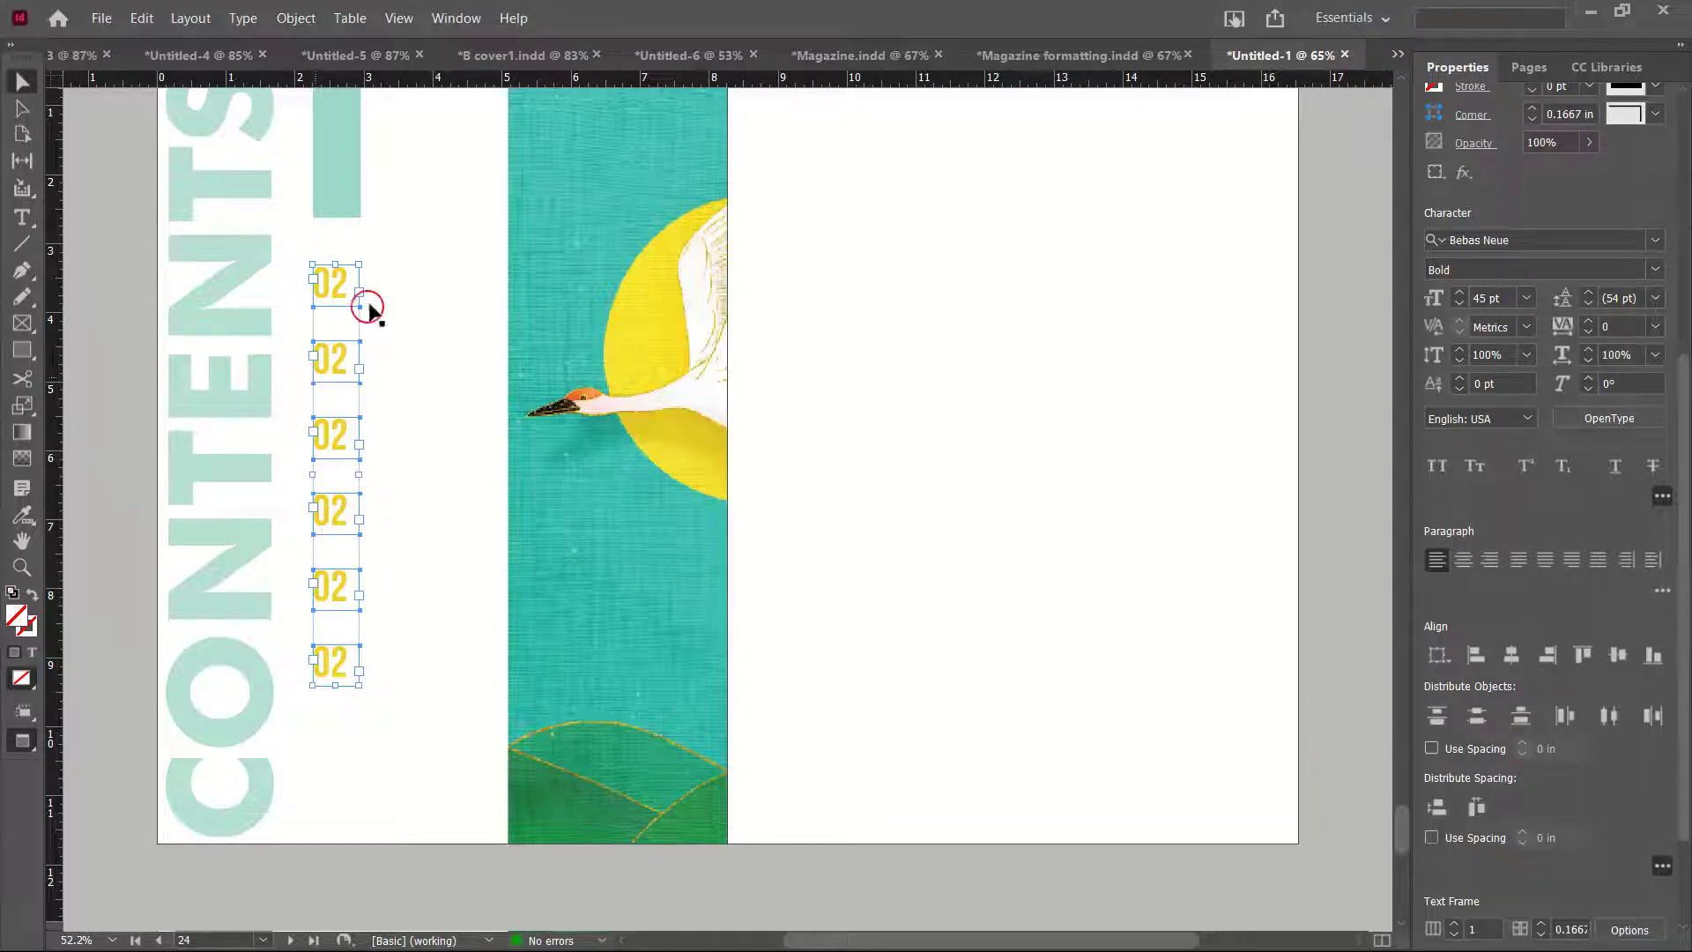
left_click(105, 194)
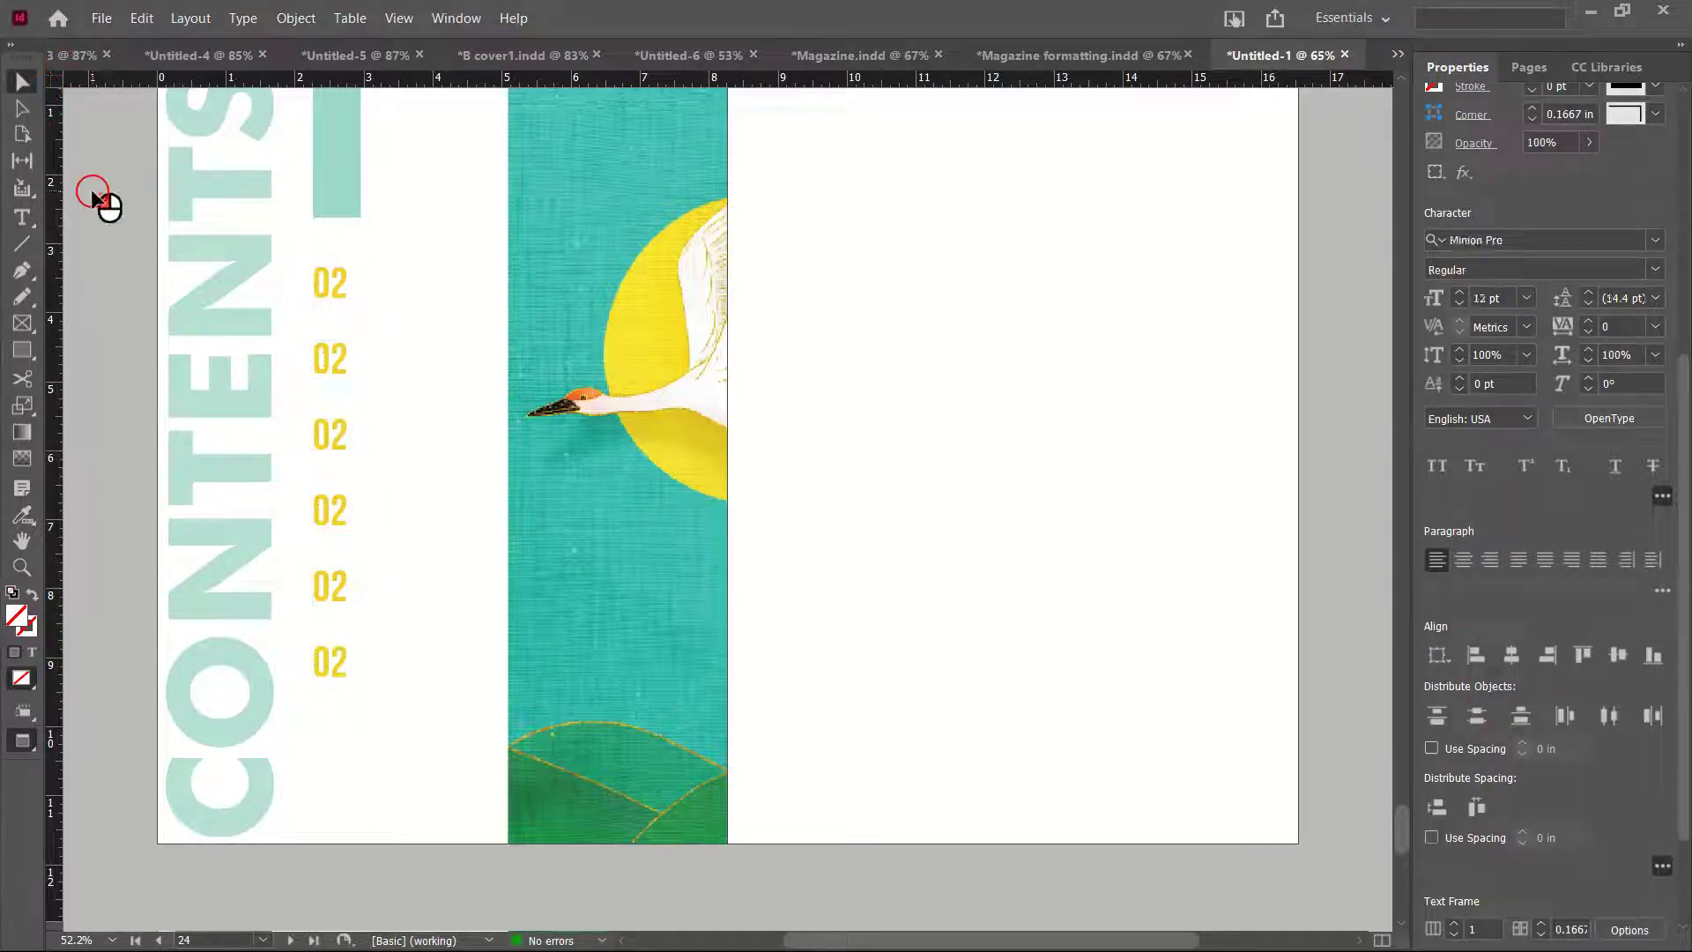
Draw a text frame about 2.24 by 0.94 in beside the first 02 and enter "Making the Possible"
left_click(26, 223)
scroll(378, 408, "up", 2)
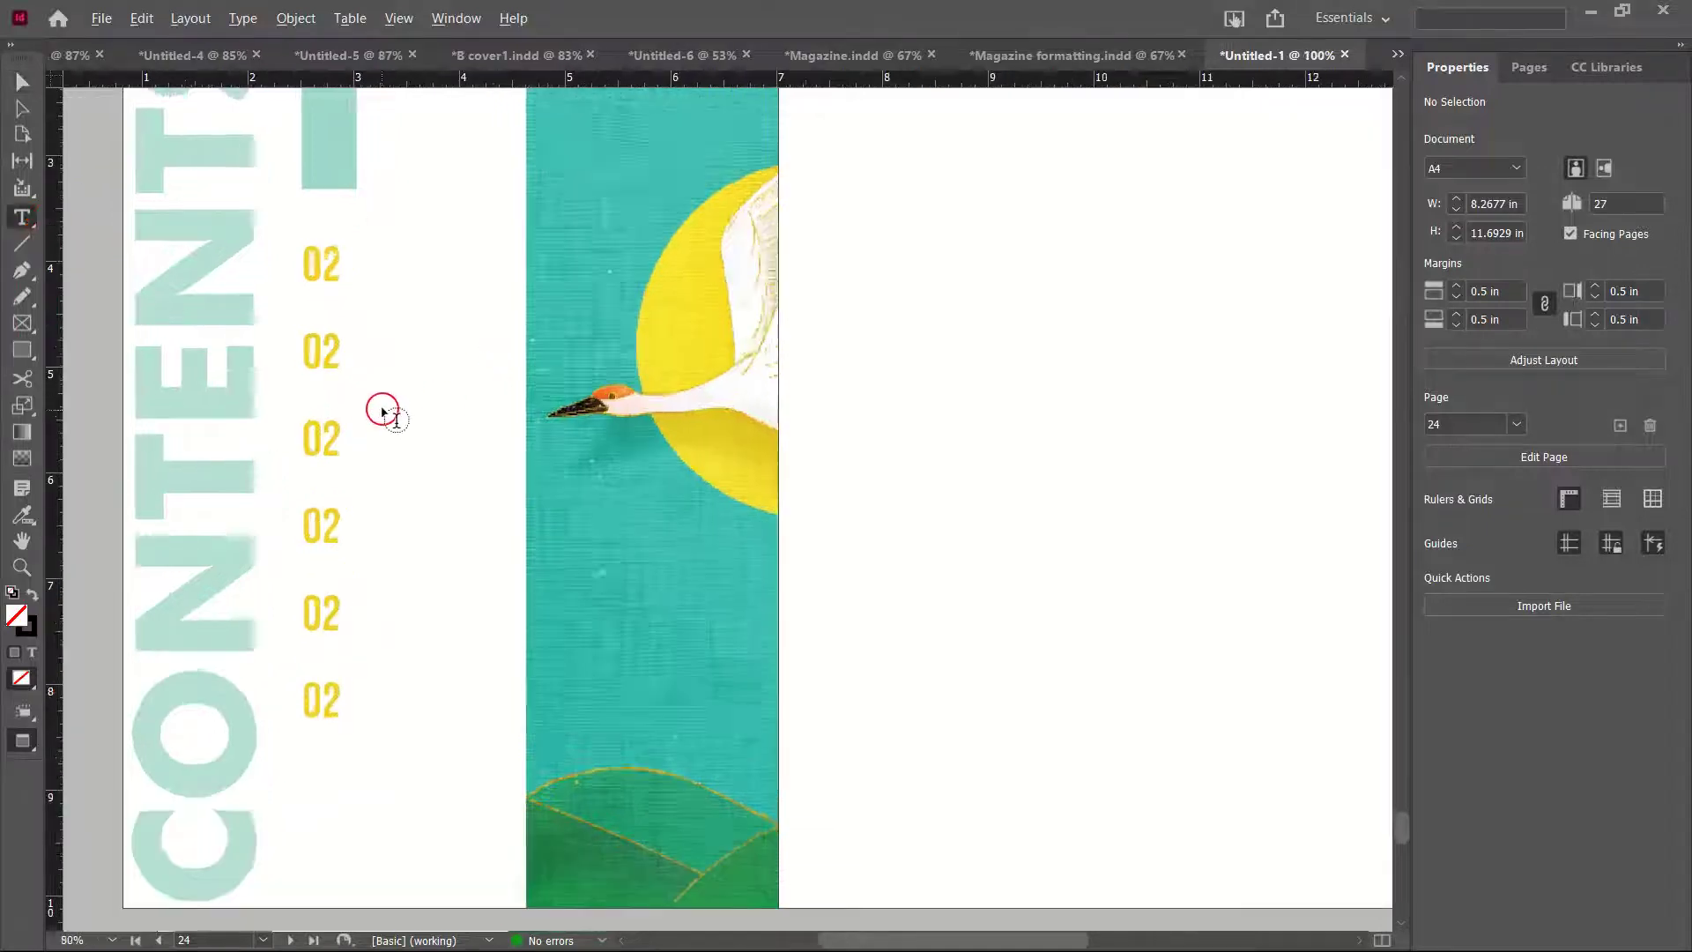
left_click(330, 198)
left_click(340, 200)
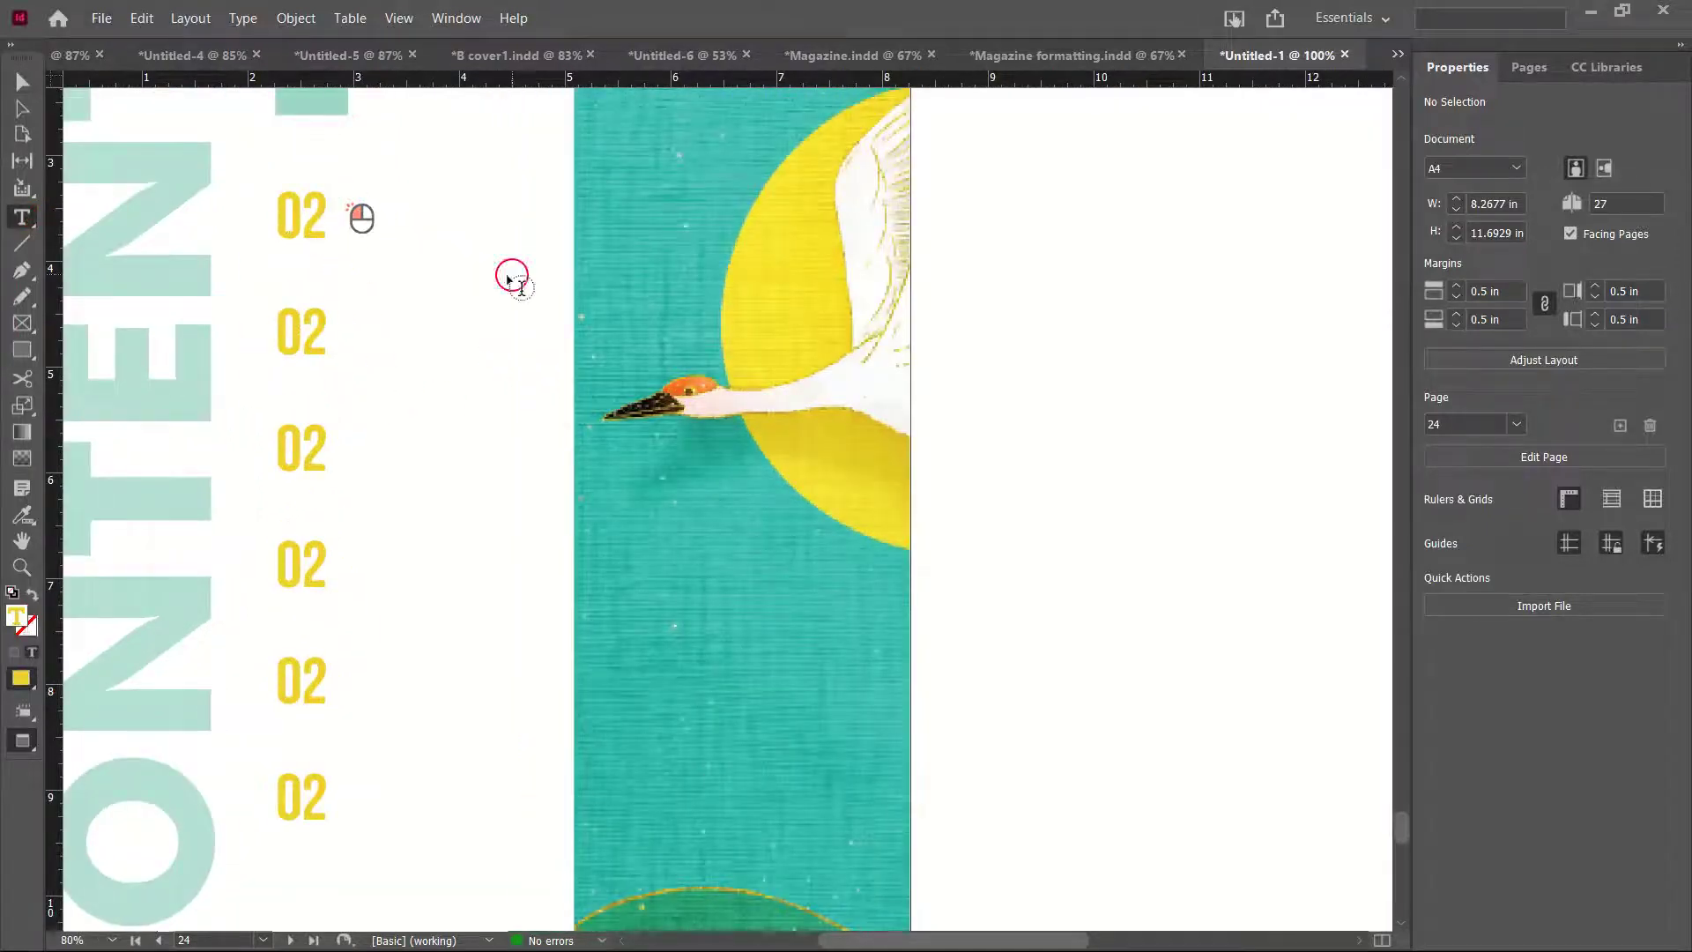
left_click(22, 84)
left_click(22, 218)
left_click_drag(369, 189, 606, 285)
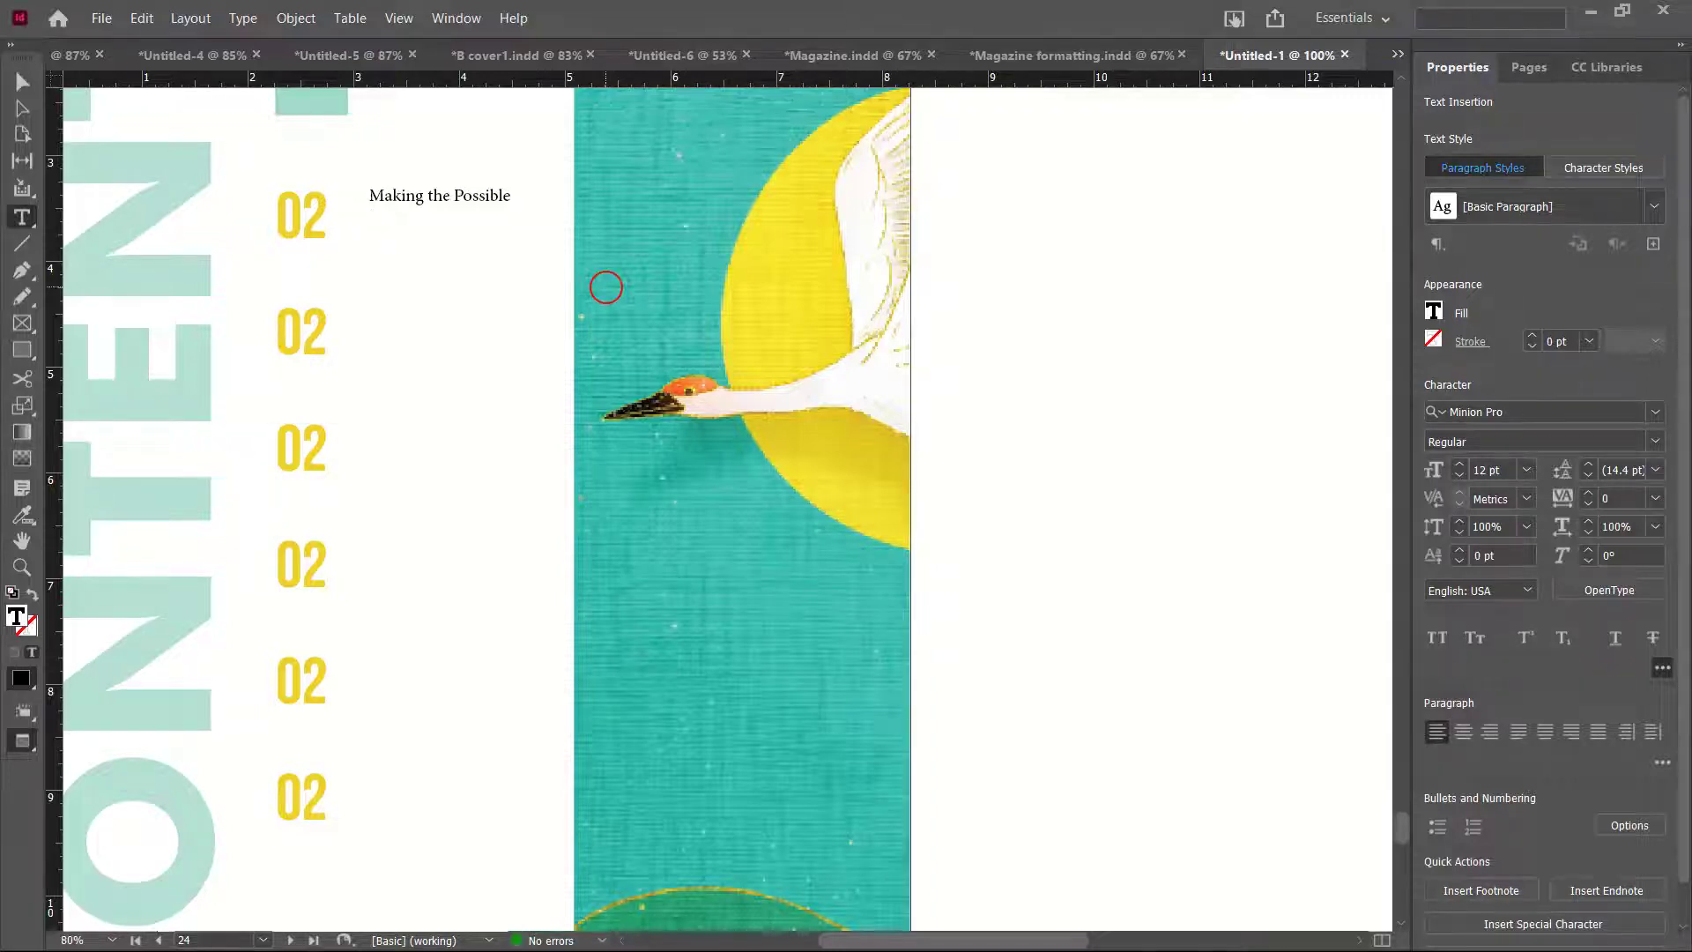
Add the subtitle "Understanding the power of positive mind" below the heading, breaking the line after "power"
key("ctrl+minus")
key("ctrl+minus")
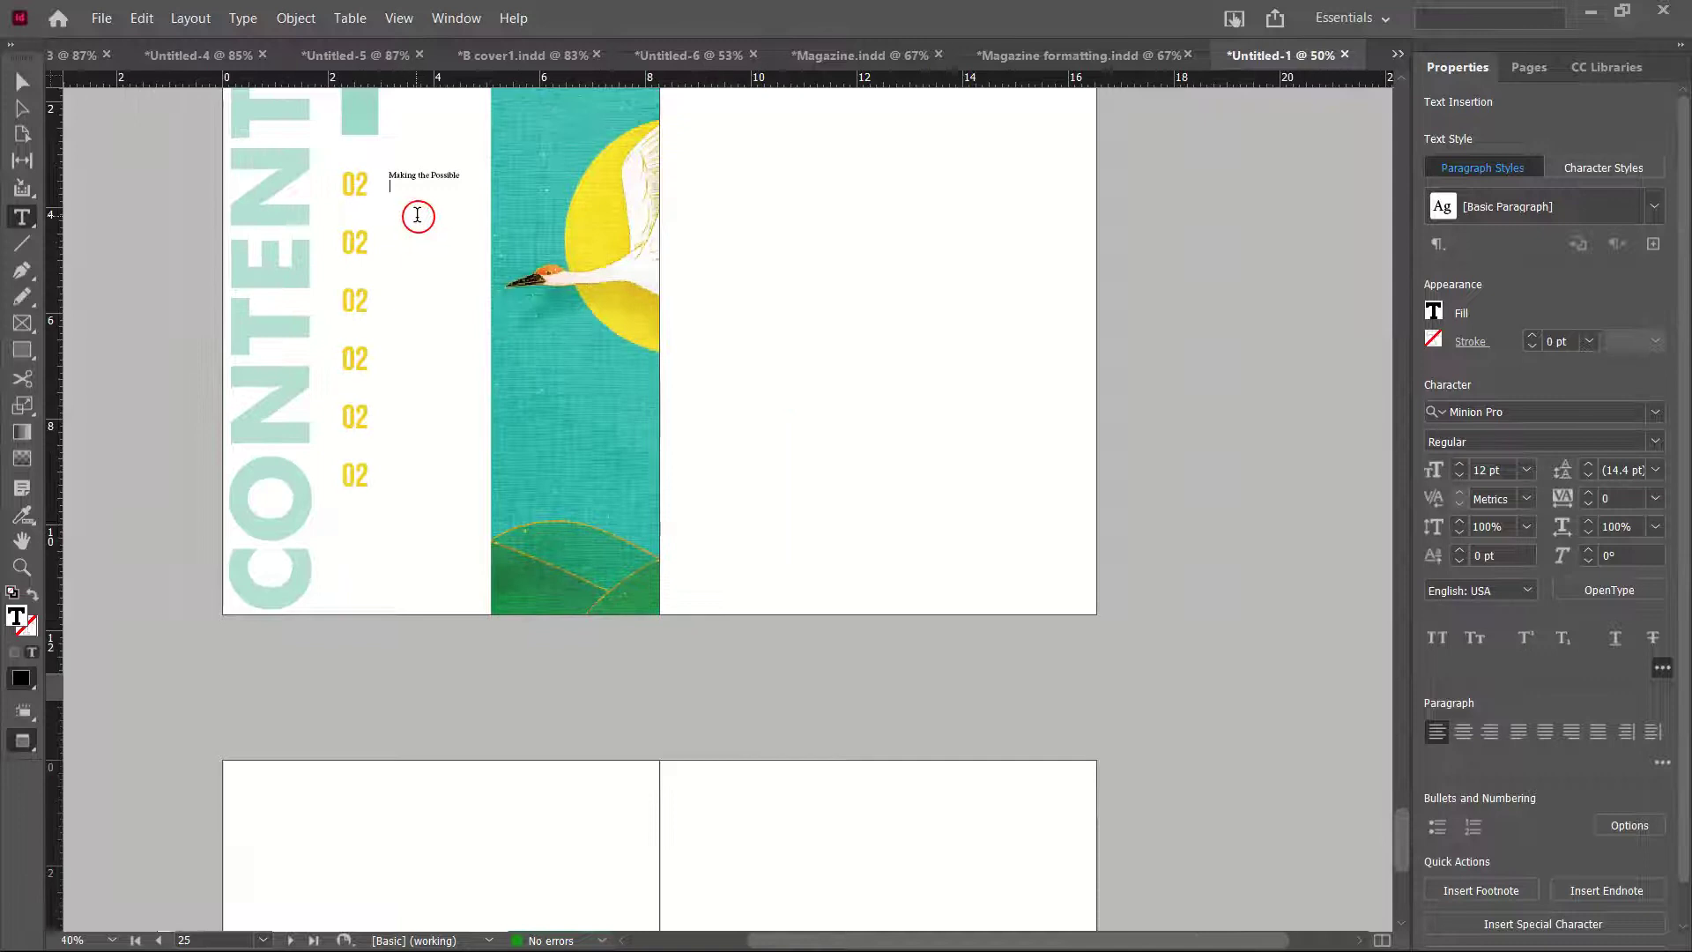
scroll(418, 215, "up", 2)
scroll(416, 331, "down", 1)
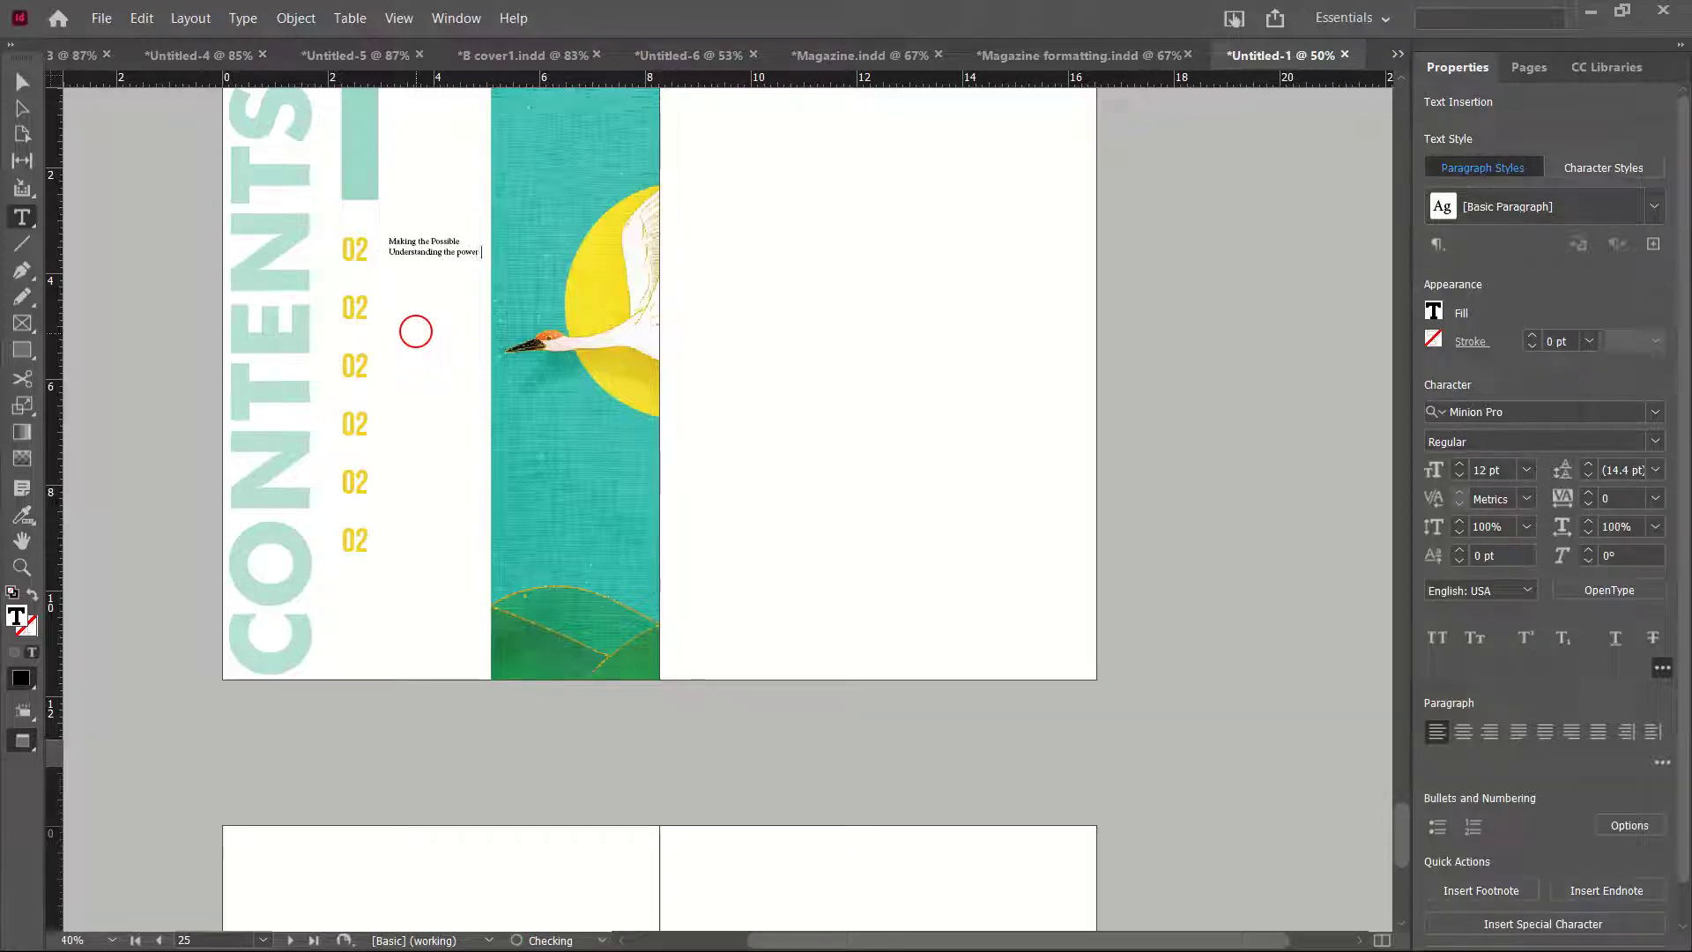
type("p")
type("of positive mind")
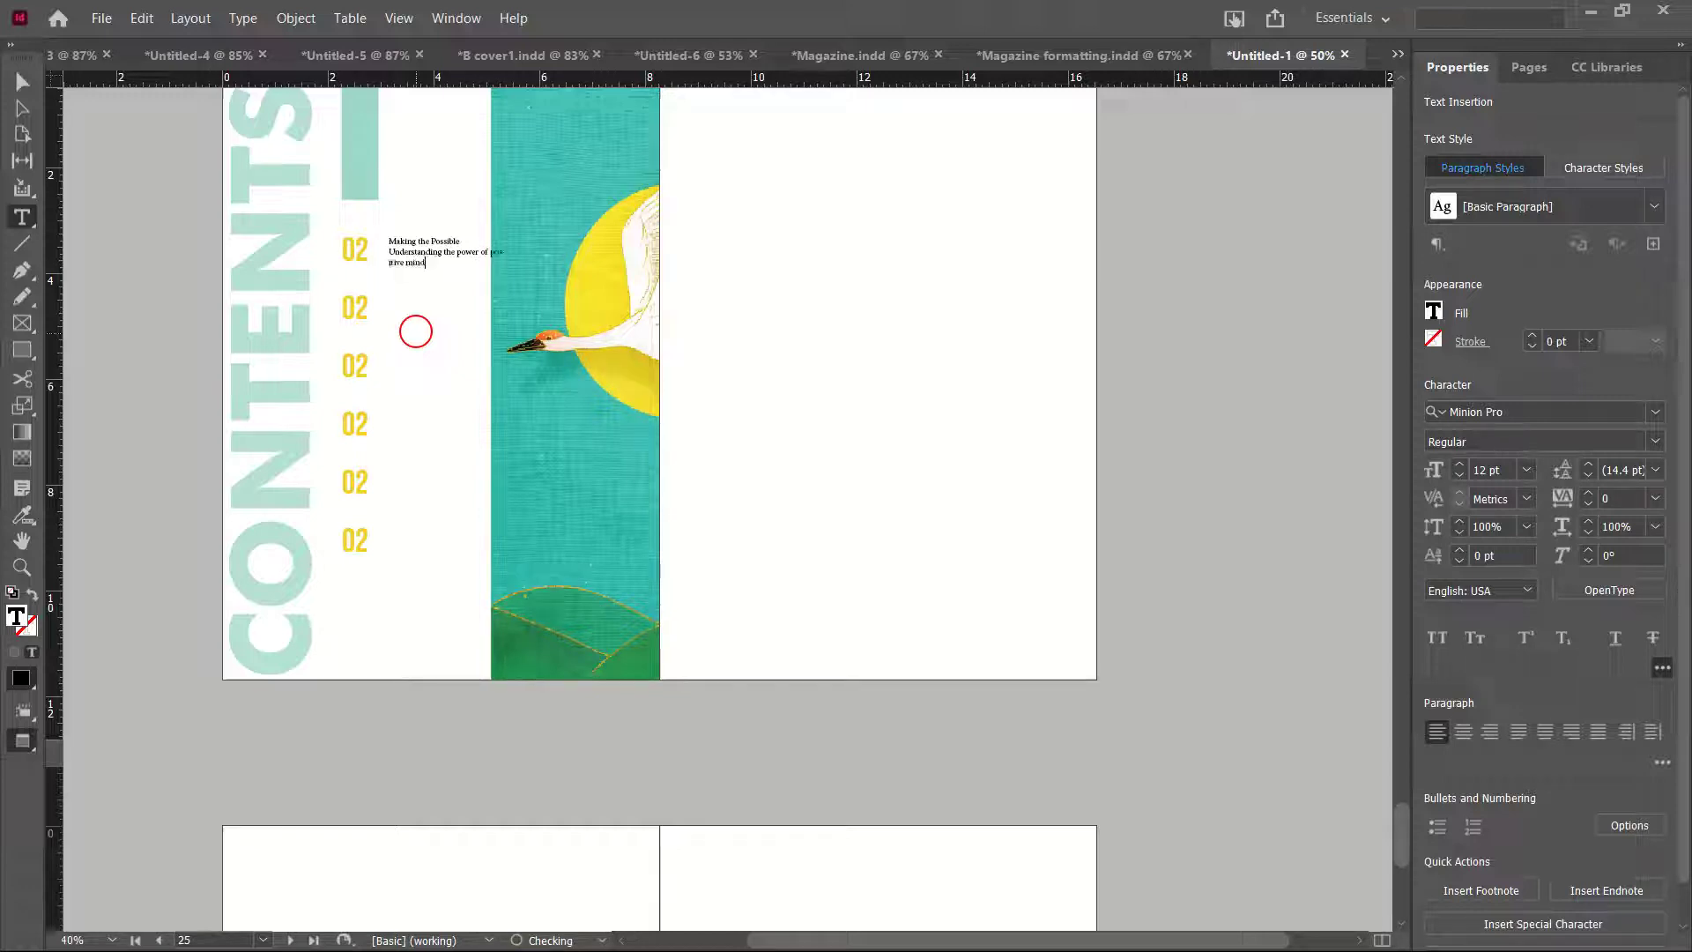
left_click(478, 251)
key("Return")
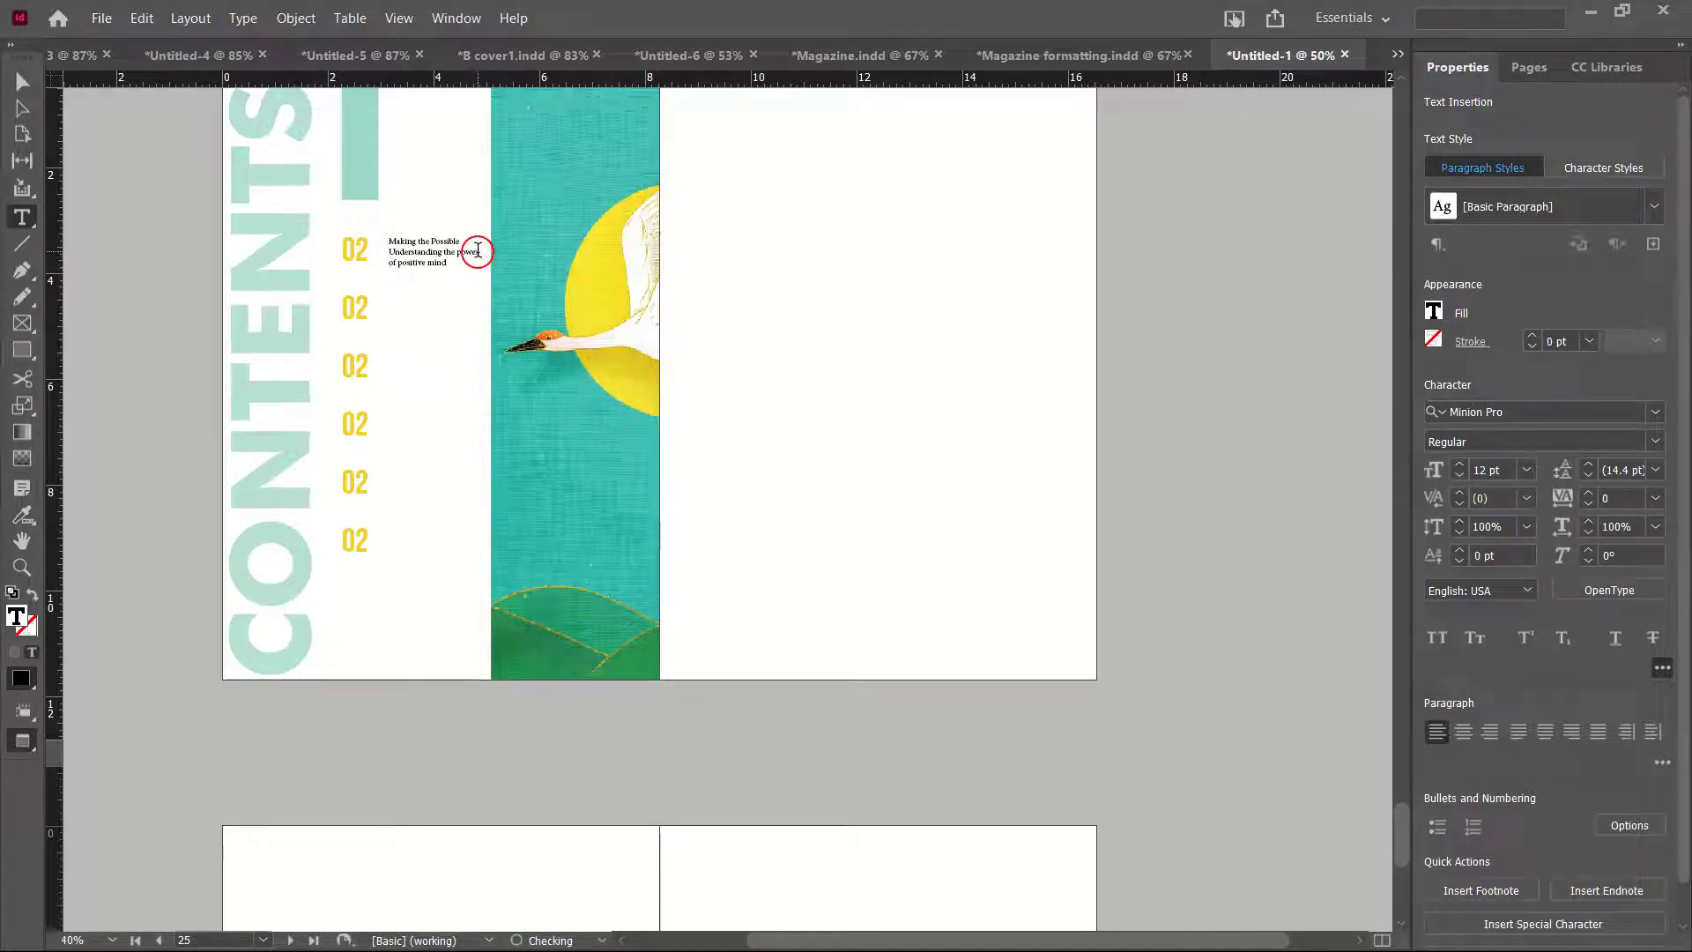
Set all the text in the heading and subtitle frame to Futura Md BT Medium
key("ctrl+a")
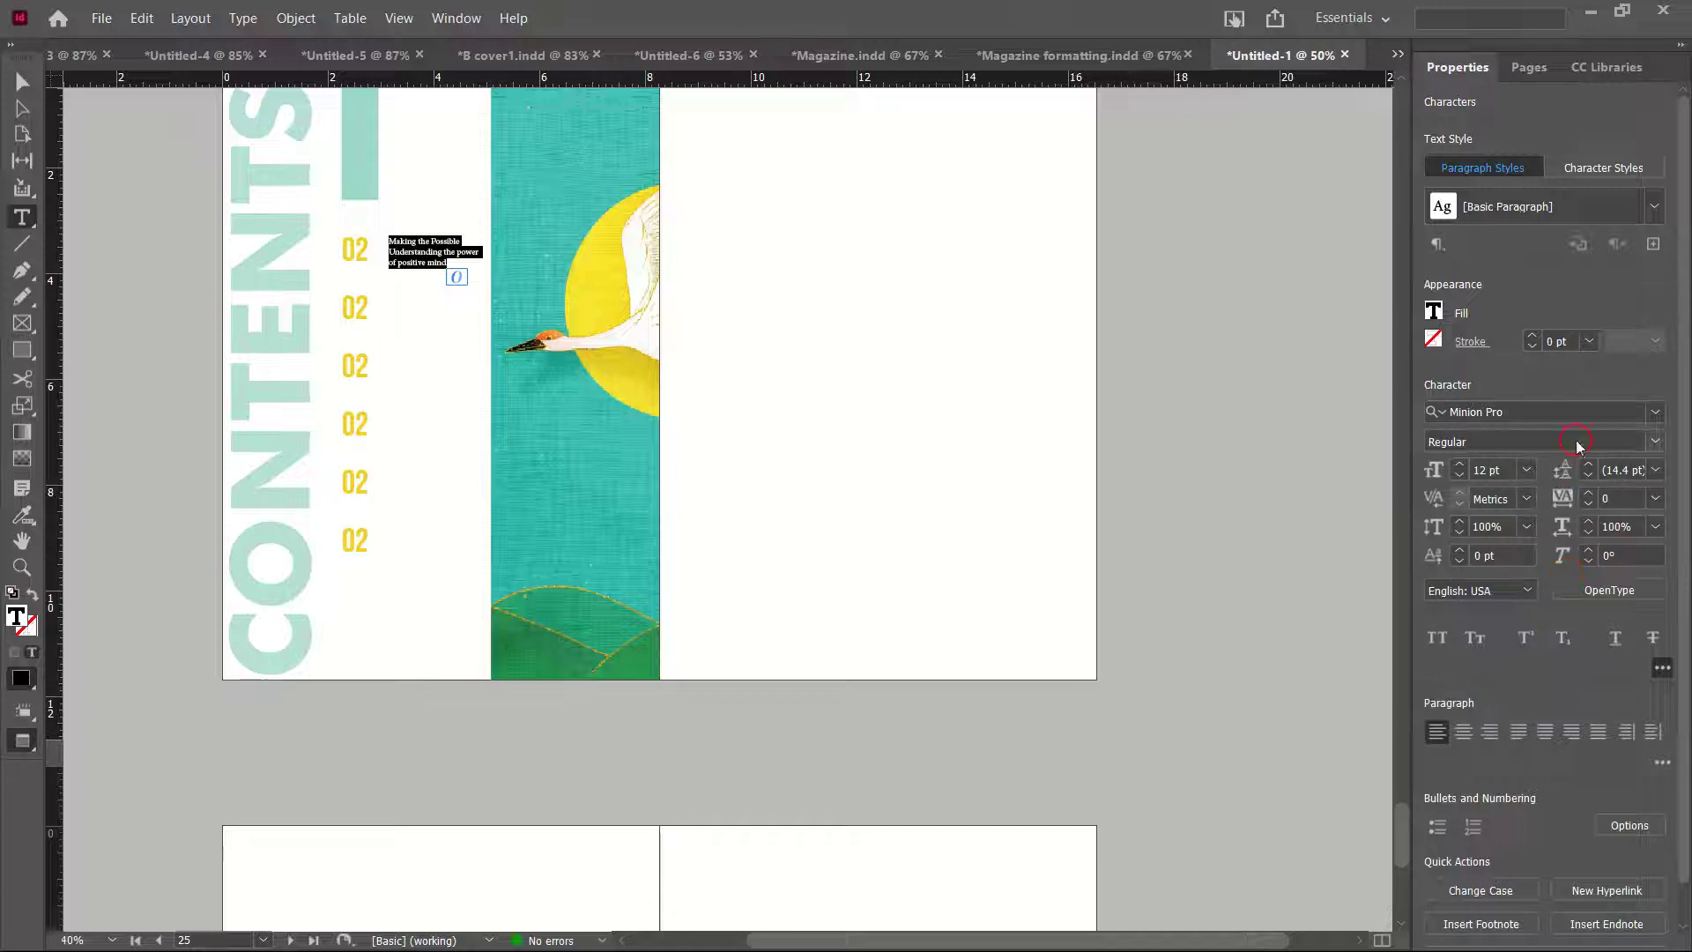
left_click(1554, 405)
type("futu")
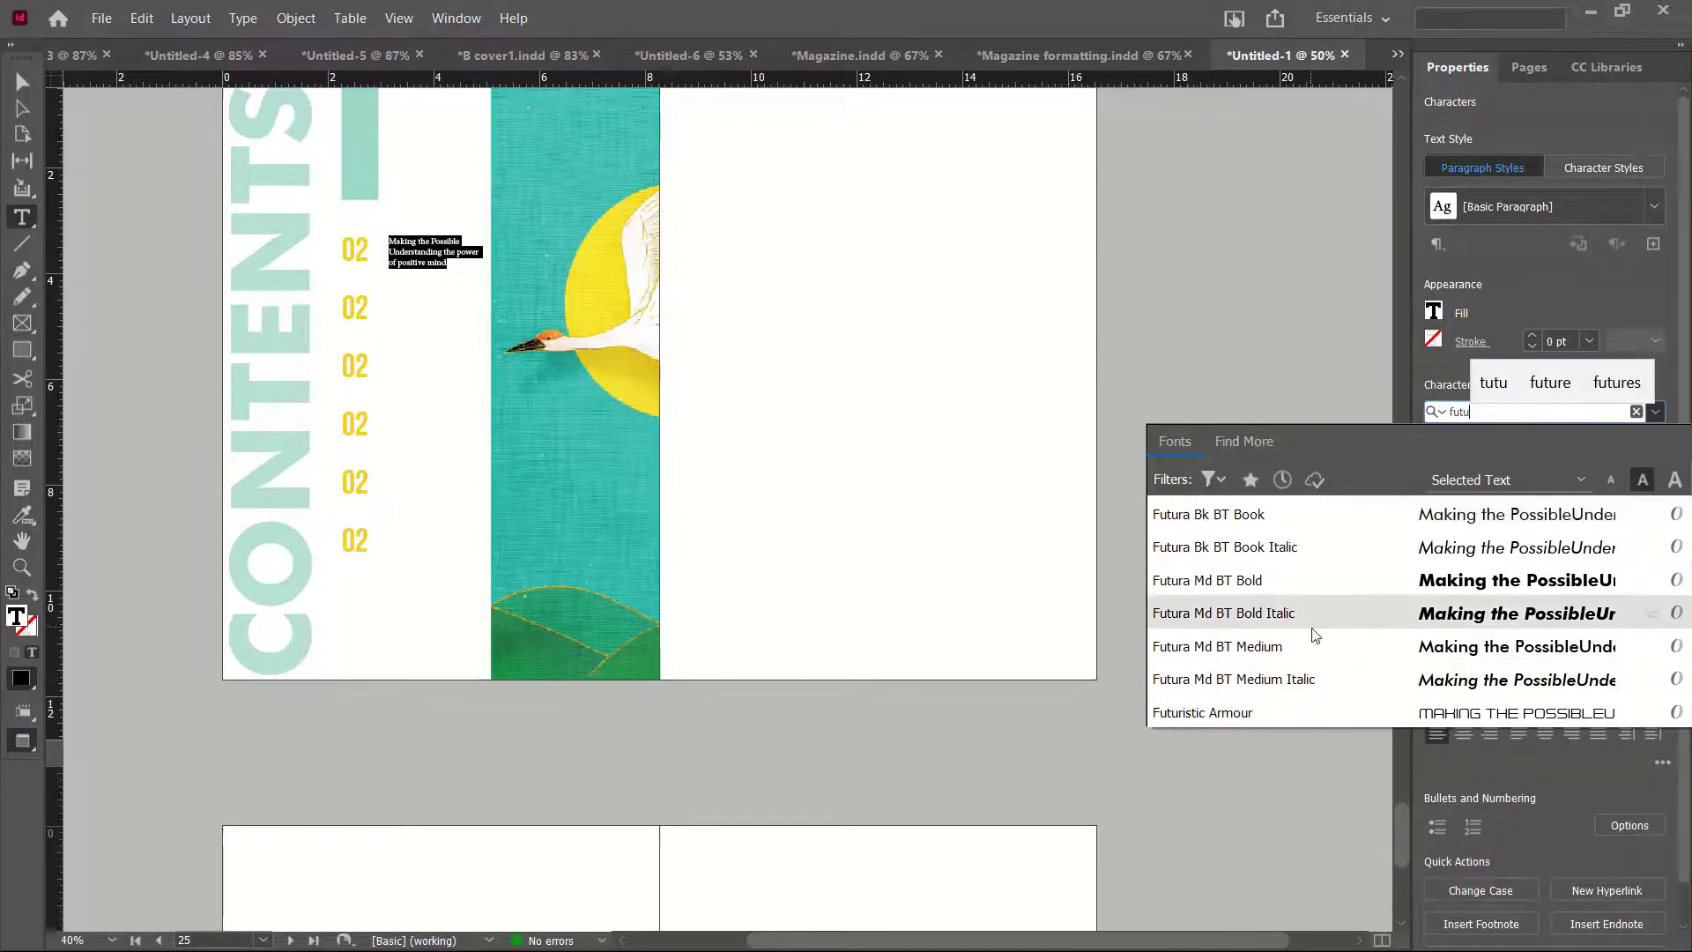
left_click(1305, 652)
Make the "Making the Possible" line bold at 14 pt and select its text frame
left_click(469, 244)
triple_click(470, 243)
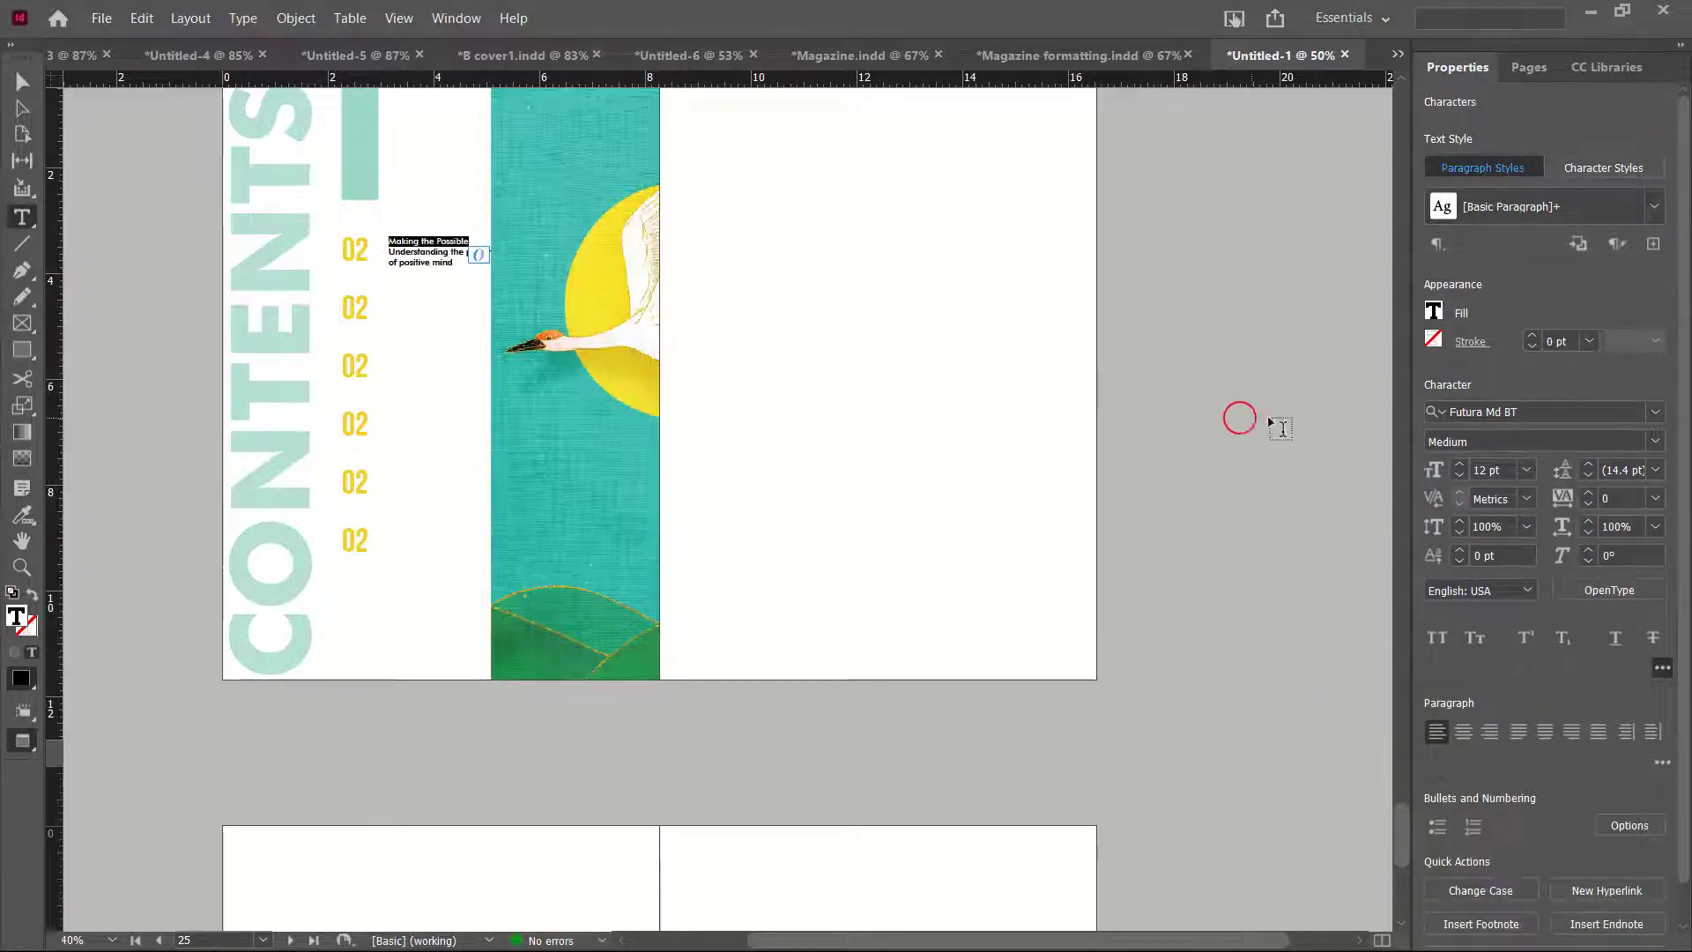
left_click(1655, 442)
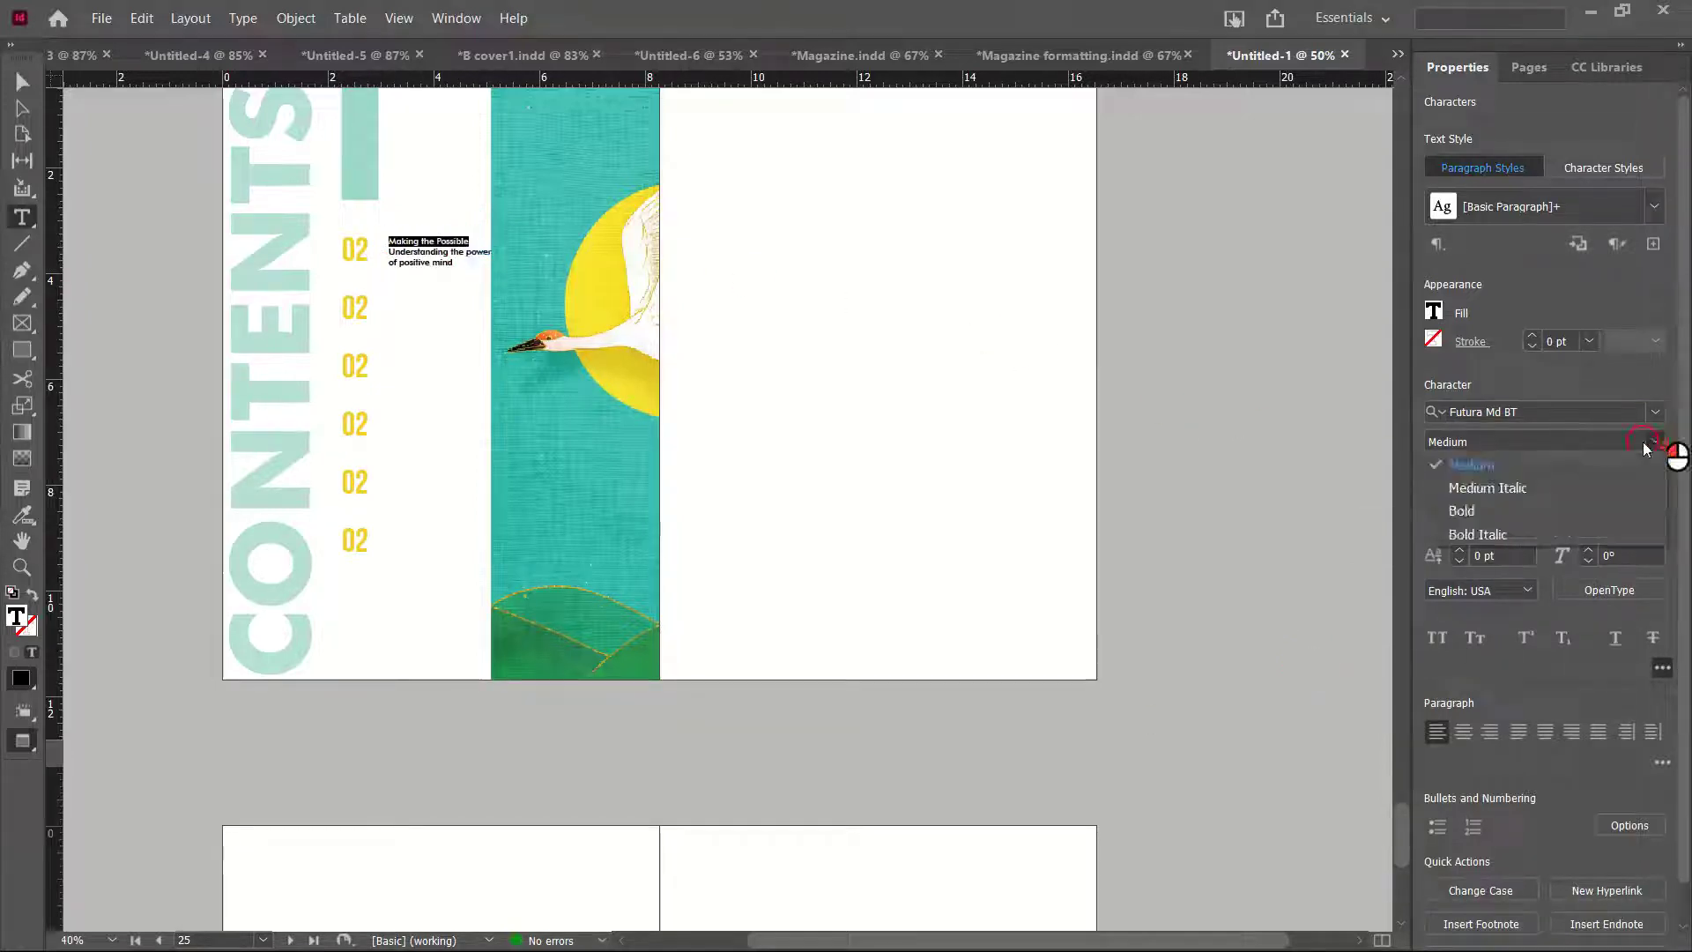
left_click(1481, 511)
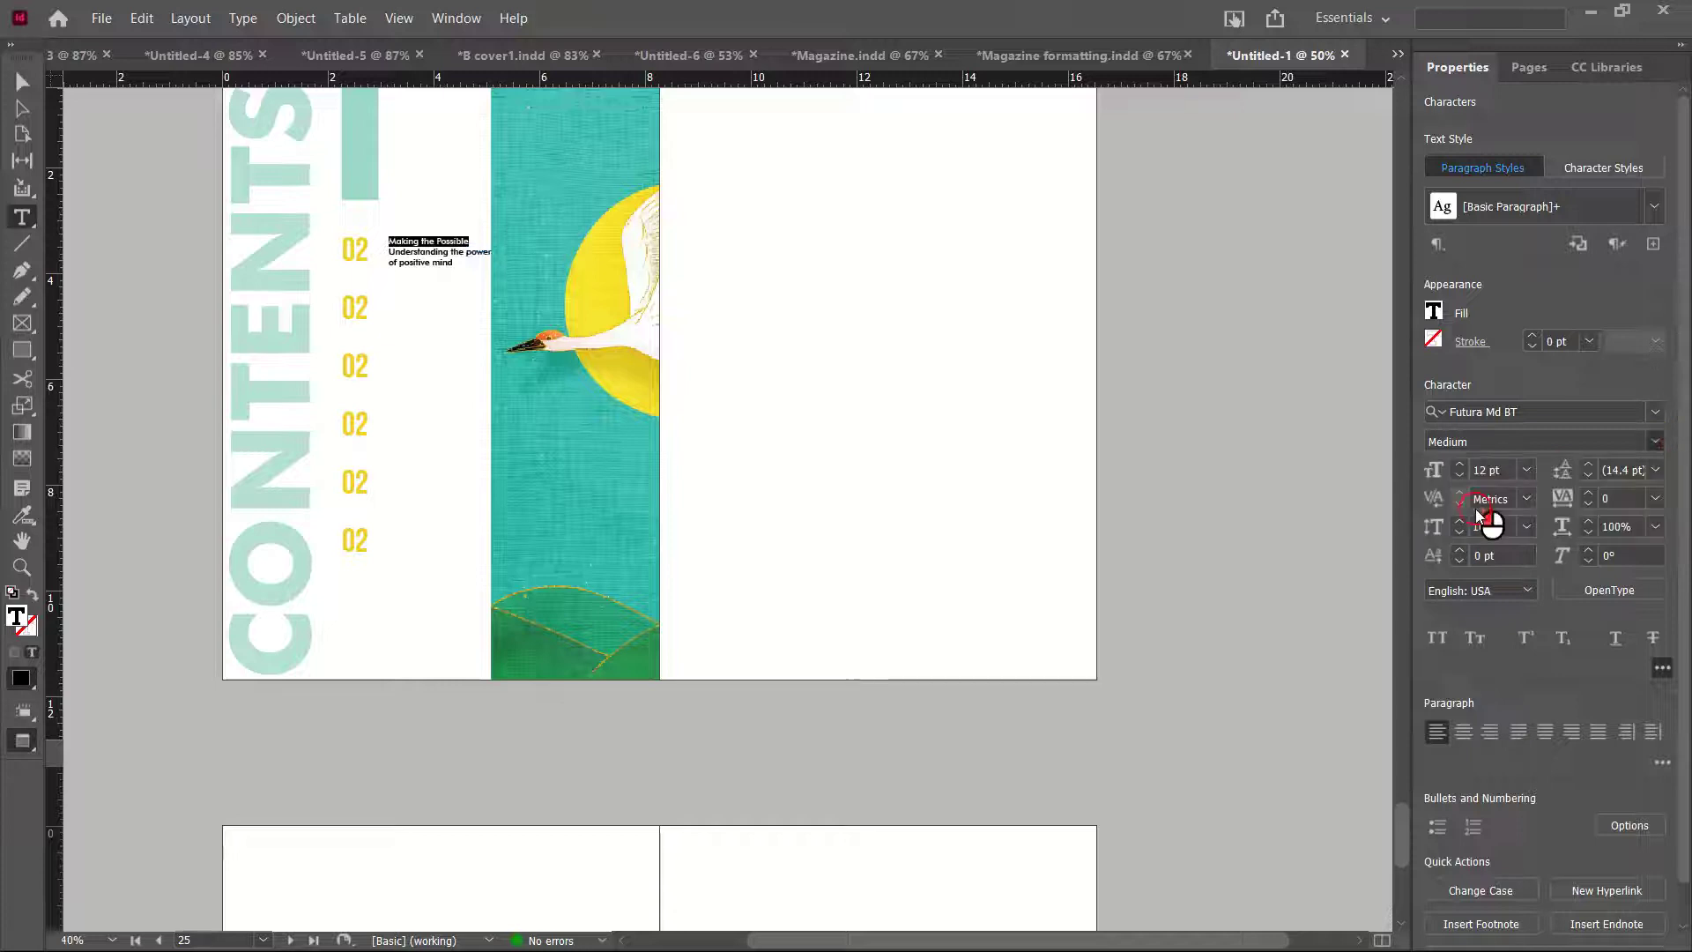
left_click(1461, 466)
left_click(1461, 465)
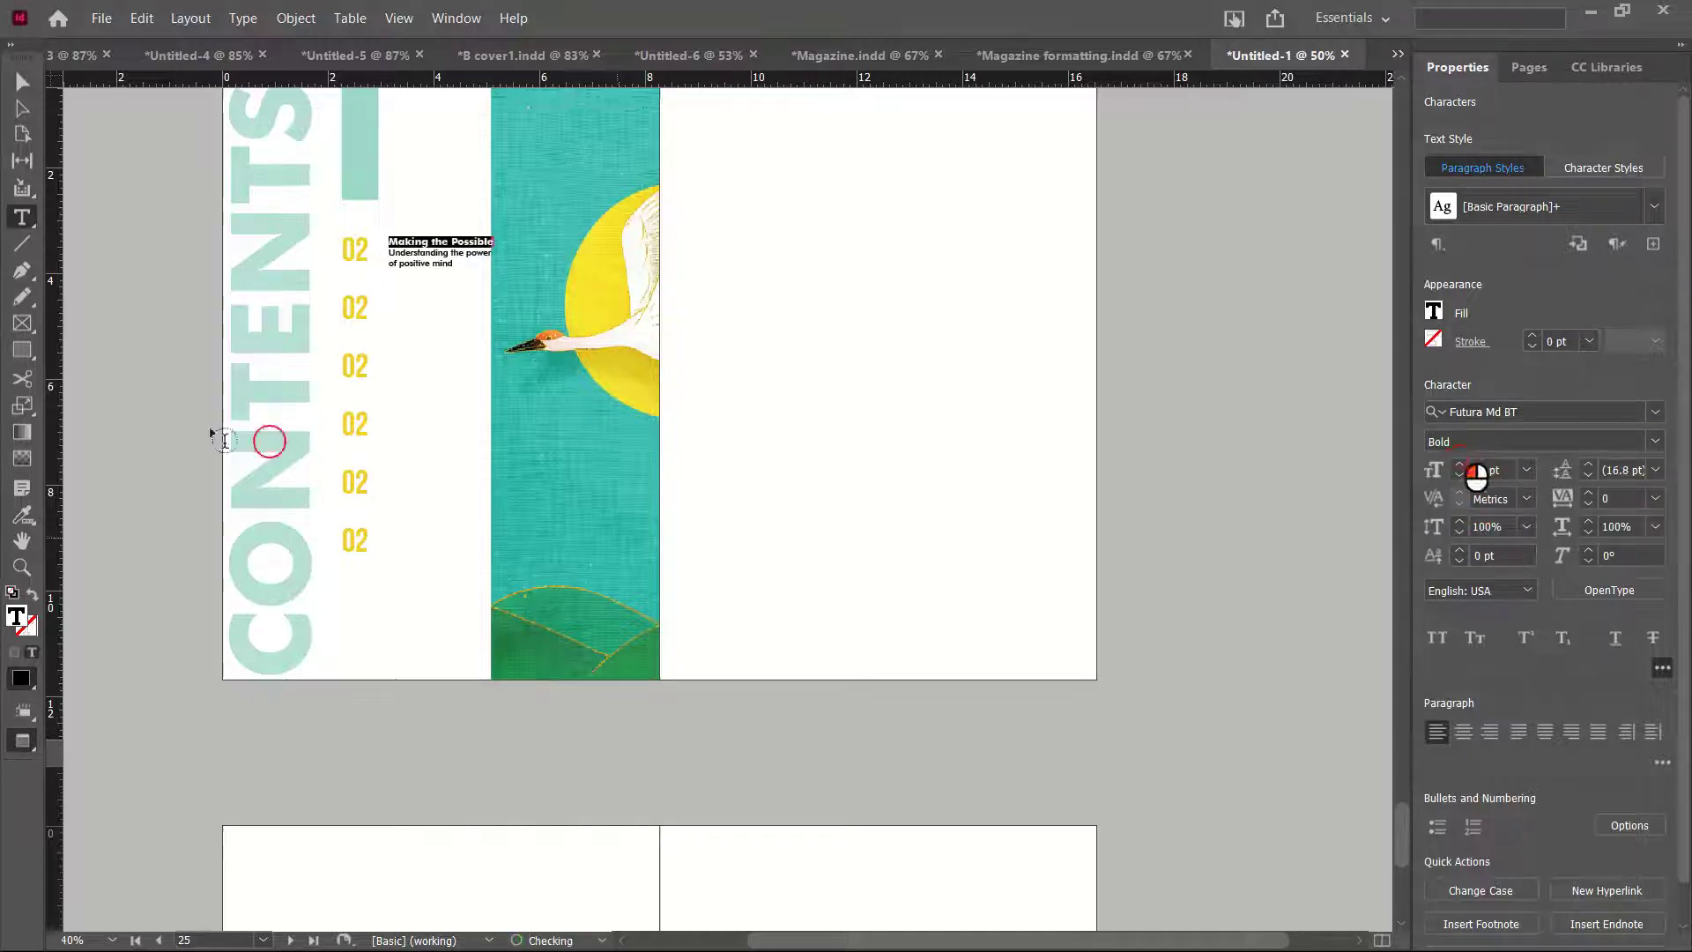
left_click(22, 82)
left_click(420, 286)
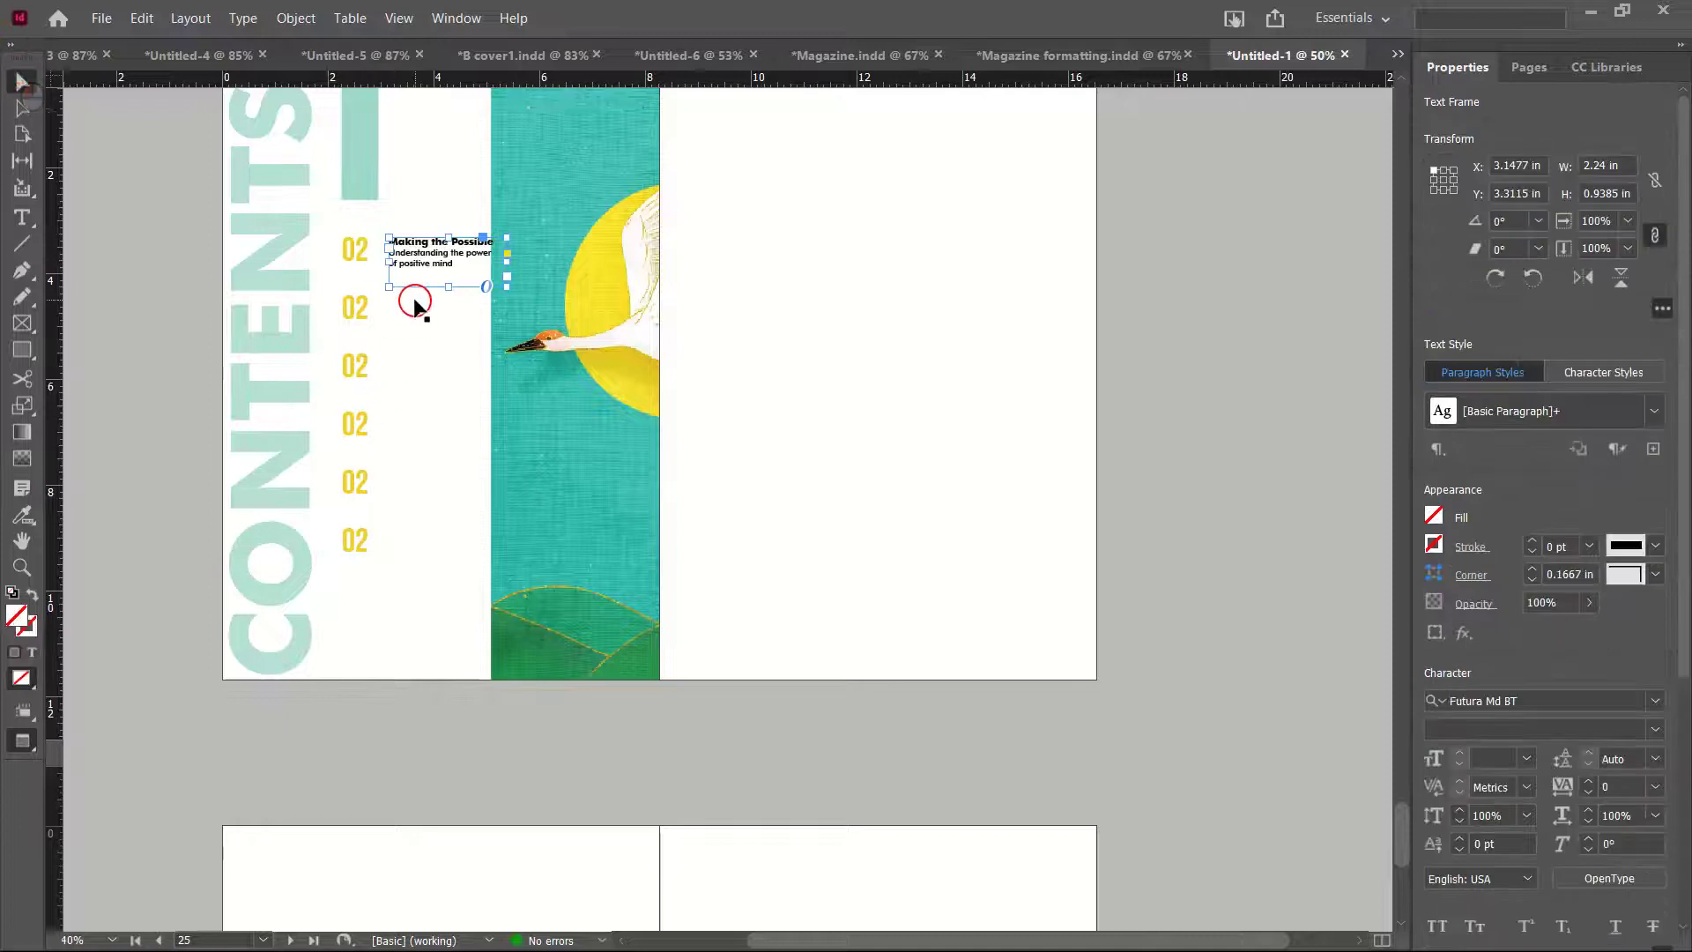
Move the heading text frame closer to the first 02, at about X 3.01 in, and trim the crane image strip's left edge slightly
scroll(420, 287, "up", 2)
left_click_drag(432, 262, 422, 249)
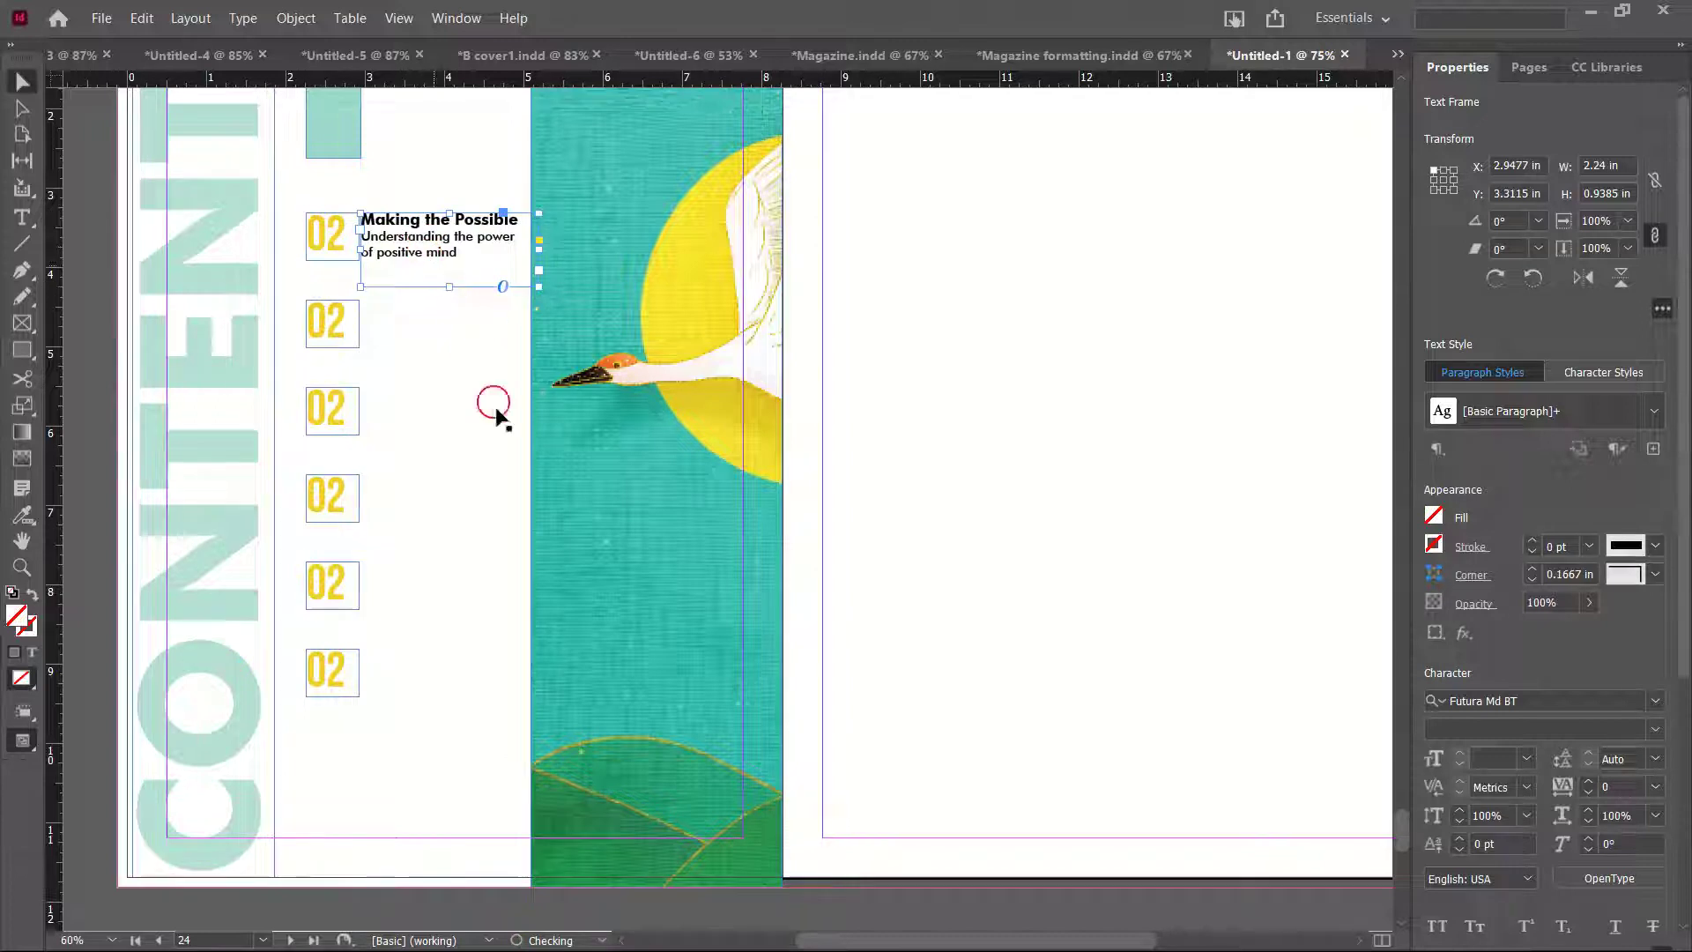
left_click(594, 529)
left_click_drag(540, 421, 547, 421)
left_click_drag(391, 238, 400, 248)
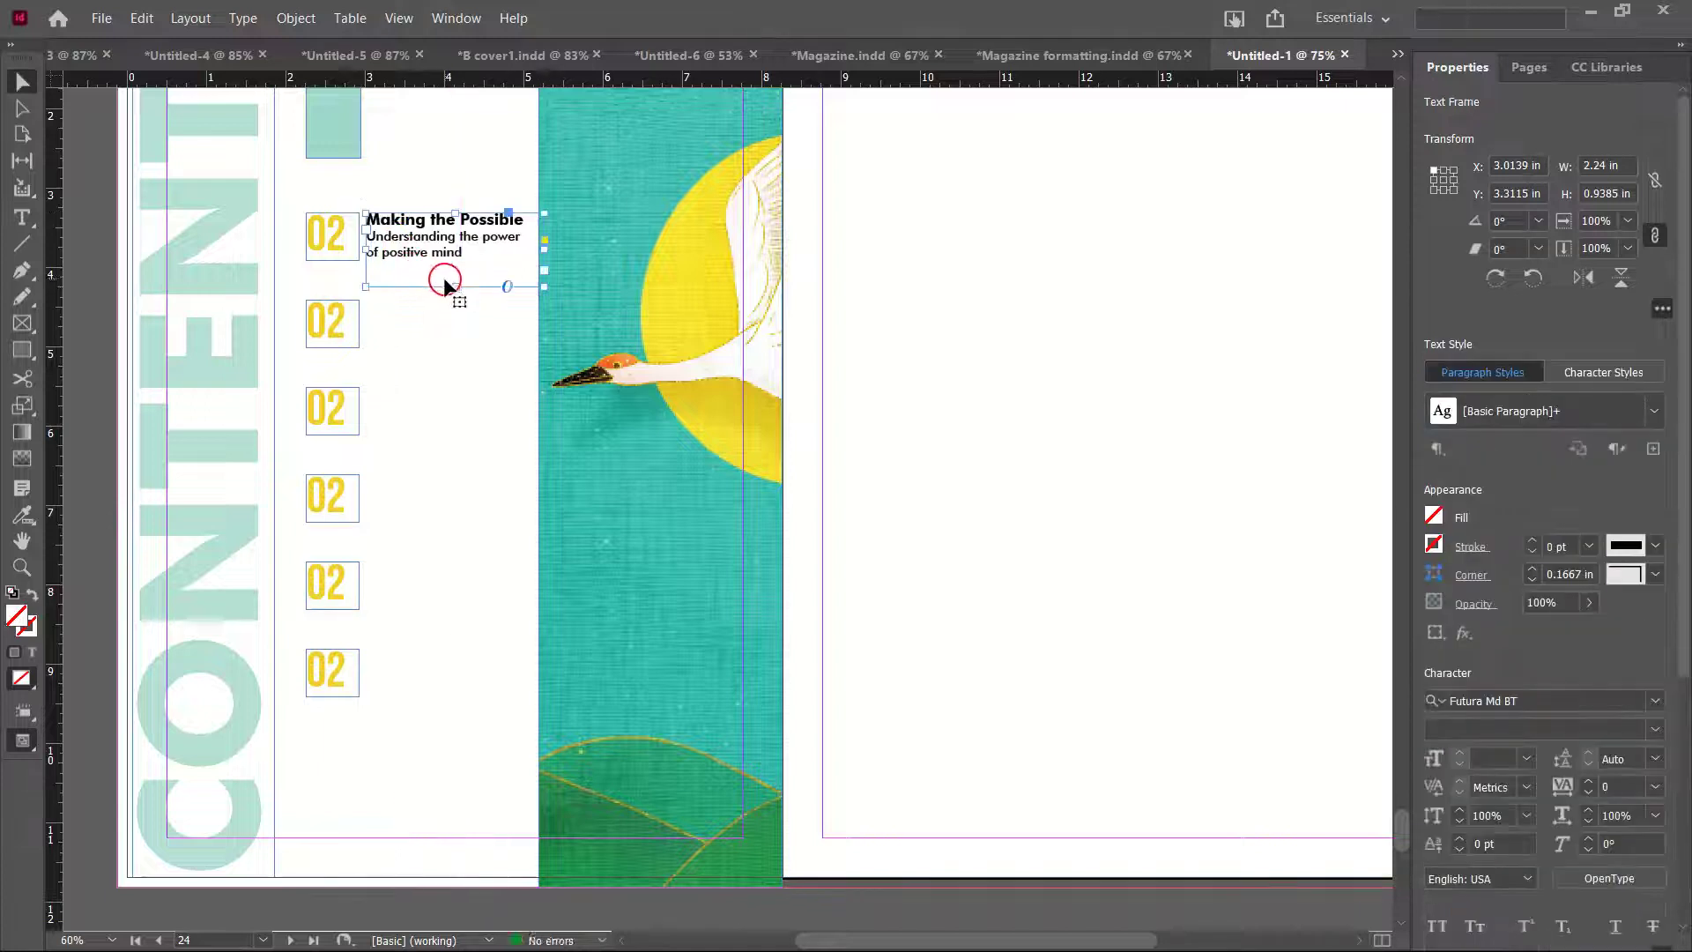
Colour the "Making the Possible" heading with the teal C=69 M=0 Y=45 swatch
double_click(441, 238)
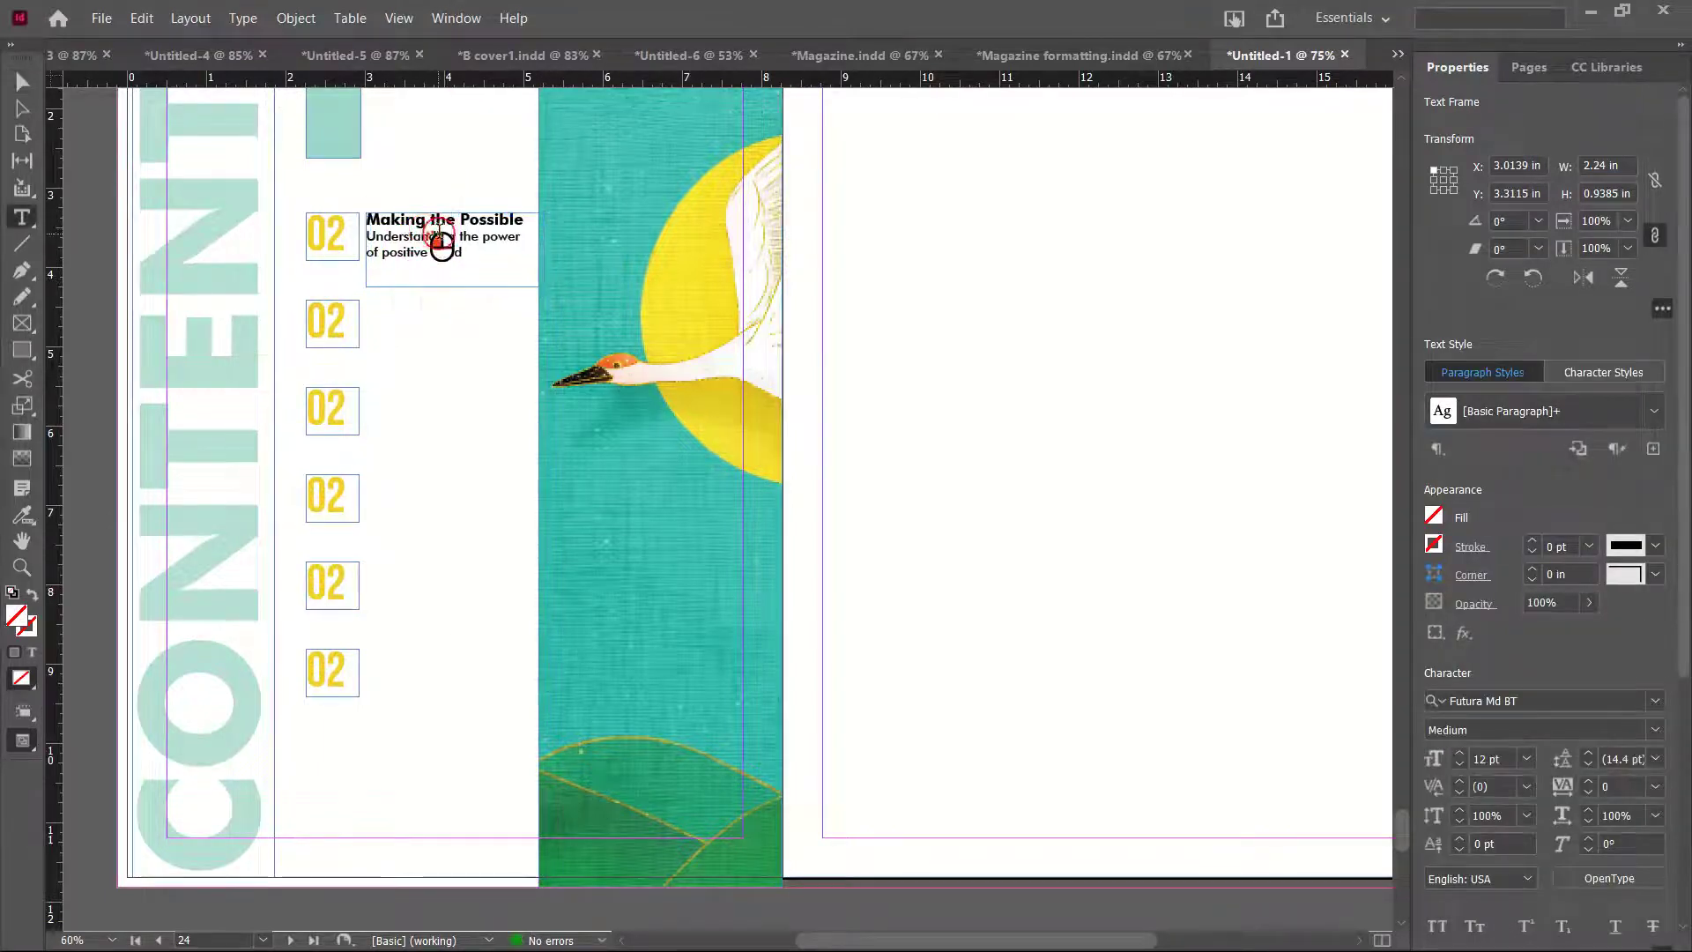
left_click_drag(482, 253, 431, 253)
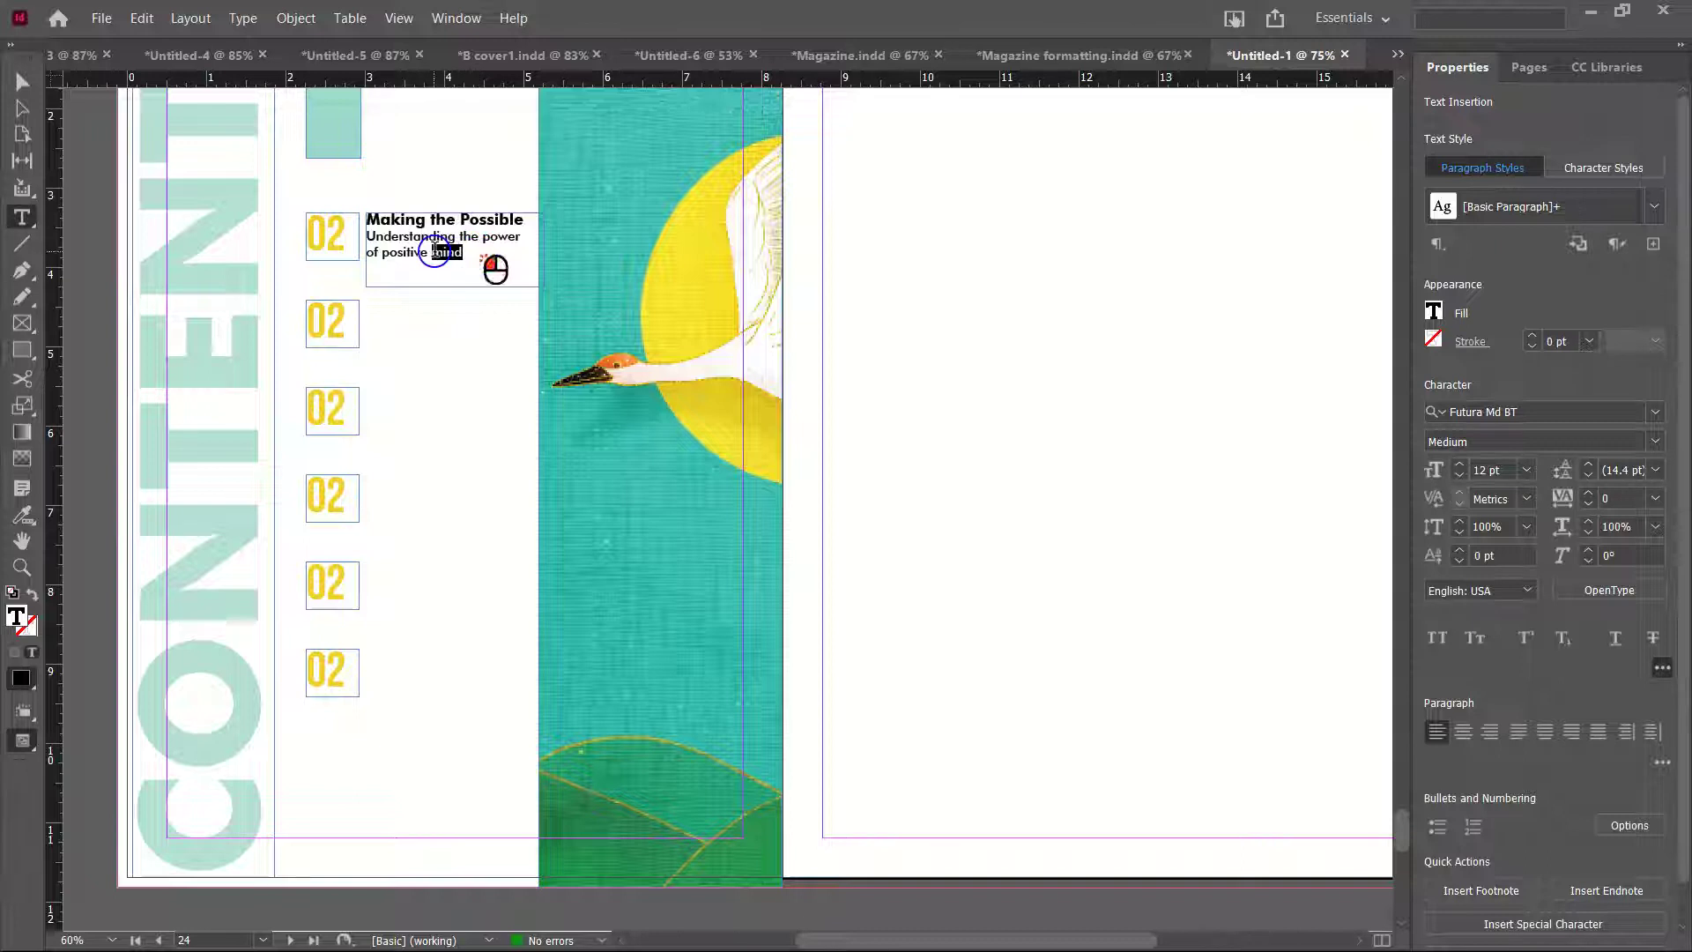
left_click_drag(526, 220, 366, 221)
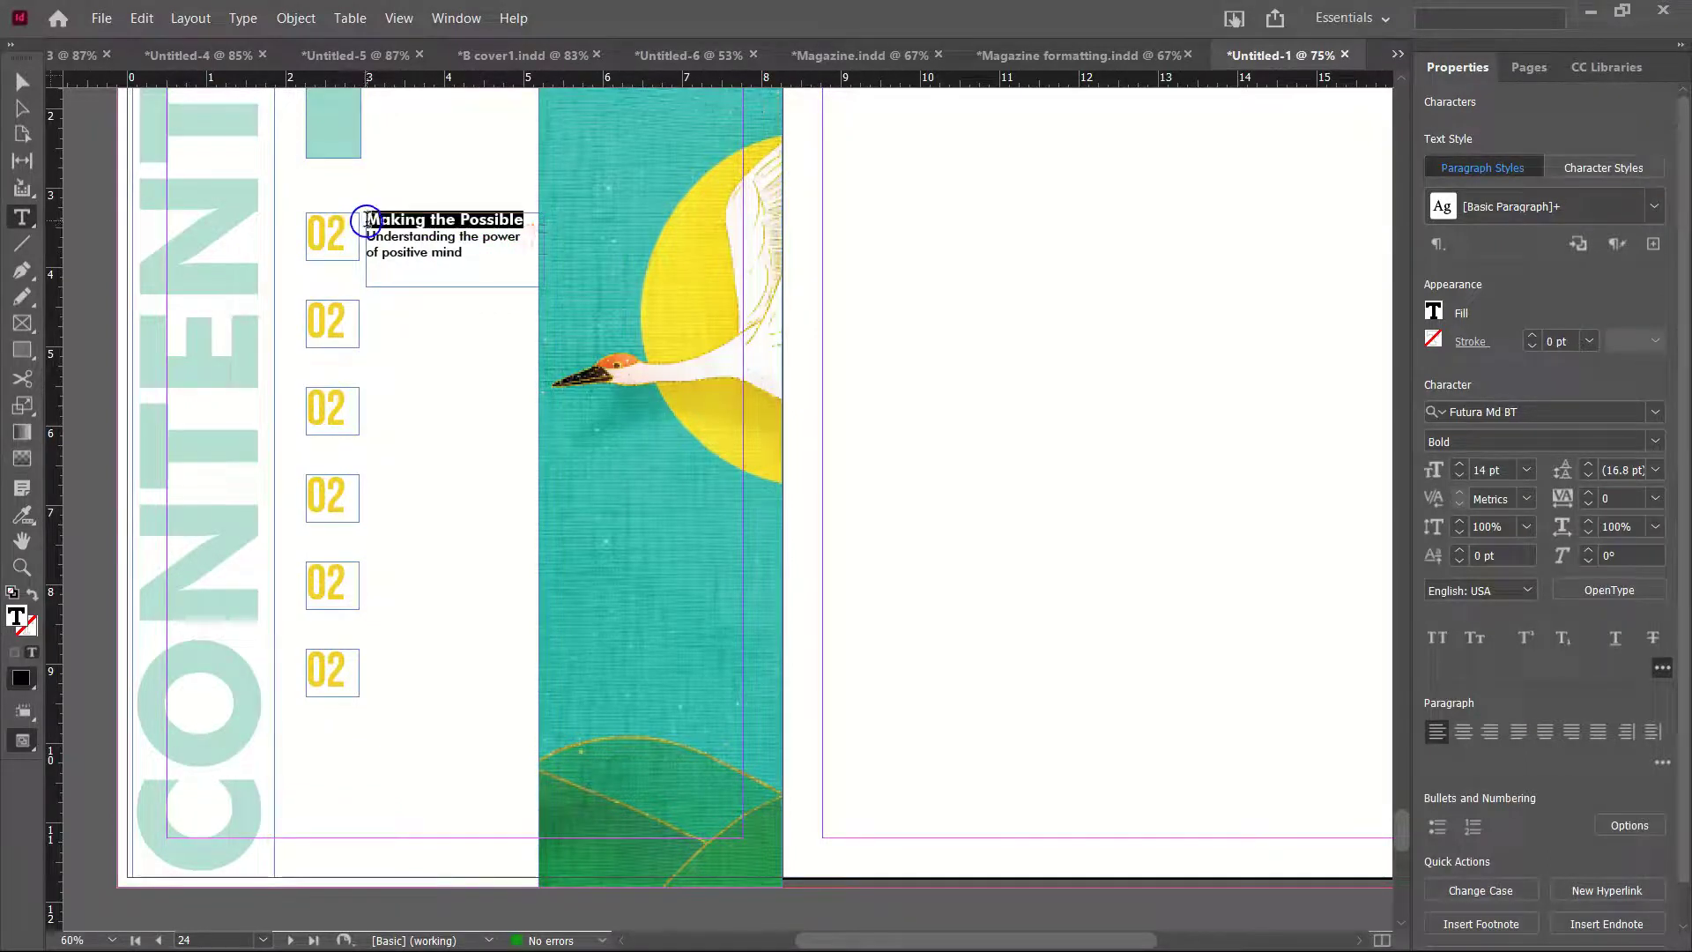
left_click(1435, 310)
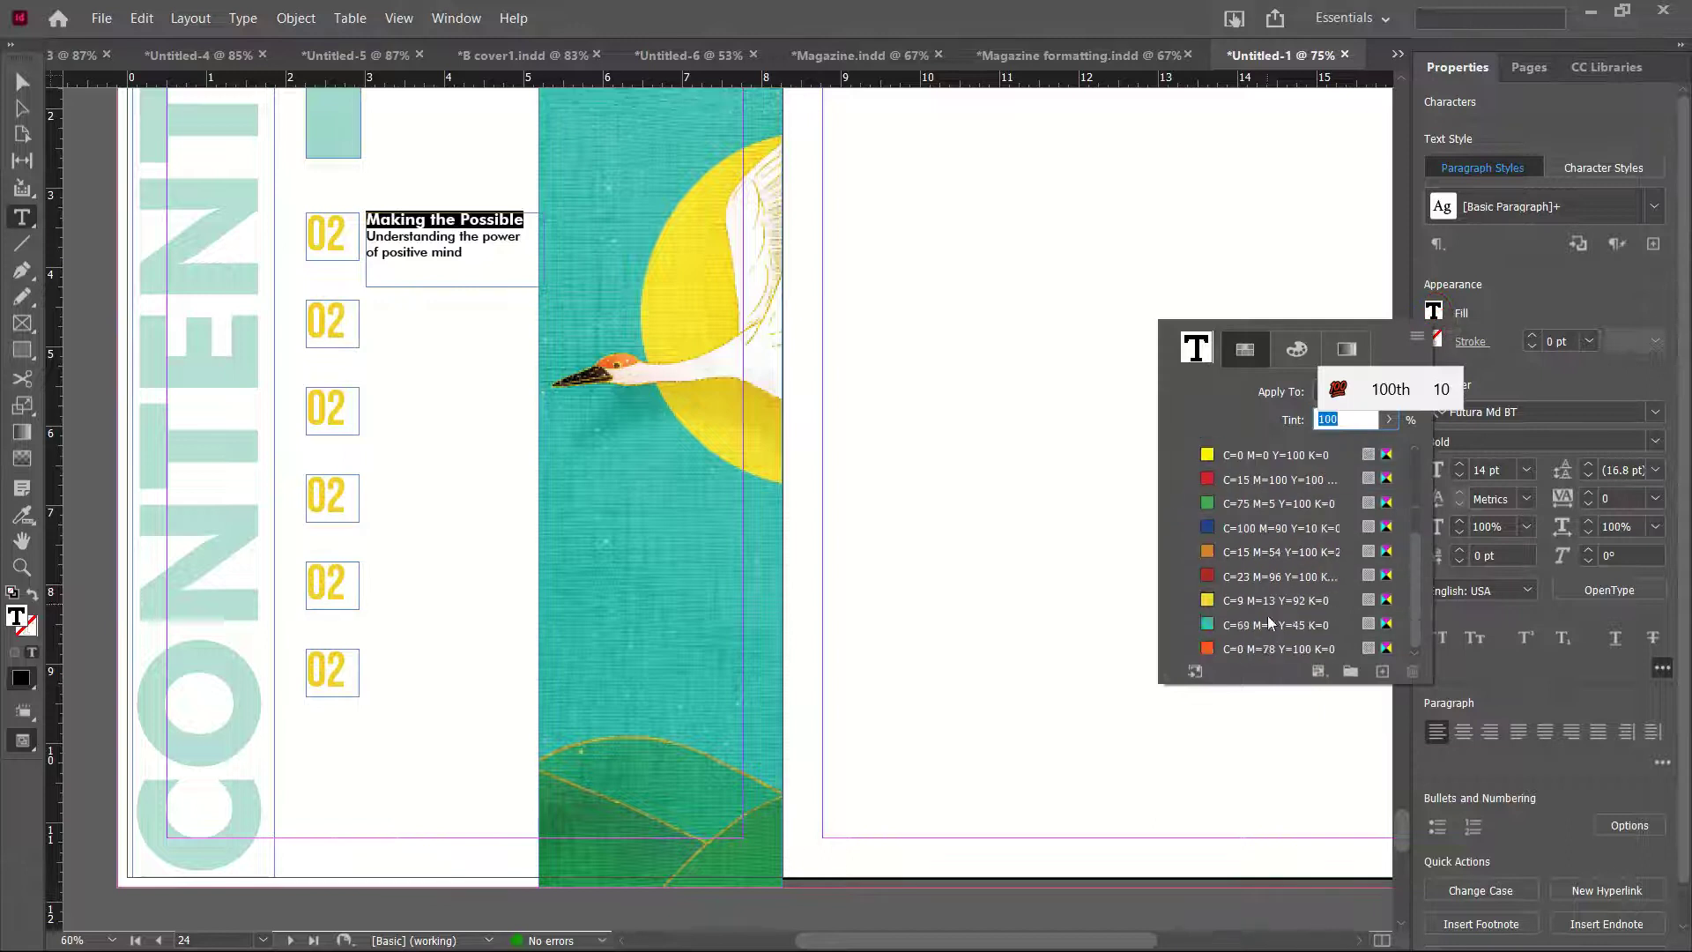
left_click(1252, 624)
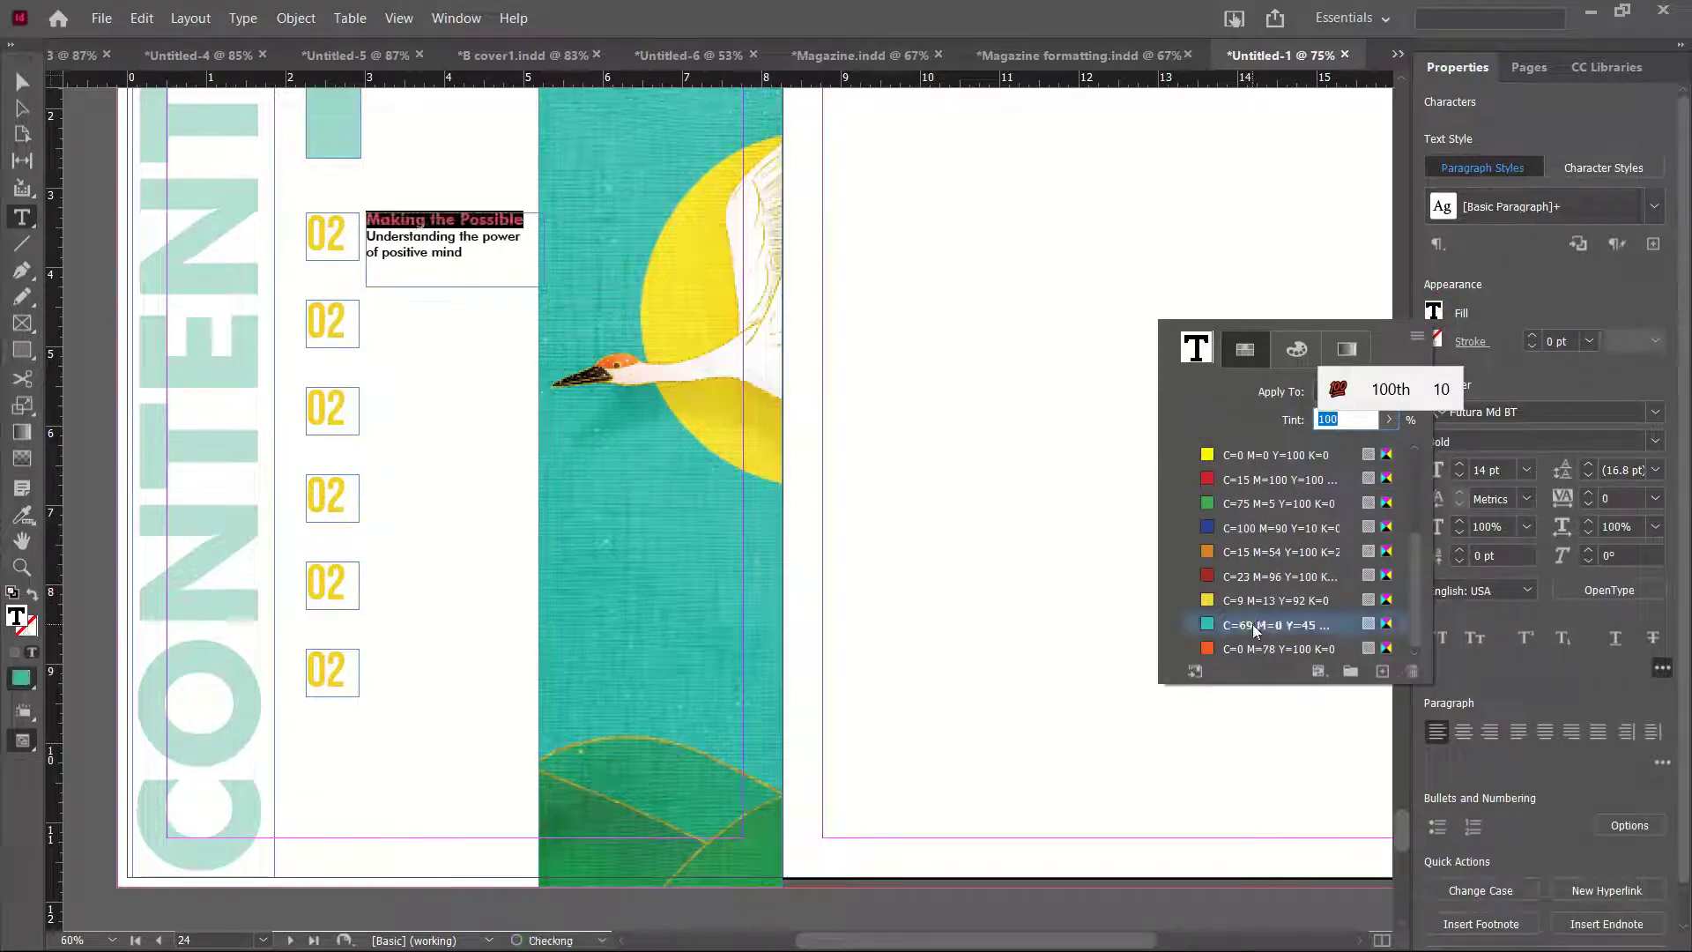
Shorten the heading frame to about 0.84 in high and set the leading of all its text to 16 pt
left_click(27, 97)
mouse_move(453, 286)
left_mouse_down()
mouse_move(458, 262)
mouse_move(454, 278)
left_mouse_up()
double_click(460, 256)
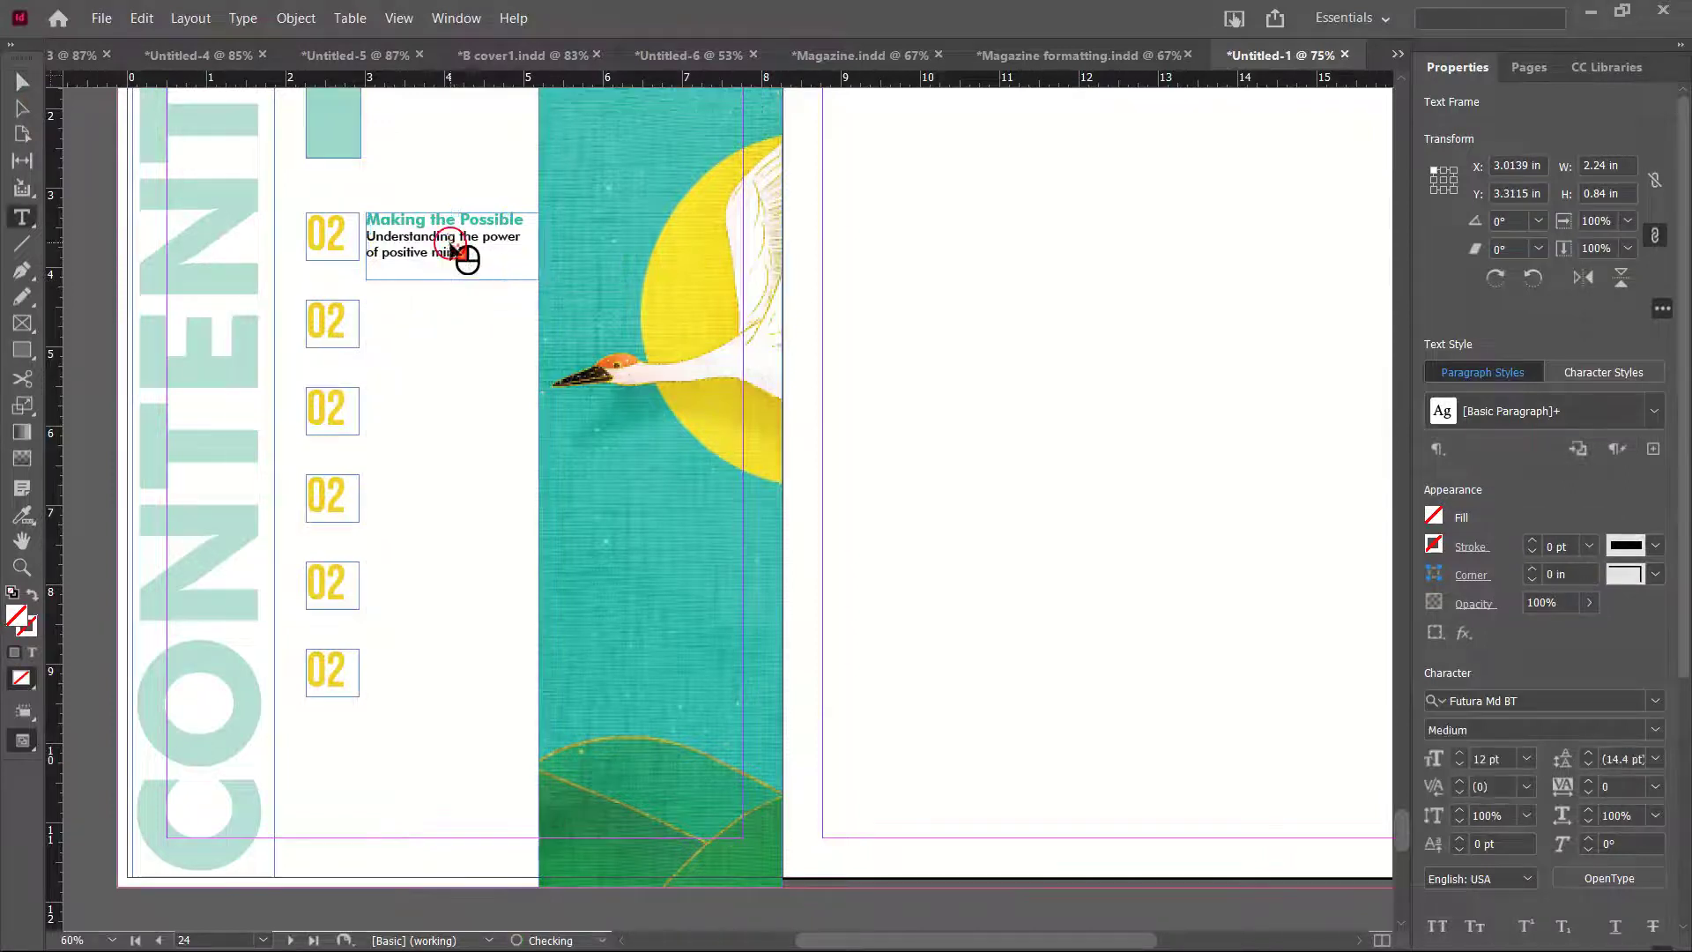
key("ctrl+a")
left_click(1651, 474)
left_click(1619, 469)
left_click(1650, 475)
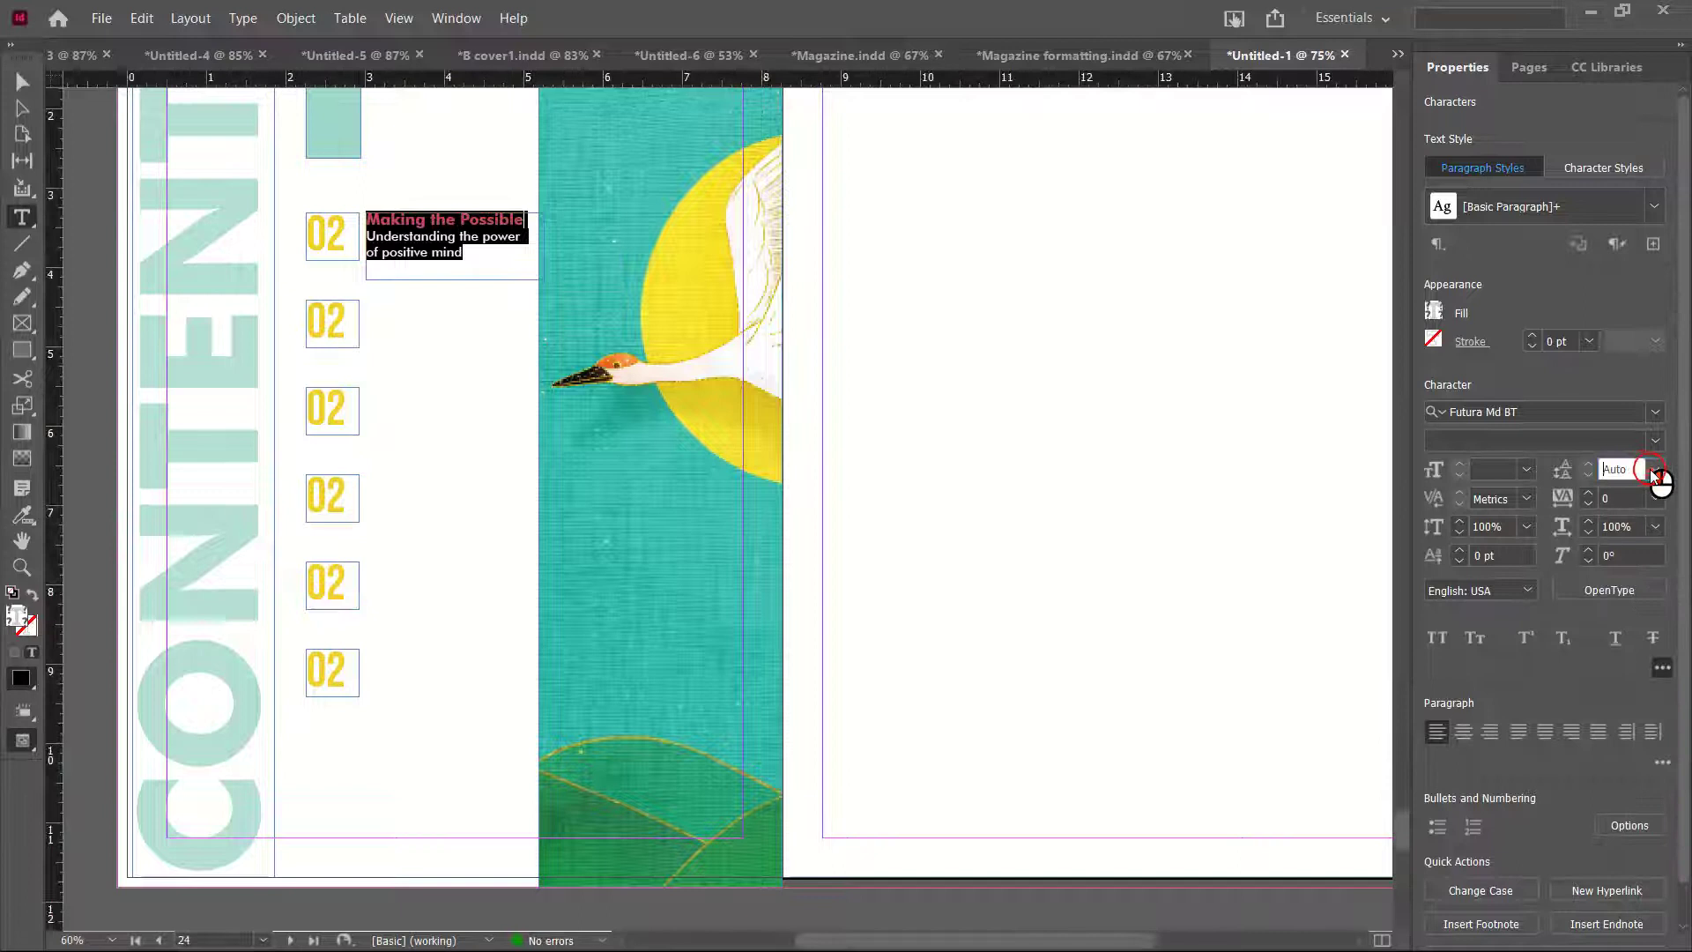
left_click(1657, 476)
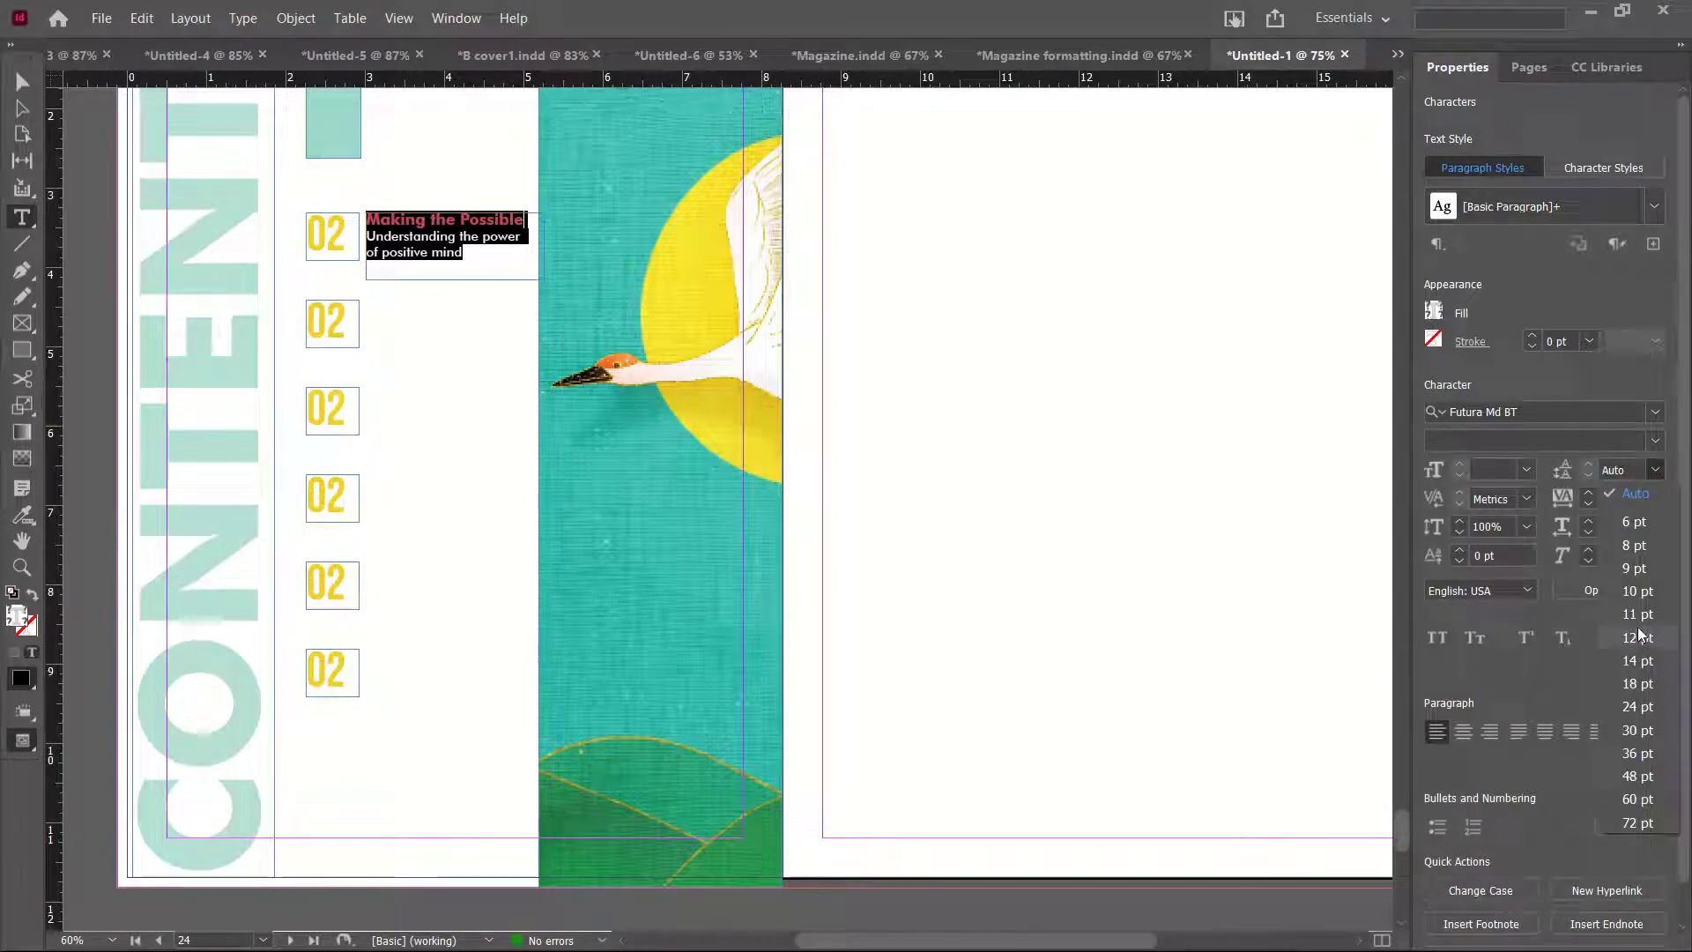
left_click(1638, 638)
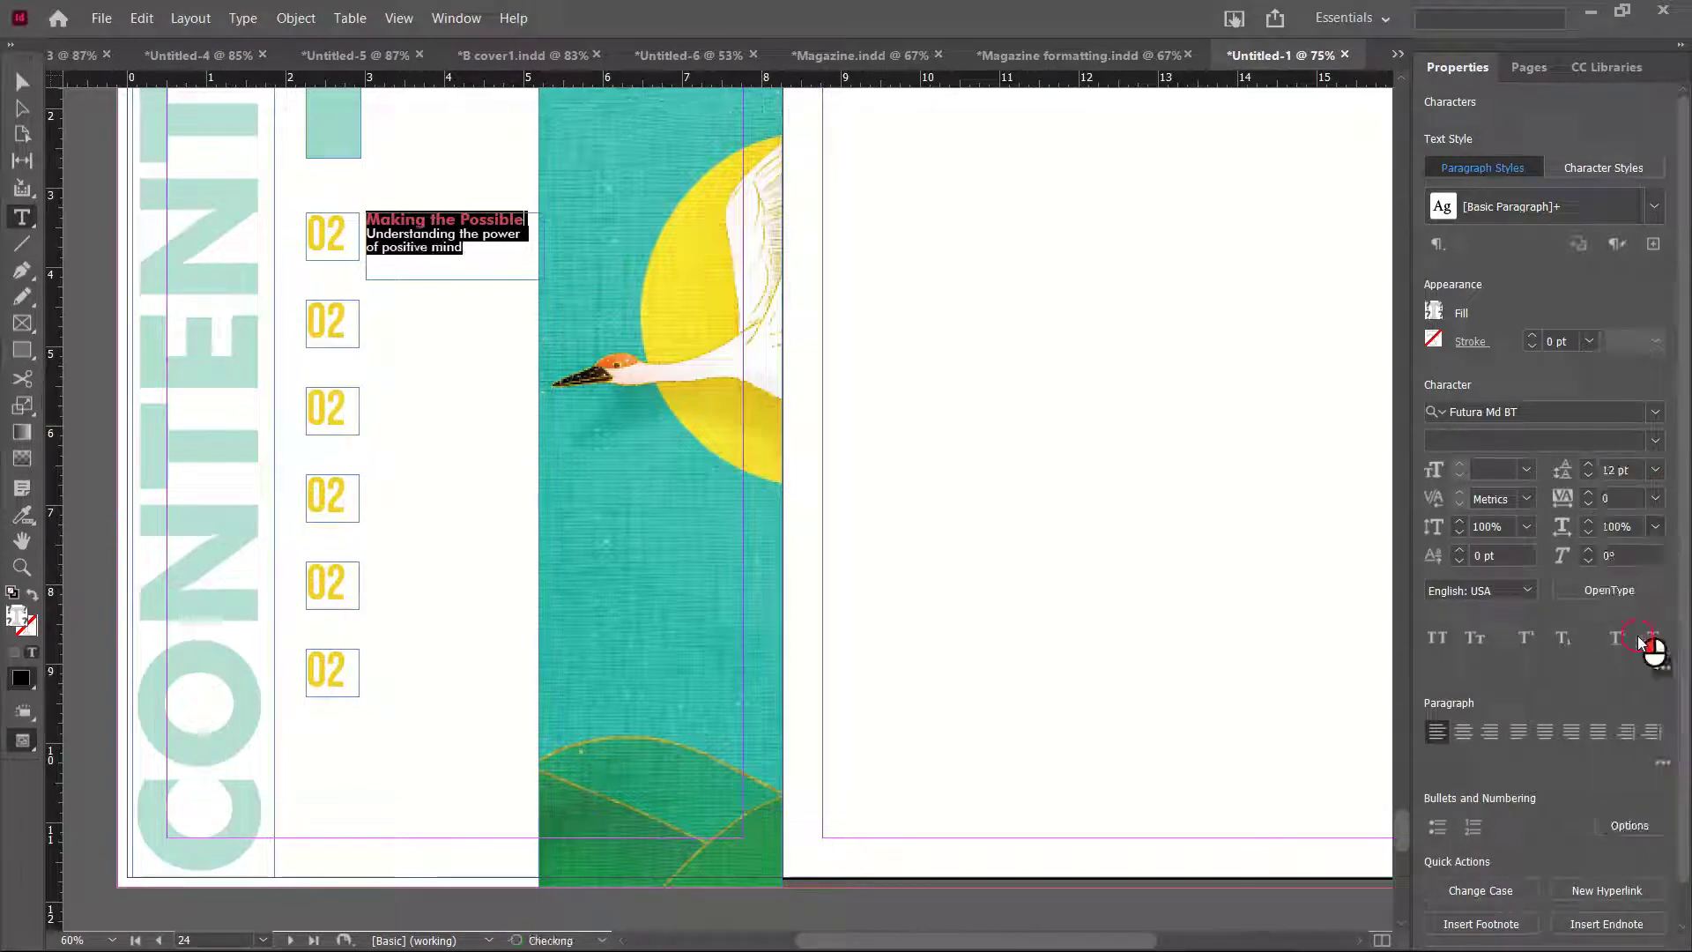
left_click(1591, 466)
left_click(1591, 467)
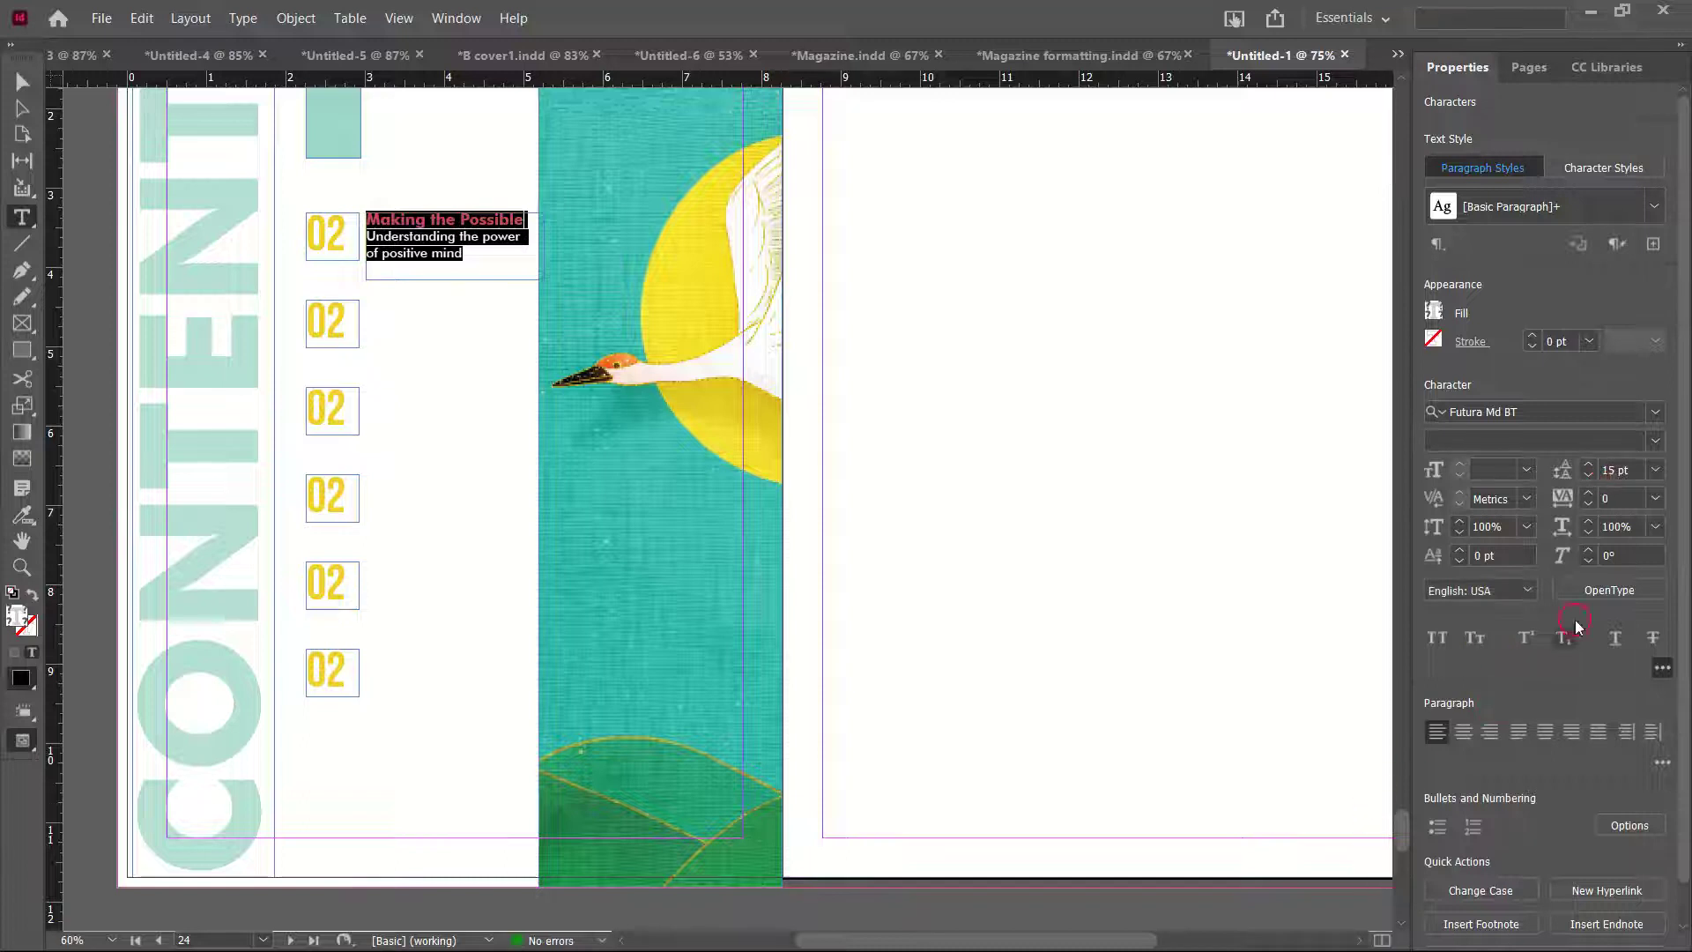
left_click(1590, 466)
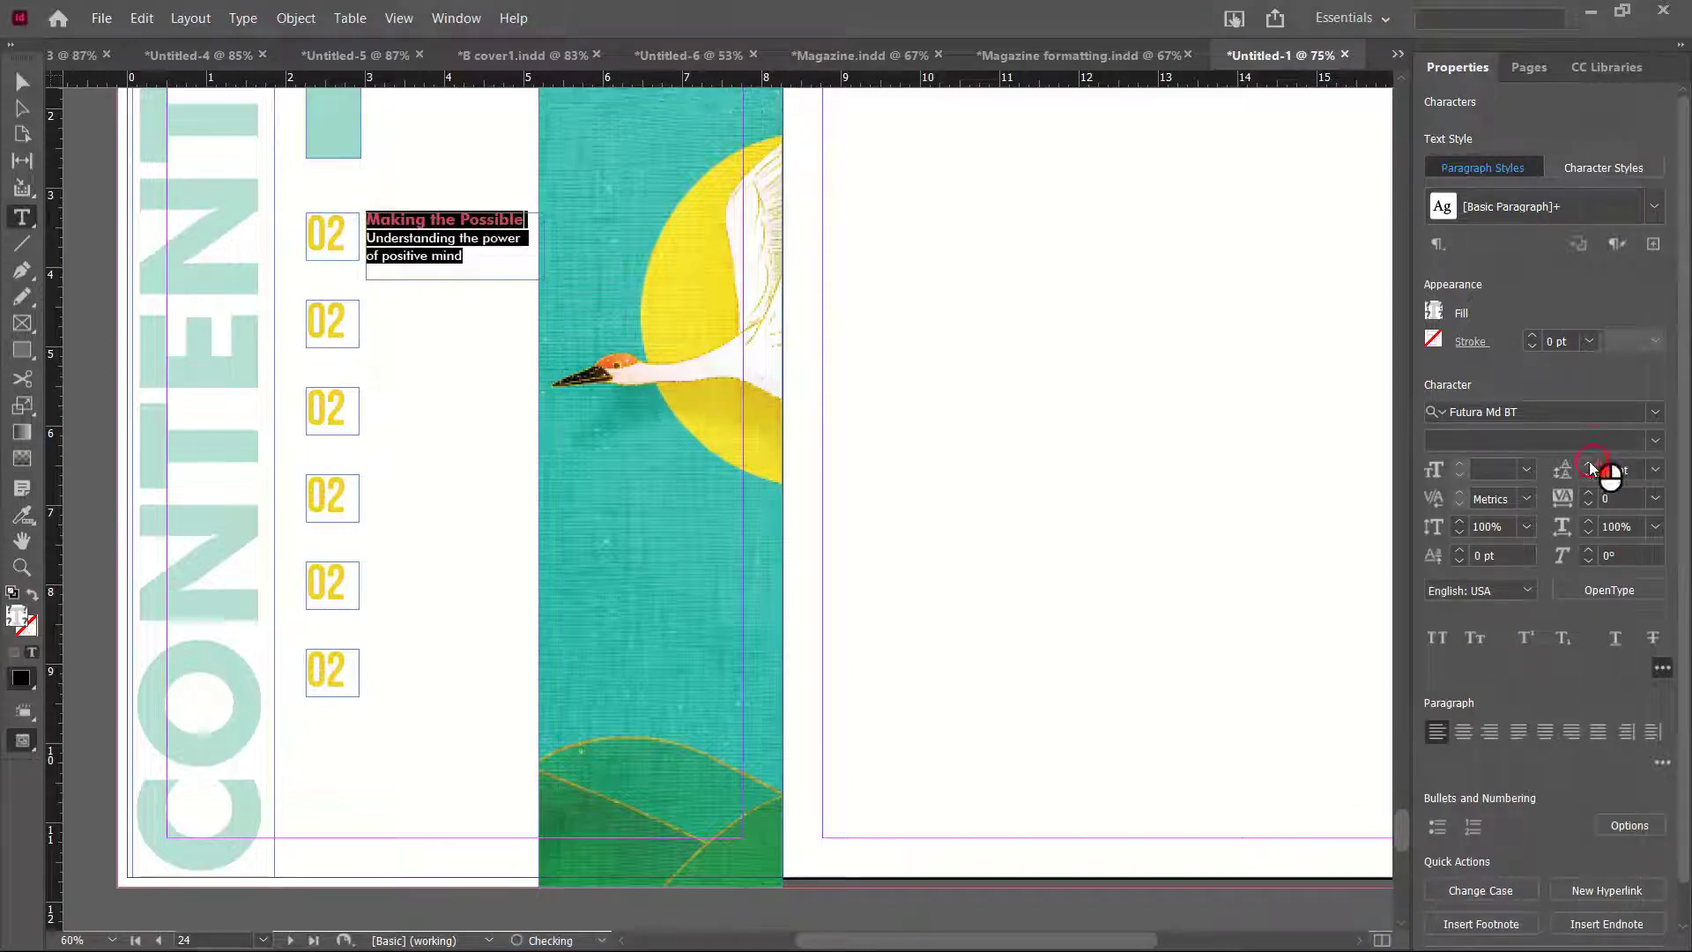
Resize the heading and subtitle frame to about 2.05 by 0.72 in, deselect it and switch to preview mode
left_click(26, 86)
left_click(447, 279)
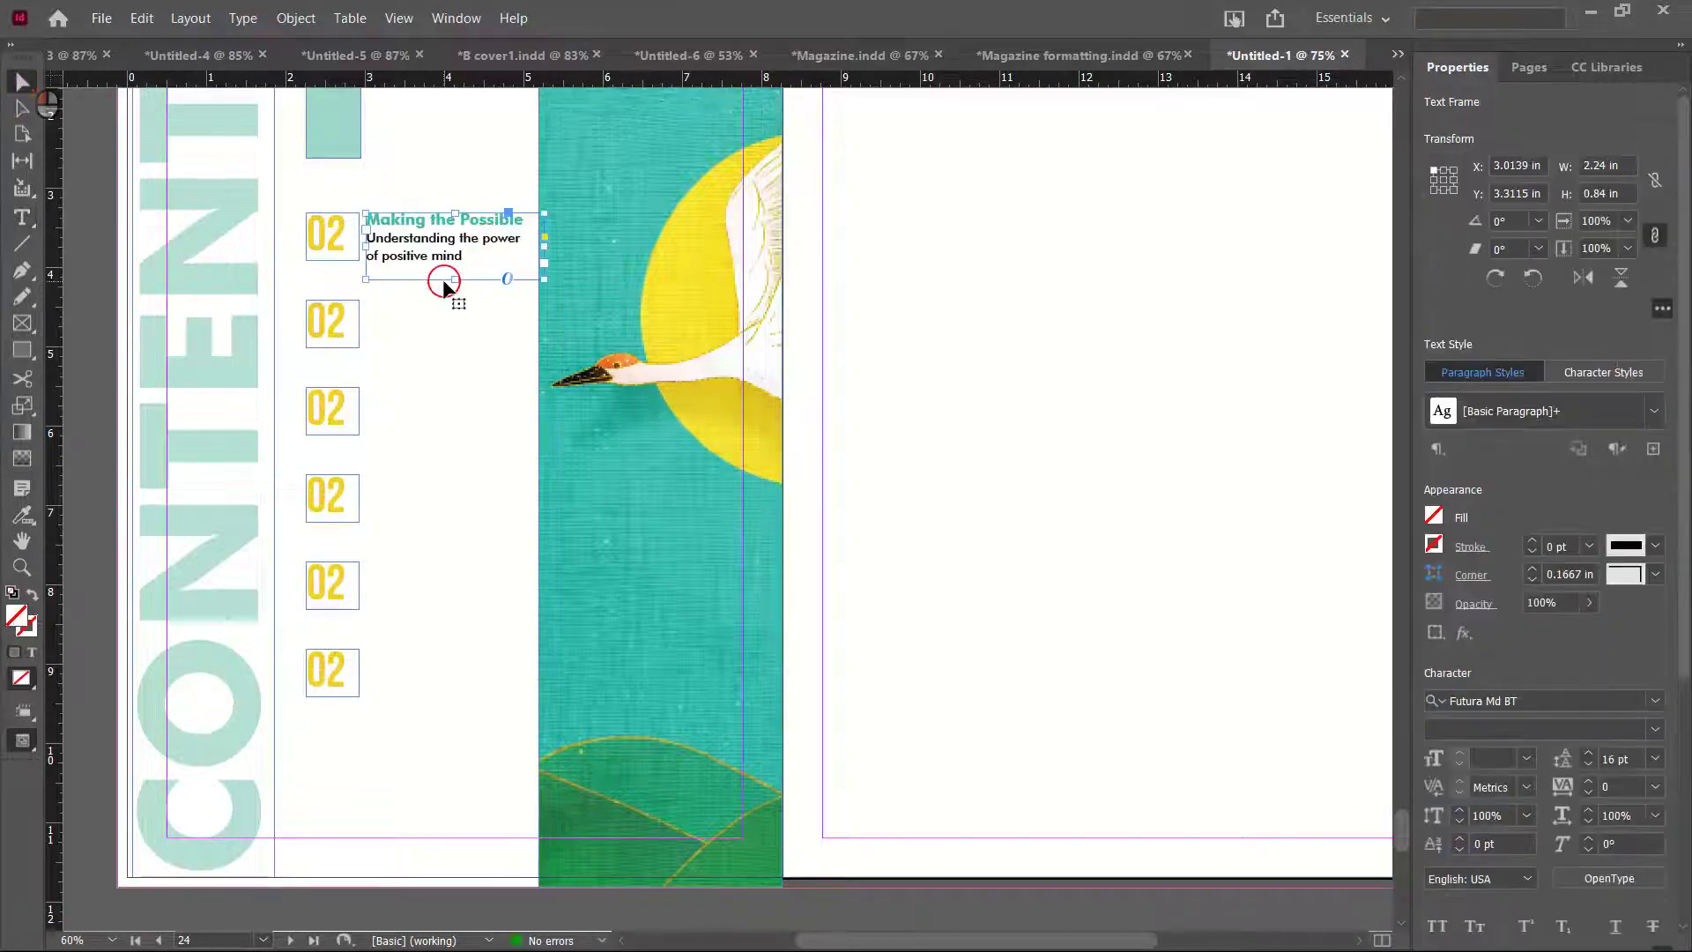
left_click_drag(450, 279, 450, 269)
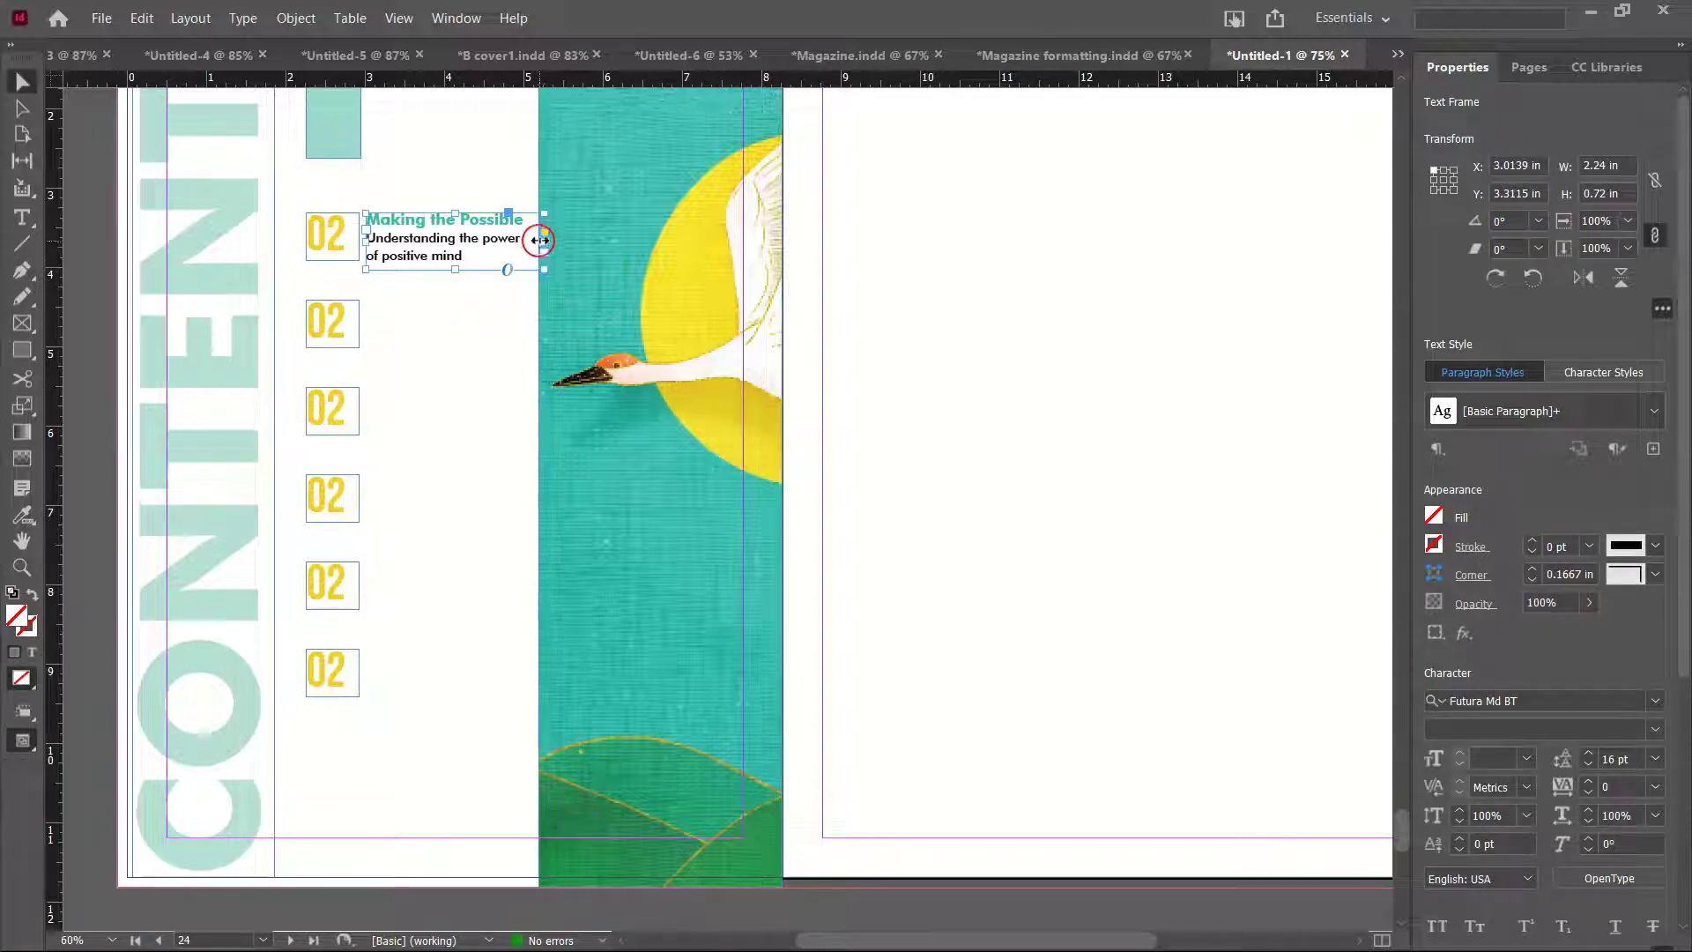
mouse_move(541, 238)
left_mouse_down()
mouse_move(557, 243)
mouse_move(529, 239)
left_mouse_up()
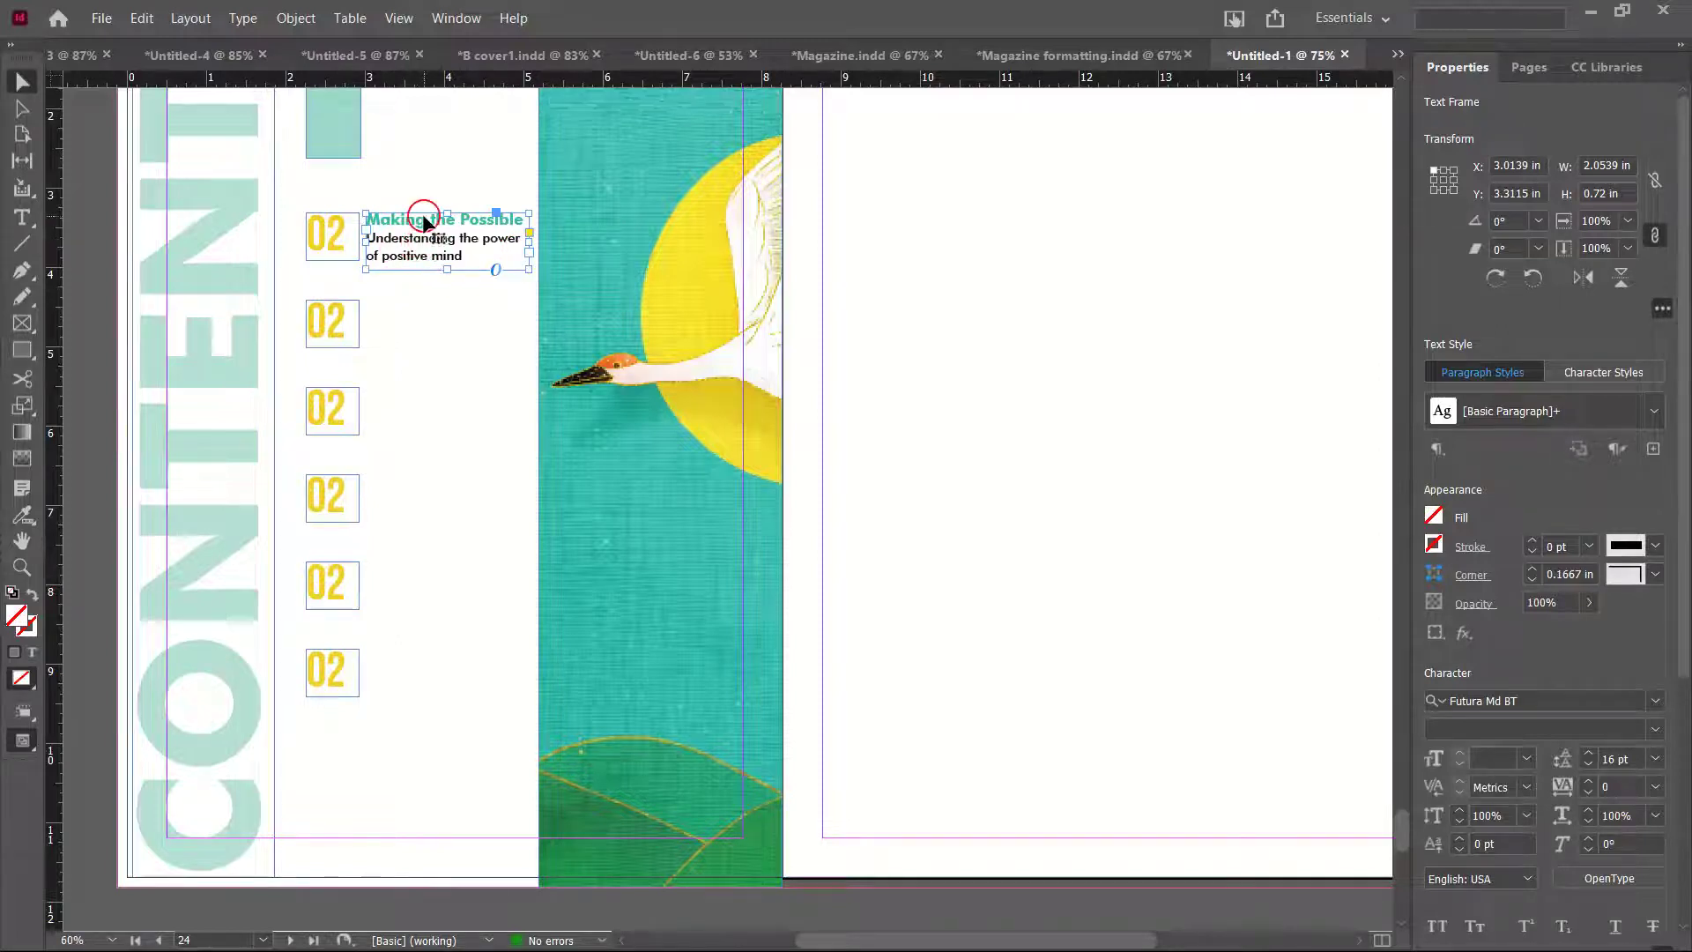
left_click(1027, 375)
key("w")
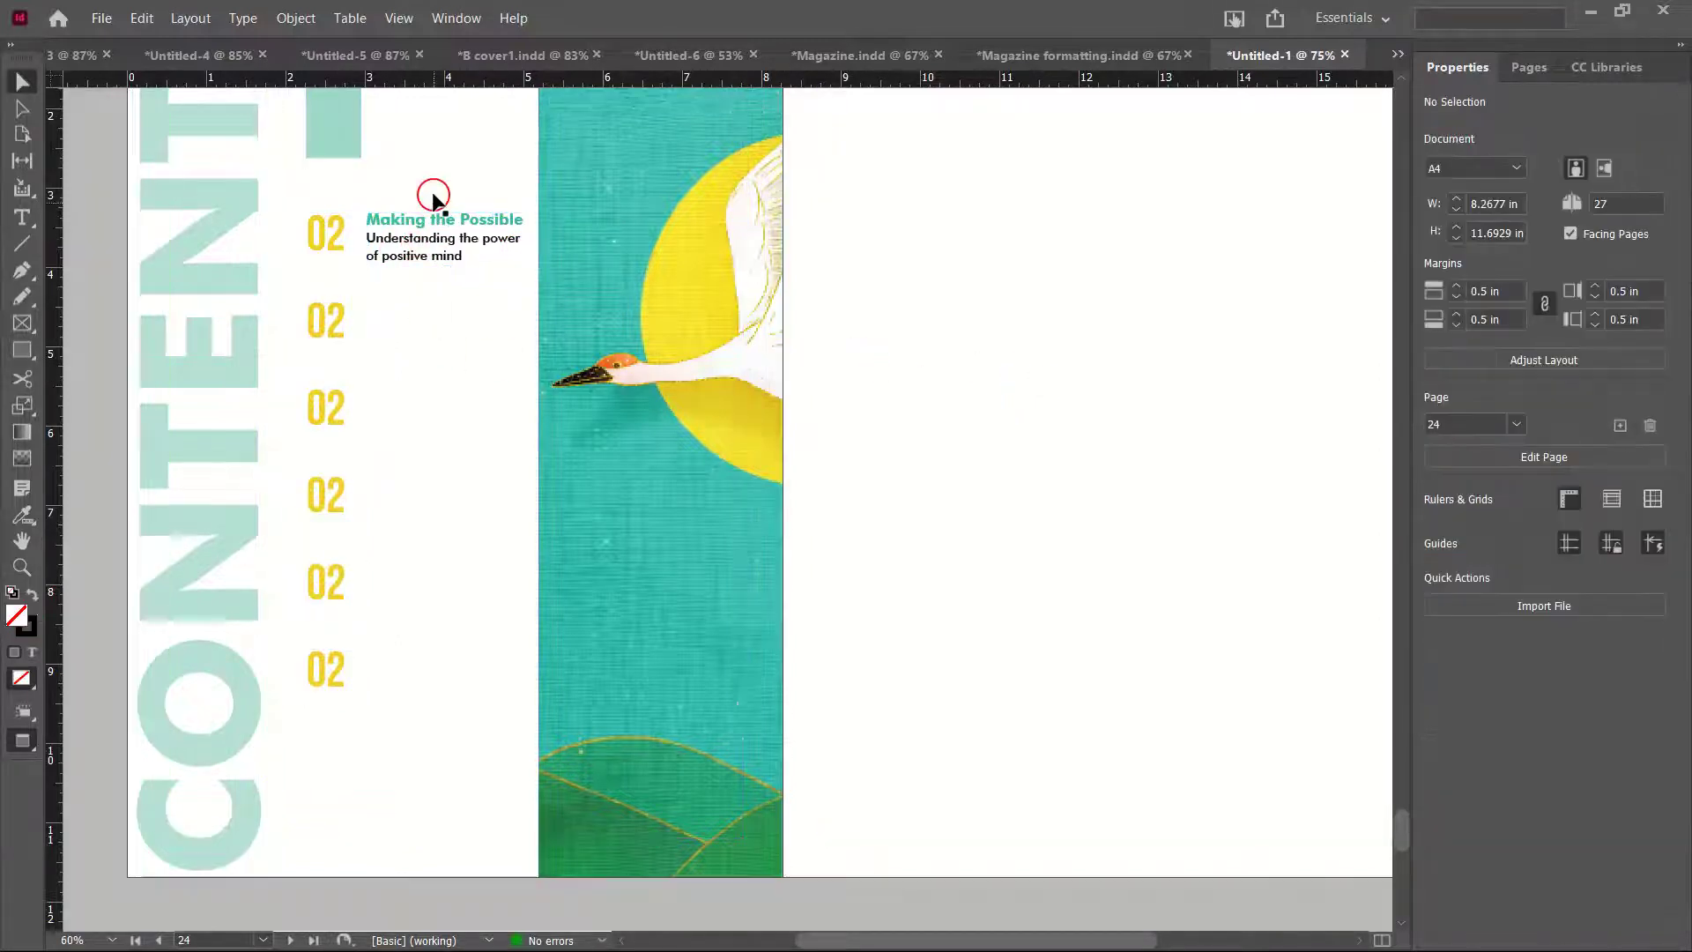
Duplicate the heading and subtitle frame down the column so that each of the six page numbers has an entry
left_click(434, 222)
left_click_drag(435, 220, 429, 507)
key("ctrl+z")
left_click_drag(435, 393, 415, 666)
left_click(969, 547)
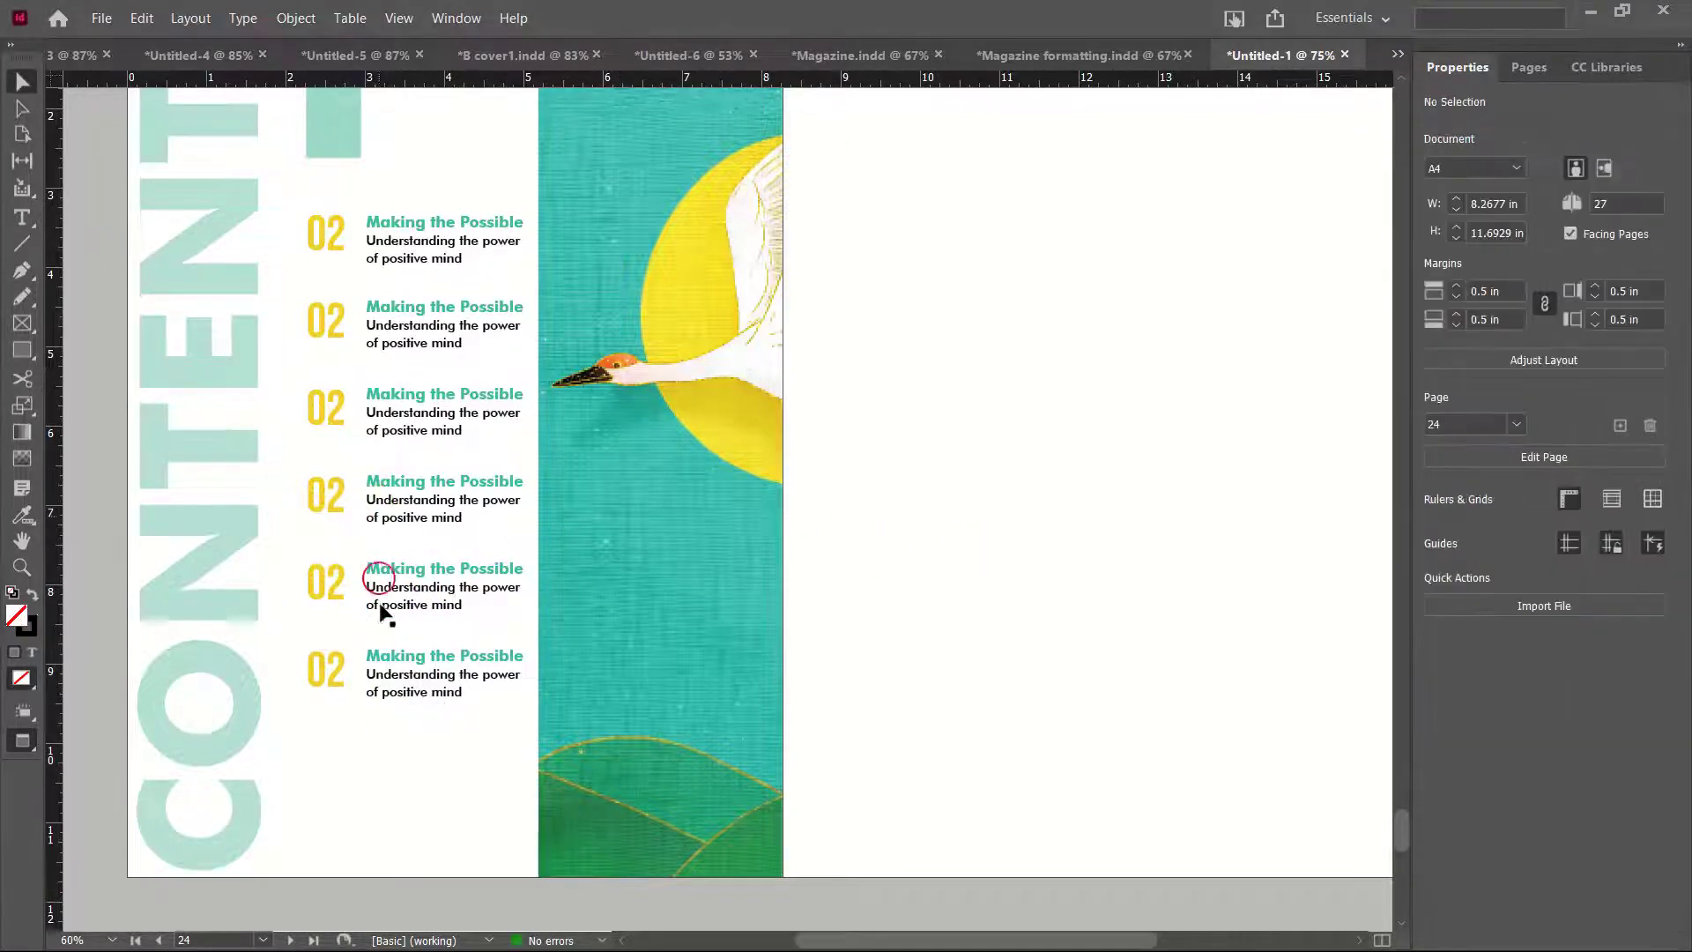
Select all six page numbers and their entries without the background objects and nudge them left to about X 2.16 in
scroll(384, 719, "down", 2)
left_click_drag(291, 787, 480, 273)
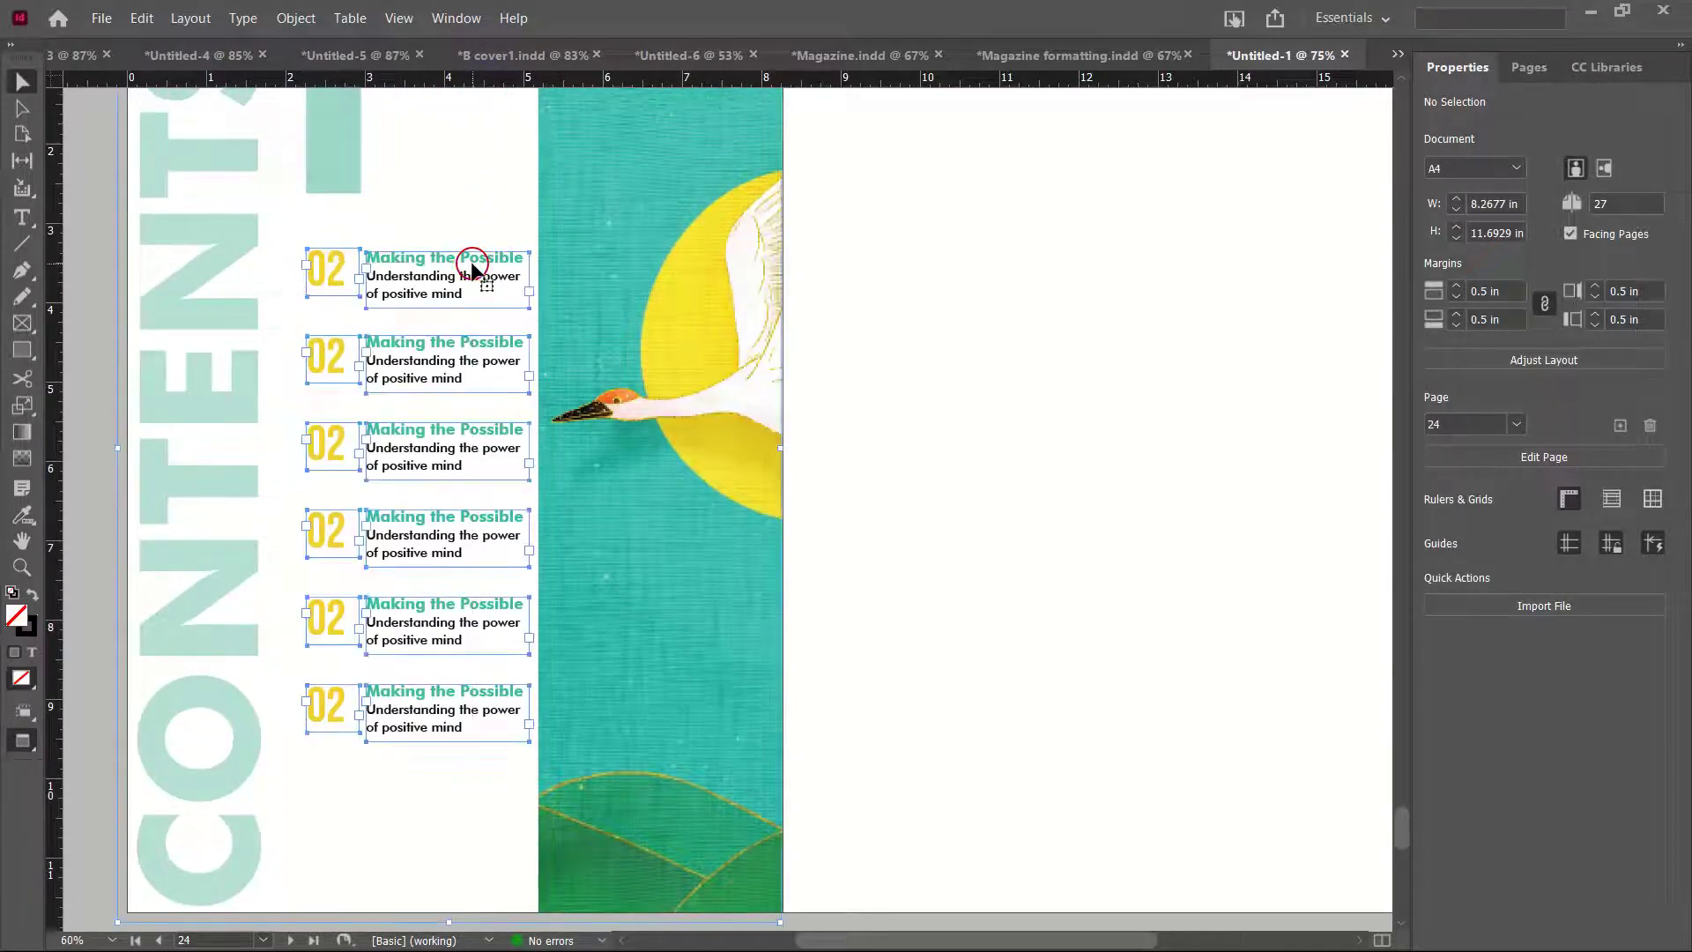
left_click(476, 157, "shift")
left_click(477, 157, "shift")
key("Left")
key("Left")
key("Left")
key("Left")
key("Left")
key("Left")
key("Left")
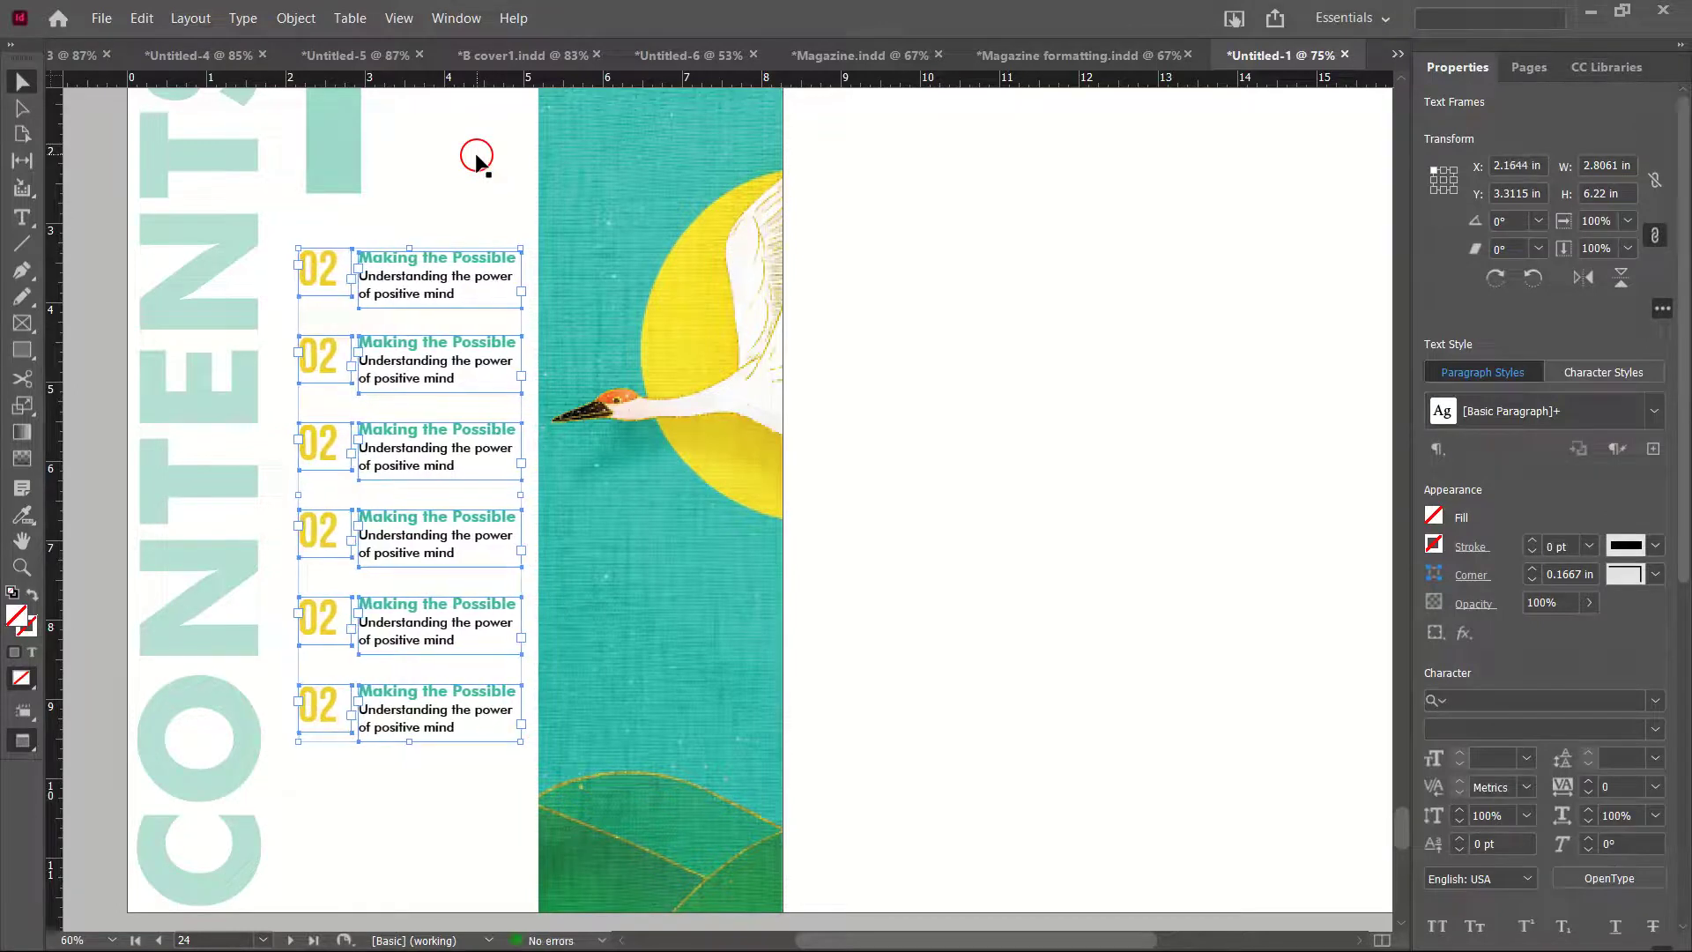
Nudge the teal rectangle above the page numbers left to about X 2.19 in
scroll(318, 181, "up", 2)
left_click(316, 176)
key("Left")
key("Left")
key("Left")
key("Left")
key("Left")
scroll(479, 408, "down", 3)
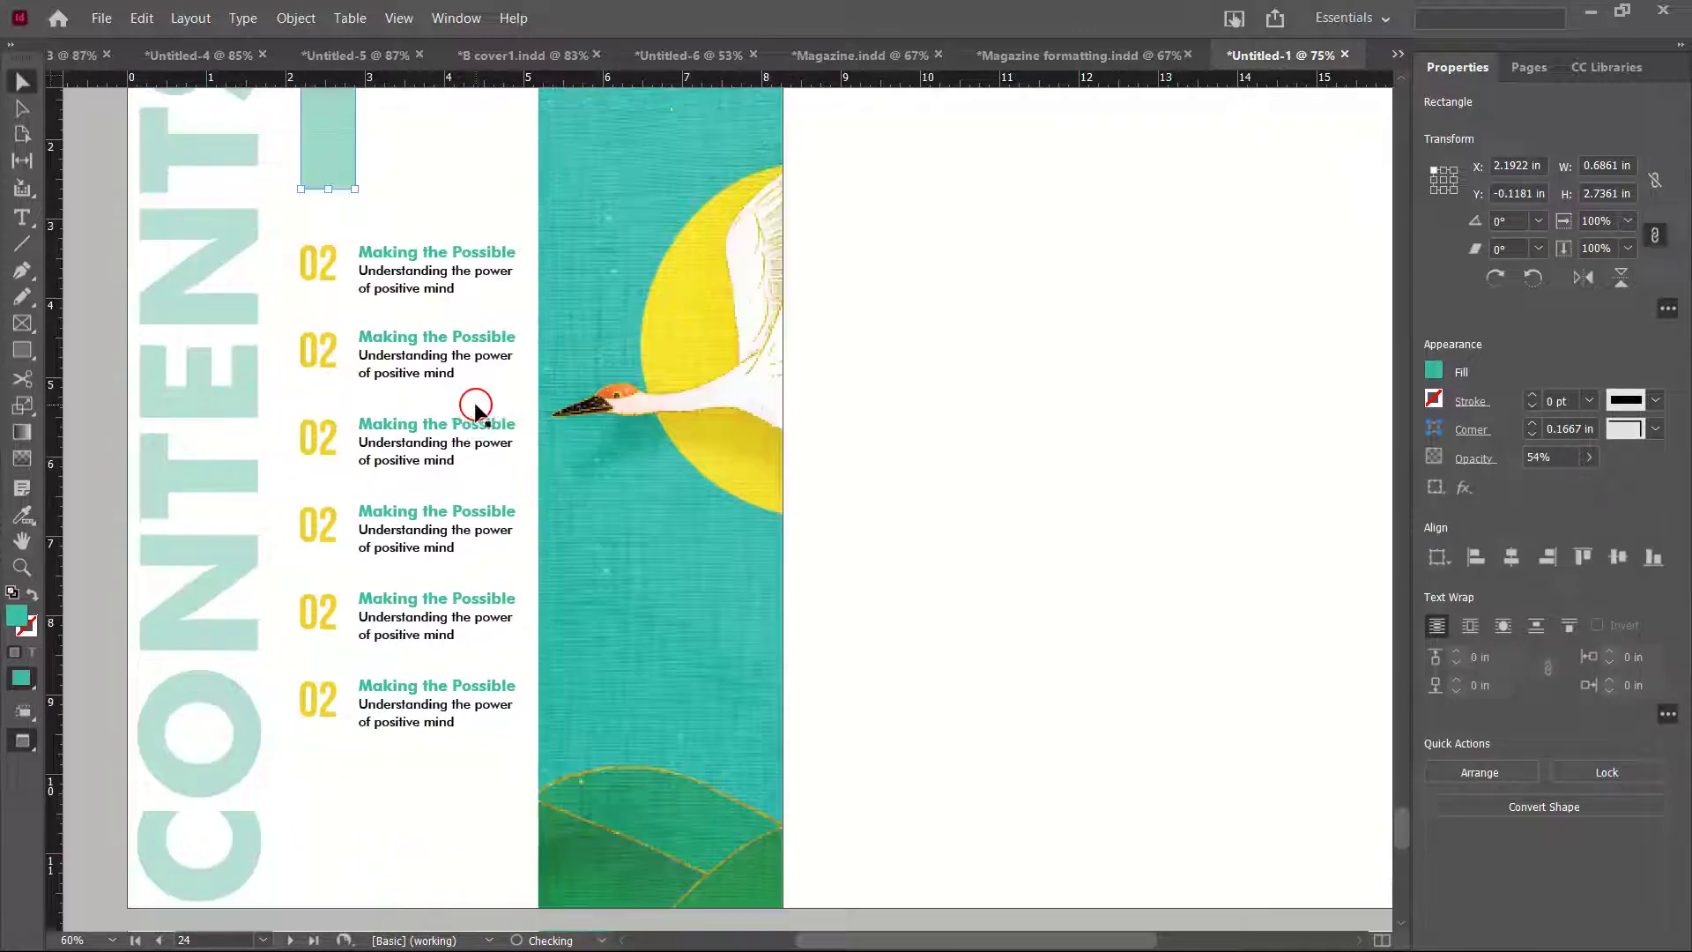
scroll(488, 828, "down", 3)
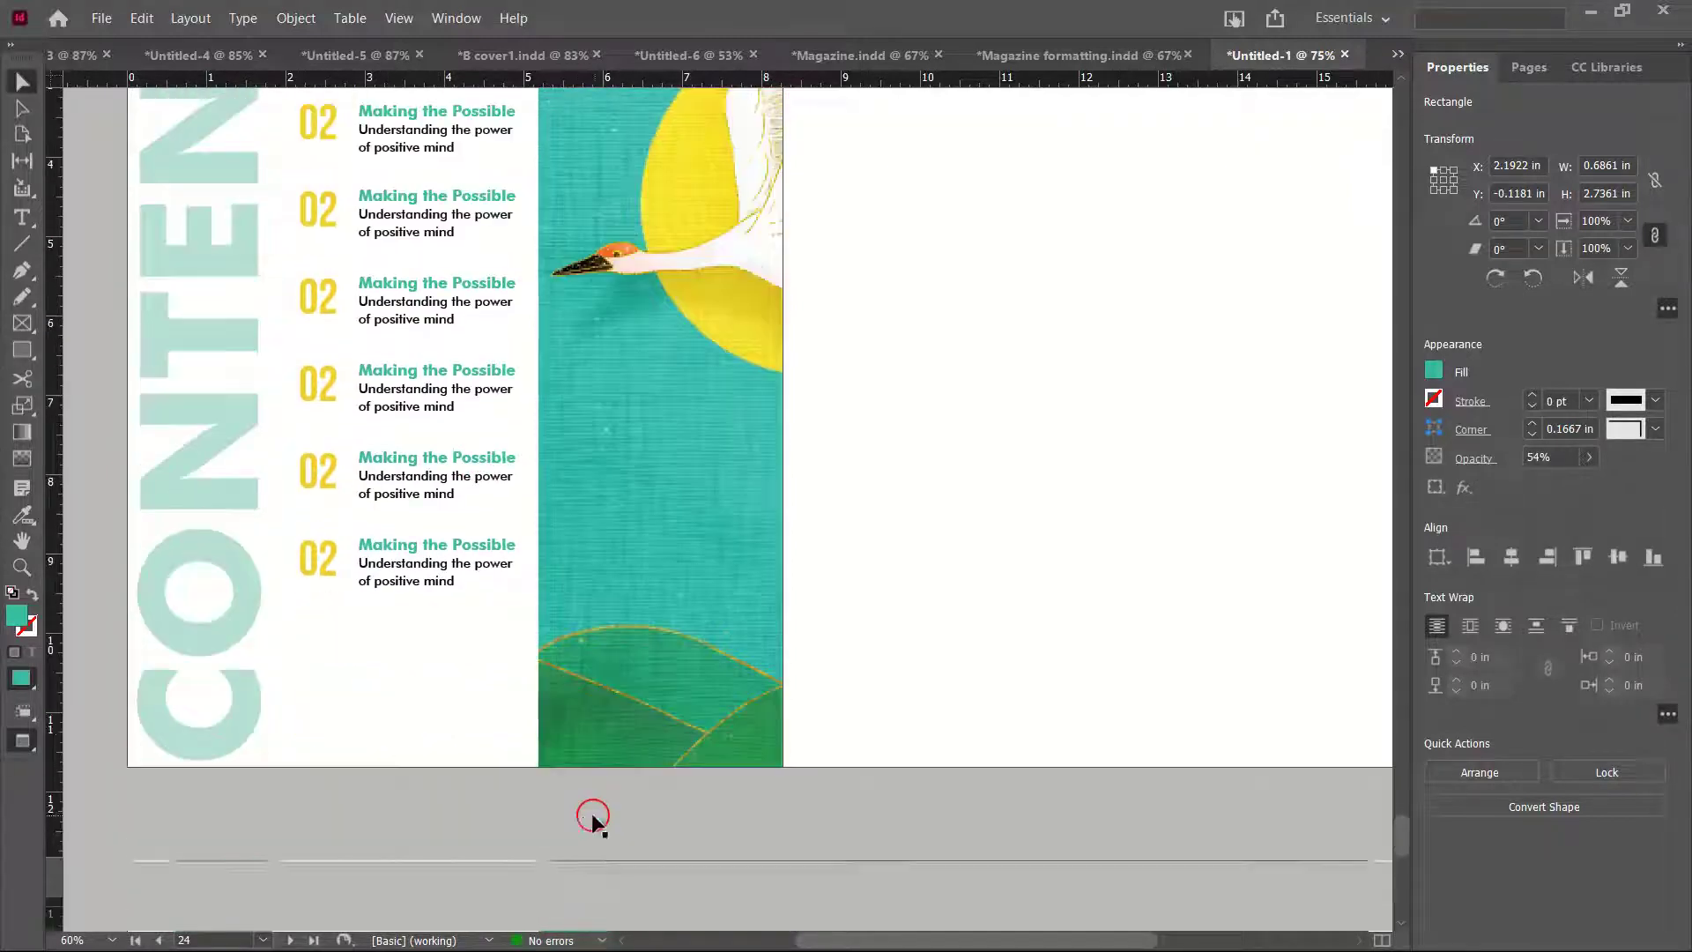
left_click_drag(427, 839, 1035, 608)
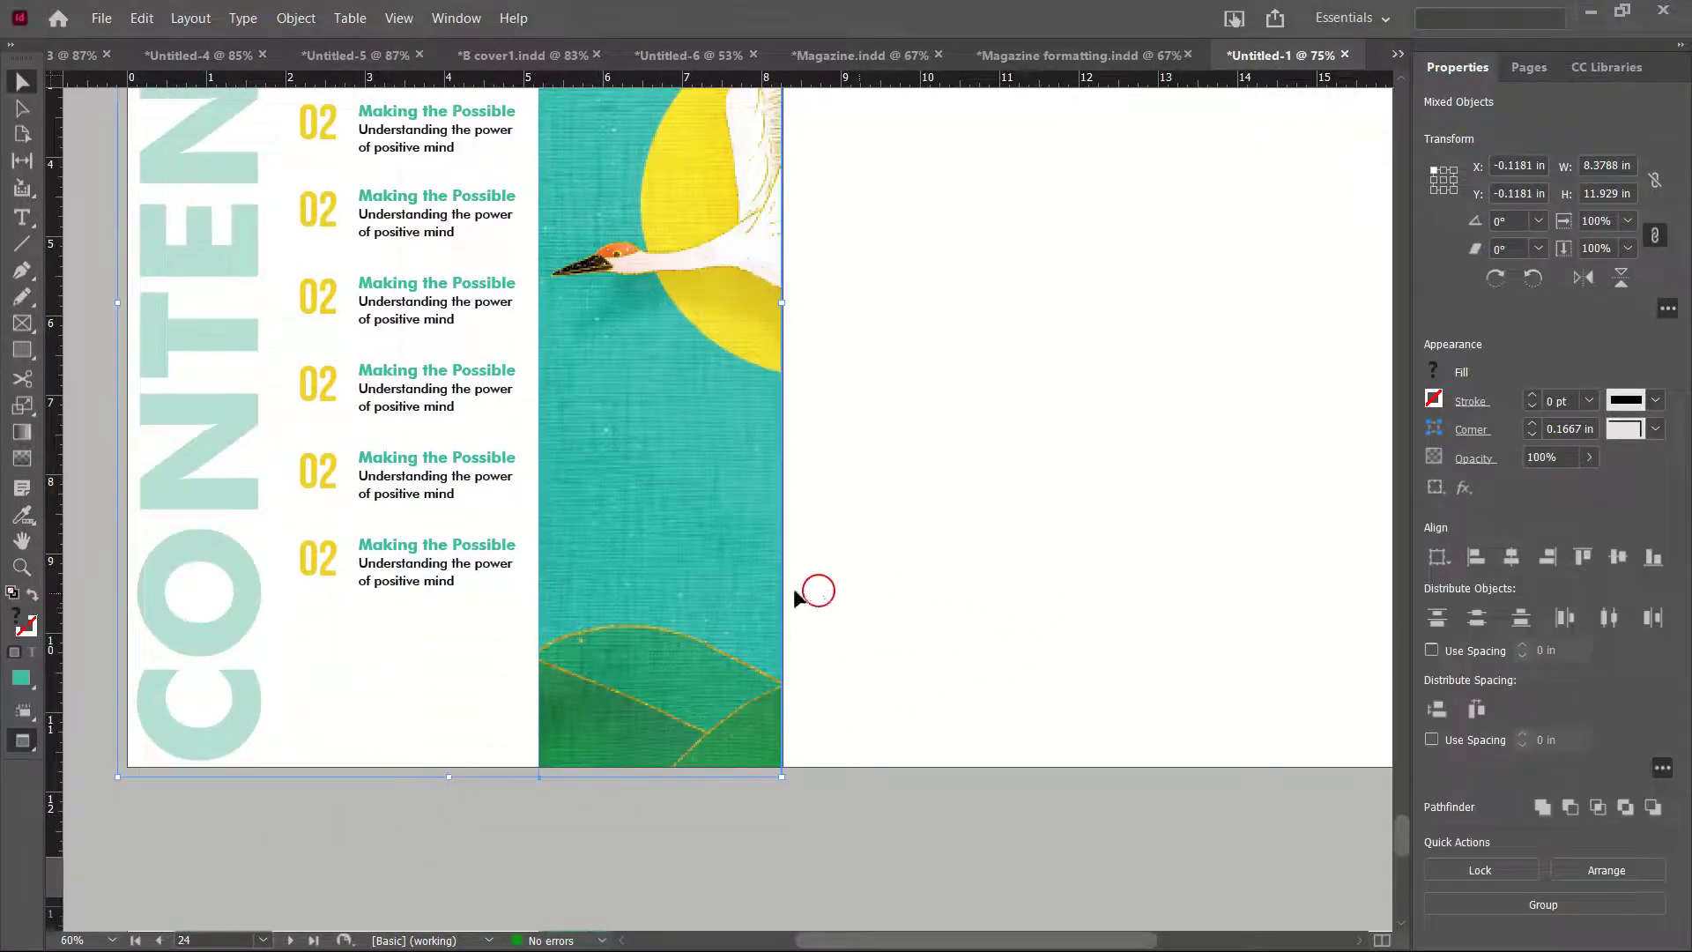
left_click(395, 807)
scroll(379, 494, "up", 4)
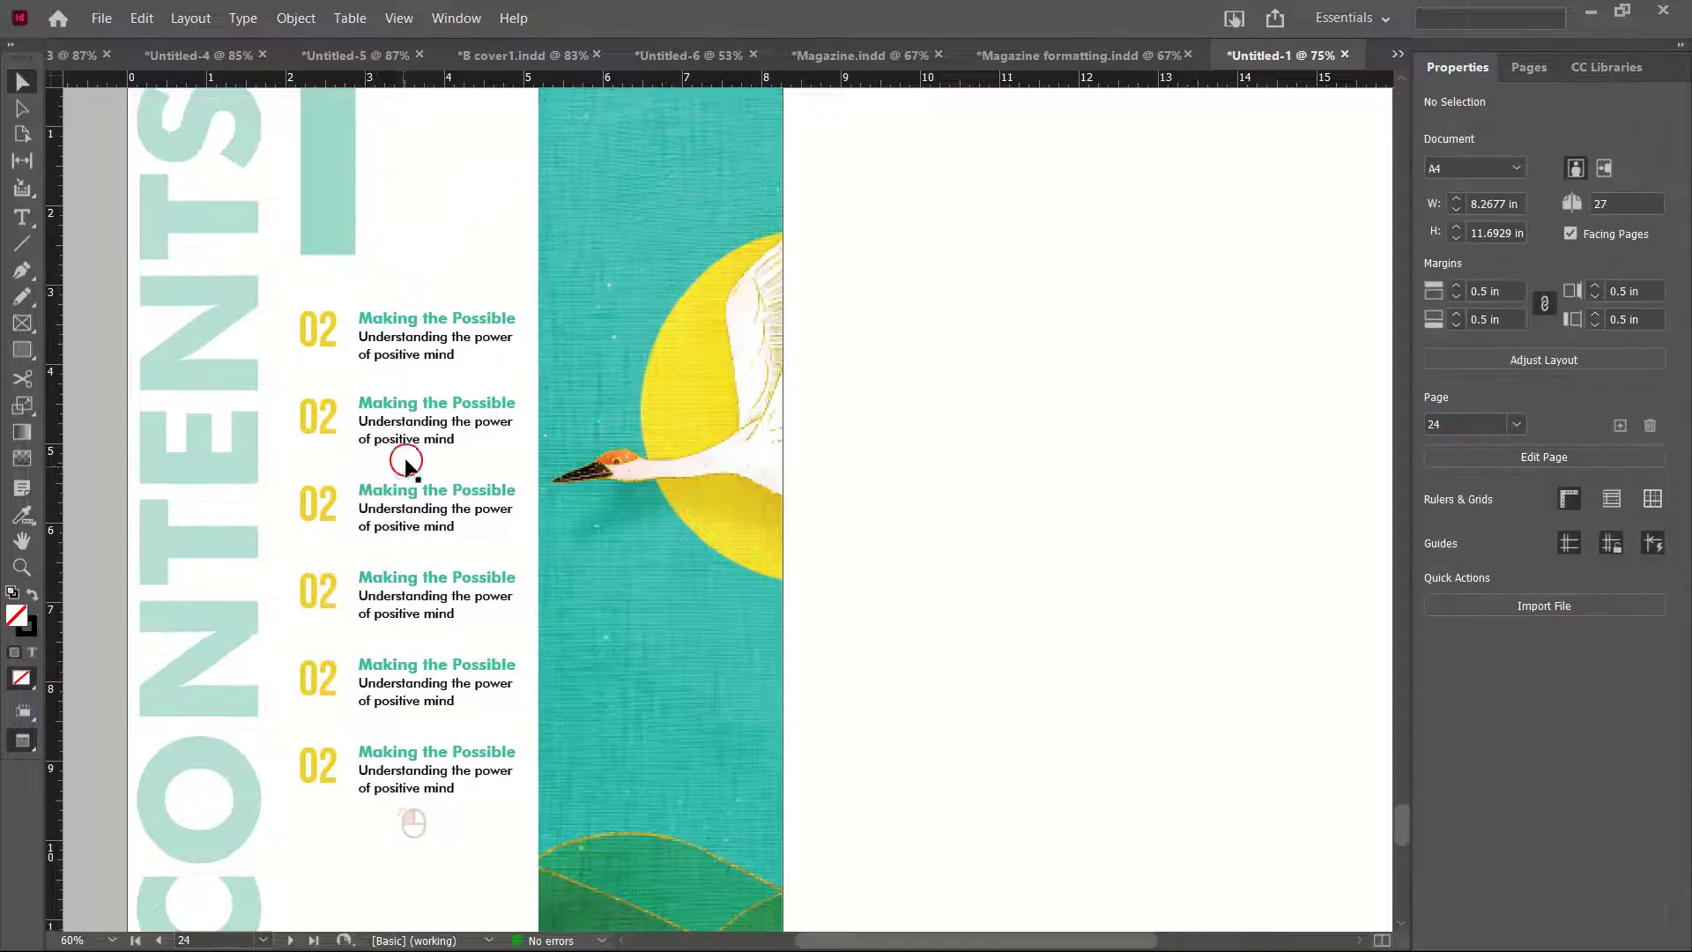
Replace the second entry's heading with "Define You"
double_click(441, 404)
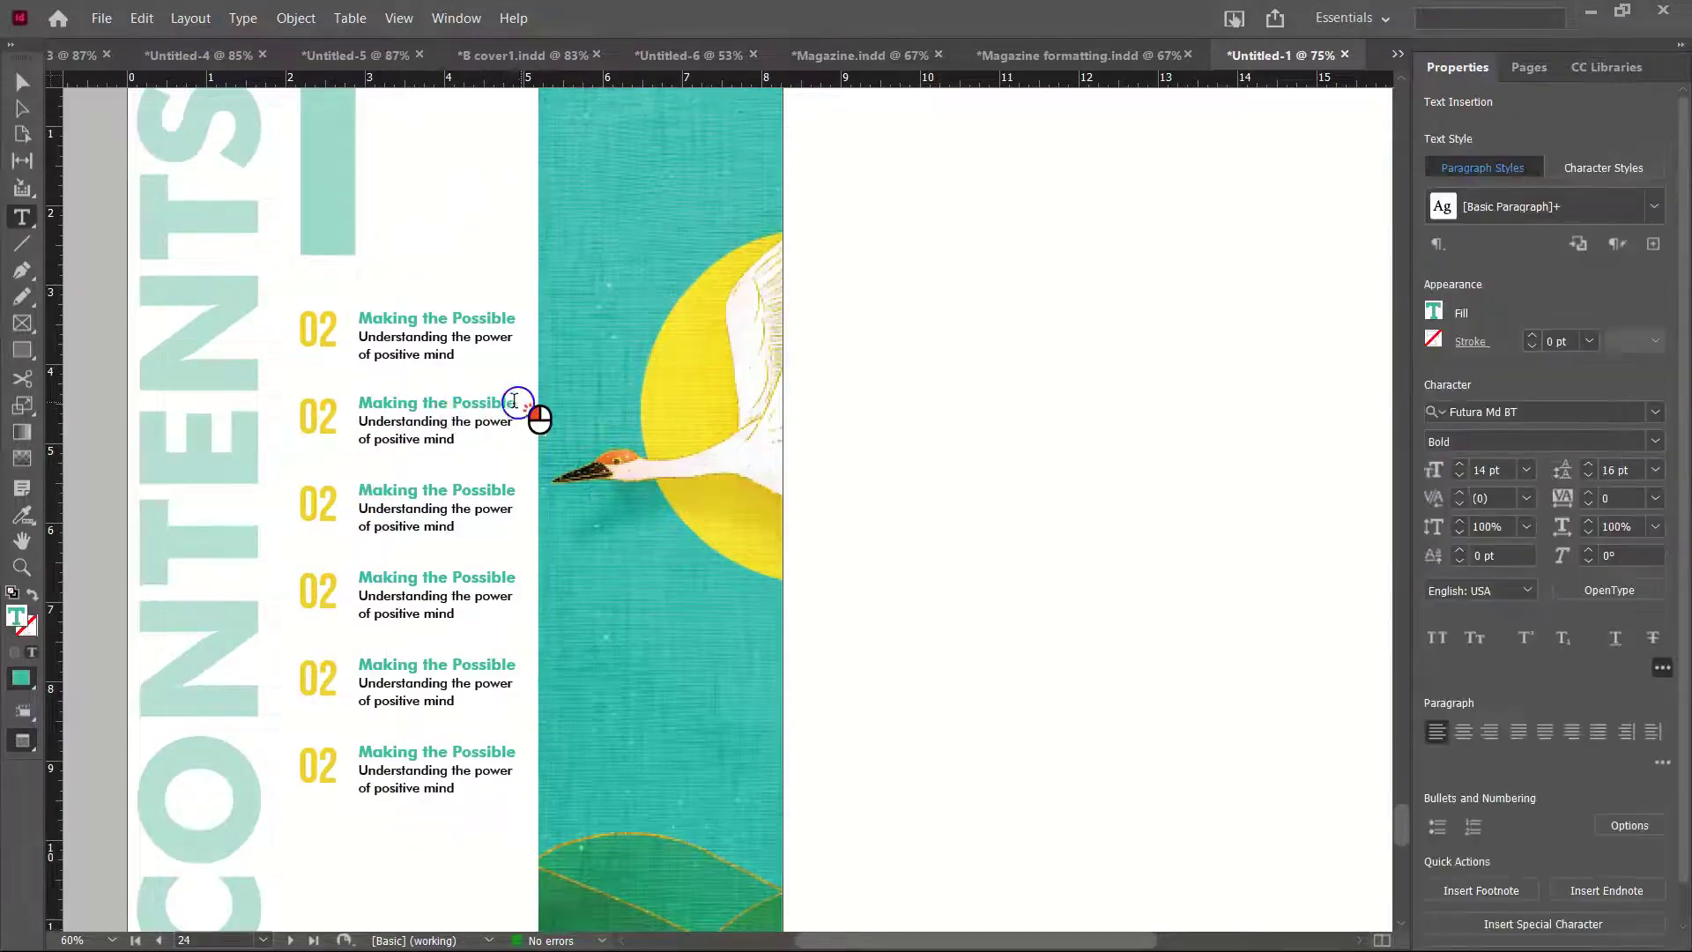
left_click_drag(520, 405, 333, 403)
type("Define You")
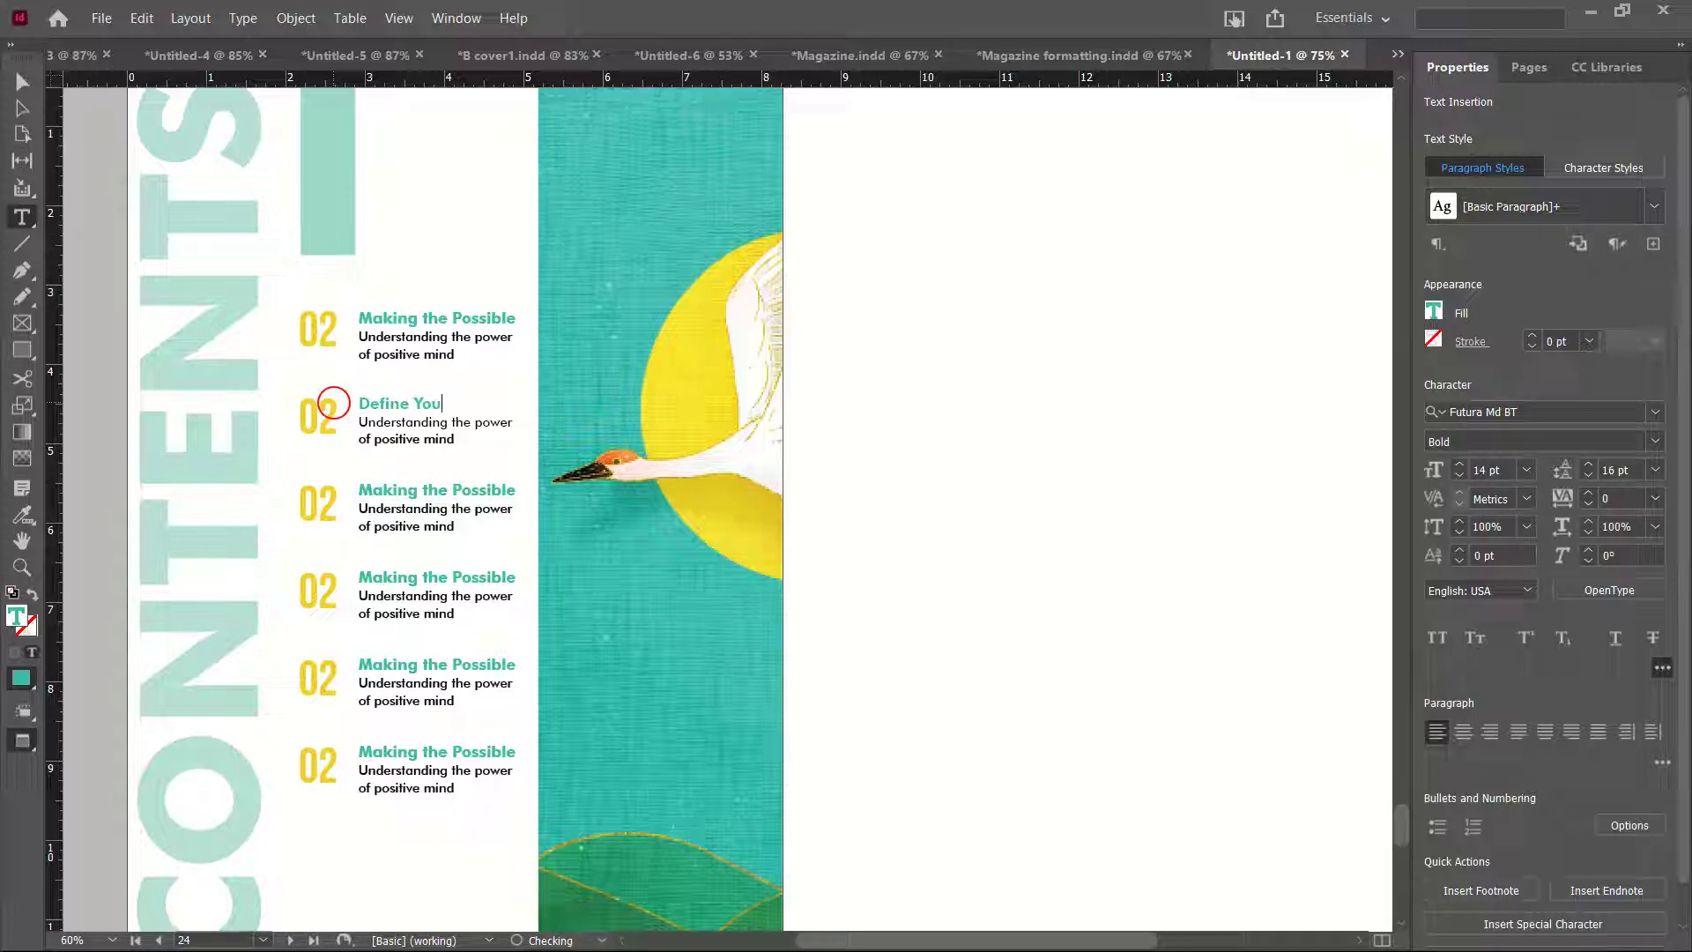
Replace the third entry's heading with "Life Borders" and the fourth entry's heading with "Future and Plan"
left_click_drag(522, 491, 352, 487)
type("Life borders")
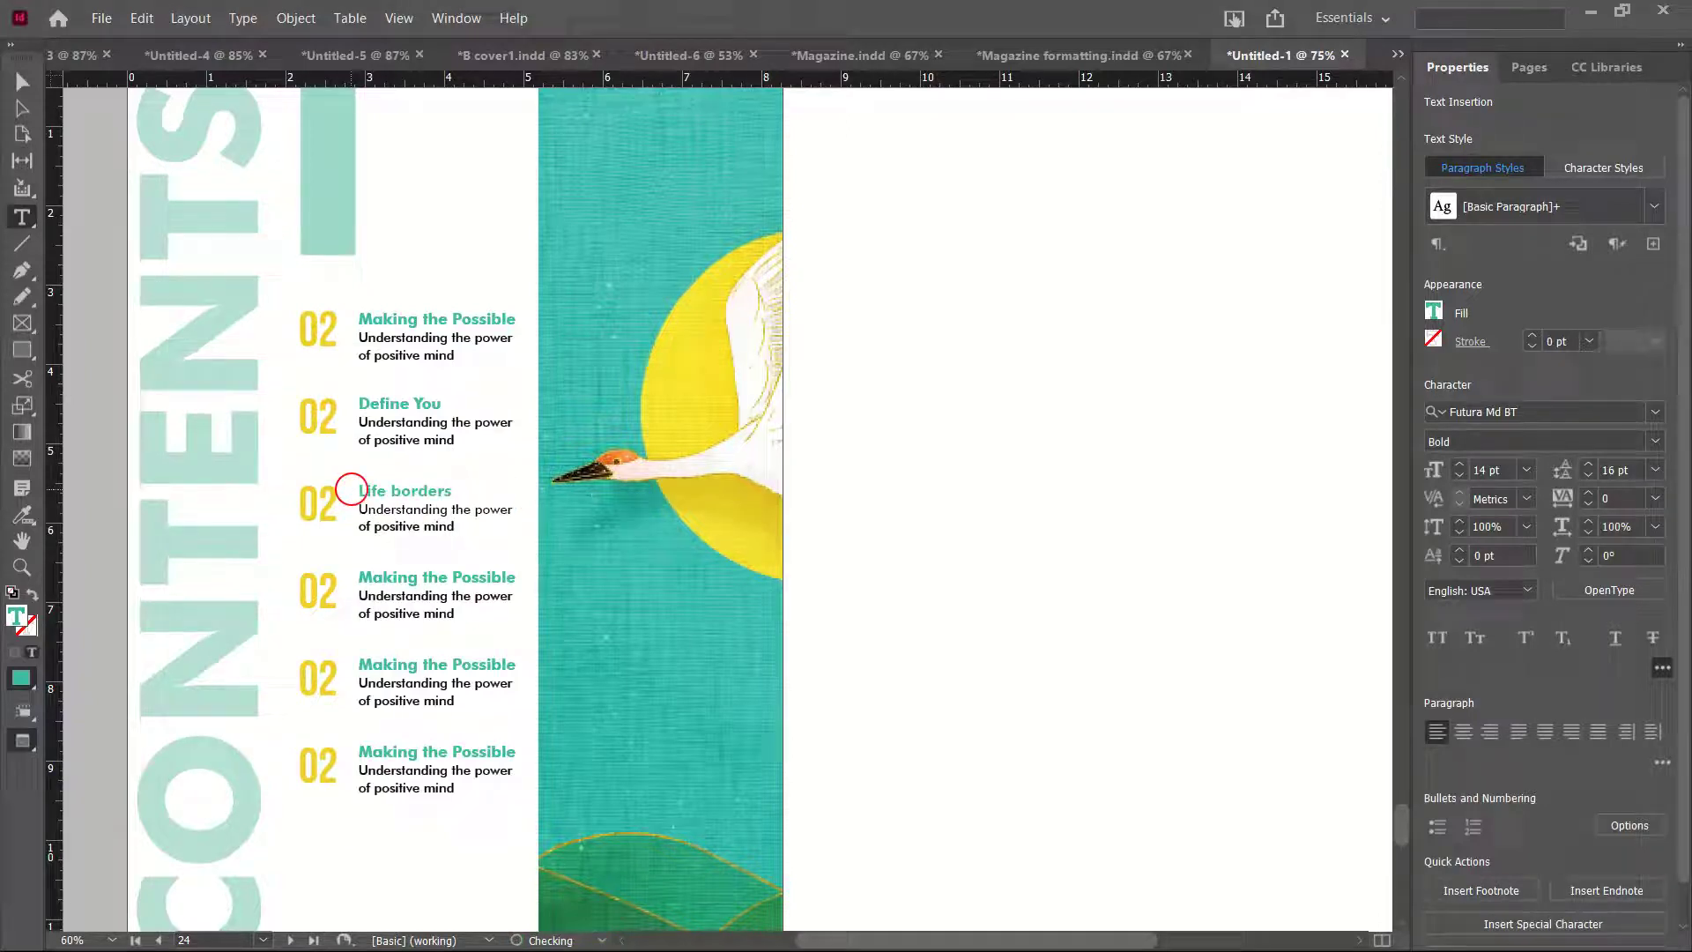
left_click(394, 491)
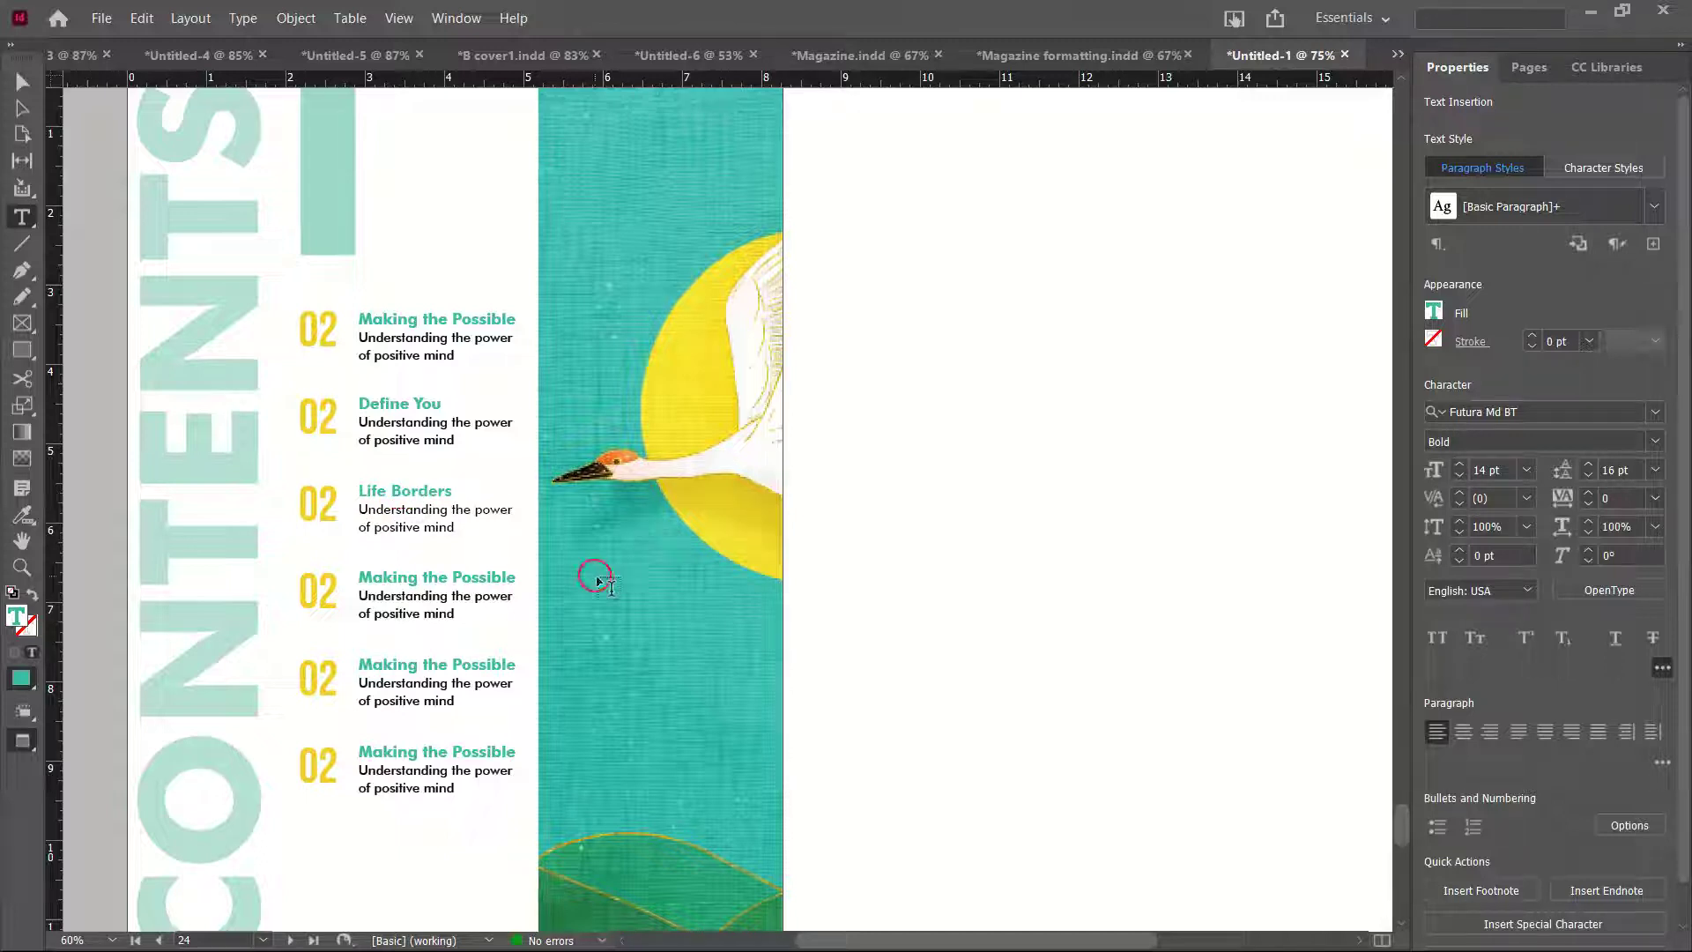
left_click_drag(517, 577, 361, 574)
type("Future and Plan")
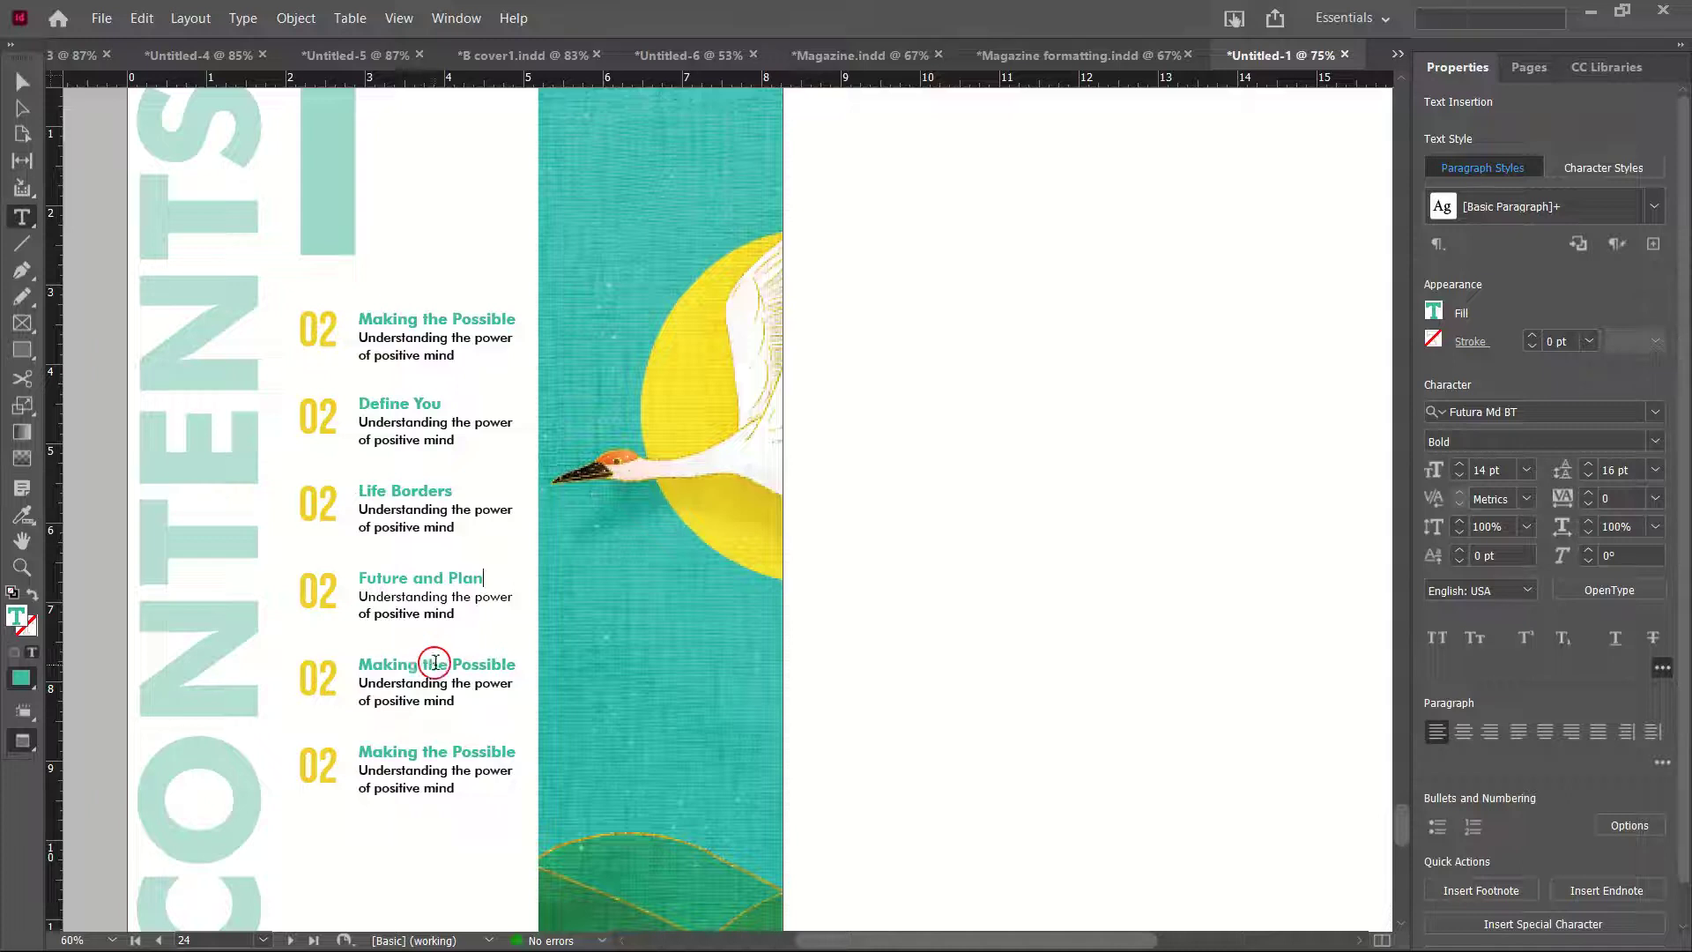
Replace the fifth entry's heading with "Dedicate Something" and the sixth entry's heading with "Finishing Strong"
left_click_drag(518, 665, 362, 666)
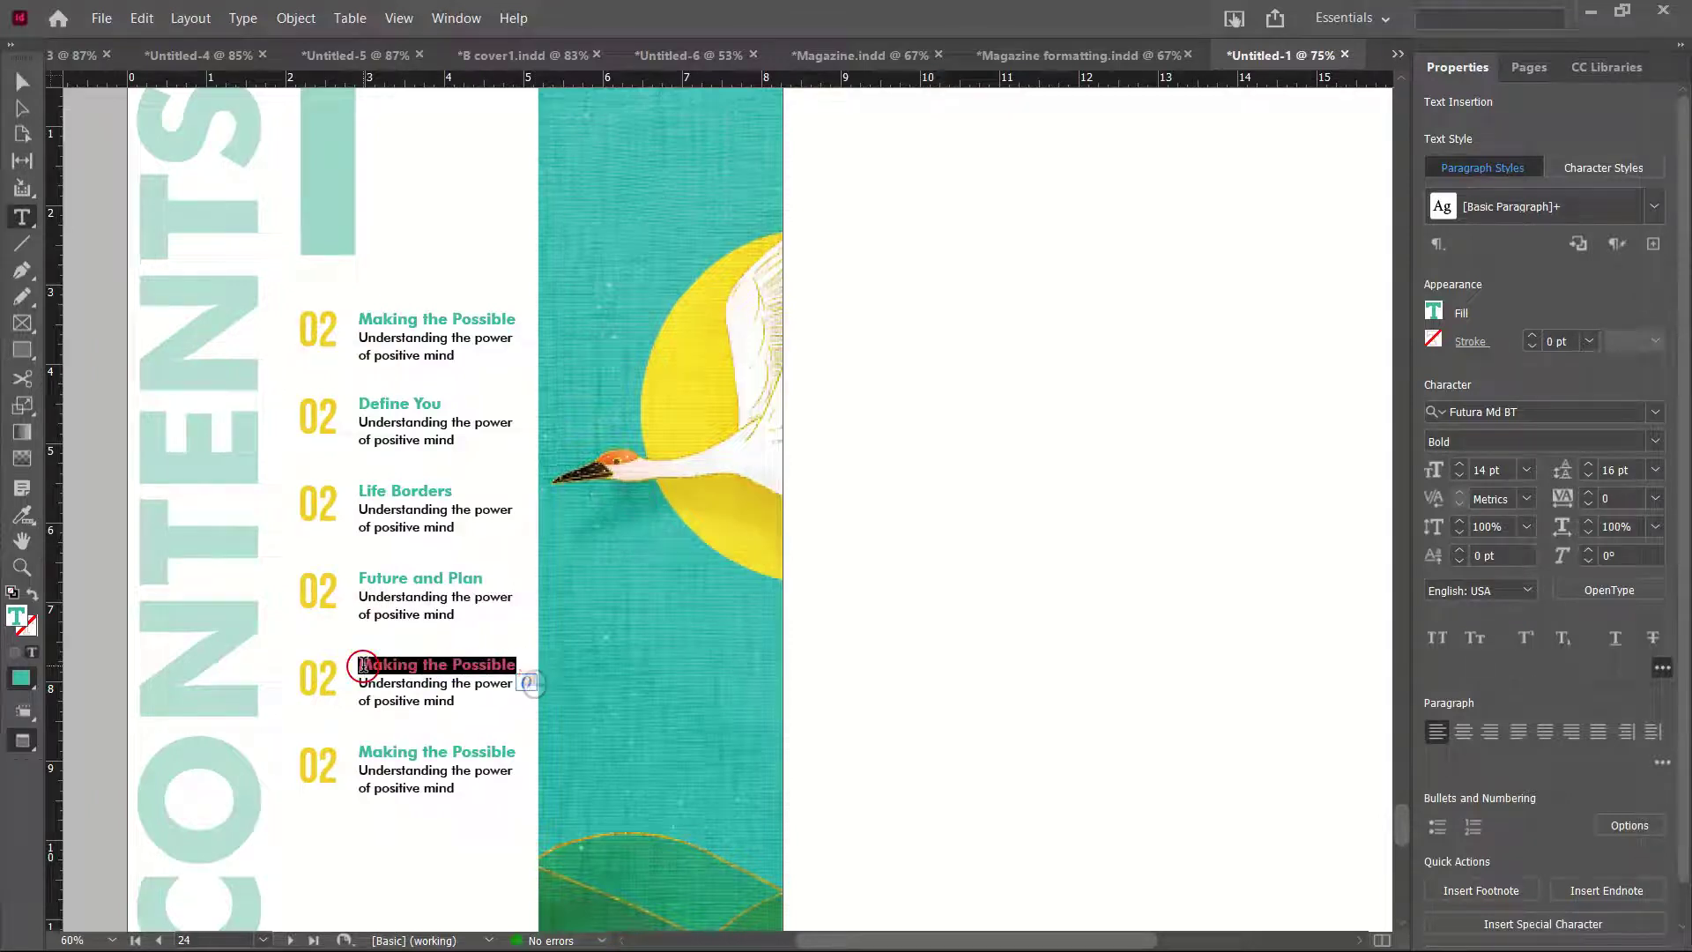
type("DedicATE sOME")
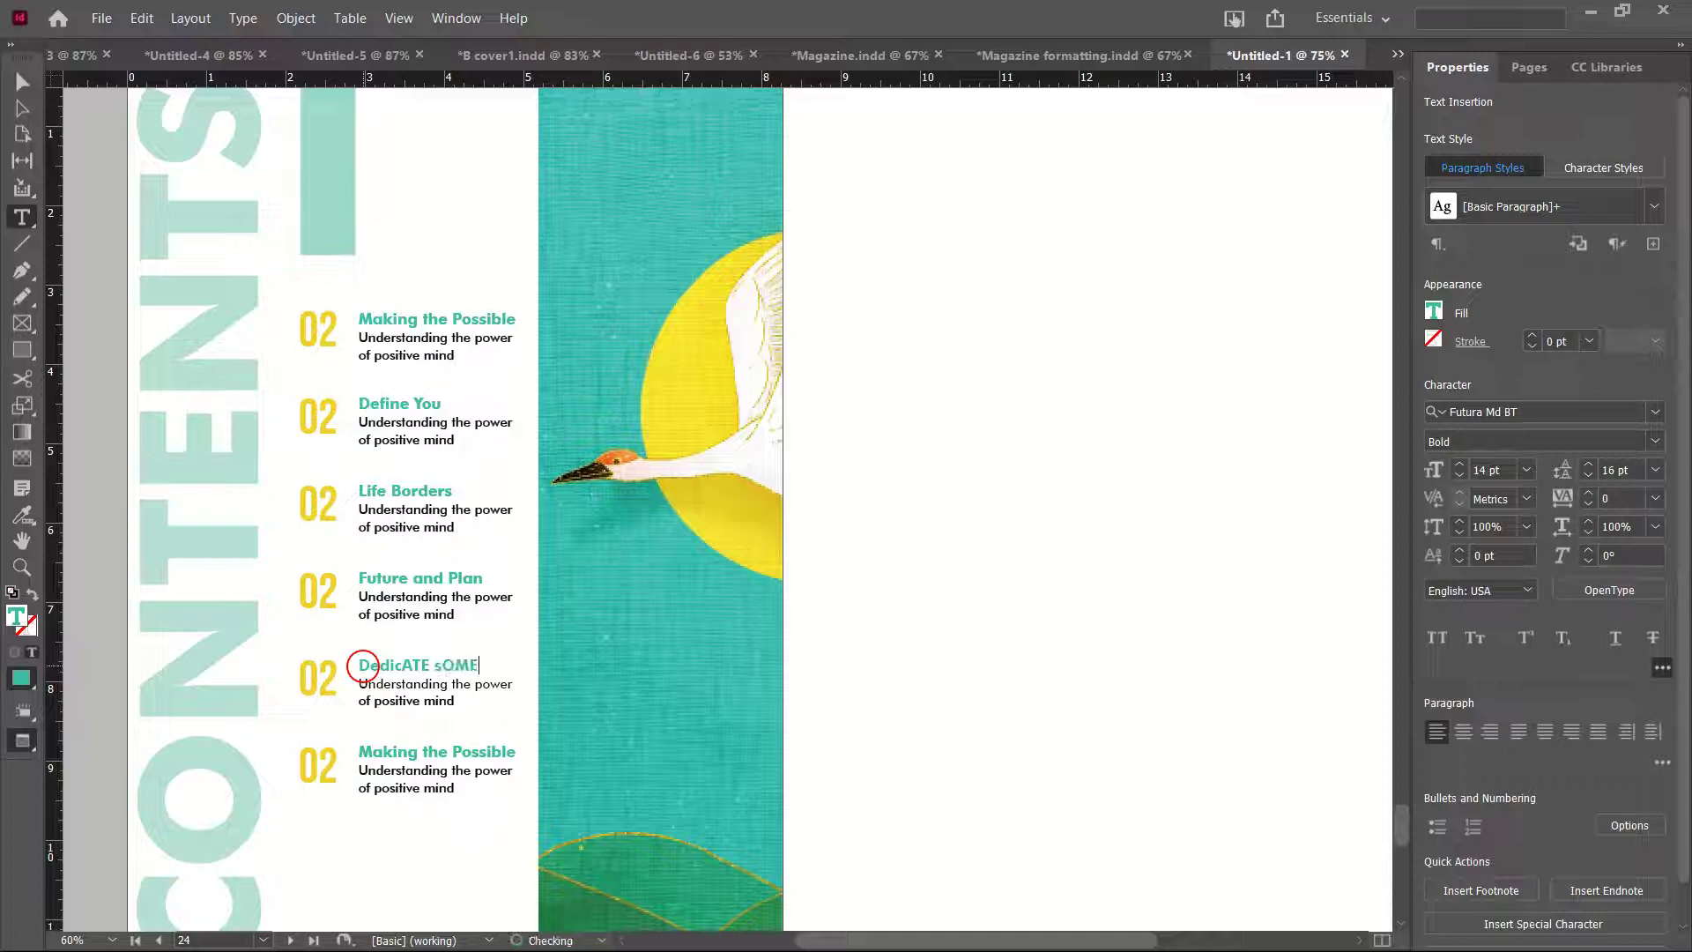
type("THING")
key("ctrl+z")
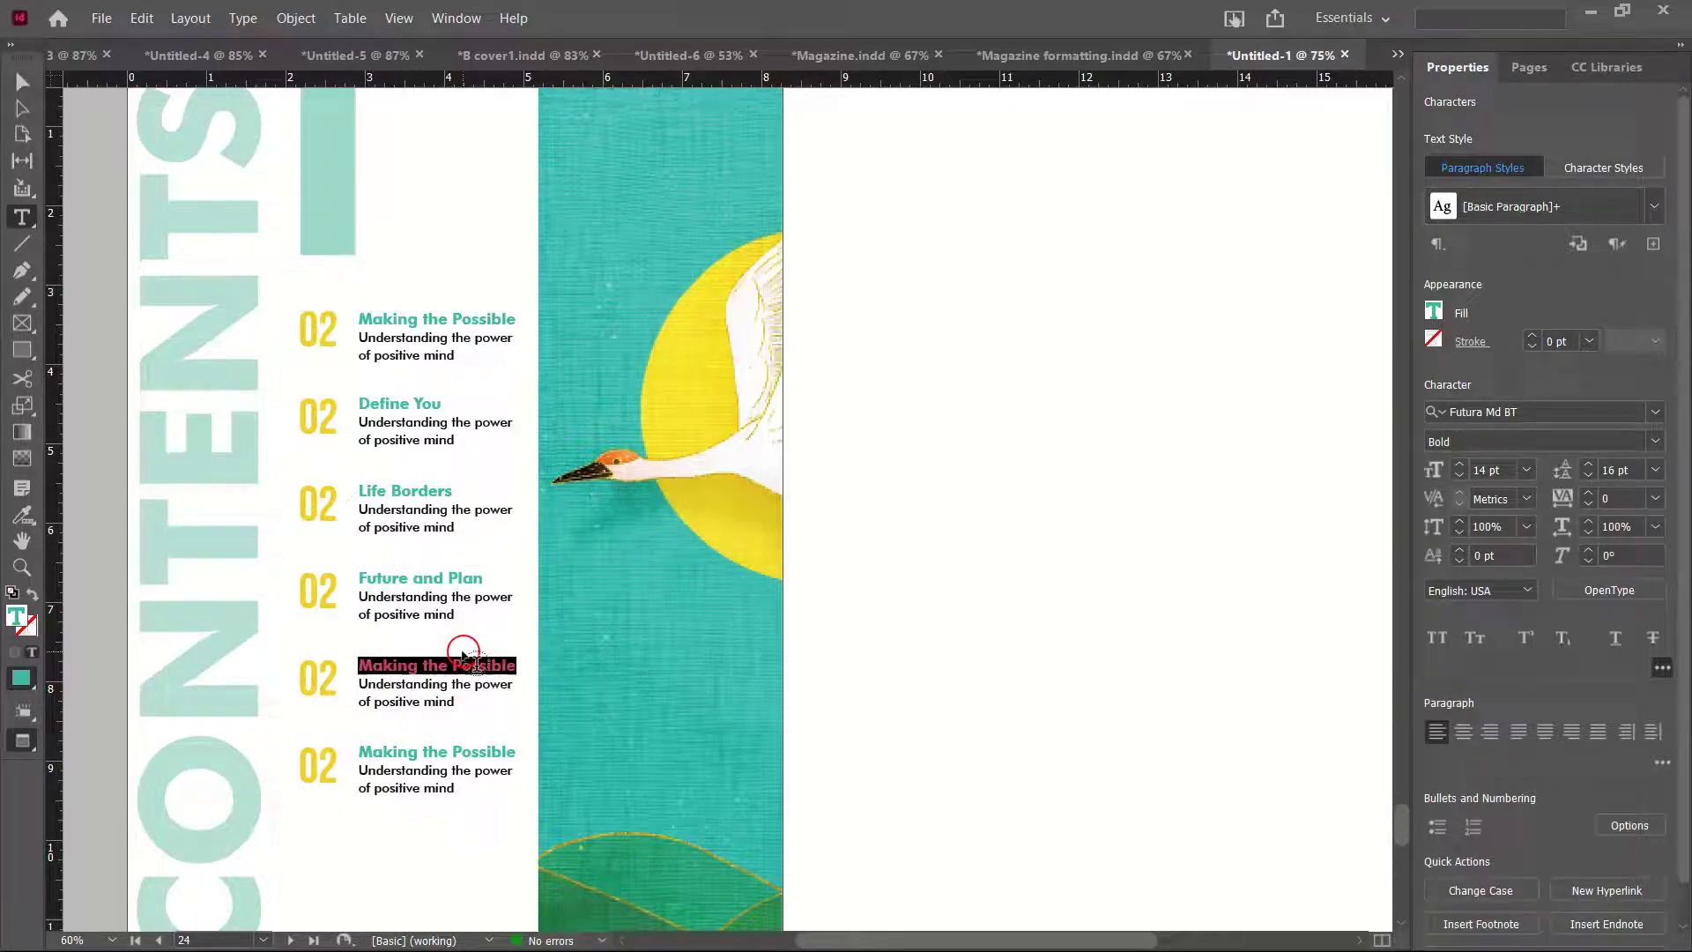
type("Dedicate Something")
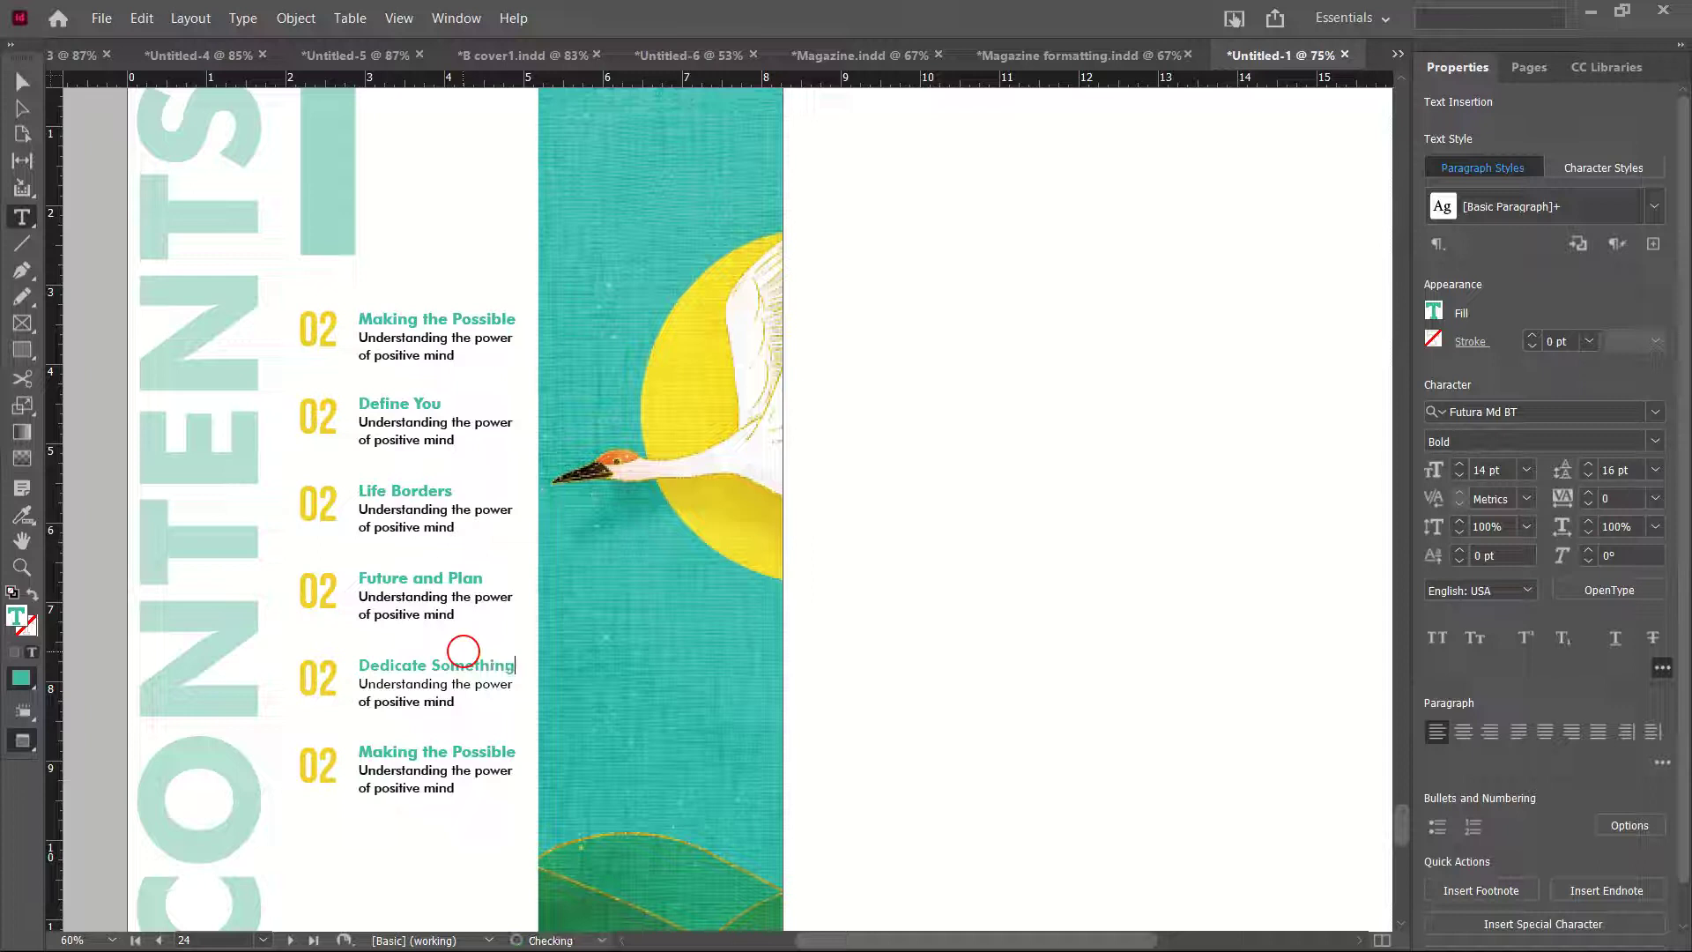
triple_click(518, 752)
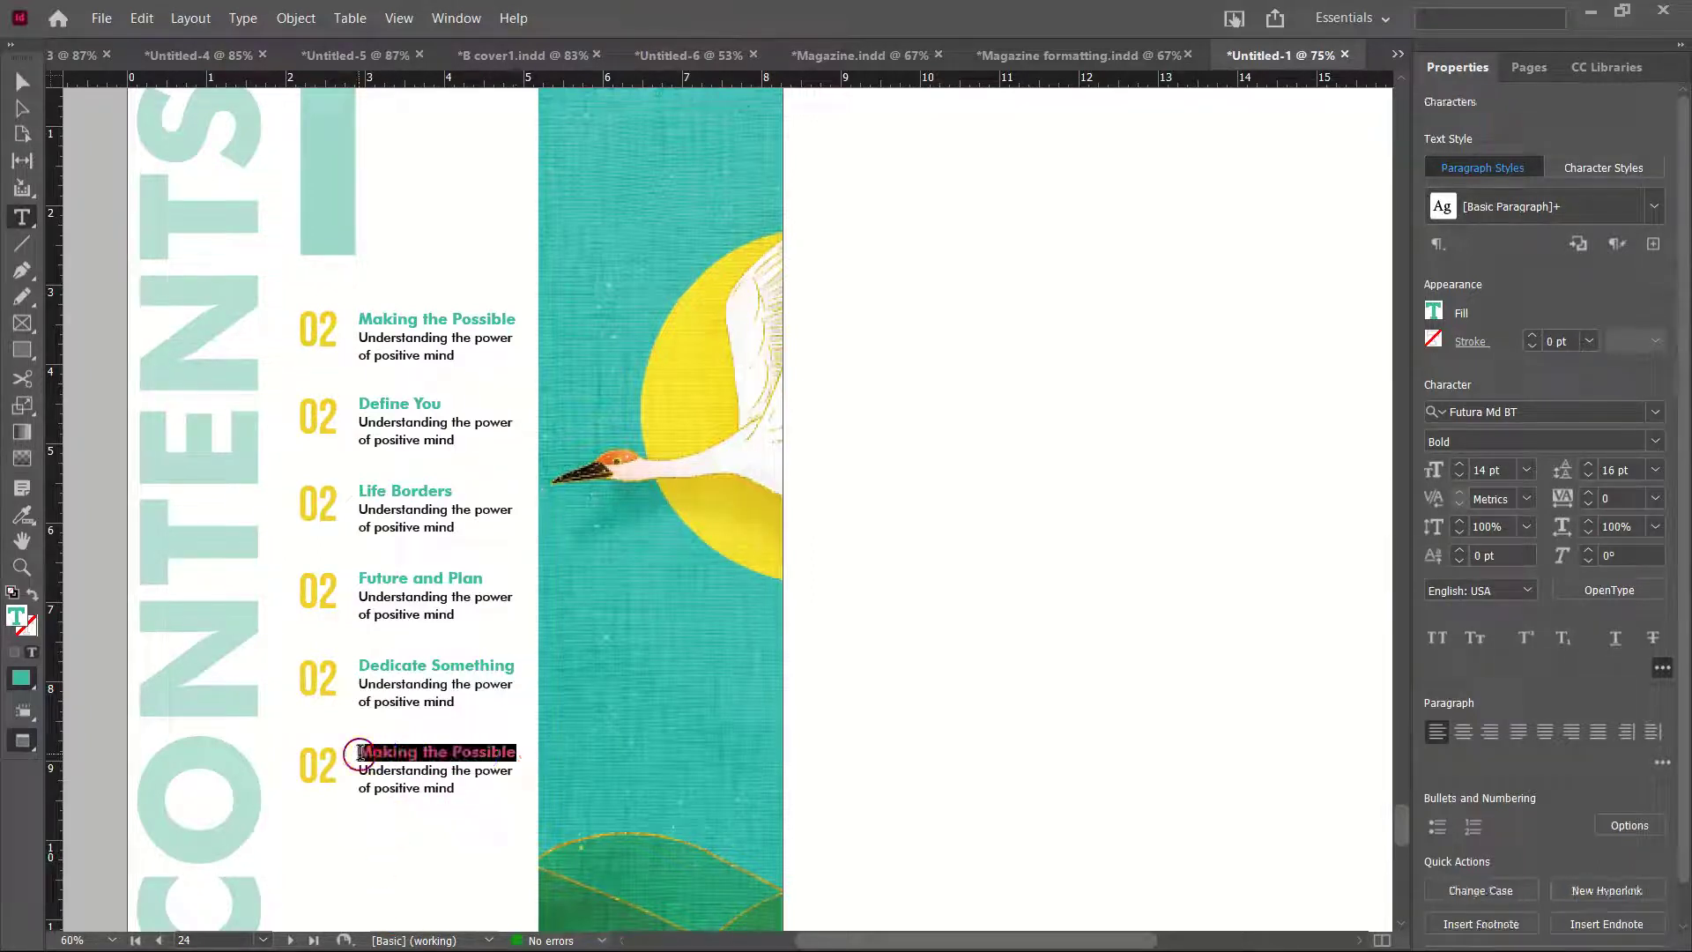
type("Finishing Strong")
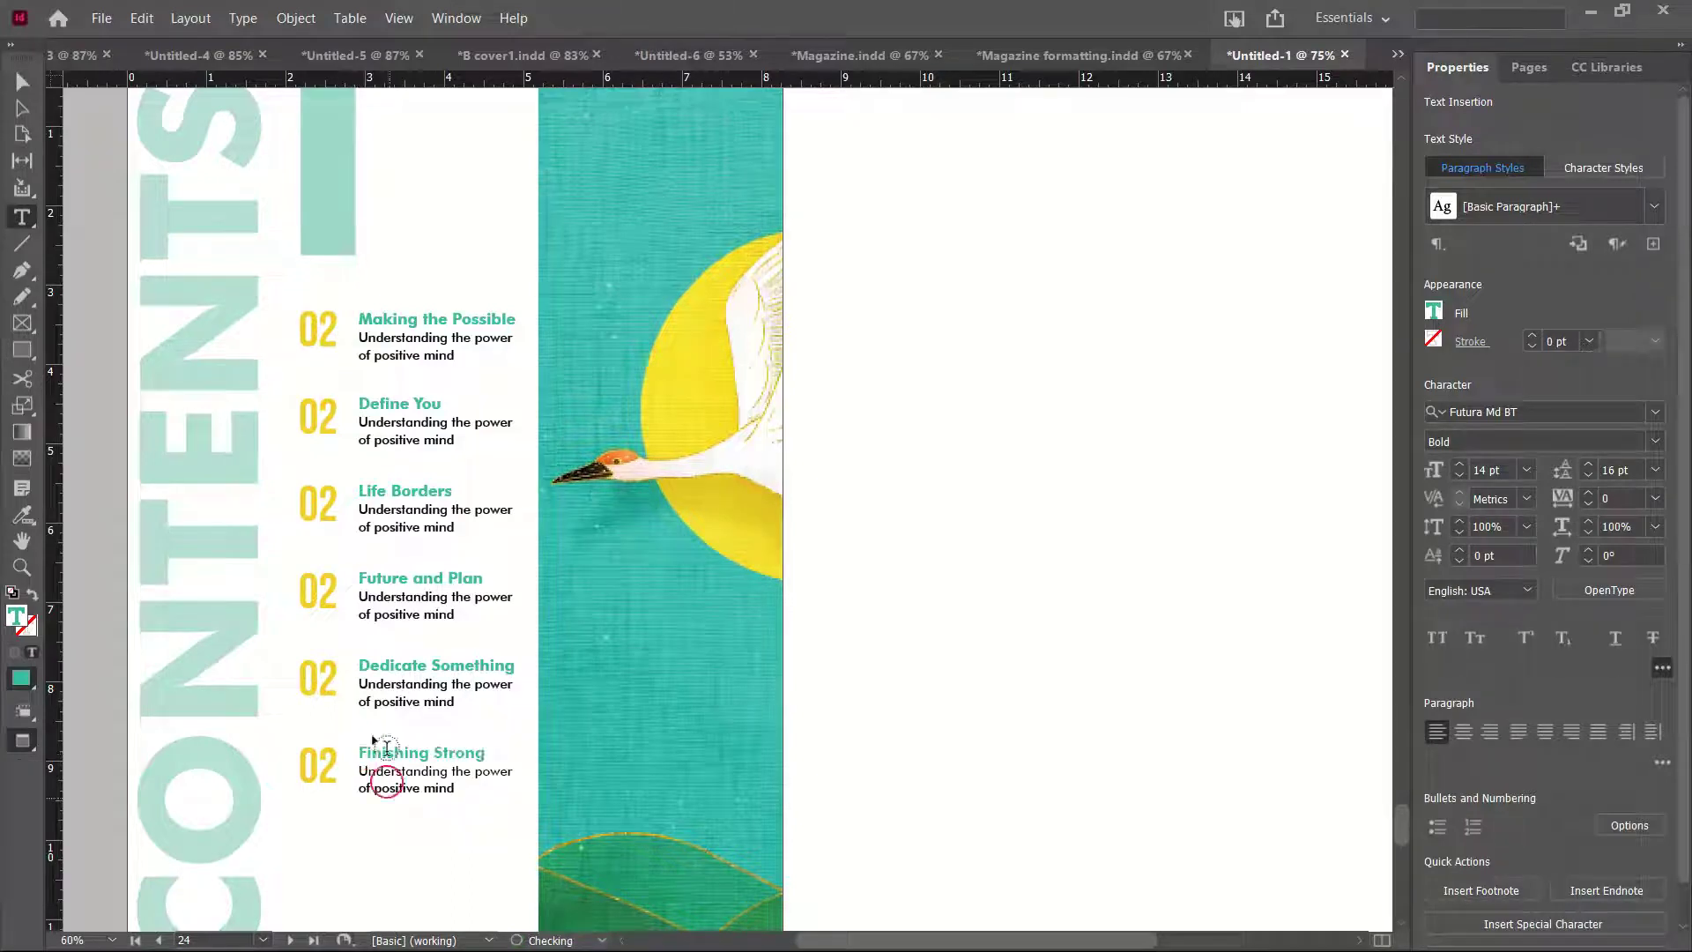
Change the page numbers of the second, third and fourth entries to 21, 32 and 45
left_click(336, 412)
double_click(335, 413)
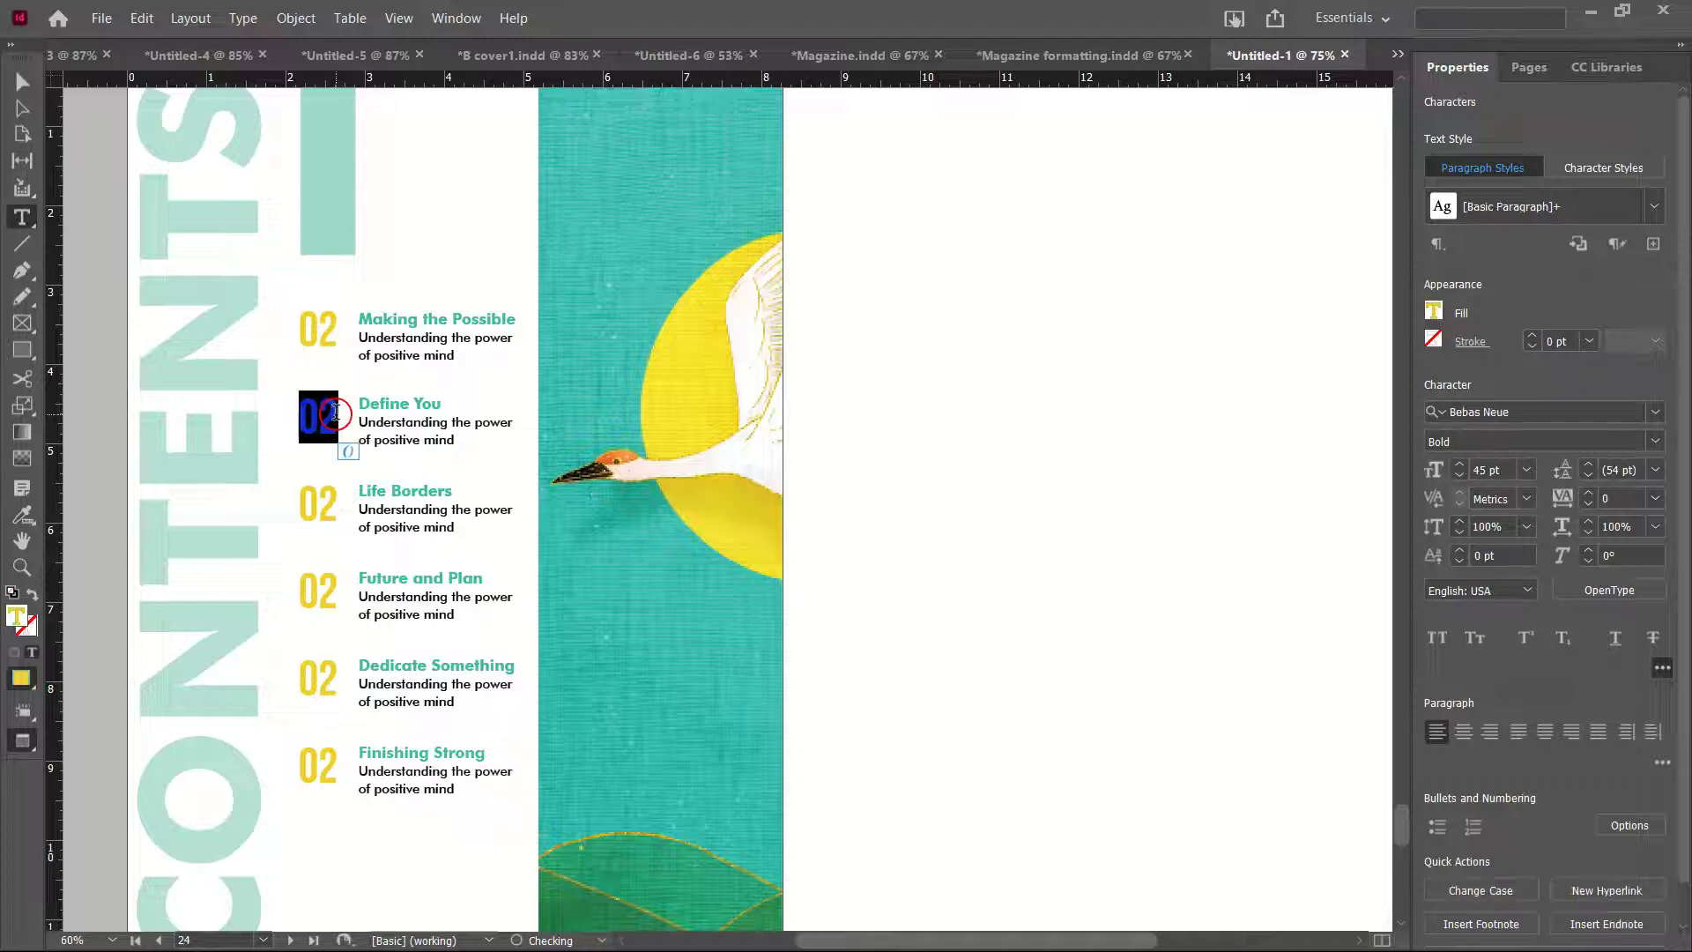
type("21")
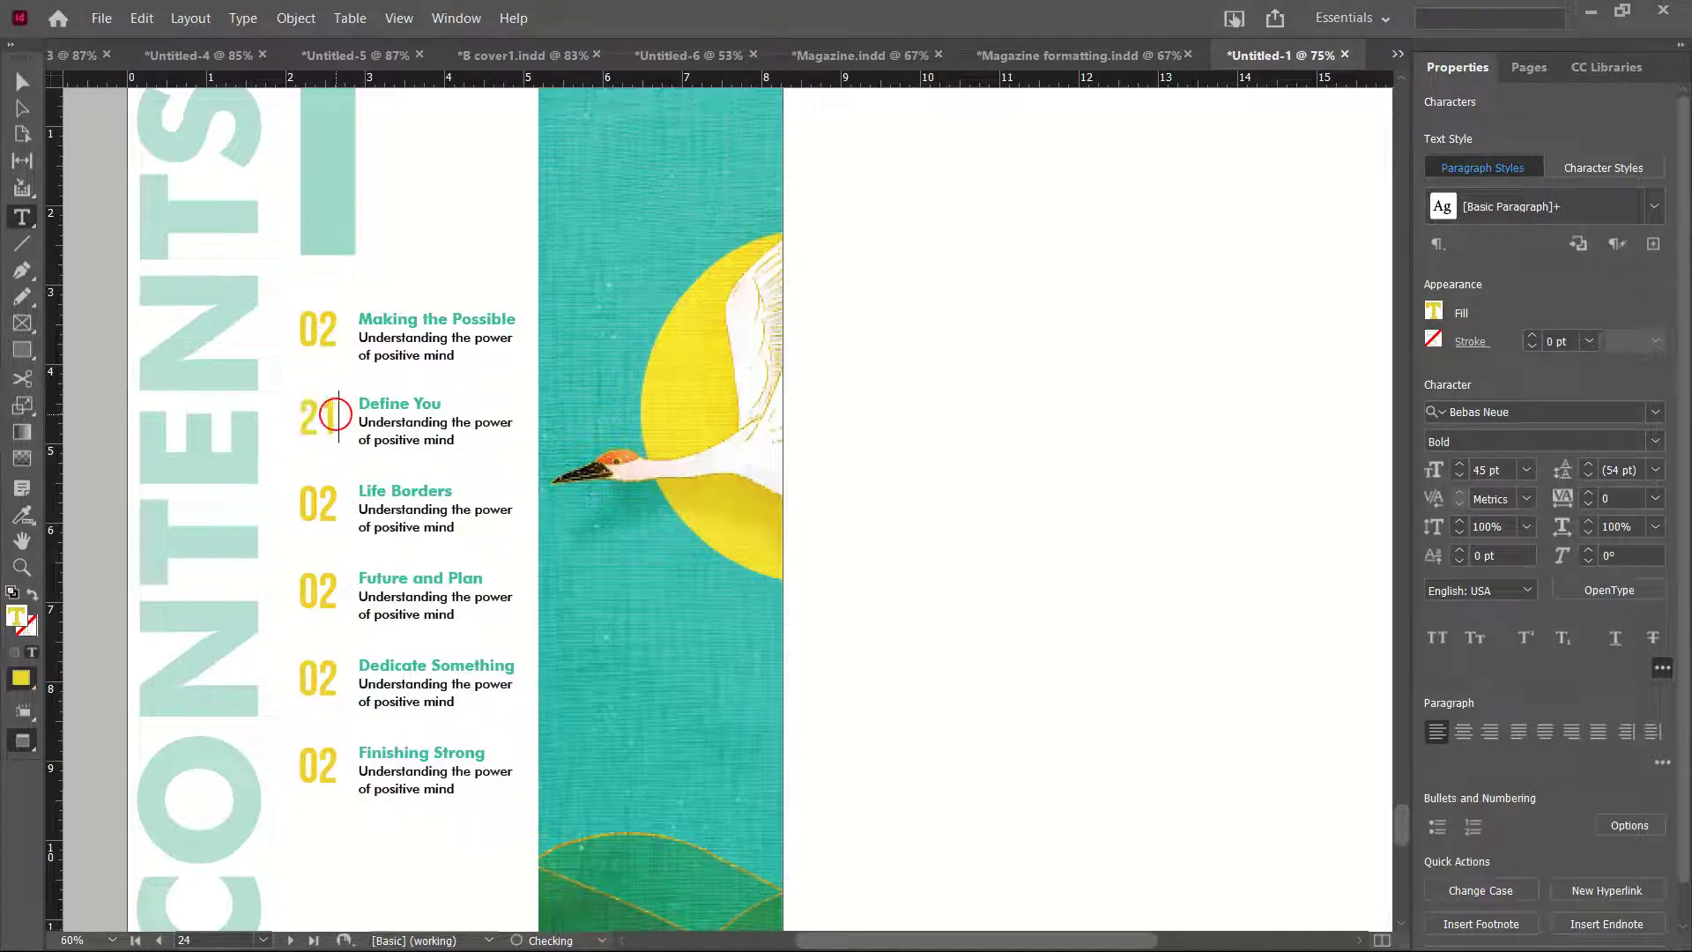
double_click(325, 506)
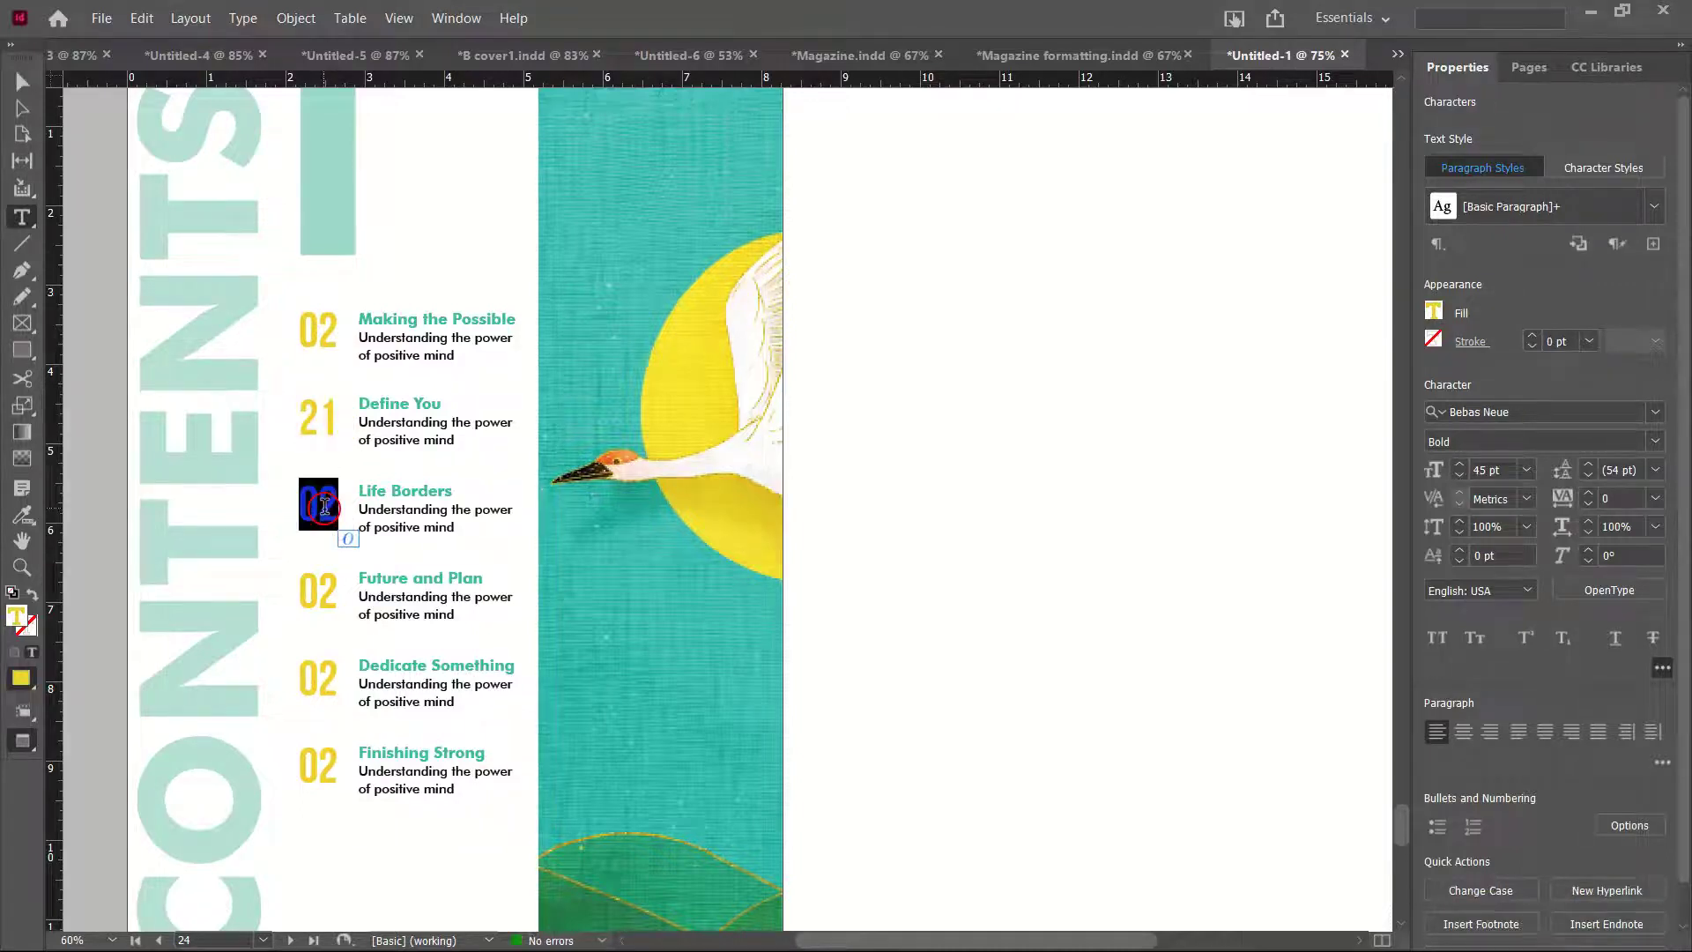
type("32")
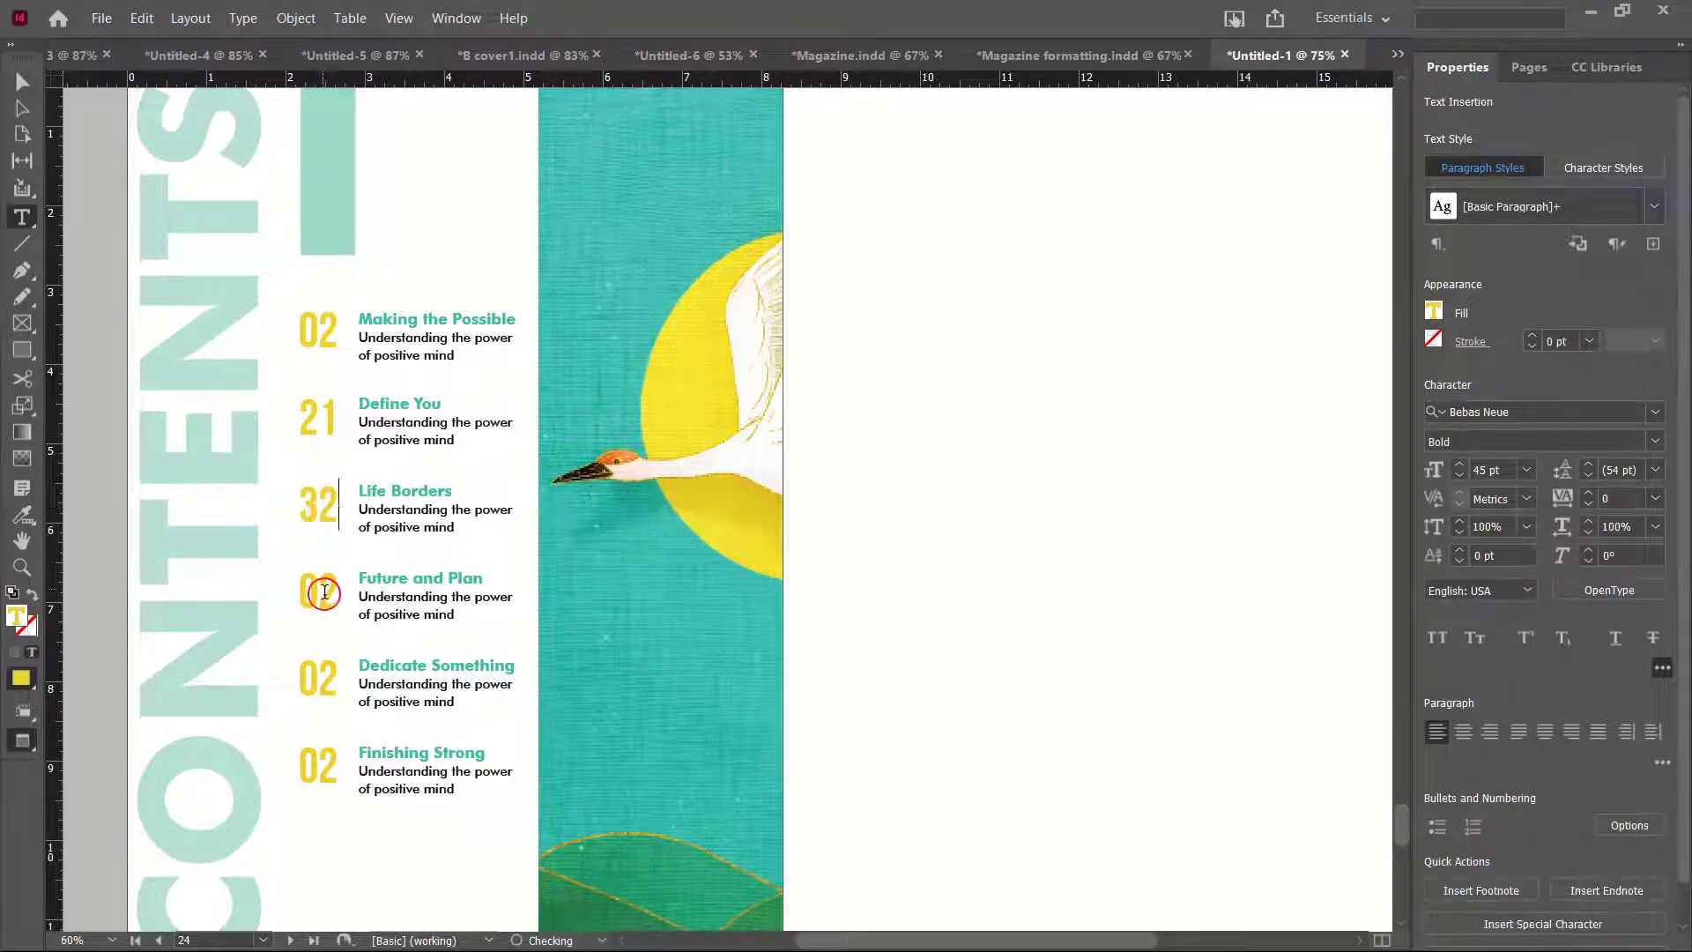
double_click(325, 592)
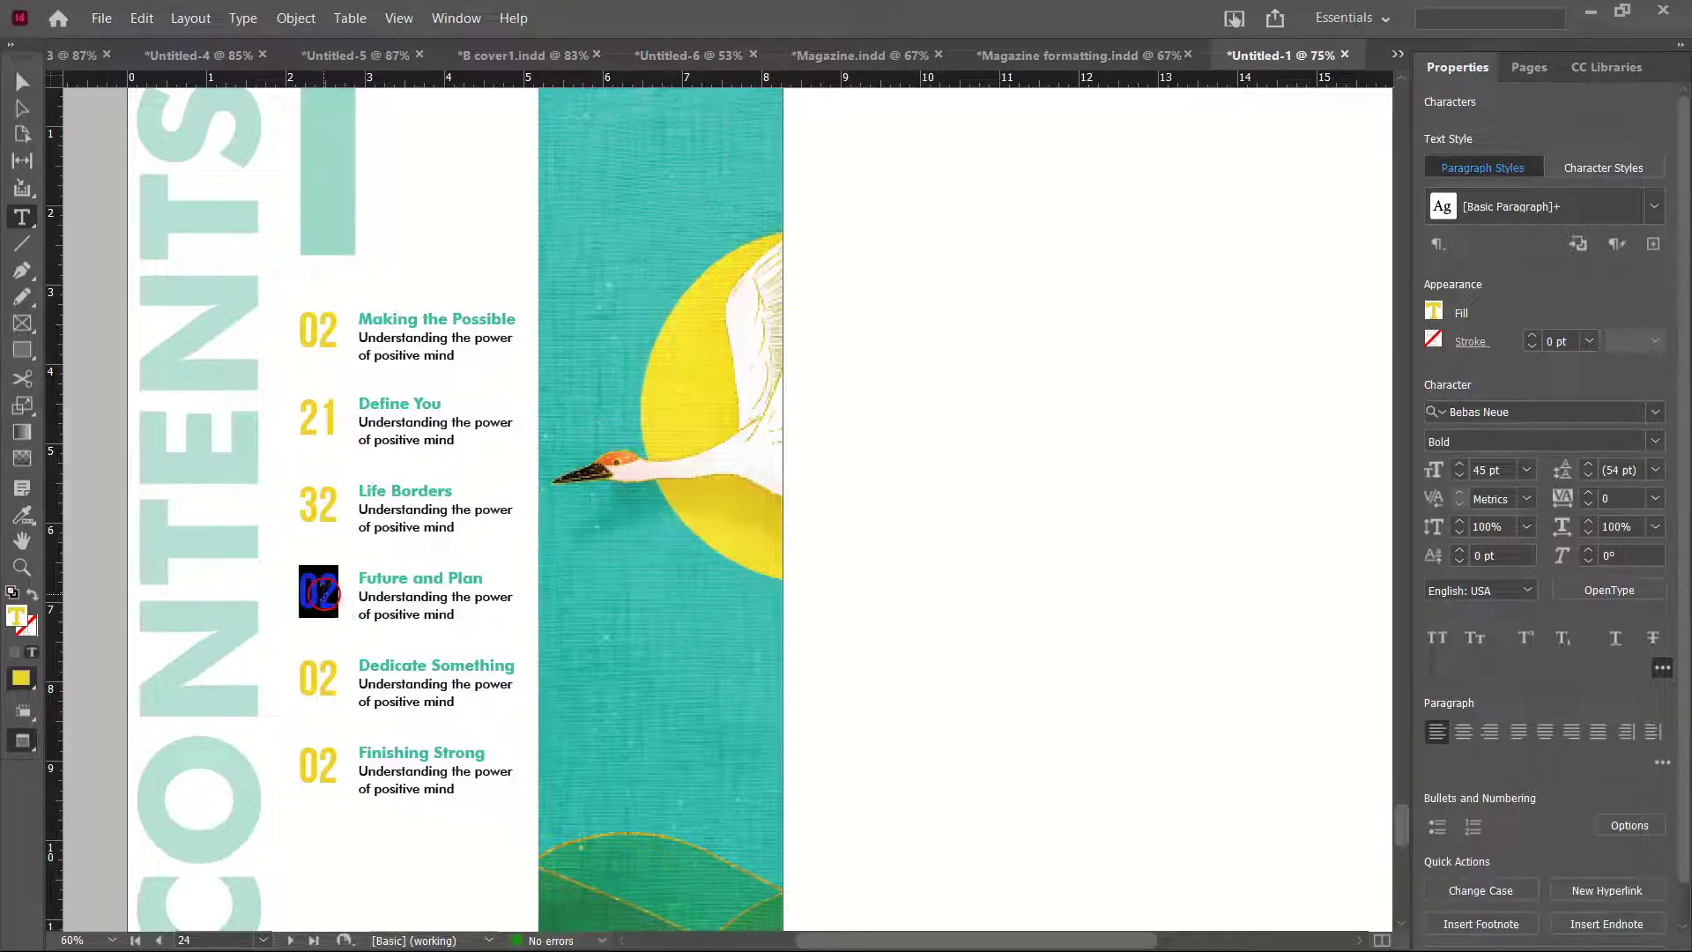
type("45")
Change the fifth entry's page number to 68 and the sixth entry's to 77
double_click(315, 670)
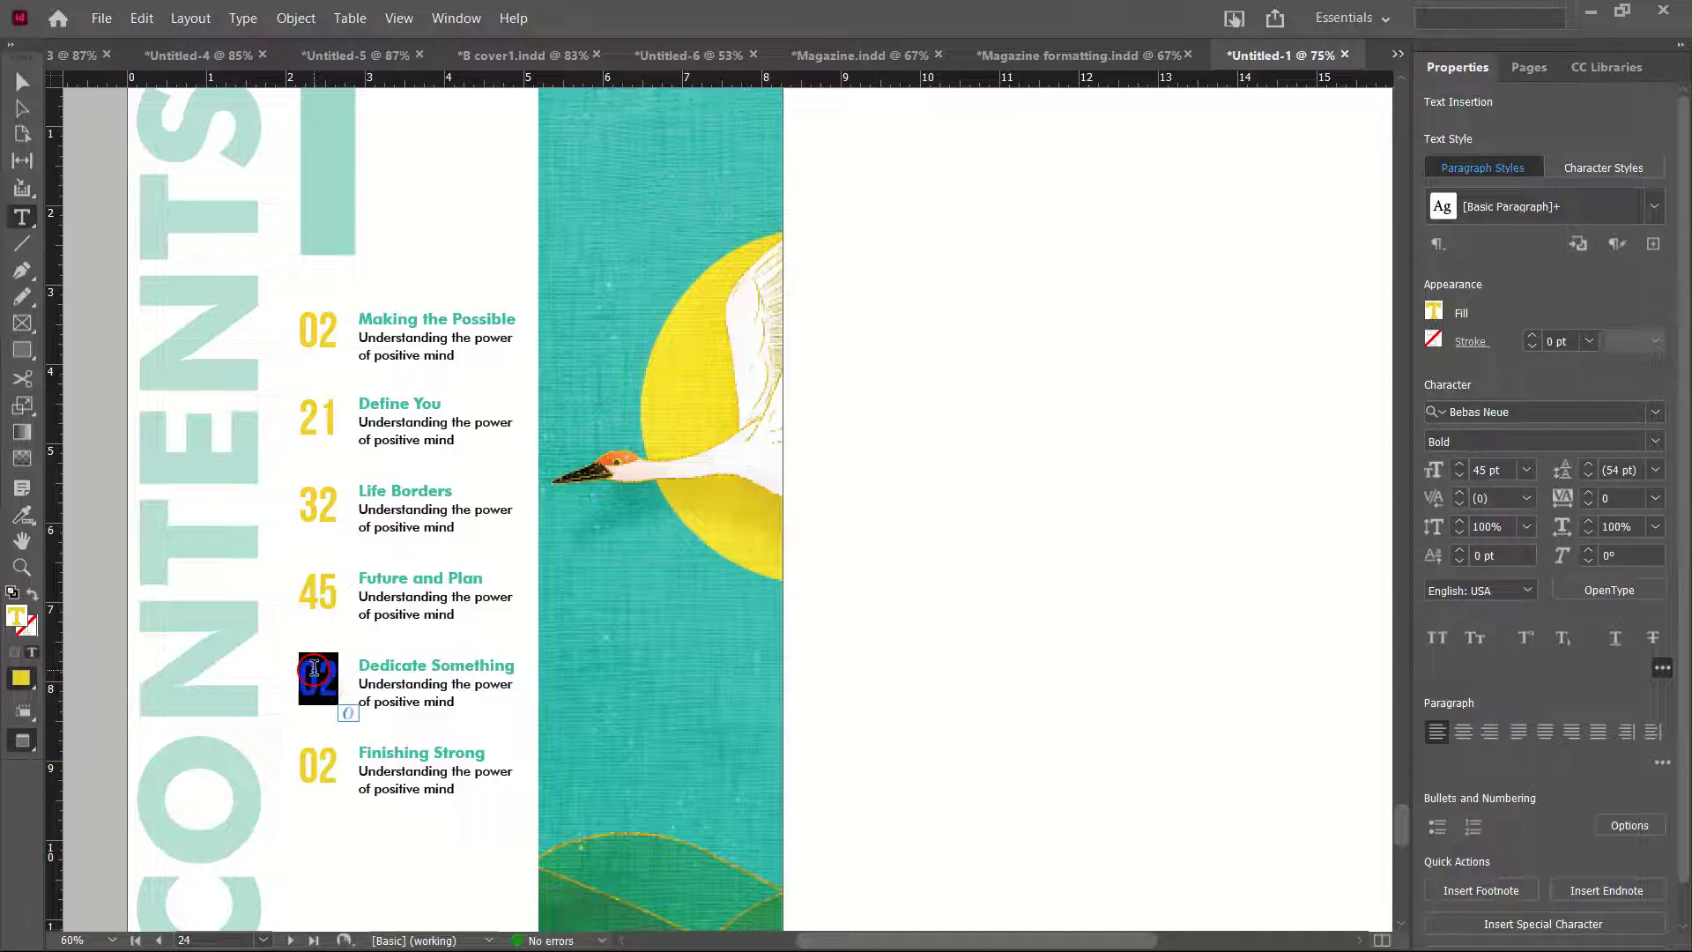
type("68")
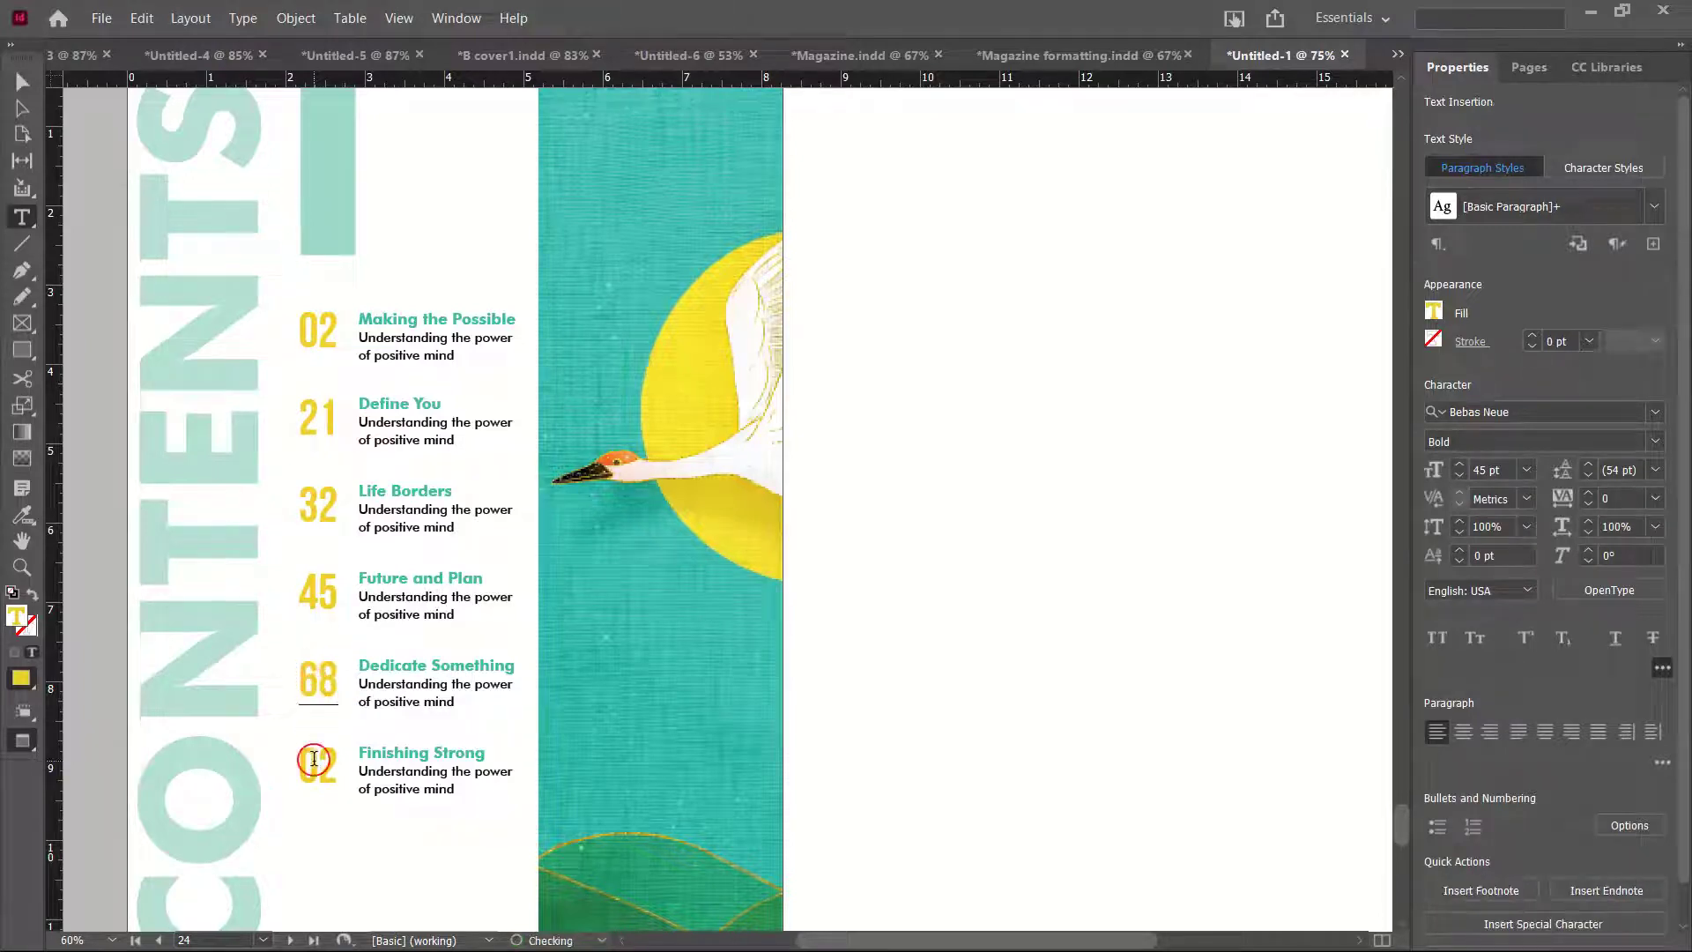
double_click(316, 760)
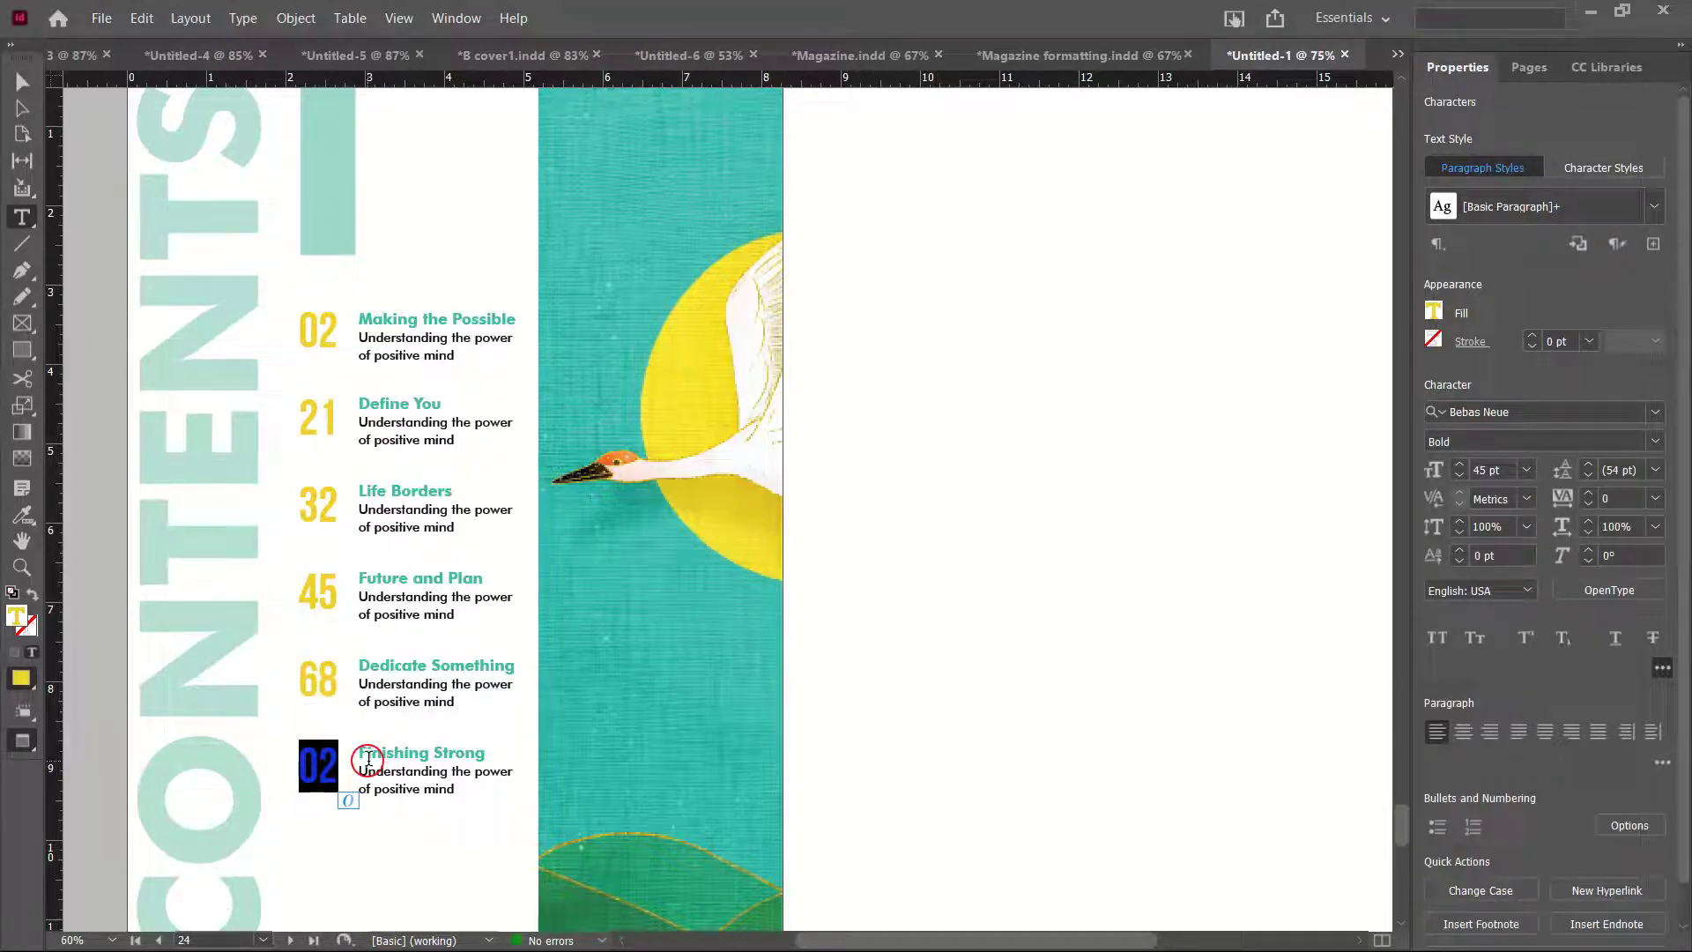
type("7")
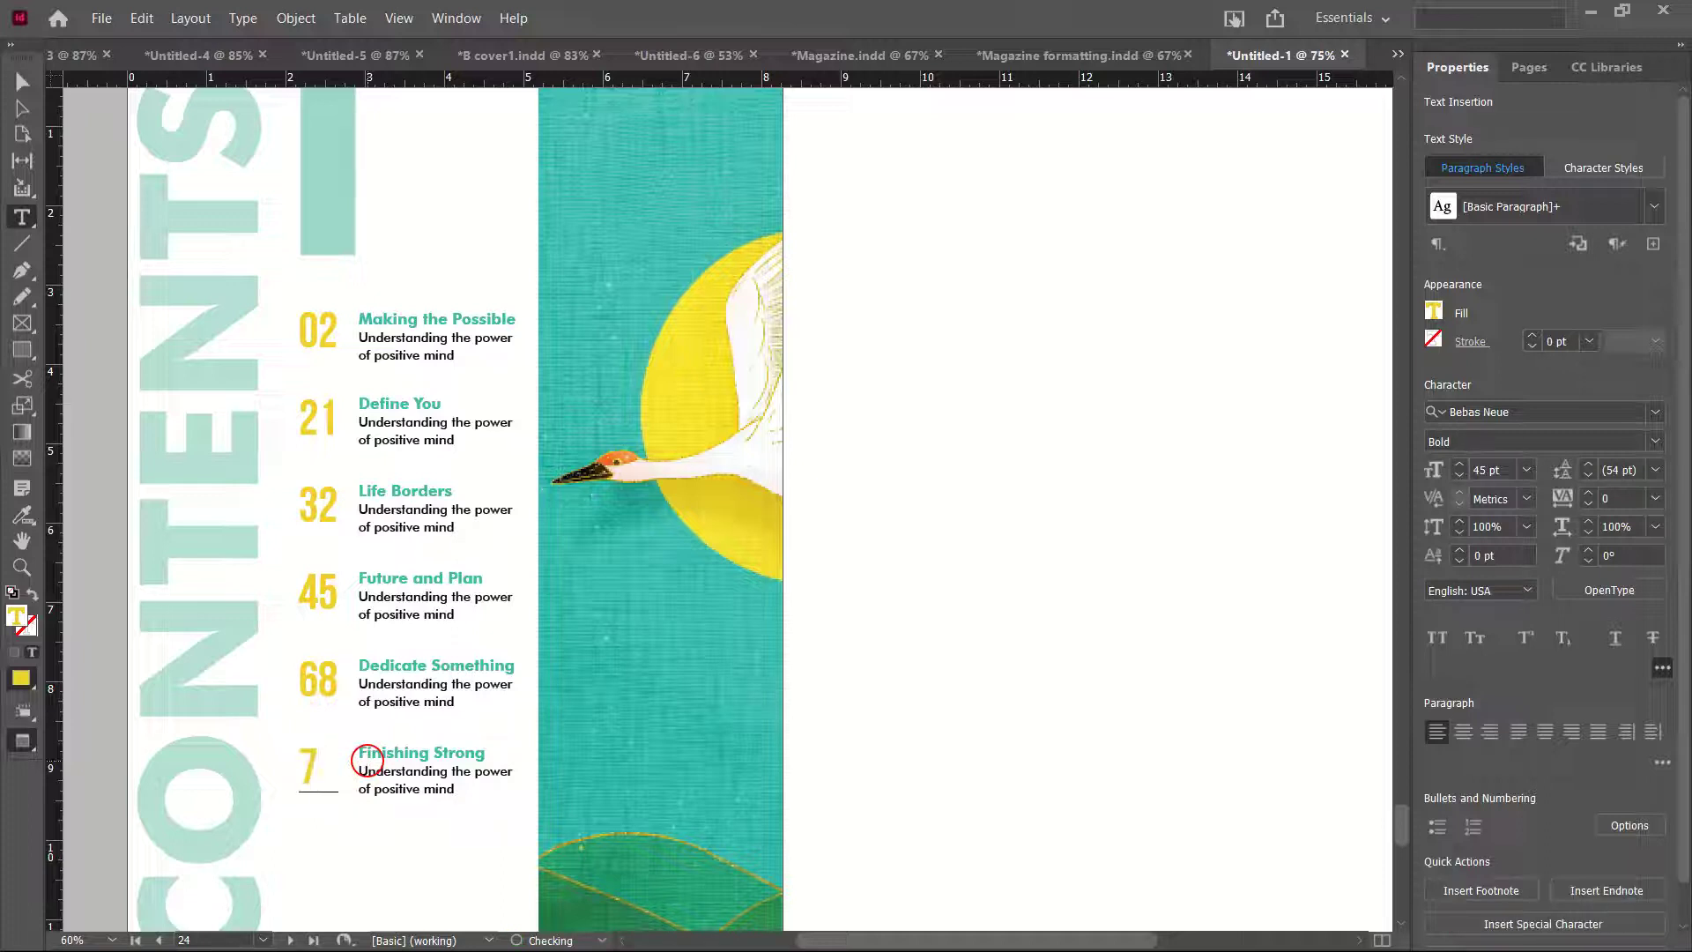
type("7")
left_click(22, 81)
left_click(97, 227)
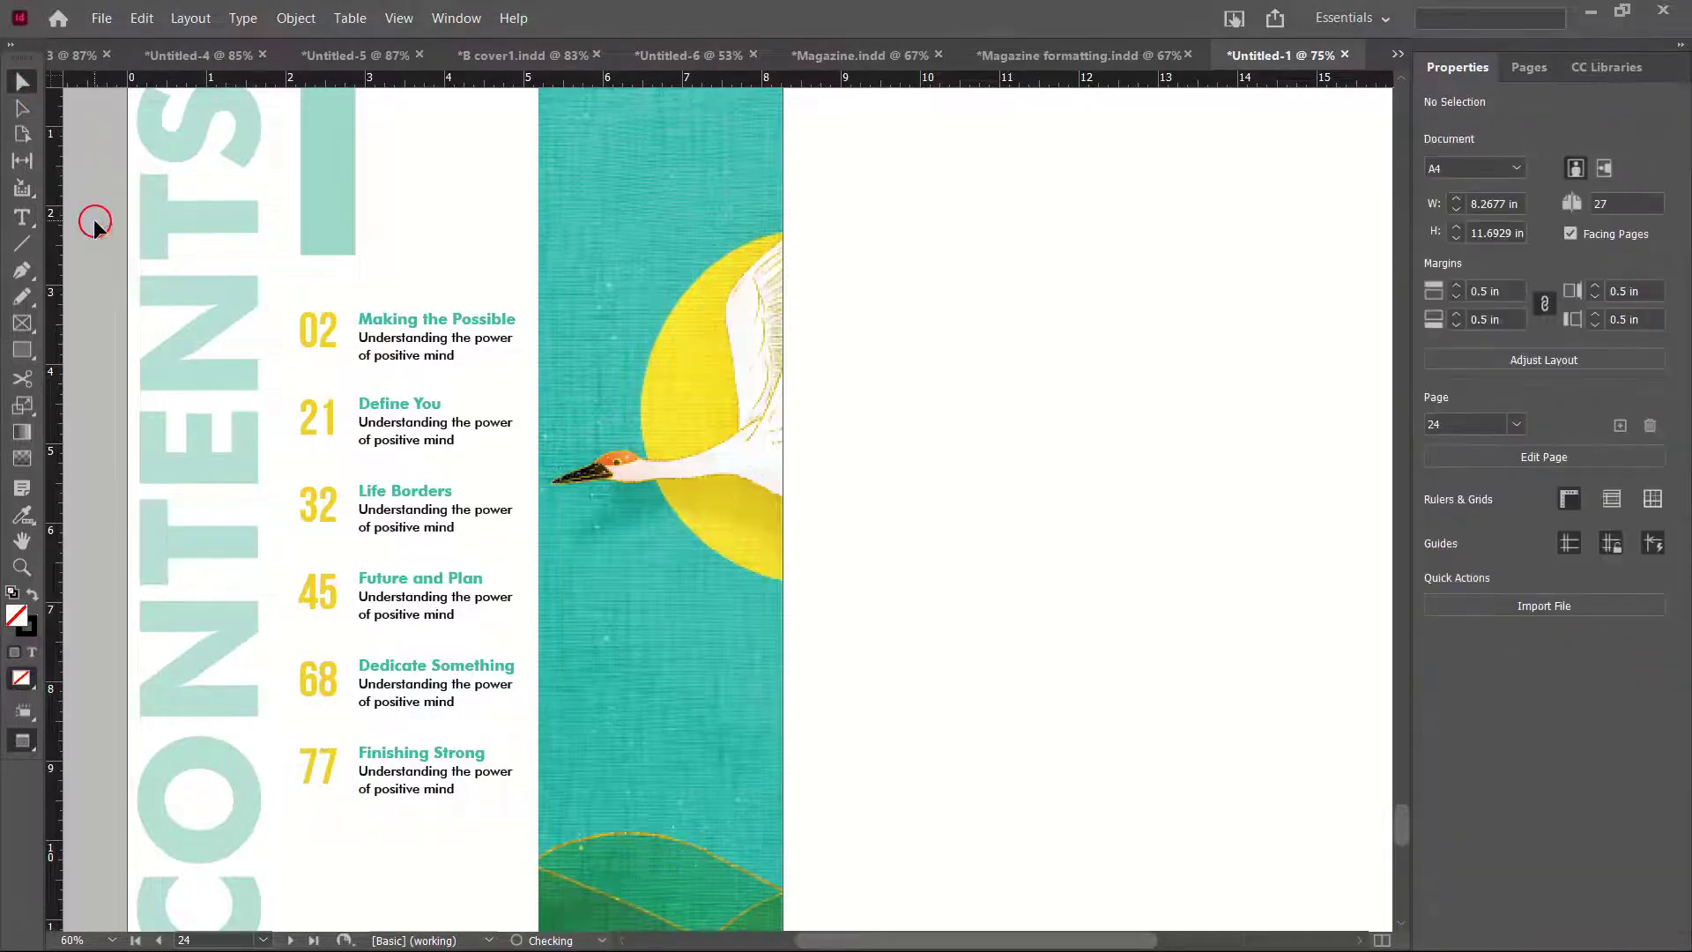
Nudge all six contents entries with their page numbers down together to about Y 3.46 in
scroll(113, 423, "down", 3)
scroll(113, 423, "down", 1)
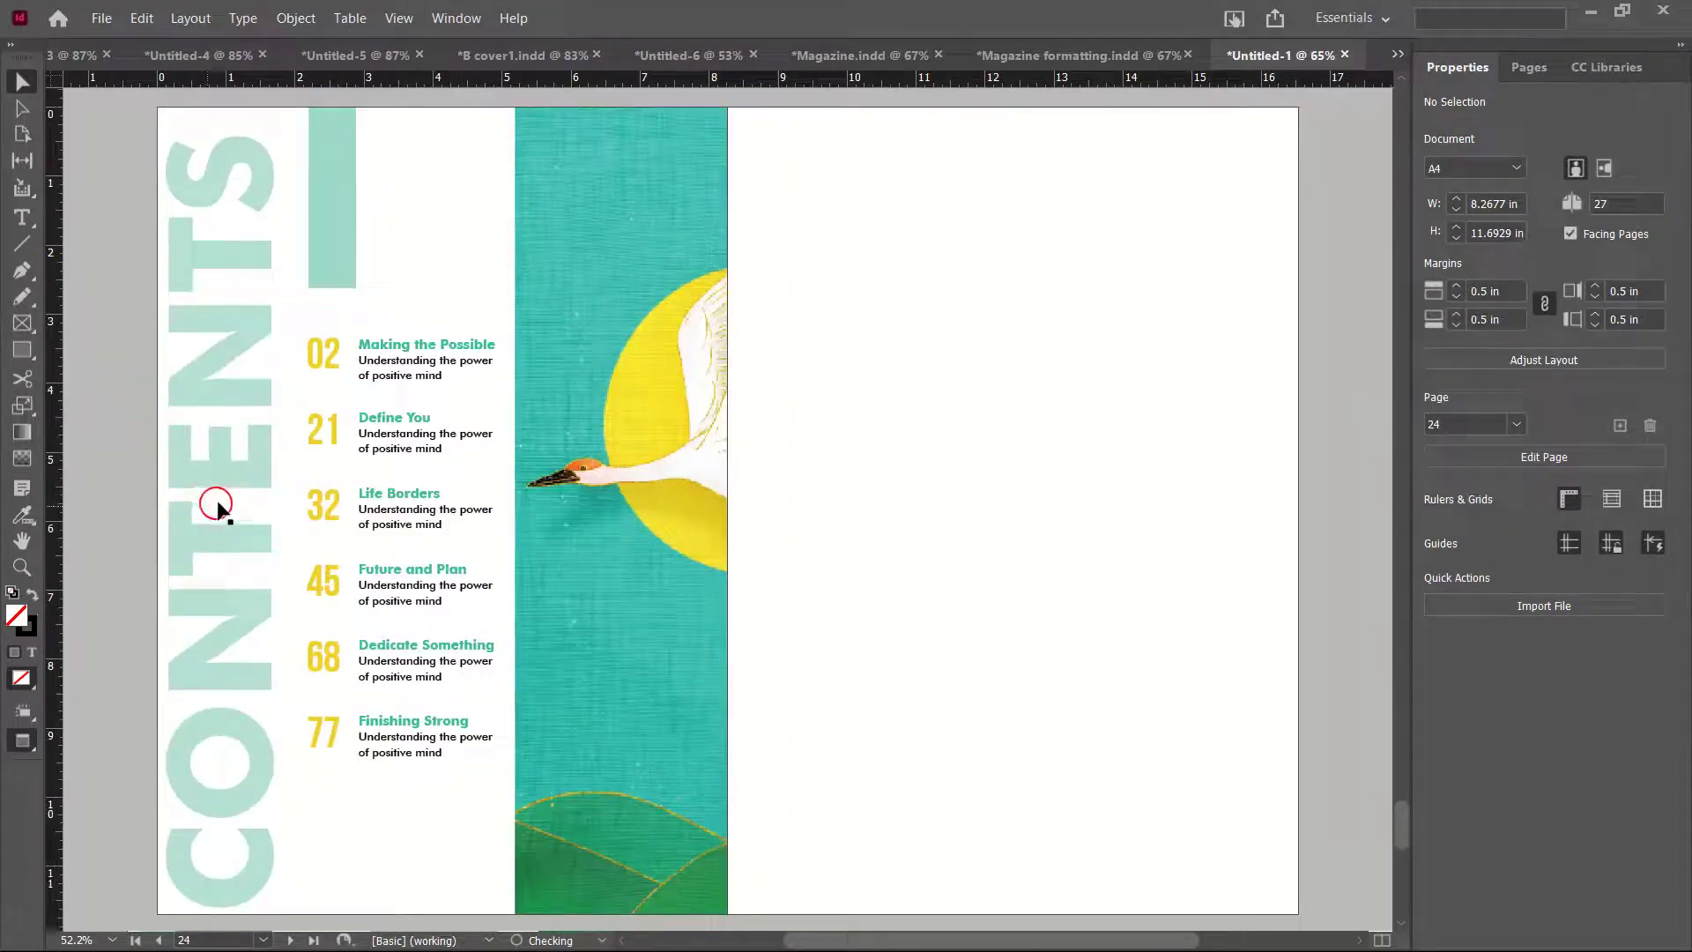
scroll(351, 234, "down", 1)
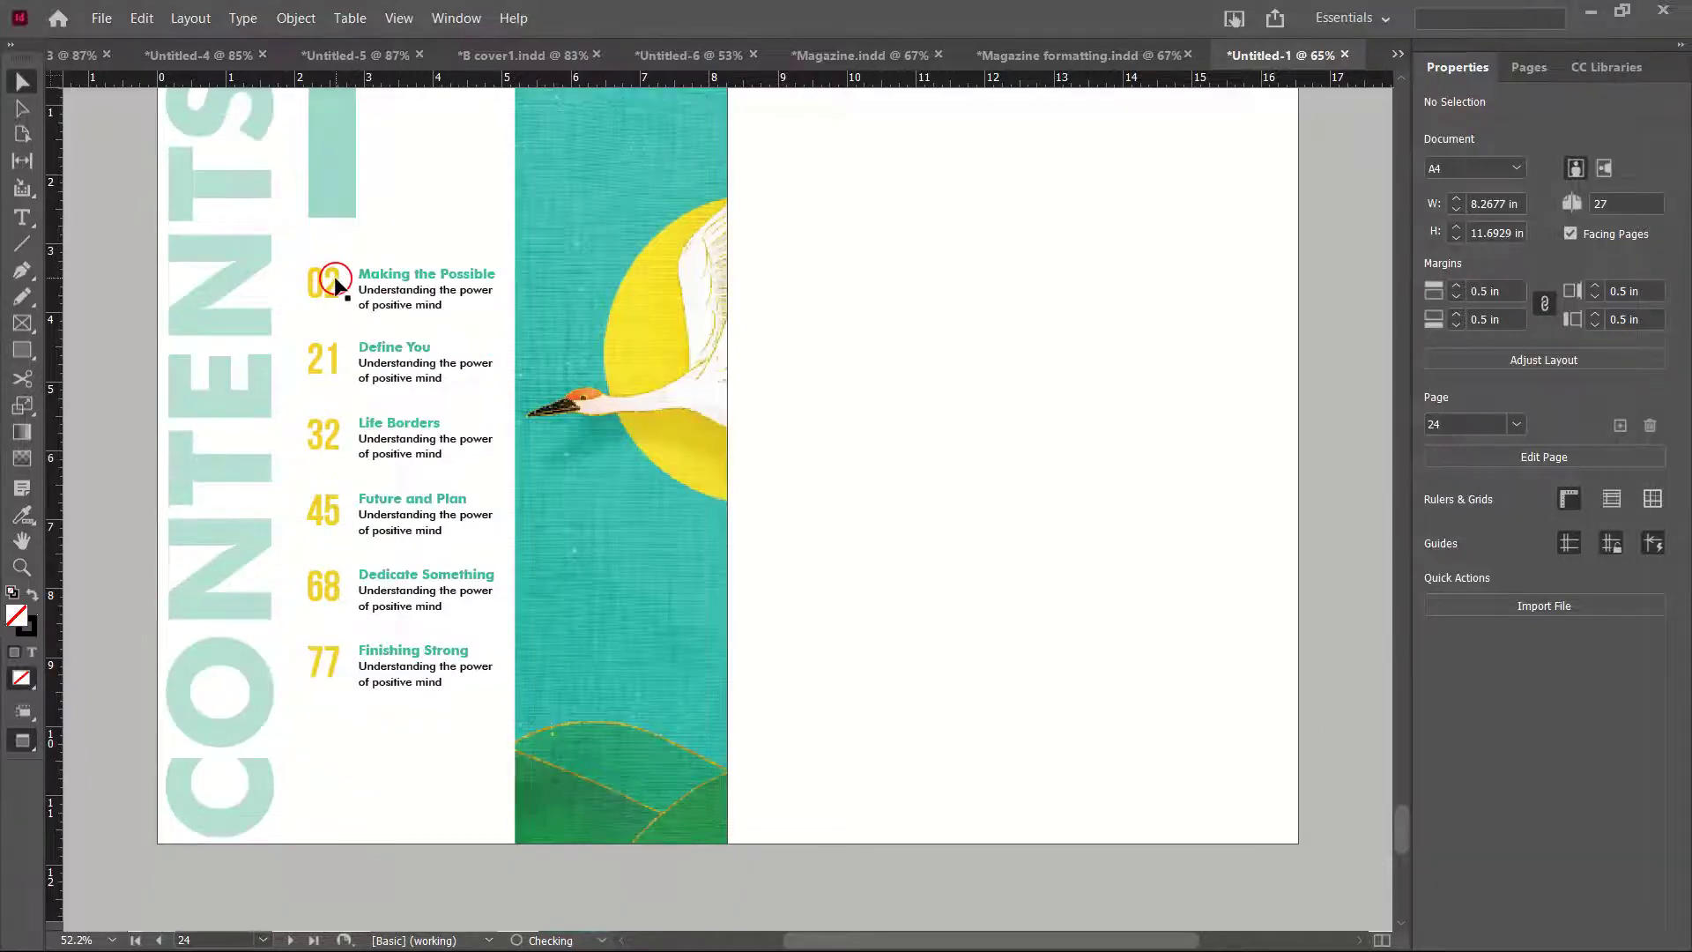
left_click_drag(317, 880, 459, 192)
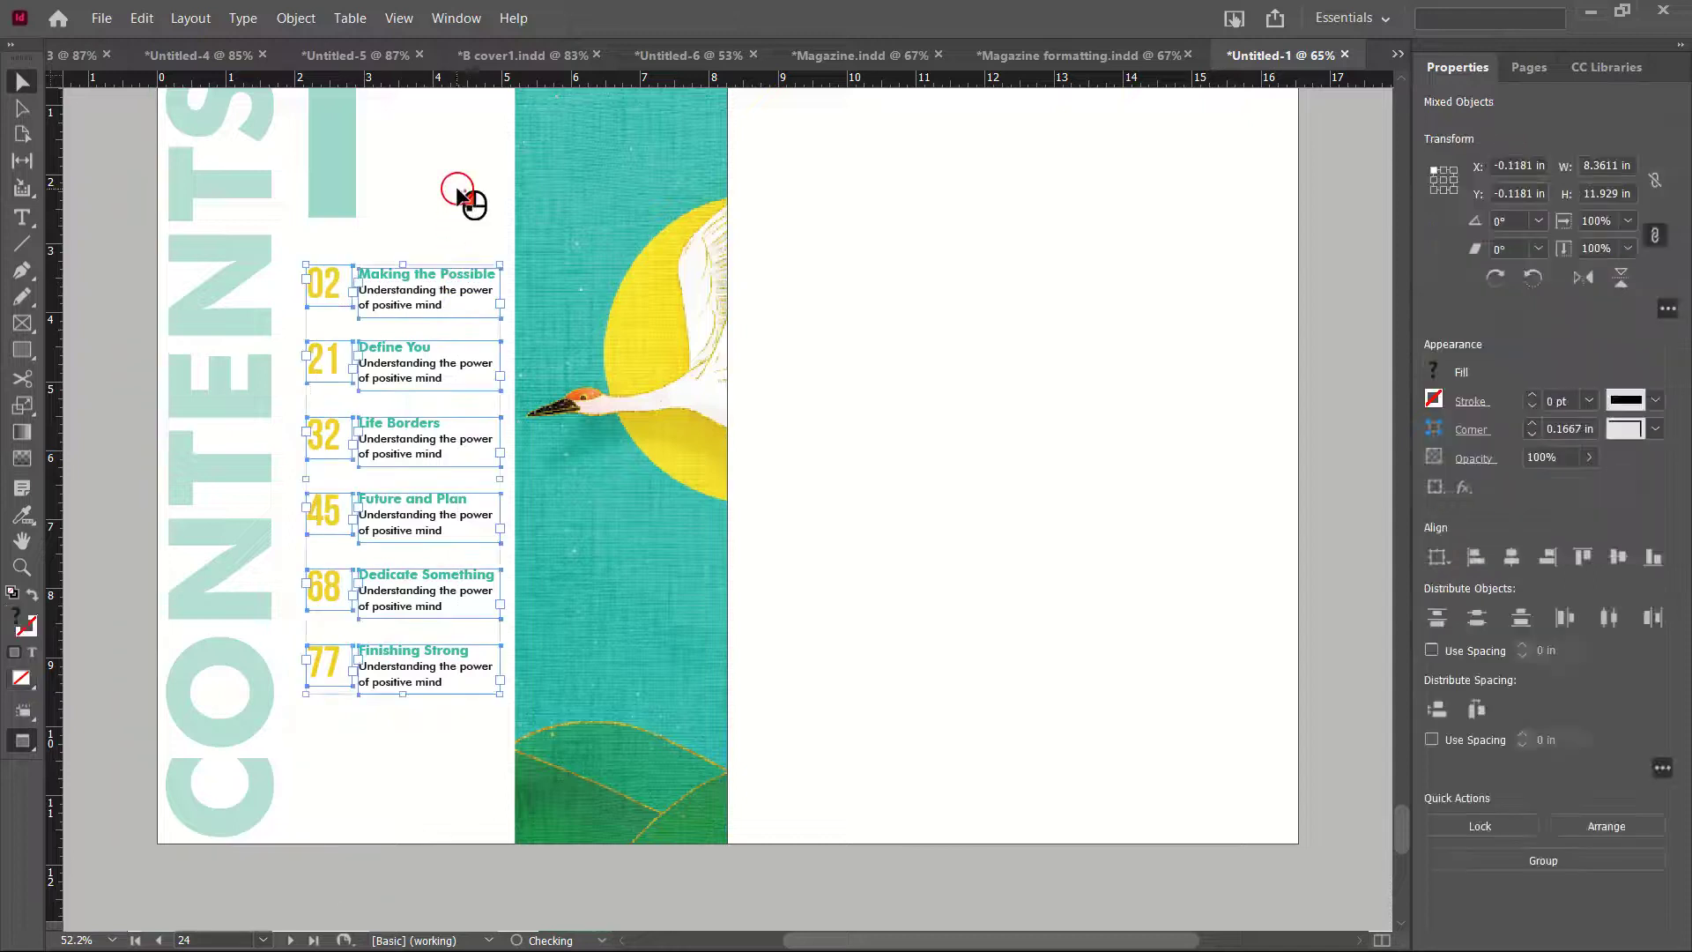
key("Down")
key("Down")
key("Down")
key("Down")
key("Down")
key("Down")
key("Down")
key("Down")
key("Down")
key("Down")
key("Down")
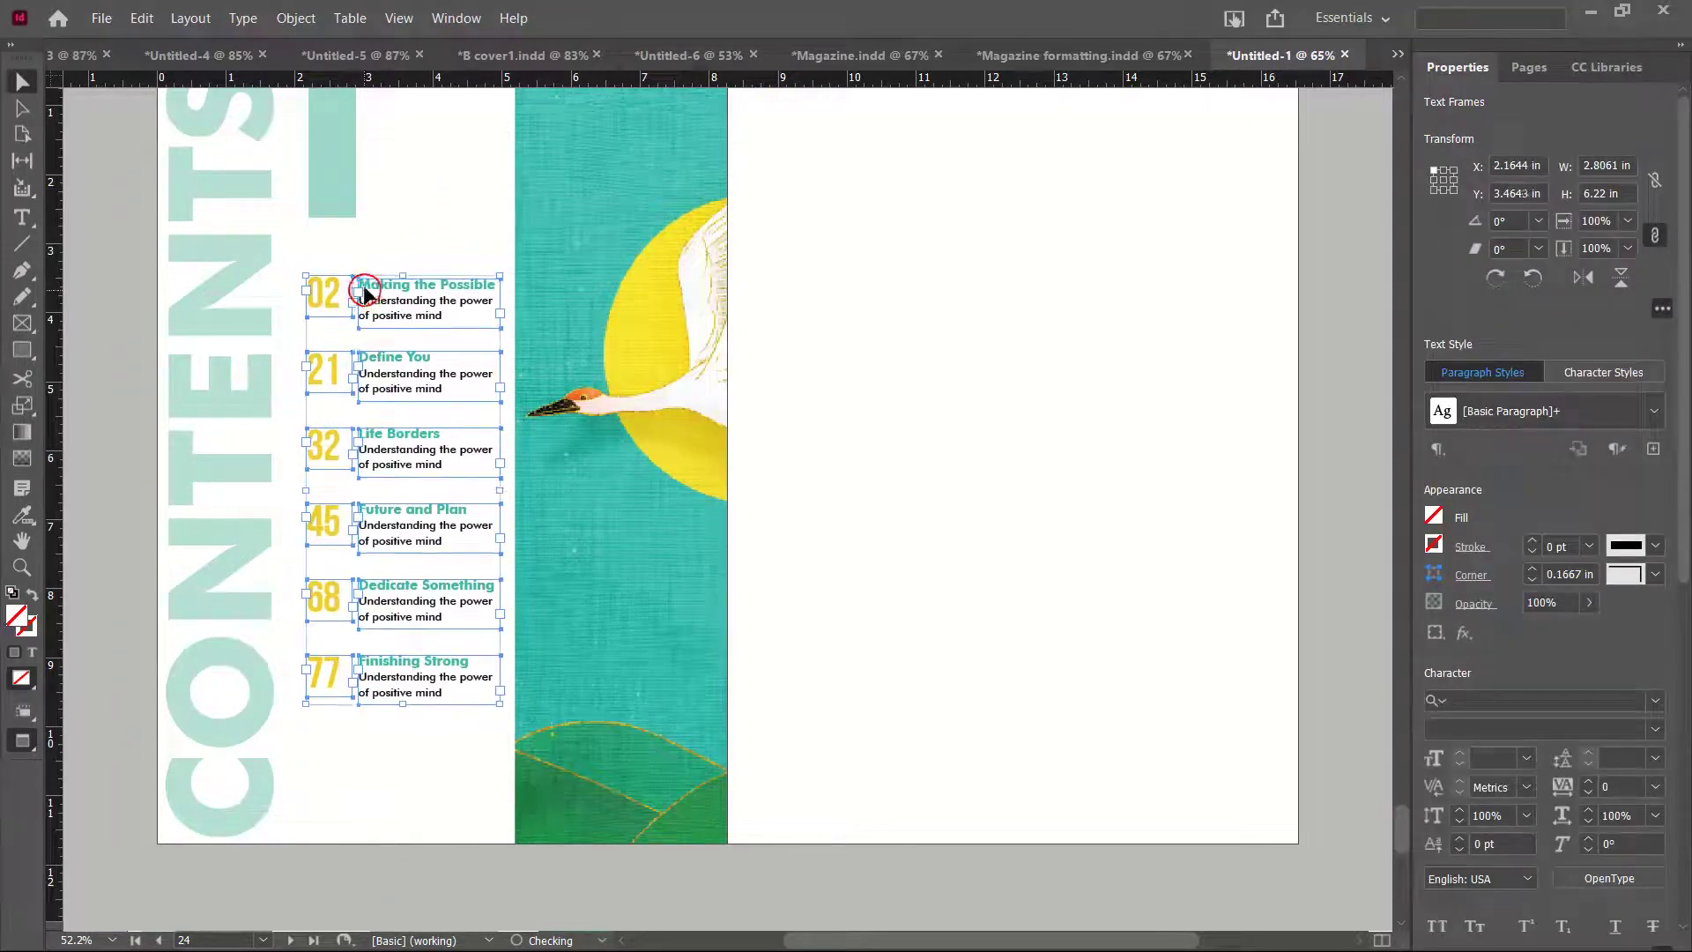
Extend the teal rectangle above the page numbers downward to about 2.95 in high and set its opacity to 100%
left_click(339, 191)
left_click_drag(337, 216, 337, 231)
left_click(1590, 459)
left_click_drag(1538, 485, 1592, 484)
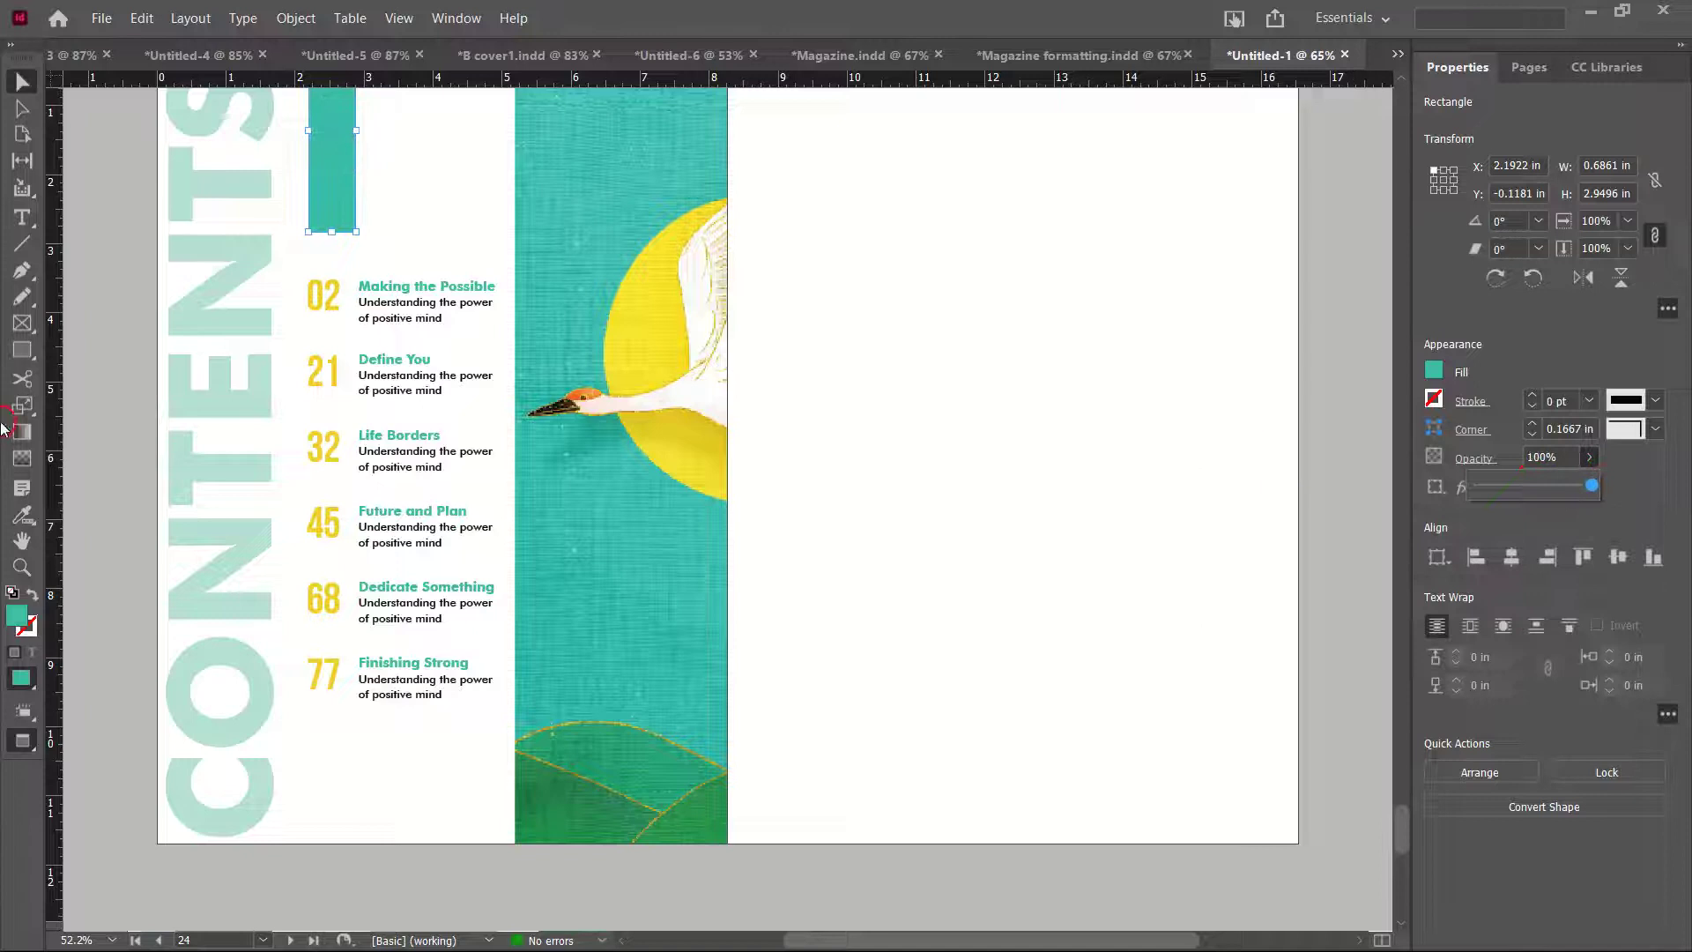
left_click(136, 384)
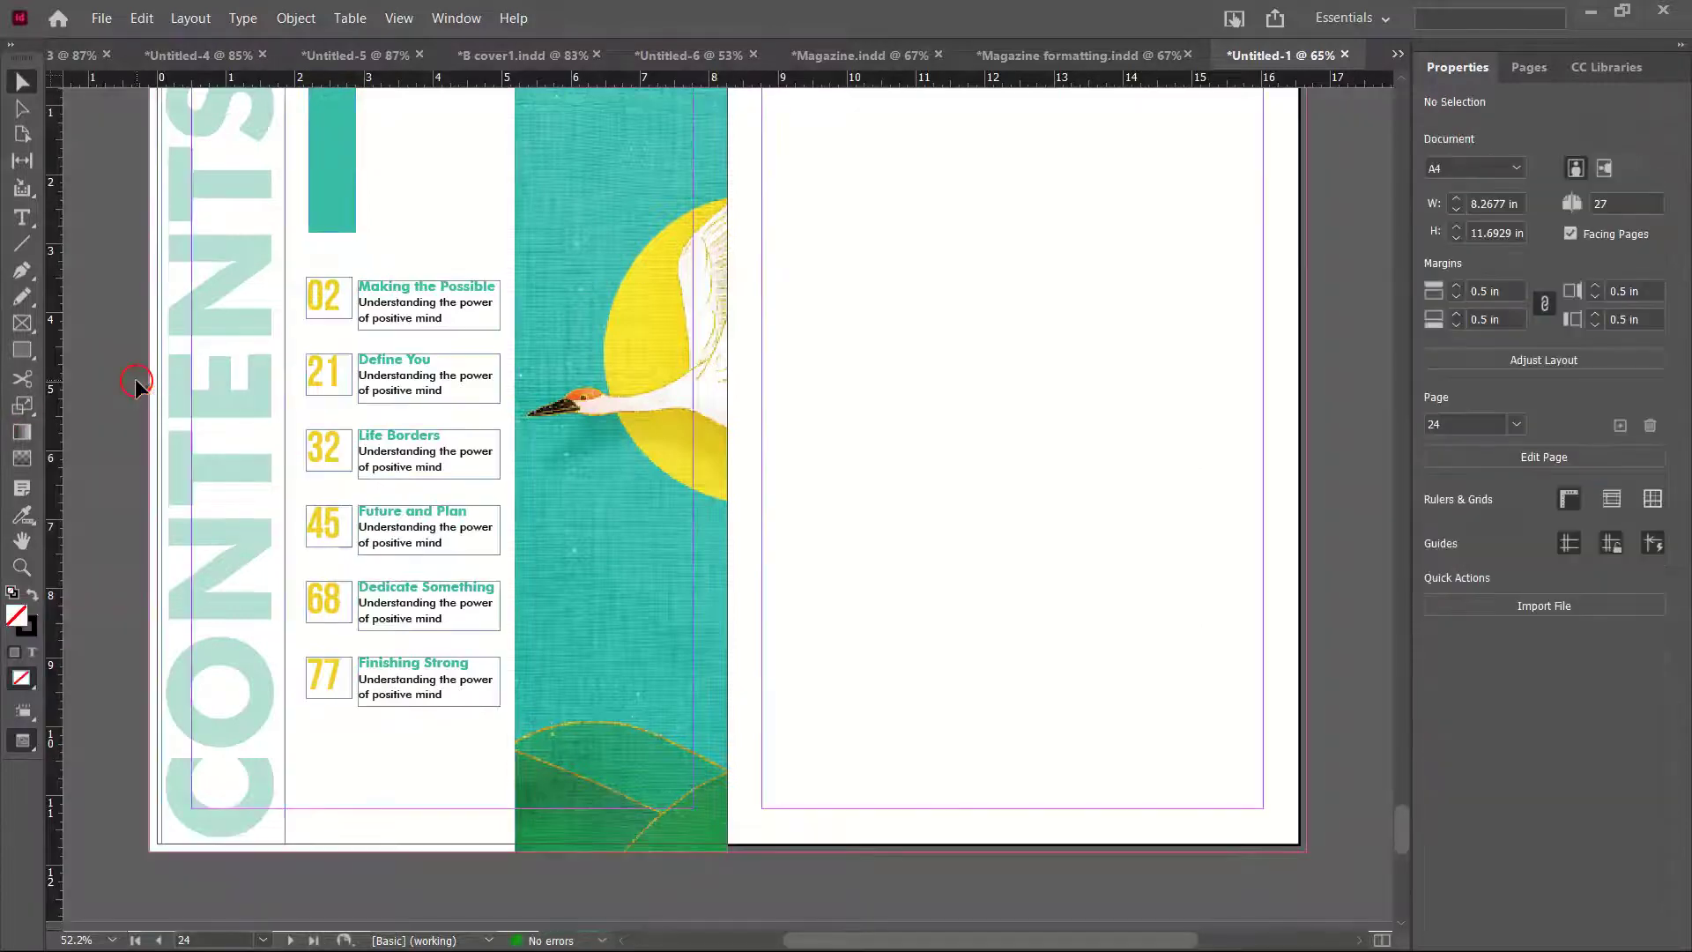
scroll(137, 384, "up", 2)
key("w")
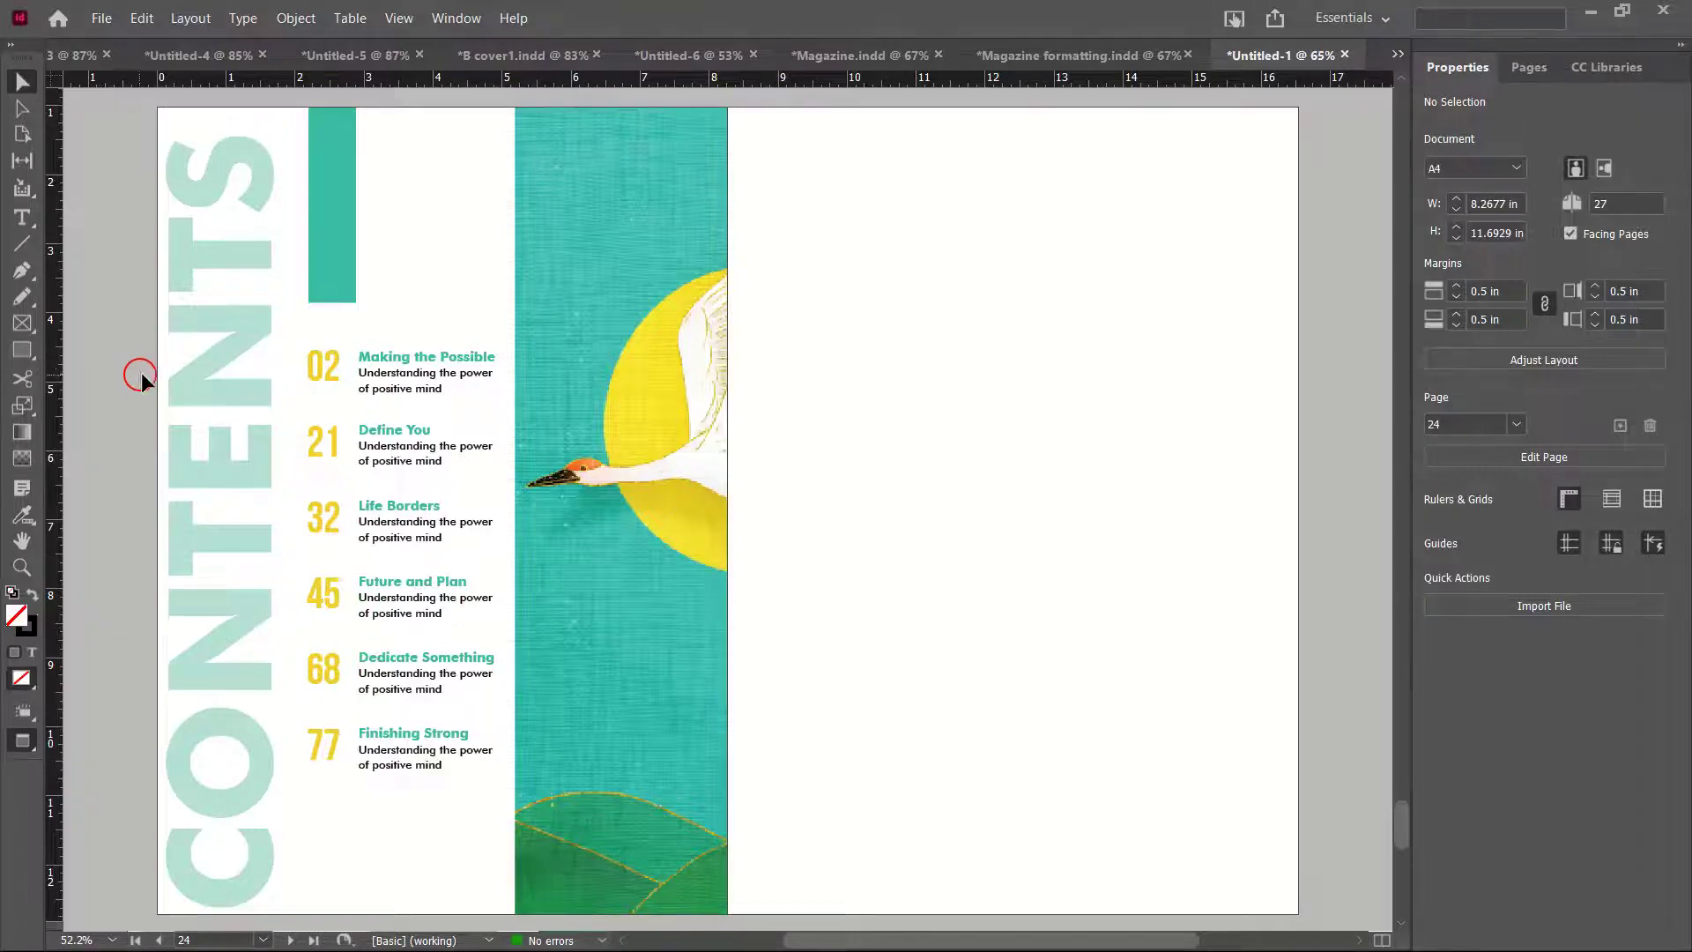
Duplicate the teal rectangle below the sixth entry, align it with the bottom bleed and shorten it from its upper edge
scroll(137, 381, "down", 4)
left_click_drag(335, 155, 332, 758)
key("w")
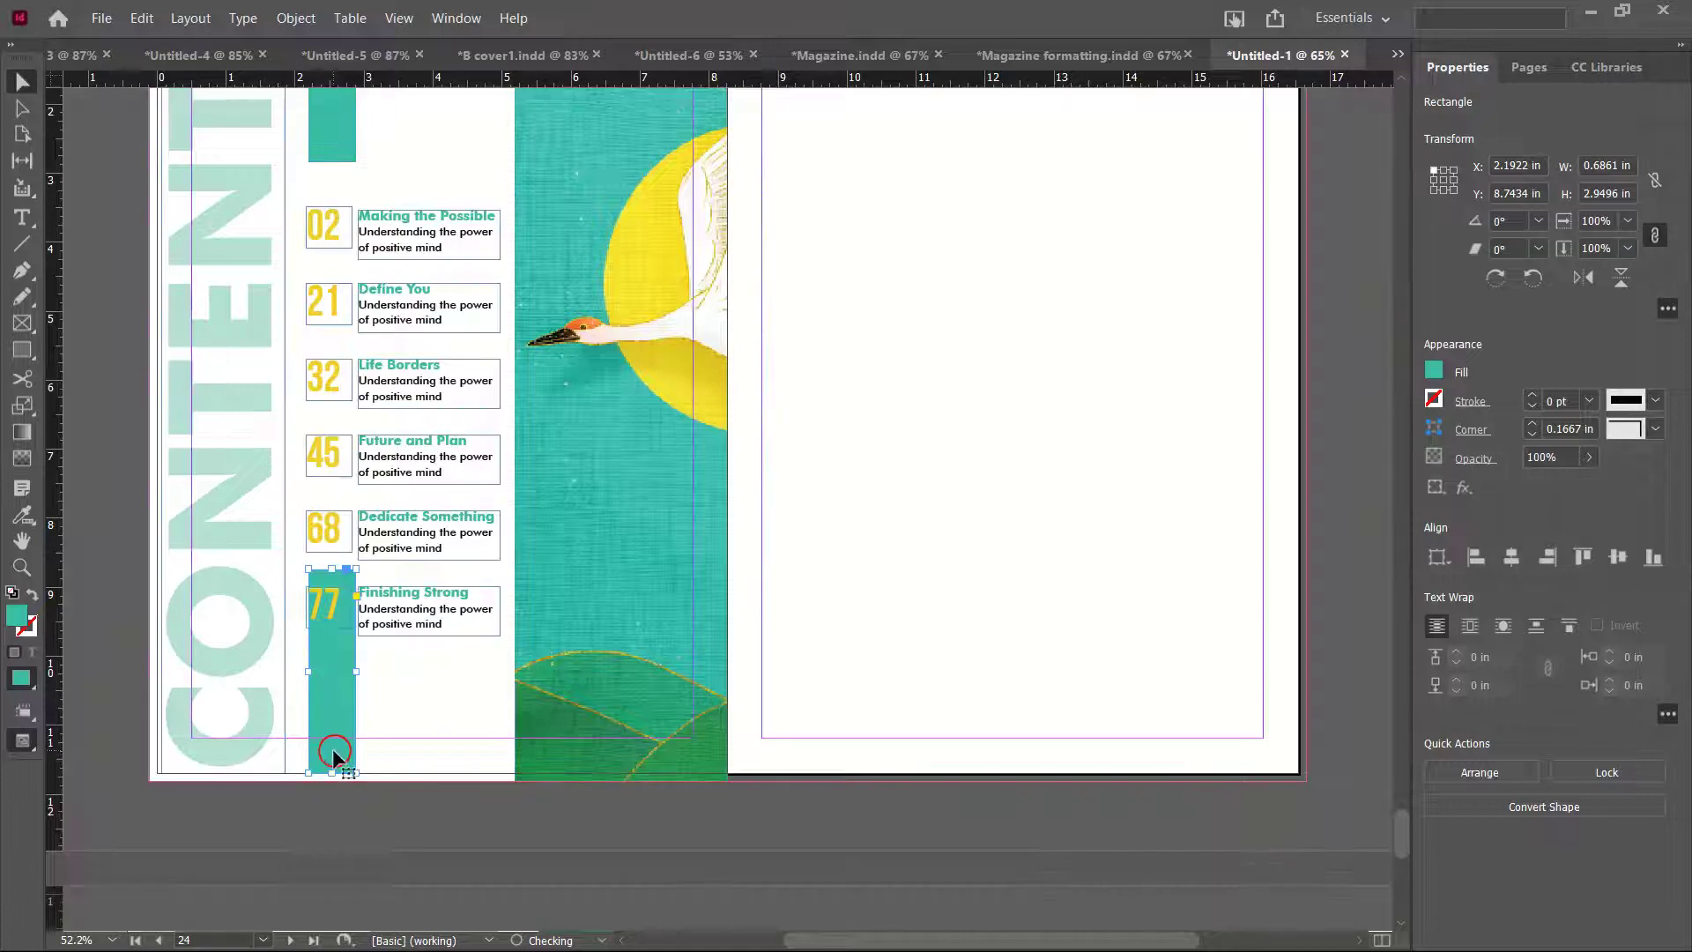
left_click_drag(332, 756, 333, 764)
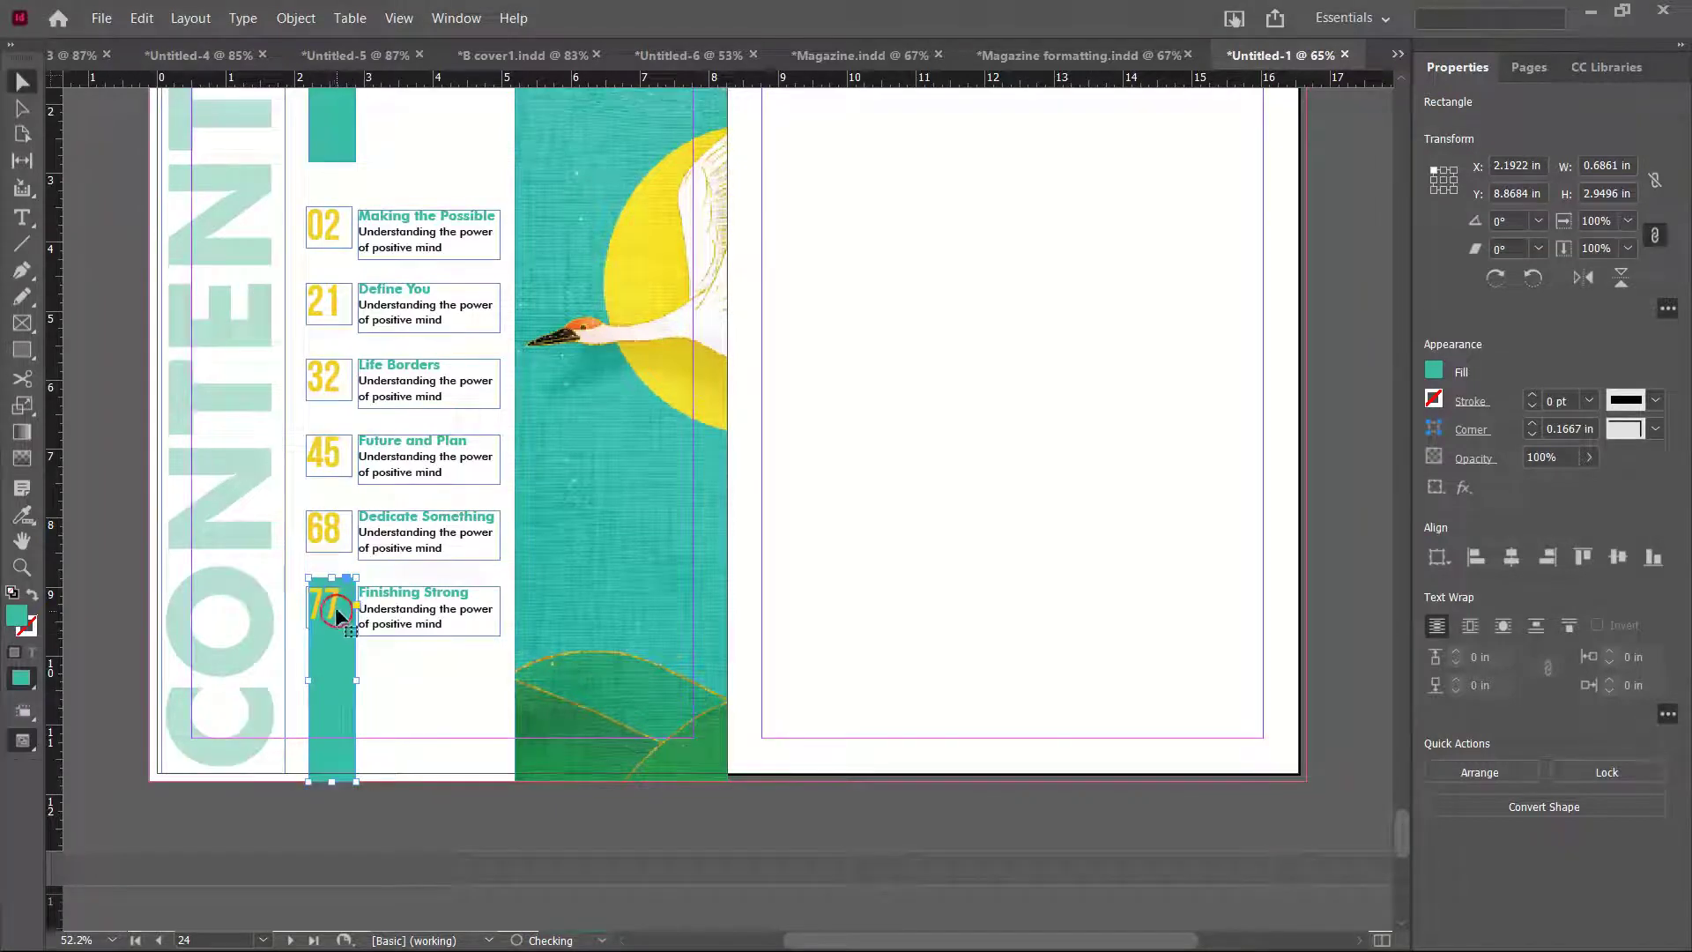
left_click_drag(335, 578, 338, 672)
left_click(377, 846)
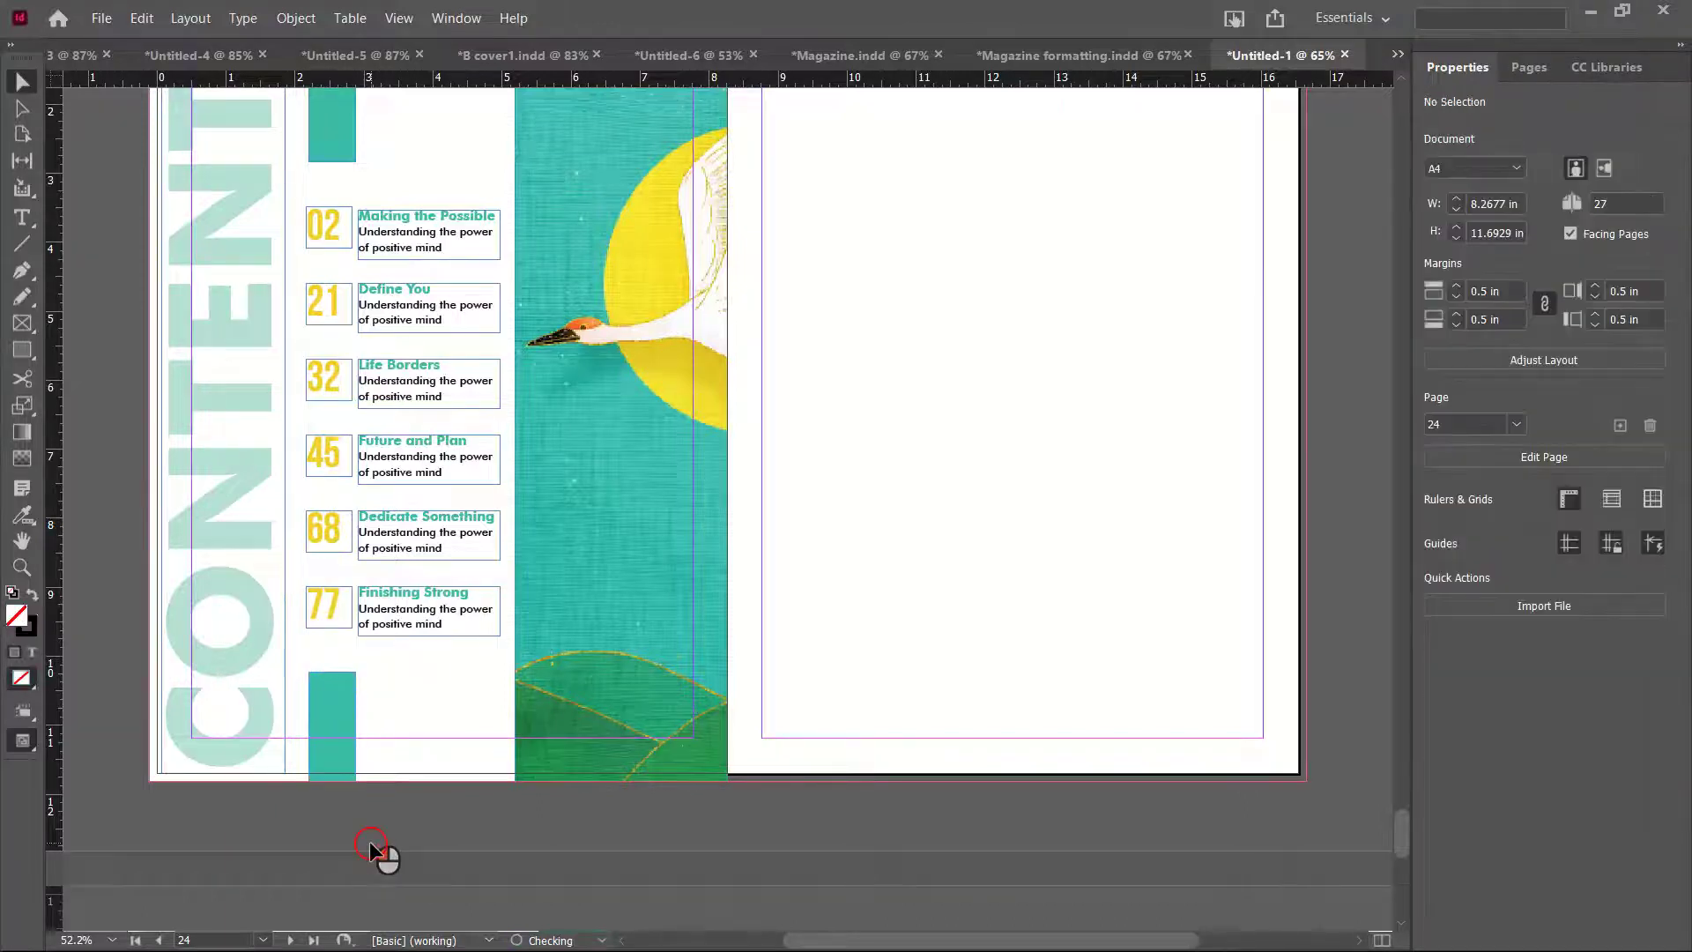
scroll(377, 846, "up", 2)
key("w")
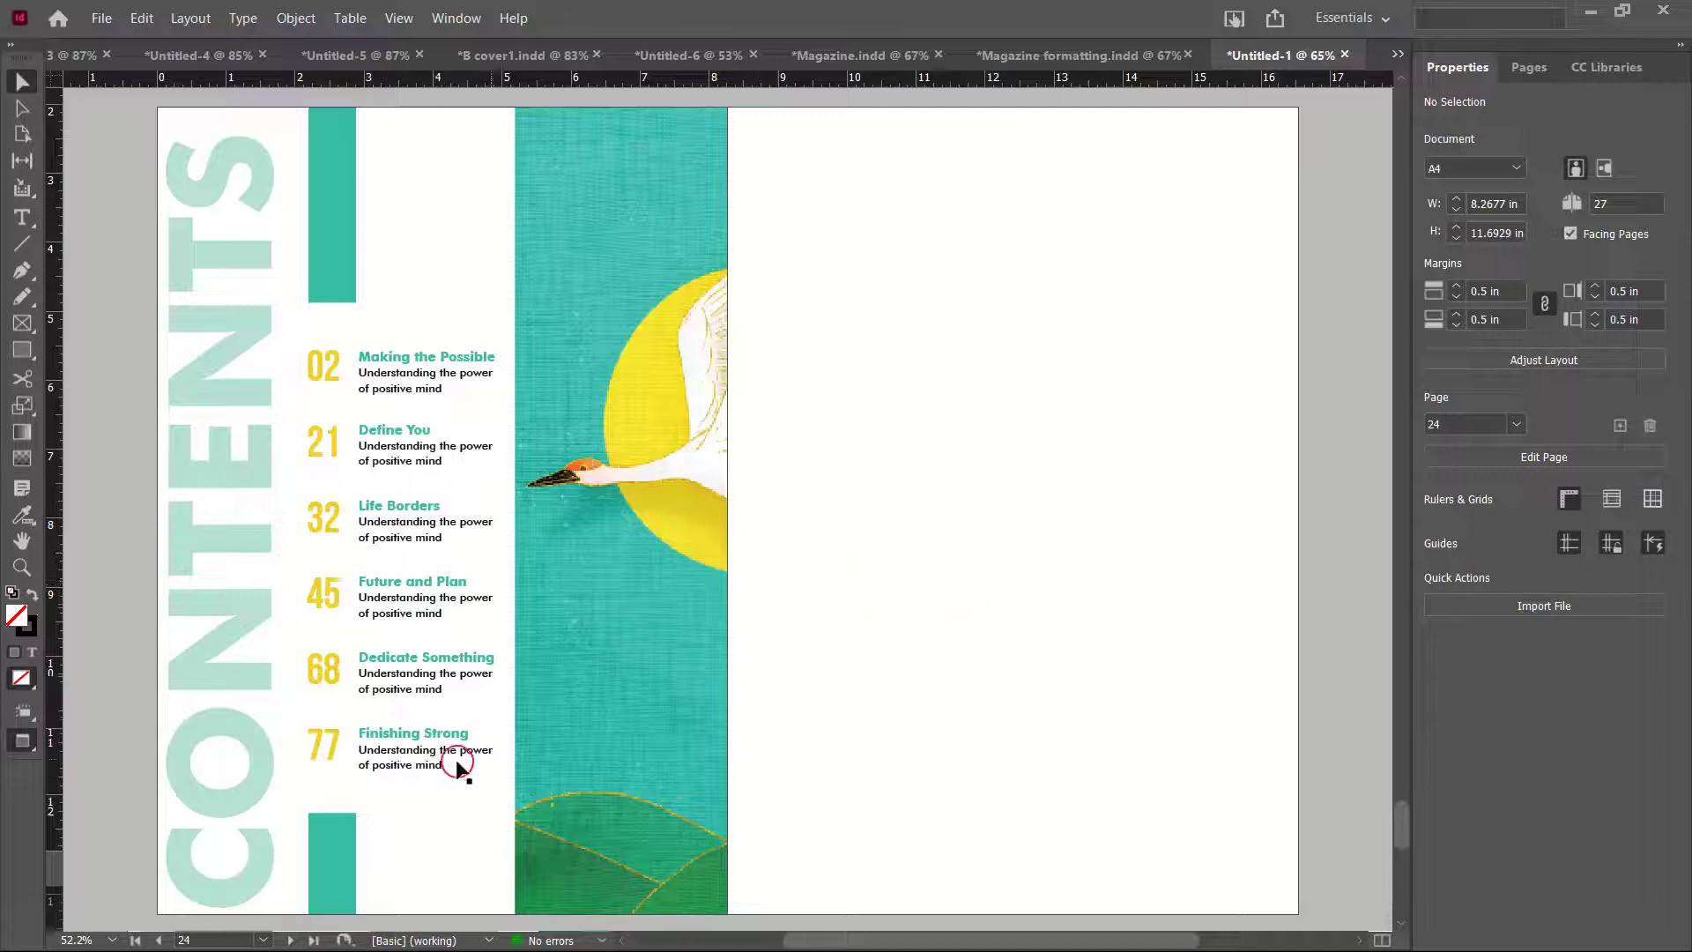
Delete the teal rectangle below the entries, then try deleting the upper one and undo that
left_click(345, 824)
key("ctrl+shift+a")
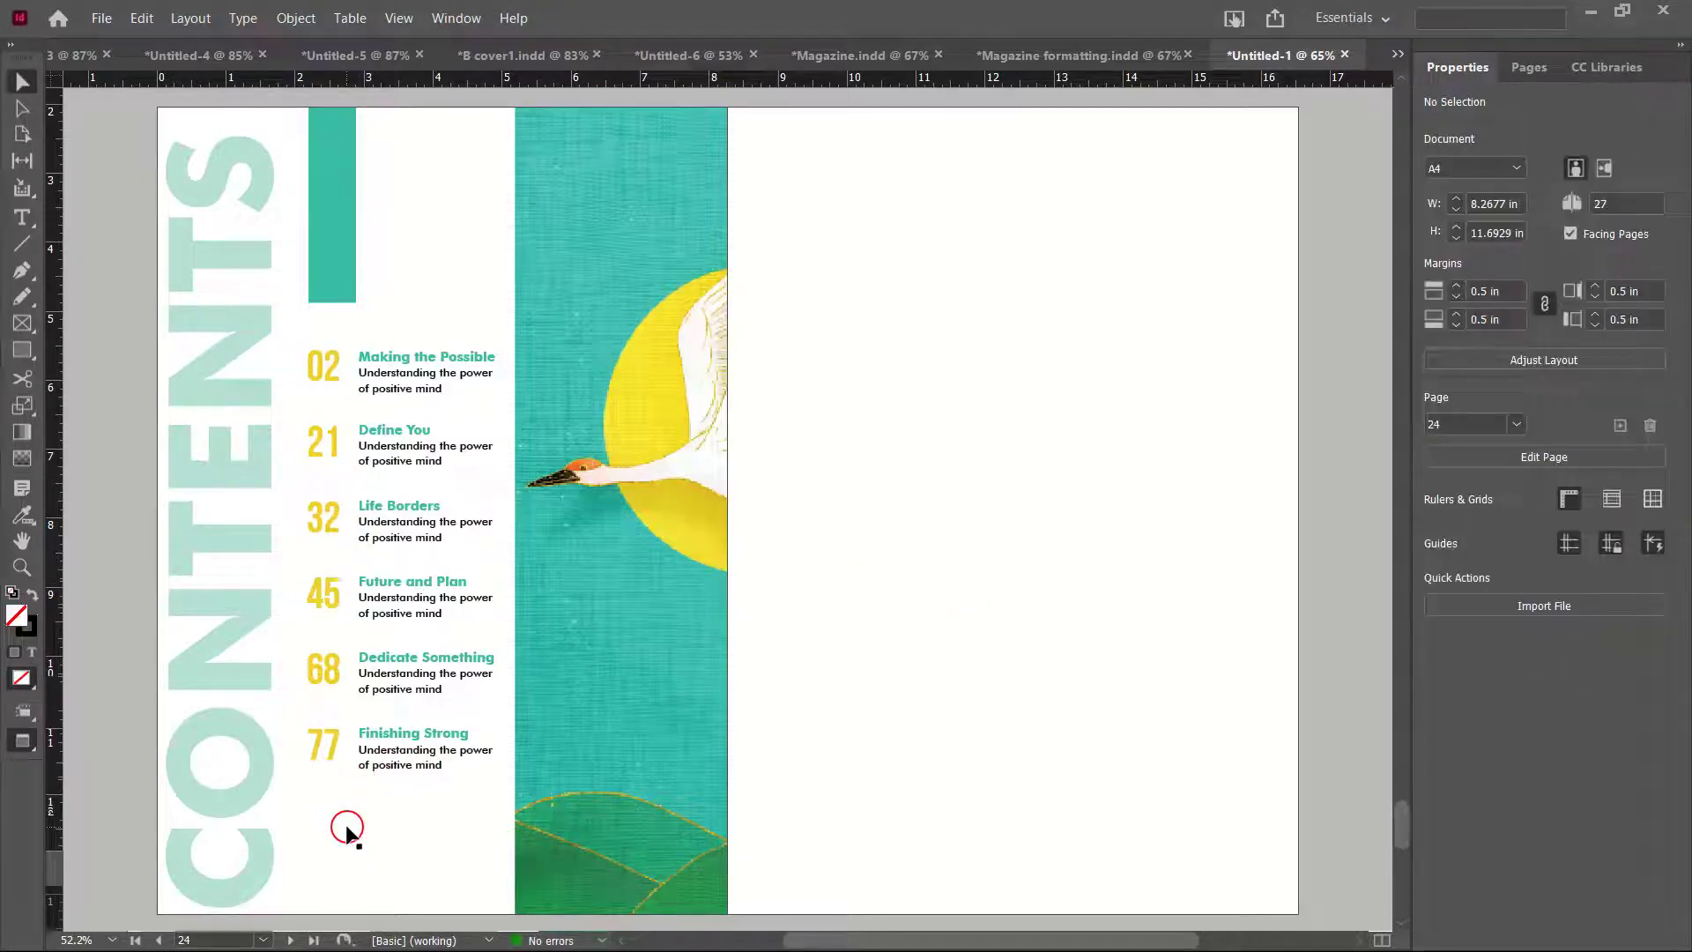
left_click(325, 264)
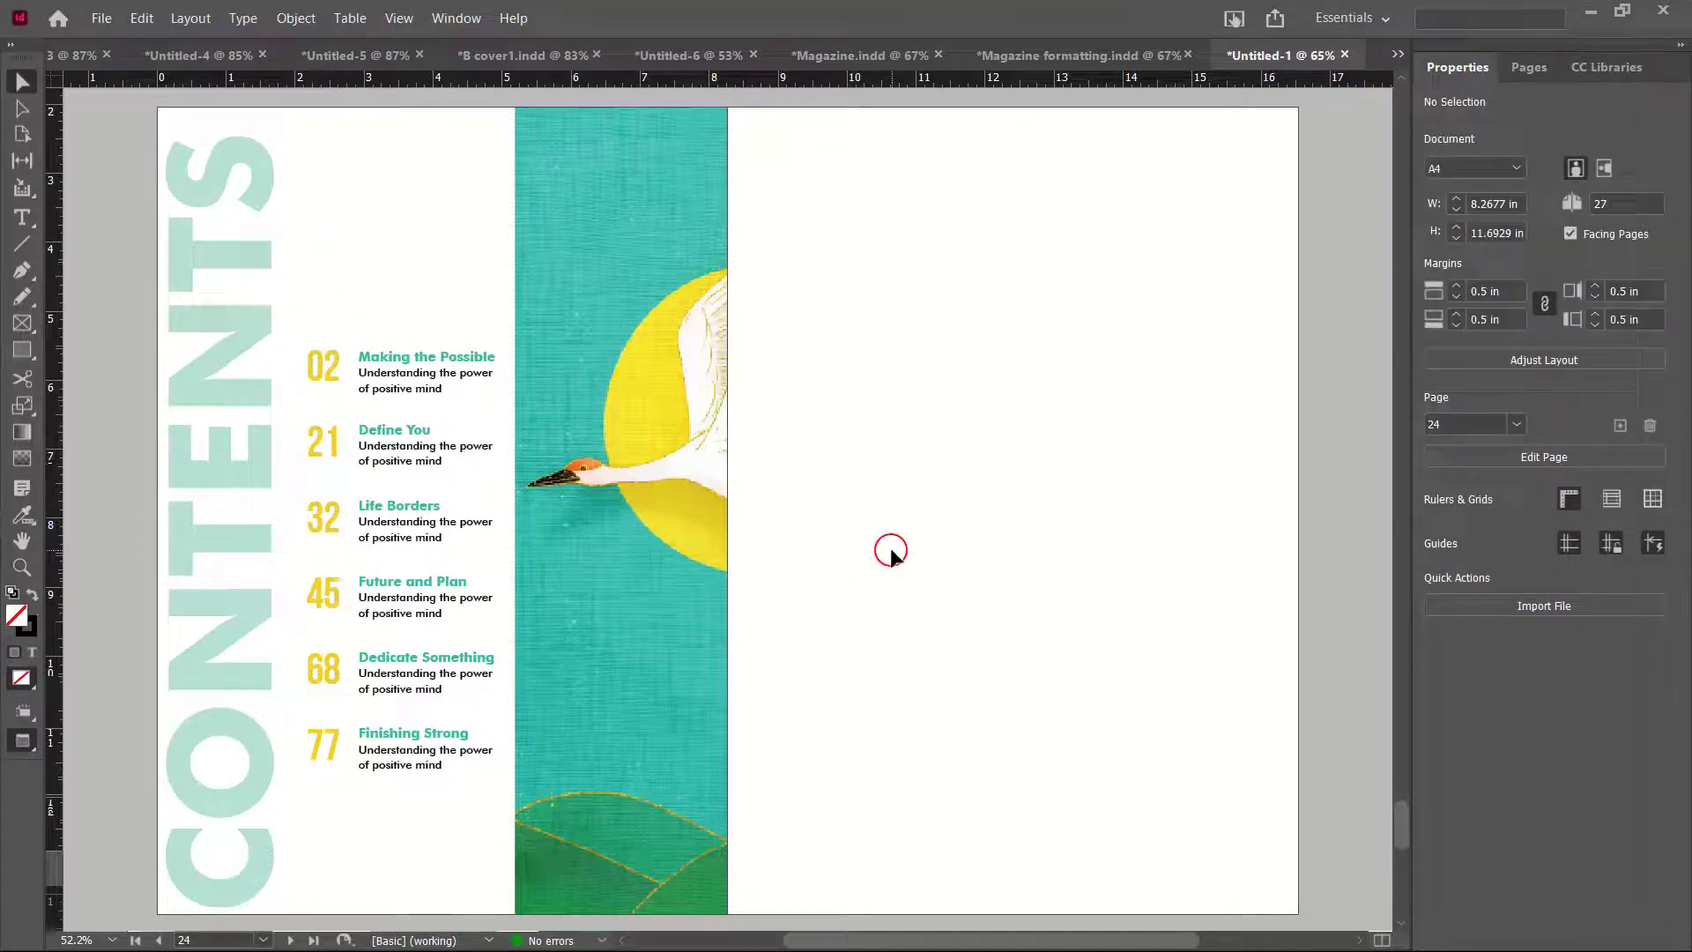
key("ctrl+z")
left_click(900, 520)
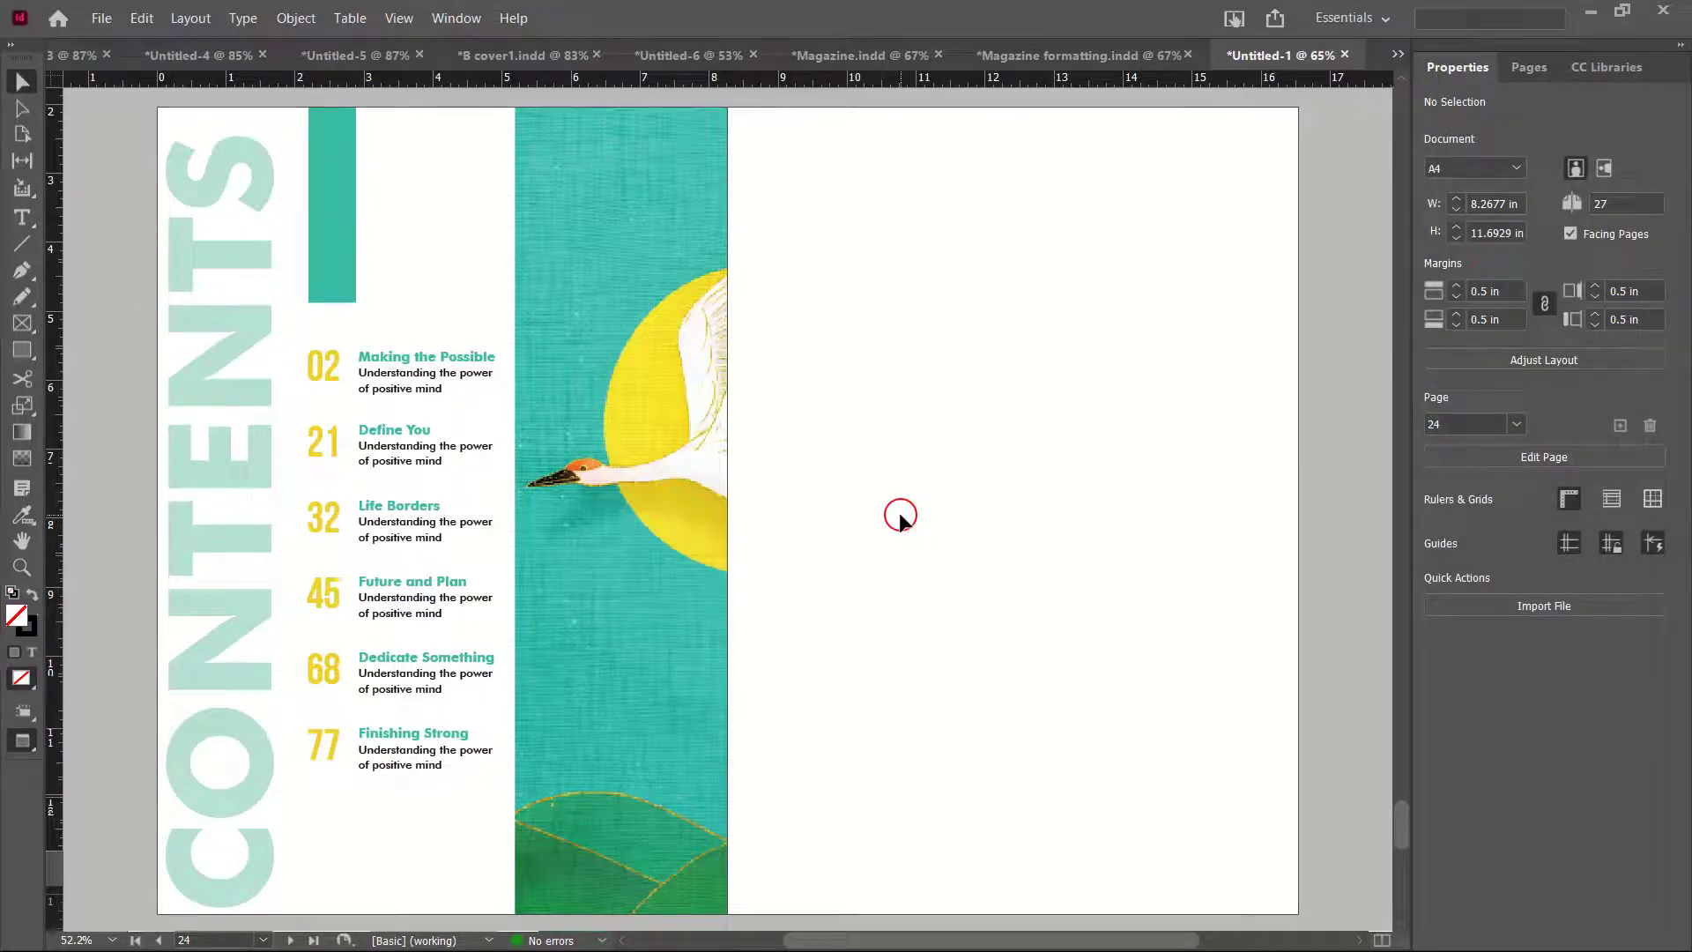
Draw a rectangle covering all of page 25 out to the bleed, about 8.37 by 11.82 in, with a 0 pt stroke
left_click(22, 350)
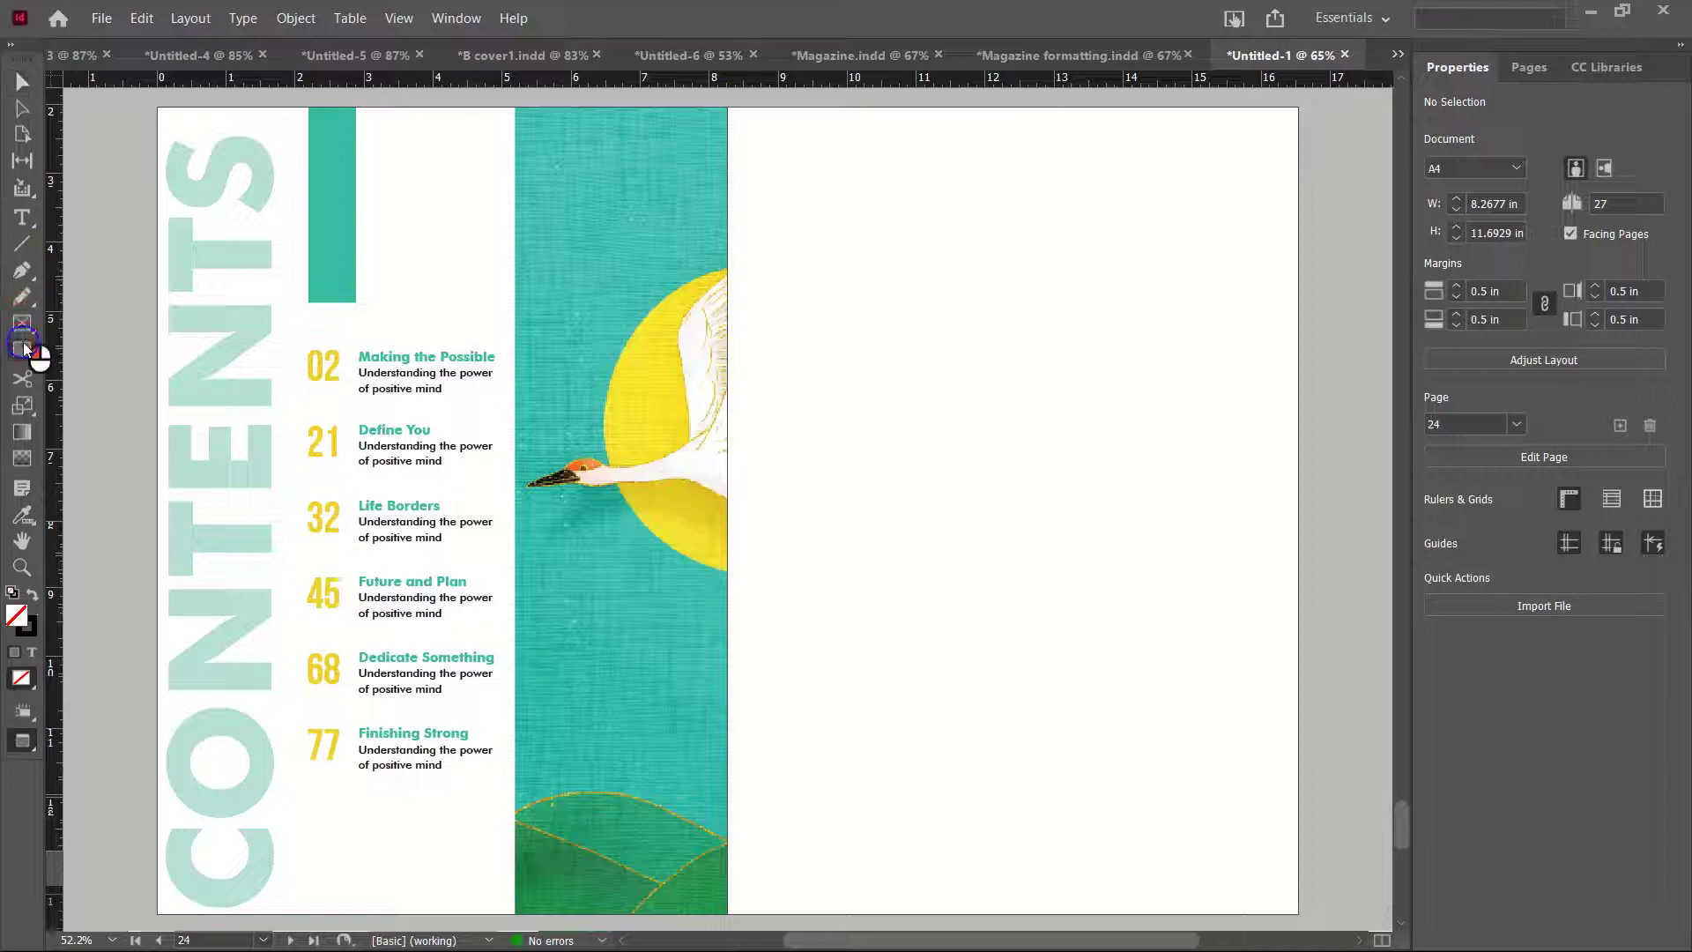
key("w")
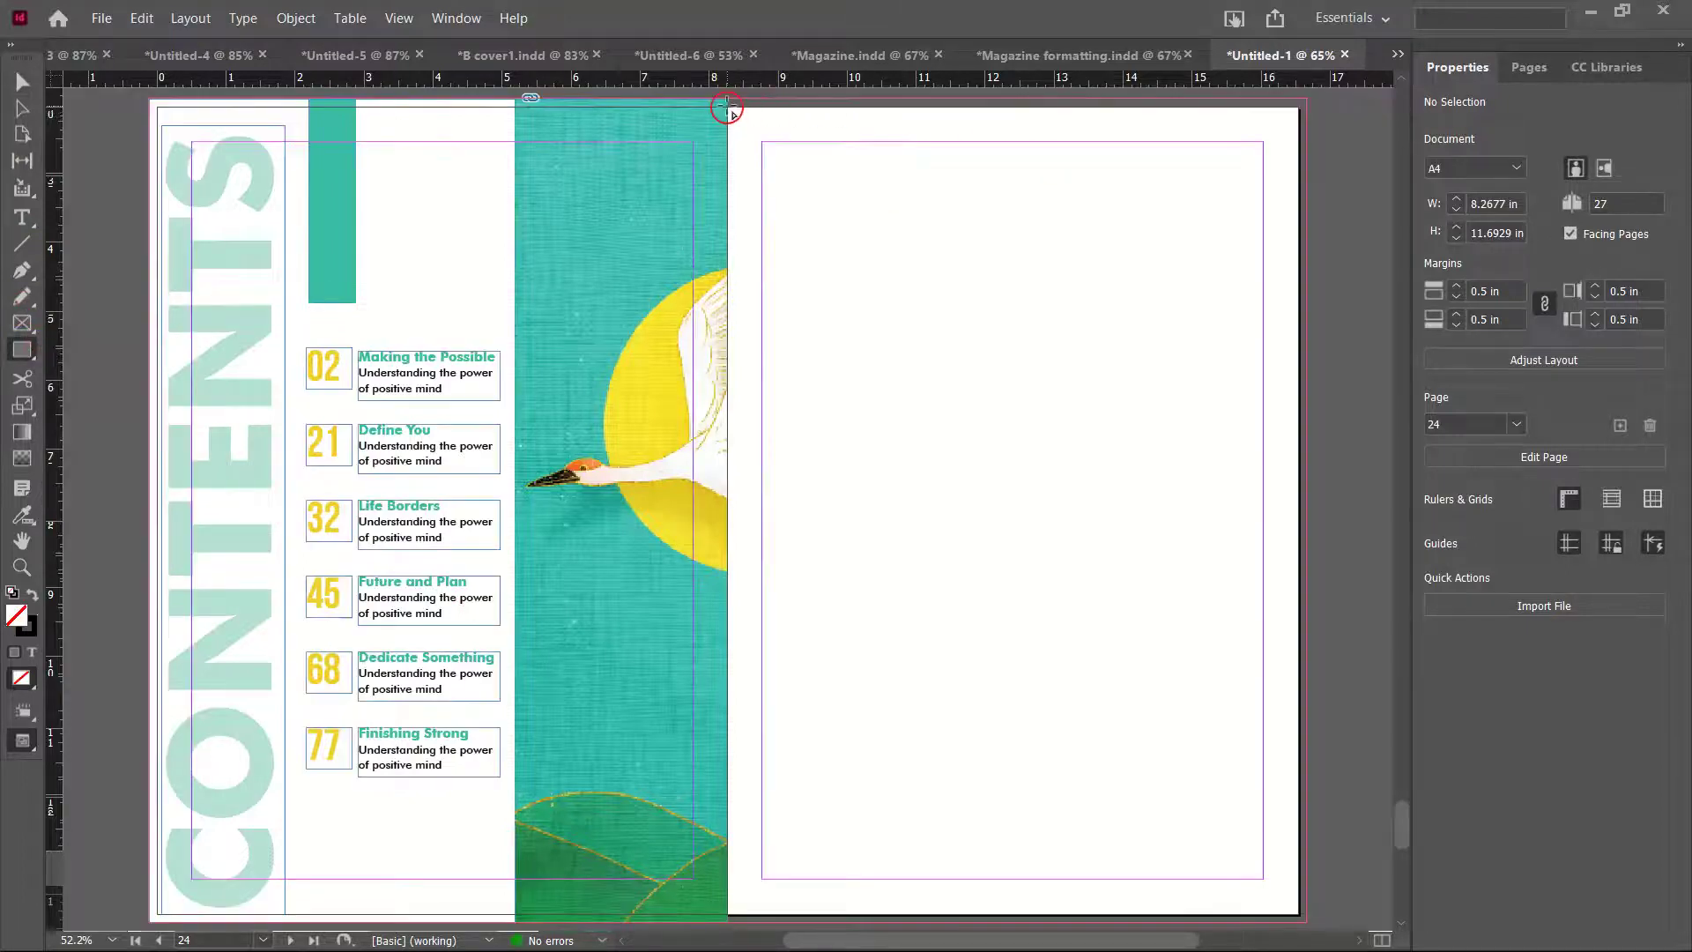
left_click_drag(729, 103, 1306, 804)
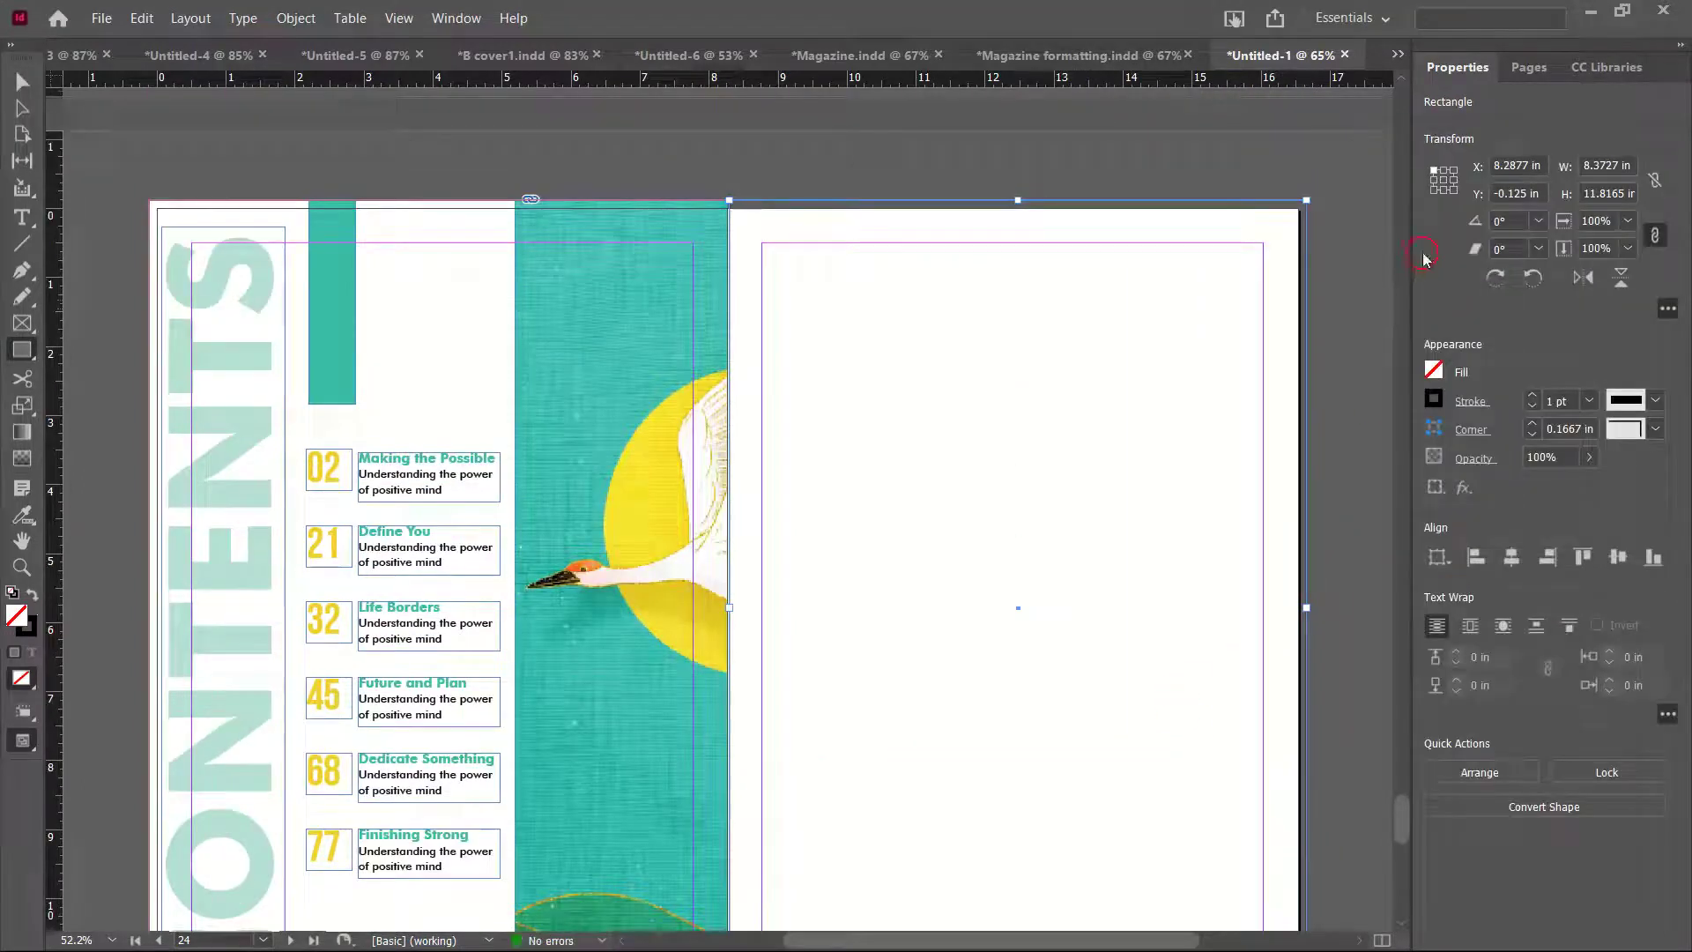
left_click(1533, 409)
left_click(22, 81)
Fill the rectangle on page 25 with the lighter teal from a color theme sampled from the crane image
left_click(21, 521)
left_click(639, 218)
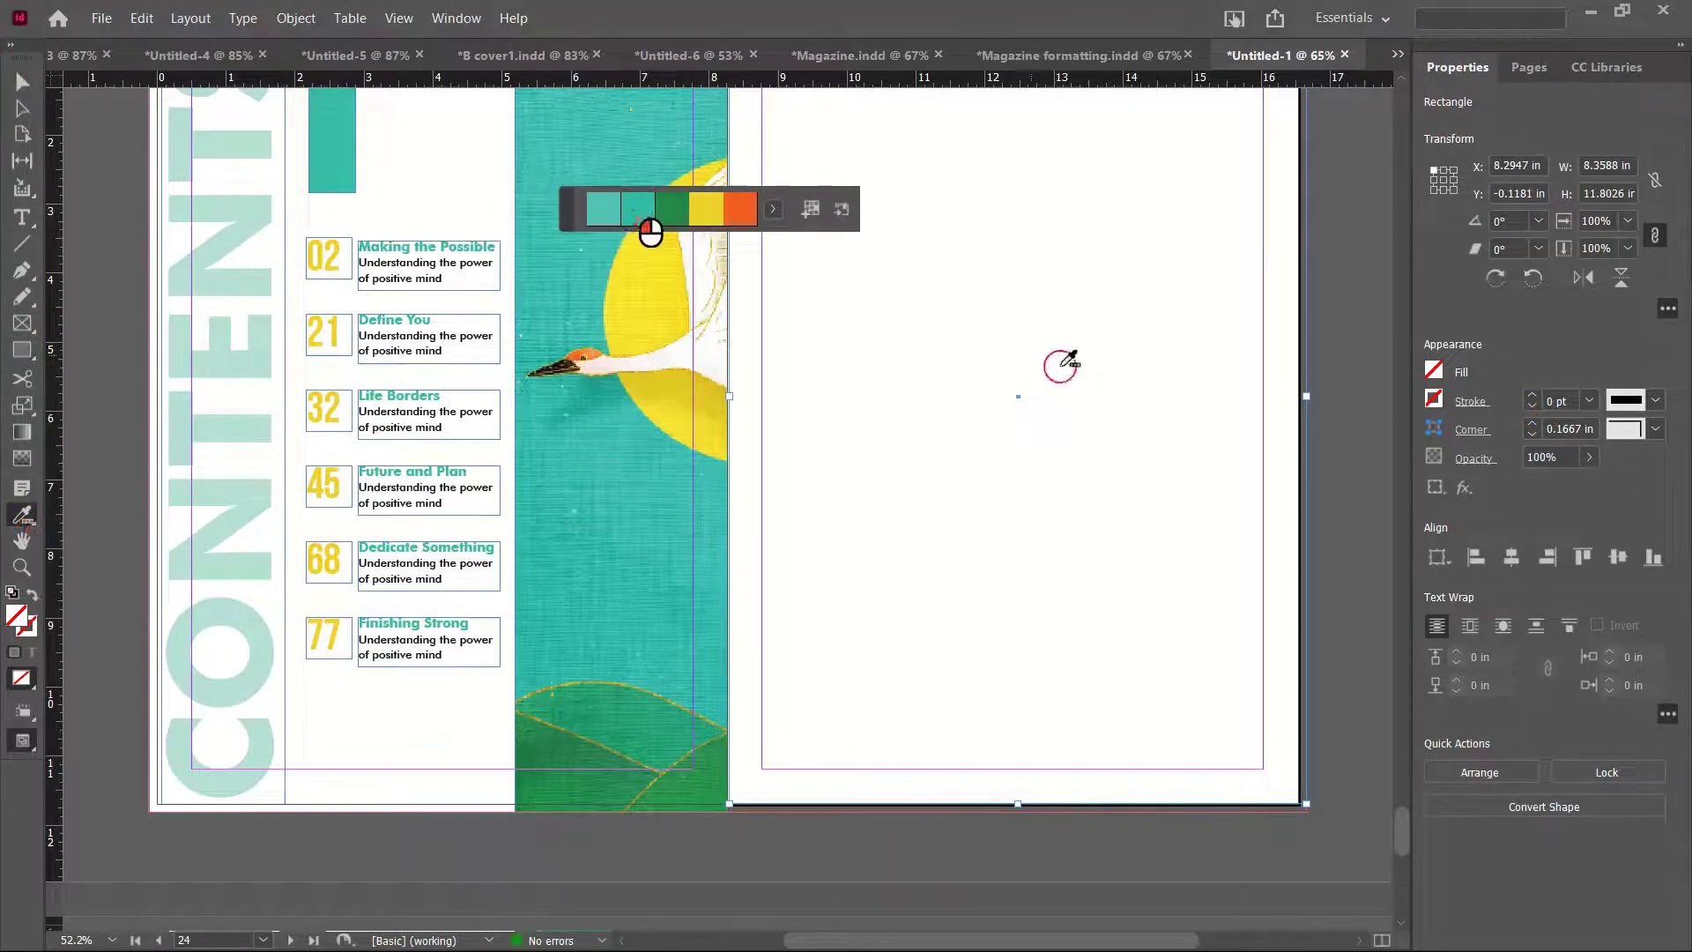
left_click(630, 210)
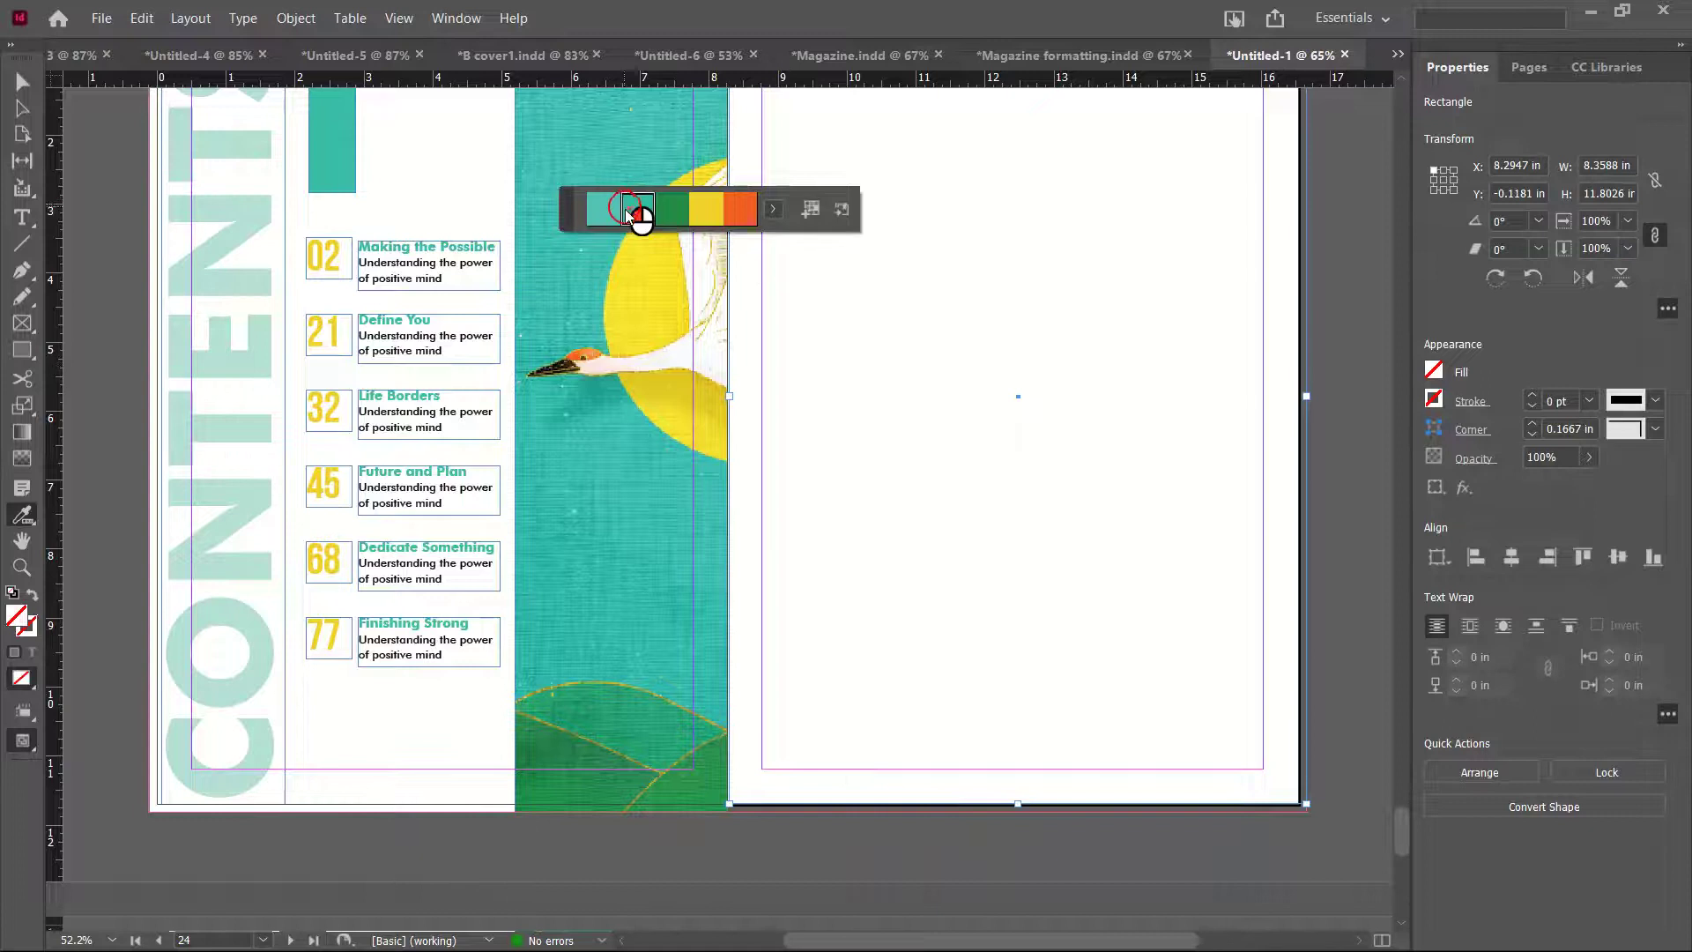
left_click(934, 324)
left_click(604, 221)
left_click(965, 342)
left_click(22, 83)
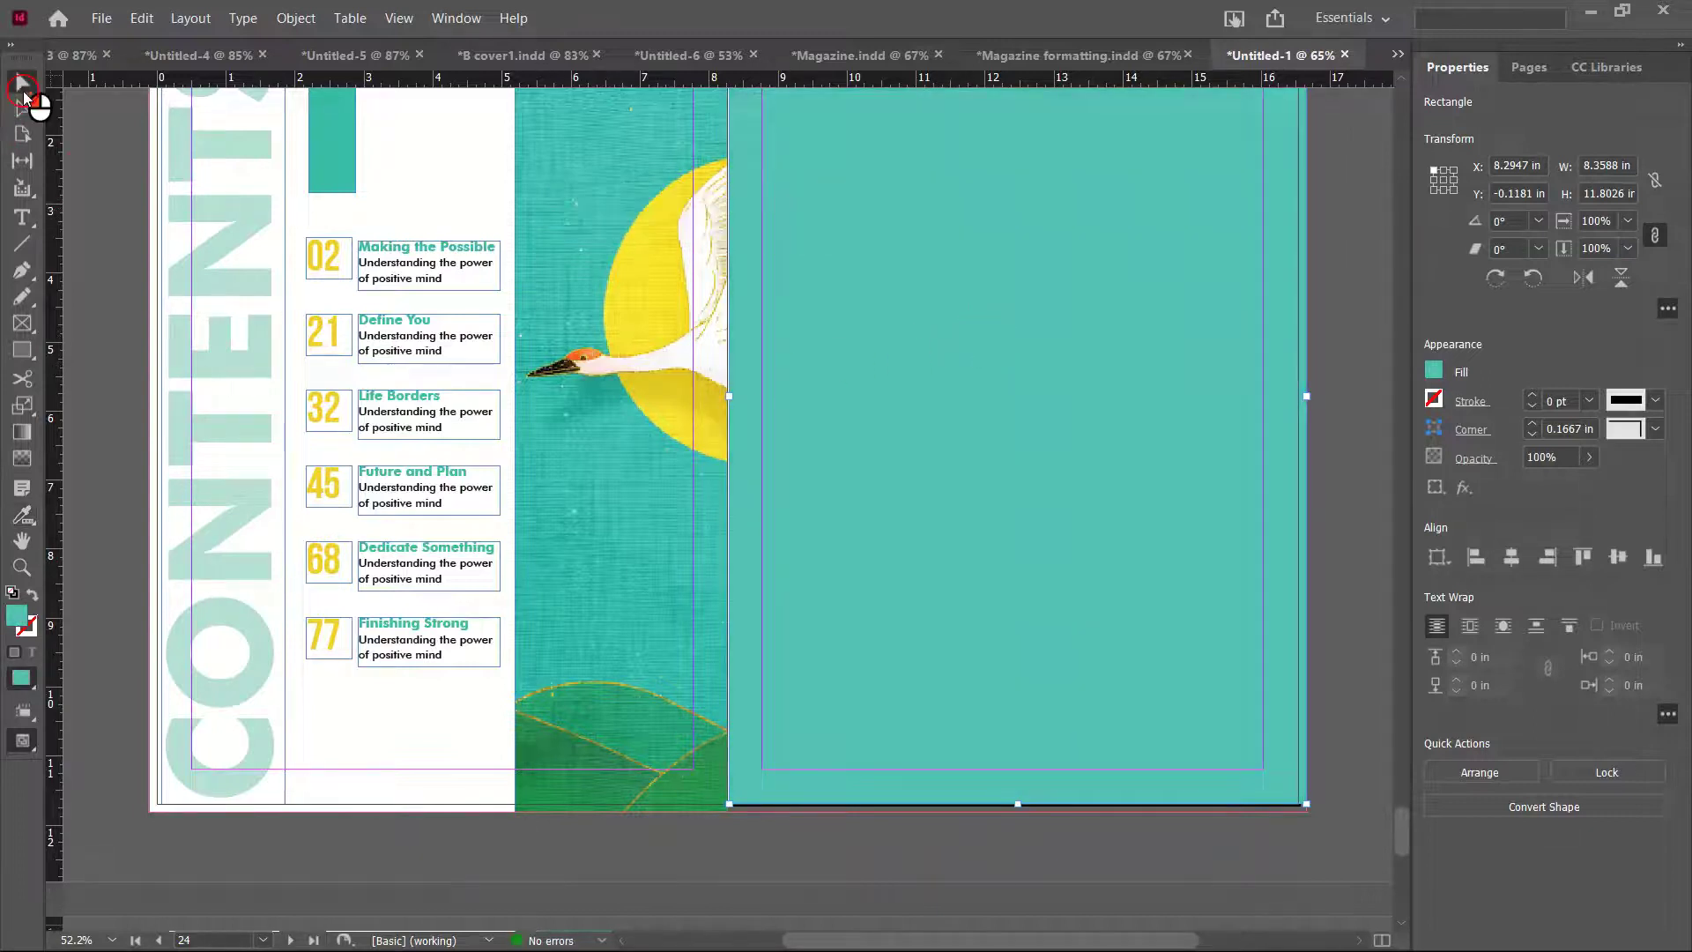
scroll(926, 415, "up", 3)
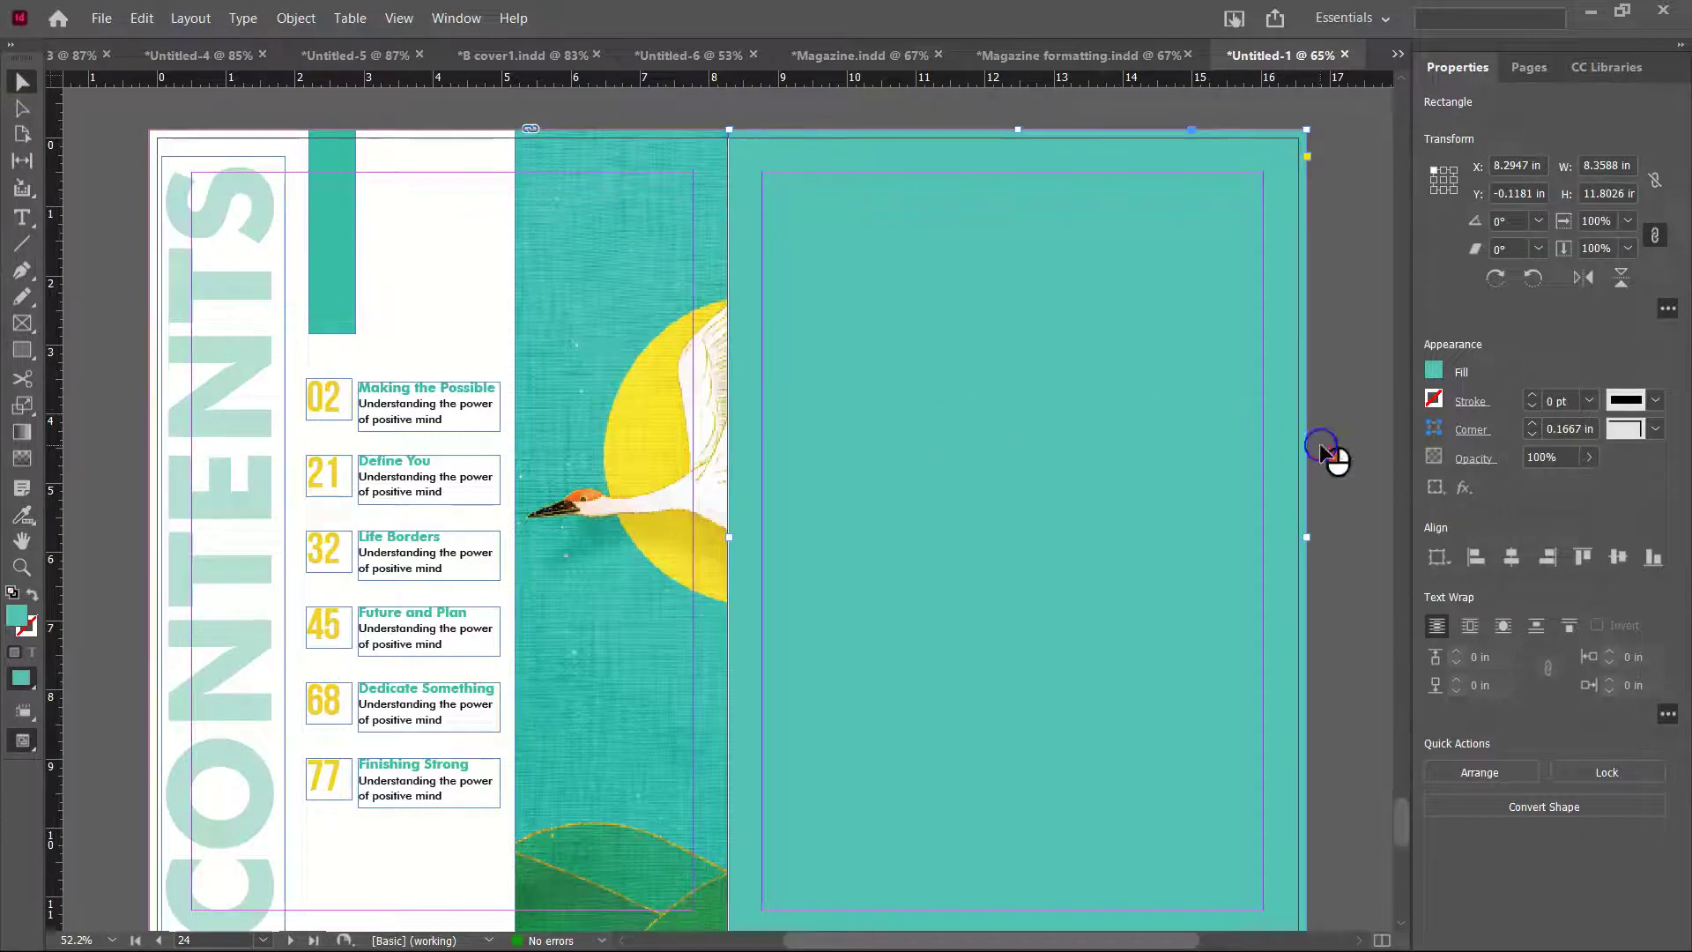
left_click(1331, 454)
key("w")
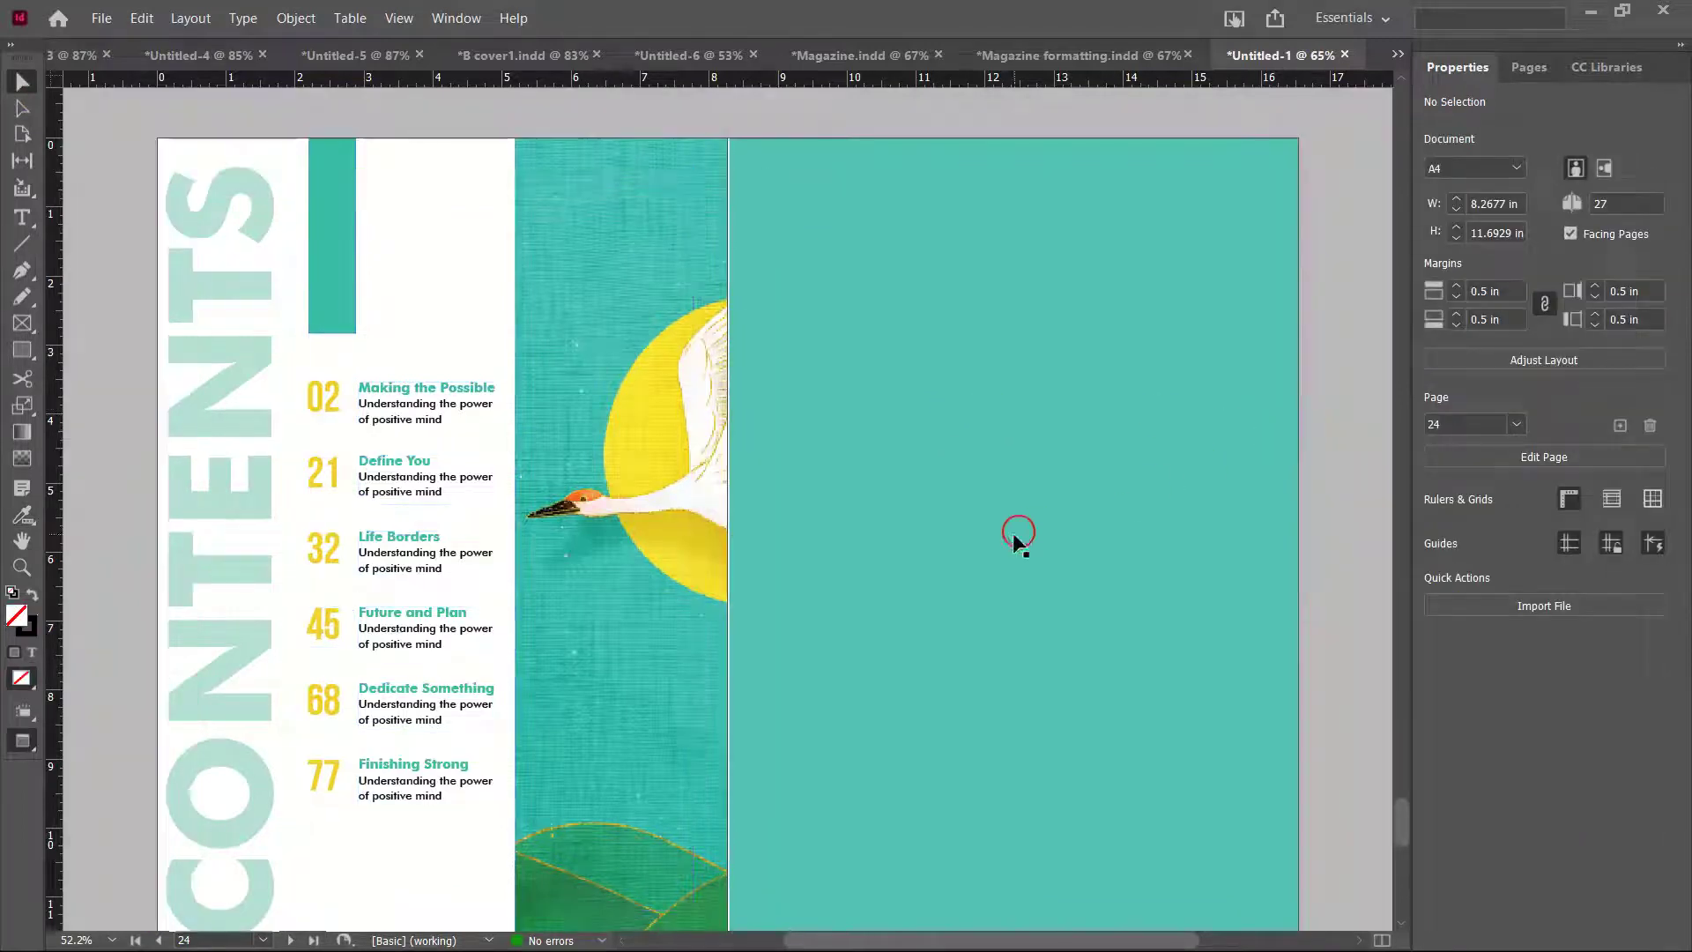
Extend the teal page rectangle's left edge to the spine at X 8.2677 in, closing the gap beside the crane image
scroll(859, 634, "down", 3)
scroll(755, 608, "up", 4)
left_click(740, 338)
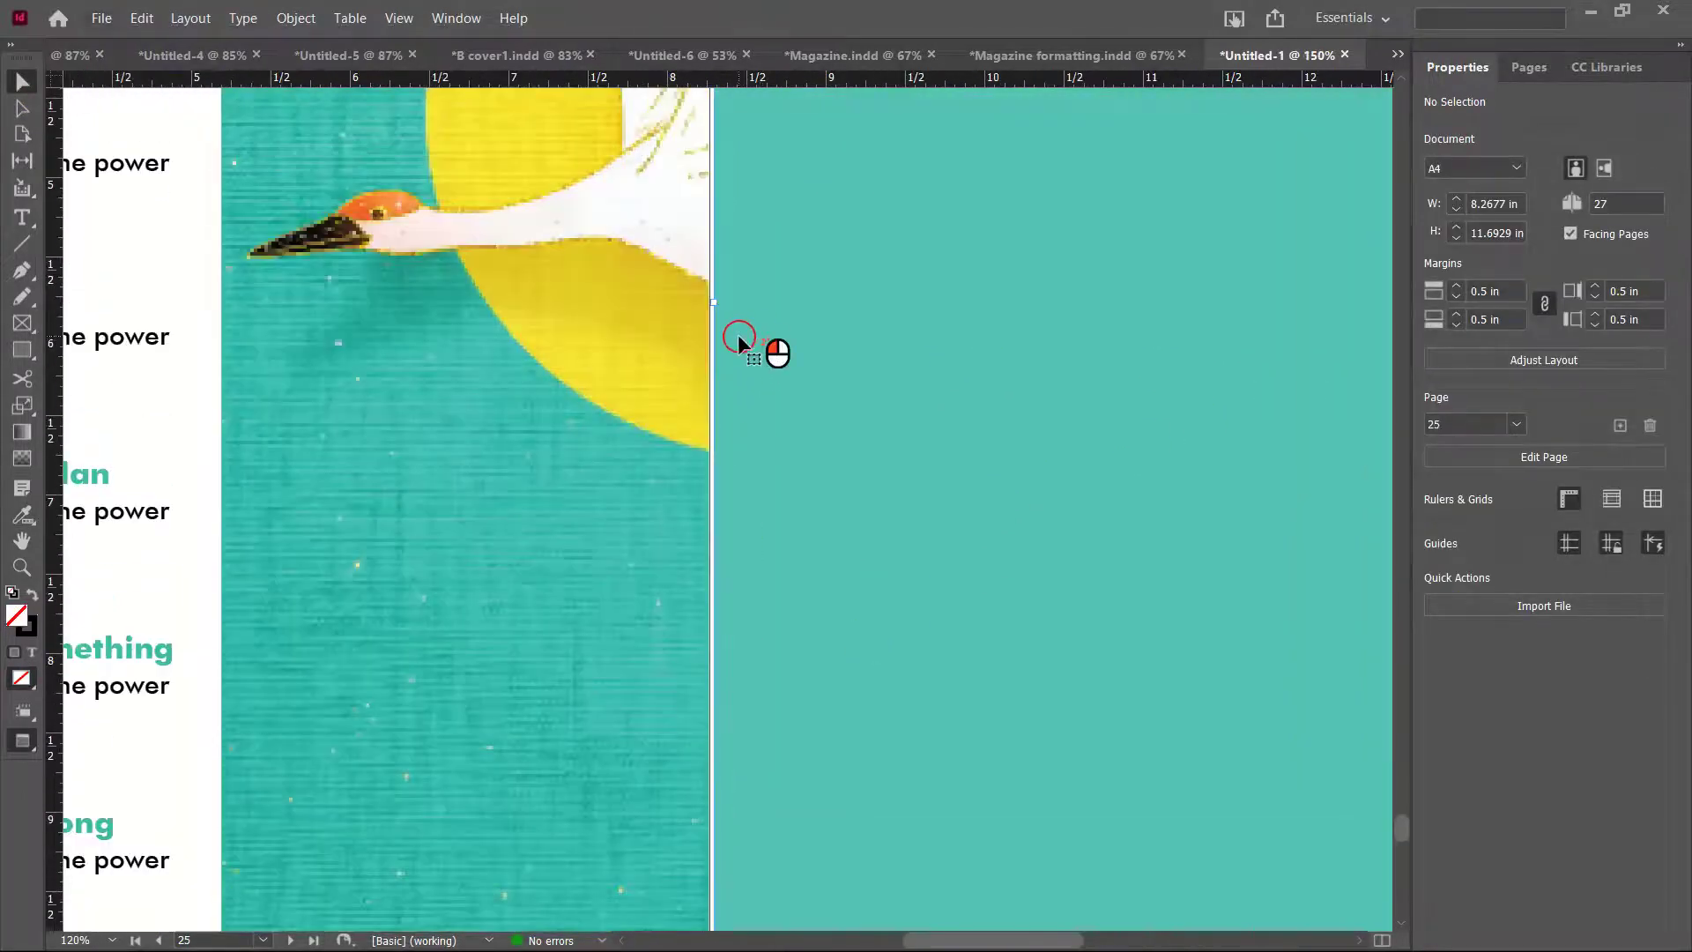
mouse_move(716, 310)
left_mouse_down()
mouse_move(777, 315)
mouse_move(712, 307)
mouse_move(720, 323)
left_mouse_up()
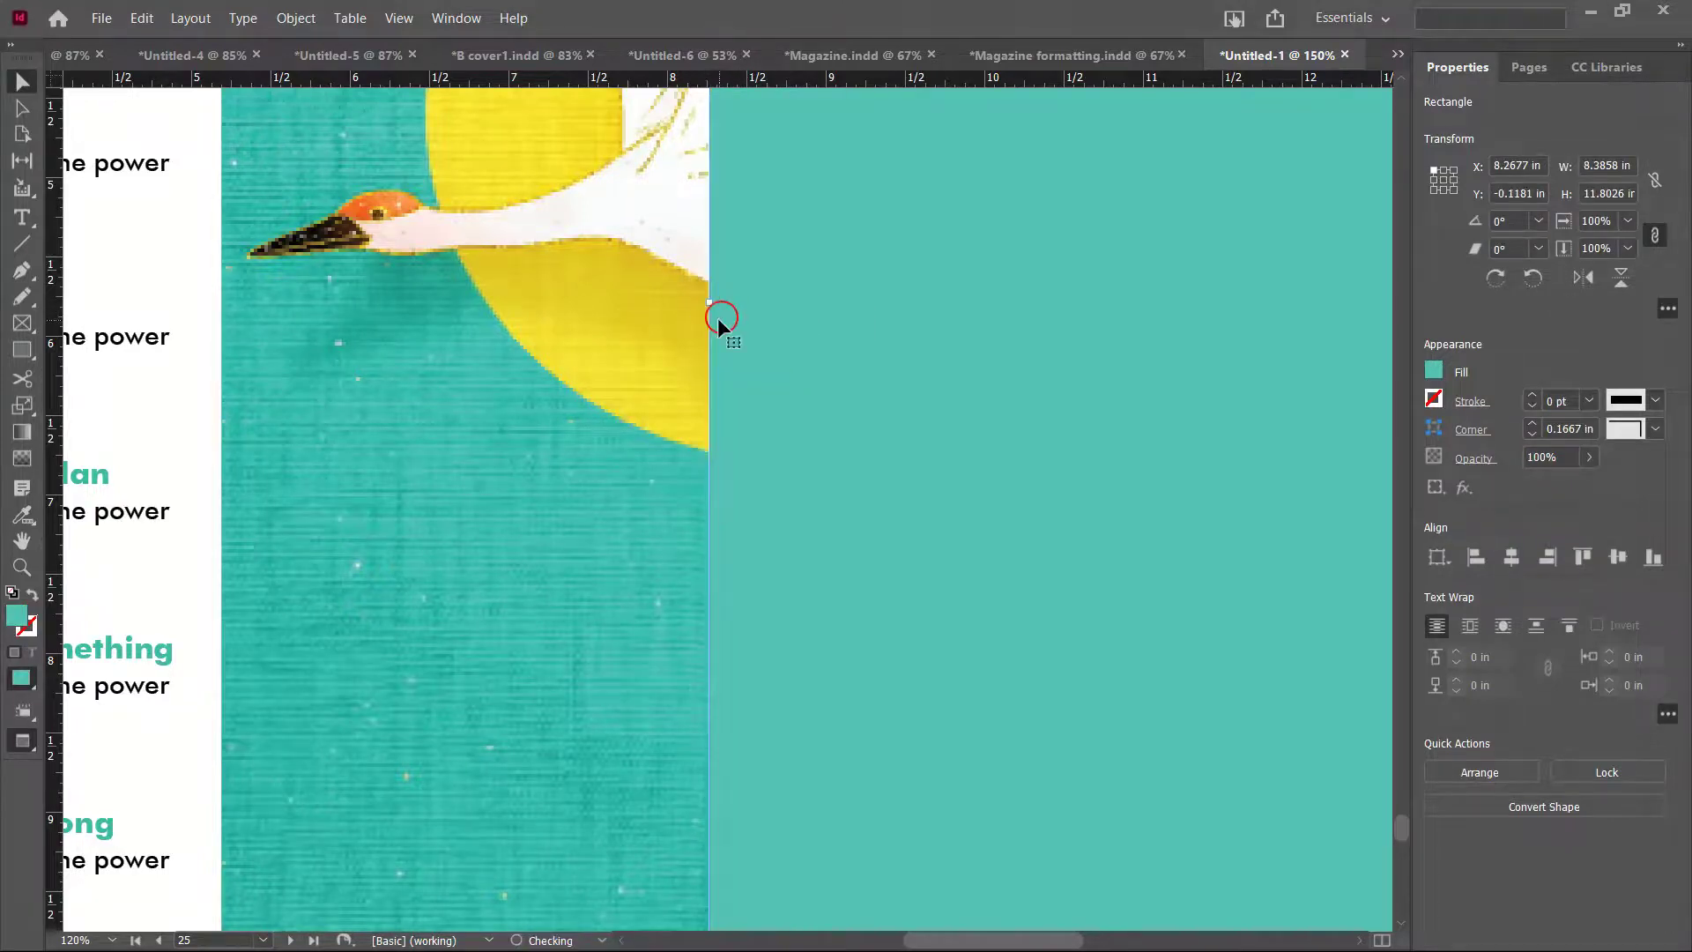
Add a text frame near the top of the teal page containing "Table of" and "CONTENTS" on two lines
scroll(720, 324, "down", 4)
left_click(22, 217)
left_click_drag(842, 187, 1201, 291)
type("Table of")
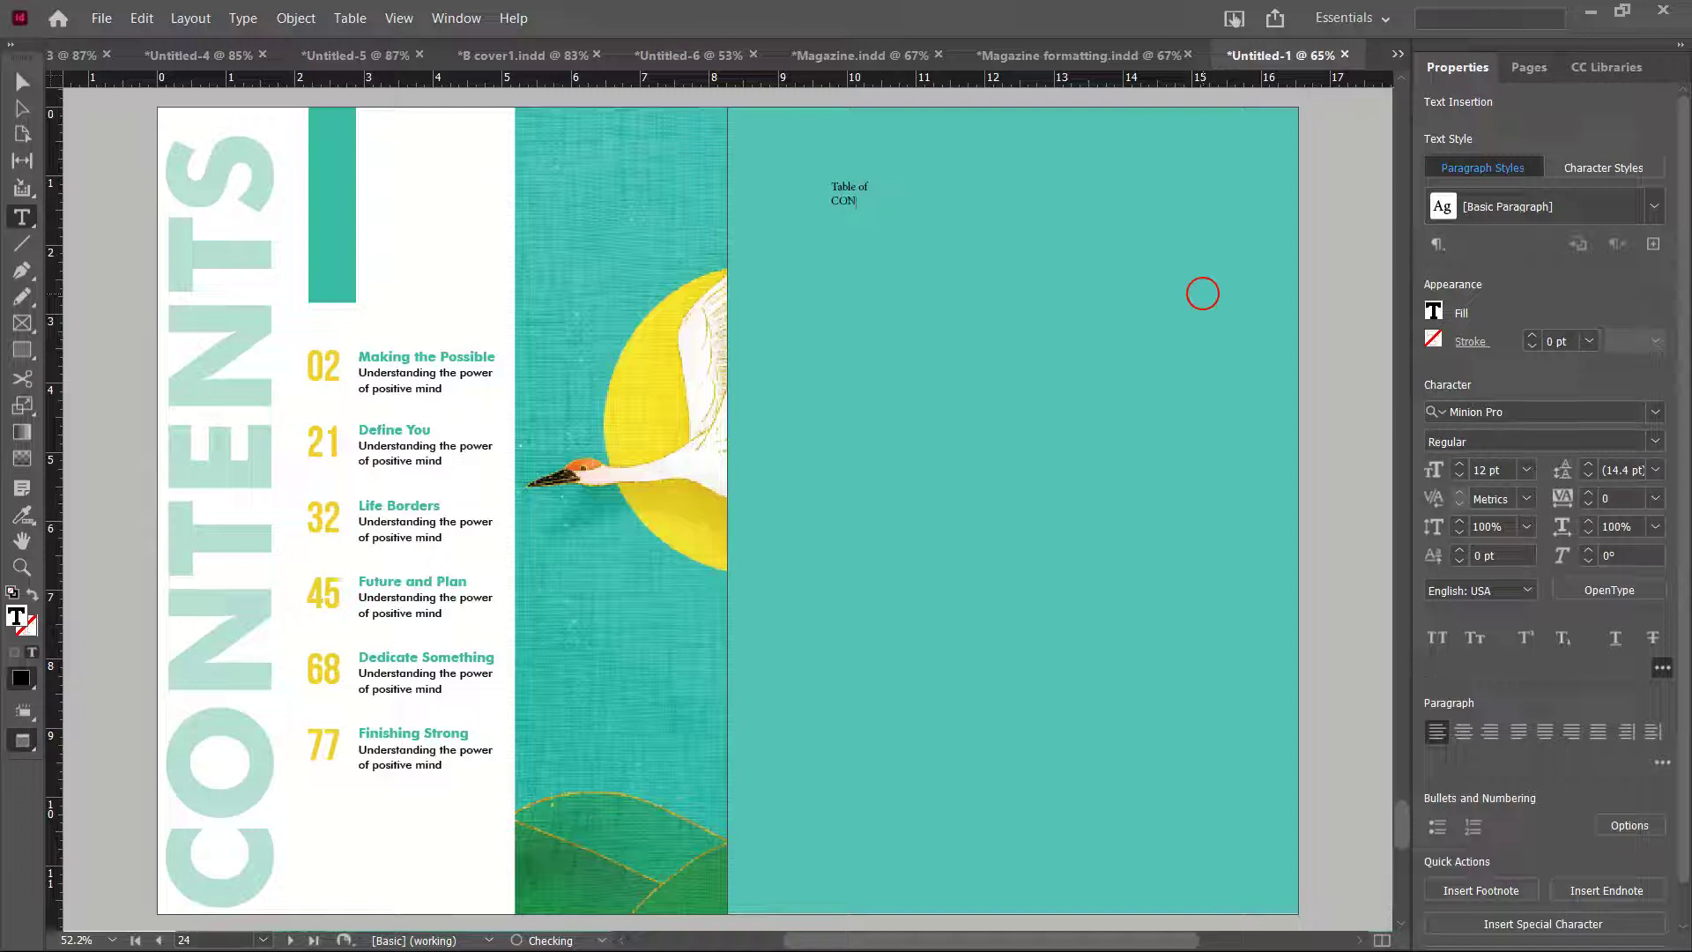
Set the whole Table of CONTENTS heading in Futura Md BT Bold and center it in its frame
key("ctrl+a")
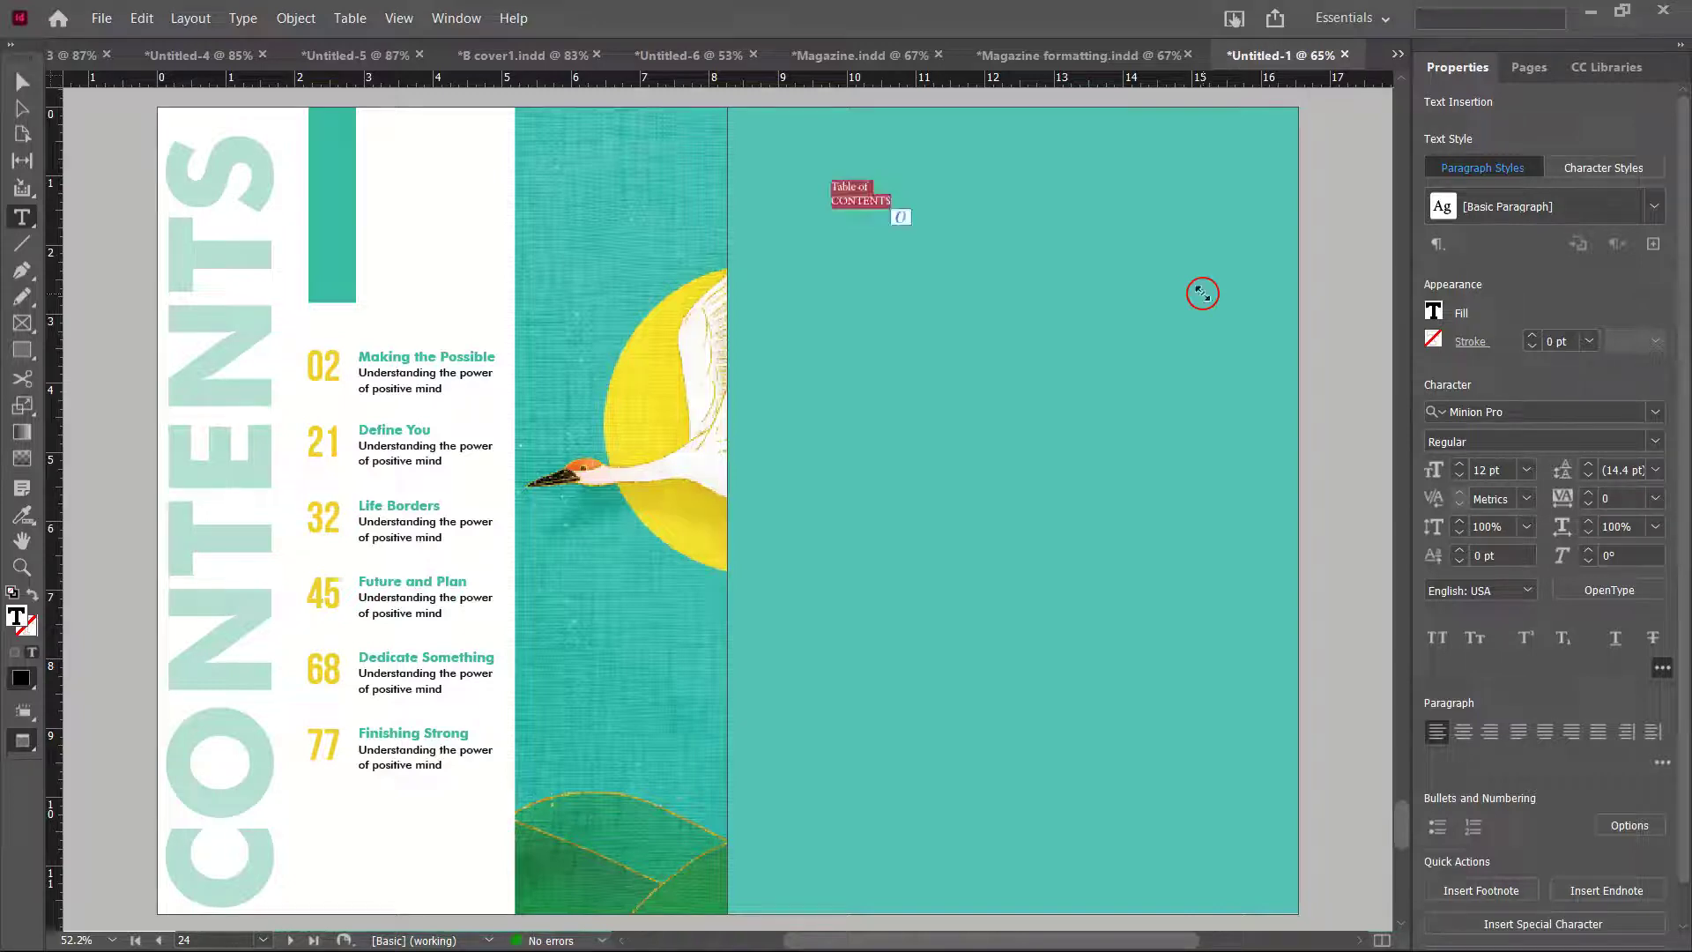
left_click(1559, 415)
type("FUT")
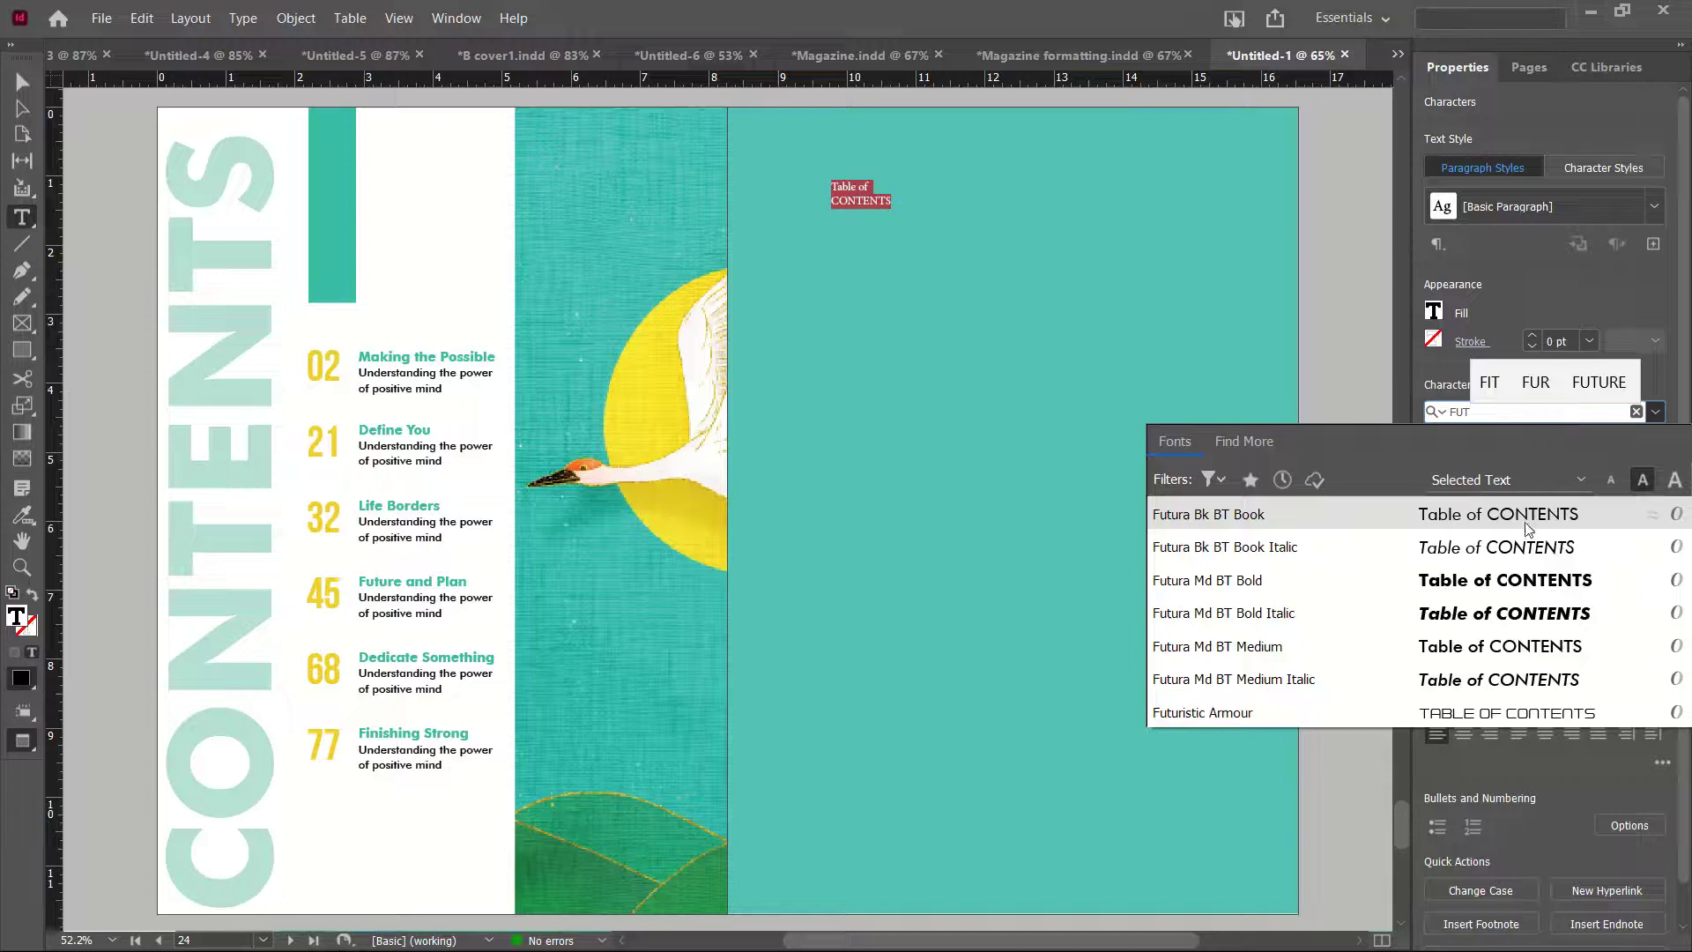
left_click(1239, 582)
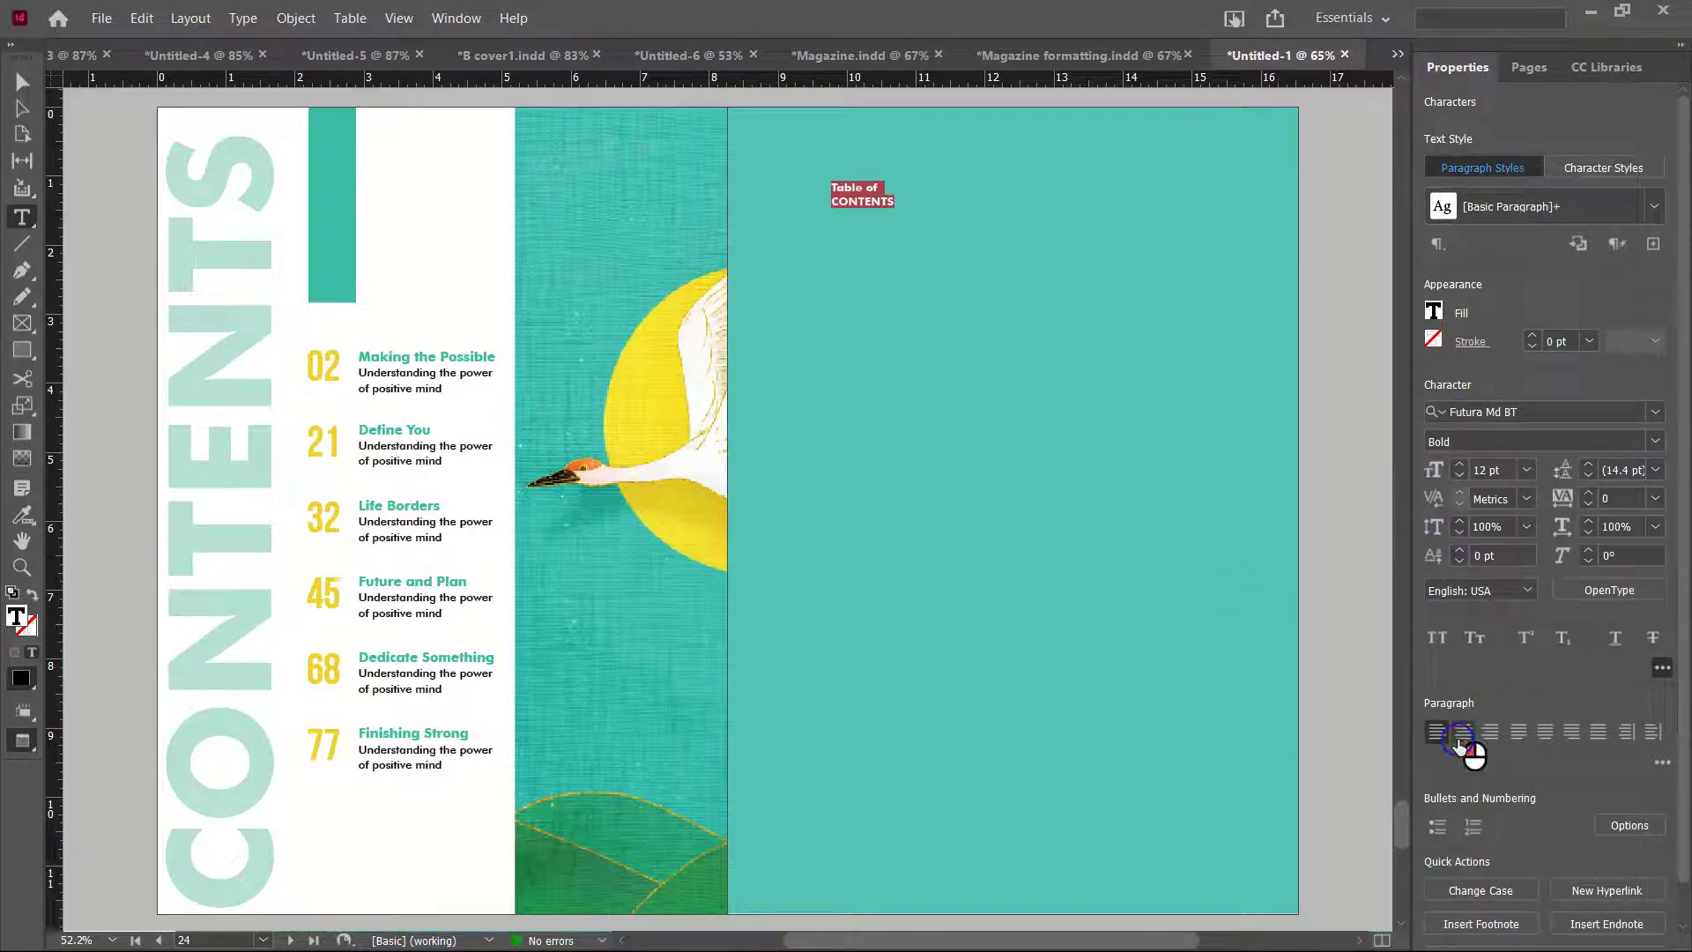
left_click(1463, 732)
Enlarge both lines of the Table of CONTENTS heading to 49 pt
left_click(1528, 470)
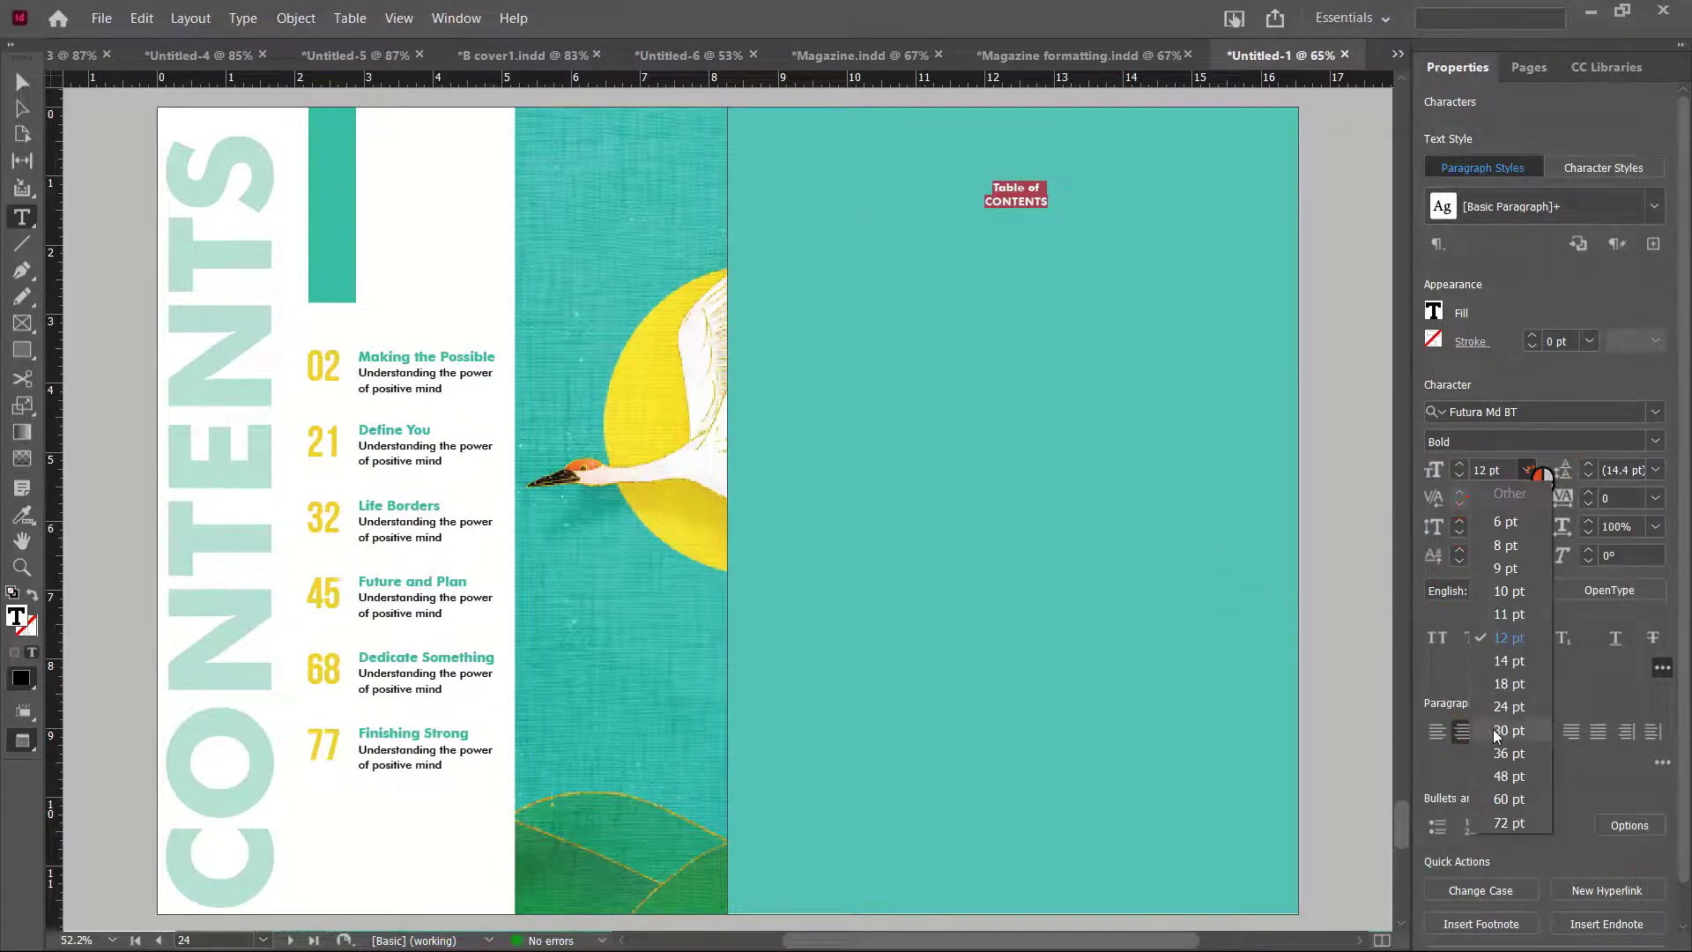
left_click(1514, 777)
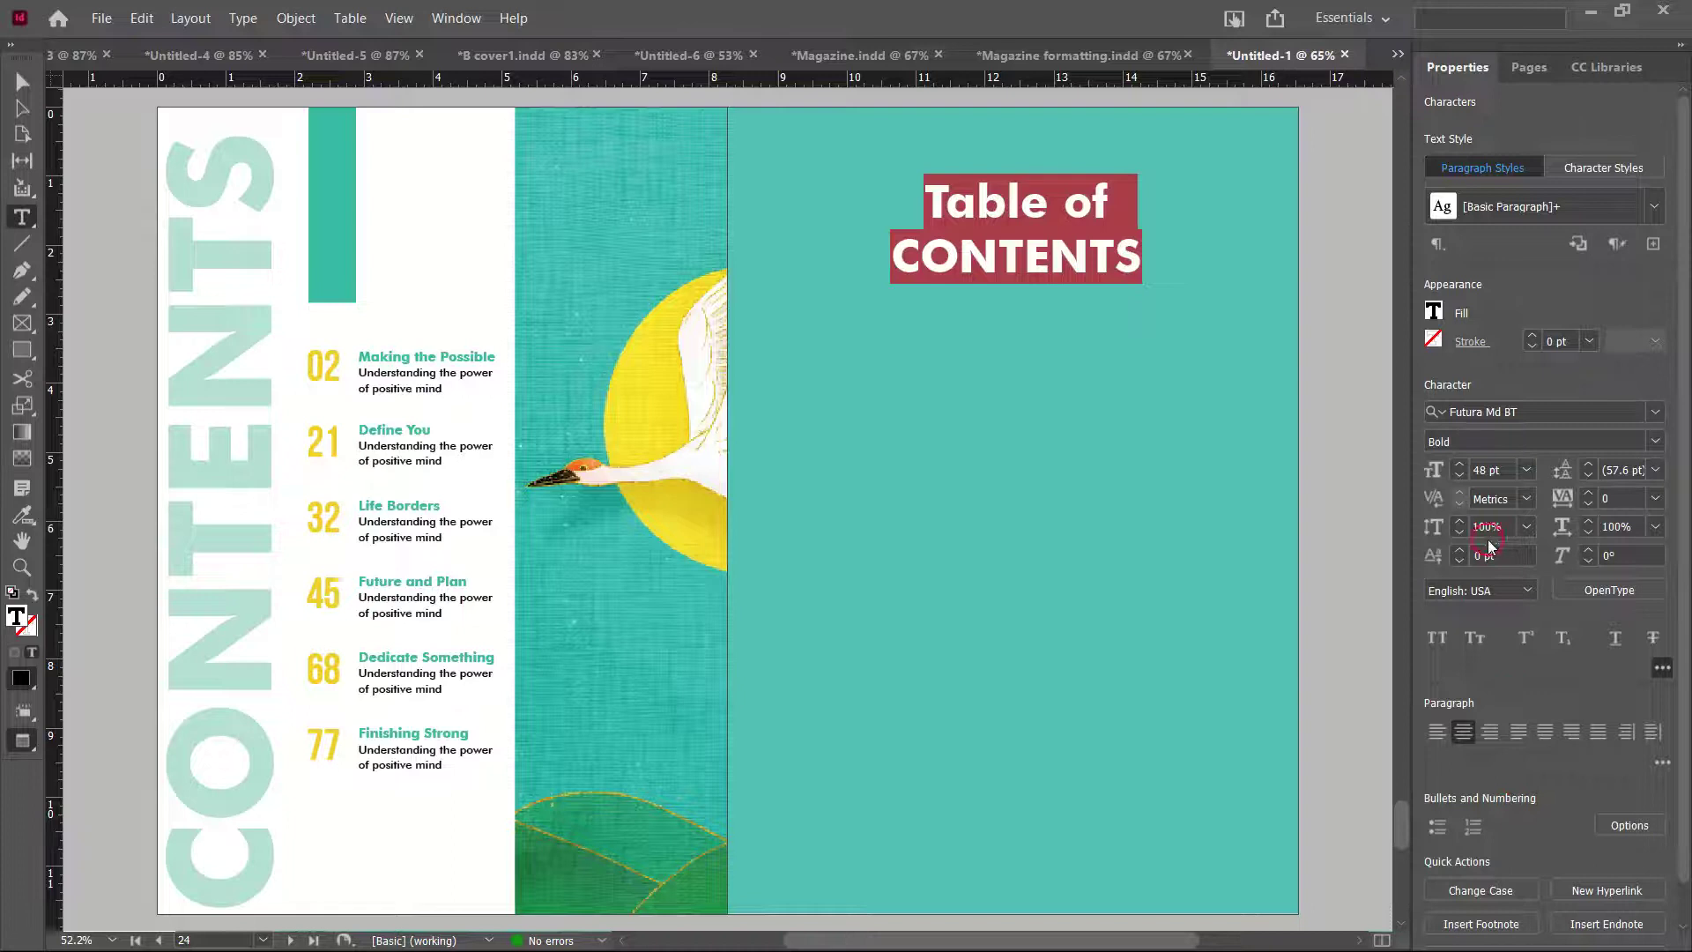
left_click(1461, 466)
left_click(1461, 466)
left_click(1461, 466)
left_click(1461, 467)
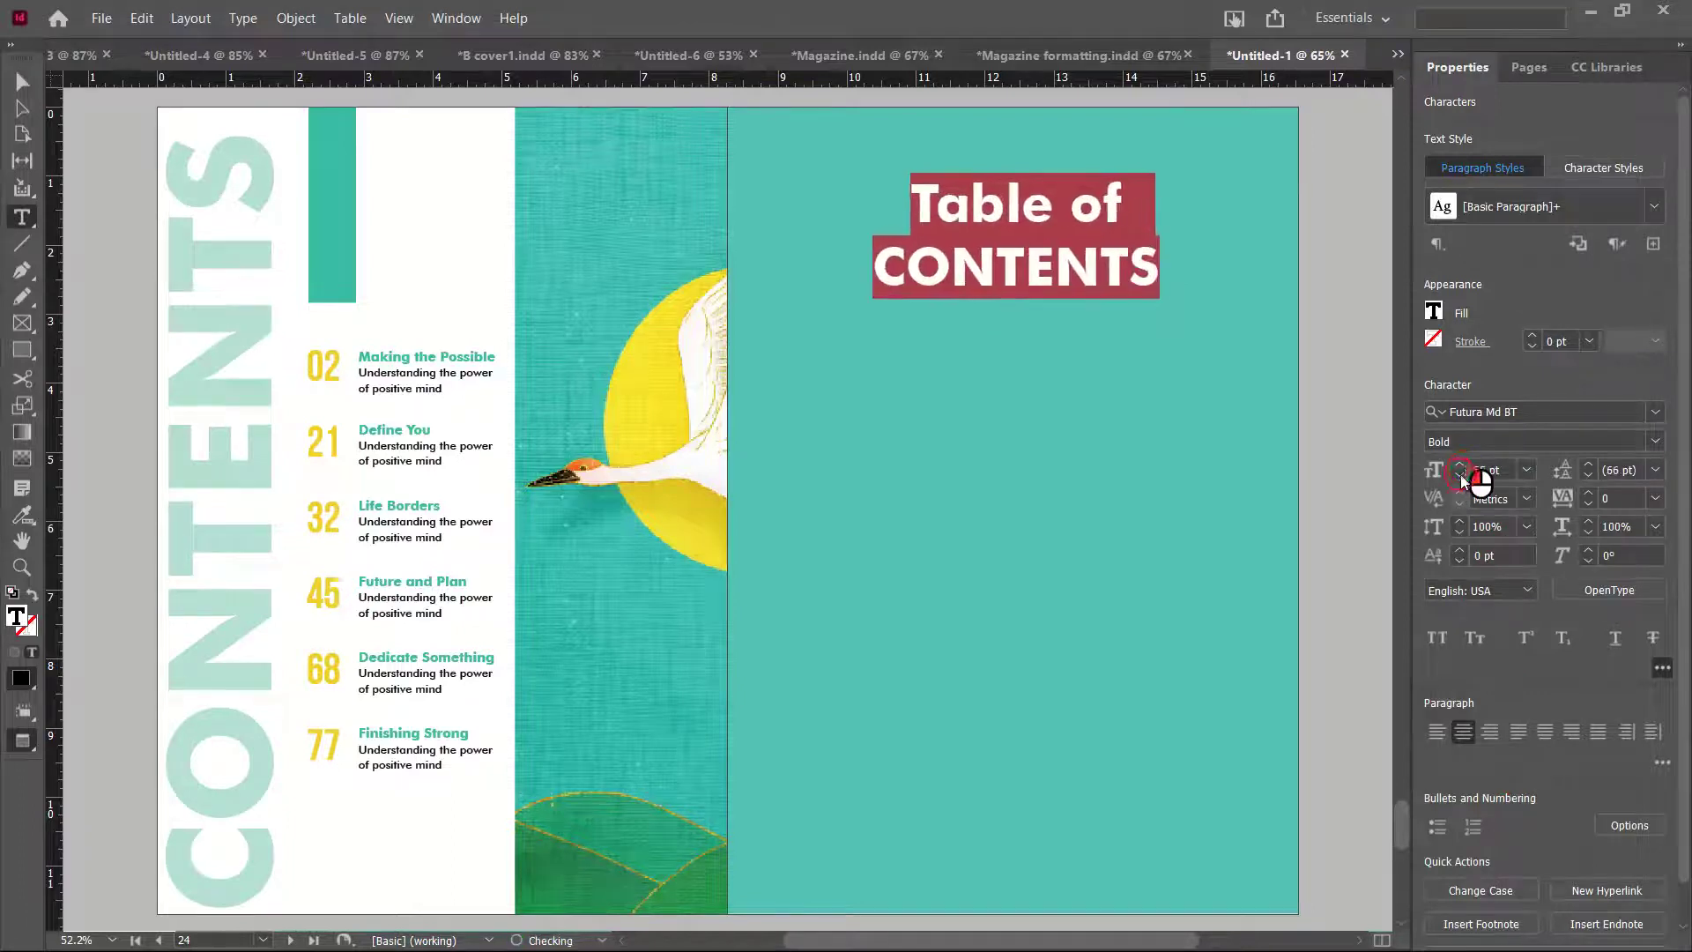
left_click(1460, 477)
left_click(1460, 476)
left_click(1461, 477)
left_click(1461, 477)
left_click(1461, 477)
left_click(1461, 477)
Enlarge only the word CONTENTS so its line is clearly larger than the "Table of" line above
left_click(1148, 264)
left_click_drag(1164, 263, 886, 250)
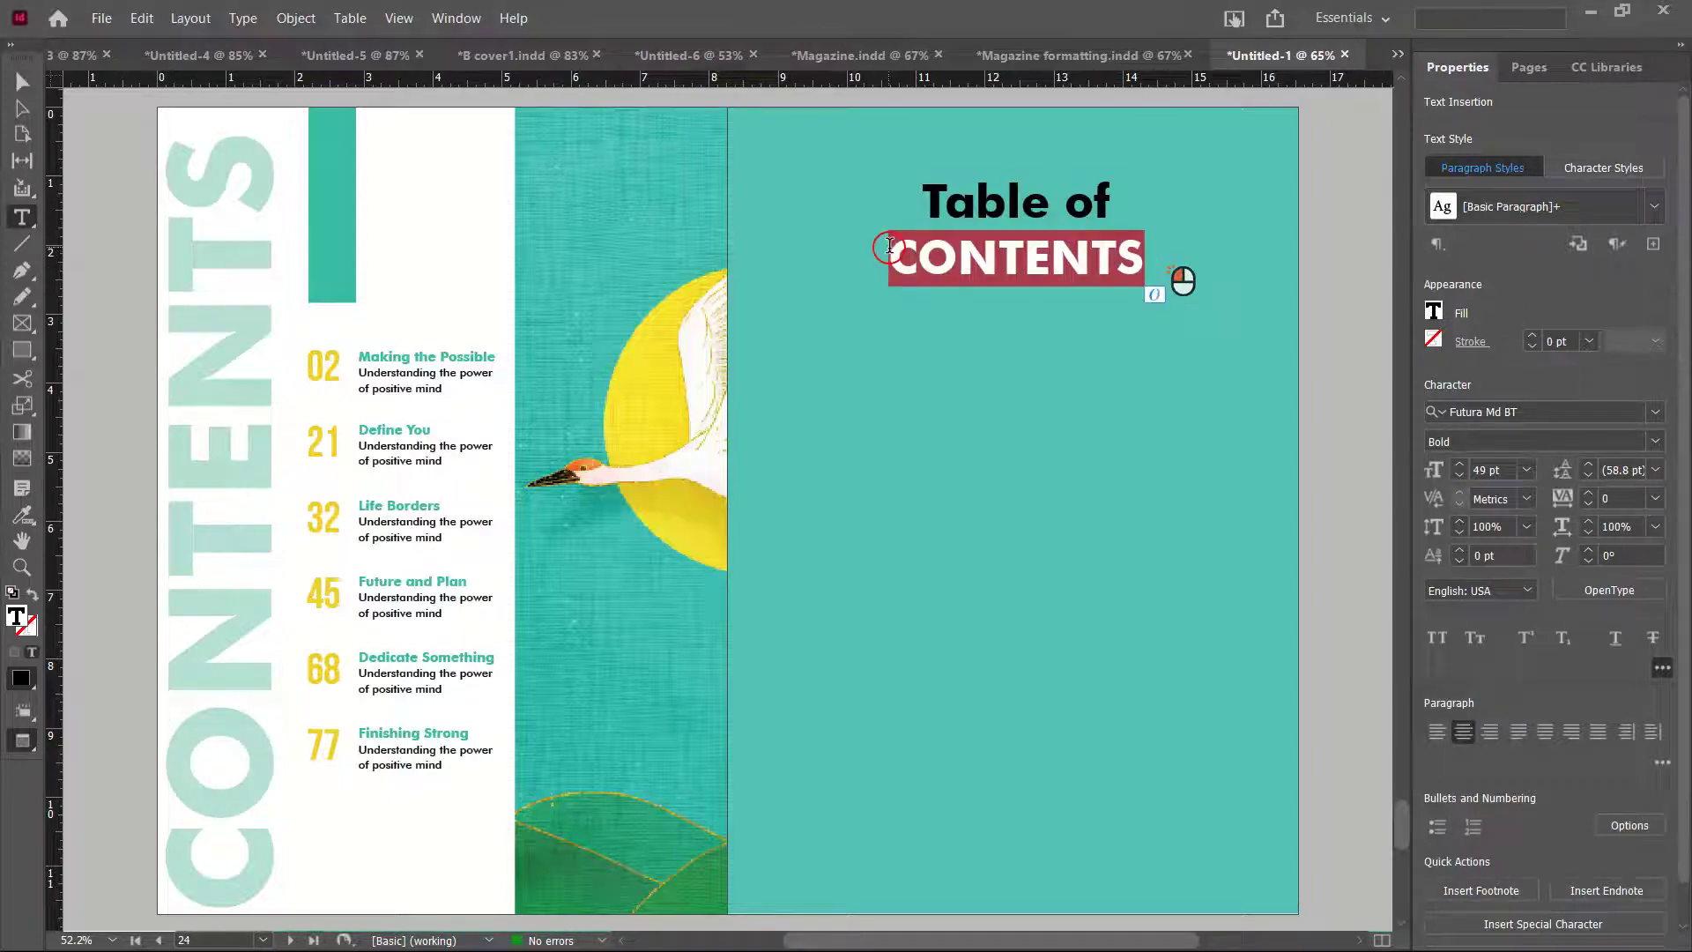
left_click(1461, 466)
left_click(1460, 467)
left_click(1460, 466)
left_click(1461, 466)
left_click(1460, 466)
left_click(1461, 467)
left_click(1460, 466)
left_click(1461, 466)
left_click(1460, 467)
left_click(1461, 466)
left_click(1461, 466)
Tighten the leading of the whole Table of CONTENTS heading to 55 pt
left_click(1142, 299)
key("ctrl+a")
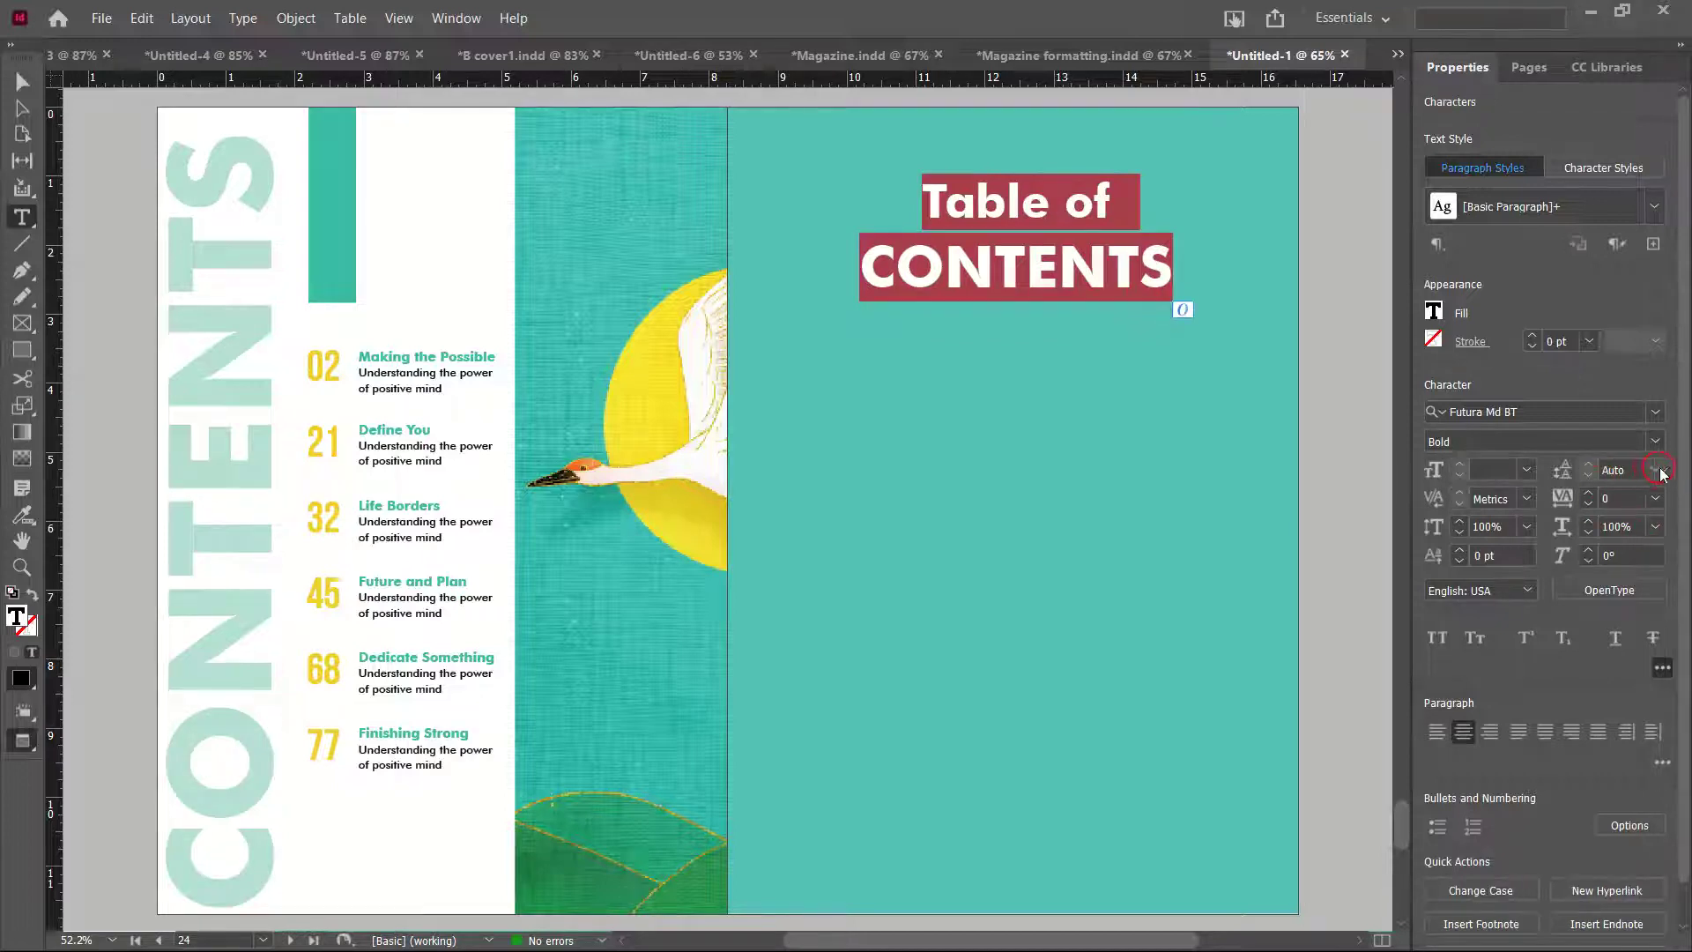
left_click(1657, 470)
left_click(1637, 696)
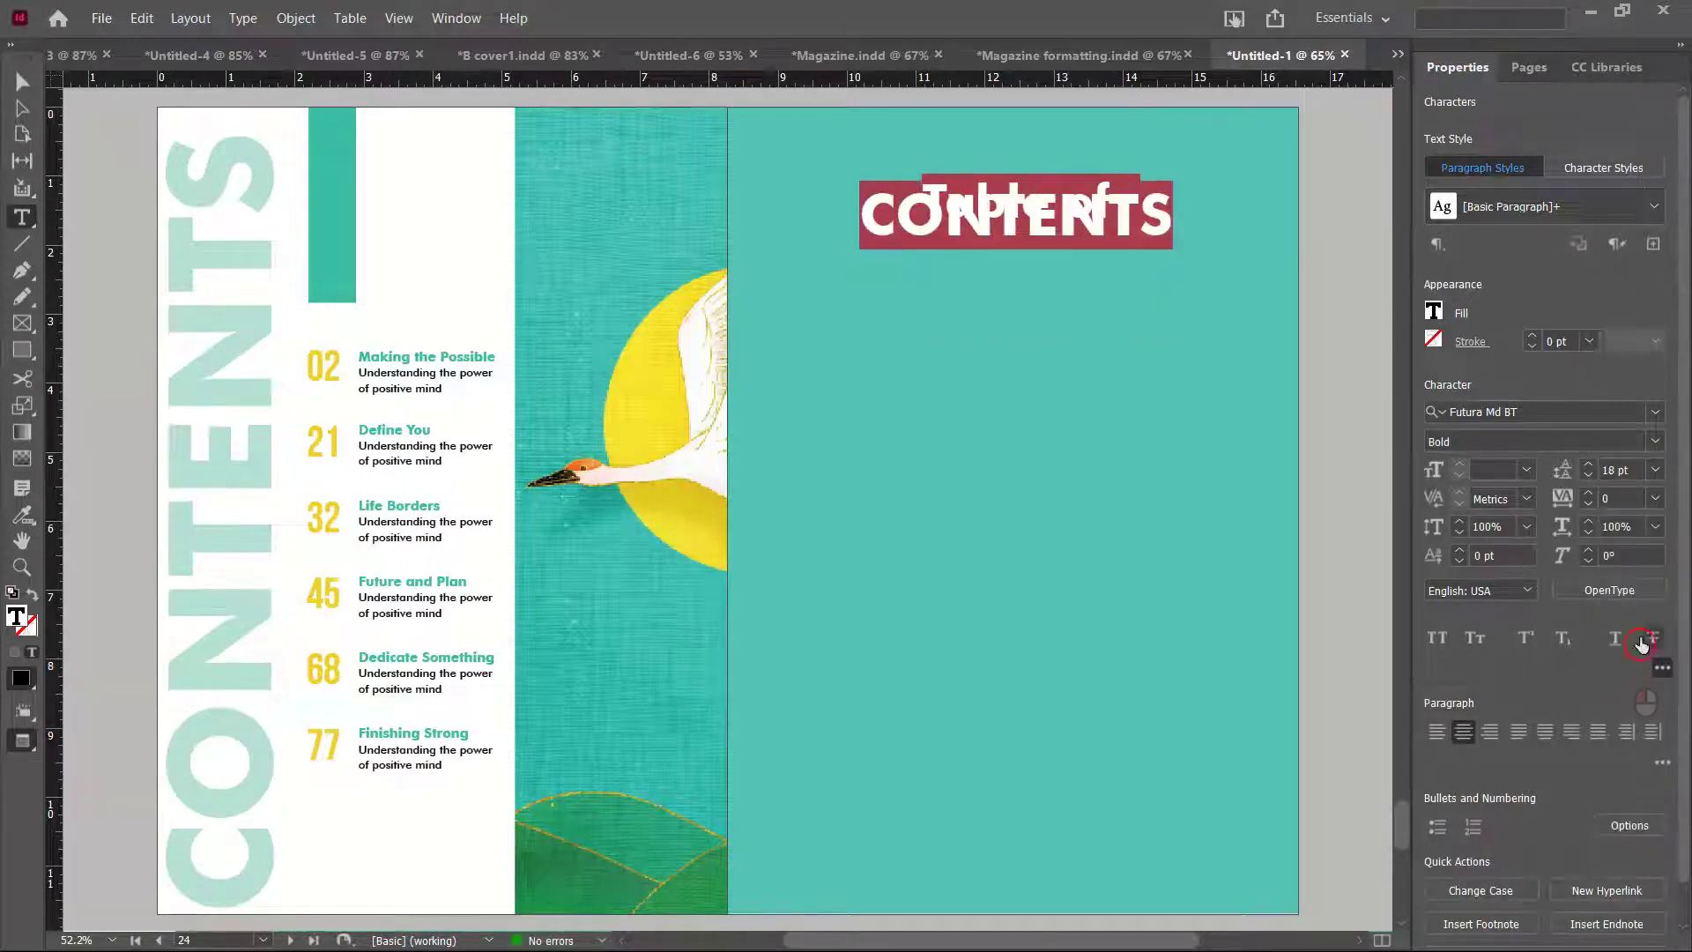
left_click(1656, 470)
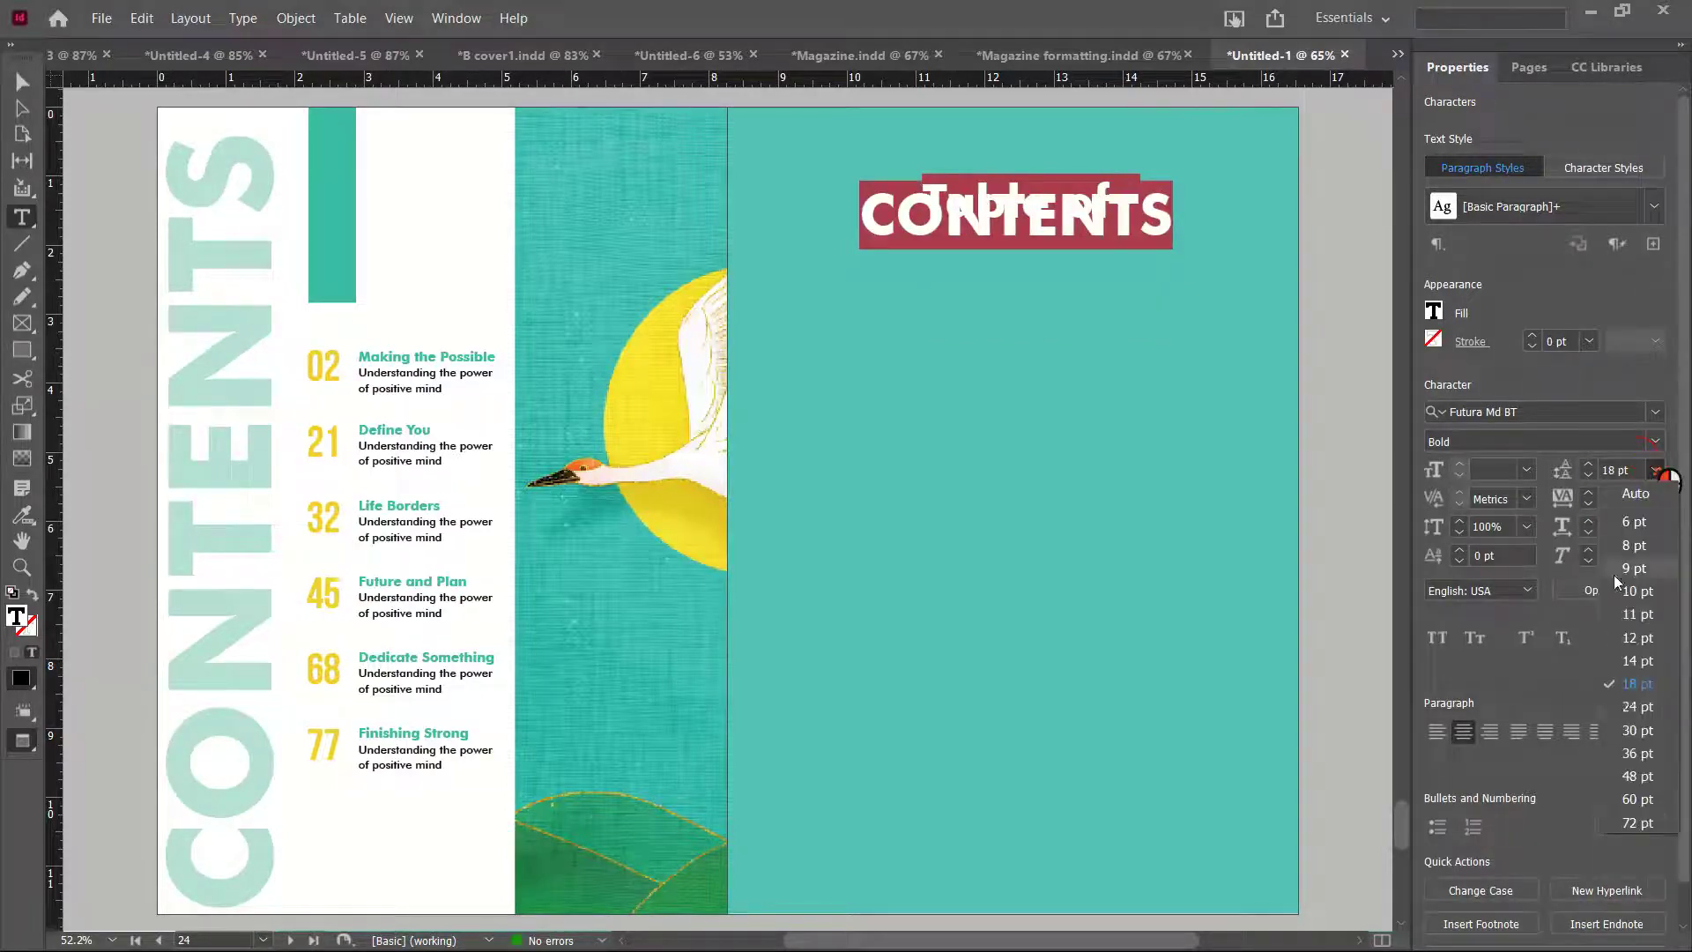
left_click(1636, 734)
left_click(1590, 465)
left_click(1591, 464)
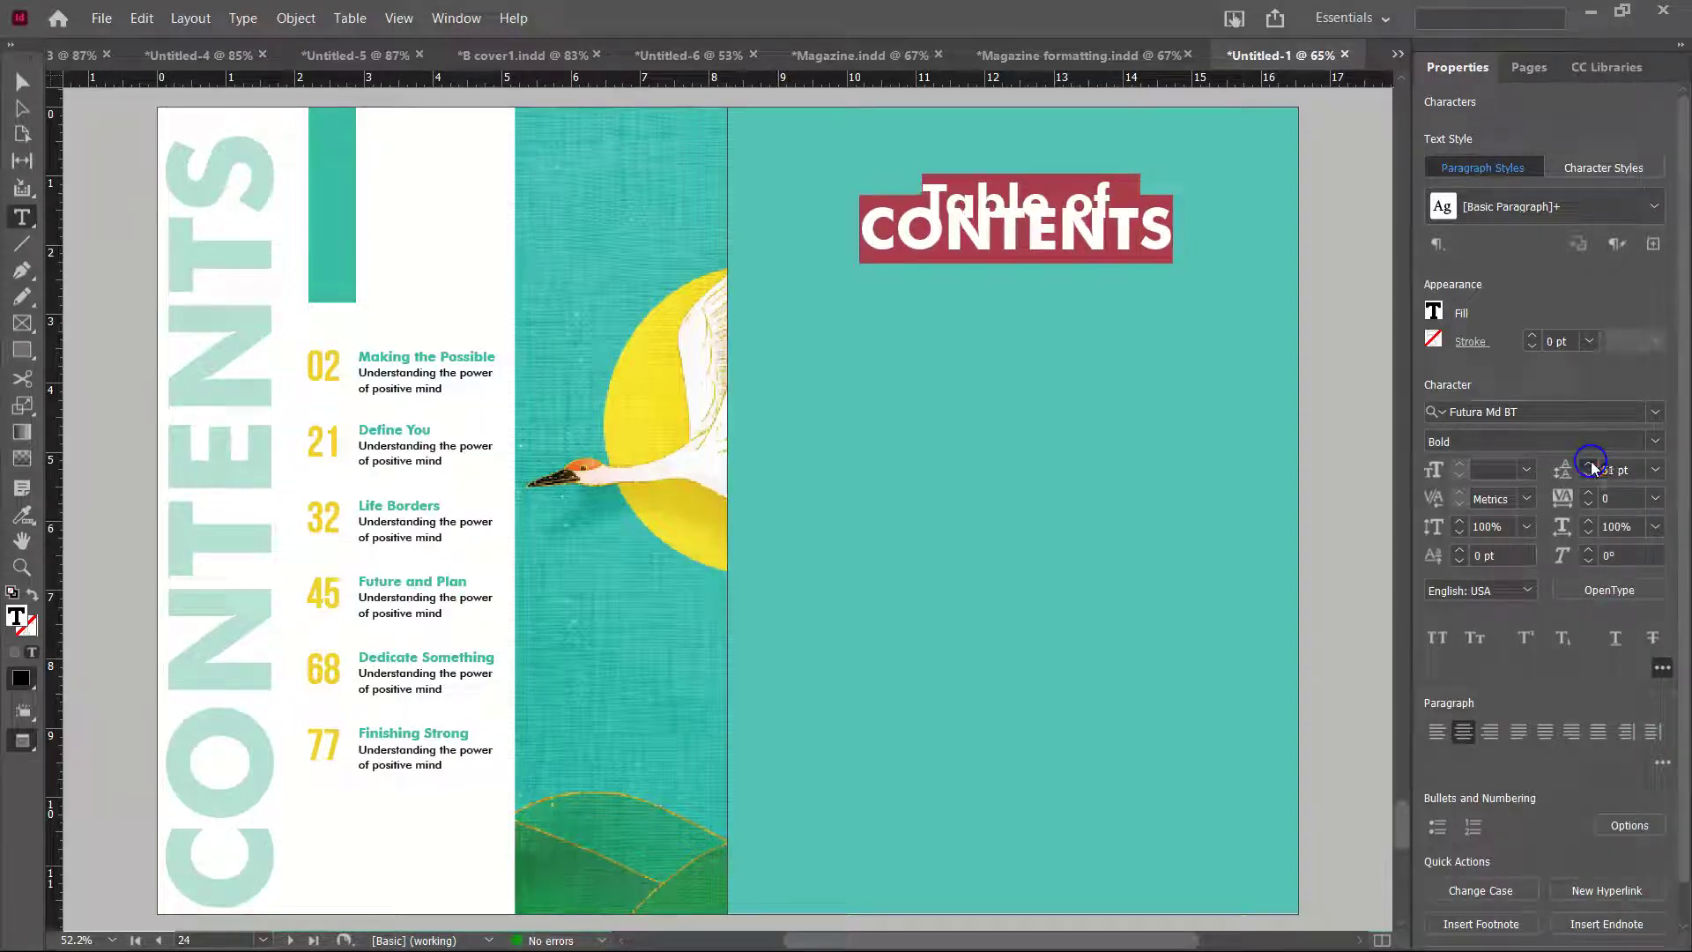
left_click(1590, 465)
left_click(1590, 465)
left_click(1590, 464)
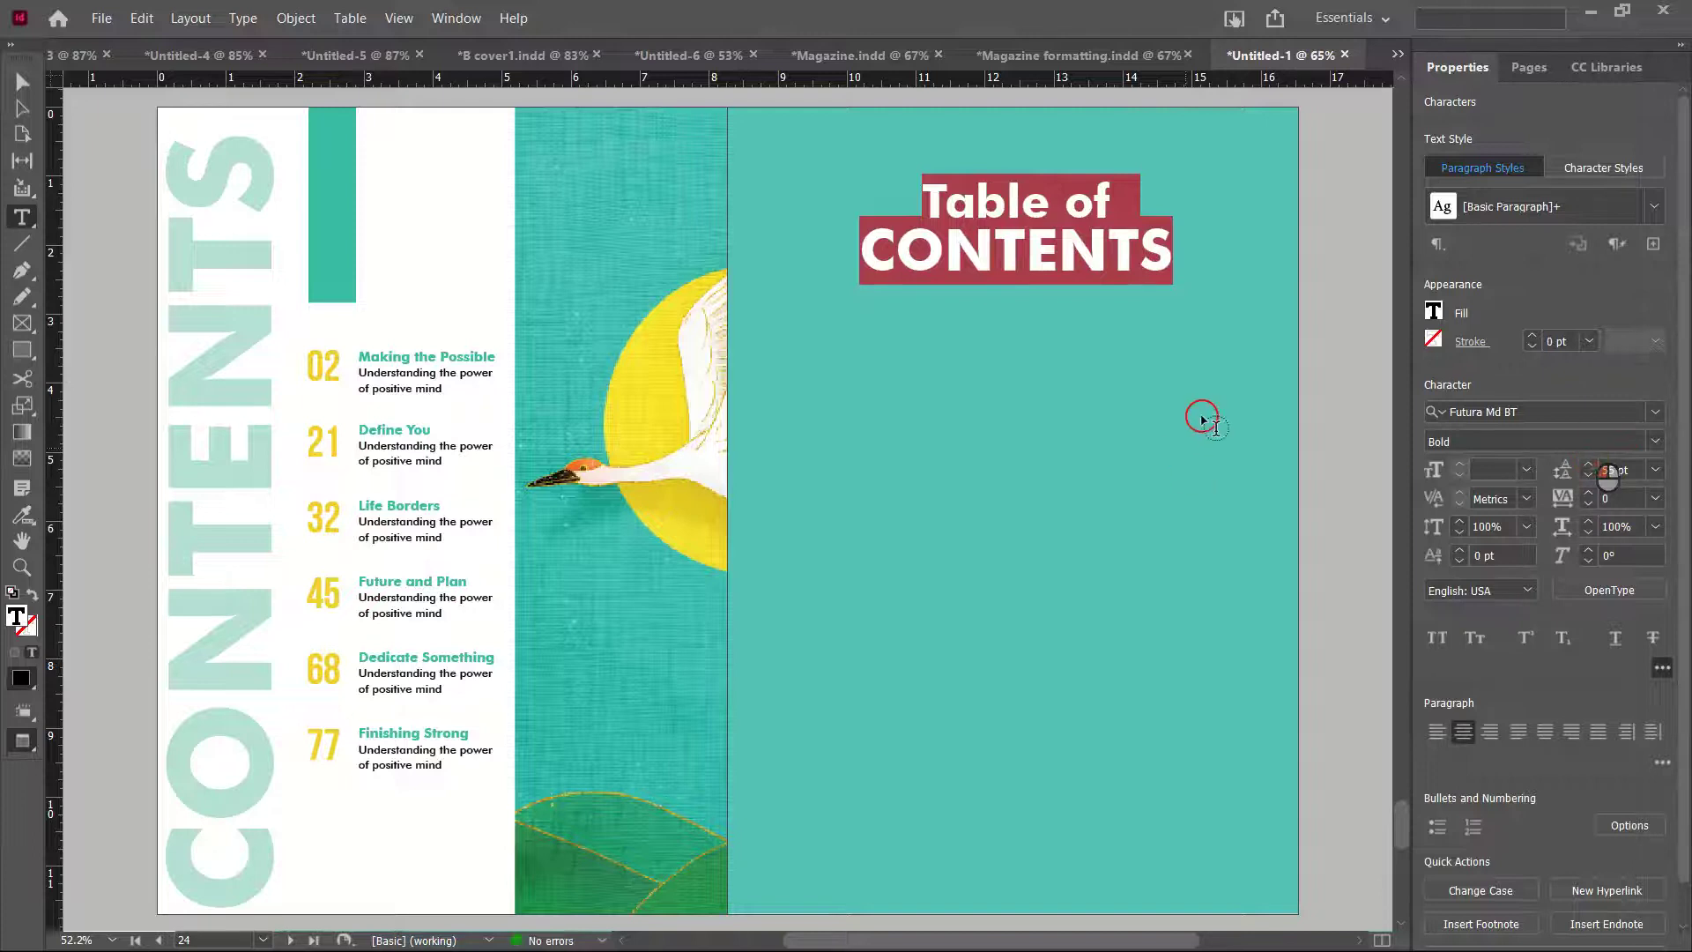
Color the Table of CONTENTS heading with the [Paper] swatch and deselect it
left_click(1435, 320)
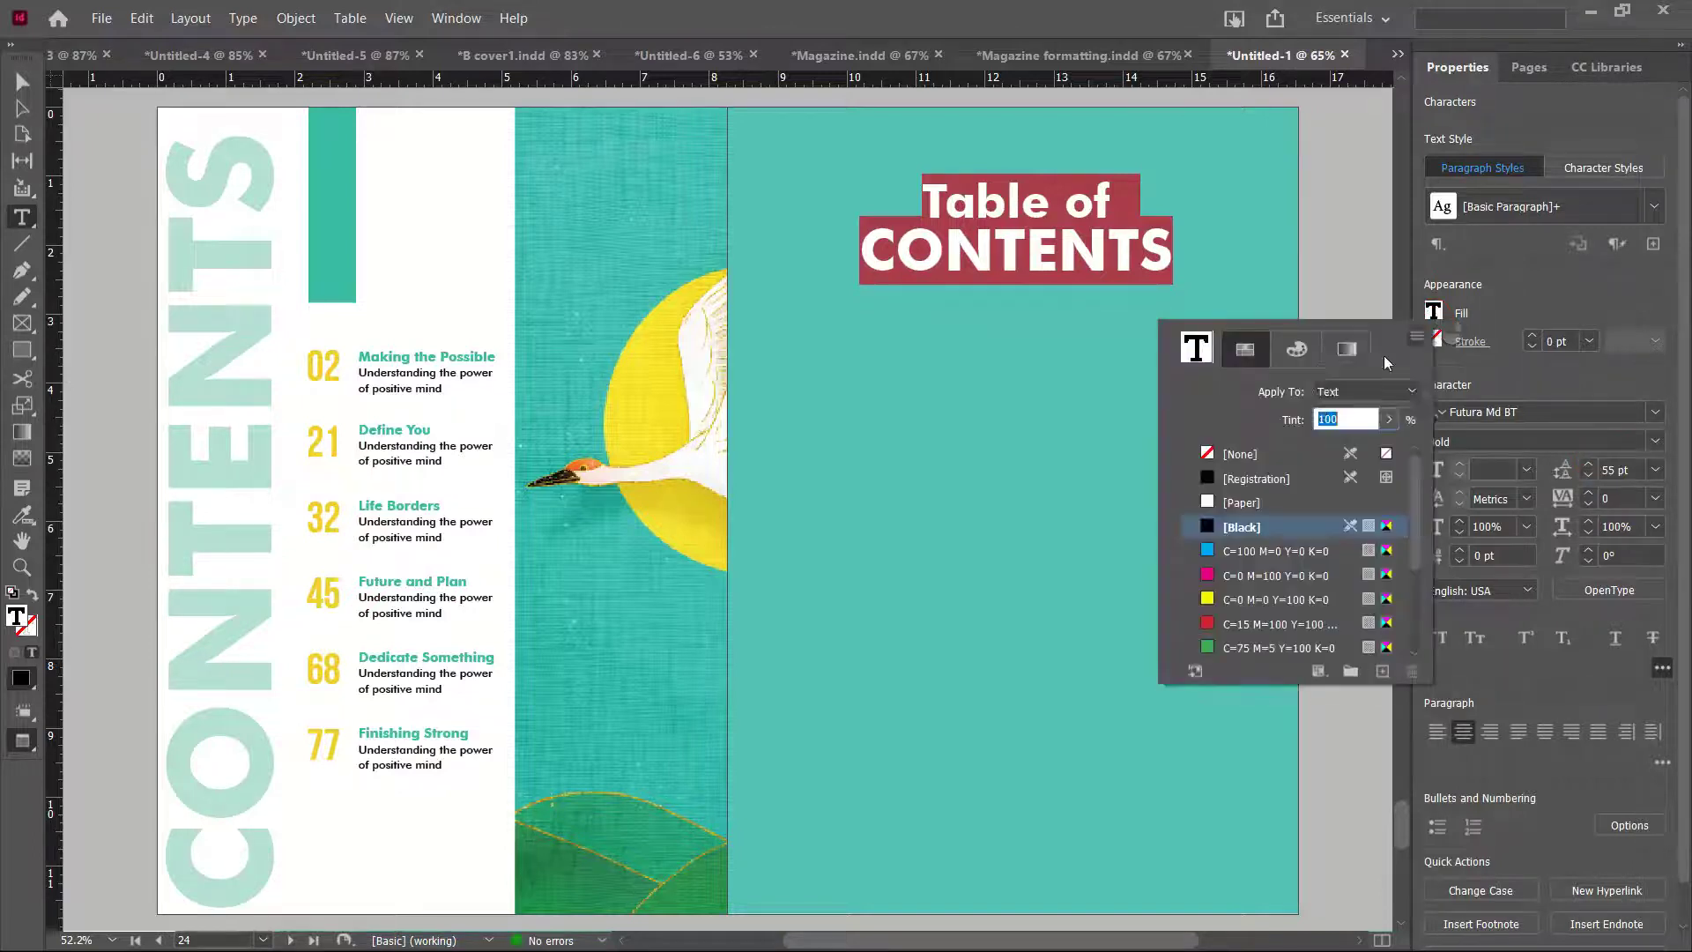
left_click(1243, 454)
left_click(1242, 502)
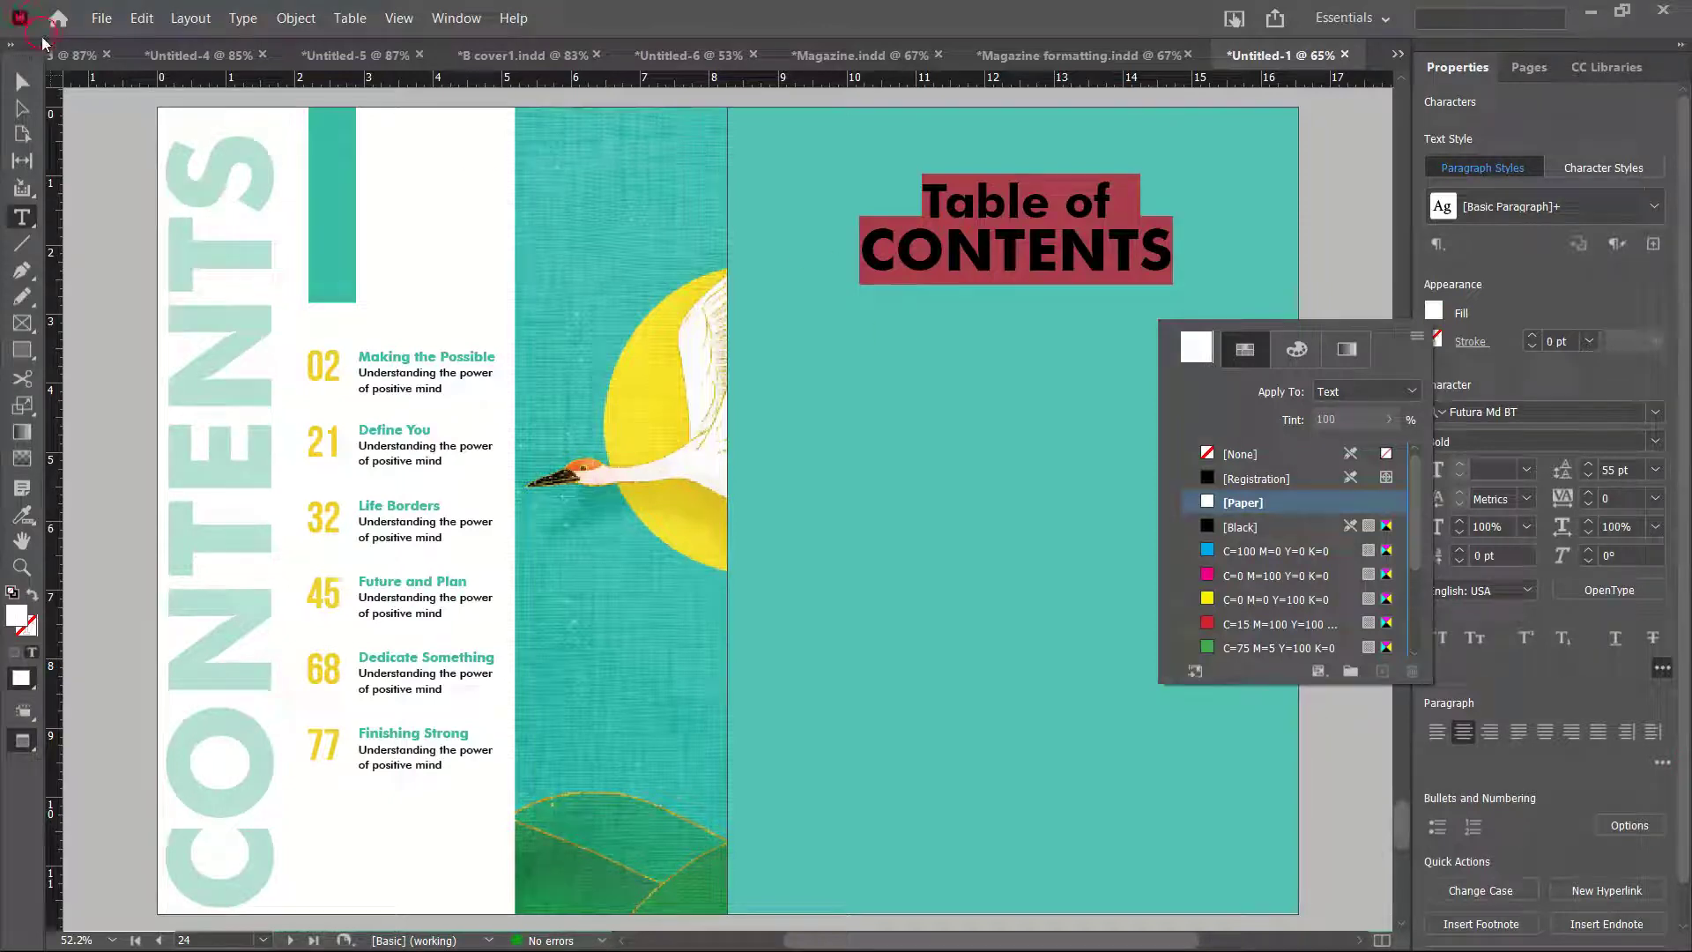
left_click(19, 86)
left_click(634, 360)
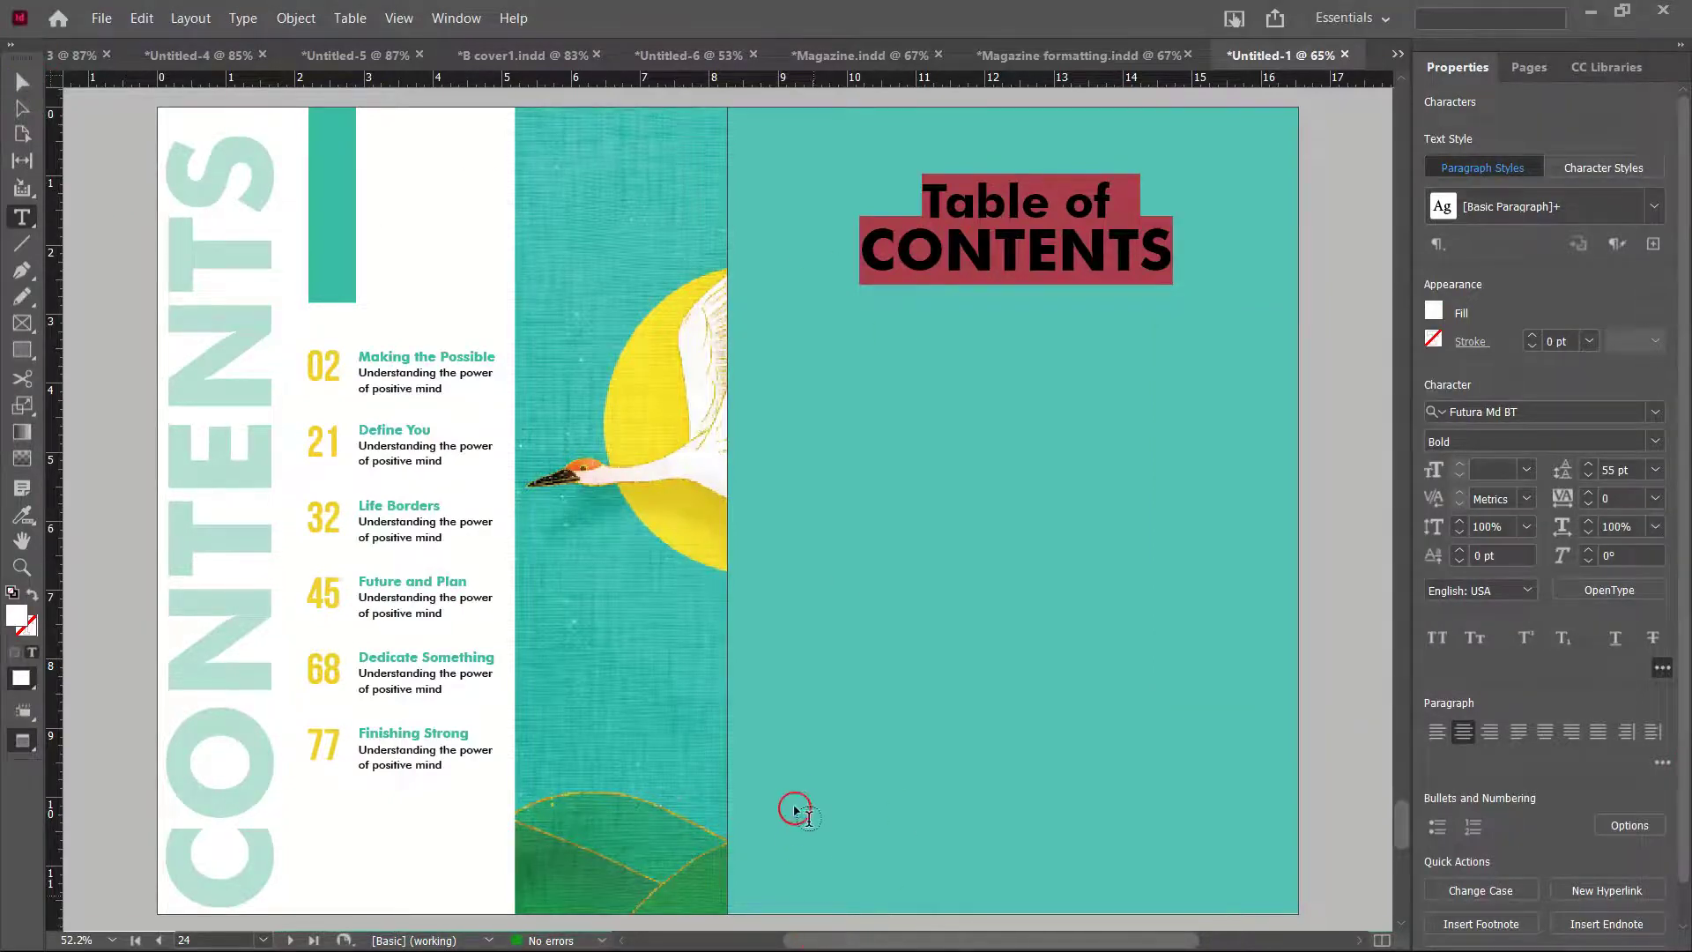
key("super")
key("super")
left_click(22, 82)
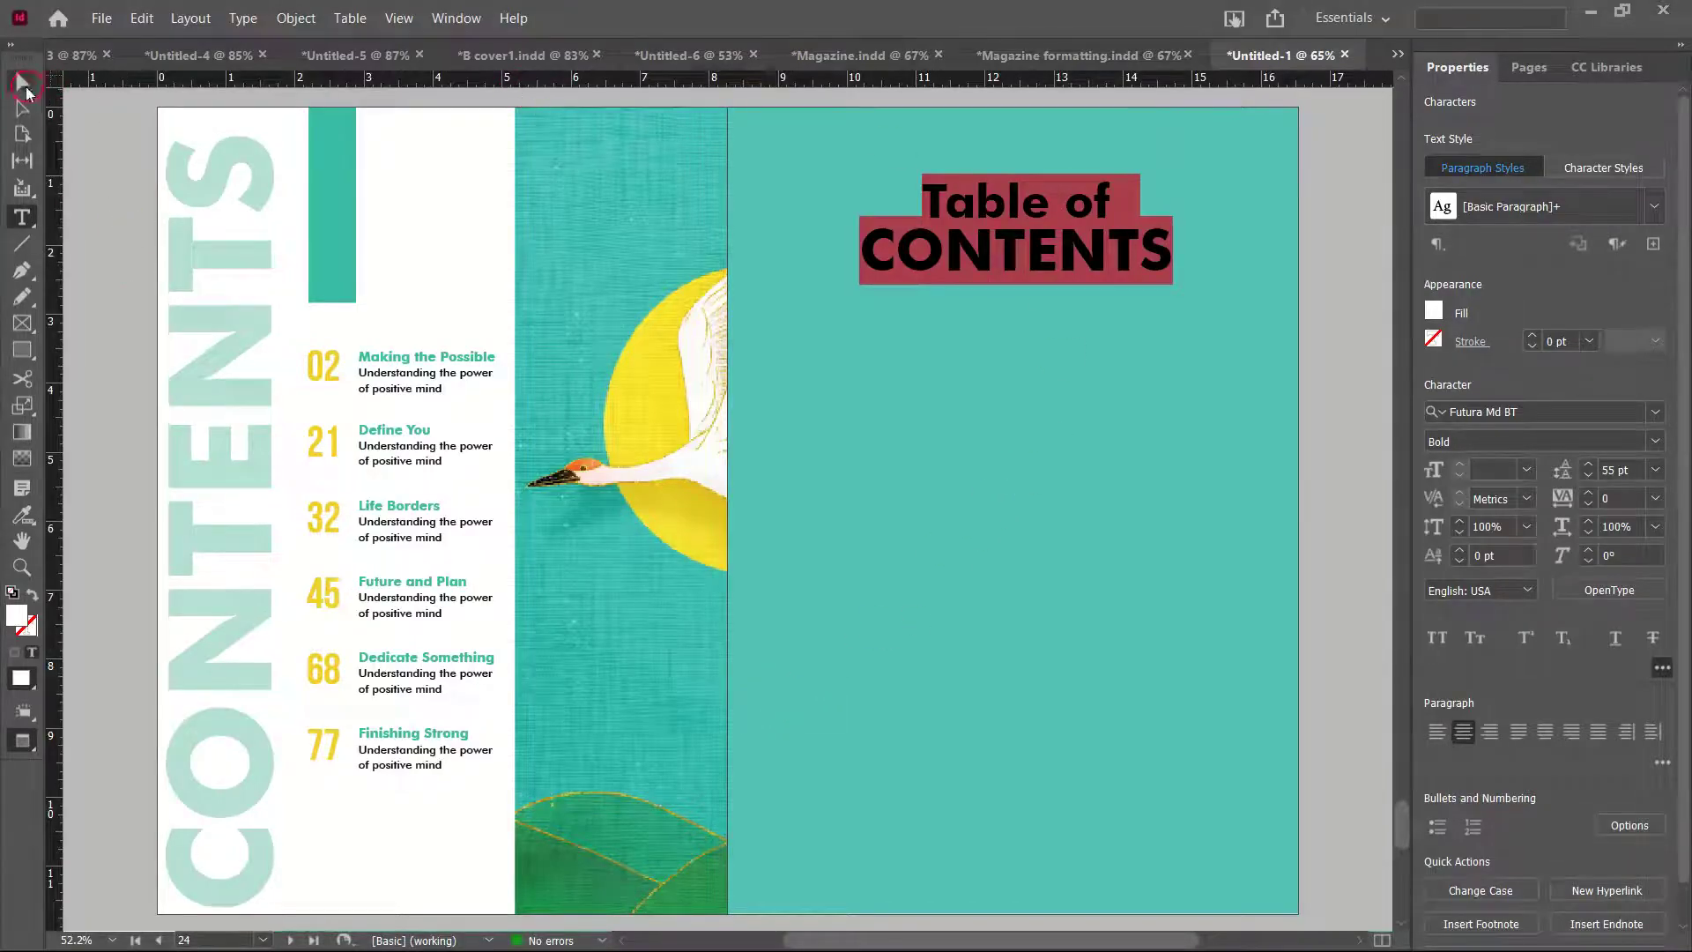
left_click(124, 238)
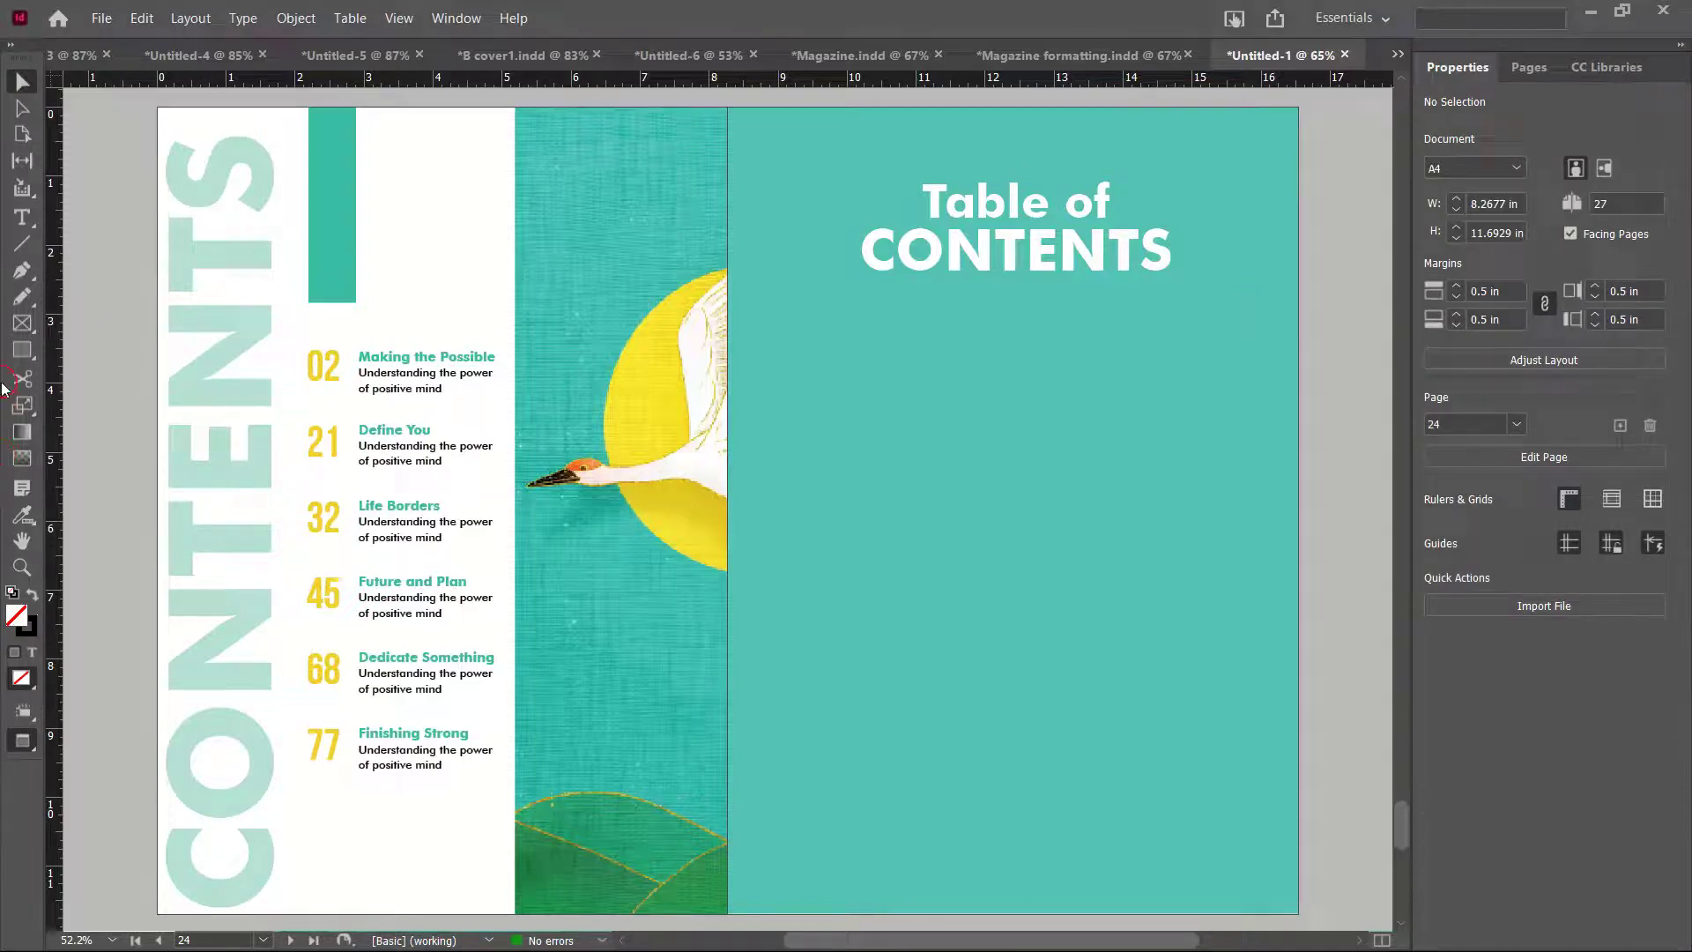
Draw a vertical line about 7.48 in long below the heading, centered on the teal page, with a [Paper] stroke
left_click(24, 239)
scroll(1020, 454, "down", 2)
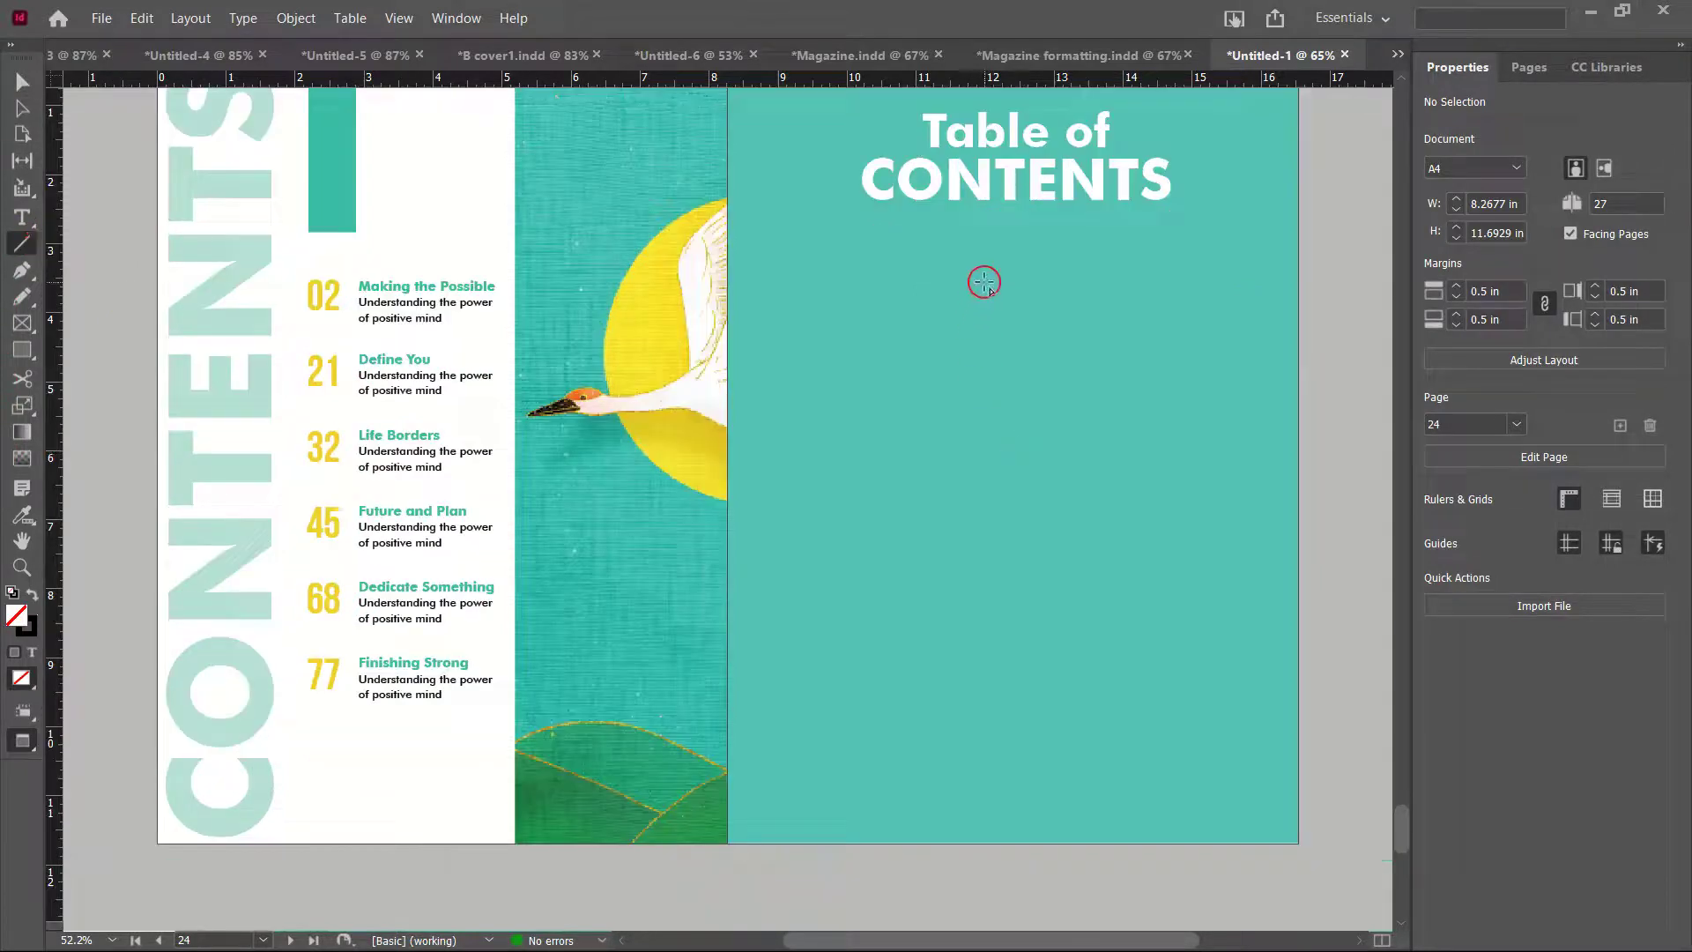
left_click_drag(1003, 274, 1009, 786)
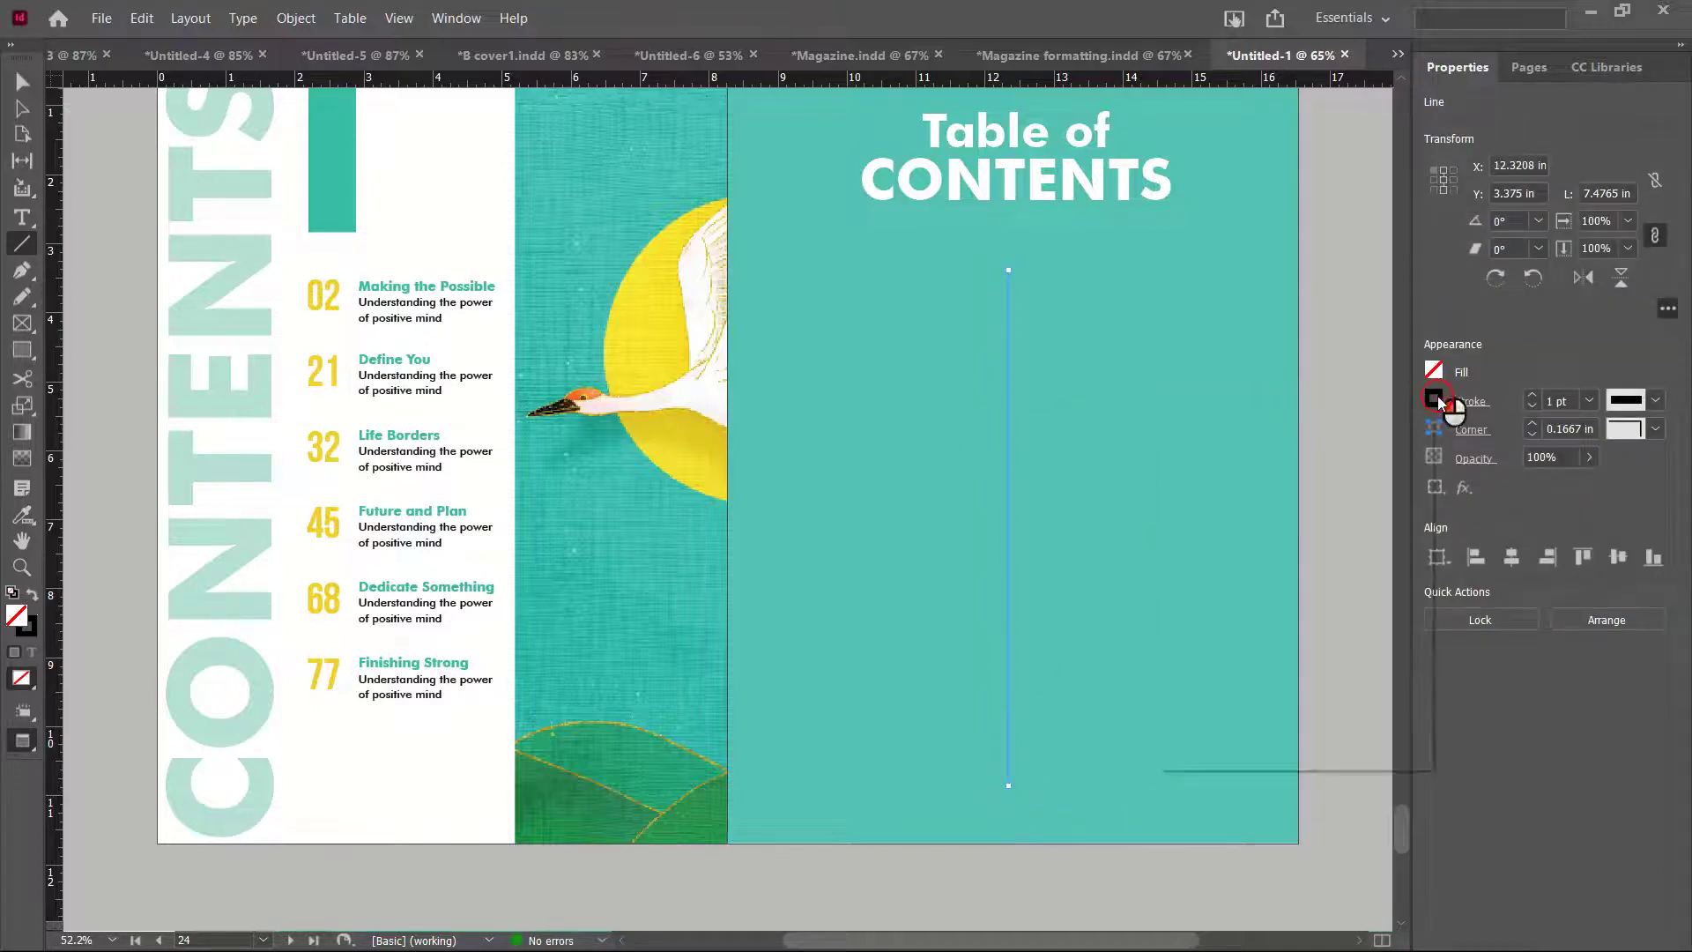
left_click(1435, 399)
left_click(1211, 588)
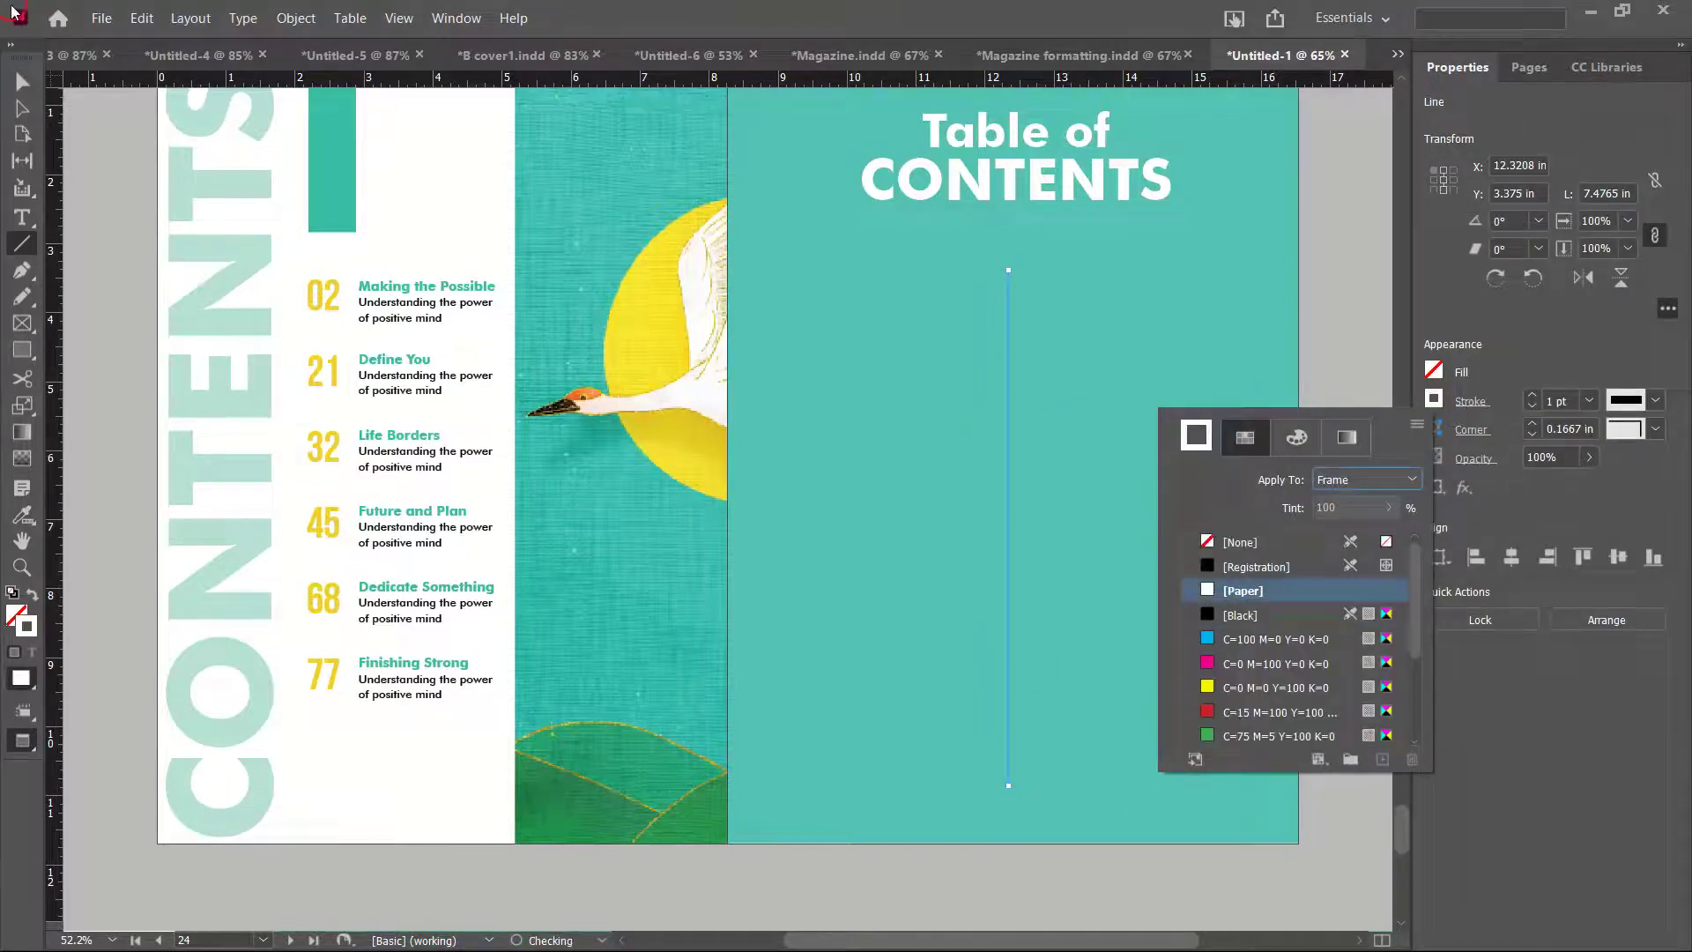
left_click(27, 82)
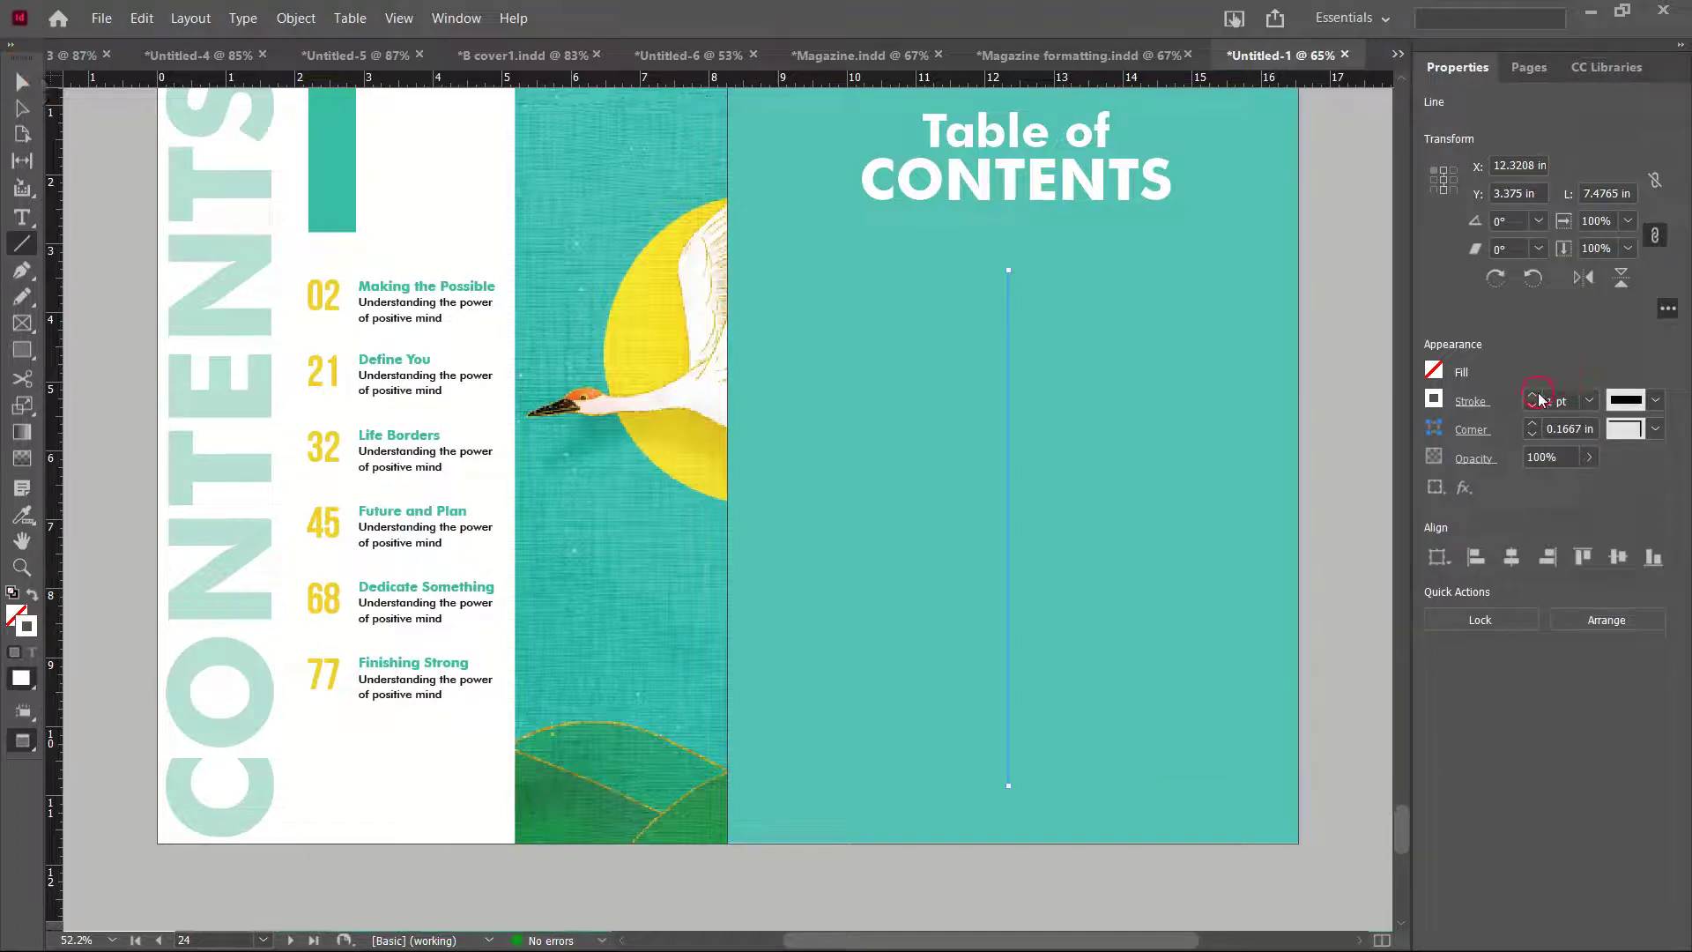
Thicken the vertical line's stroke by two increments, deselect it, and show the frame edges and margins again
left_click(1534, 397)
left_click(1534, 396)
left_click(24, 82)
left_click(95, 180)
key("w")
key("w")
key("w")
key("w")
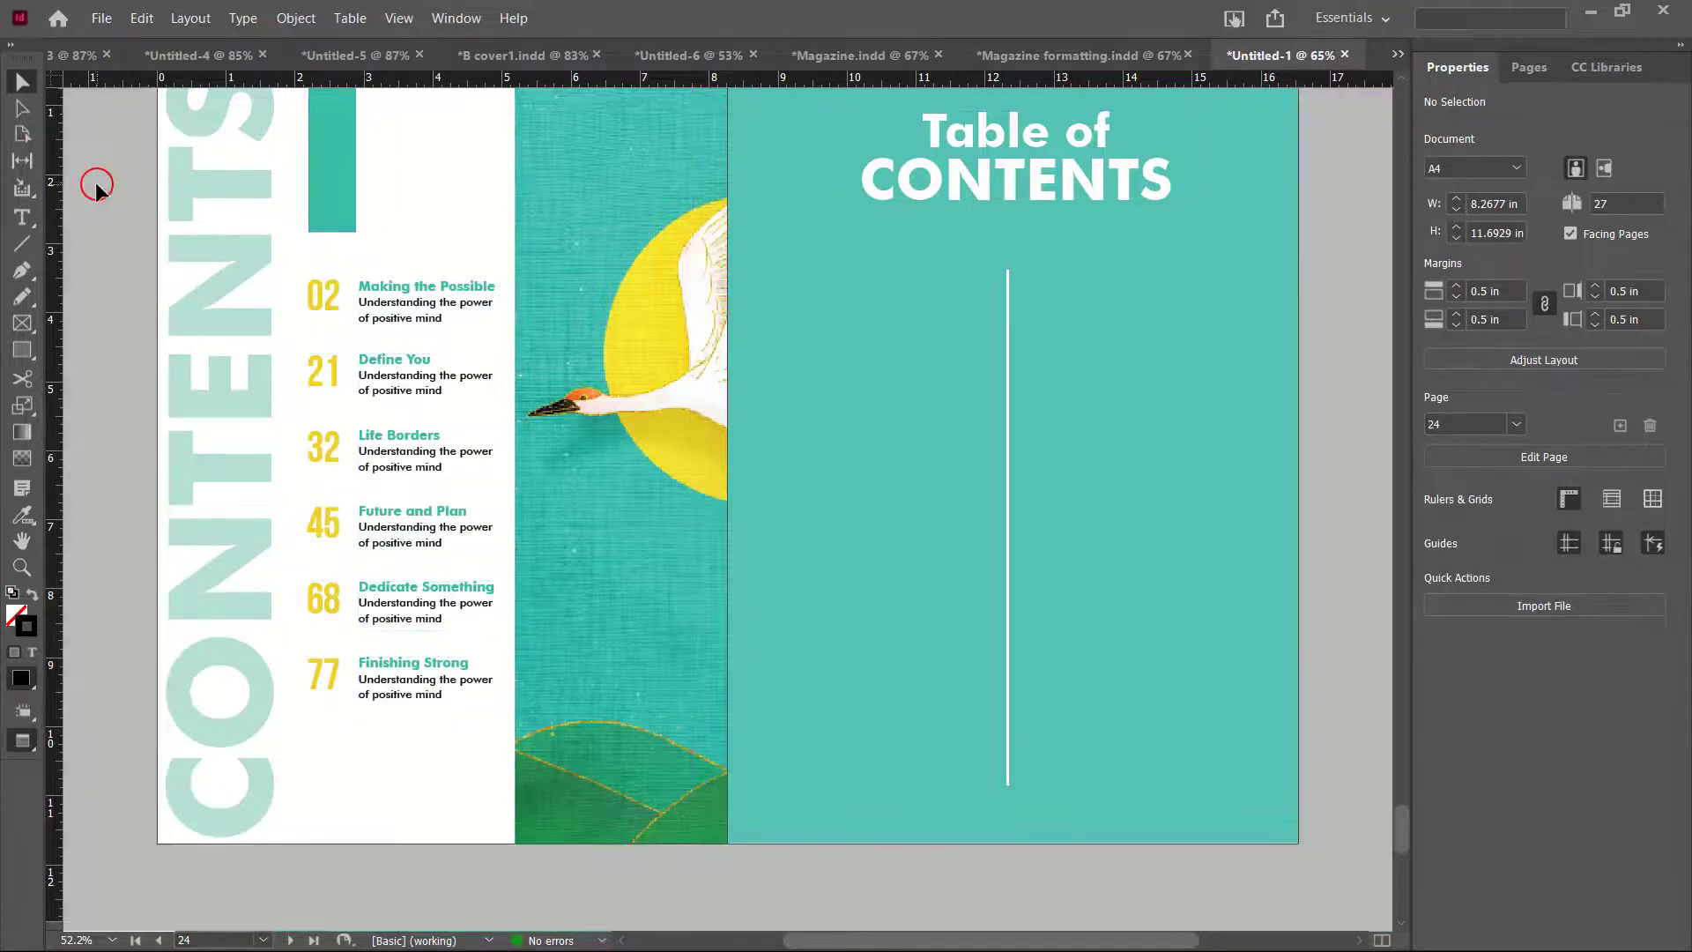
key("w")
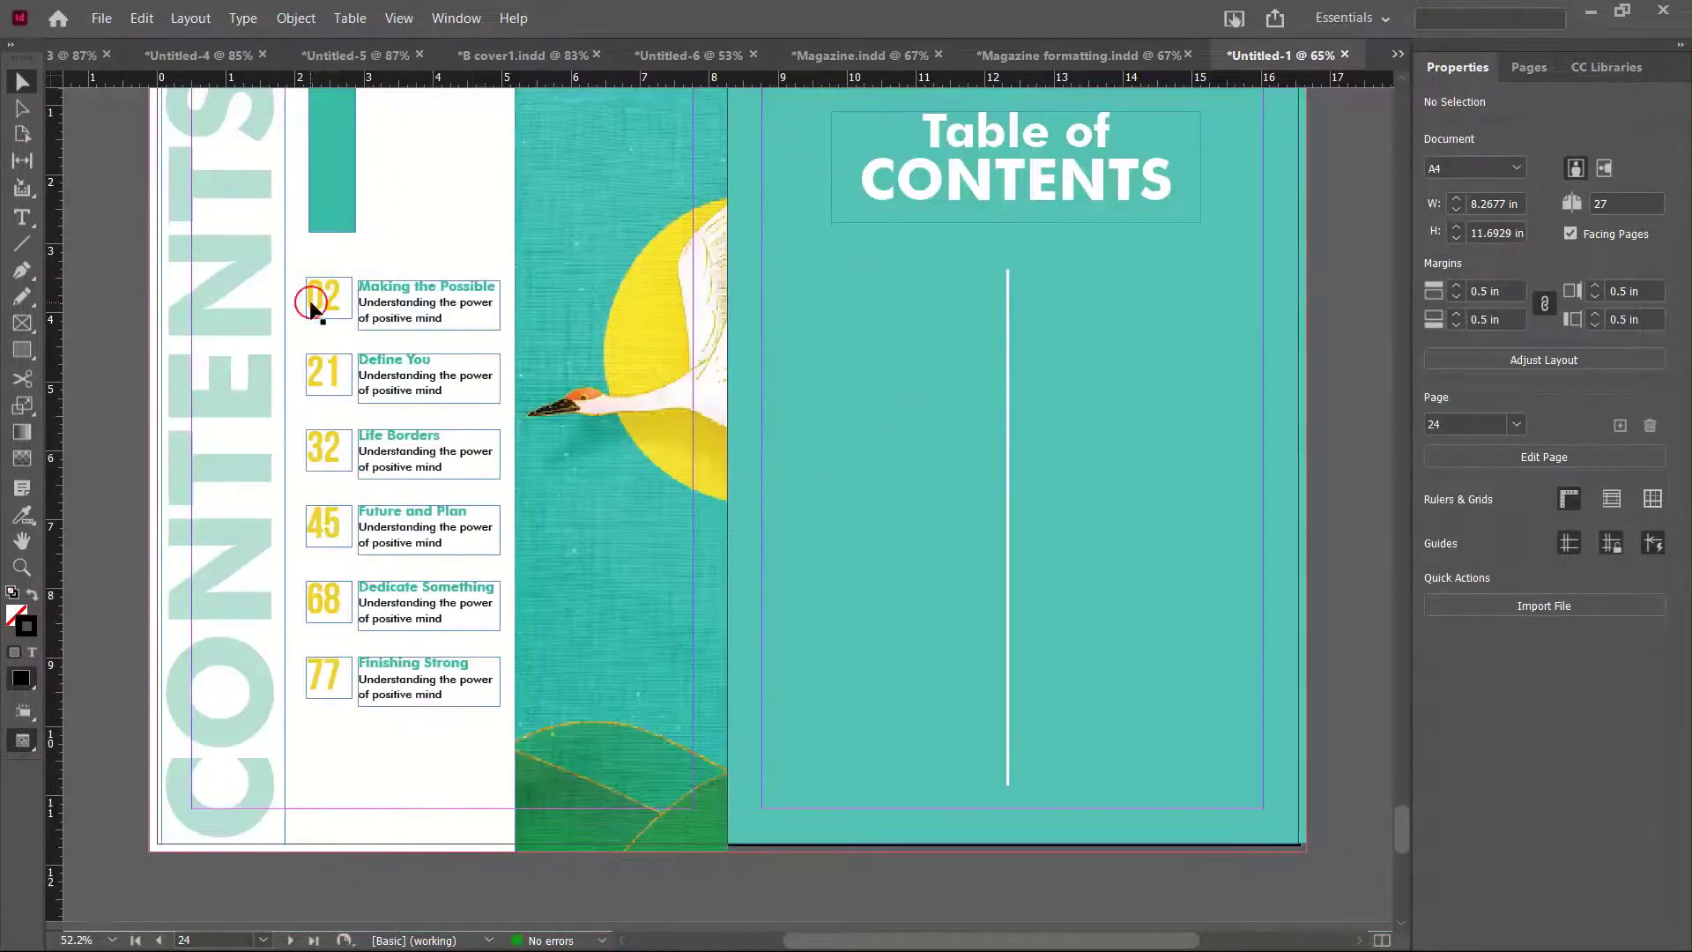
Copy the 02 number and its Making the Possible text to the right of the vertical line and bring the copies to front
left_click(310, 305)
left_click(375, 308, "shift")
left_click_drag(394, 319, 1097, 389)
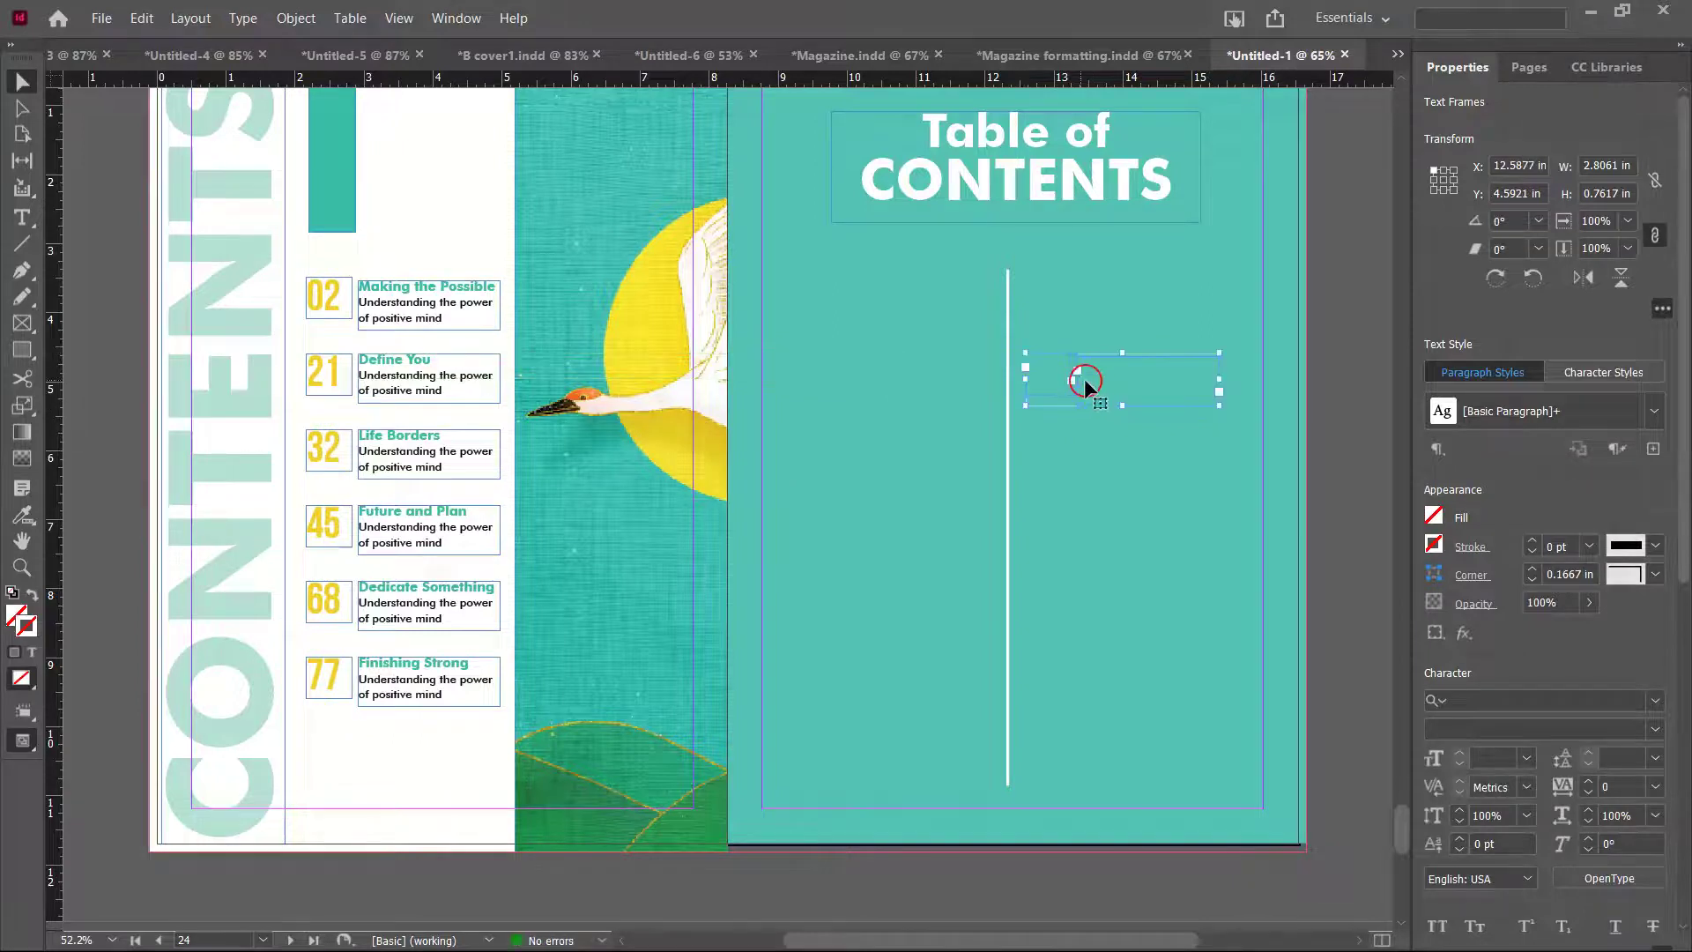
right_click(1081, 382)
mouse_move(1322, 578)
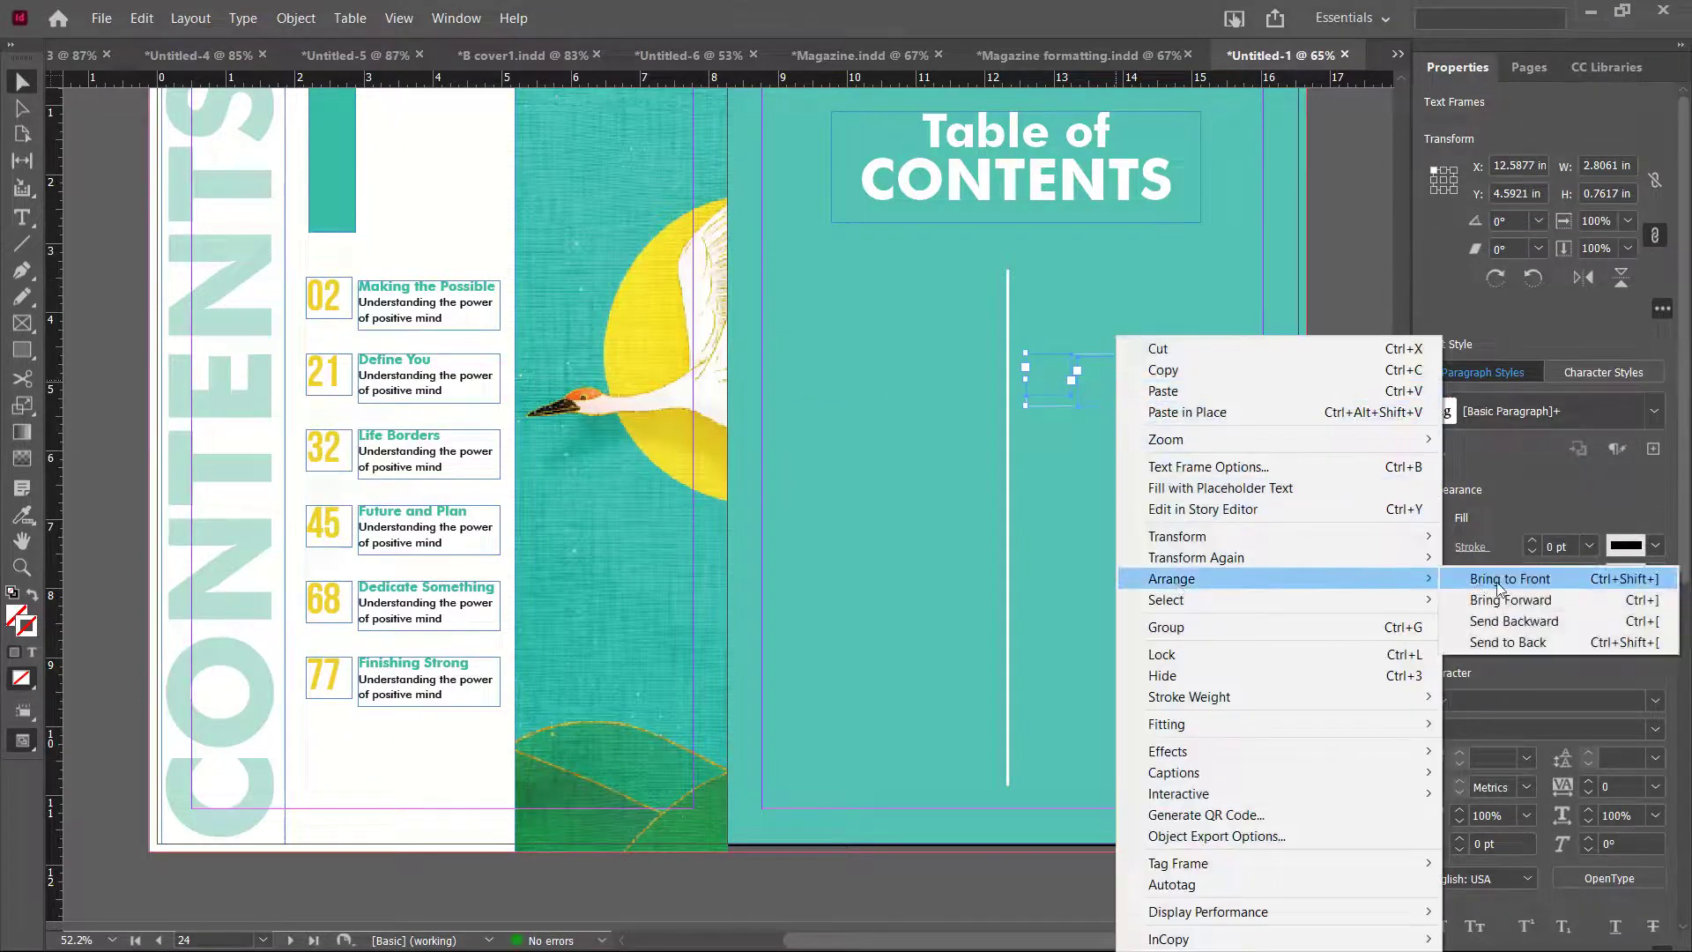
left_click(1509, 579)
left_click(1205, 407)
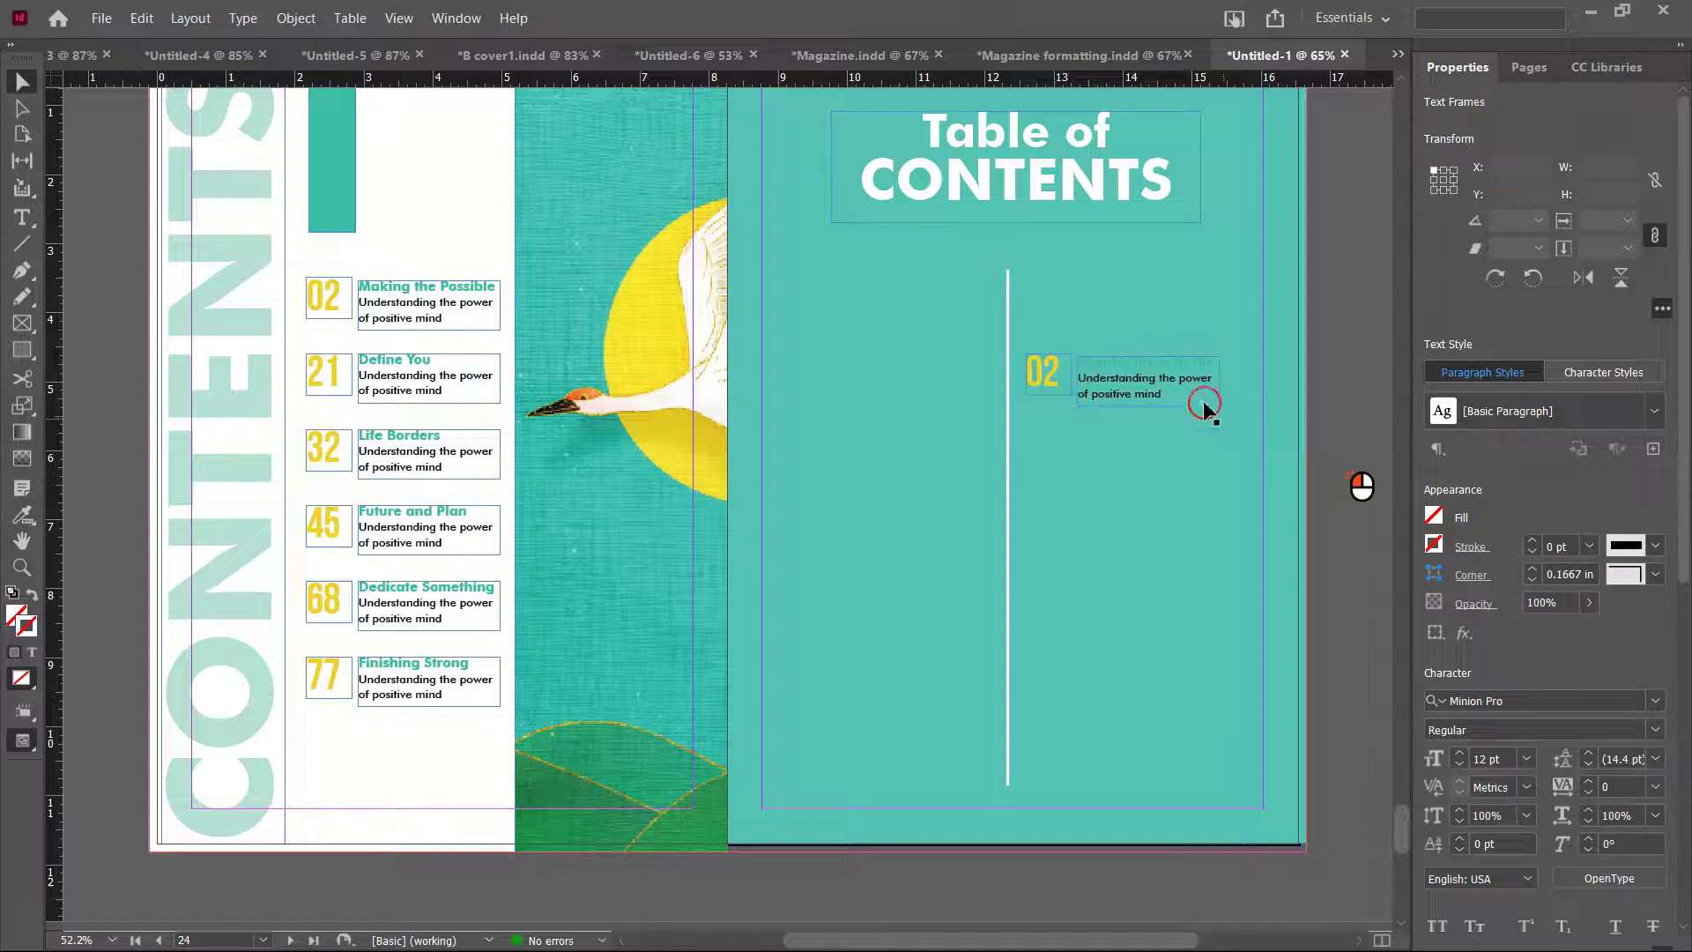
Color all text in the copied Making the Possible frame with the [Paper] swatch
double_click(1184, 385)
key("ctrl+a")
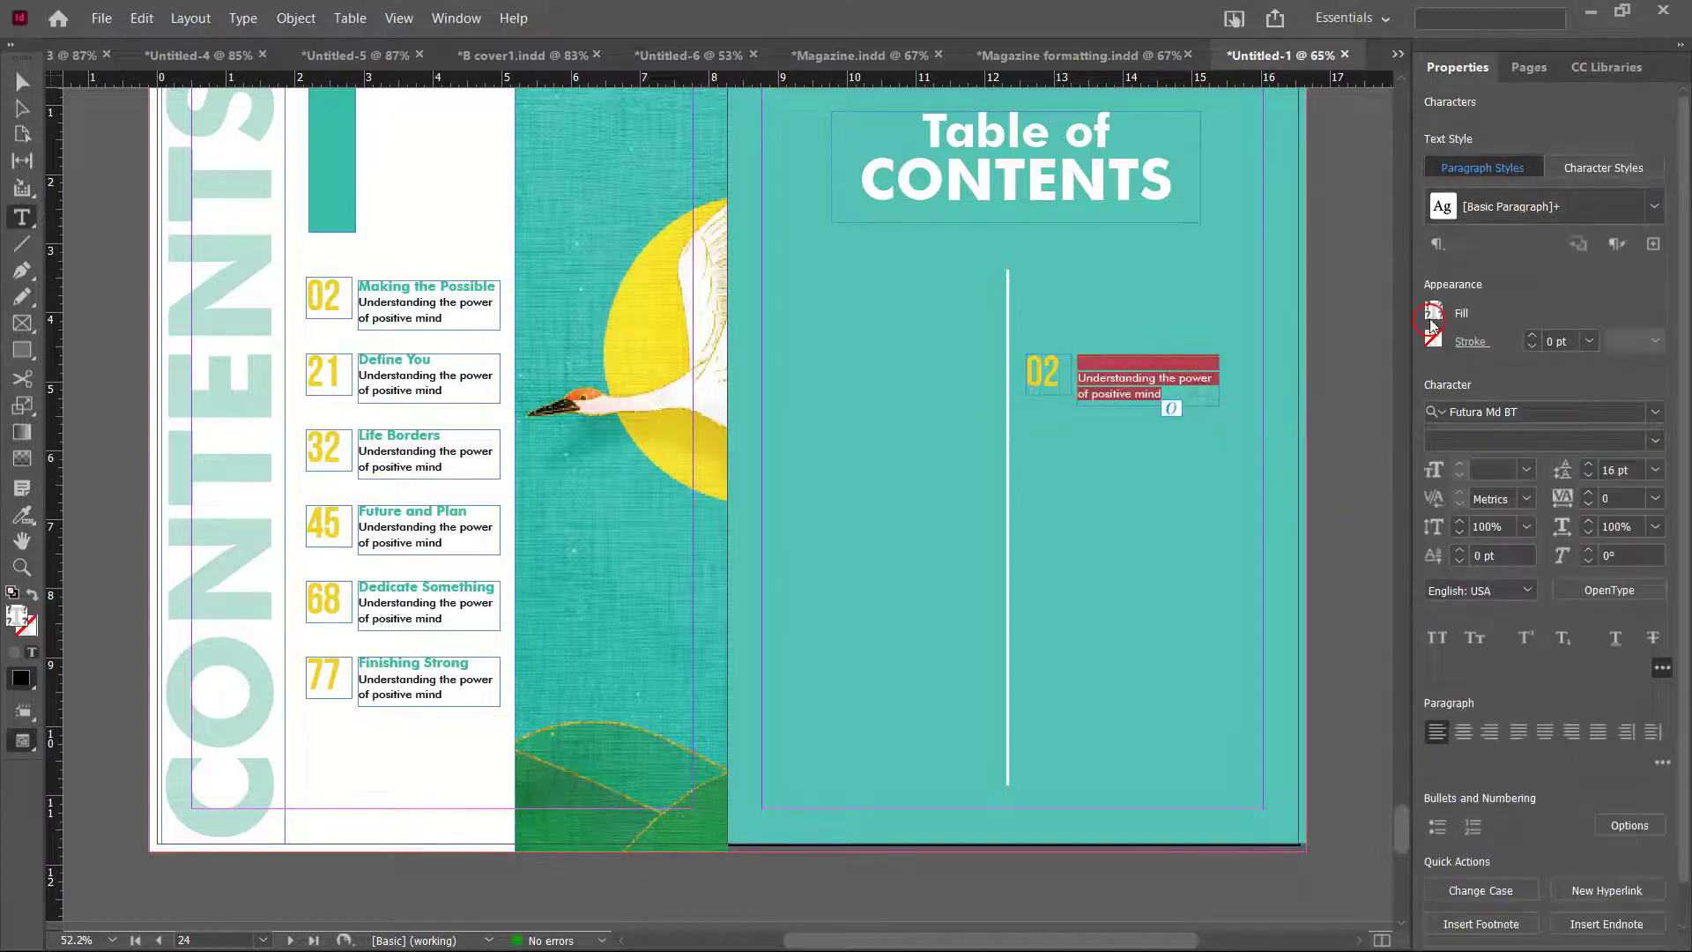
left_click(1433, 316)
left_click(1213, 456)
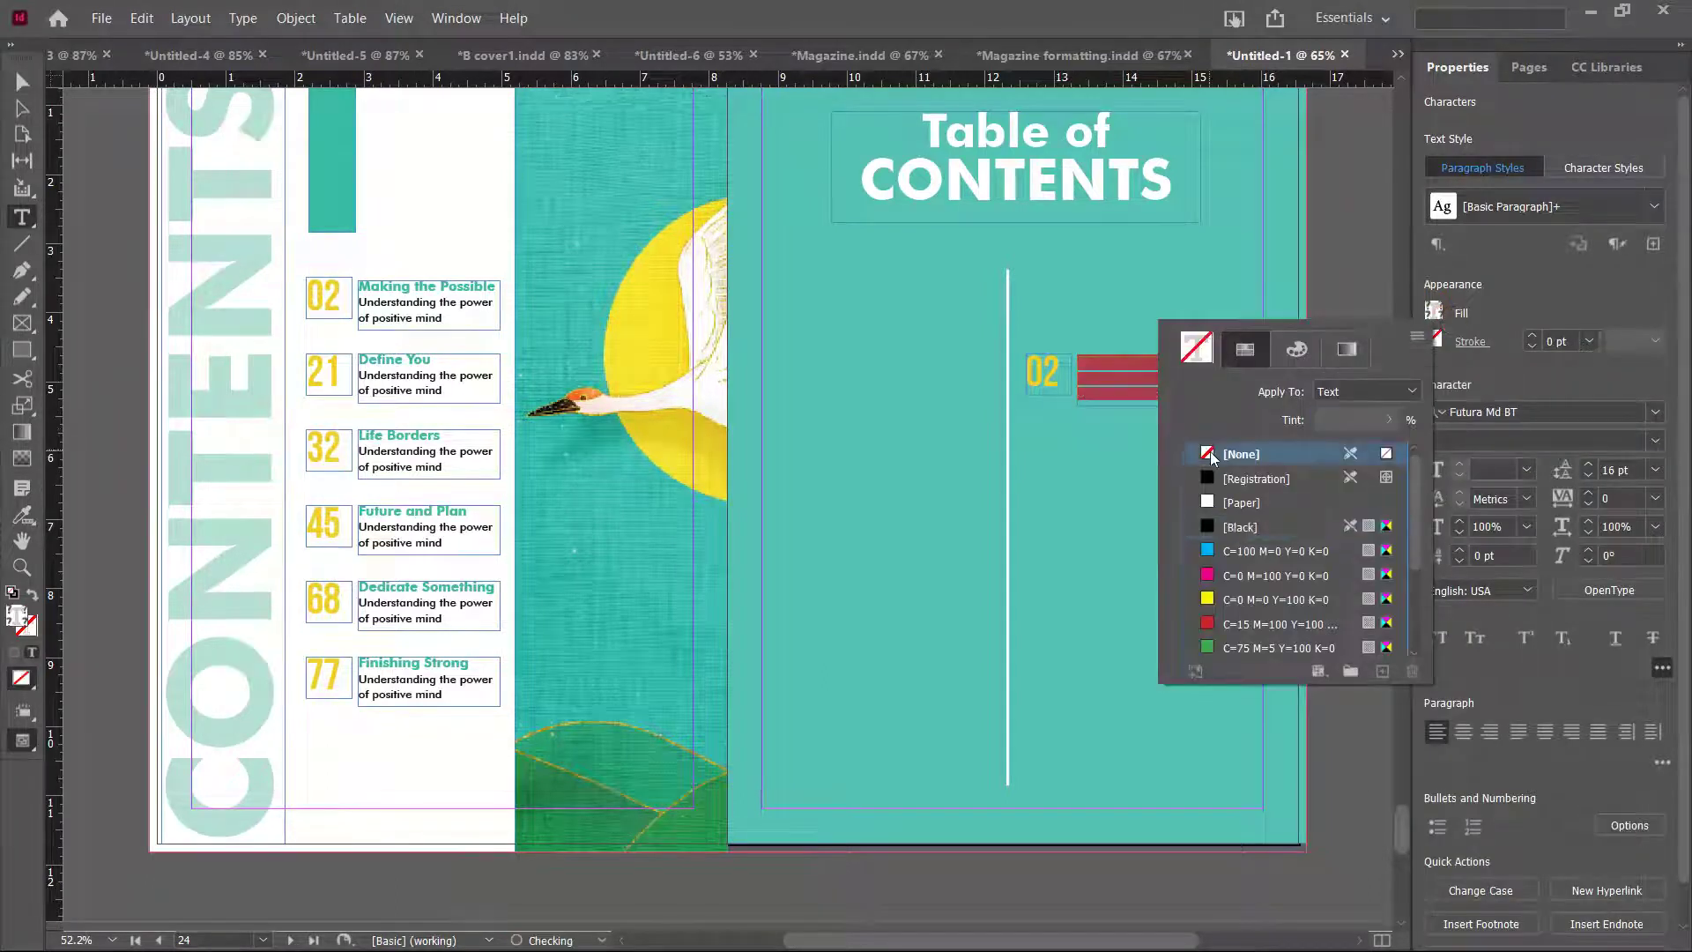
left_click(1218, 504)
Color the copied 02 number with the [Paper] swatch and leave text editing
left_click(1049, 378)
double_click(1049, 377)
left_click(1434, 315)
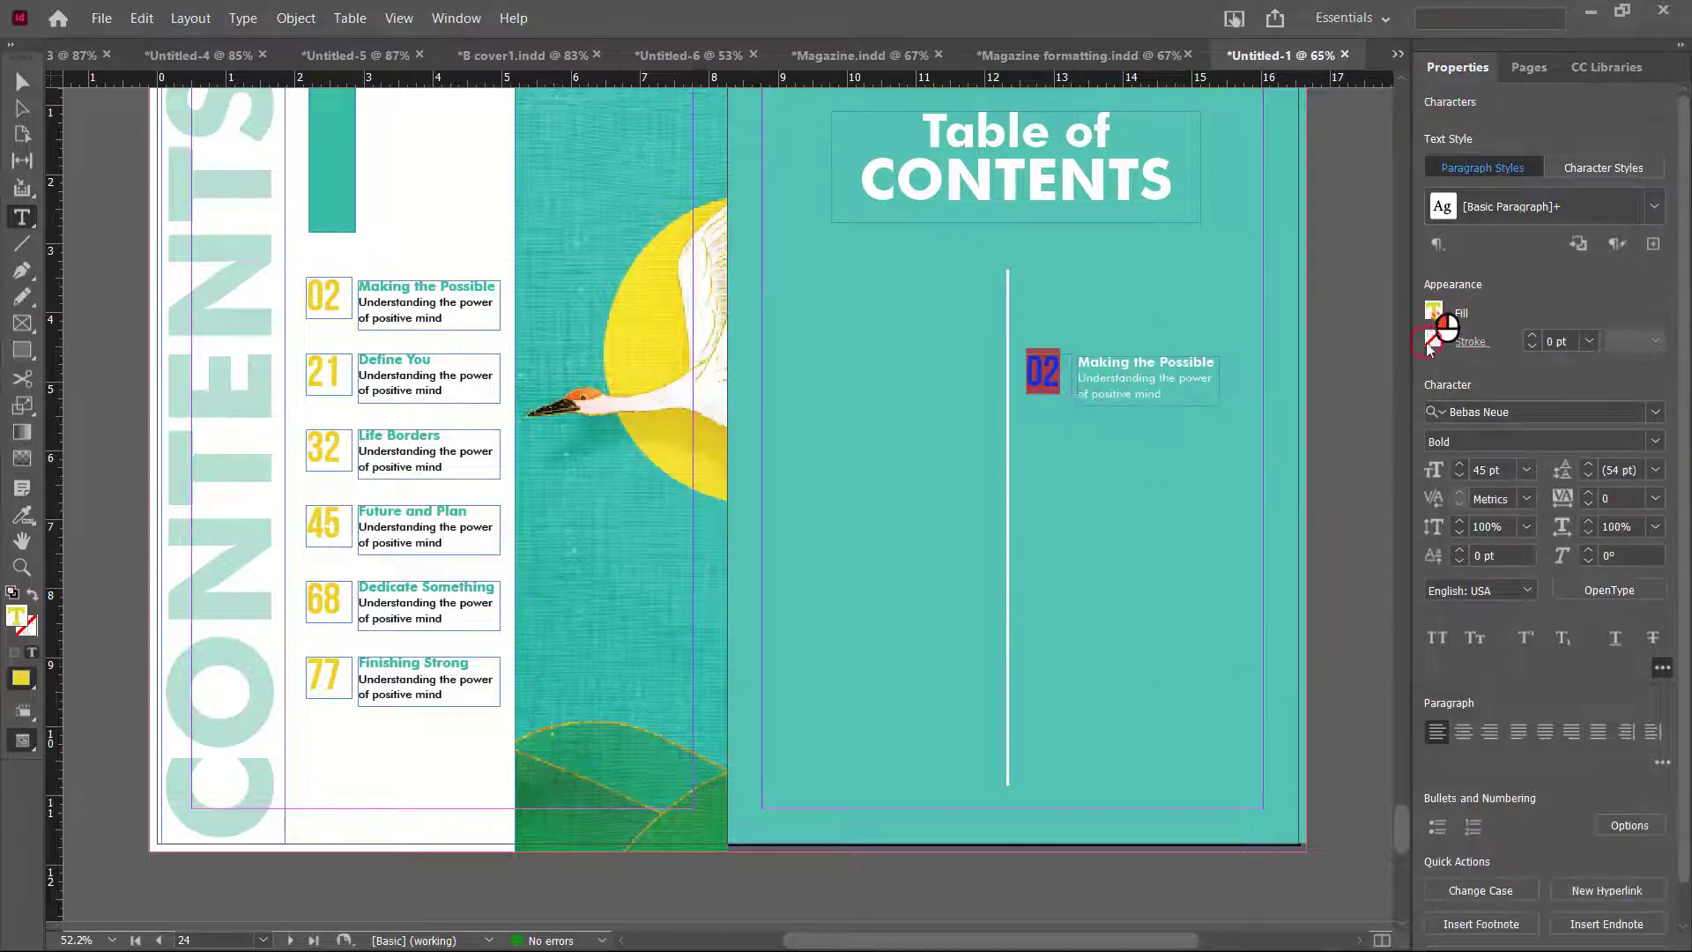
left_click(1238, 504)
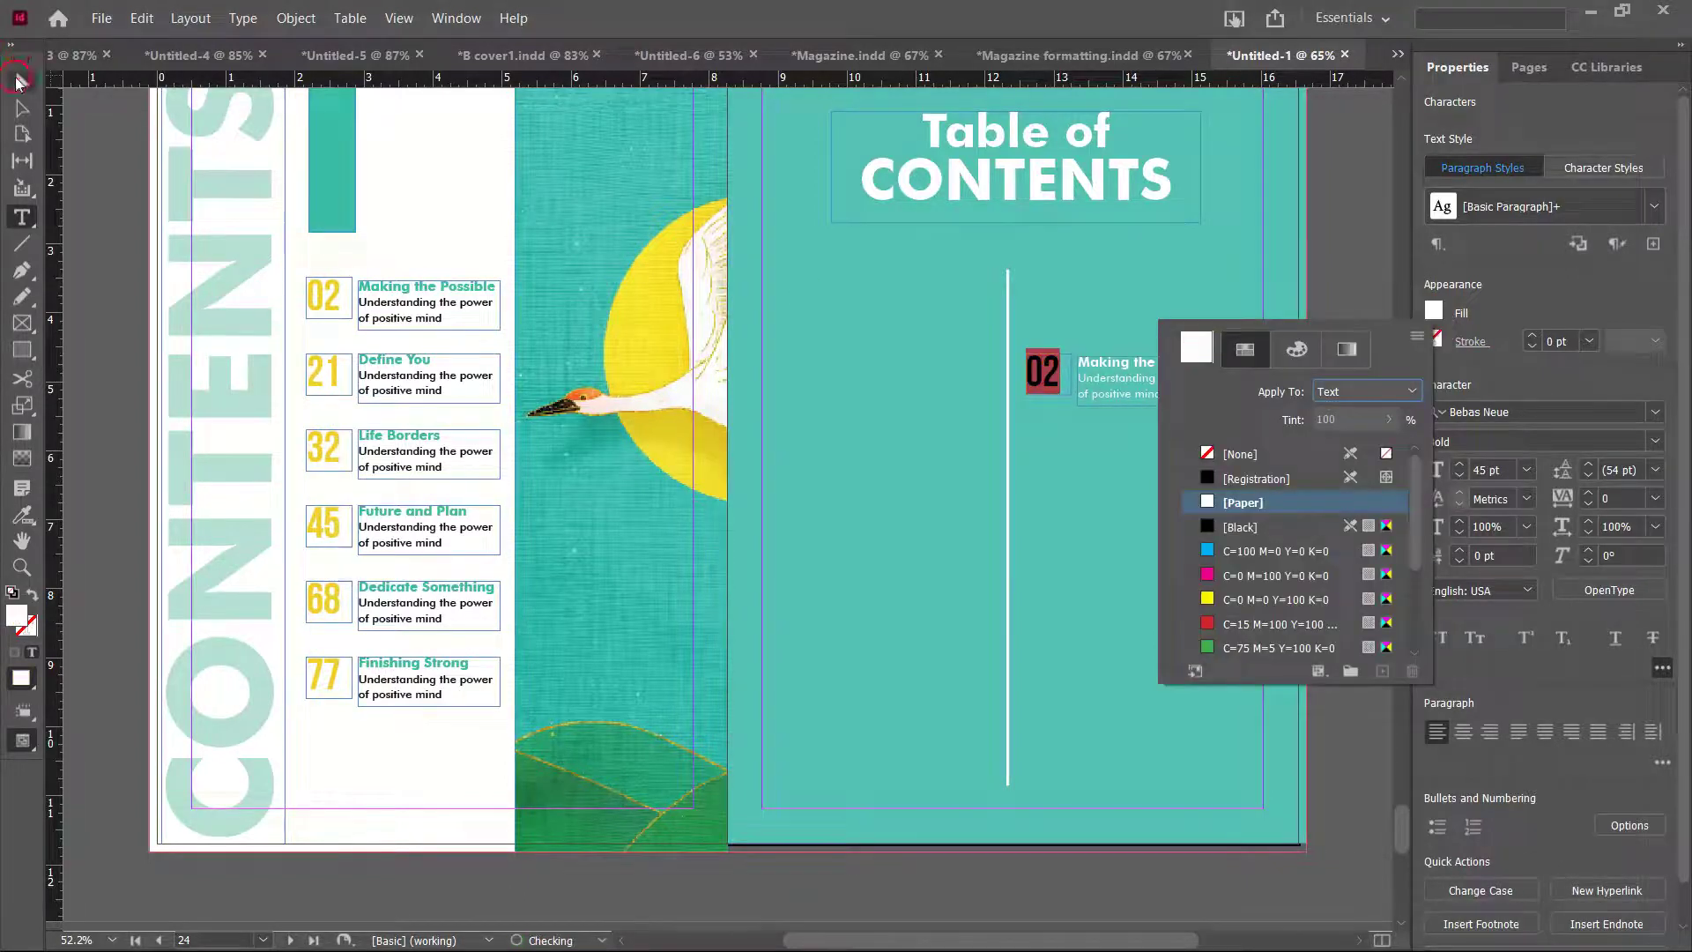
left_click(18, 81)
left_click(1137, 423)
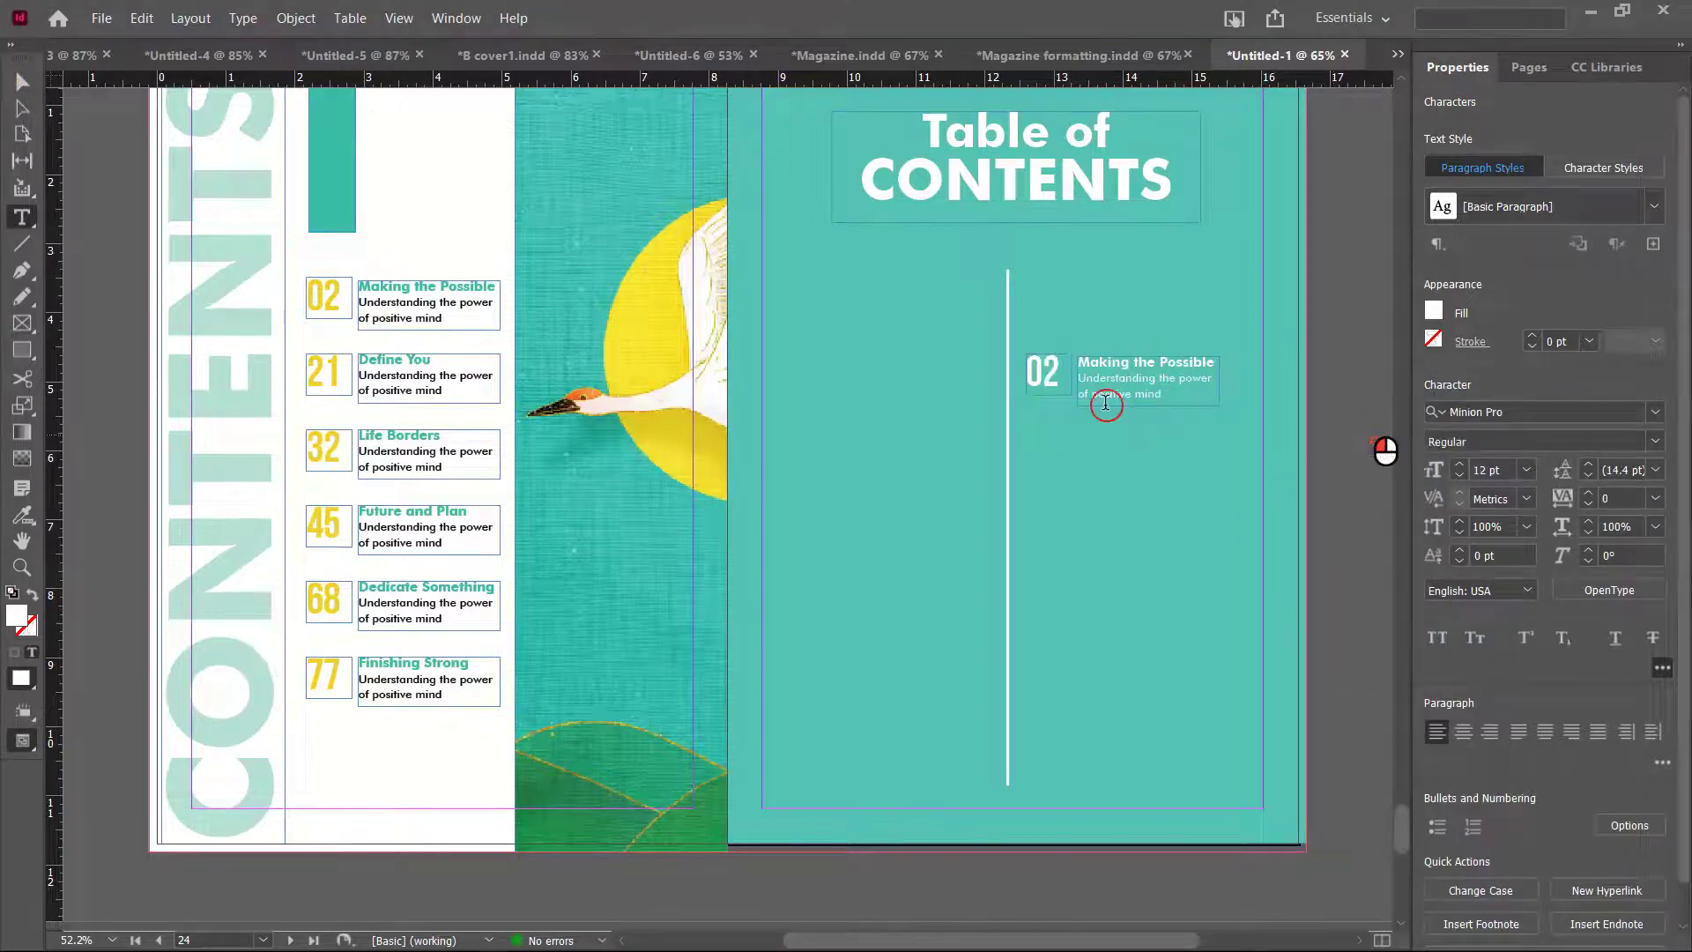
left_click(1059, 365)
left_click(24, 133)
left_click(25, 85)
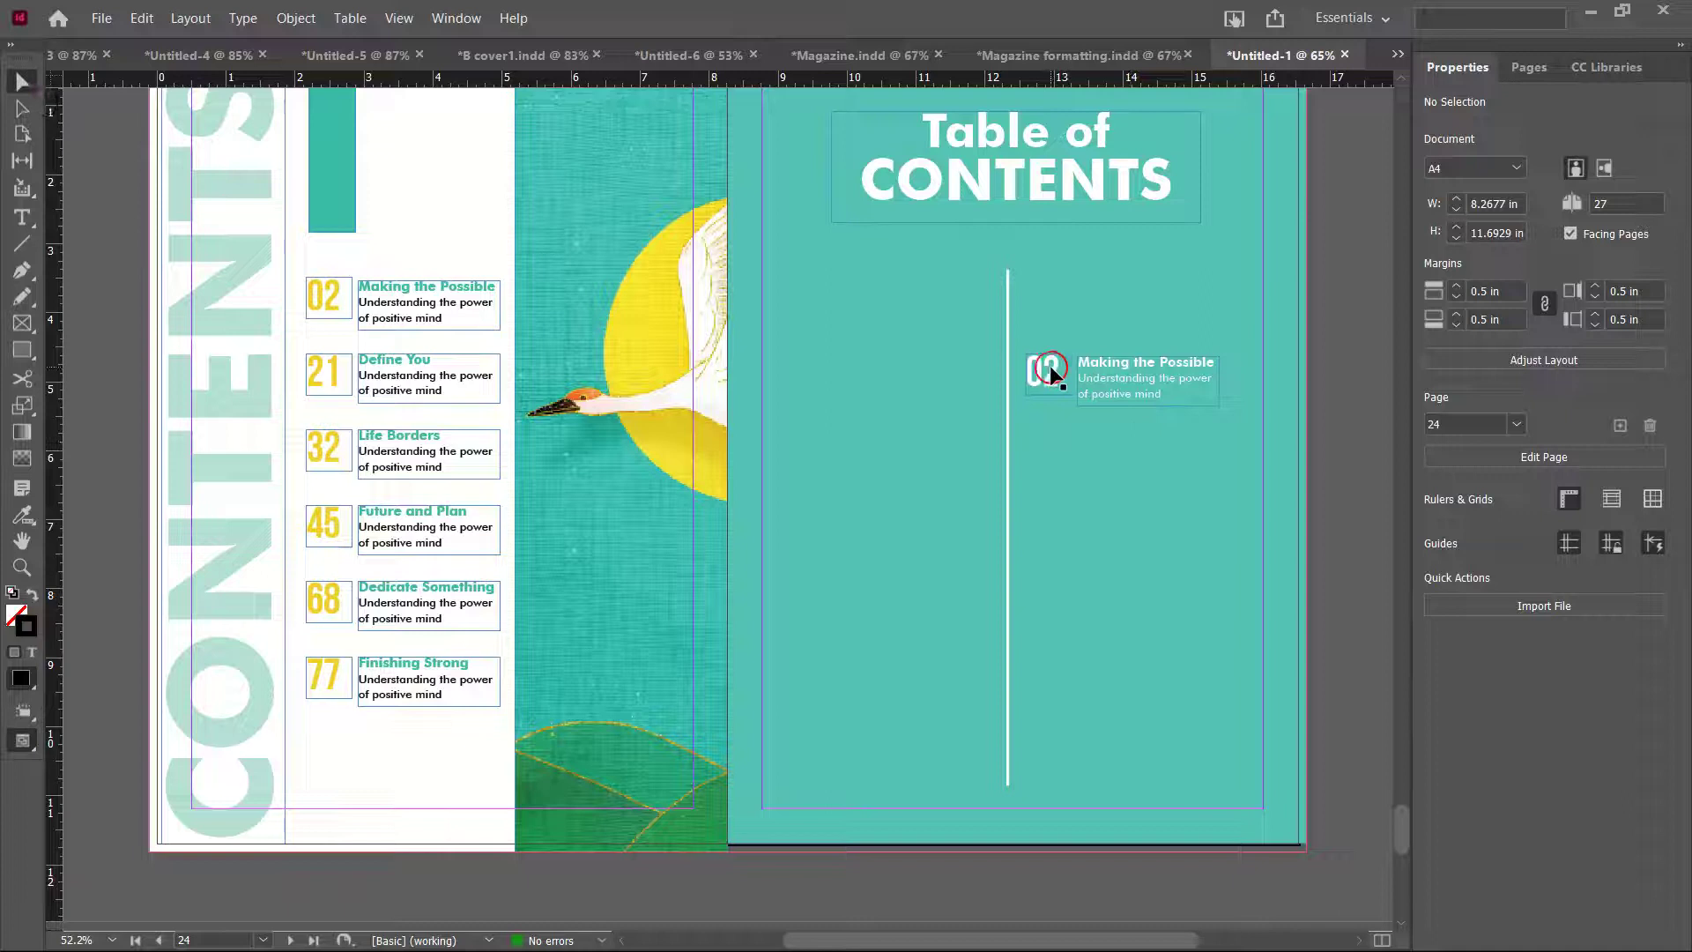
Move the copied Making the Possible text directly below its 02 number, aligning their left edges at X 12.5877 in, and select both frames
left_click(1069, 383)
left_click_drag(1104, 377, 1056, 418)
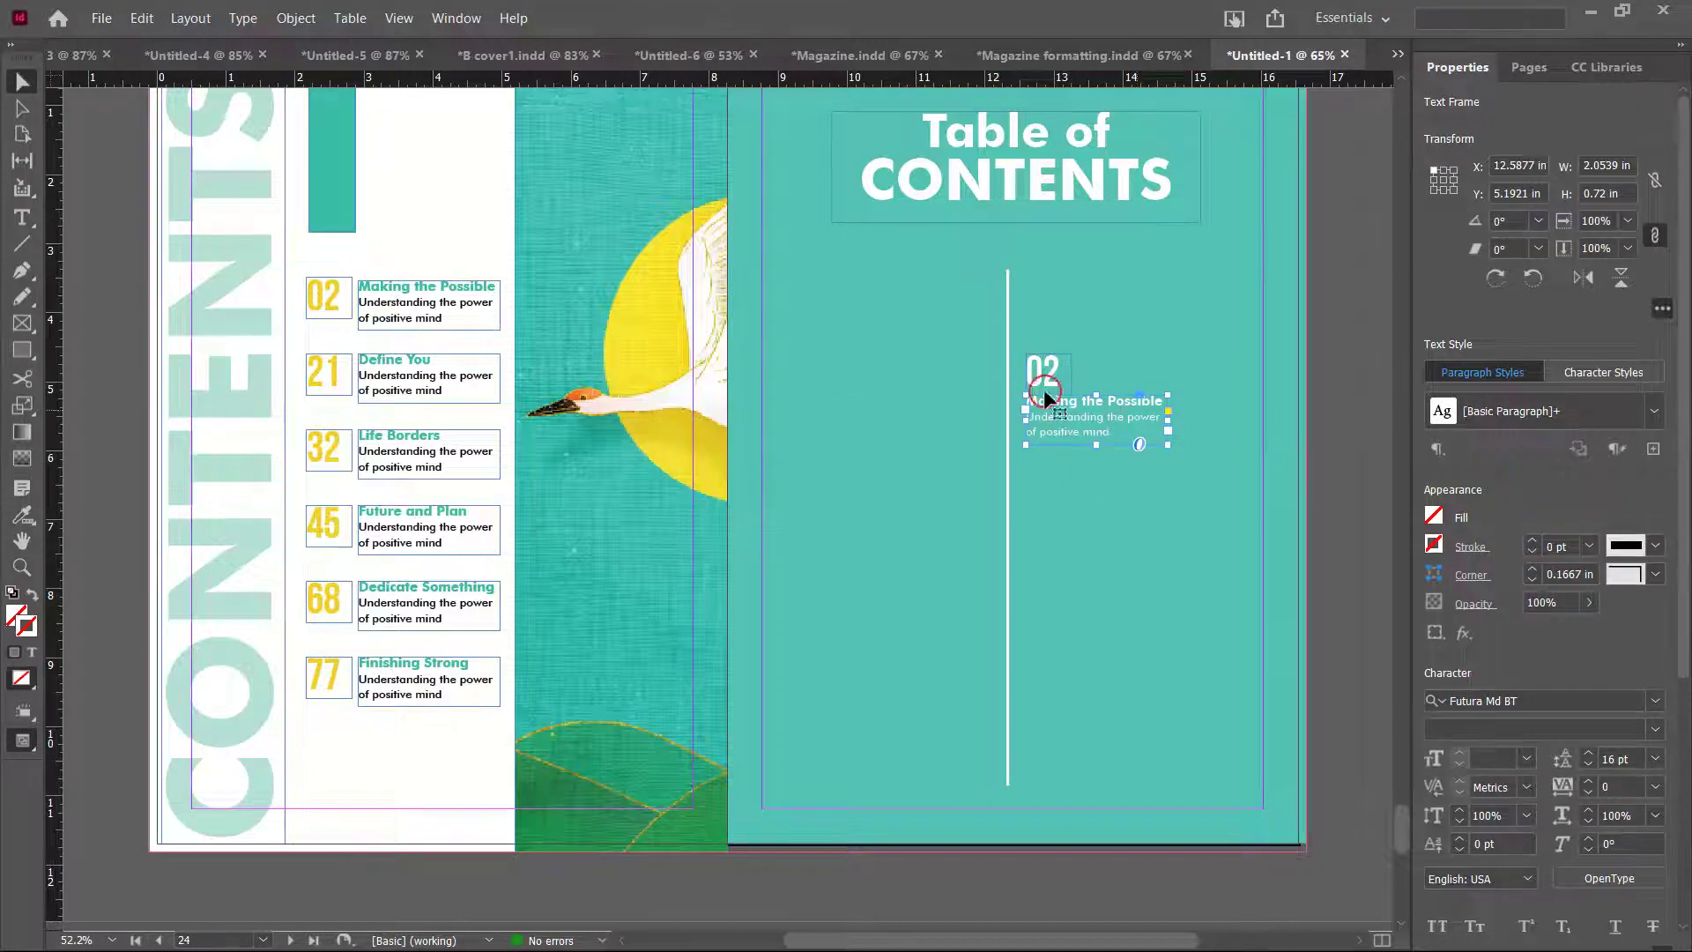
left_click(1039, 384, "shift")
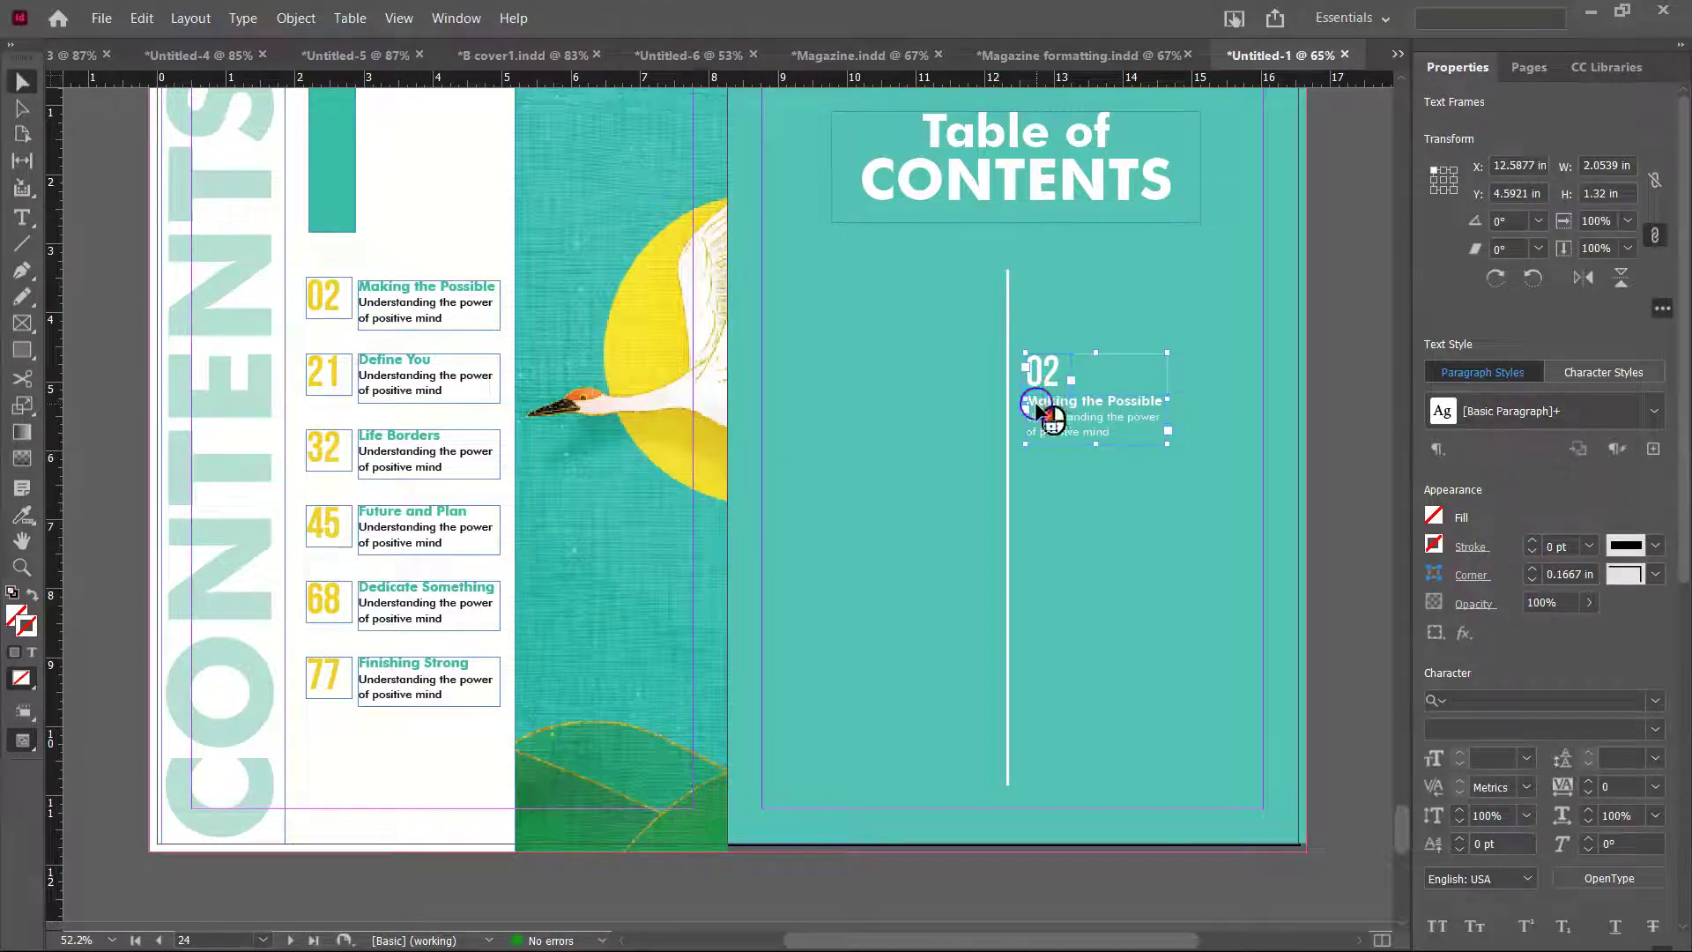
Copy the white 02 number and its Making the Possible text to the left of the vertical line, at X 9.9677 in, Y 3.375 in
left_click(1037, 404, "shift")
left_click(1063, 396)
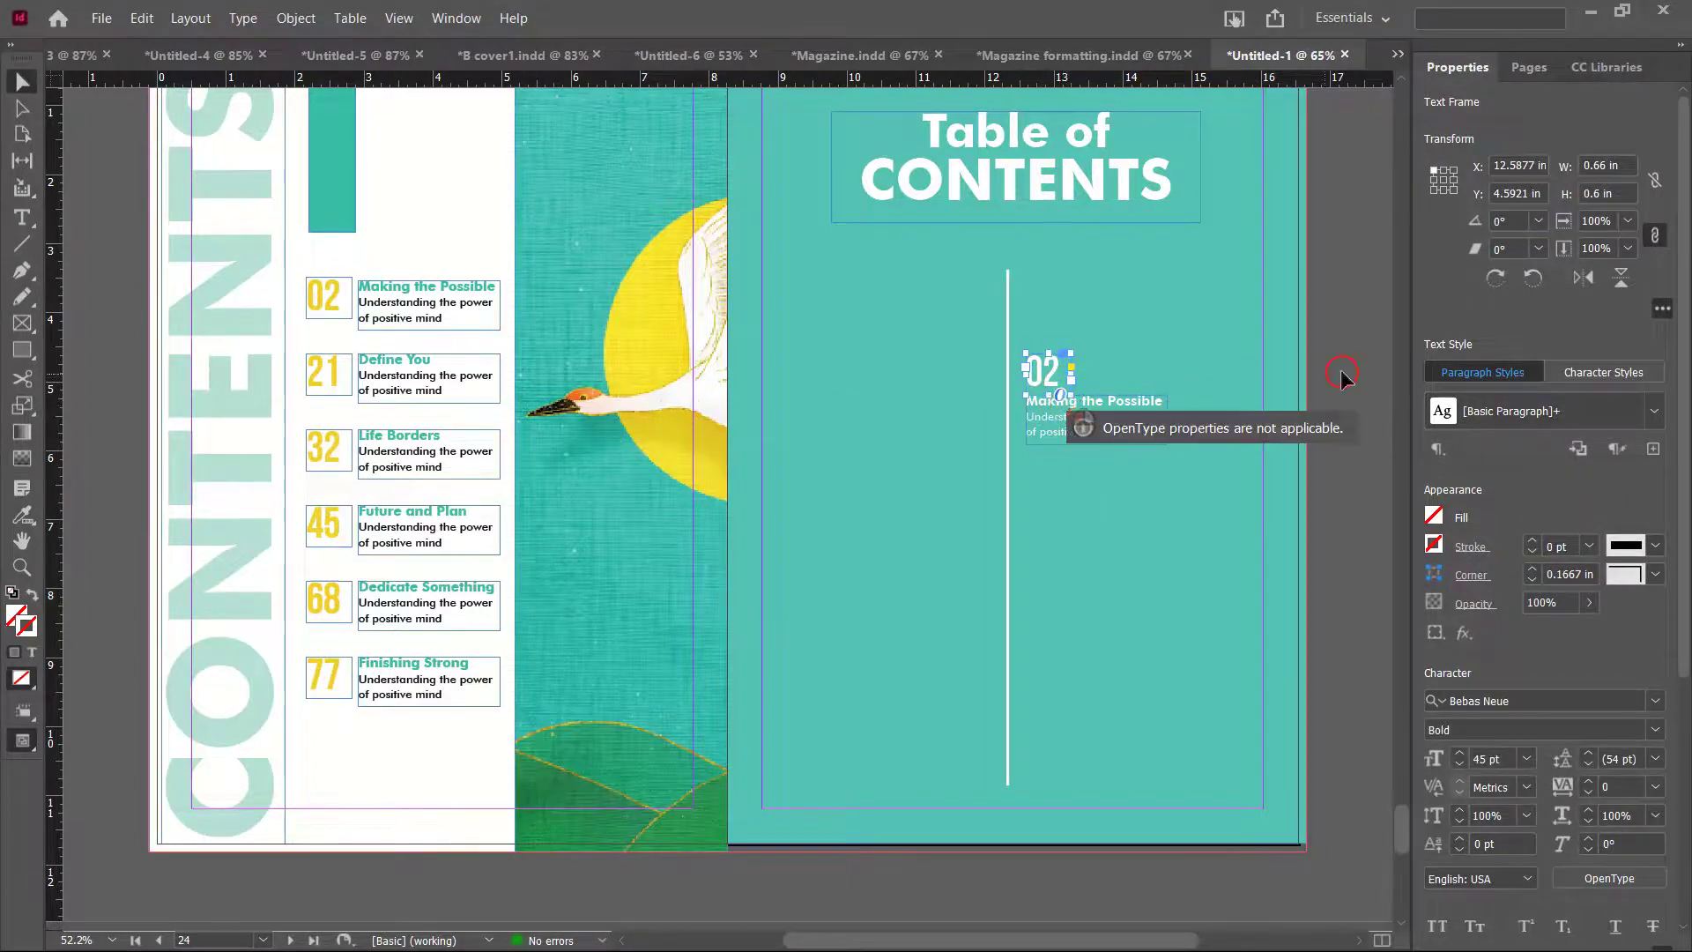
scroll(1315, 377, "up", 10)
scroll(1317, 547, "down", 8)
left_click(1316, 562)
left_click(1107, 552)
left_click(1047, 509, "shift")
left_click_drag(1066, 557, 870, 463)
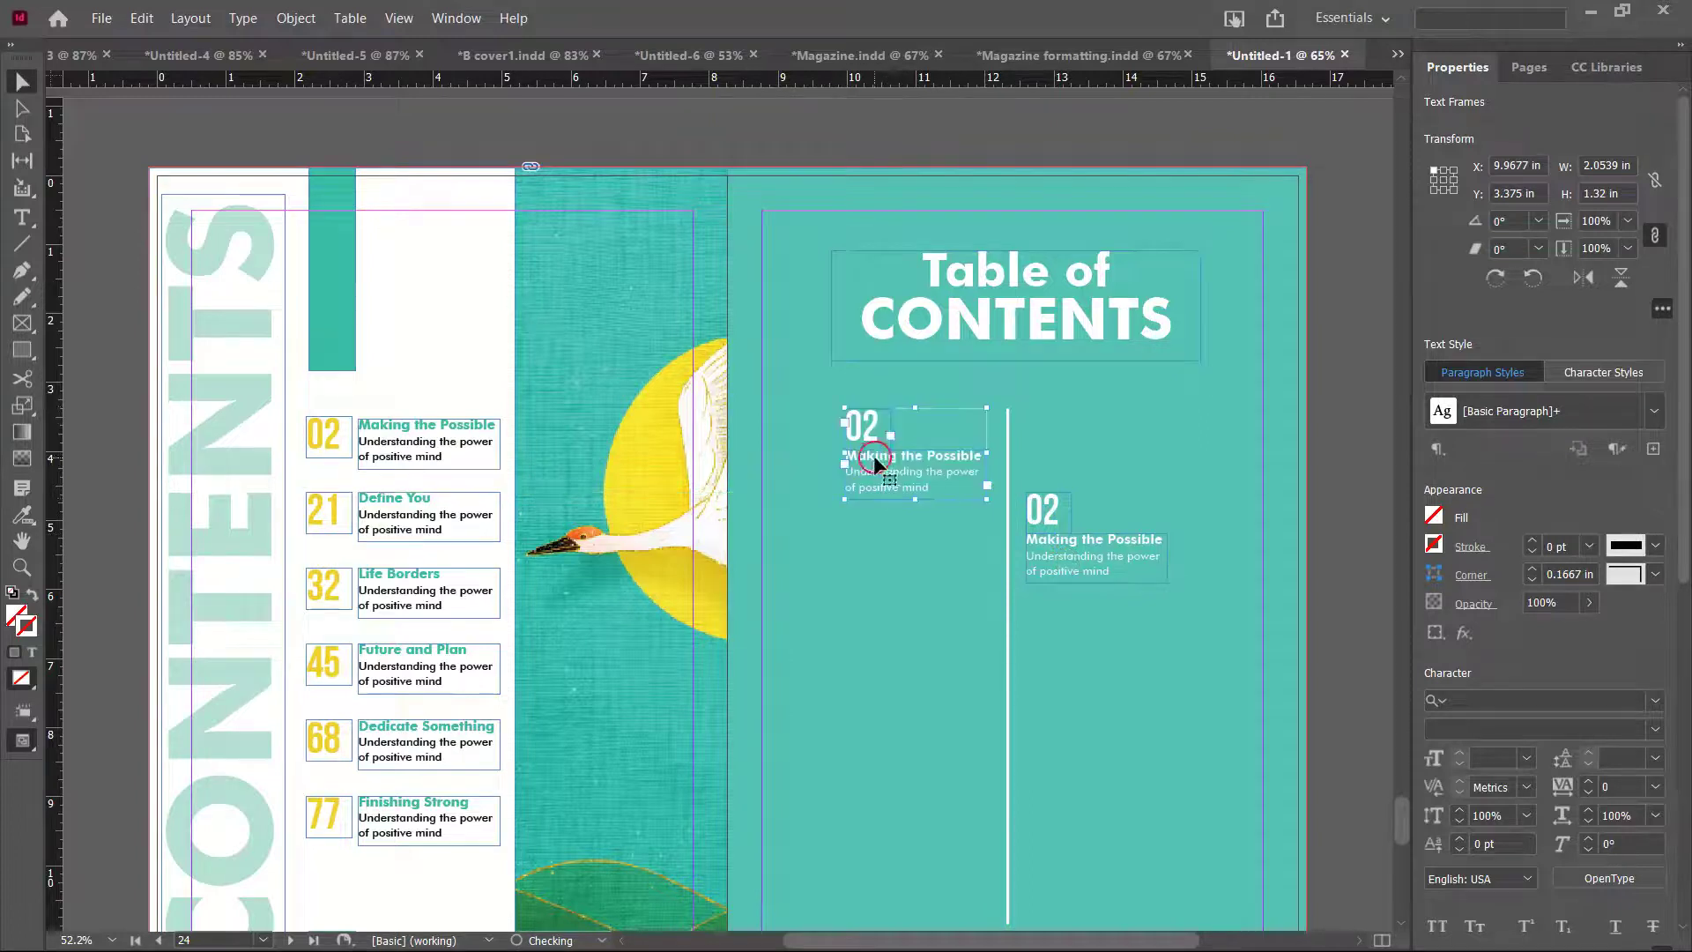
left_click(1362, 520)
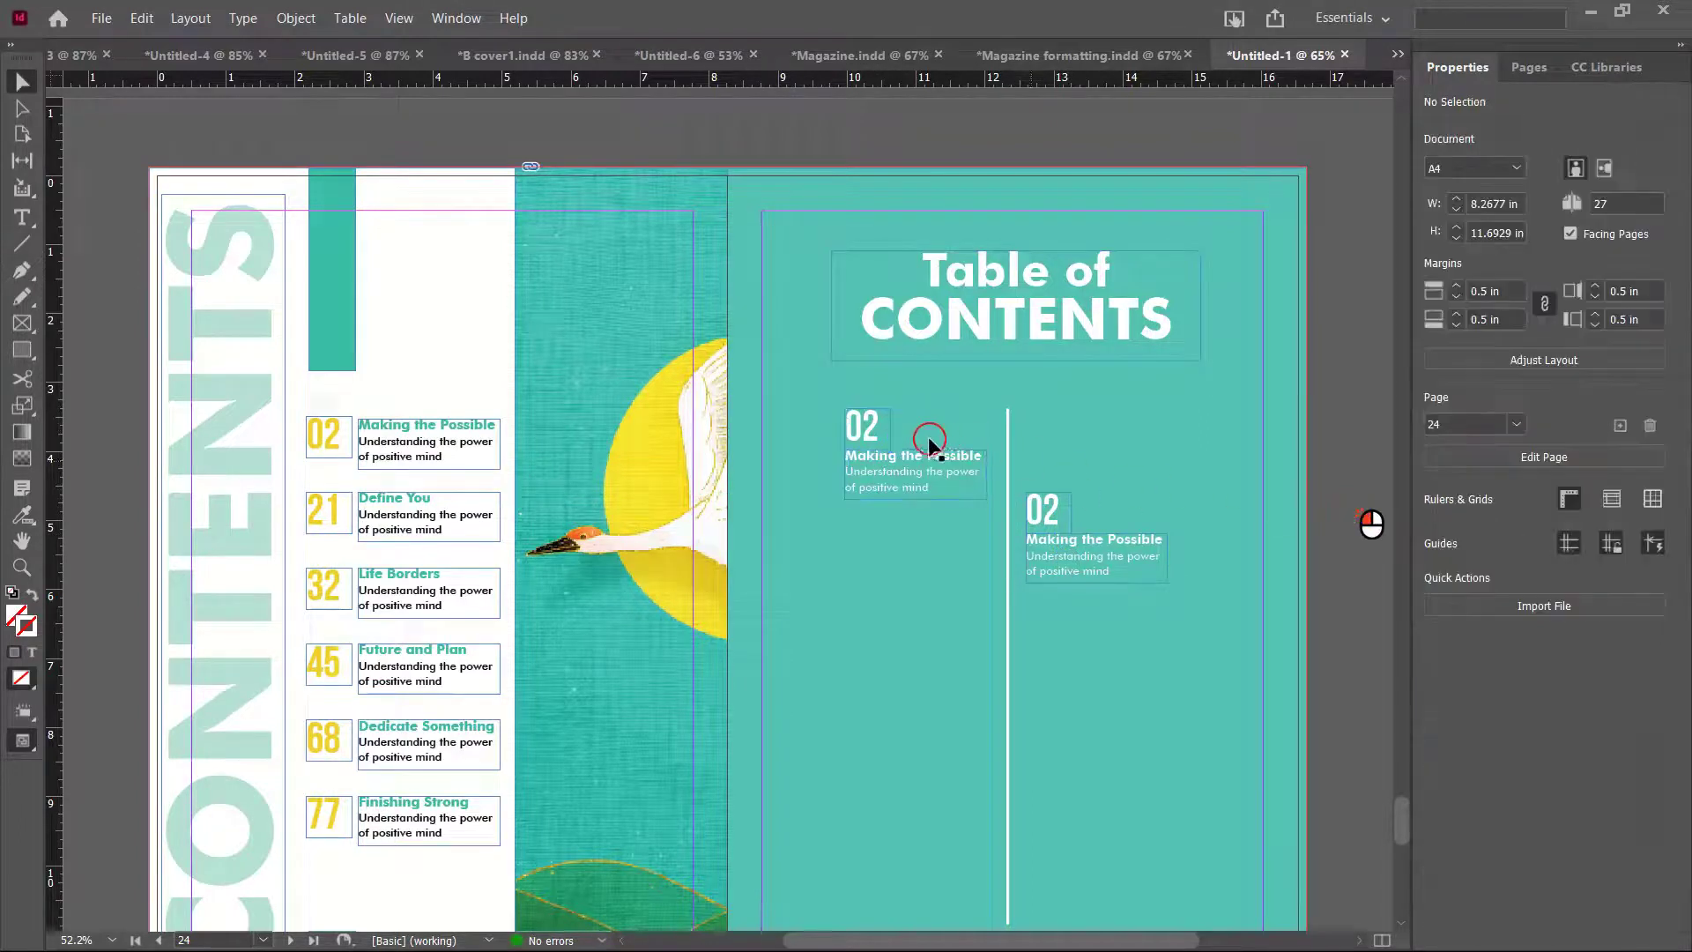
Move the left 02 number frame to the right edge of its text block, at X 11.3616 in, and right-align the number
double_click(873, 427)
double_click(873, 426)
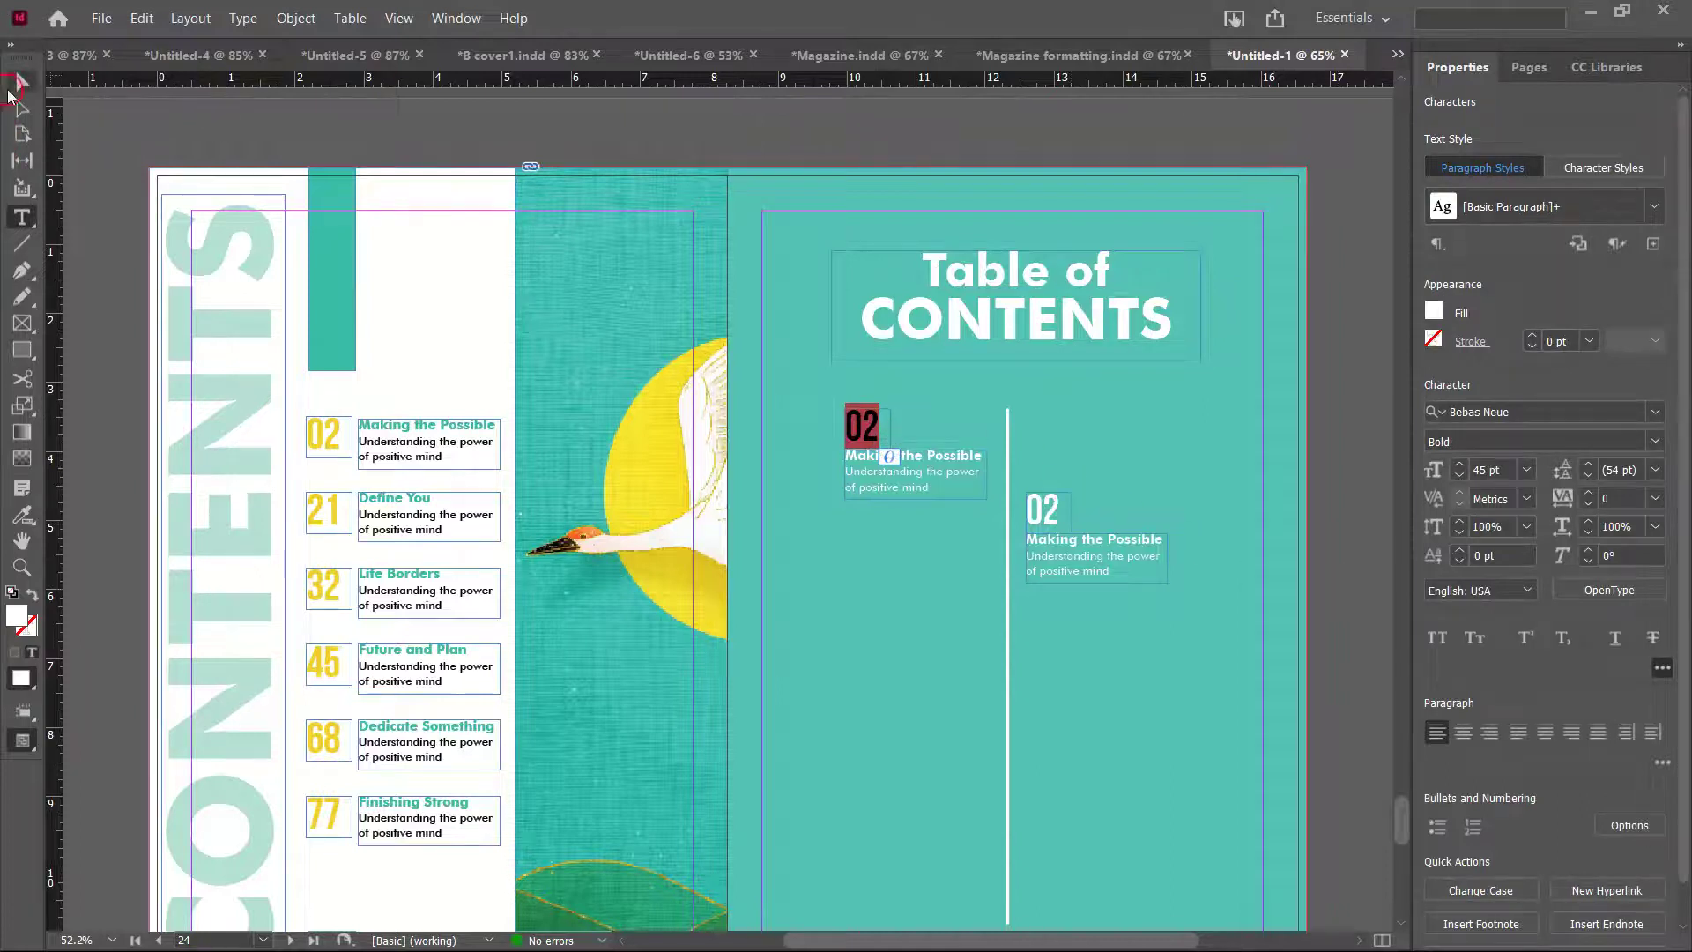
left_click(13, 88)
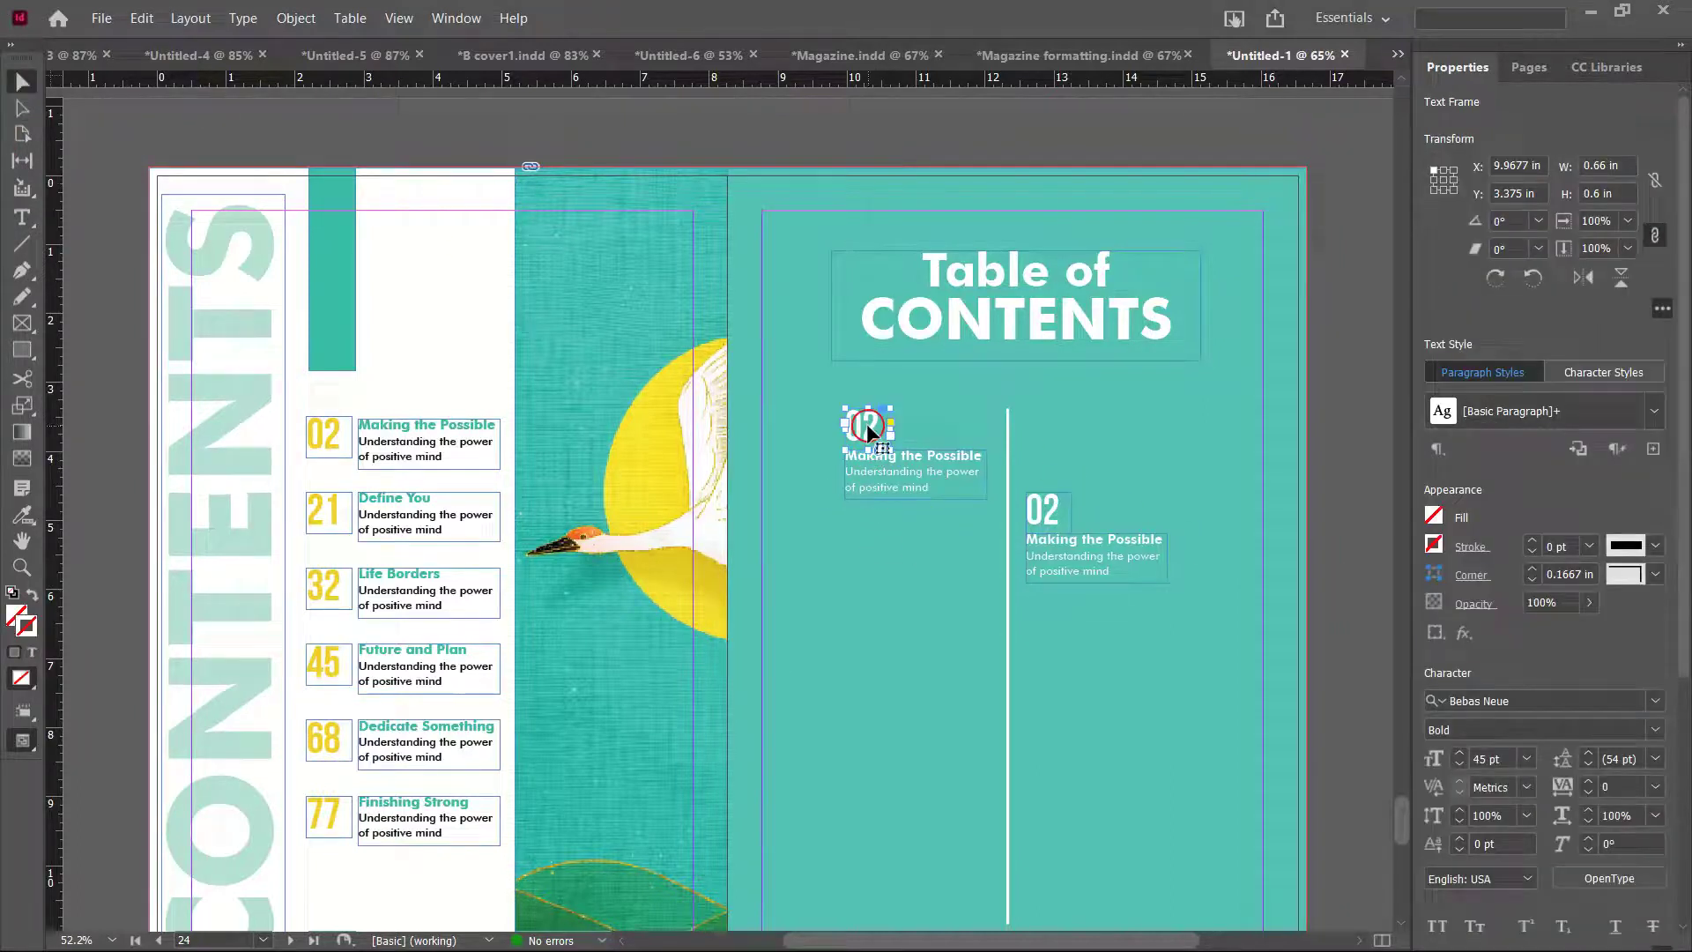
left_click_drag(868, 425, 963, 432)
double_click(963, 432)
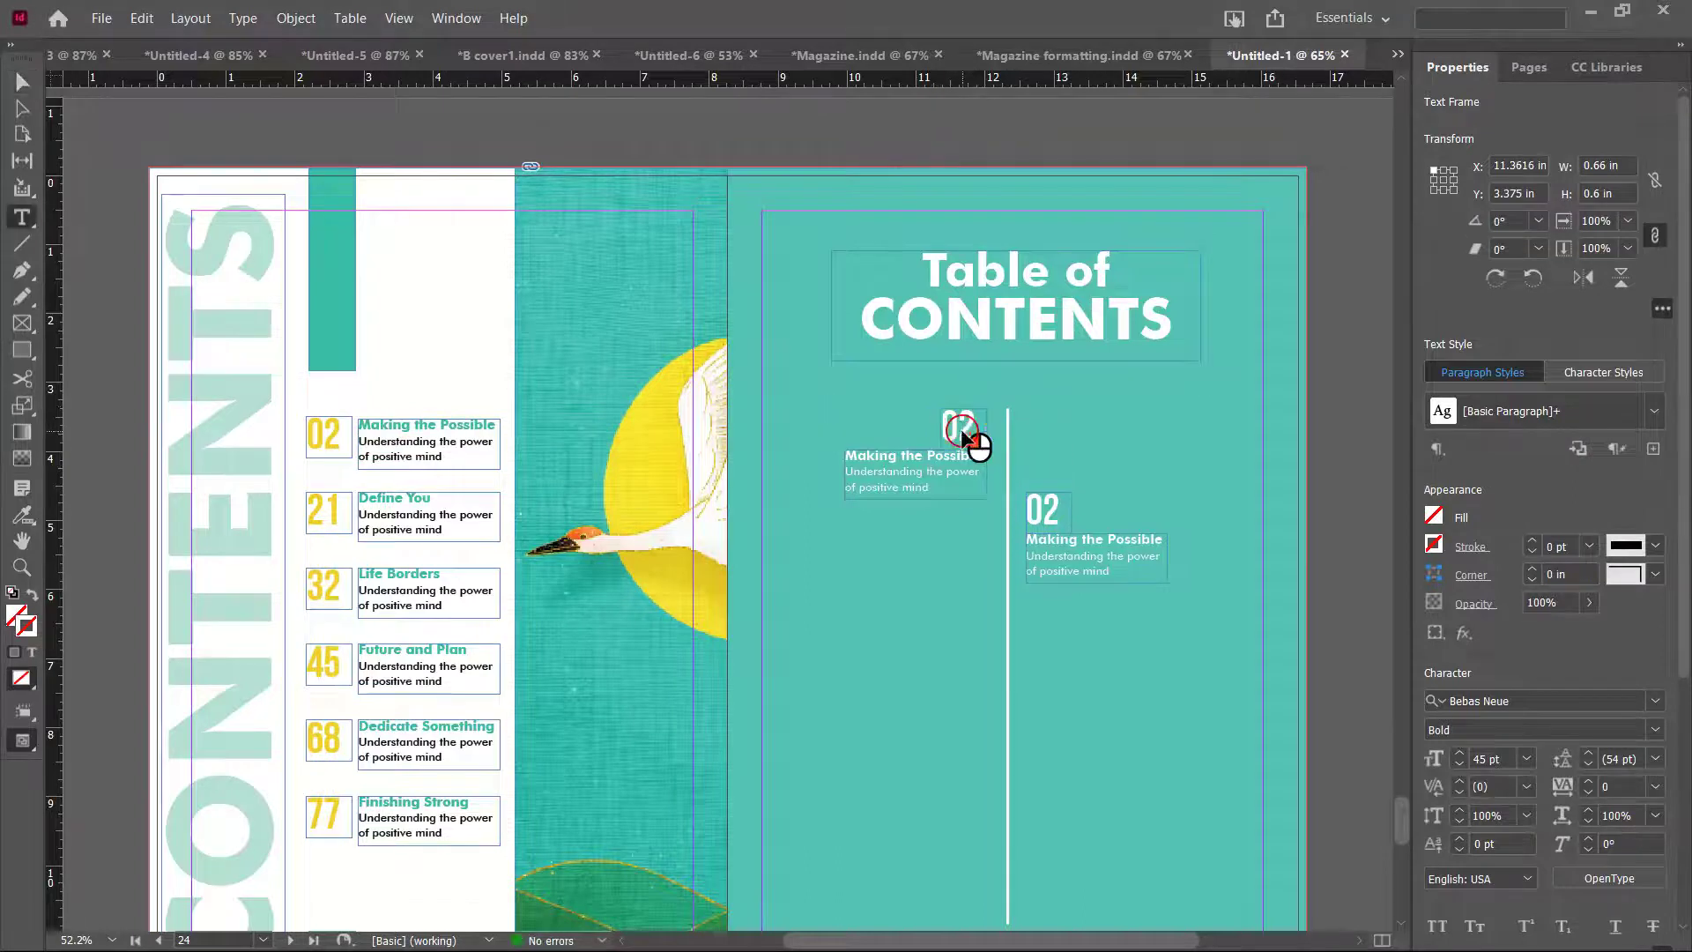
left_click(1490, 730)
left_click(24, 84)
Right-align all text in the left Making the Possible frame and move the frame down slightly to Y 4.0921 in
scroll(982, 517, "up", 1)
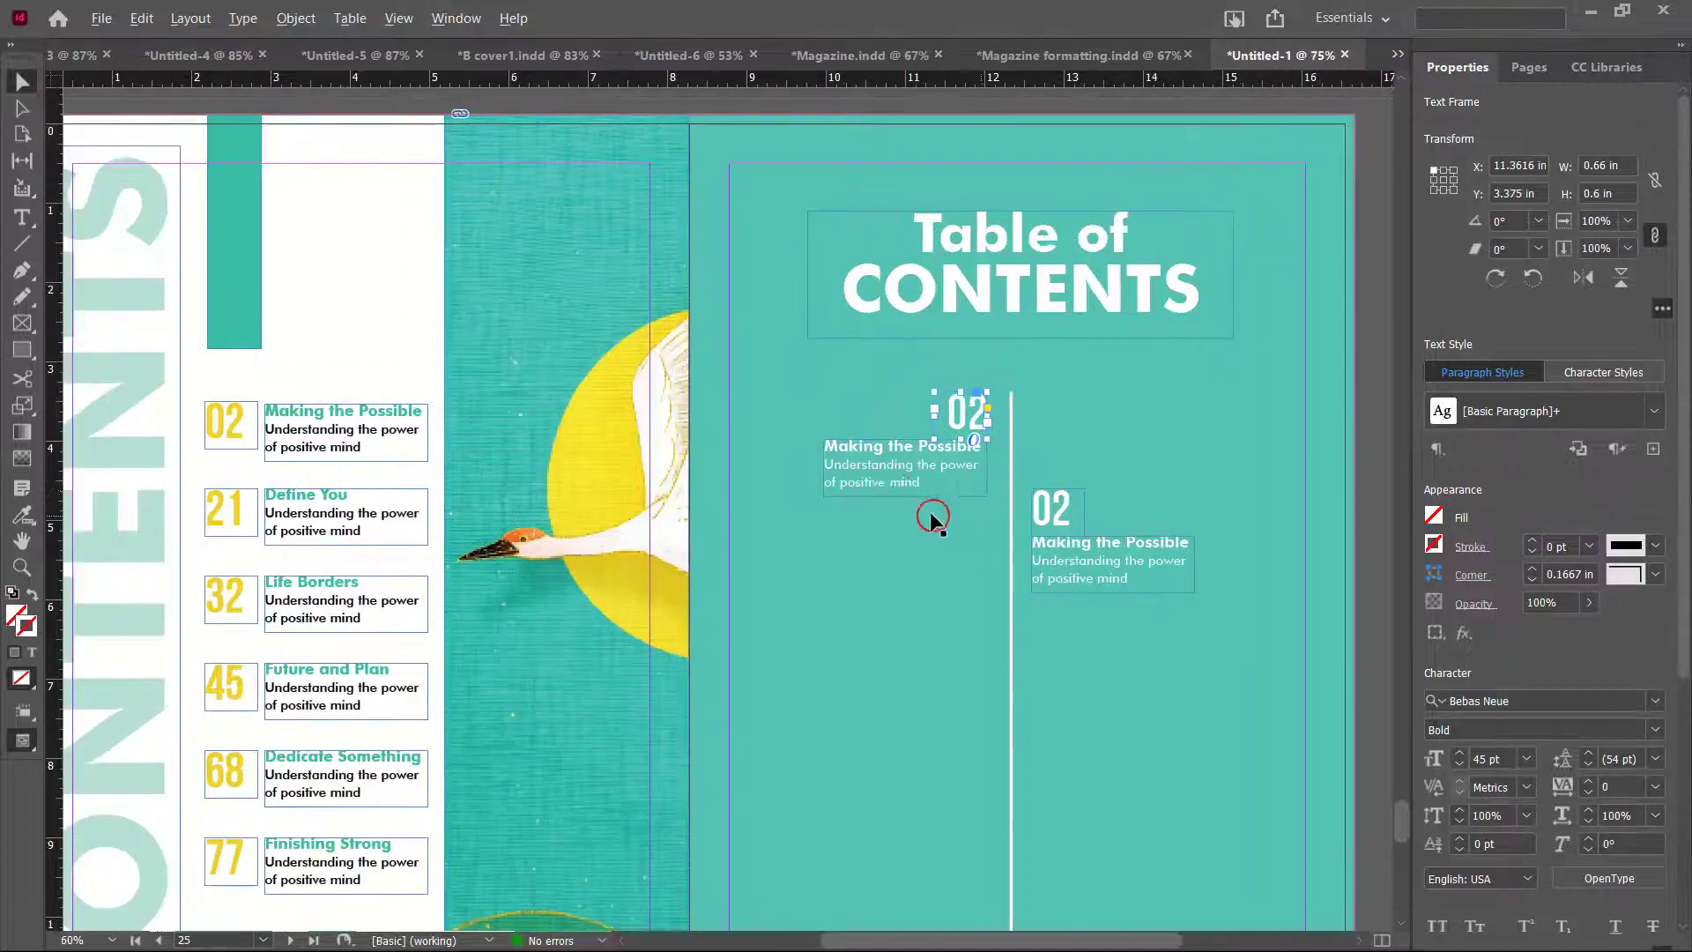
double_click(907, 473)
key("ctrl+a")
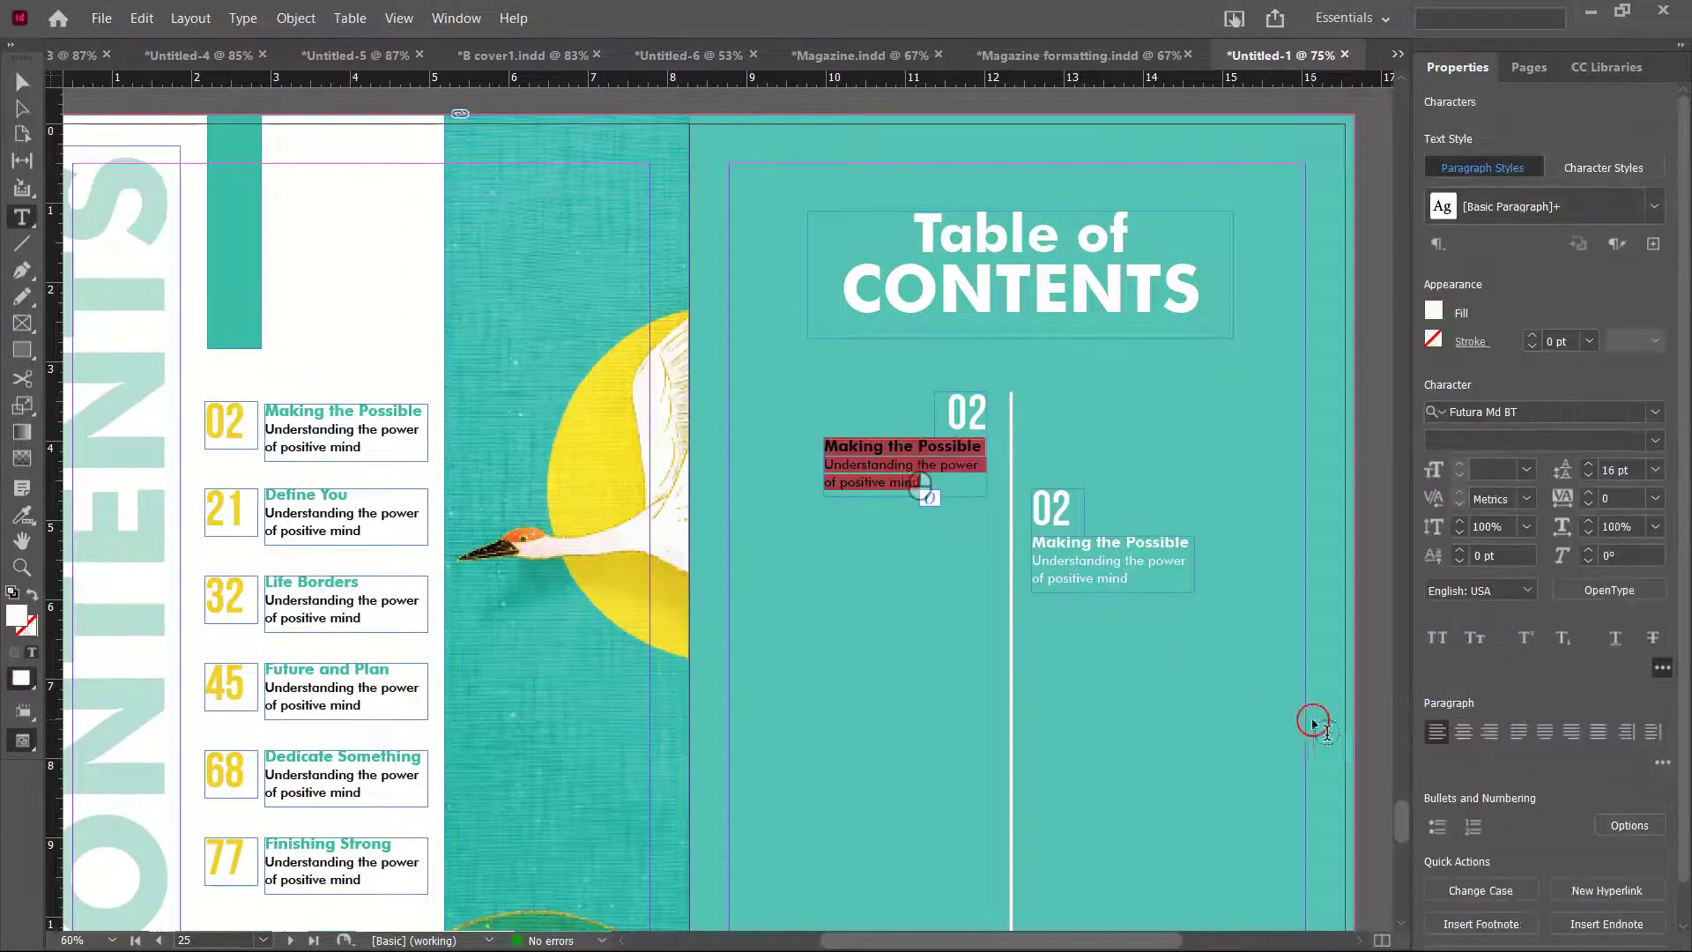
left_click(1488, 734)
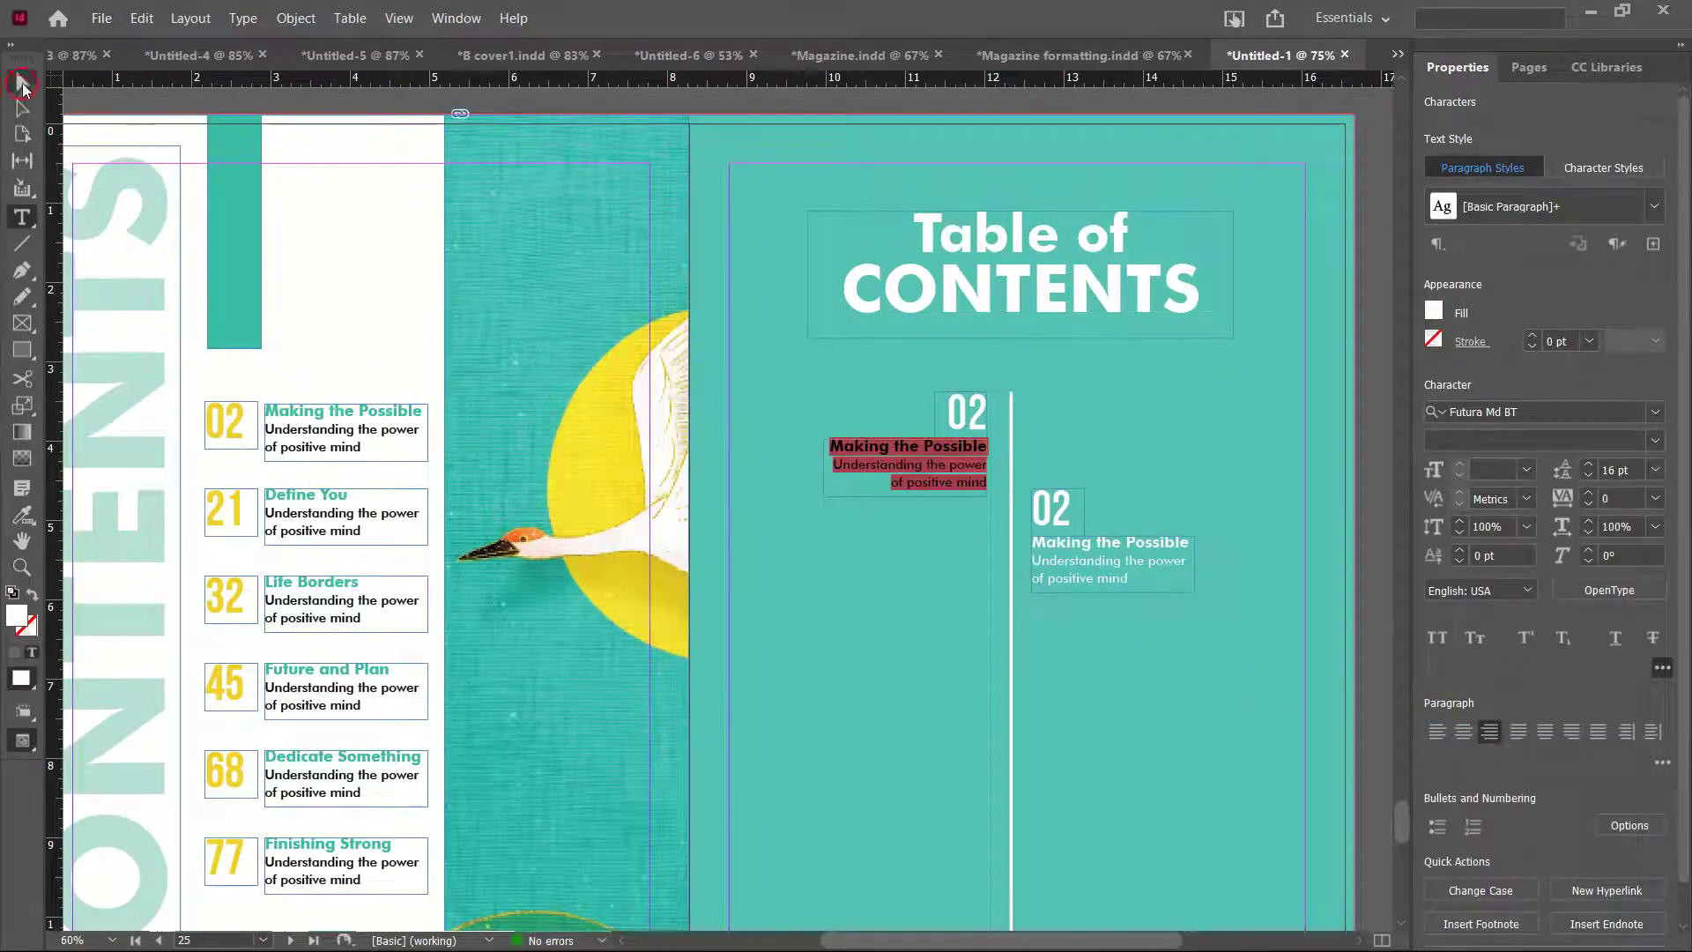
key("Escape")
left_click_drag(929, 479, 929, 492)
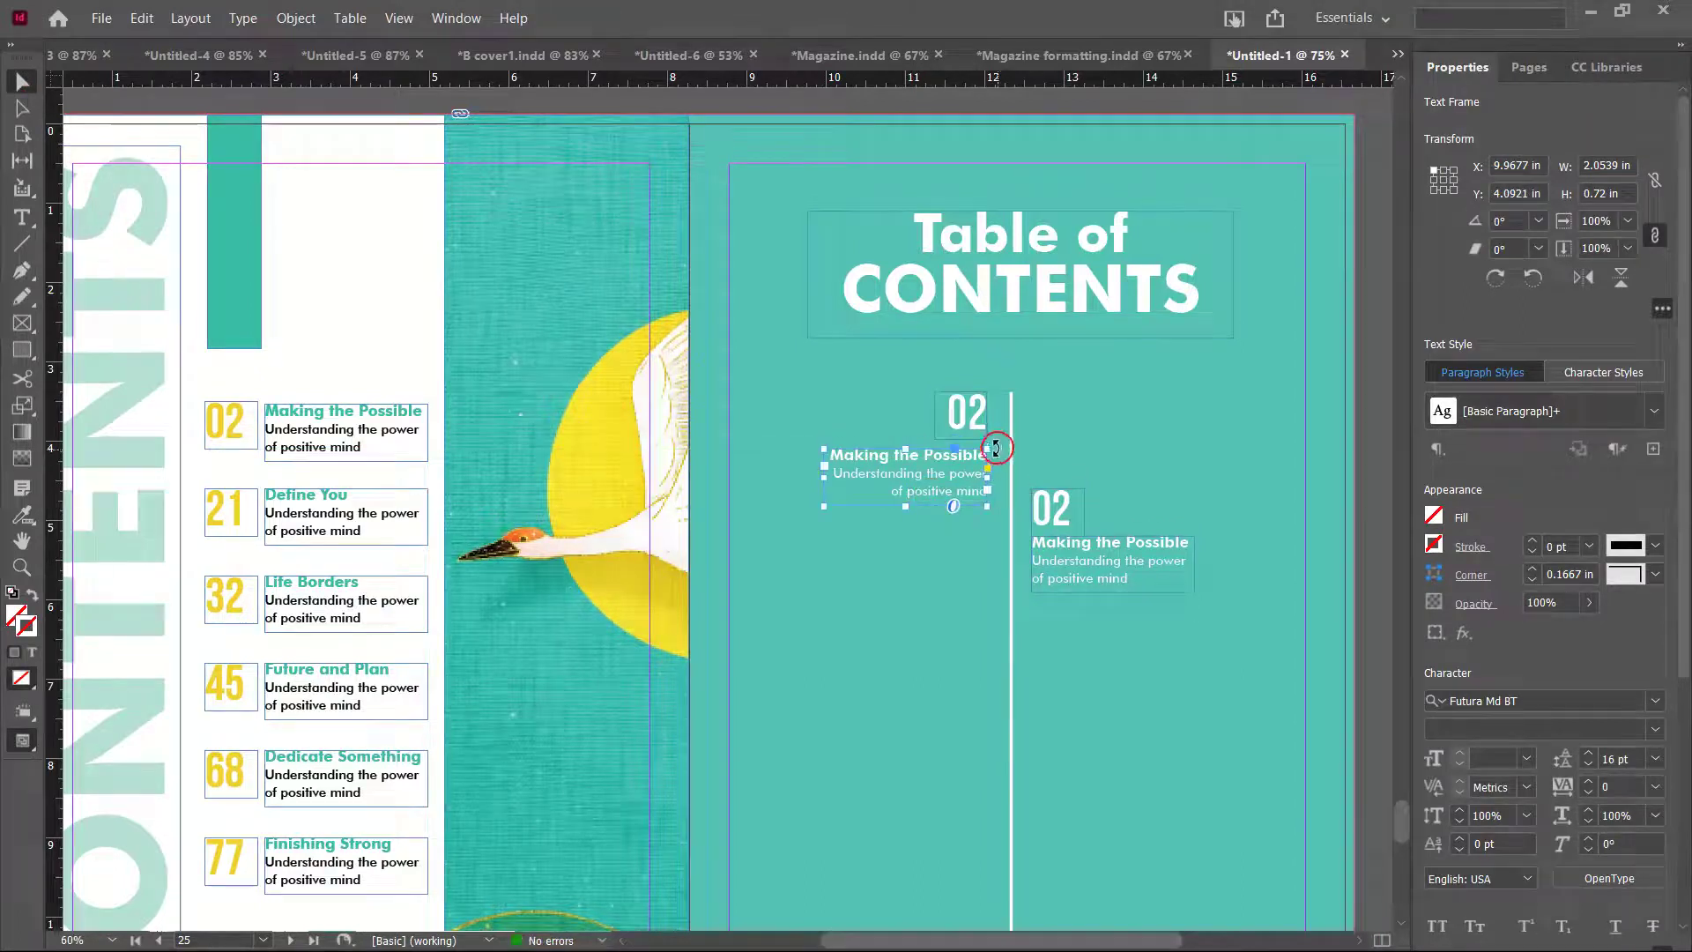
Nudge both white 02 entries outward from the vertical line, placing the right one at X 12.6849 in and raising it to Y 4.3721 in
left_click(962, 422, "shift")
left_click(1060, 495)
left_click(1076, 557, "shift")
key("Right")
key("Right")
key("Right")
key("Right")
key("Right")
key("Right")
key("Right")
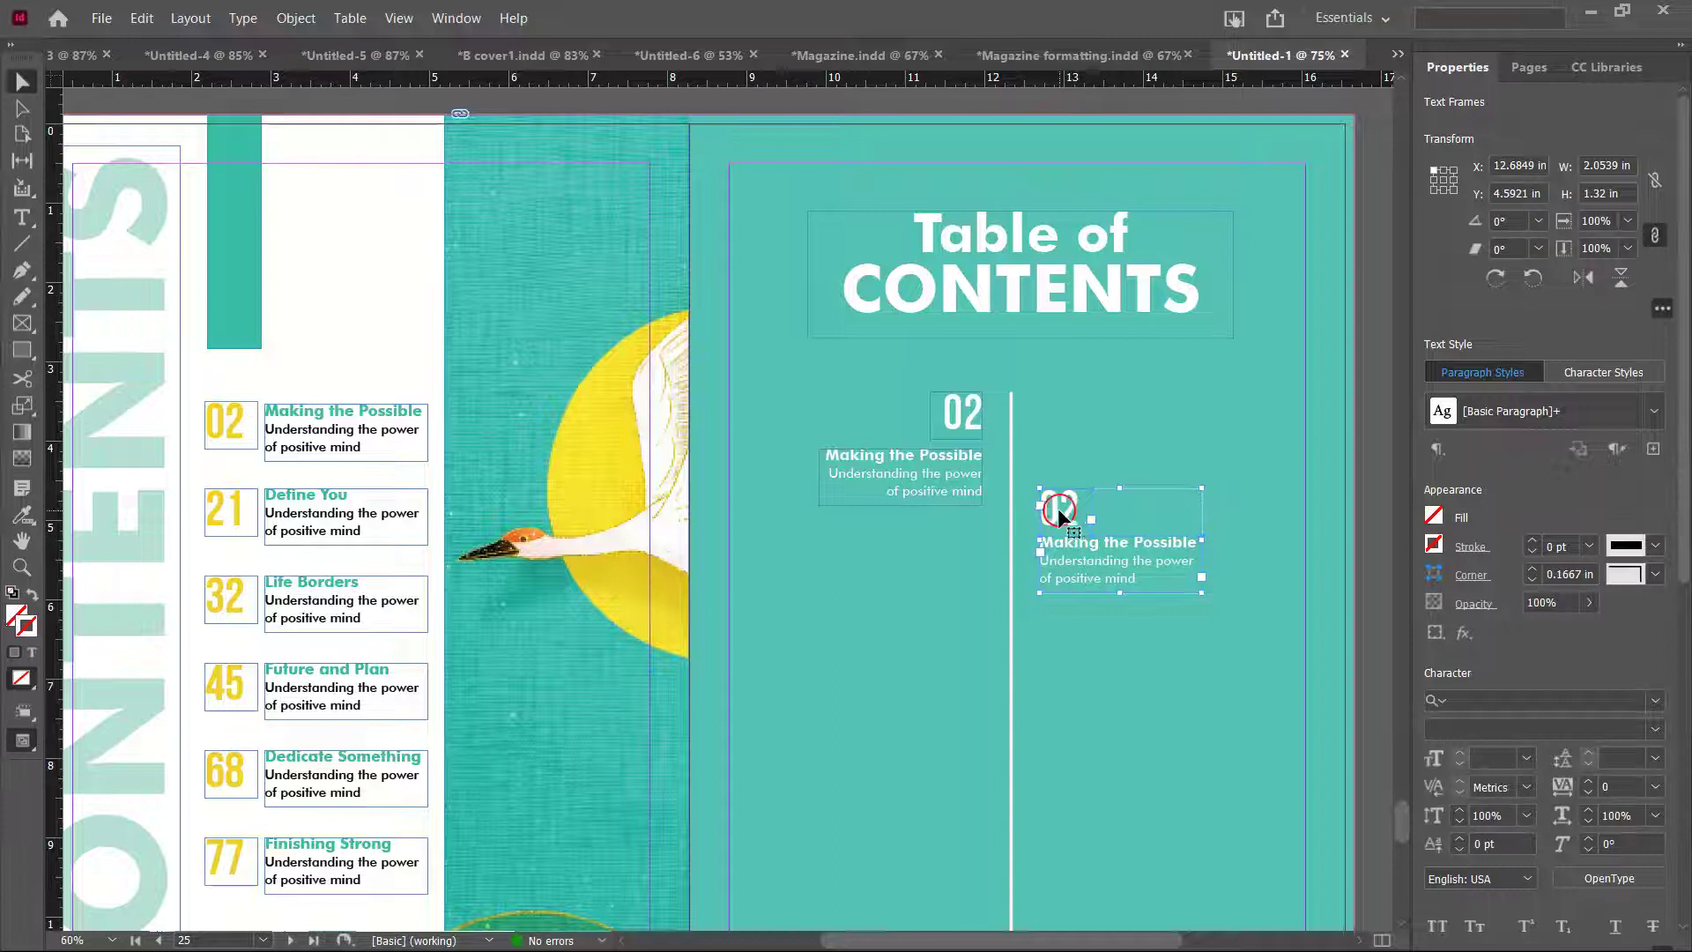
left_click_drag(1068, 520, 1070, 501)
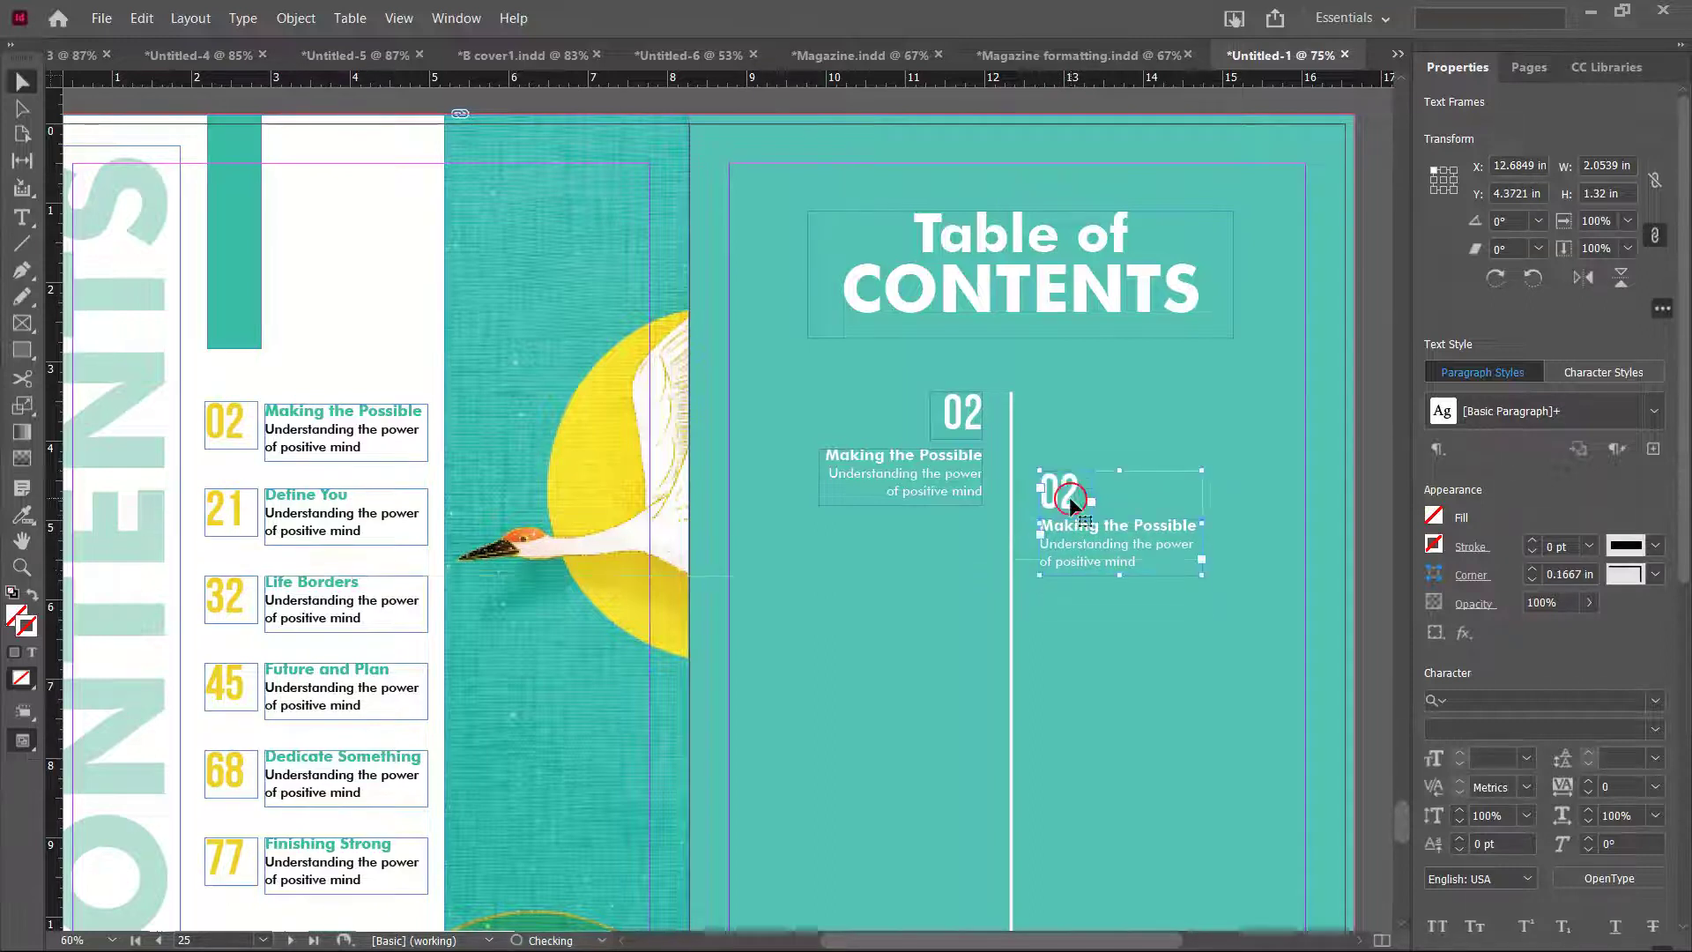
Duplicate the left and right 02 entries straight down as a second staggered pair, with the right copy at Y 6.7921 in
scroll(1031, 502, "down", 1)
scroll(1102, 494, "down", 2)
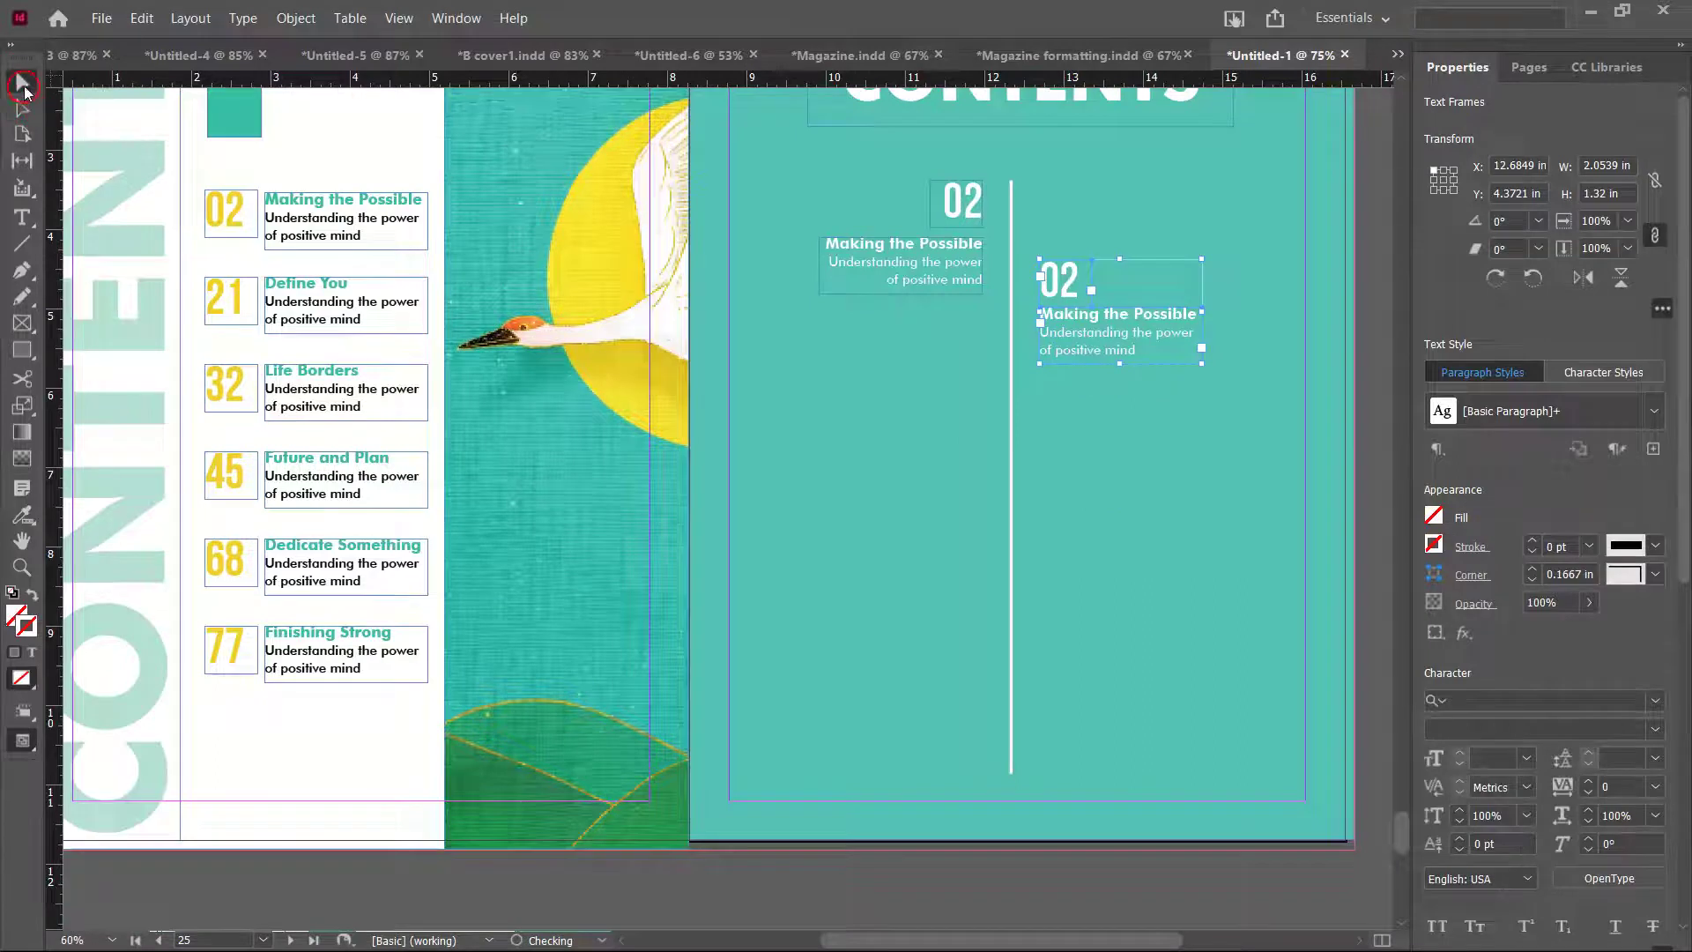
left_click(974, 207)
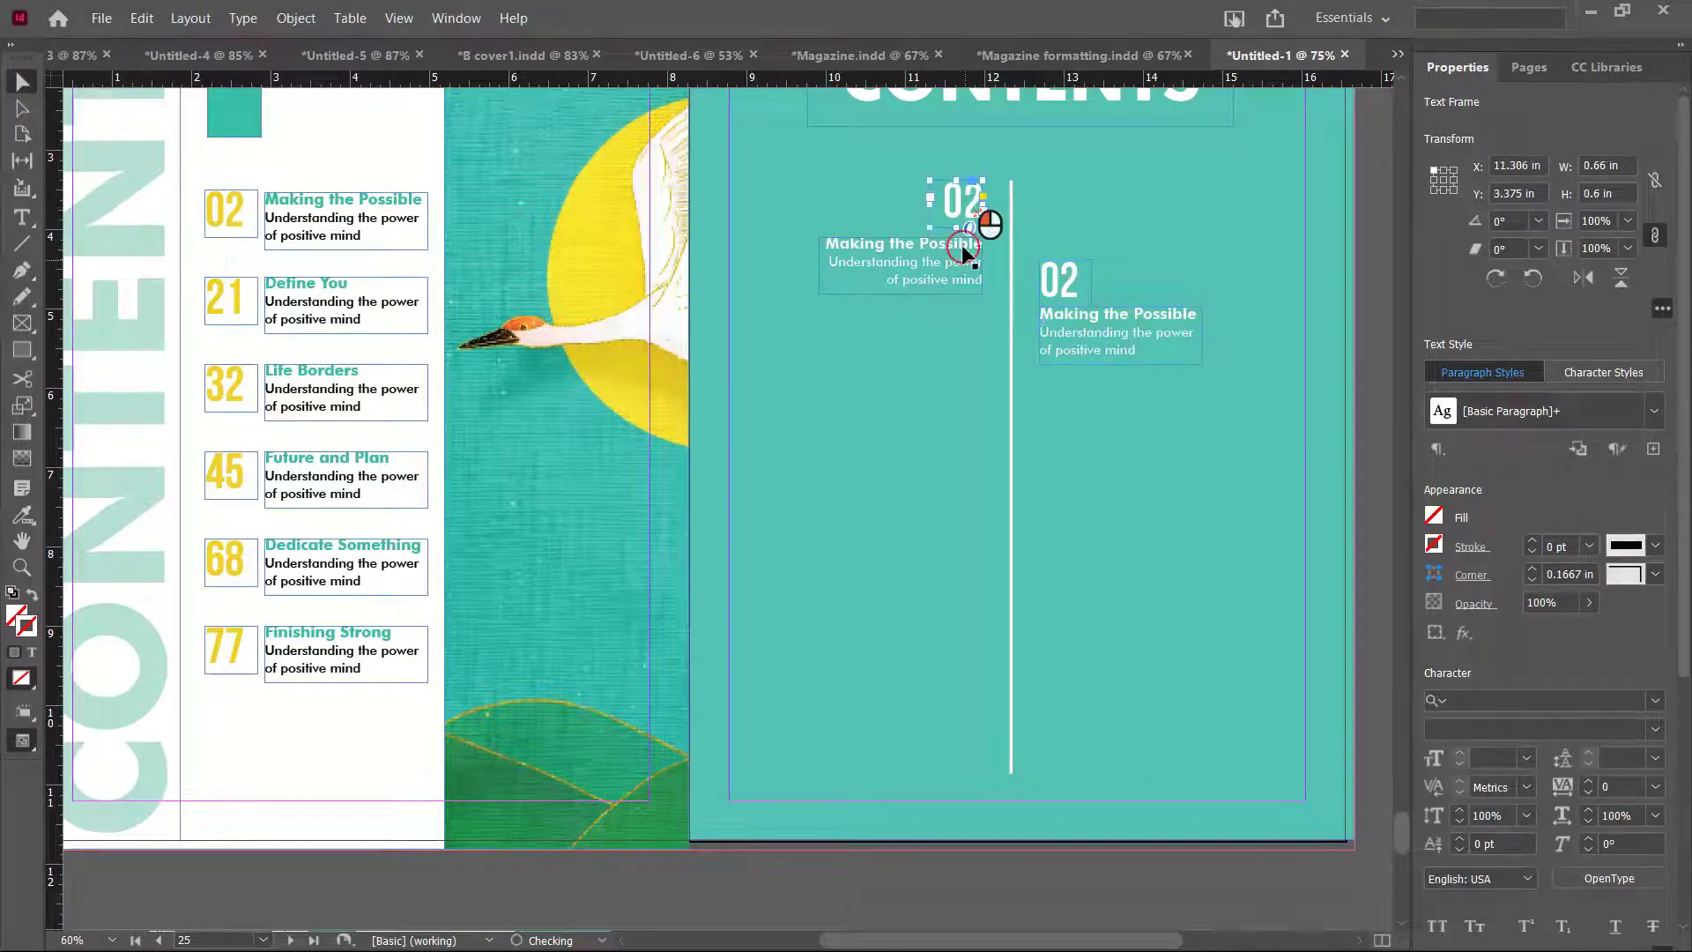
left_click_drag(969, 256, 963, 423)
left_click(1065, 304)
left_click_drag(1077, 326, 1070, 512)
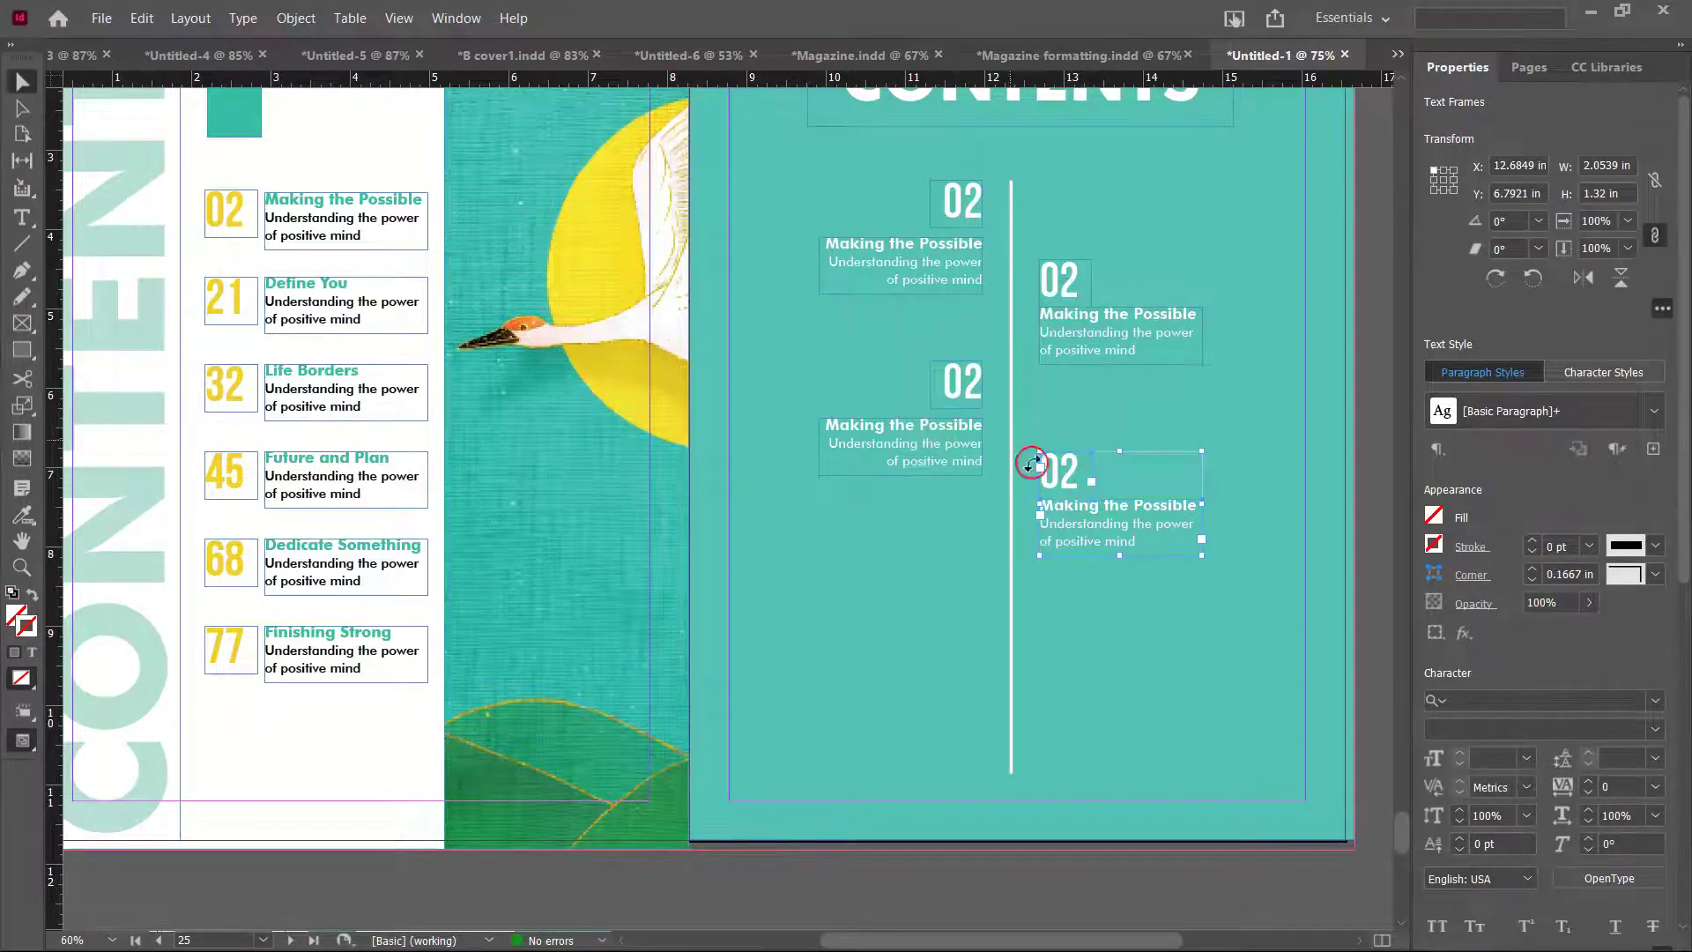
Duplicate the second pair of entries downward as a third pair, at Y 7.7735 in on the left and Y 8.8506 in on the right
left_click(962, 392)
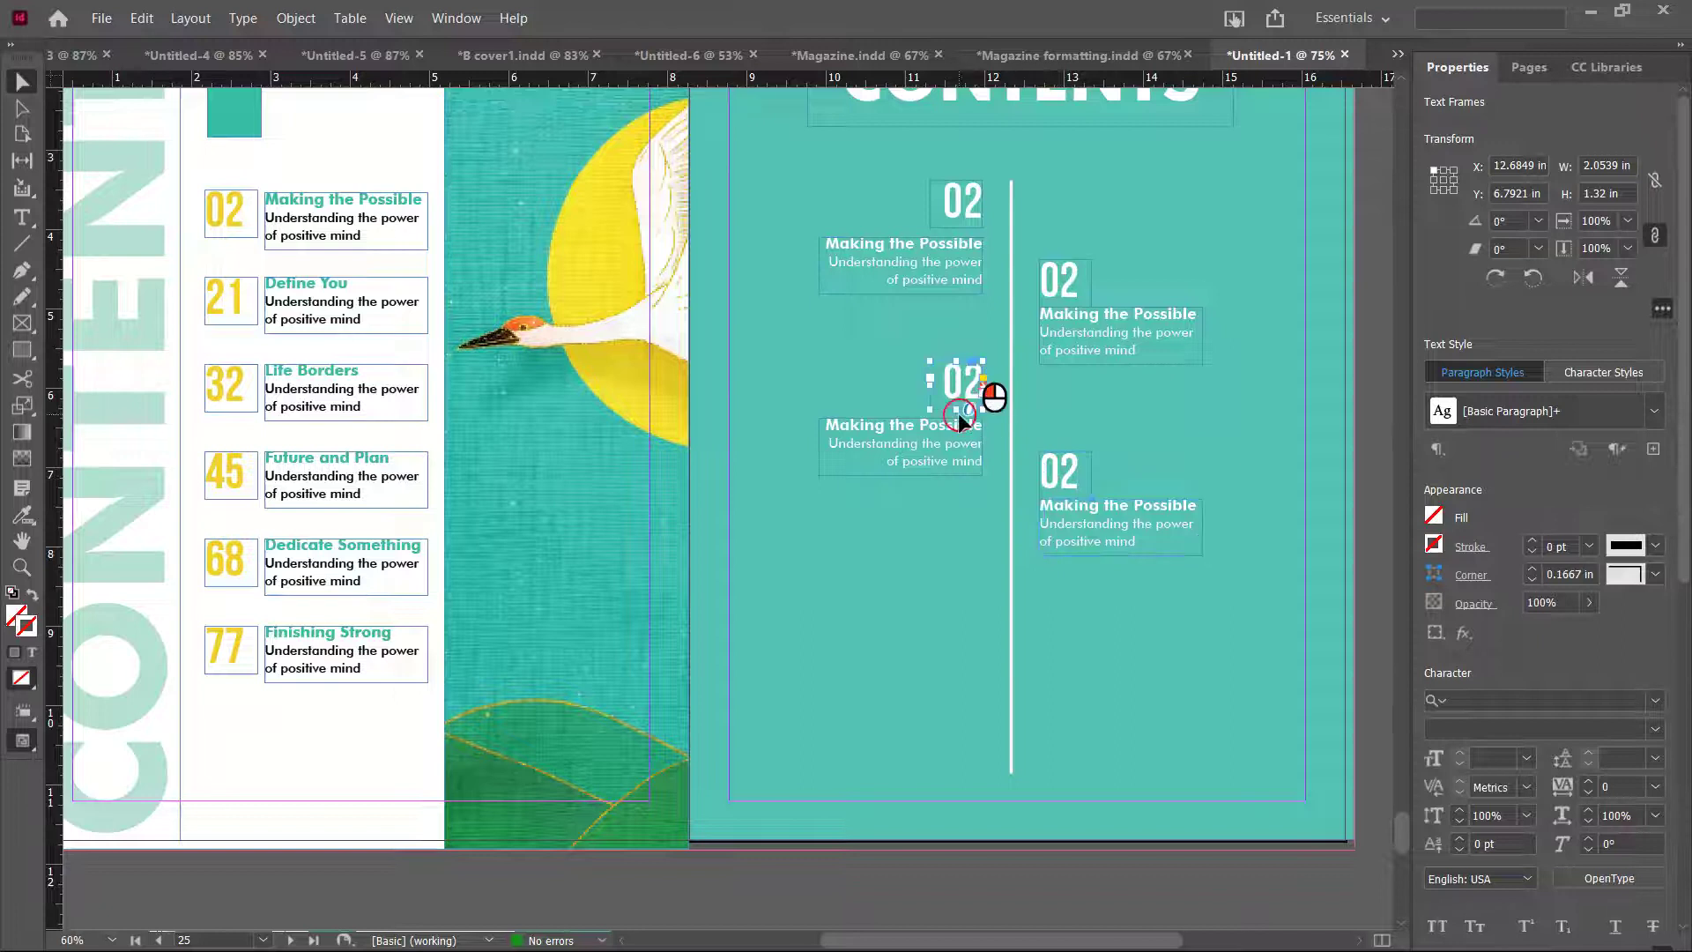
left_click(958, 429, "shift")
left_click_drag(967, 439, 957, 597)
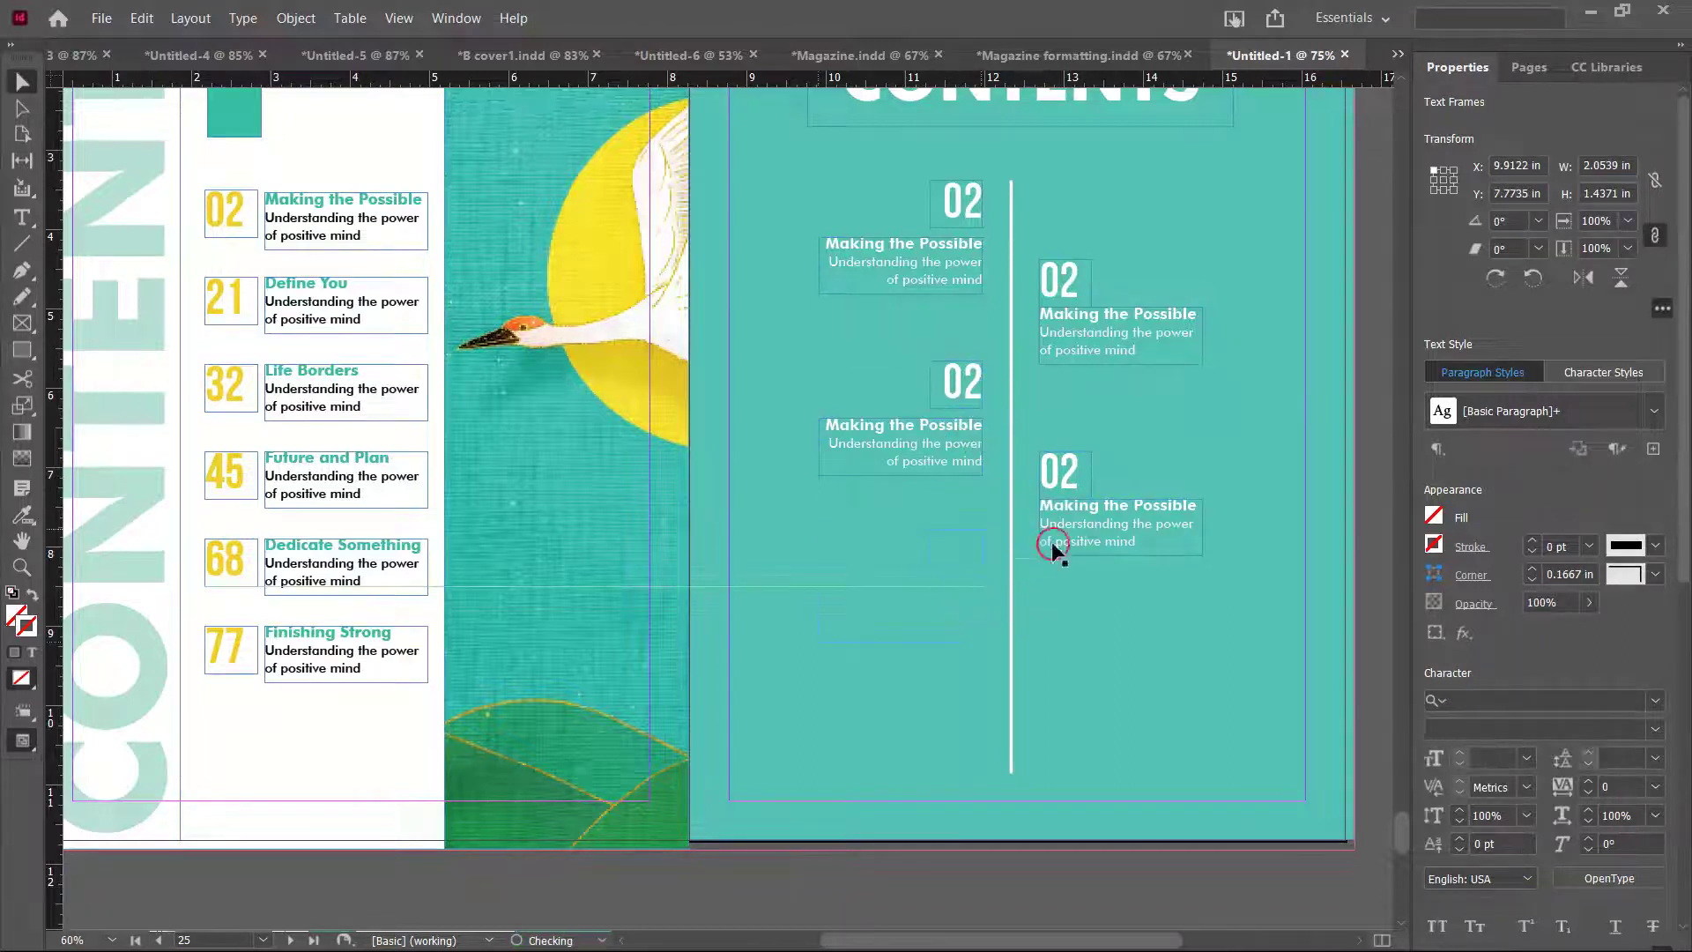
left_click(1079, 471)
left_click(1124, 512, "shift")
left_click_drag(1069, 472, 1080, 646)
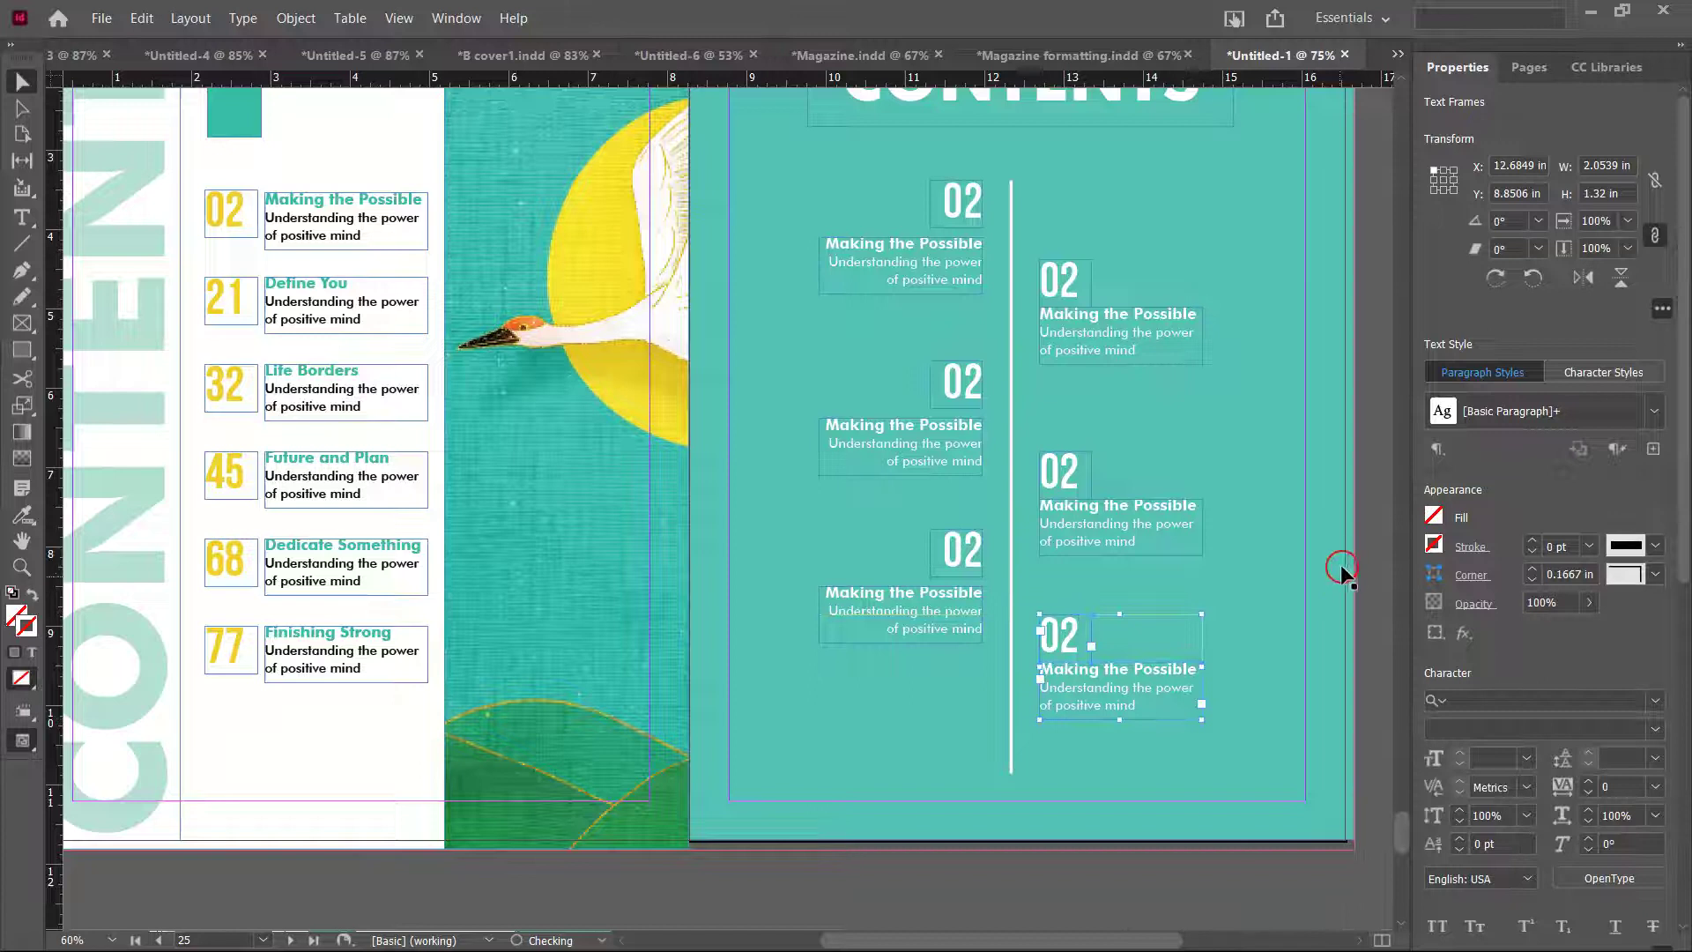
Preview the whole spread and recolor the Table of Contents page background with the second teal of the crane image's color theme
left_click(1375, 568)
key("ctrl+alt+0")
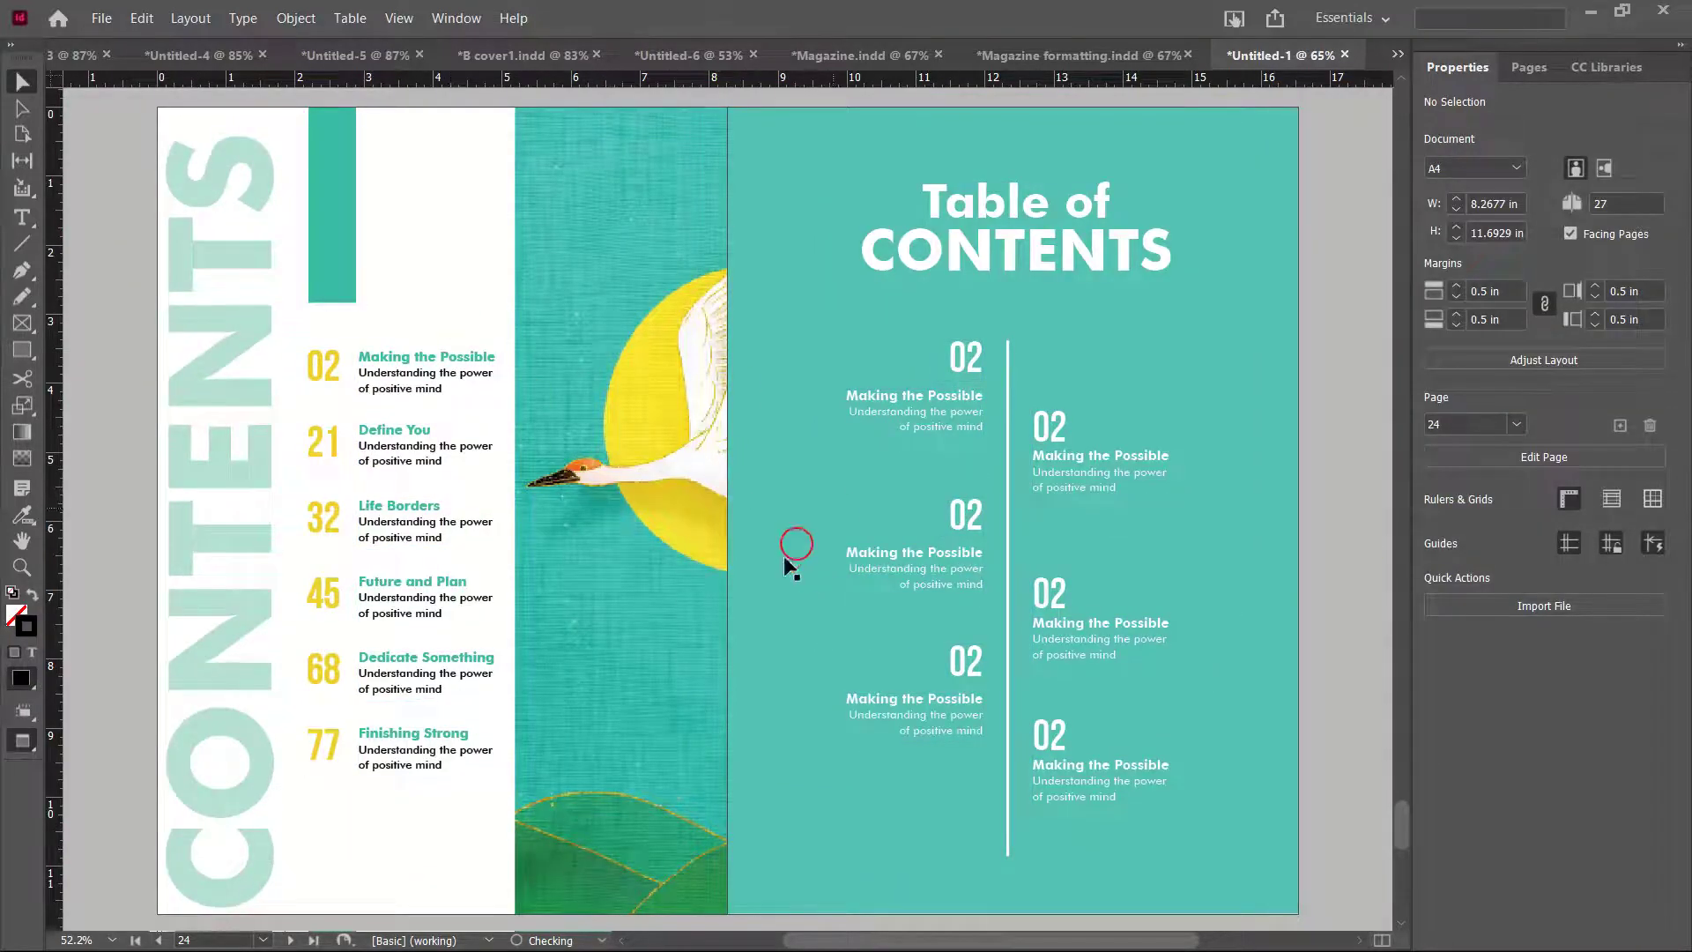
left_click(19, 520)
left_click(659, 218)
left_click(1210, 168)
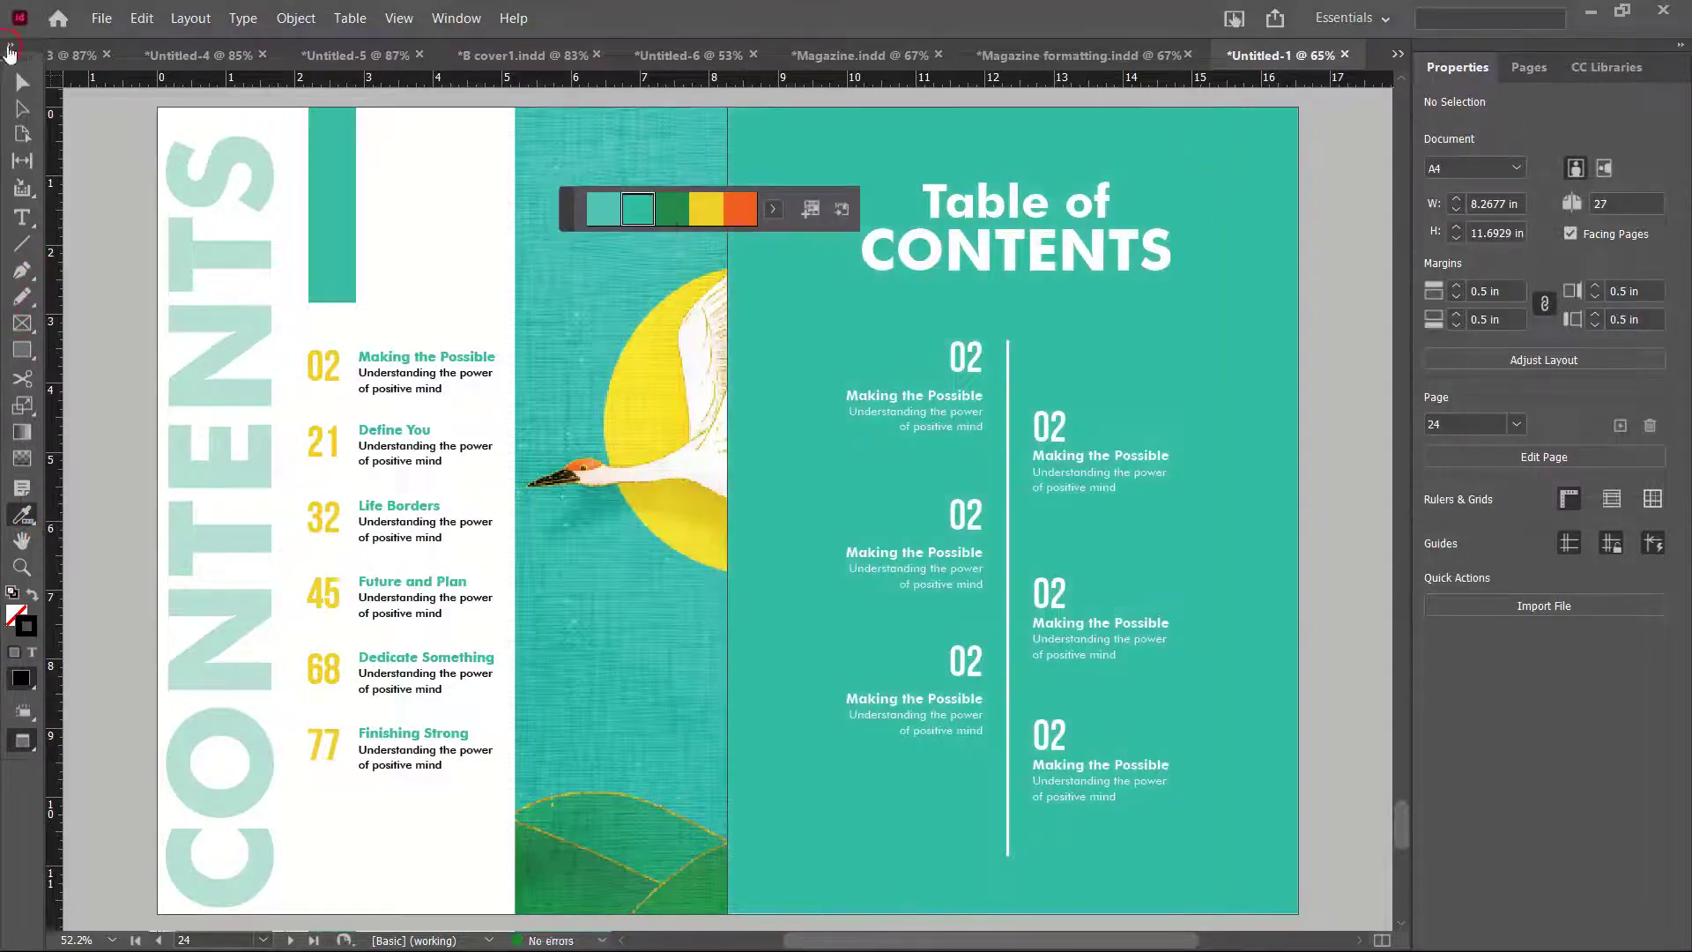
left_click(29, 80)
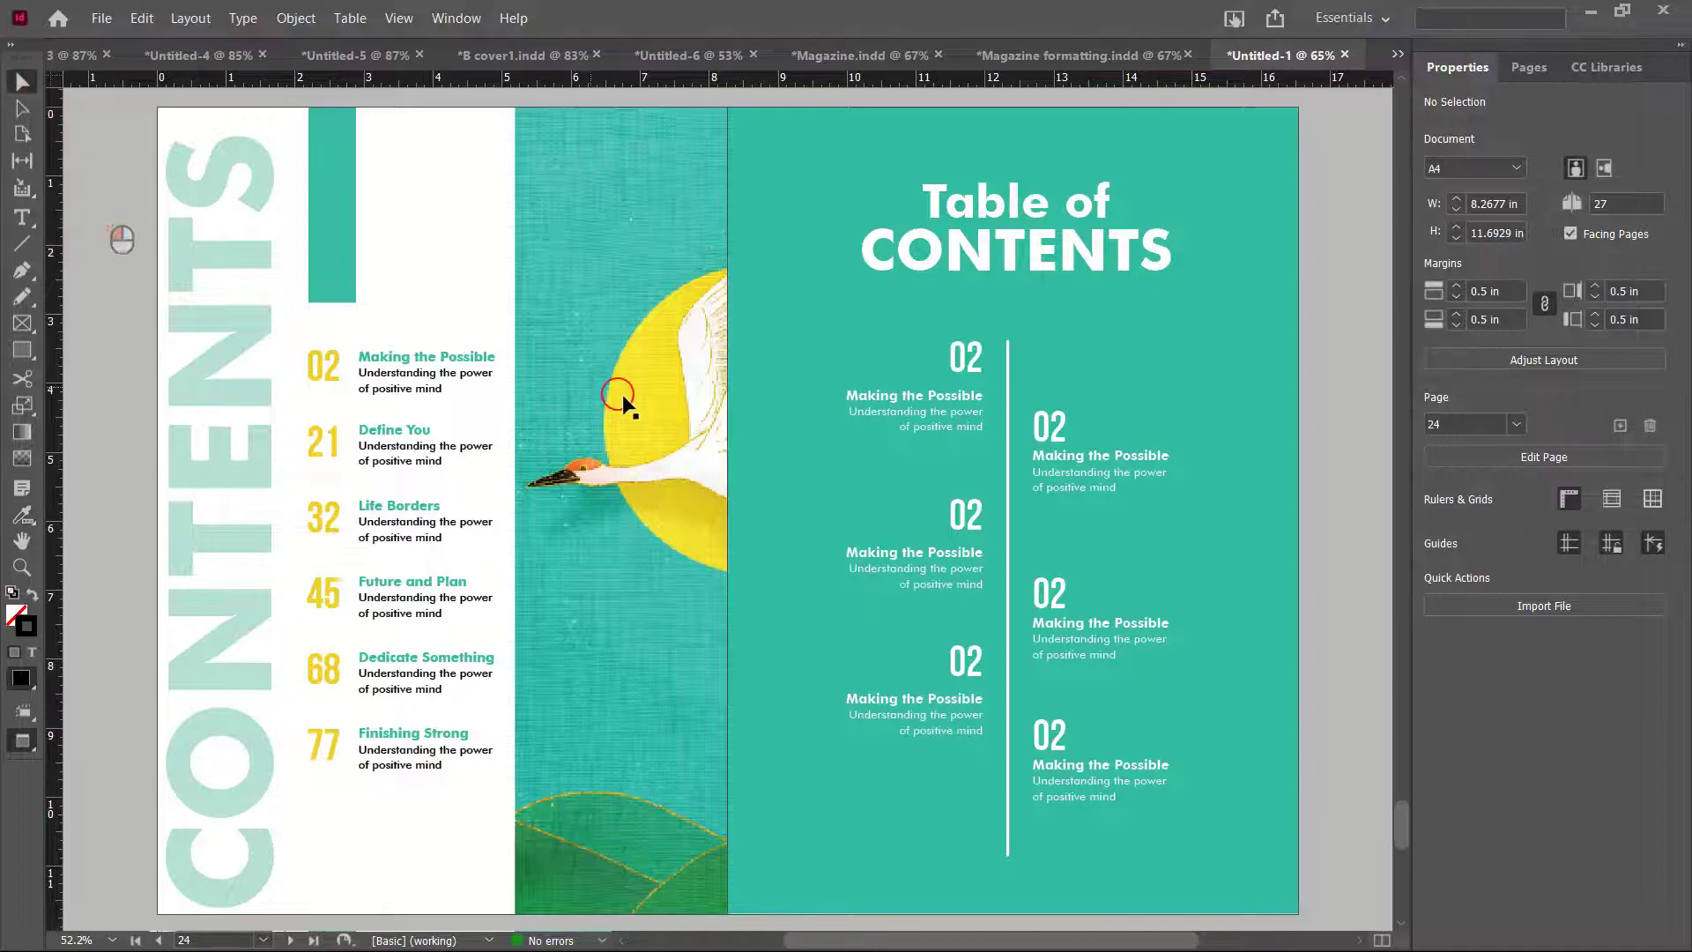
Change the white page numbers of the second and third entries along the vertical line to 21 and 32
double_click(1062, 426)
double_click(1055, 430)
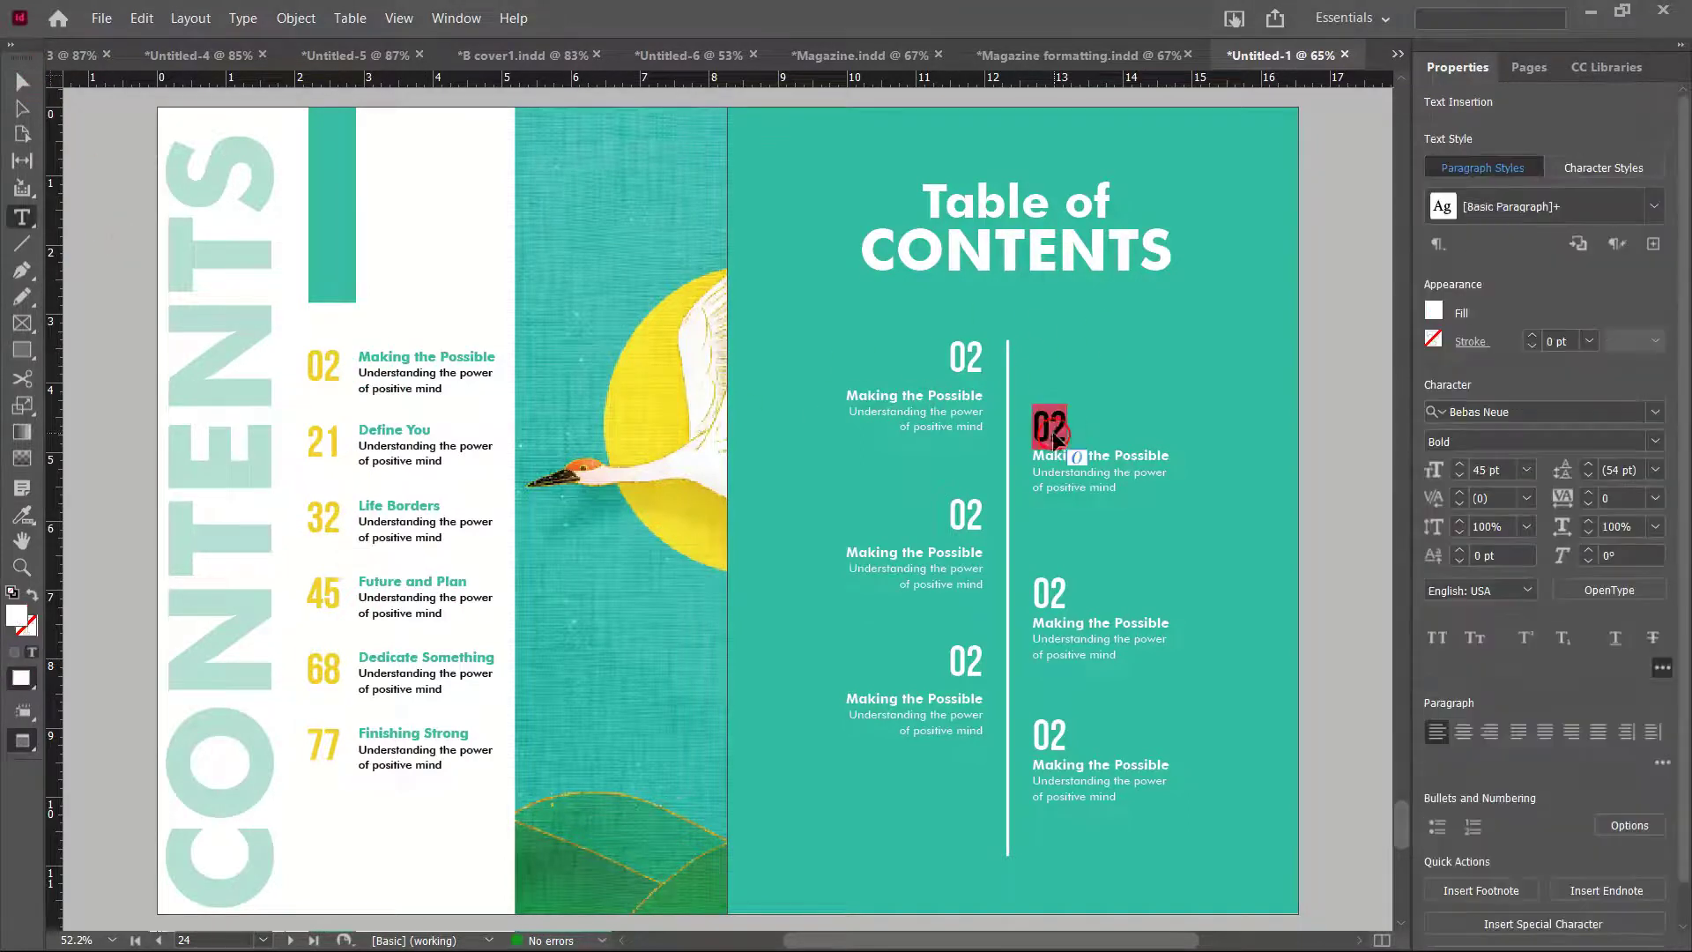
type("21")
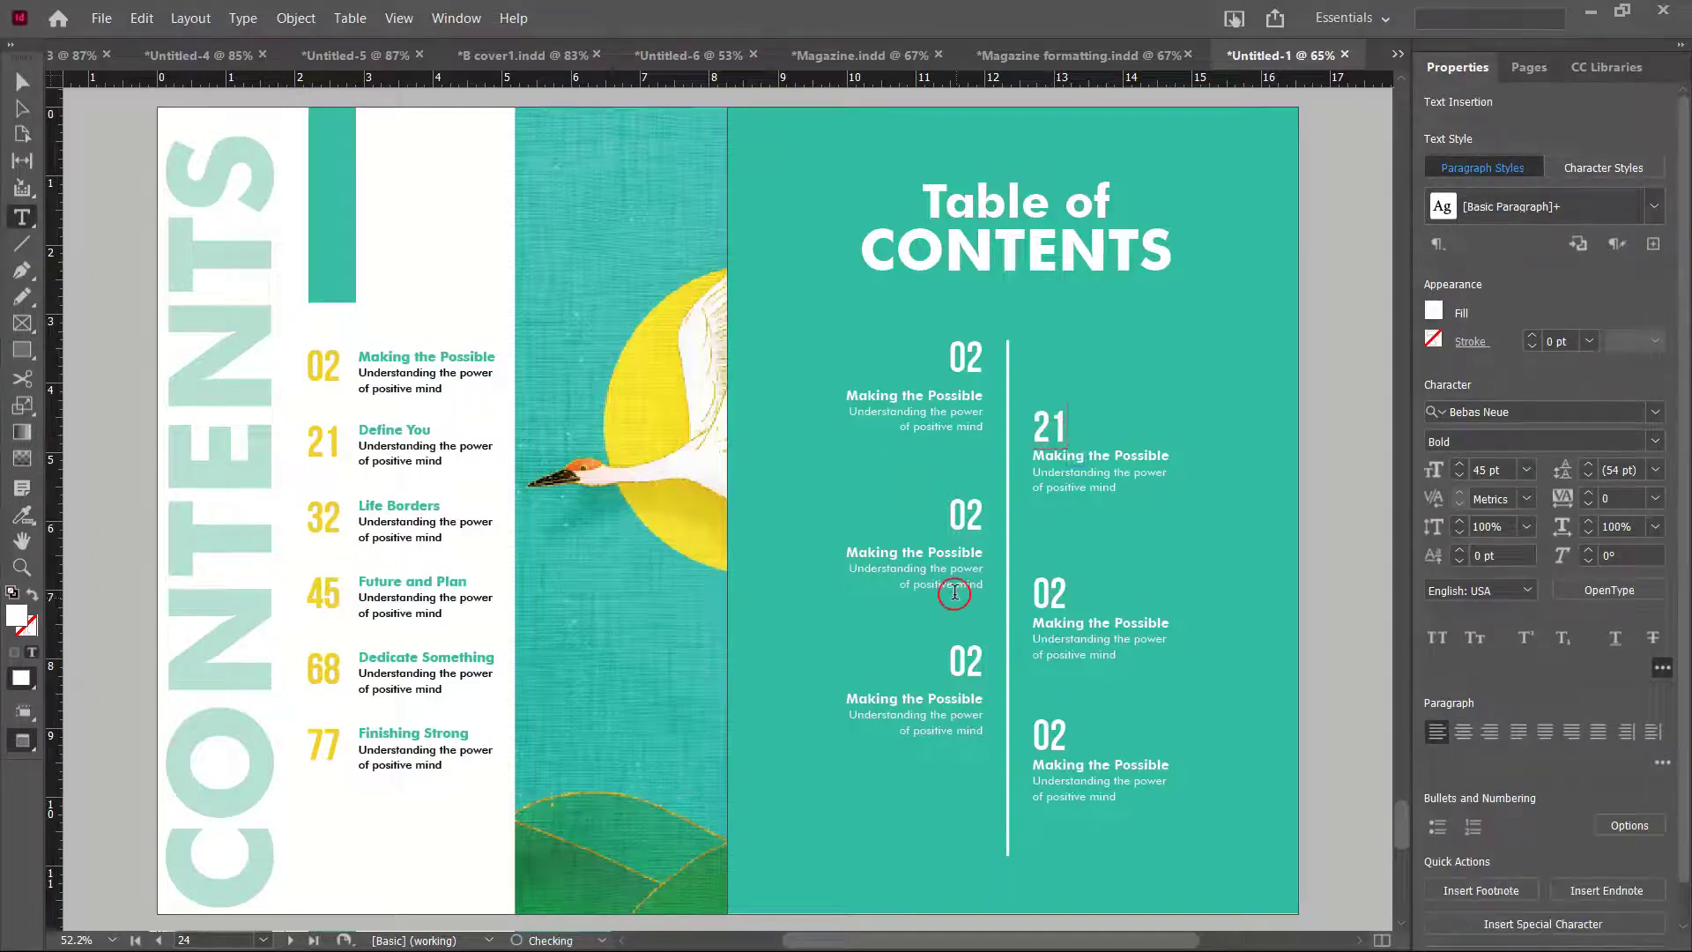
left_click(961, 520)
double_click(955, 521)
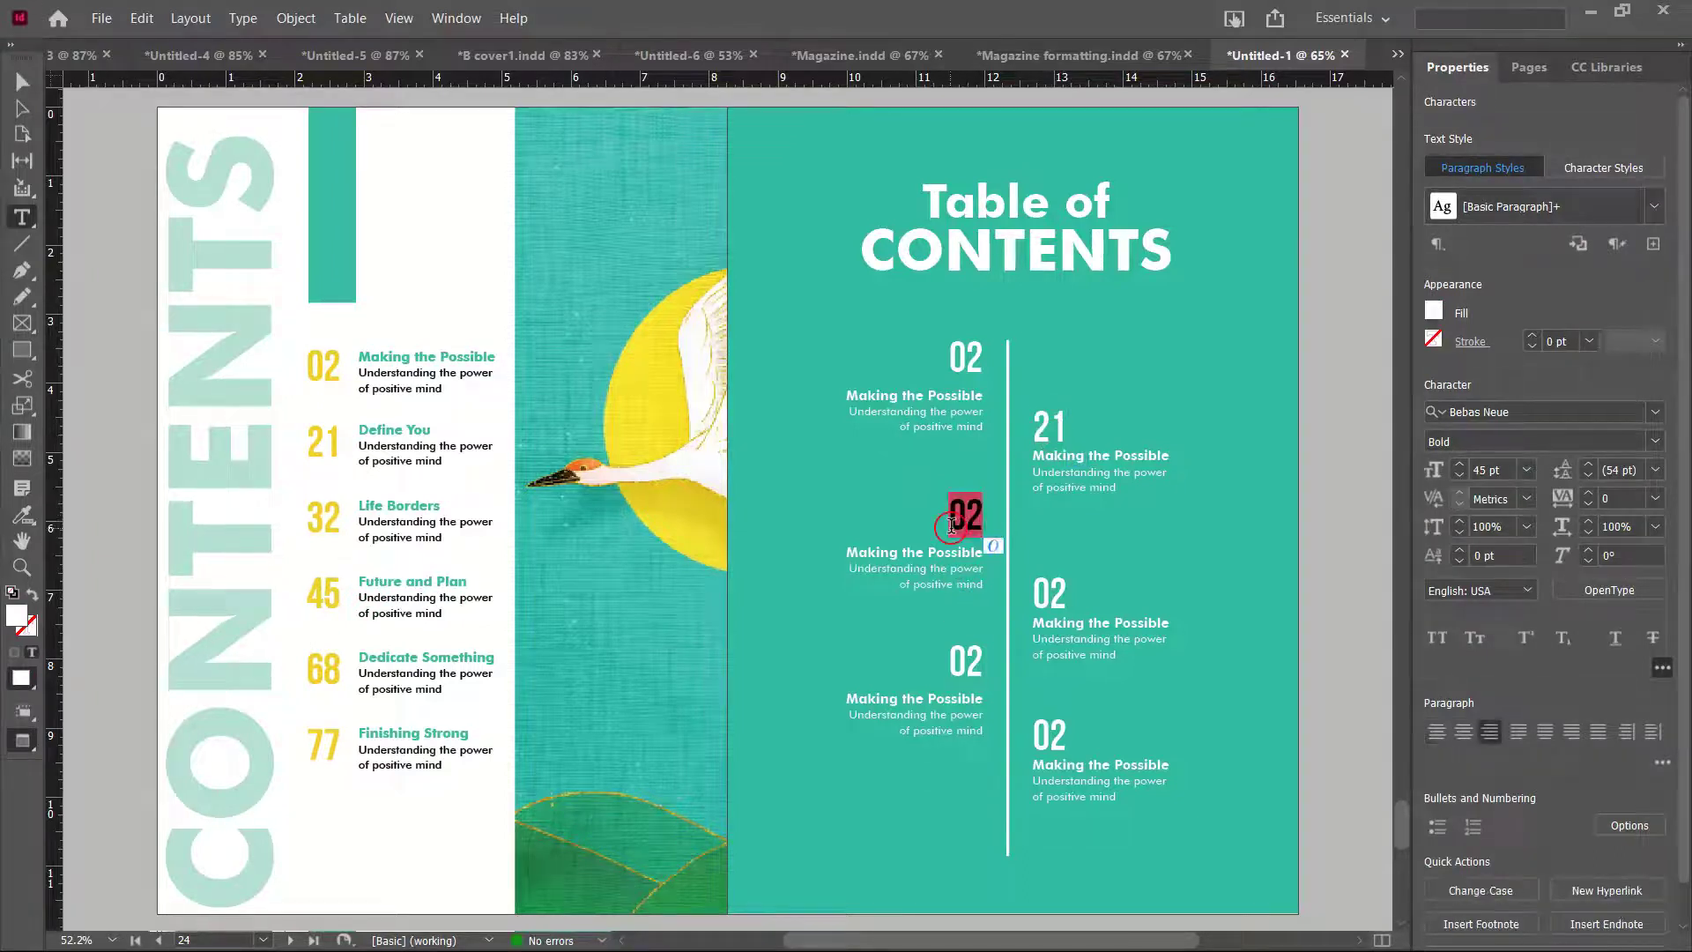
type("32")
Change the white page numbers of the last three entries along the vertical line to 45, 68 and 77
left_click(1047, 597)
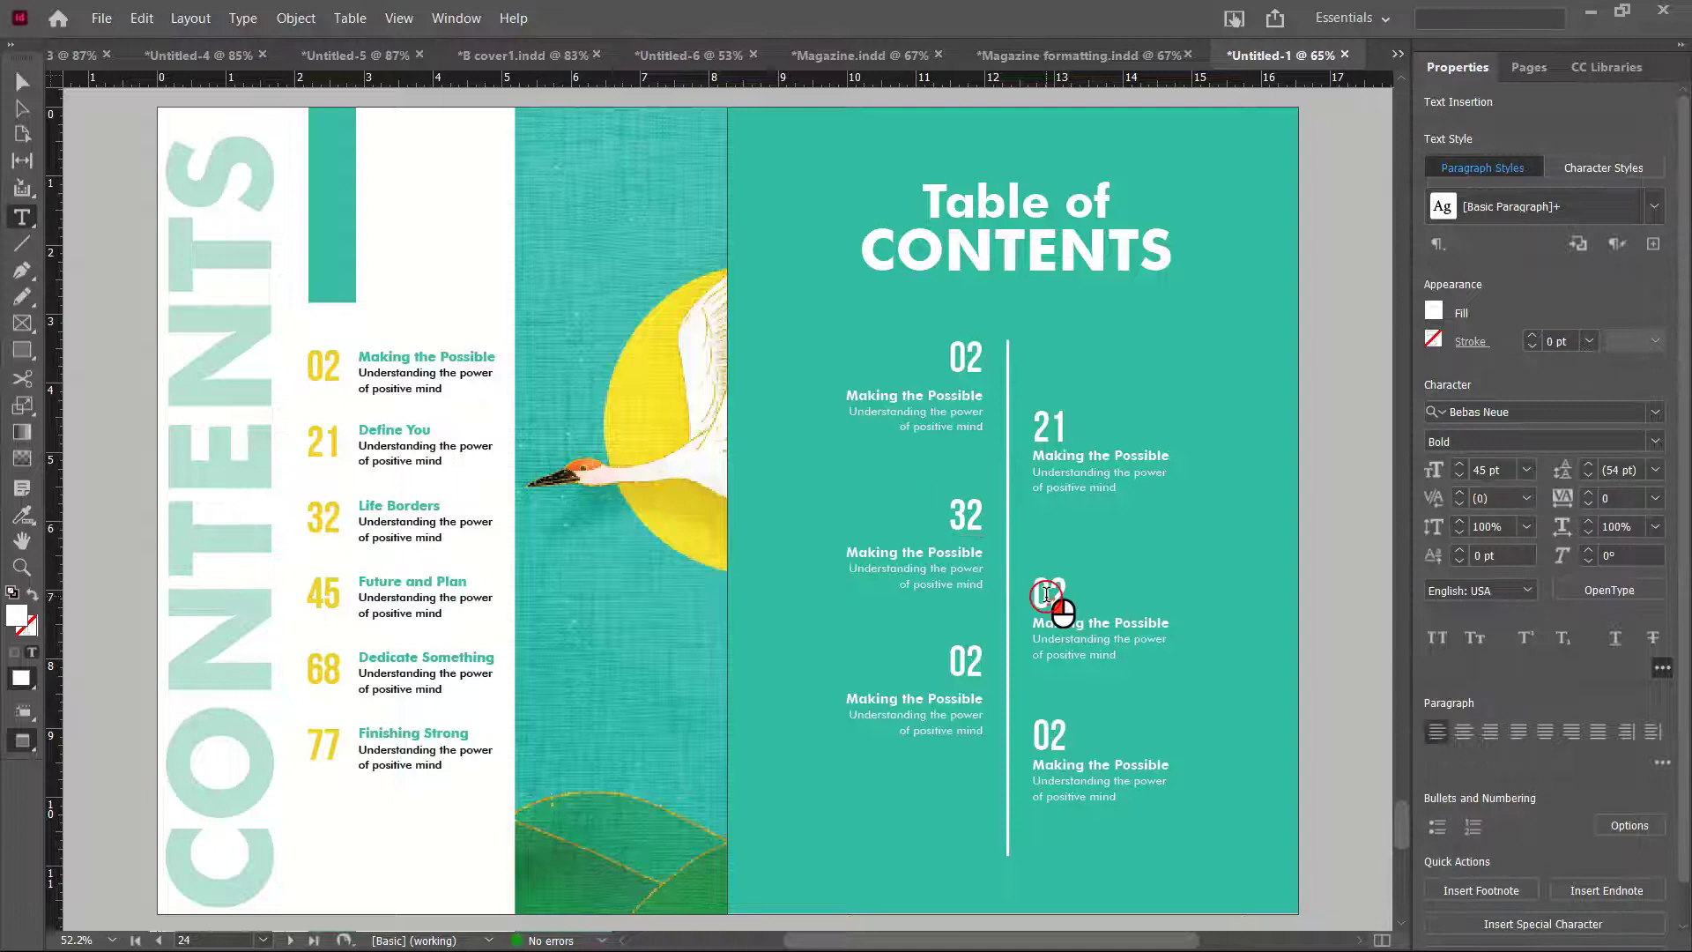
double_click(1049, 599)
type("45")
left_click(971, 666)
double_click(970, 661)
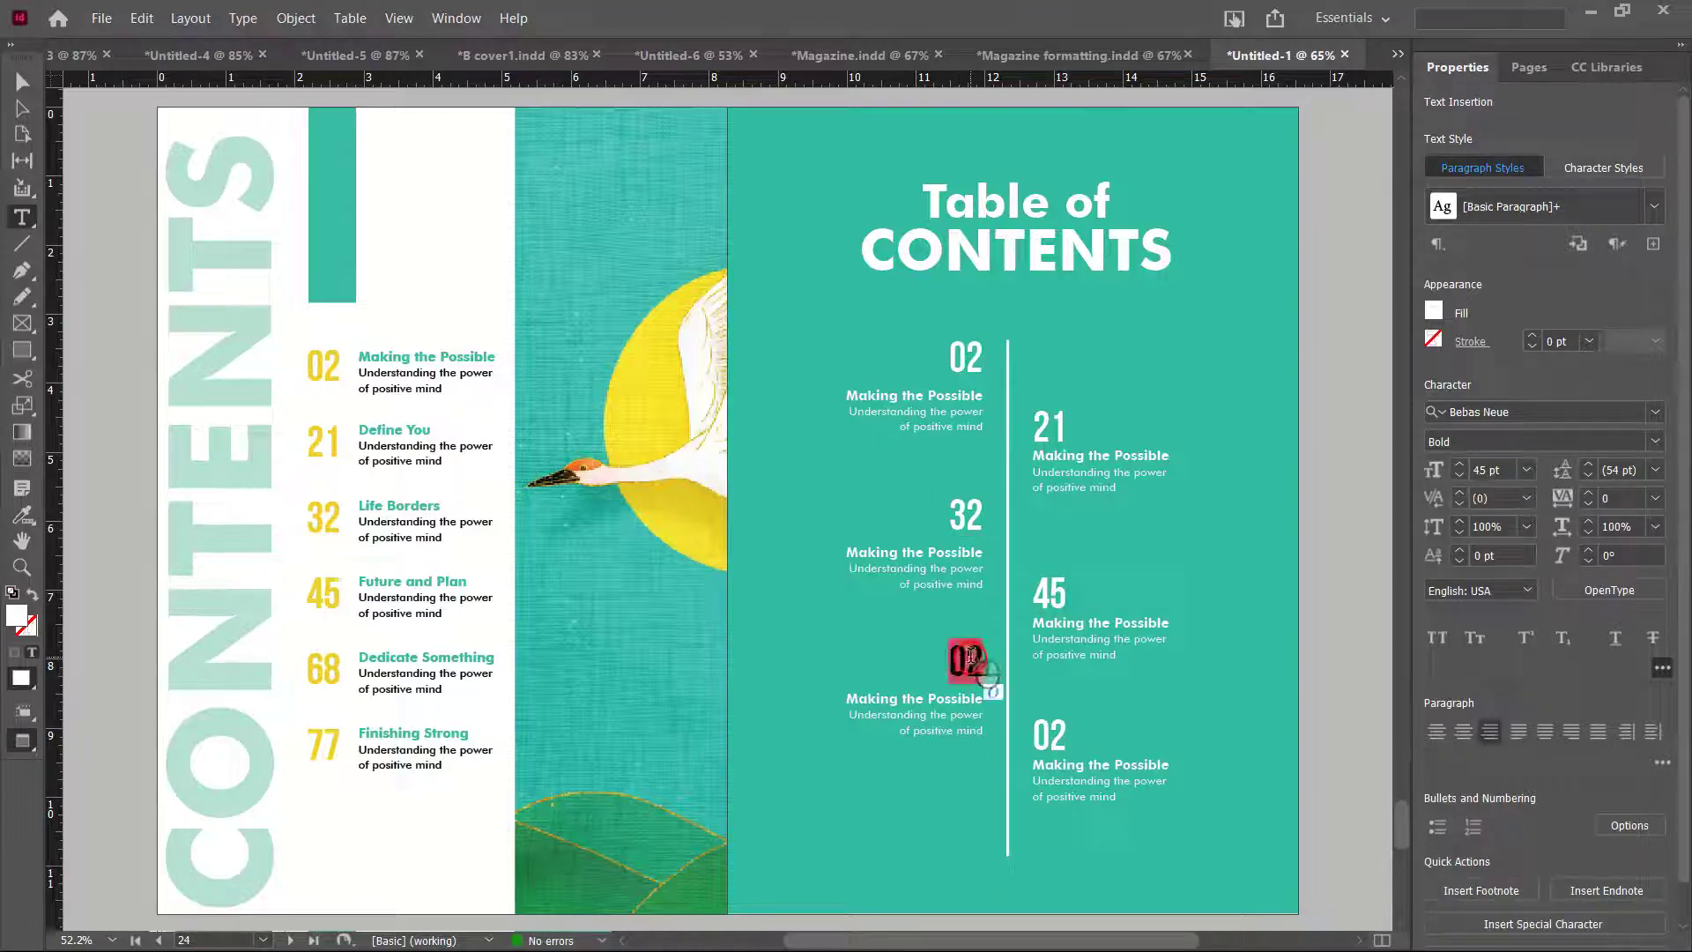
type("68")
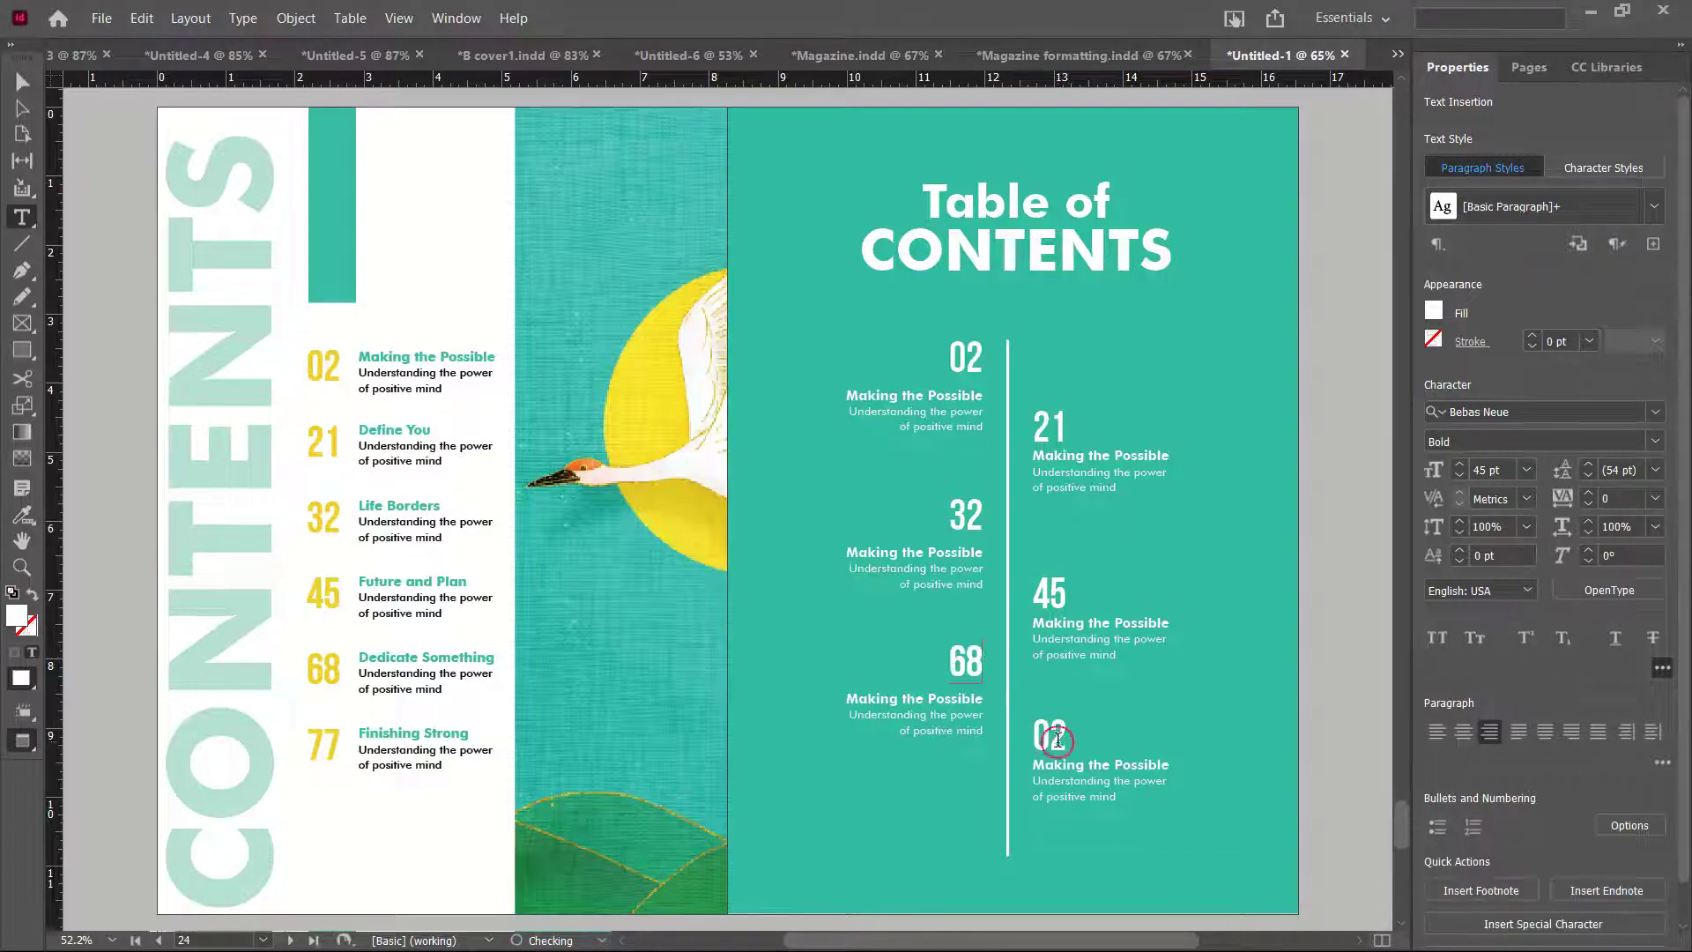
double_click(1058, 739)
type("77")
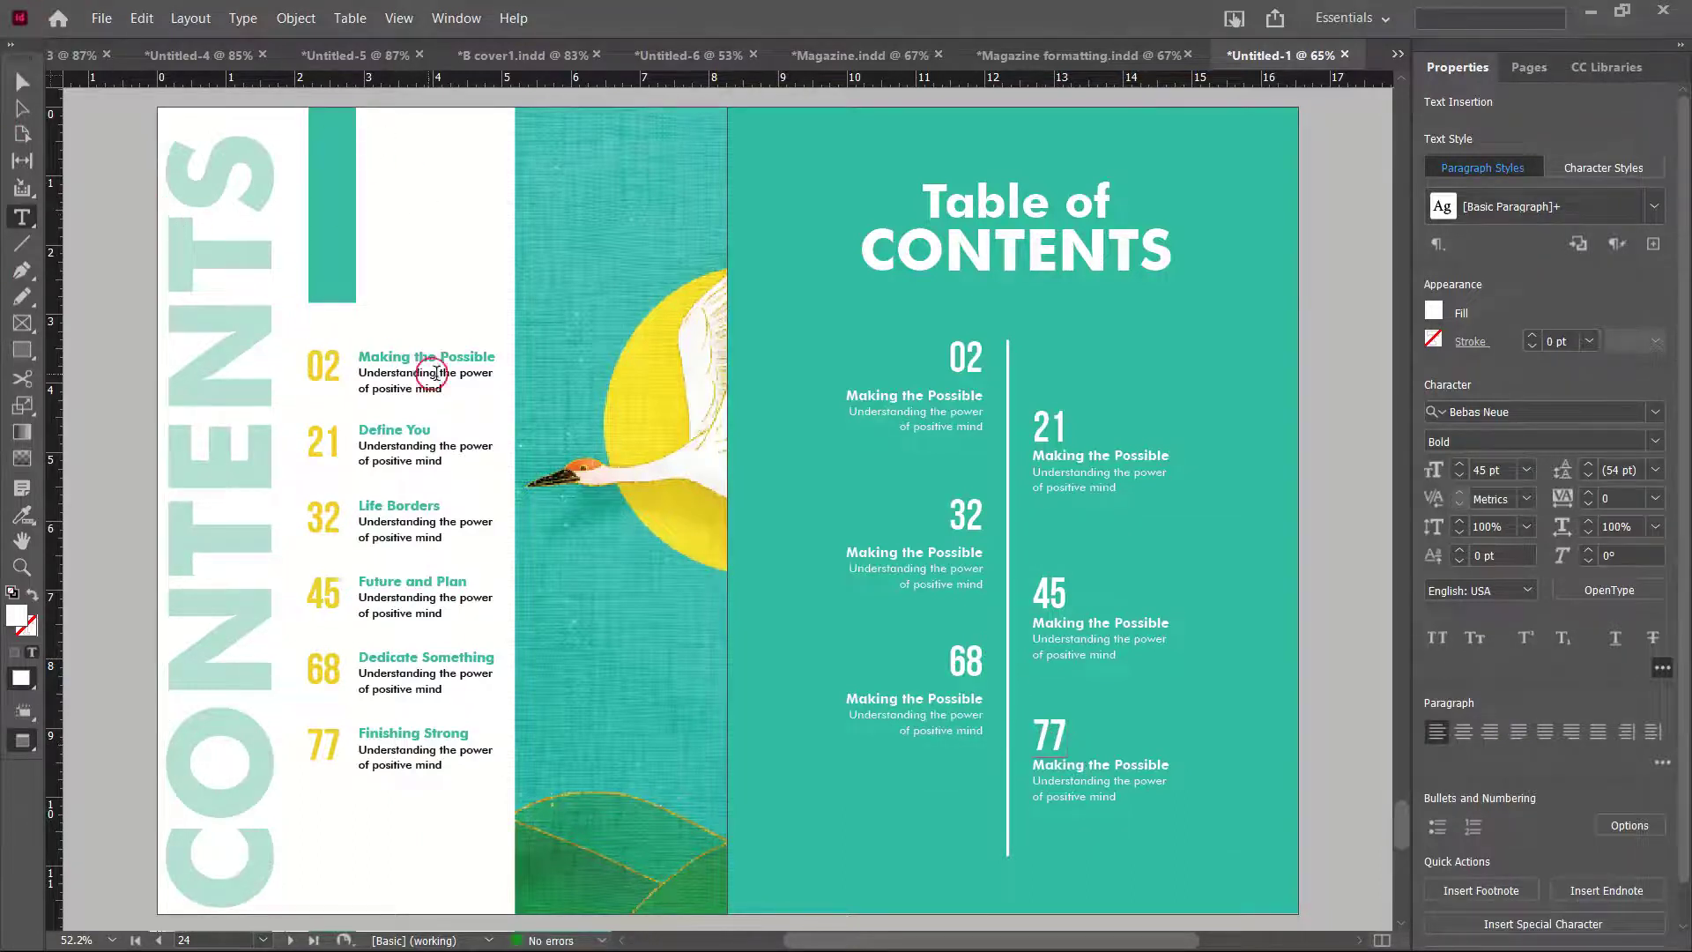
Replace the text under the white 21 with the Define You title and description copied from the contents list on the white page
scroll(527, 476, "down", 1)
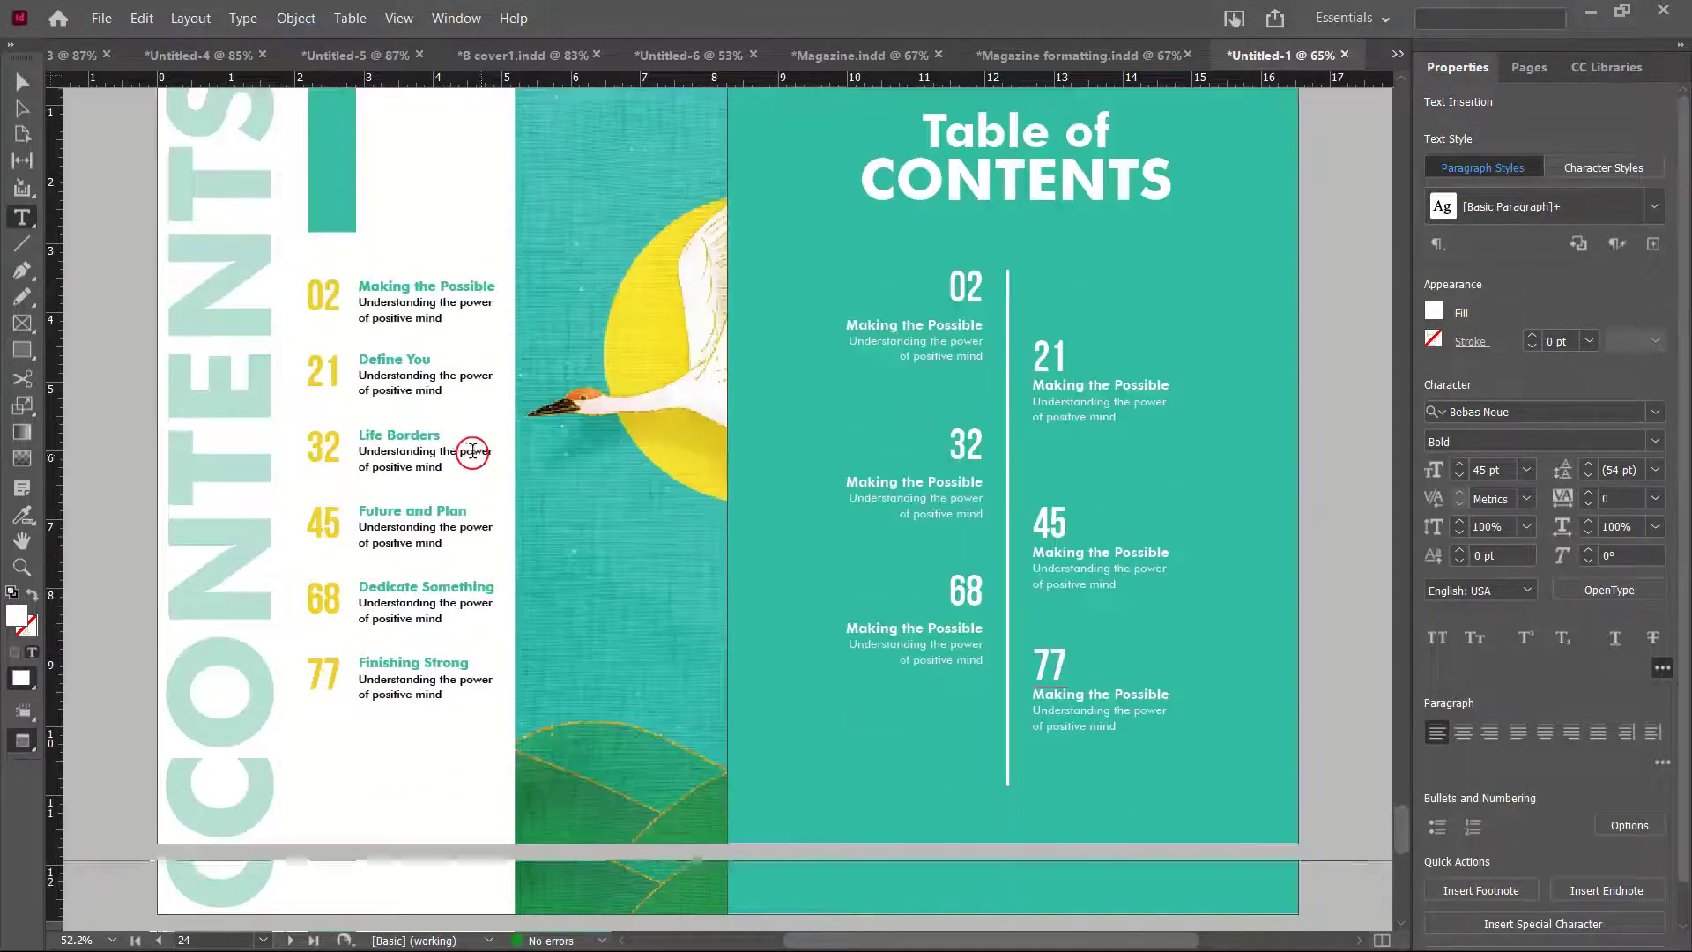
left_click_drag(425, 360, 454, 398)
left_click(1081, 410)
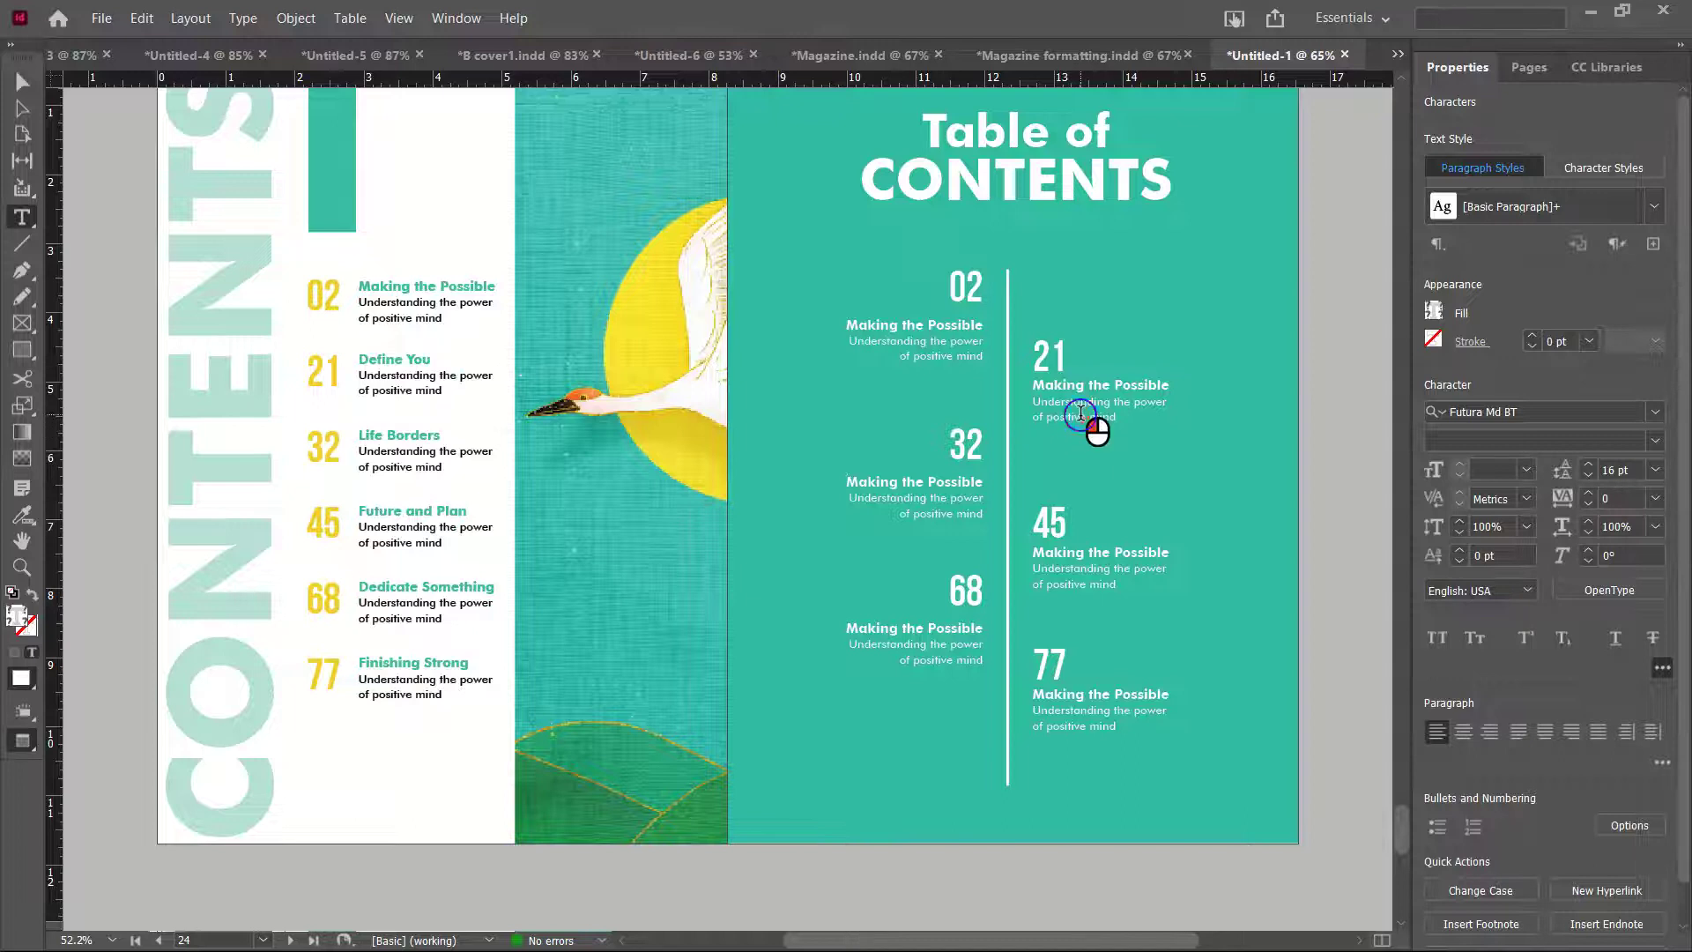
left_click(1080, 411)
key("ctrl+a")
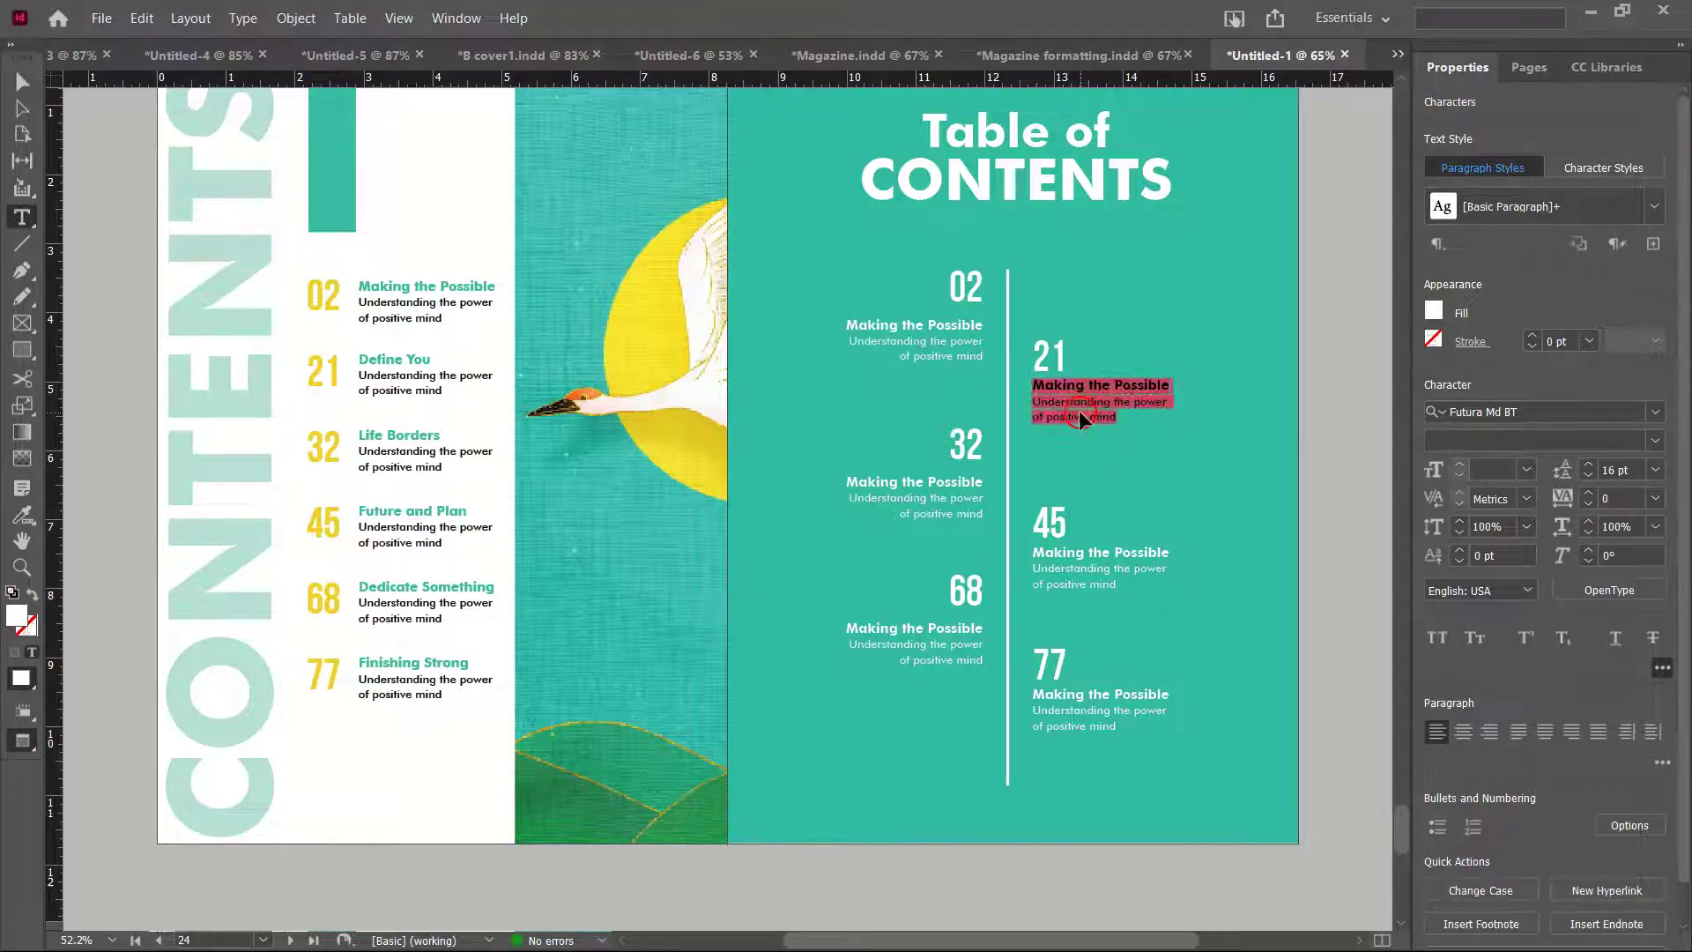
type("Define You Understanding the power of positive mind")
Color all of the Define You text under the white 21 with the [Paper] swatch
key("ctrl+a")
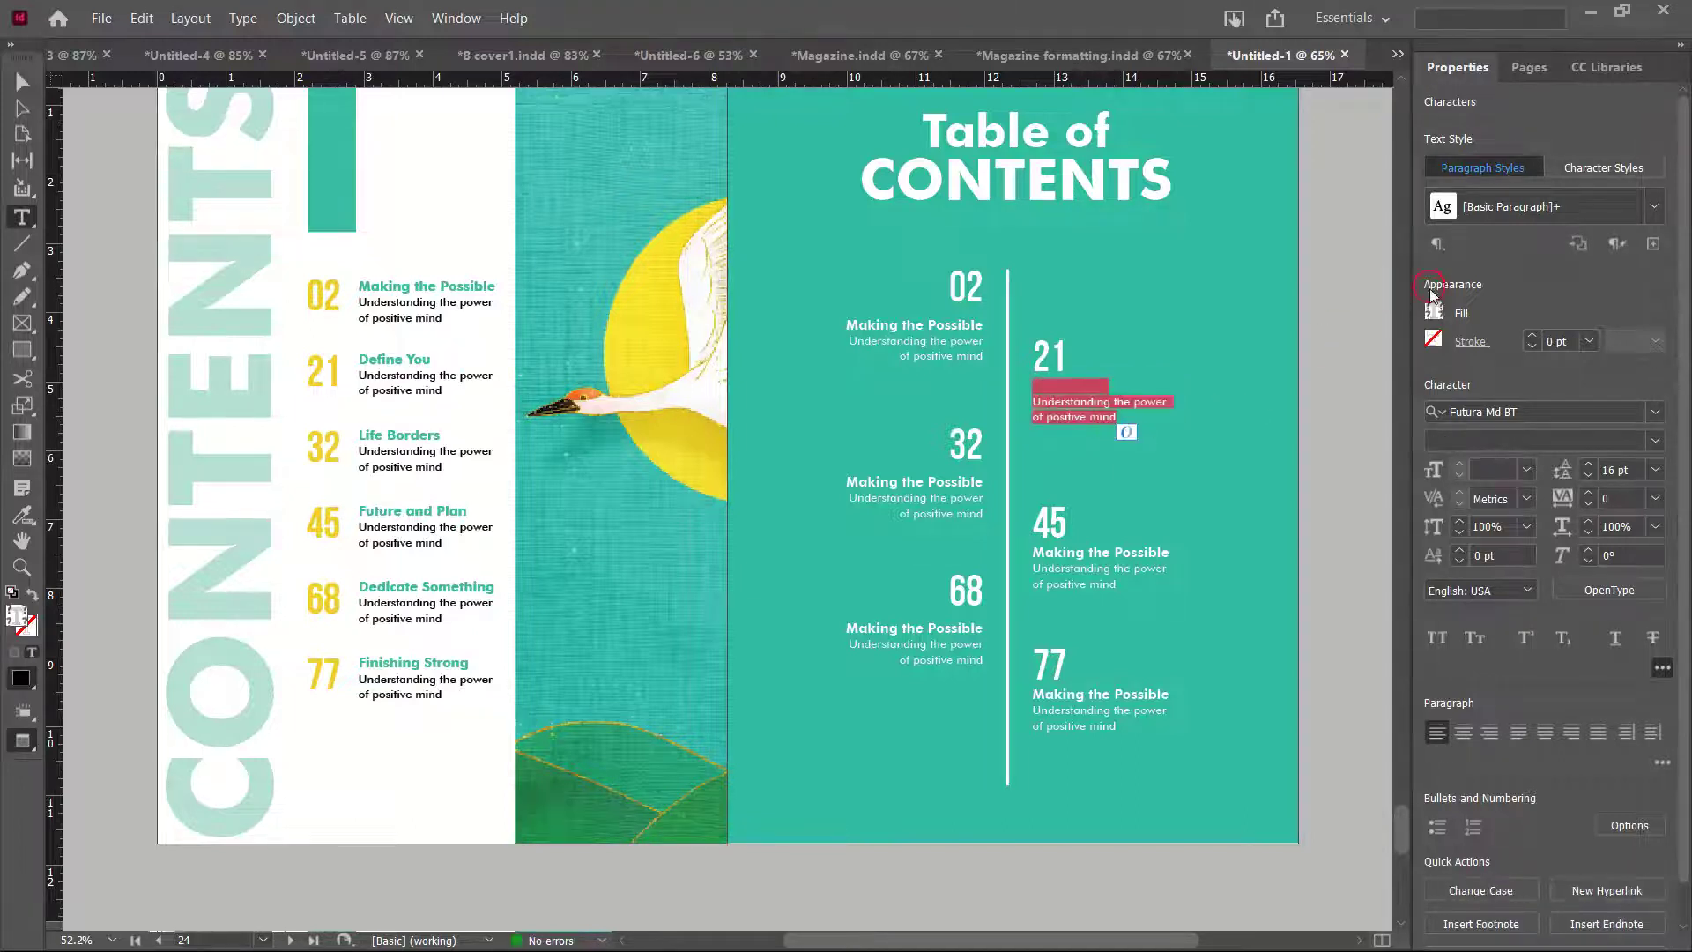
left_click(1434, 310)
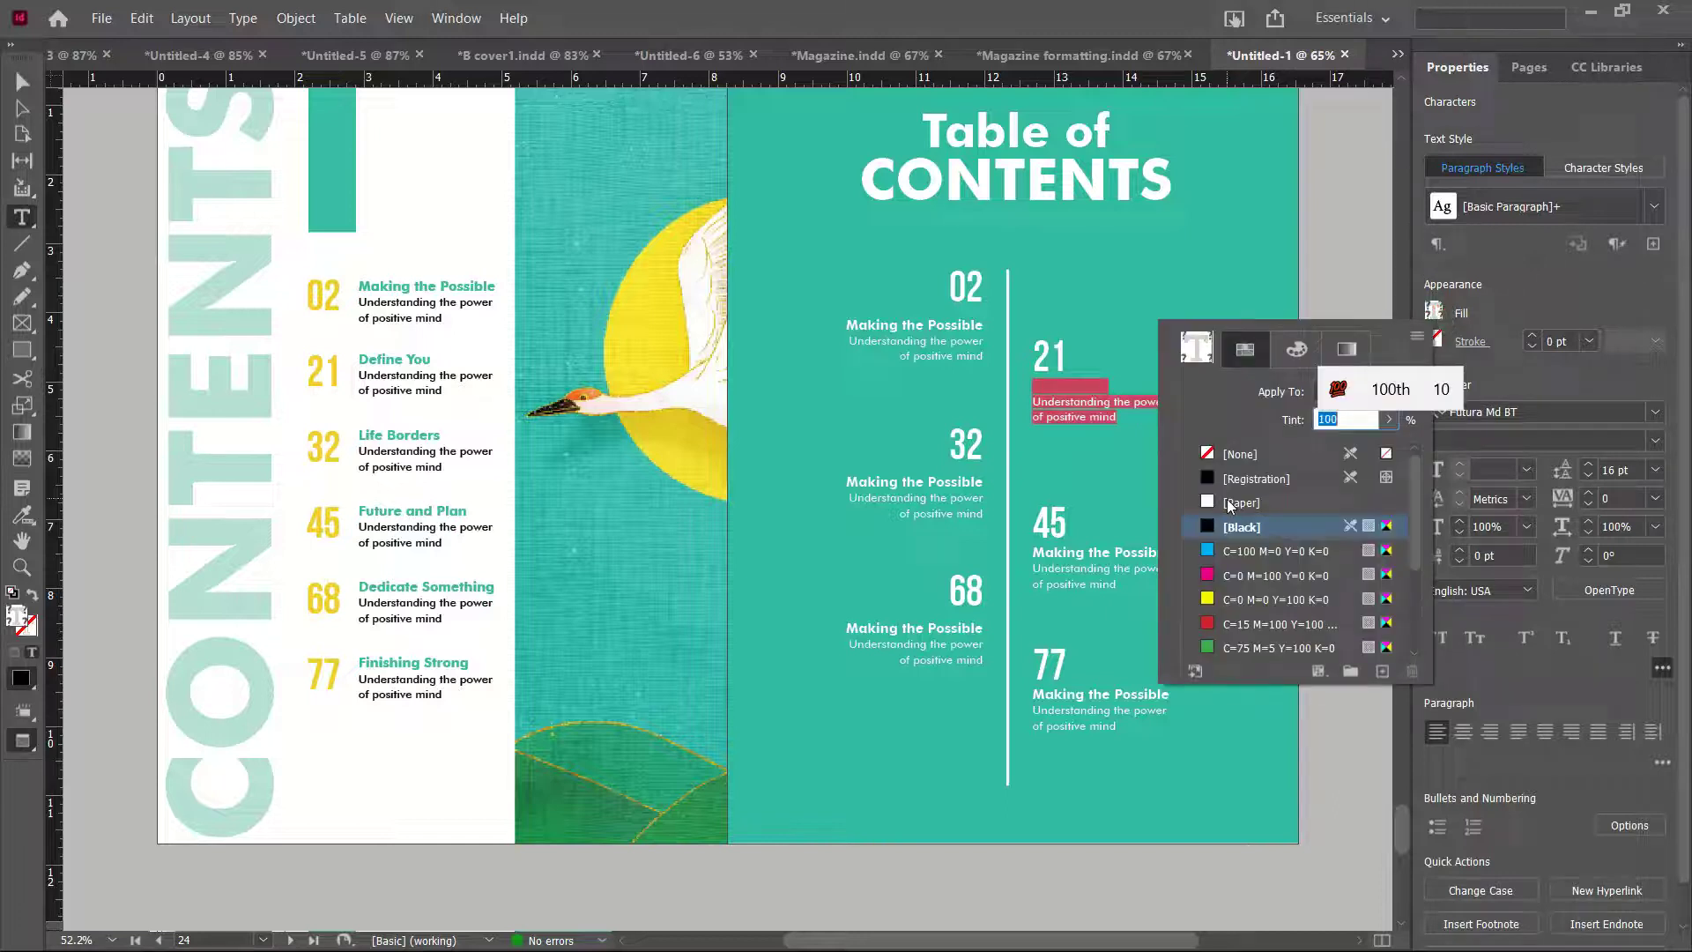
left_click(1243, 502)
left_click(908, 485)
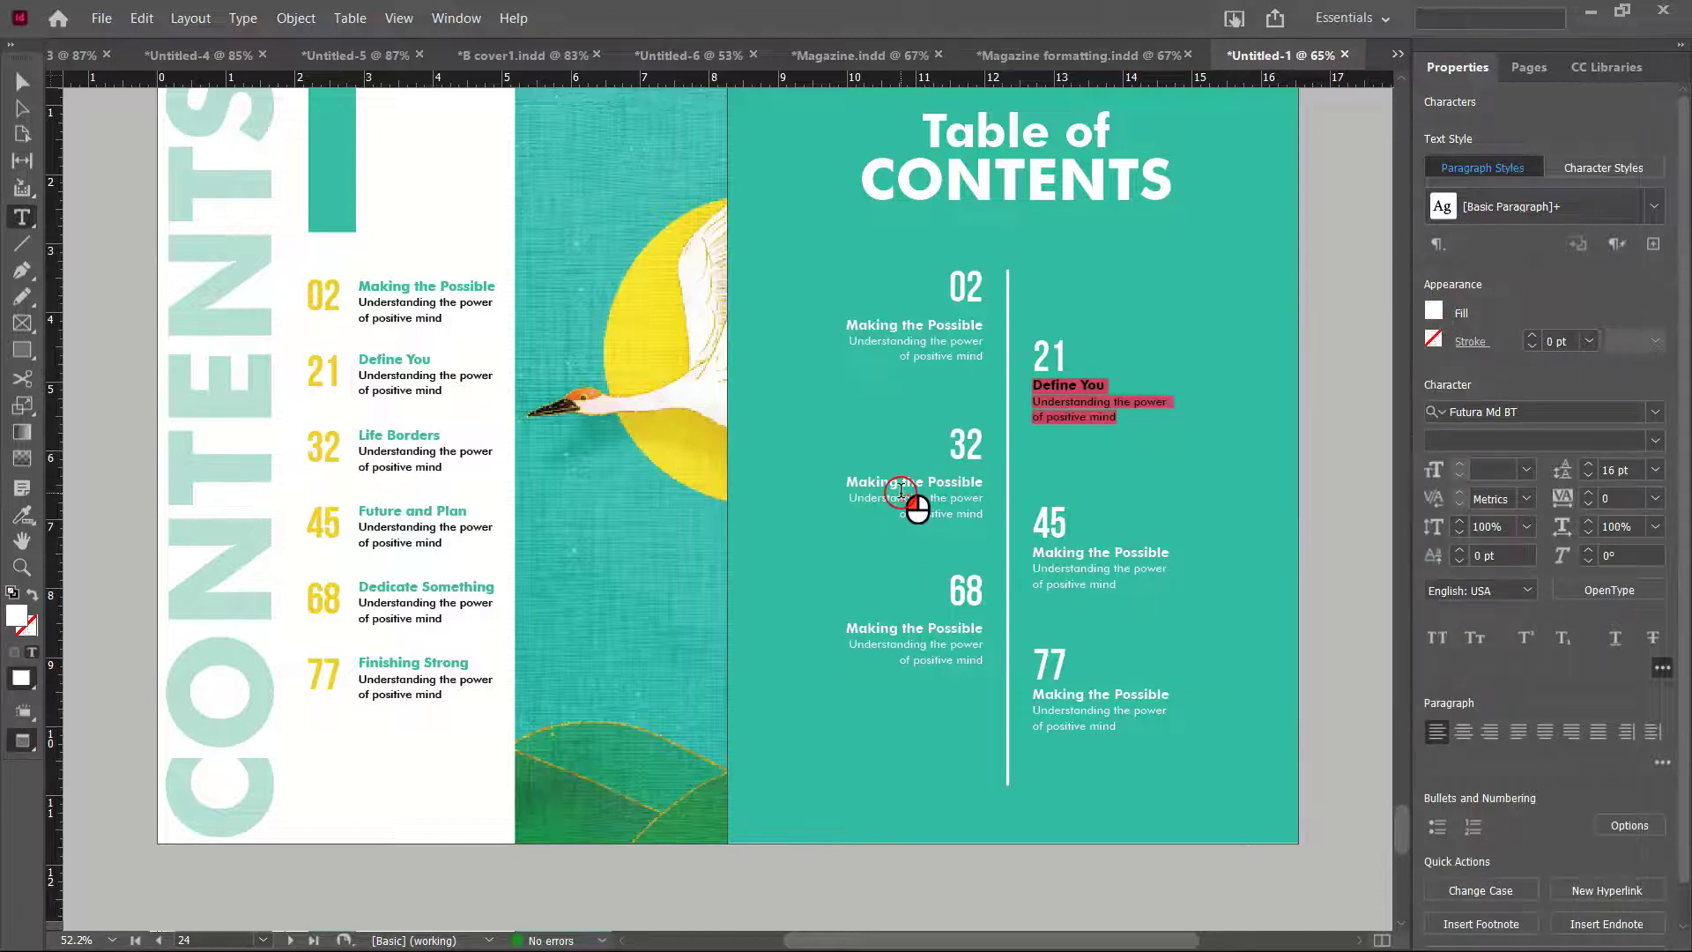
scroll(904, 481, "up", 2)
scroll(459, 493, "down", 2)
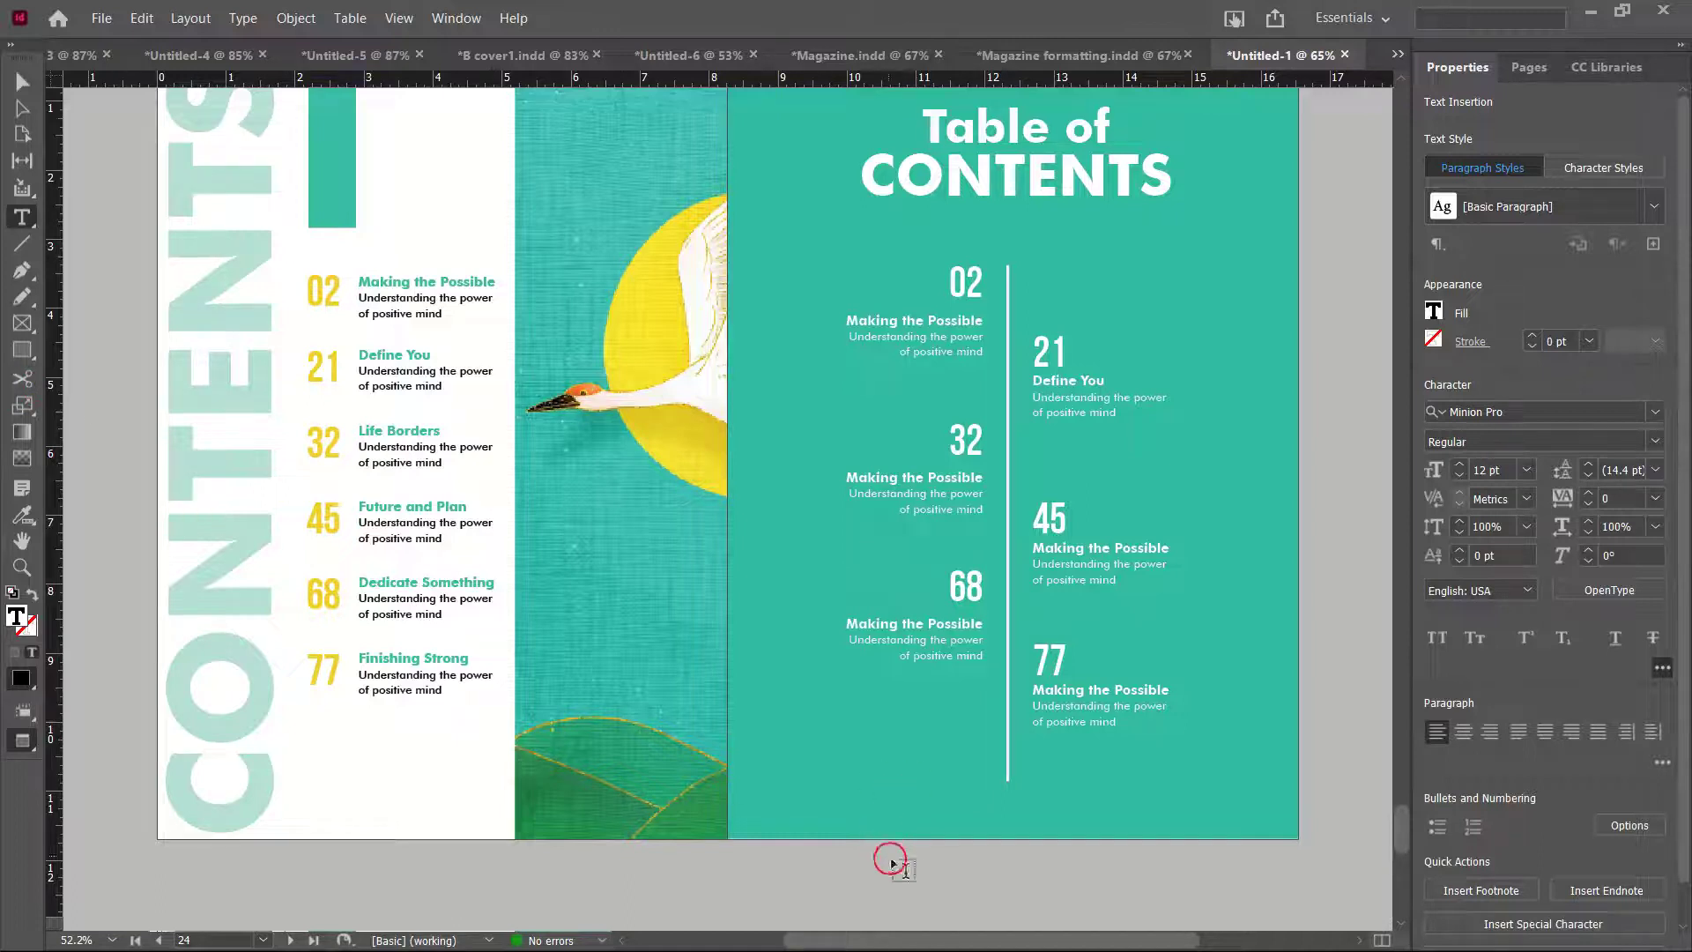
Replace the text under the white 32 with the Life Borders title and description copied from the contents list on the white page
left_click(946, 918)
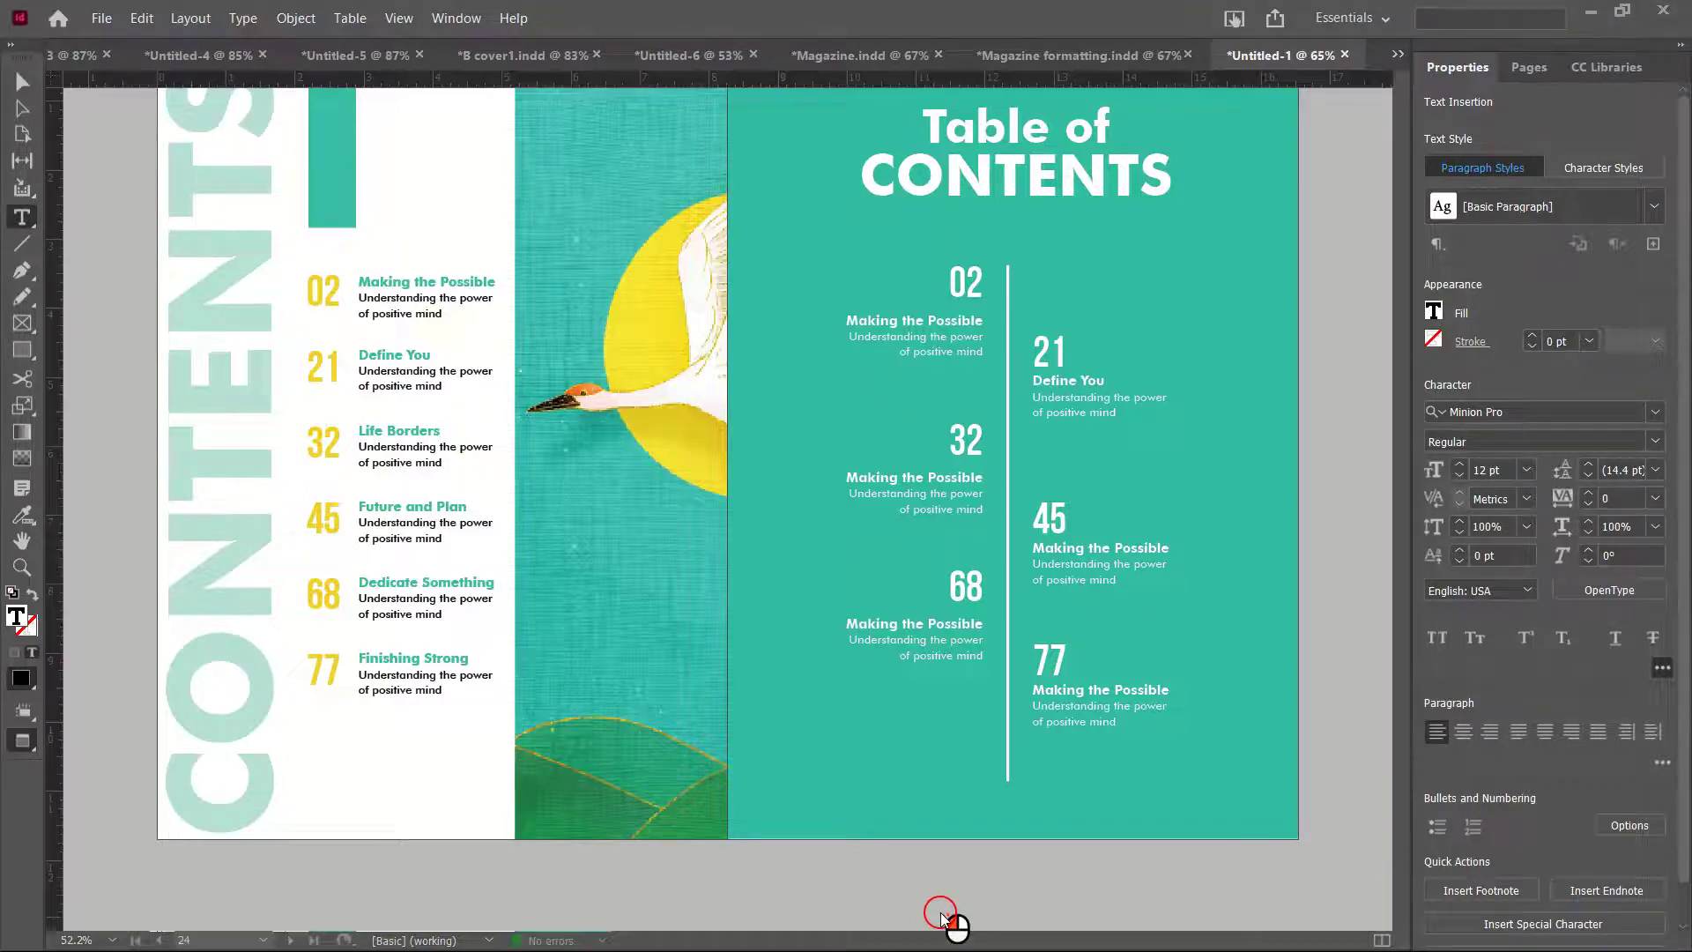
left_click(447, 462)
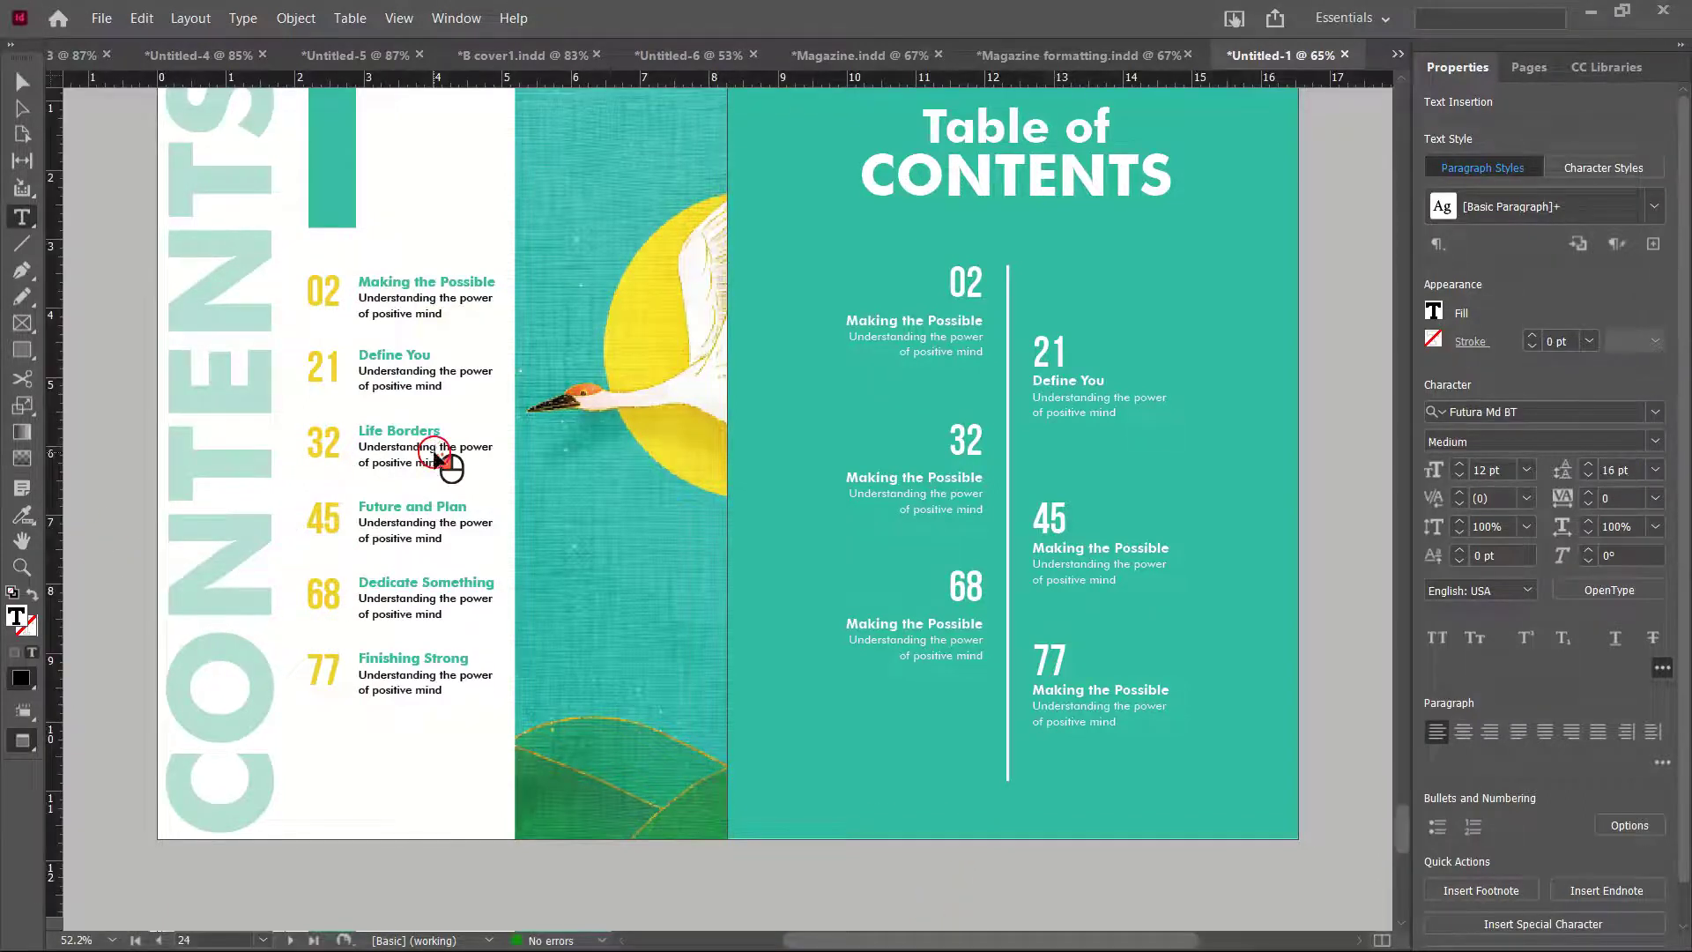
key("ctrl+a")
left_click(931, 490)
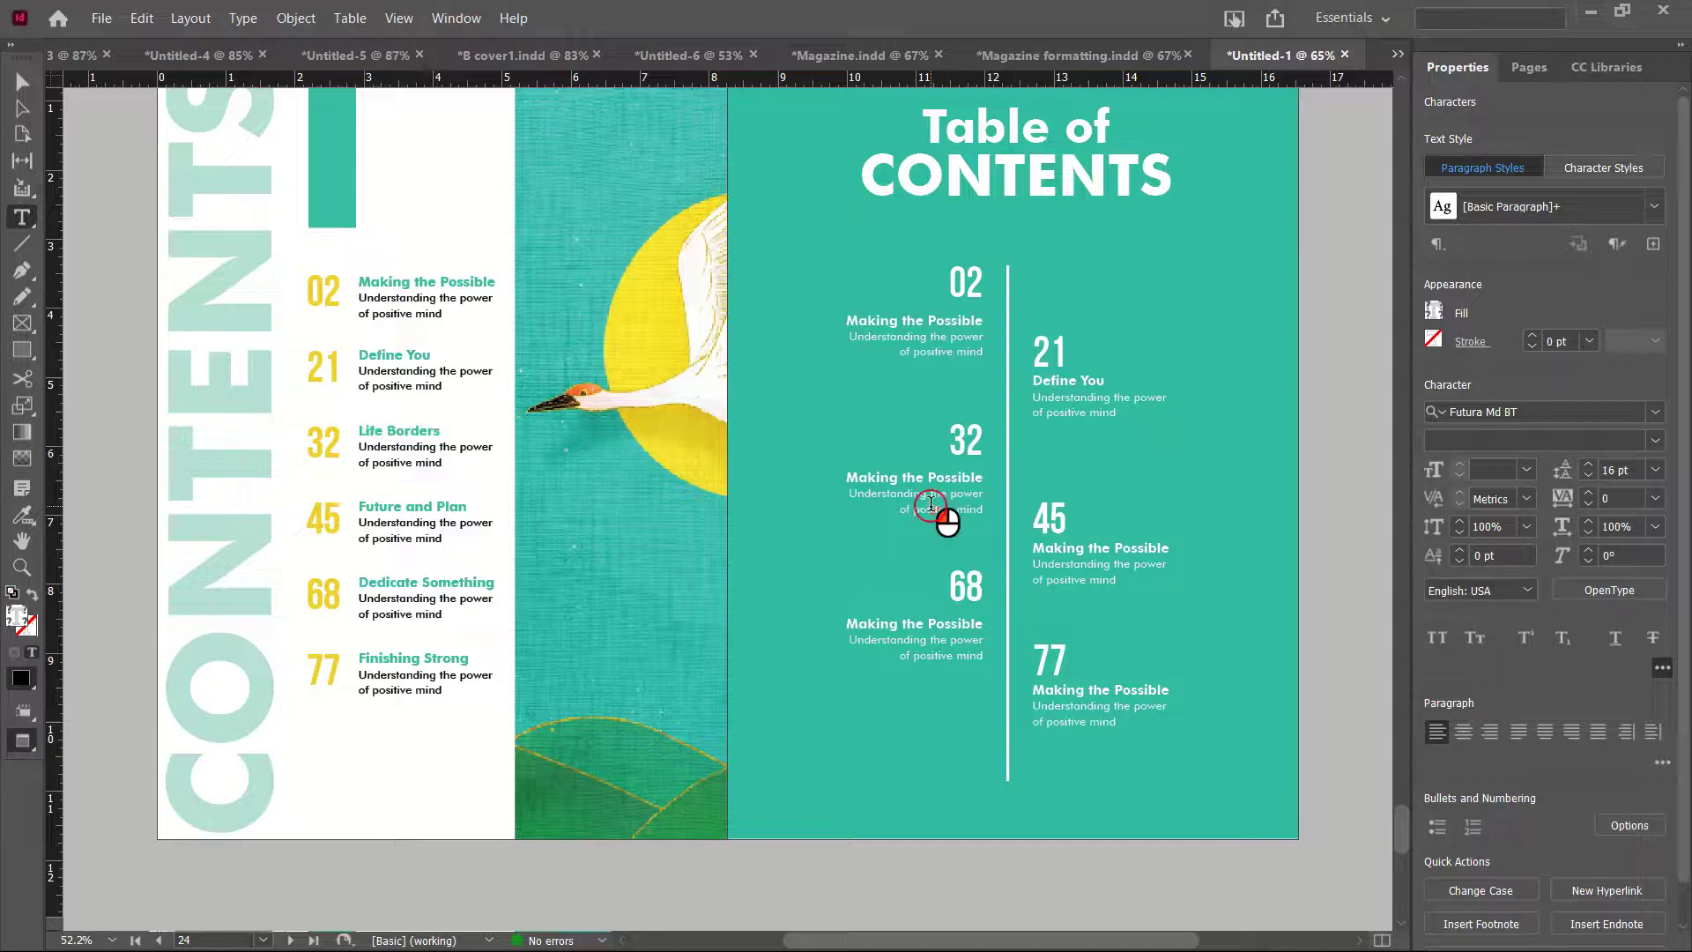
key("ctrl+a")
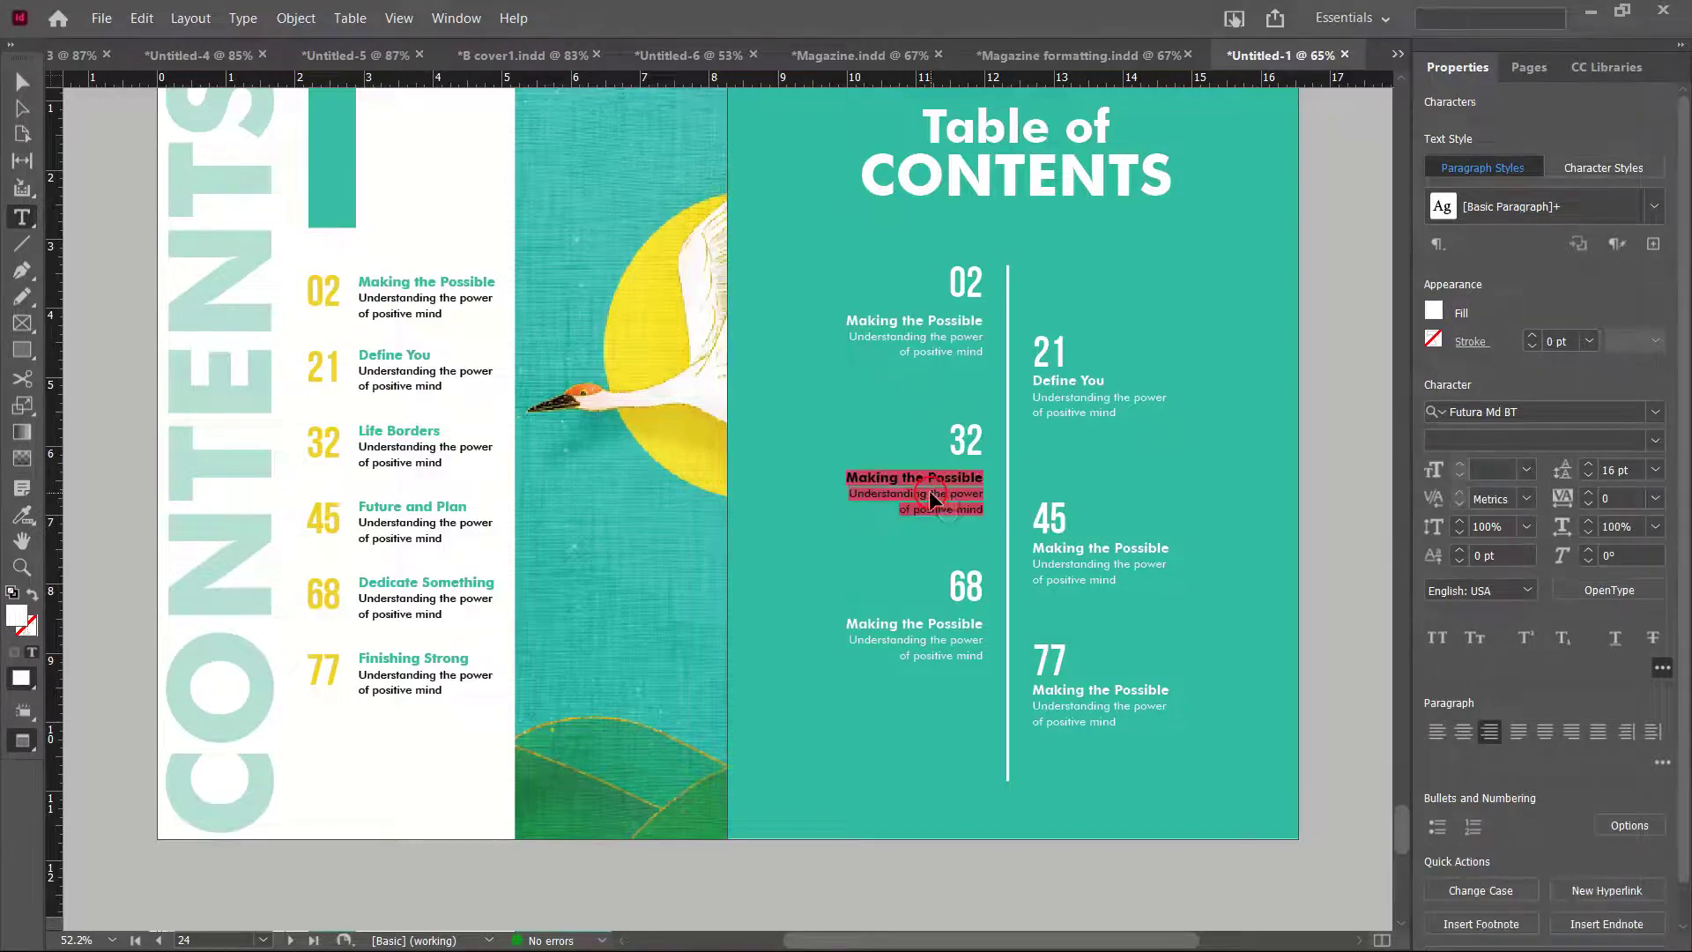
key("ctrl+shift+l")
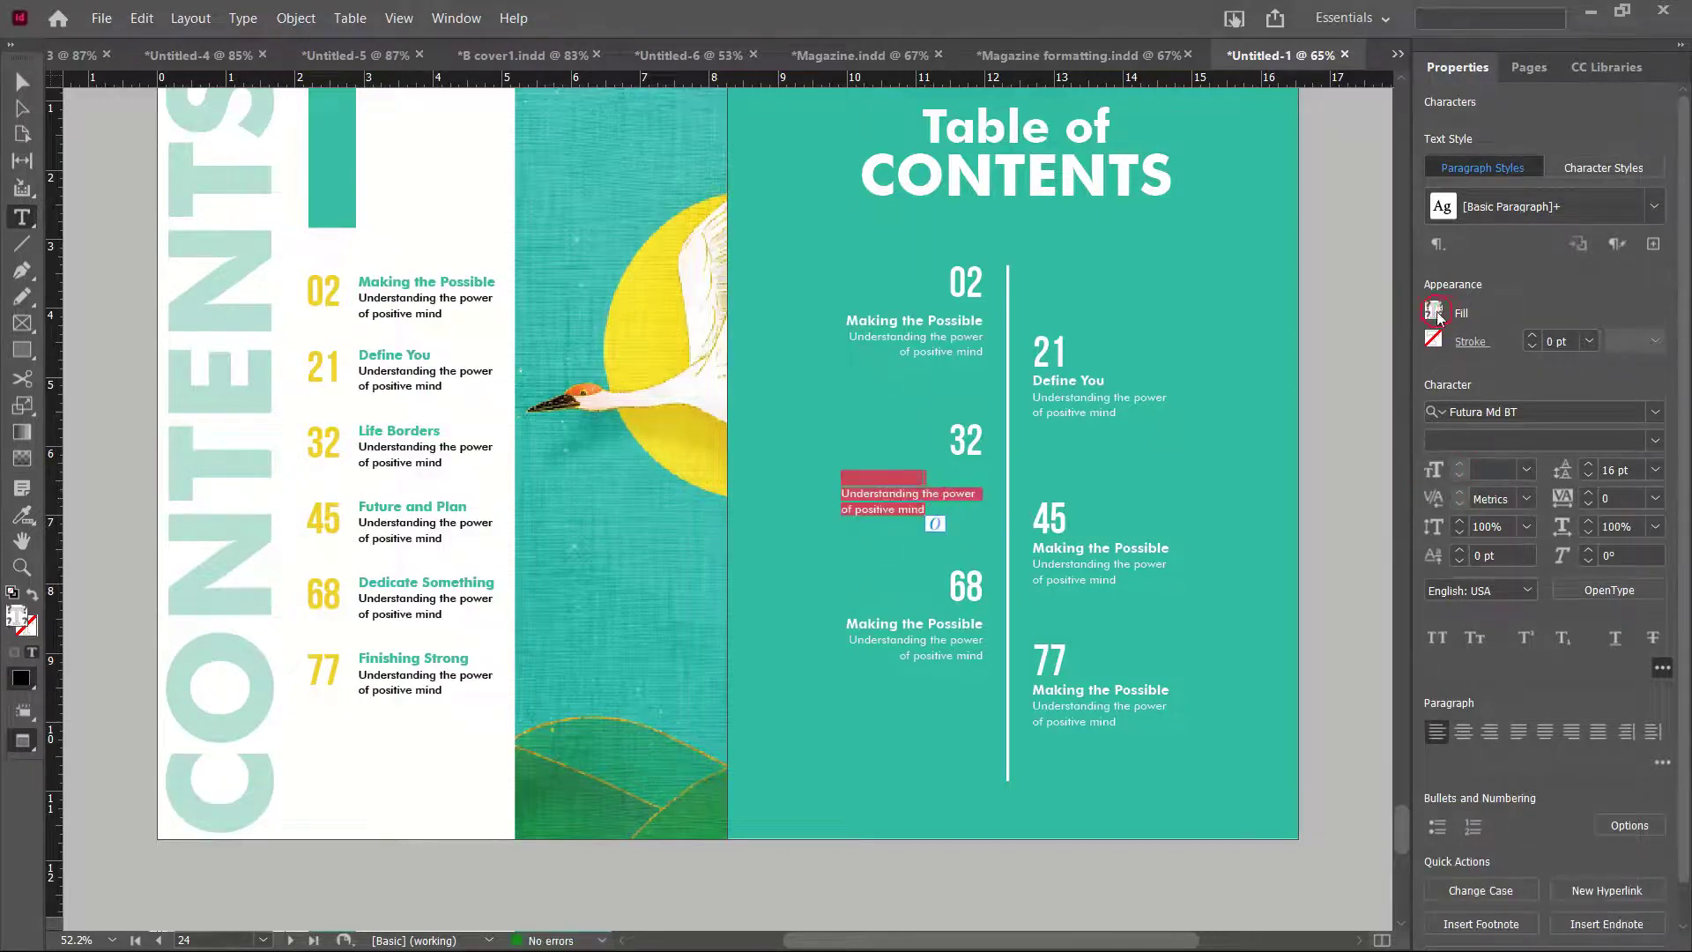
Color the Life Borders text under the white 32 with the [Paper] swatch and right-align it
left_click(1434, 311)
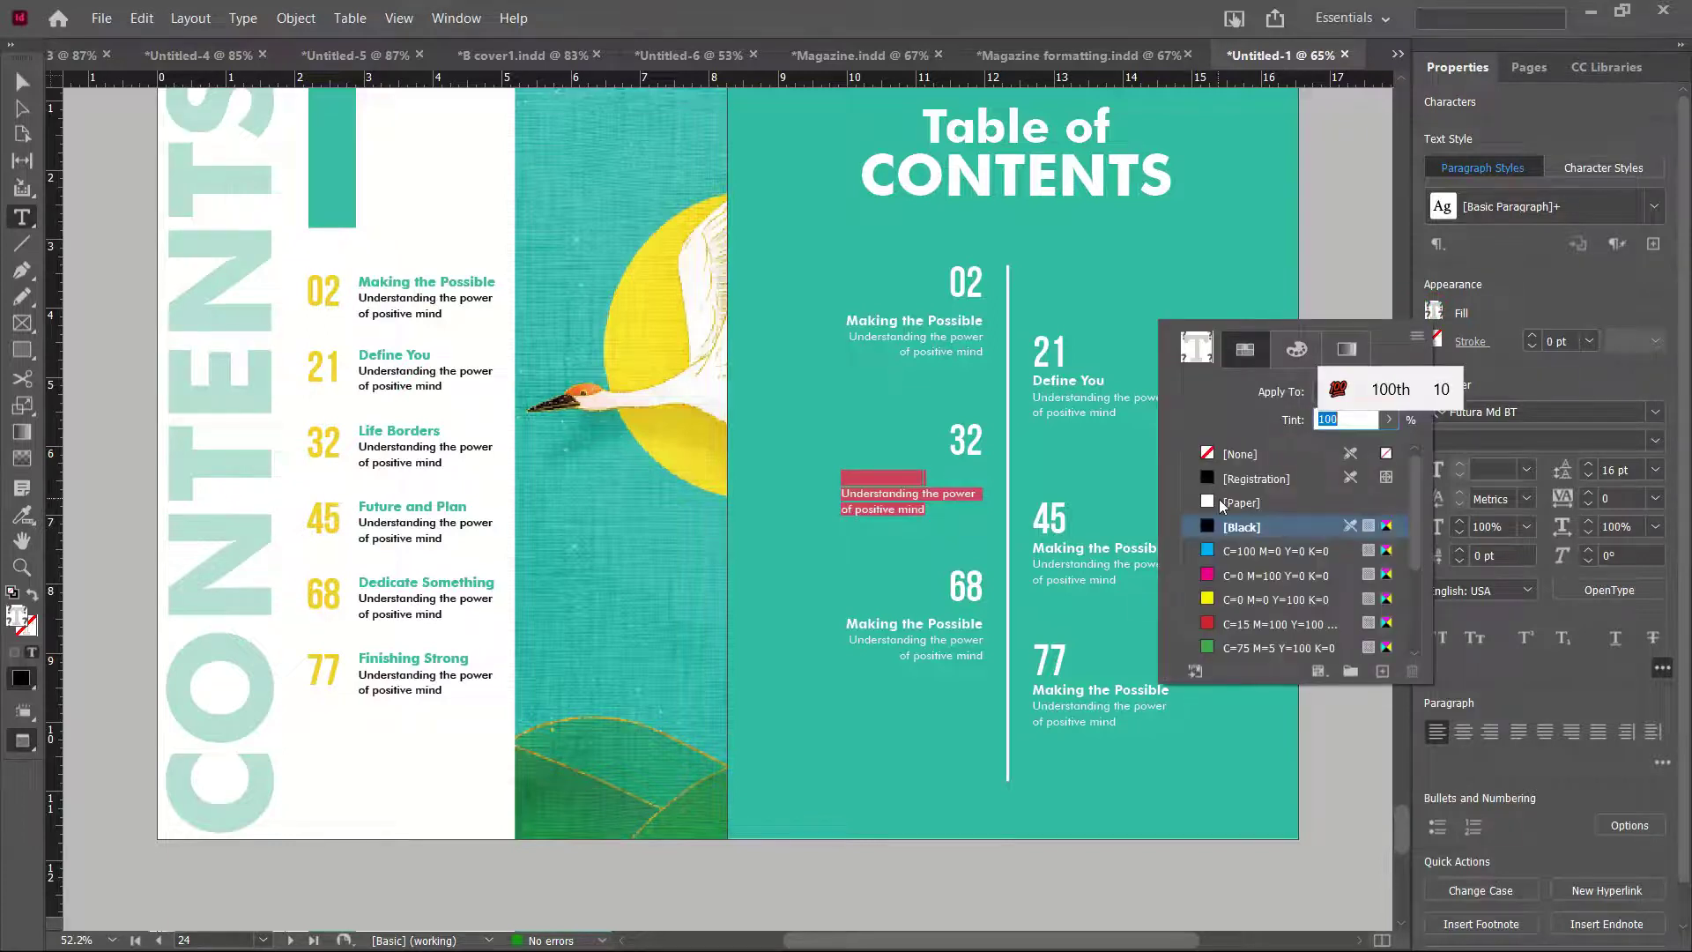
left_click(1224, 502)
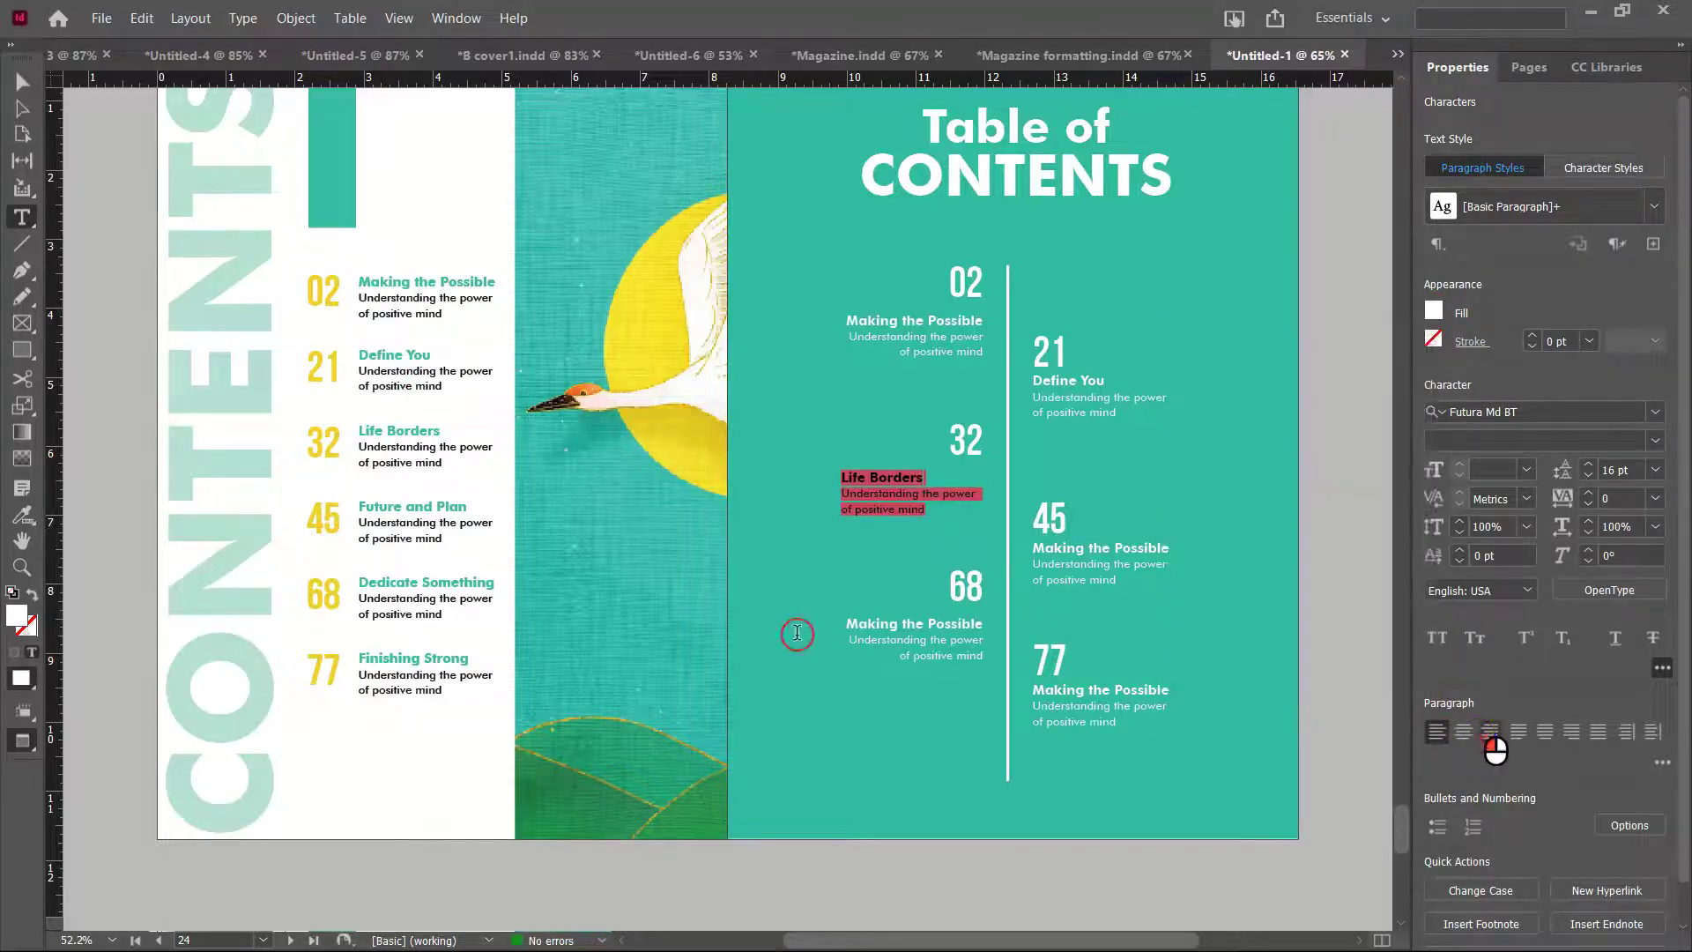
left_click(1495, 729)
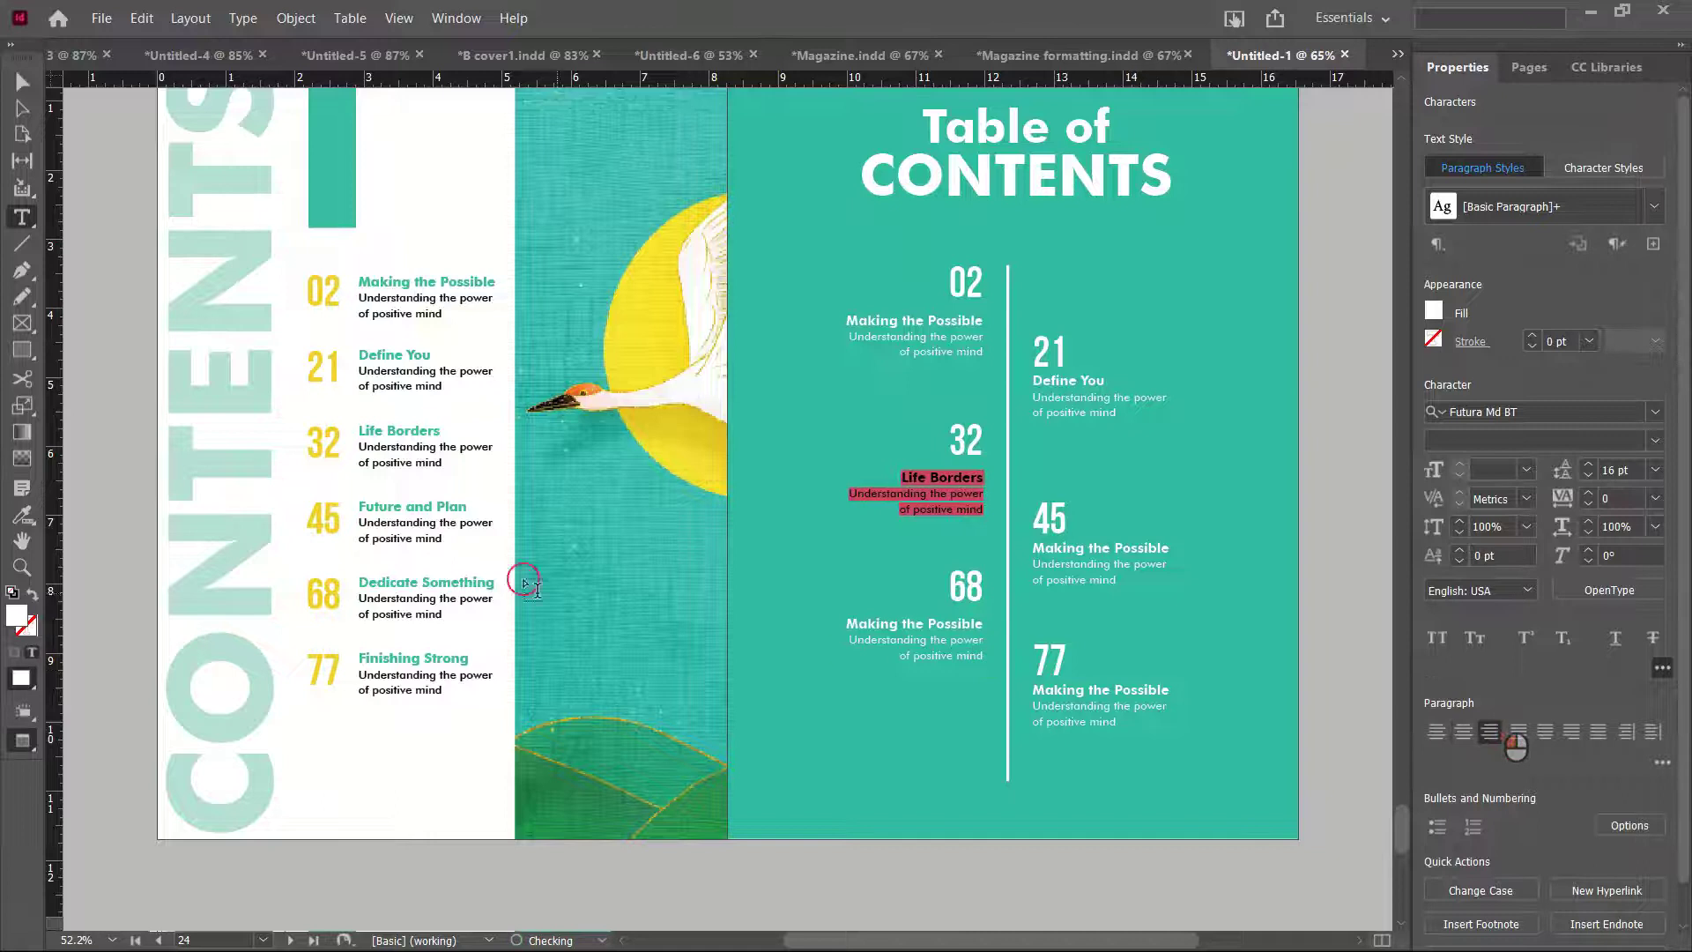
Replace the text under the white 45 with the Future and Plan title and description copied from the white page's list
left_click(409, 513)
key("ctrl+a")
key("ctrl+c")
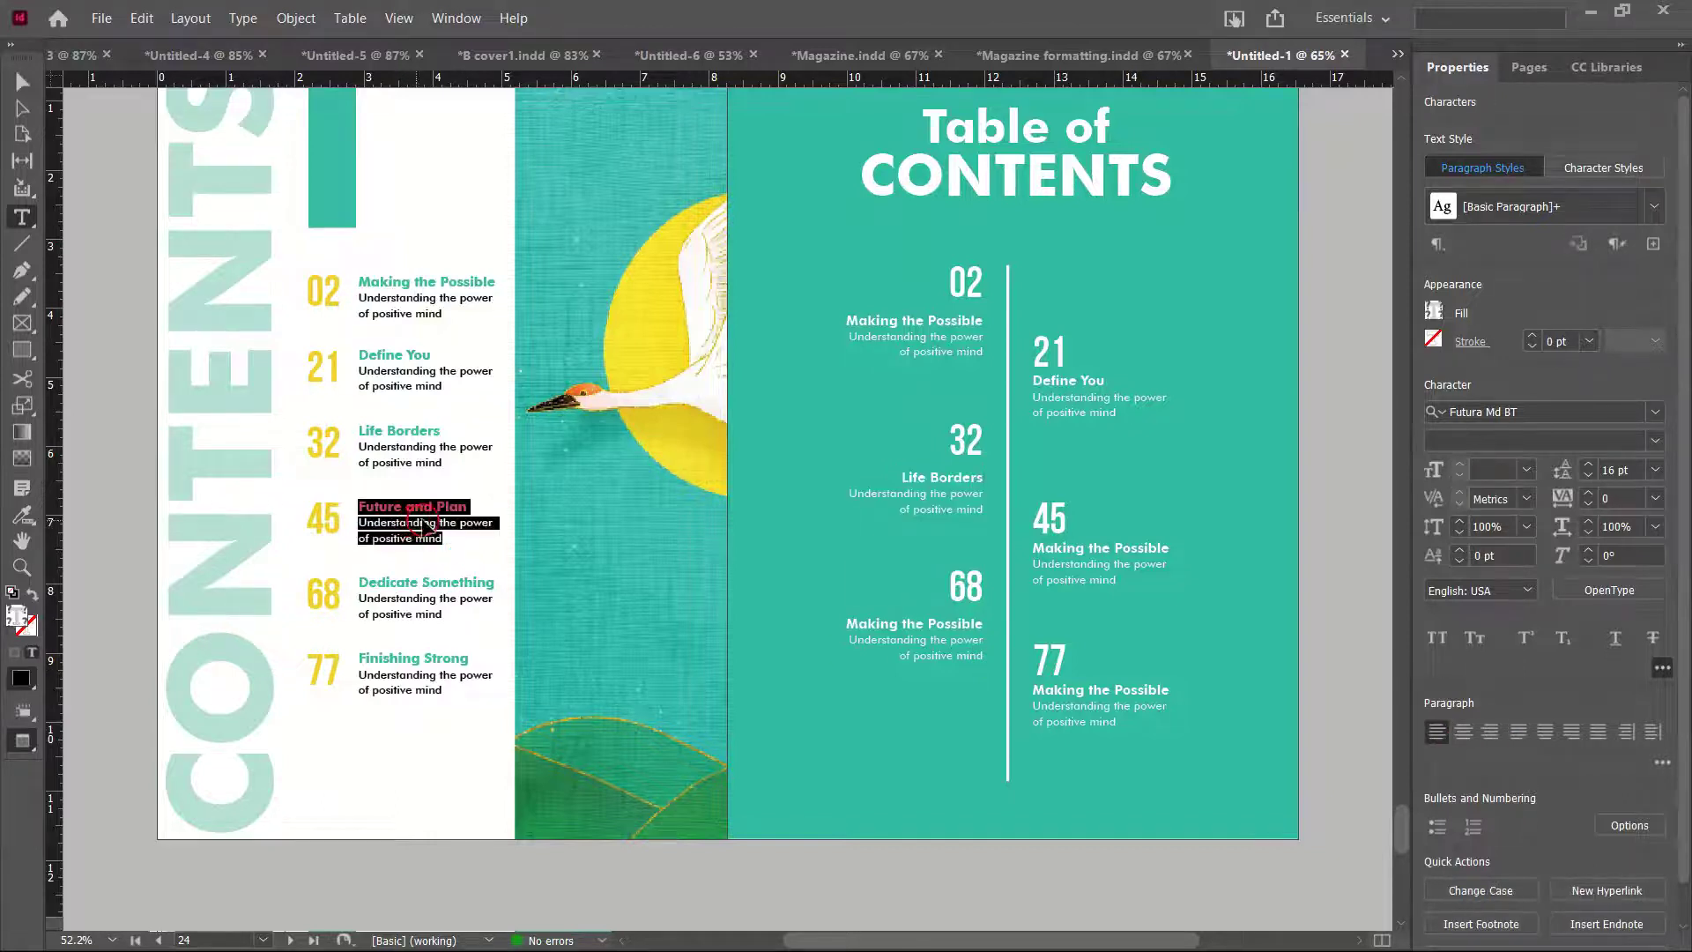
left_click(1094, 573)
key("ctrl+a")
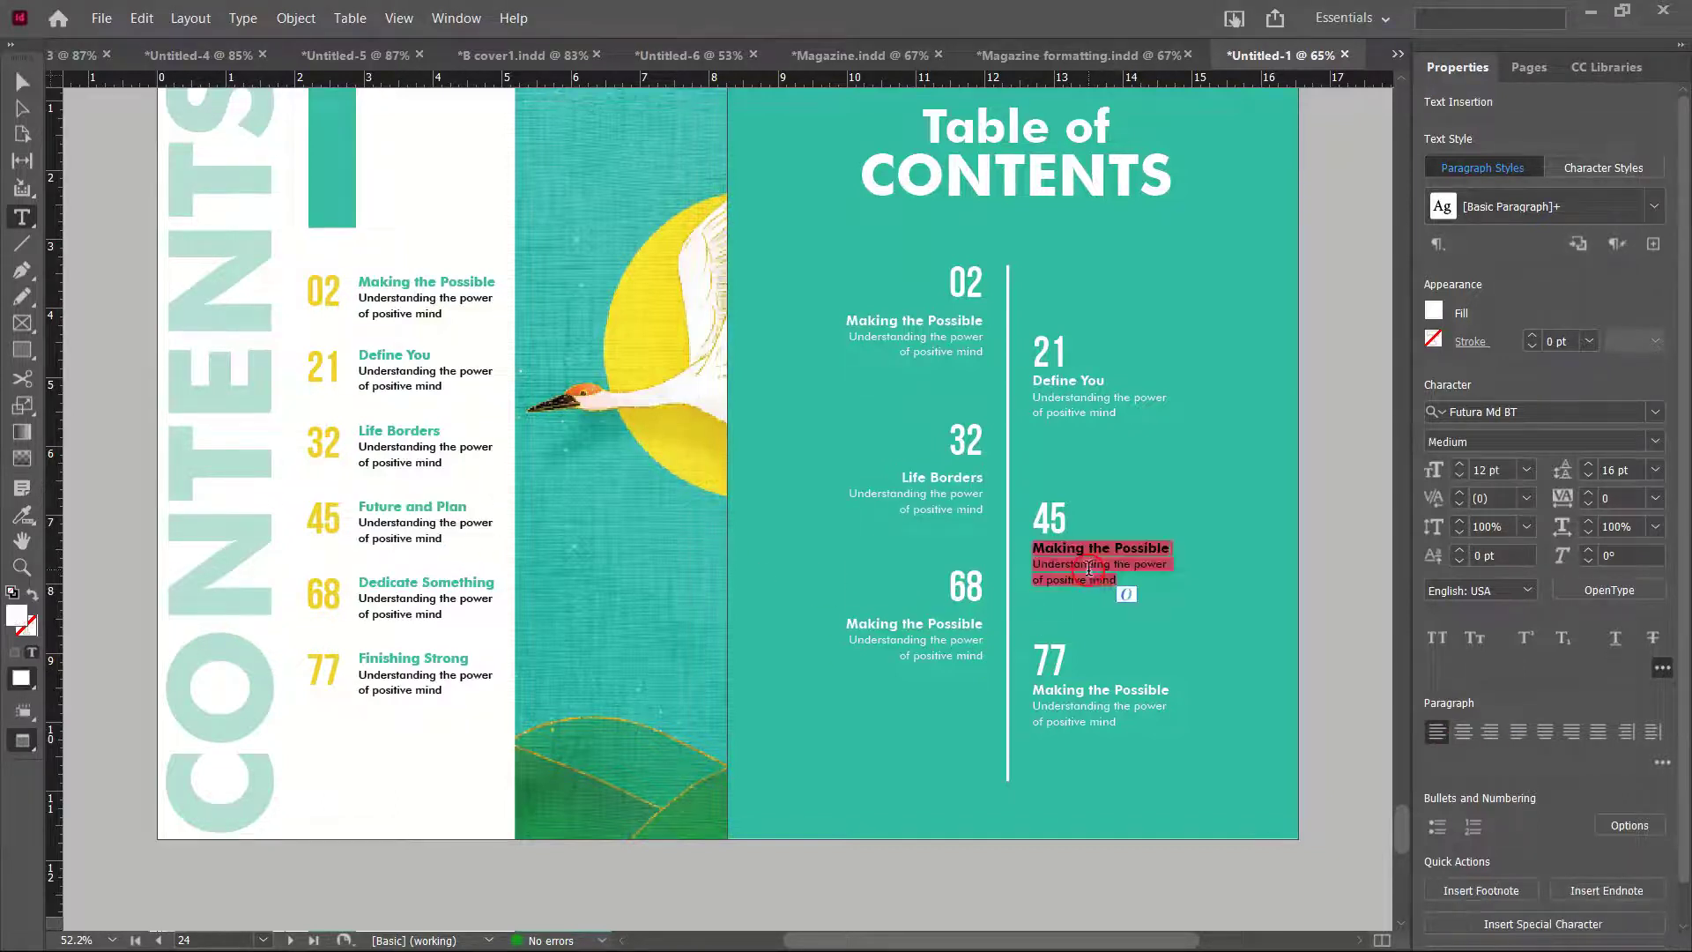
key("ctrl+v")
Color all of the Future and Plan text under the white 45 with the [Paper] swatch
left_click(1089, 569)
key("ctrl+a")
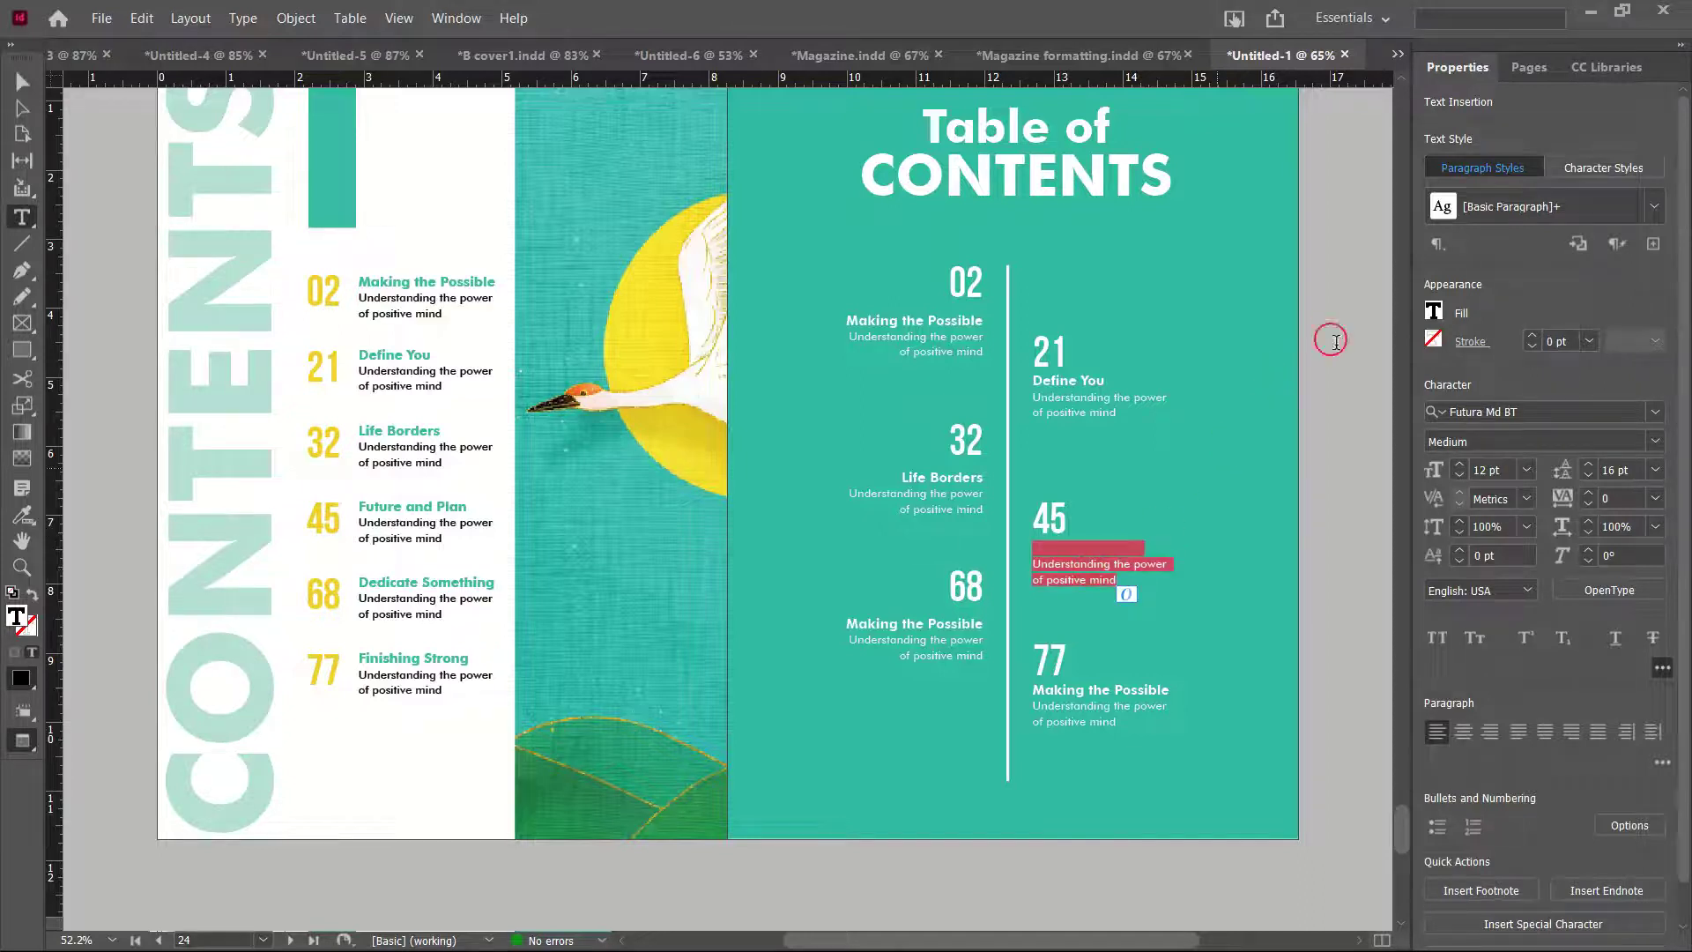
left_click(1457, 315)
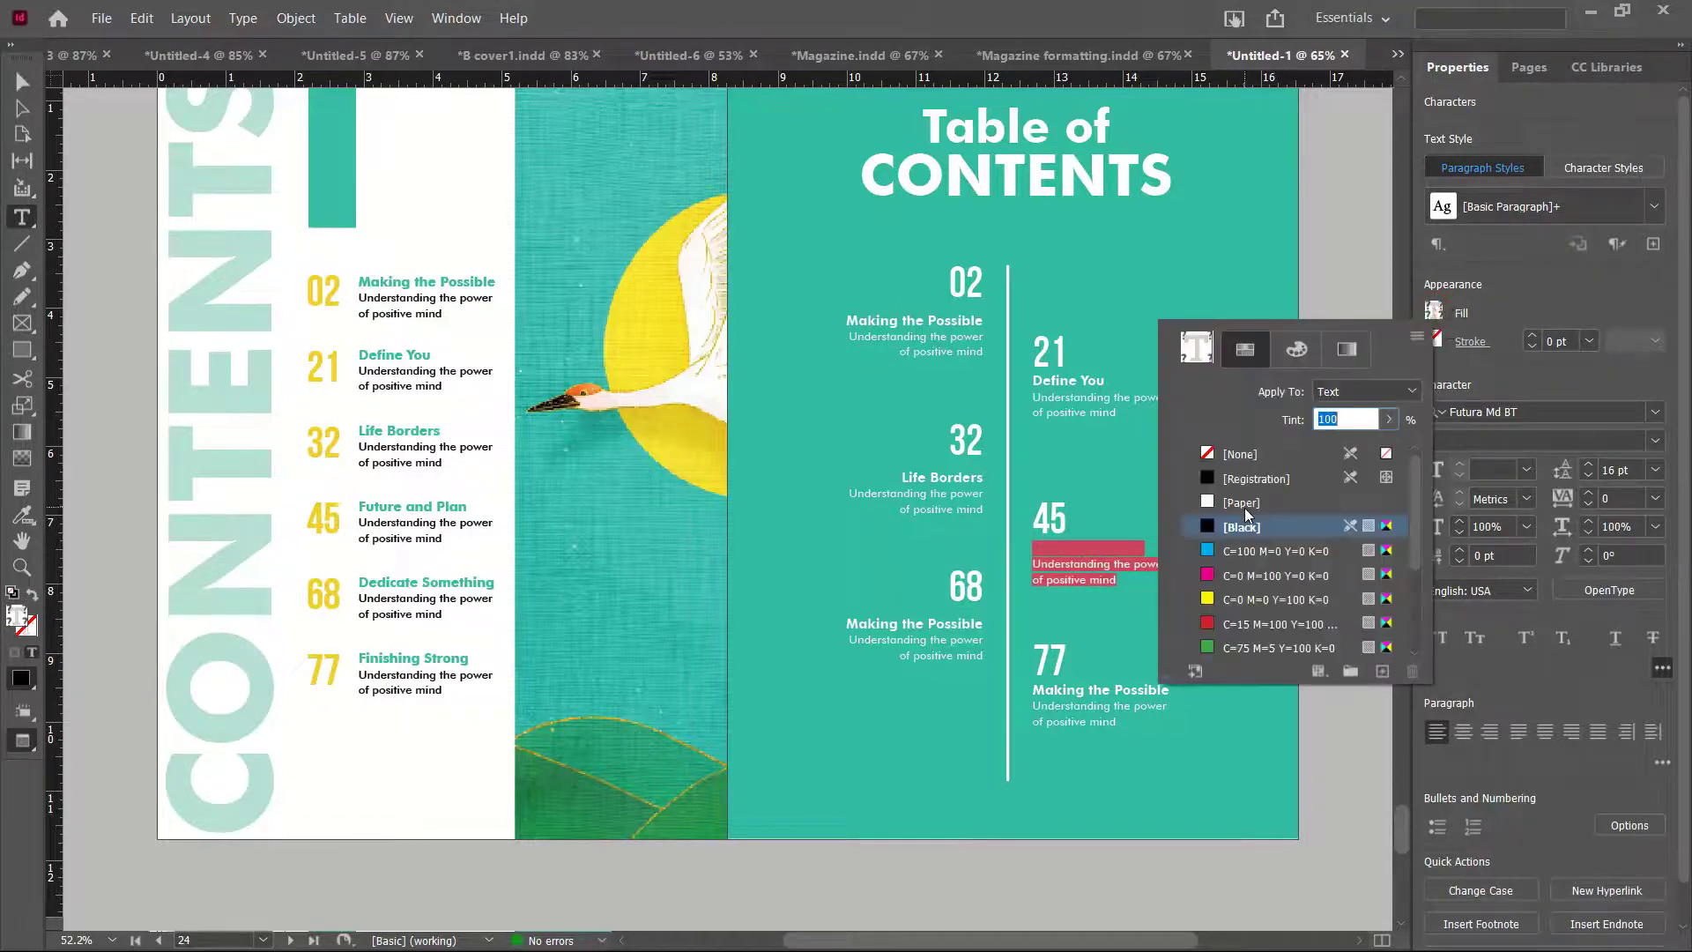
left_click(1245, 510)
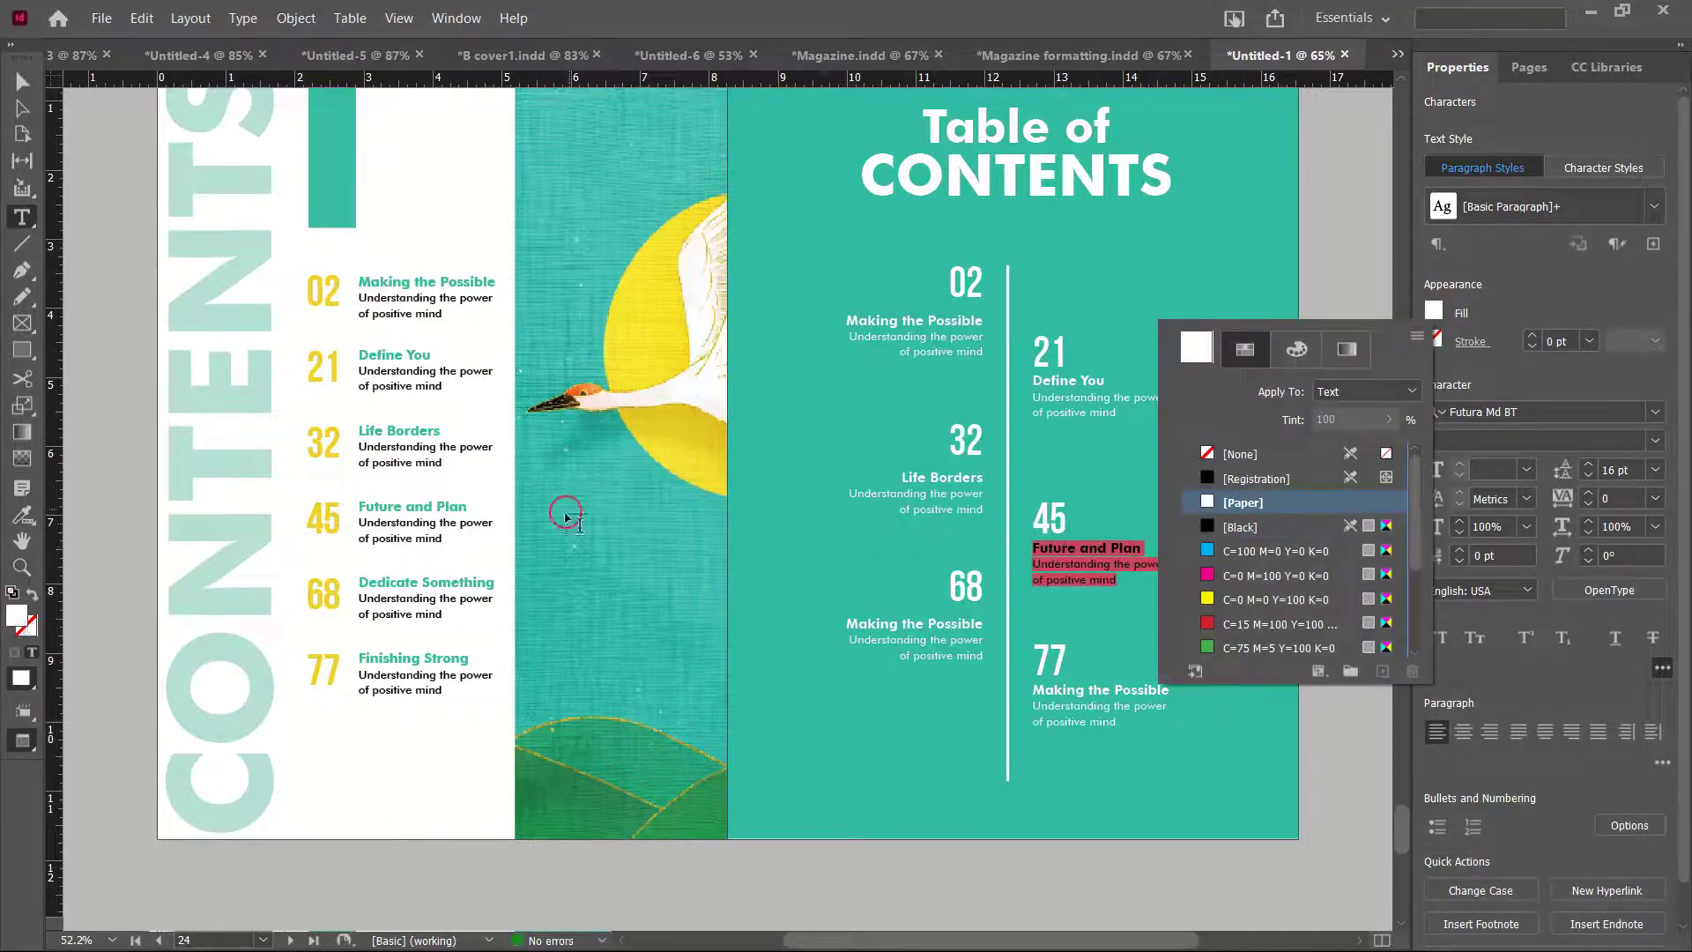
Replace the text under the white 68 with the copied Dedicate Something title and description, and color it with the [Paper] swatch
left_click(432, 608)
left_click(425, 594)
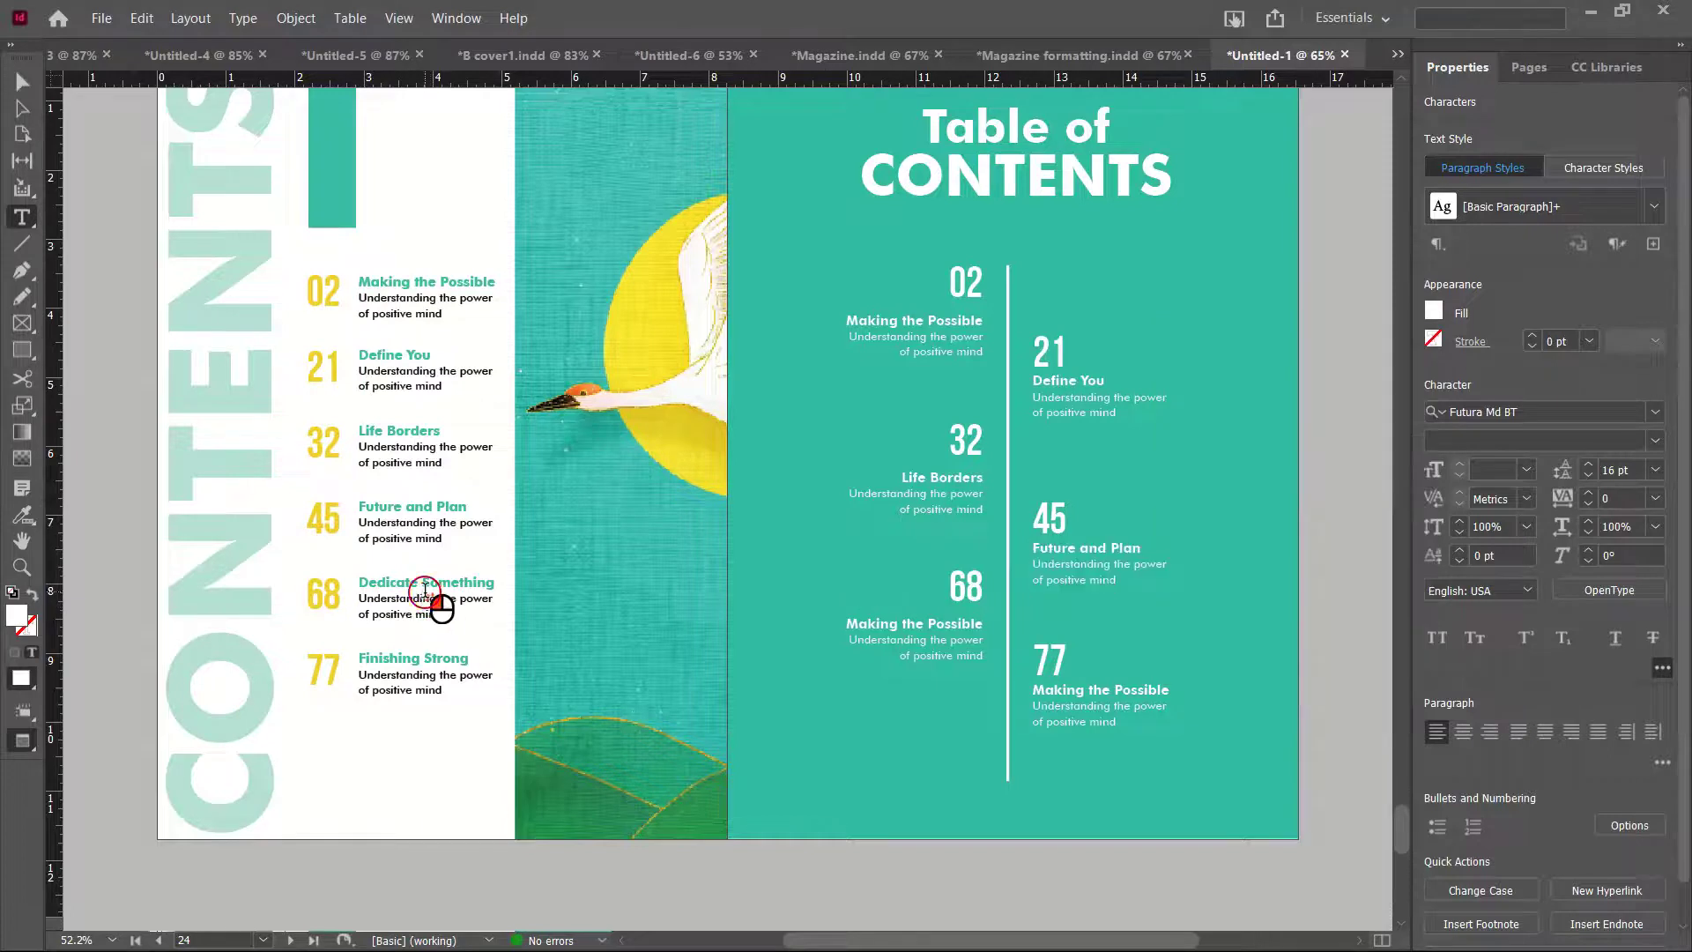
key("ctrl+a")
key("ctrl+c")
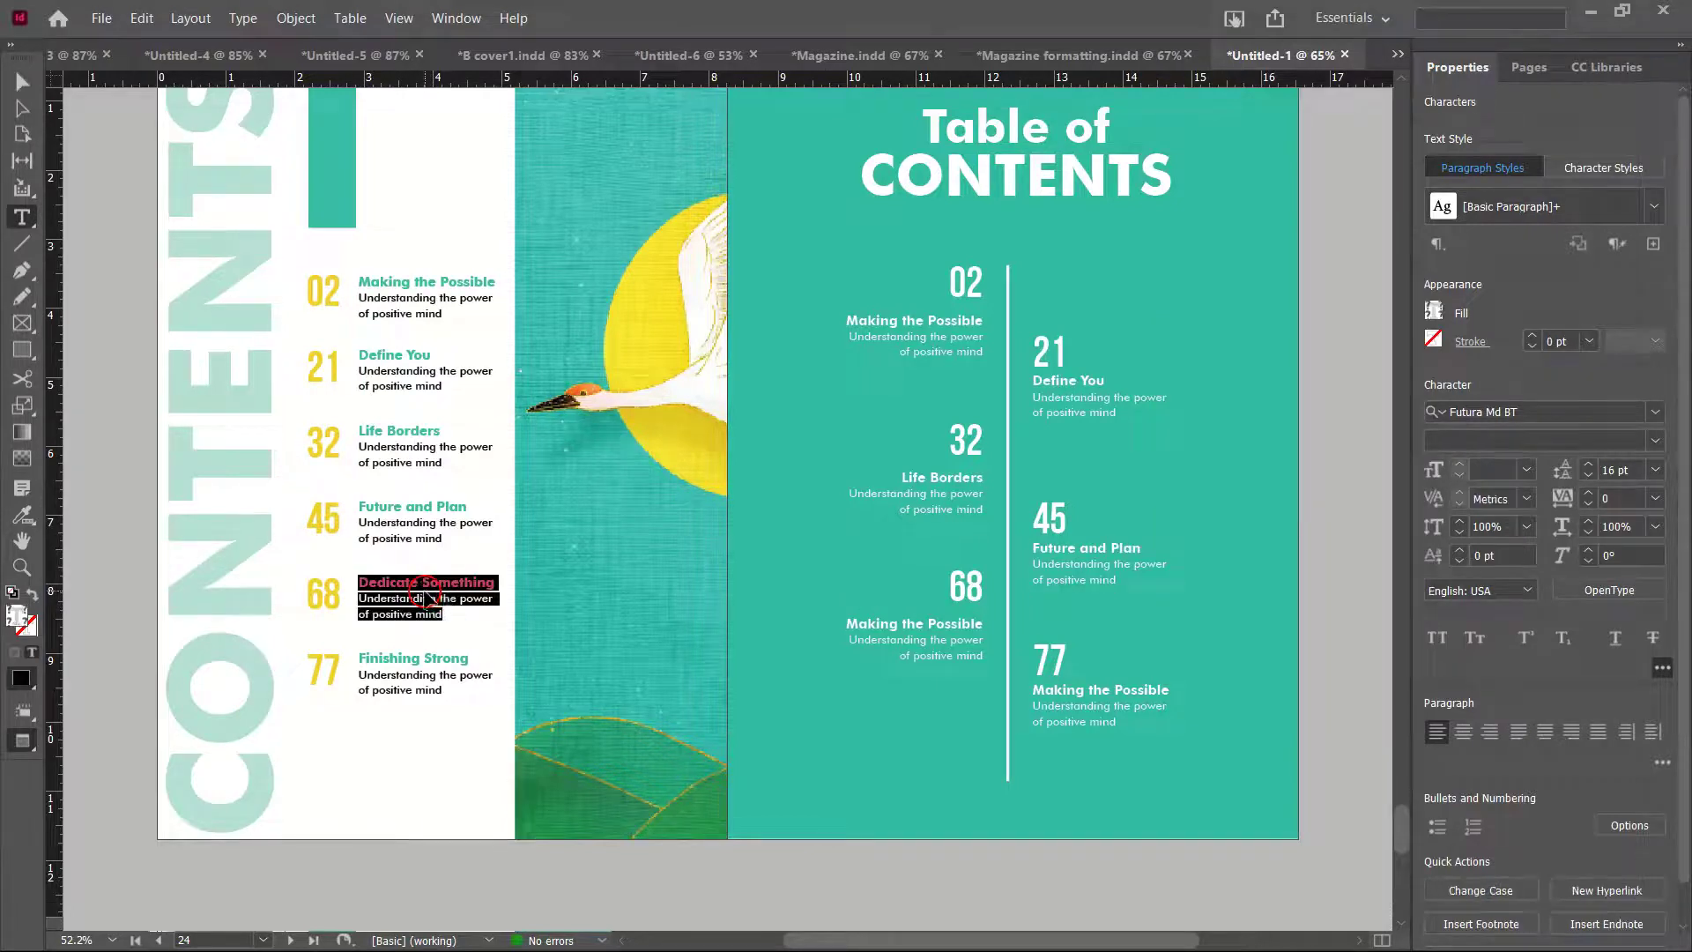
left_click(933, 637)
key("ctrl+a")
key("ctrl+v")
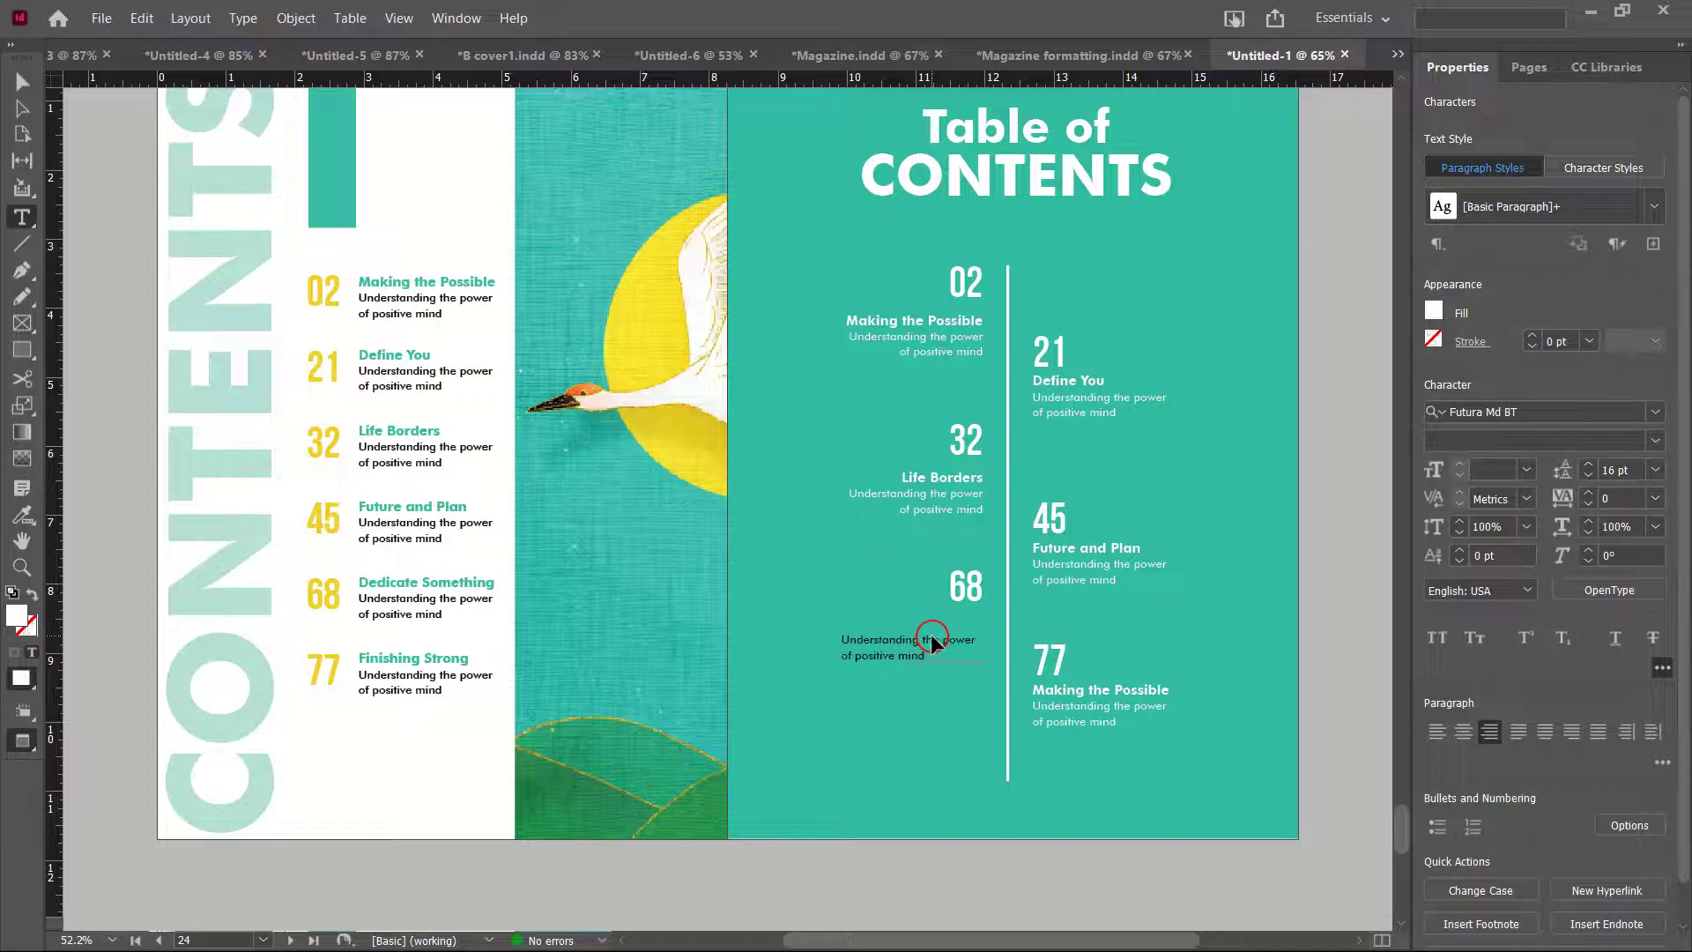
key("ctrl+a")
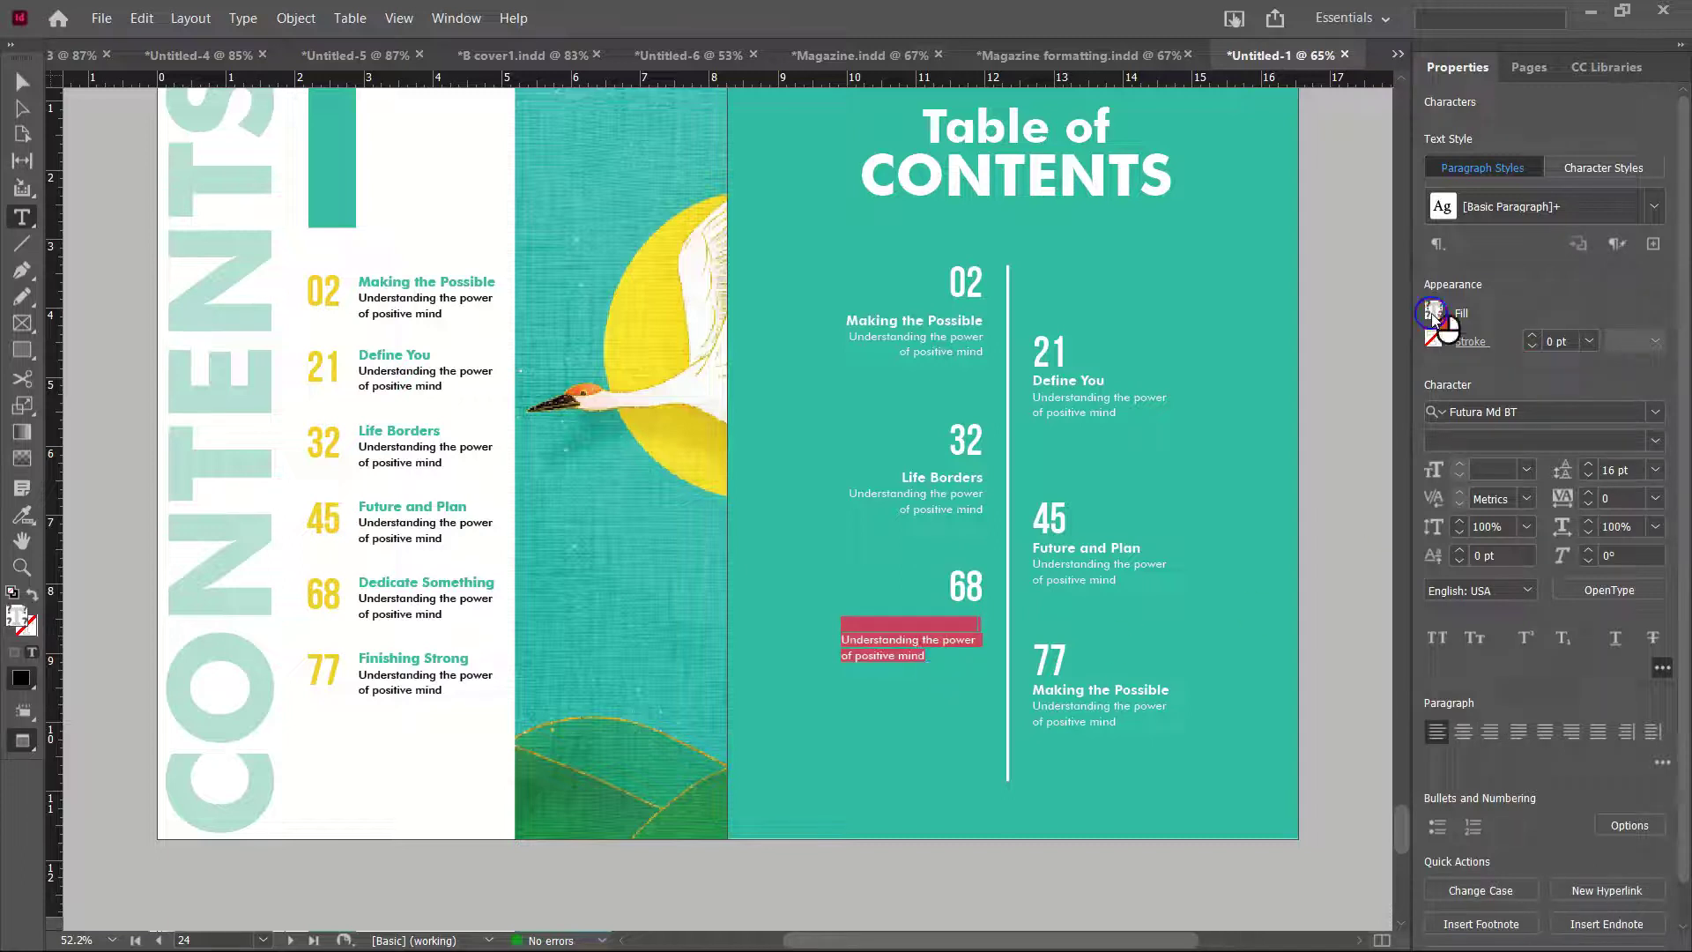
left_click(1248, 508)
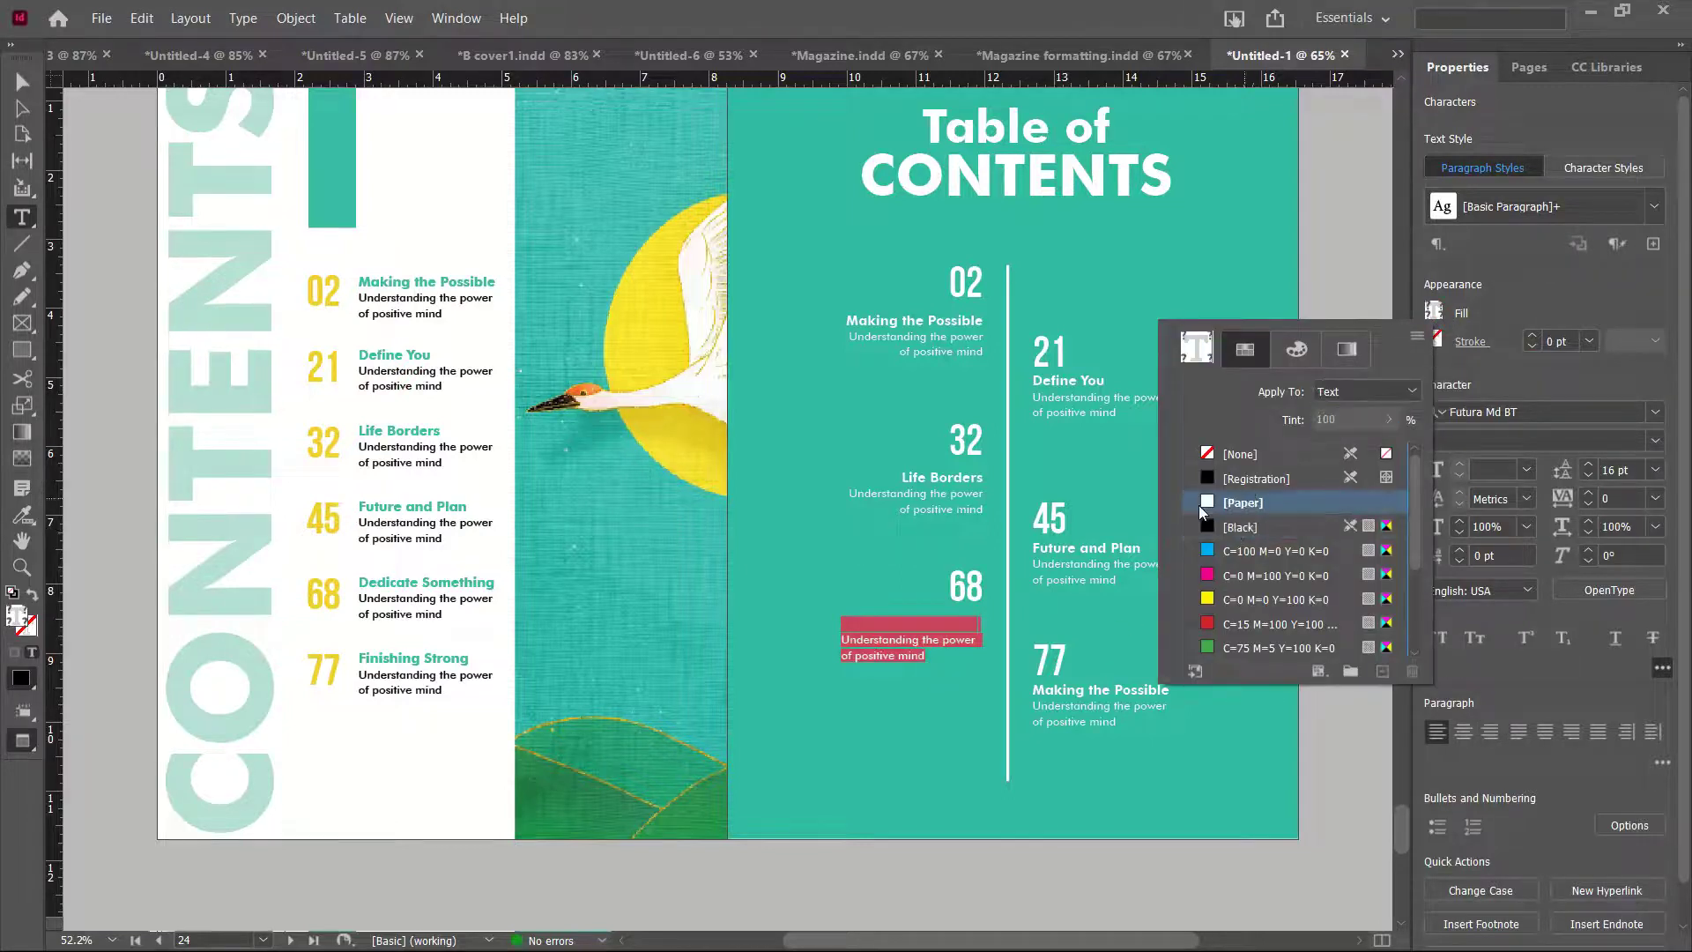
Replace the text under the white 77 with the copied Finishing Strong title and description, and color it with the [Paper] swatch
left_click(432, 668)
left_click(433, 668)
key("ctrl+a")
double_click(1078, 709)
key("ctrl+a")
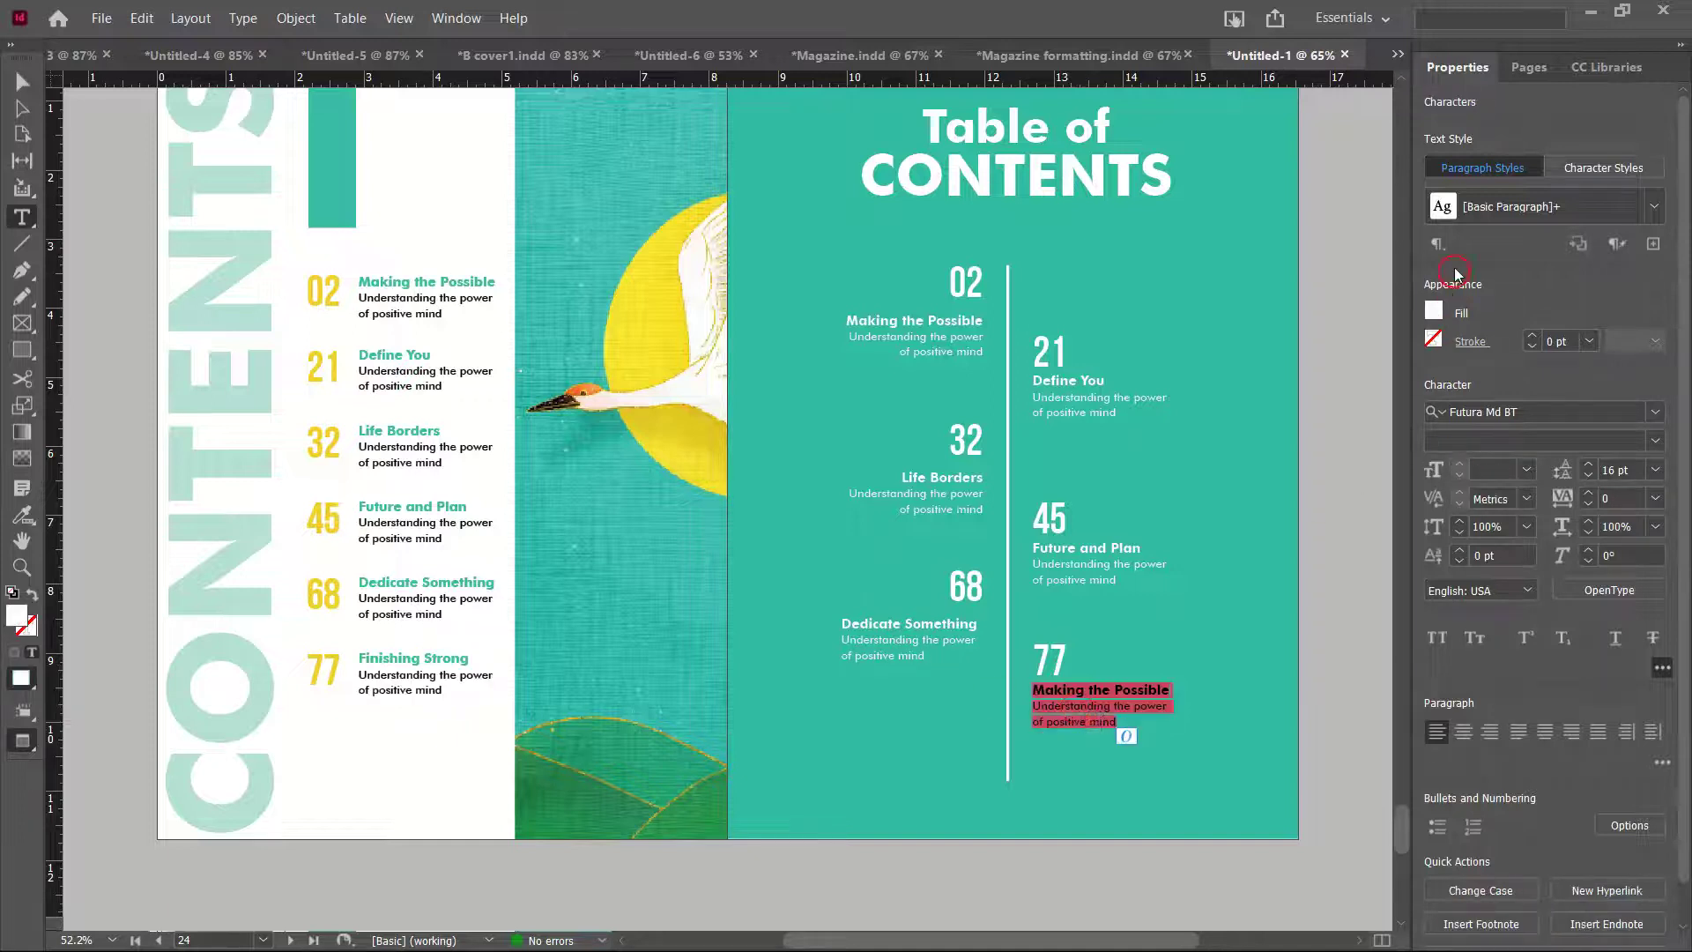
left_click(1433, 315)
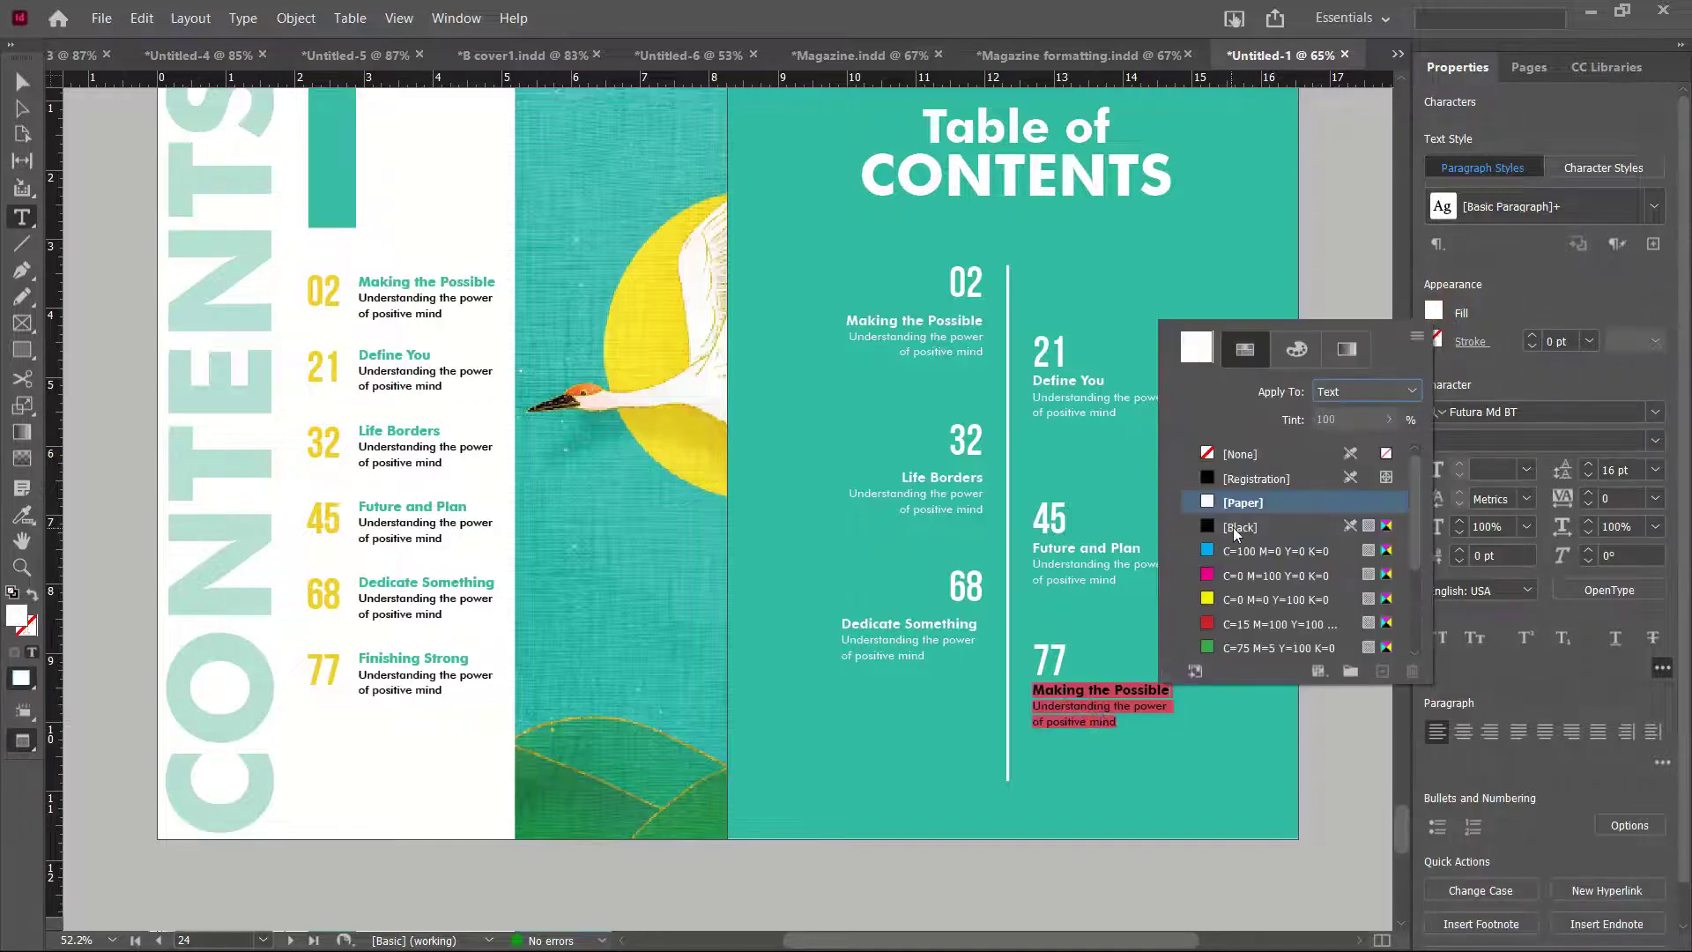
left_click(1252, 503)
left_click(1098, 694)
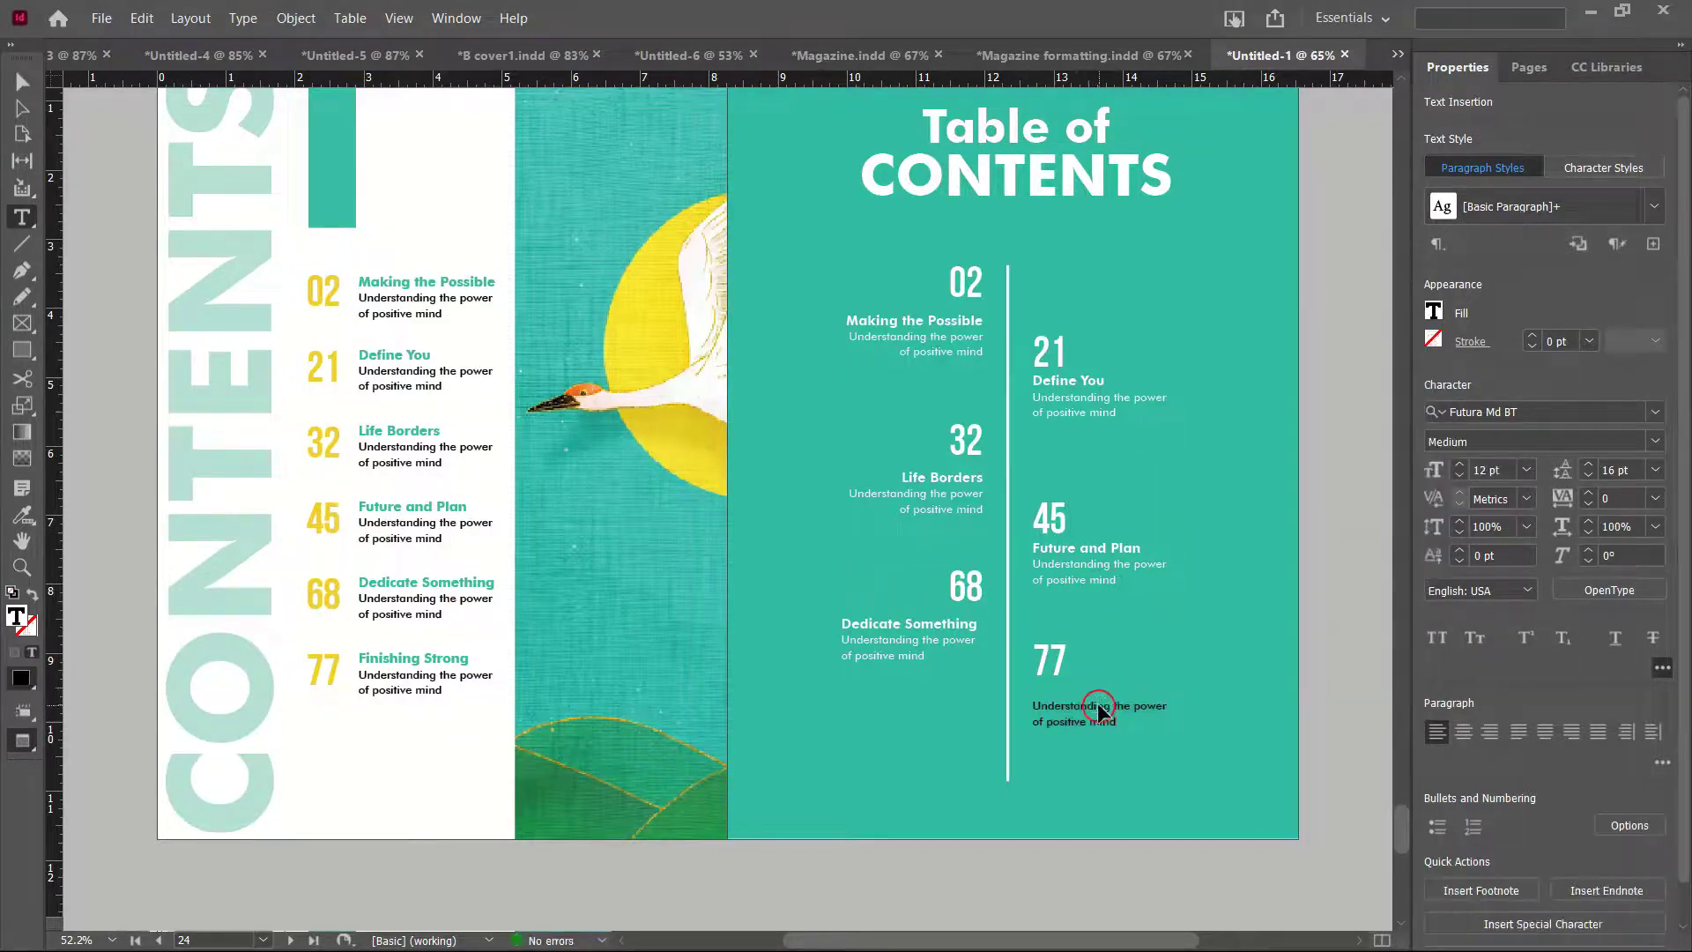
left_click(1435, 310)
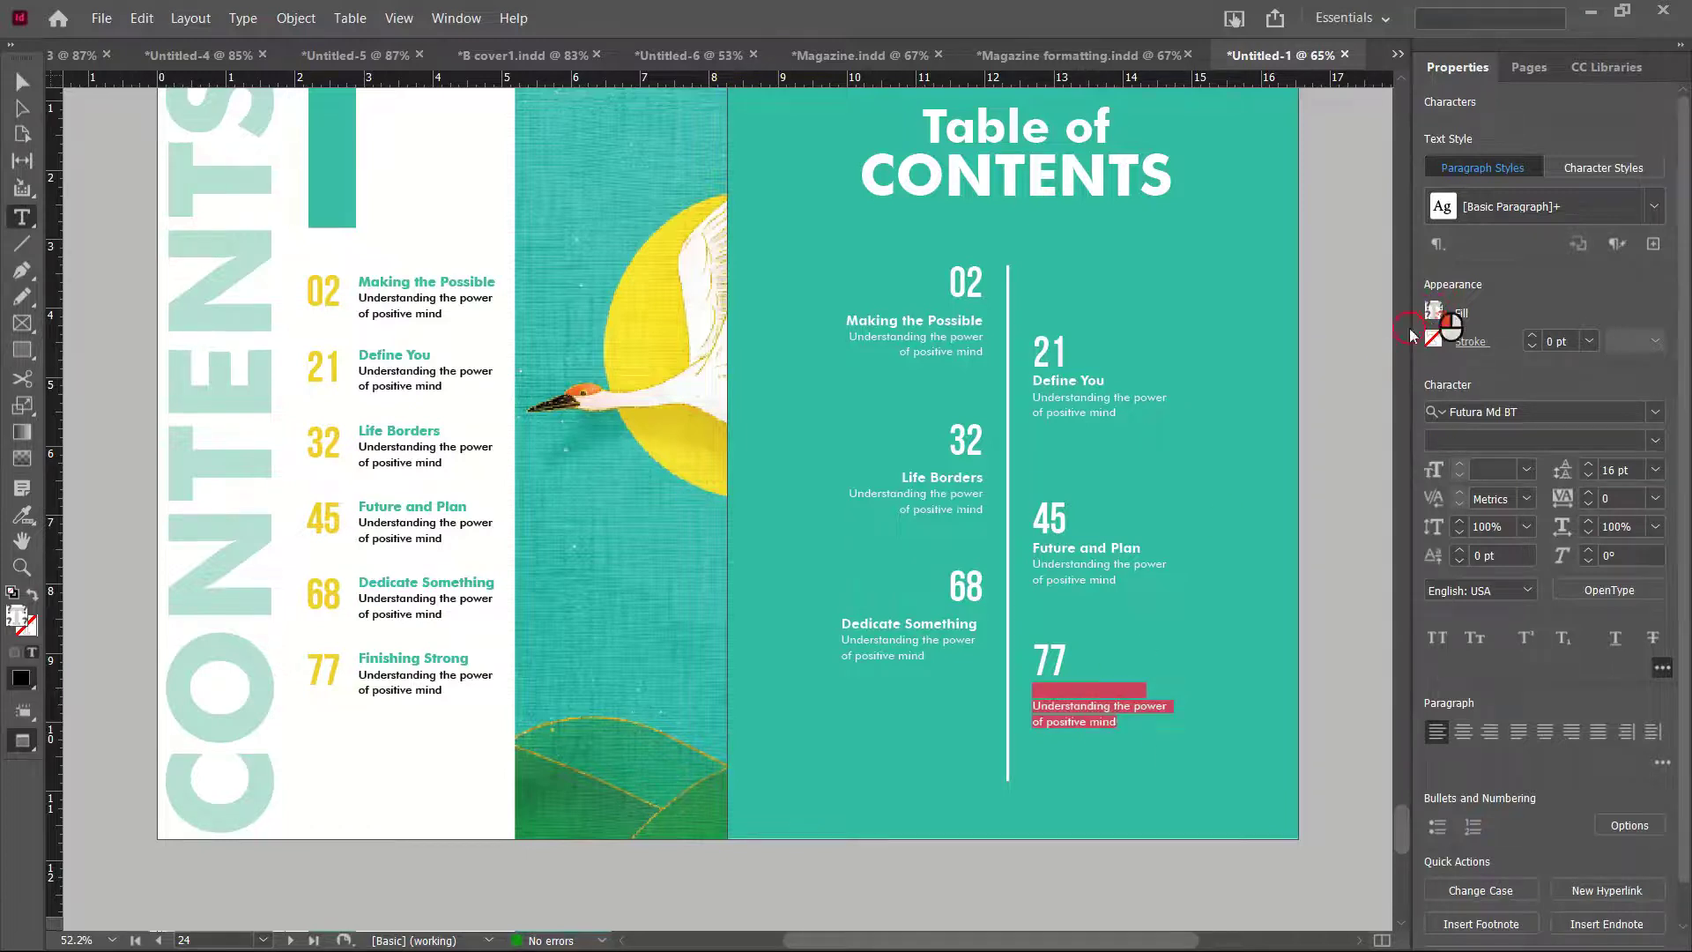
left_click(1248, 500)
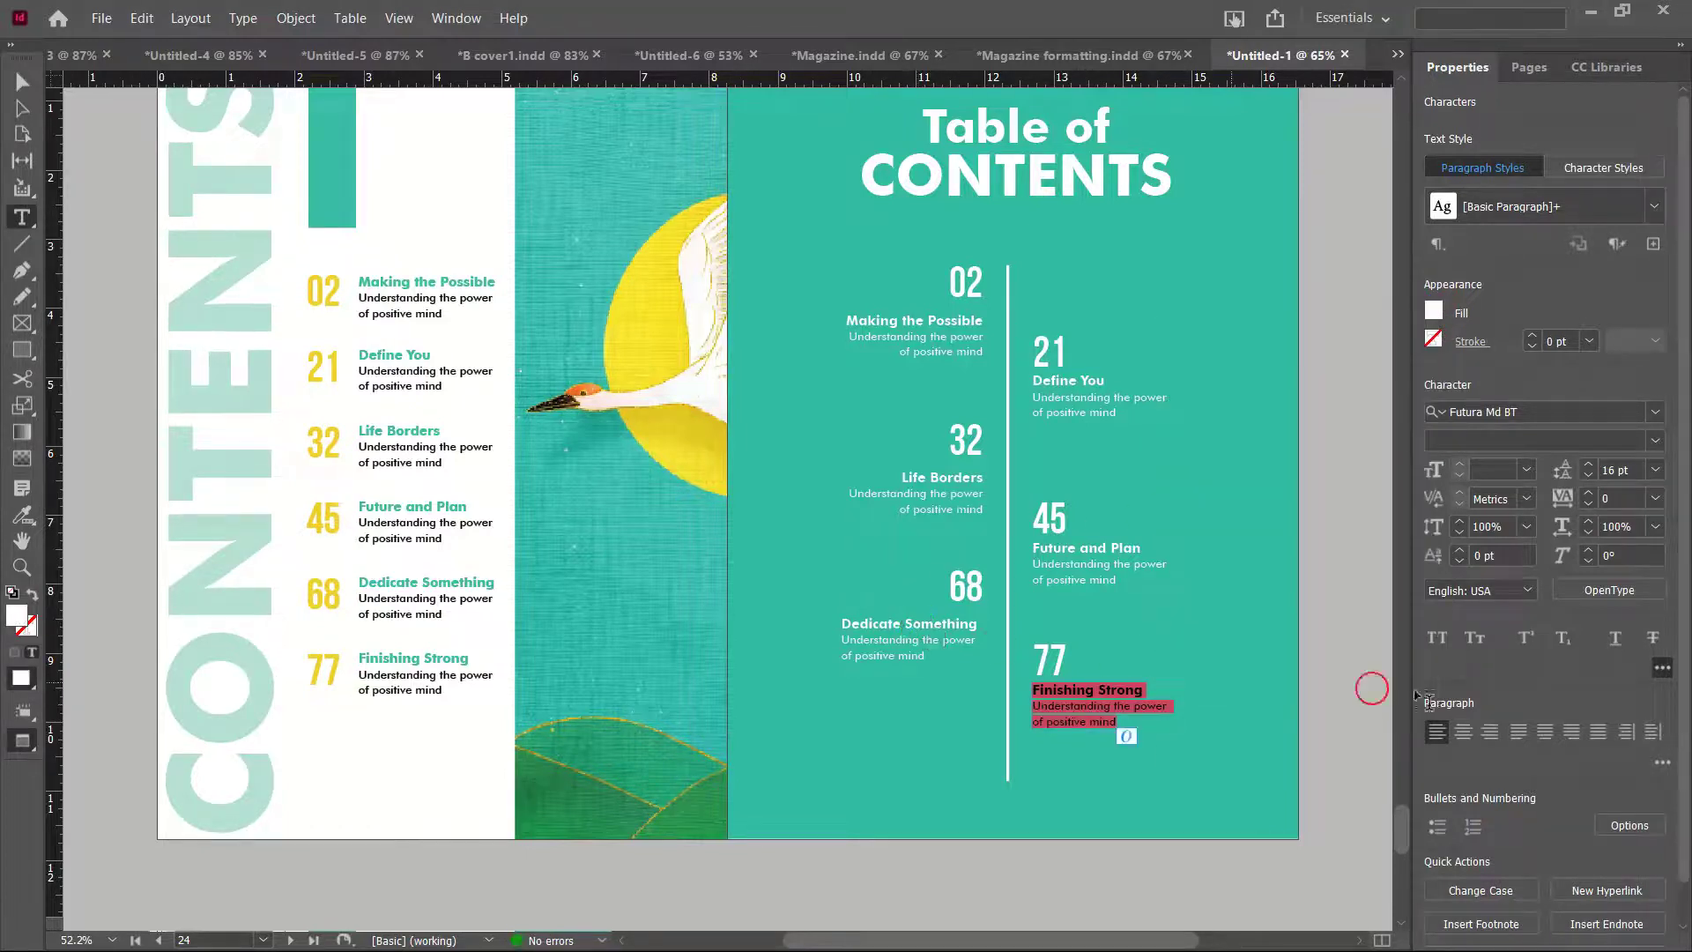
Right-align the Dedicate Something text under the white 68 and deselect its frame
left_click(881, 650)
key("ctrl+a")
left_click(1490, 732)
left_click(22, 81)
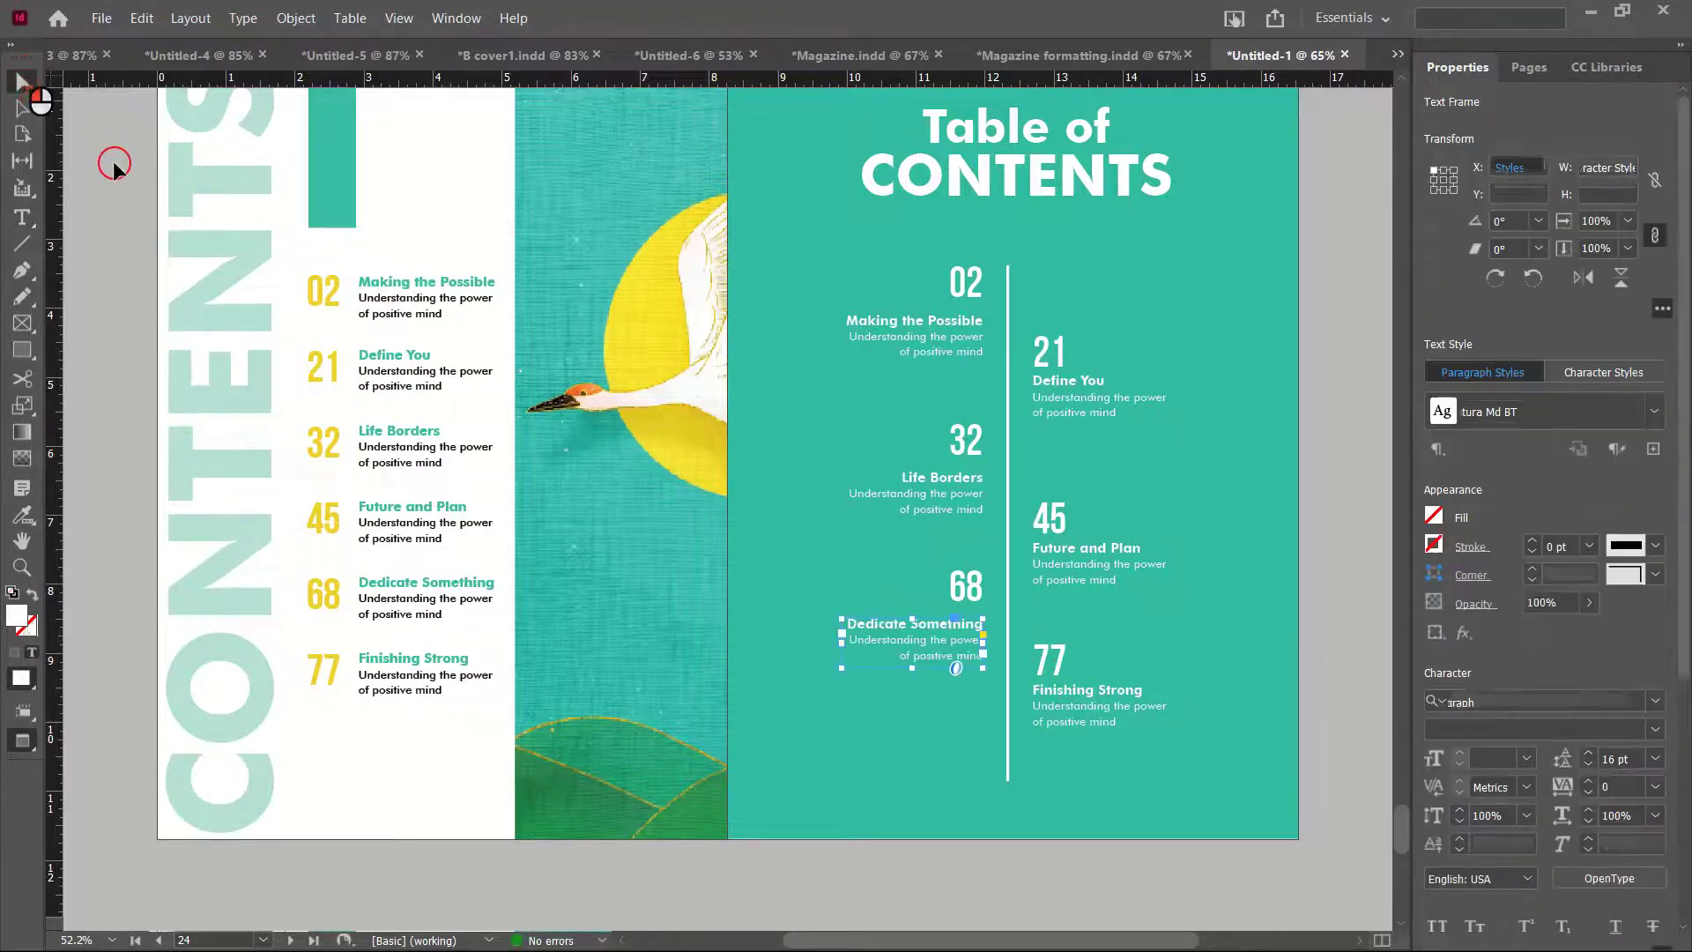
scroll(92, 157, "up", 1)
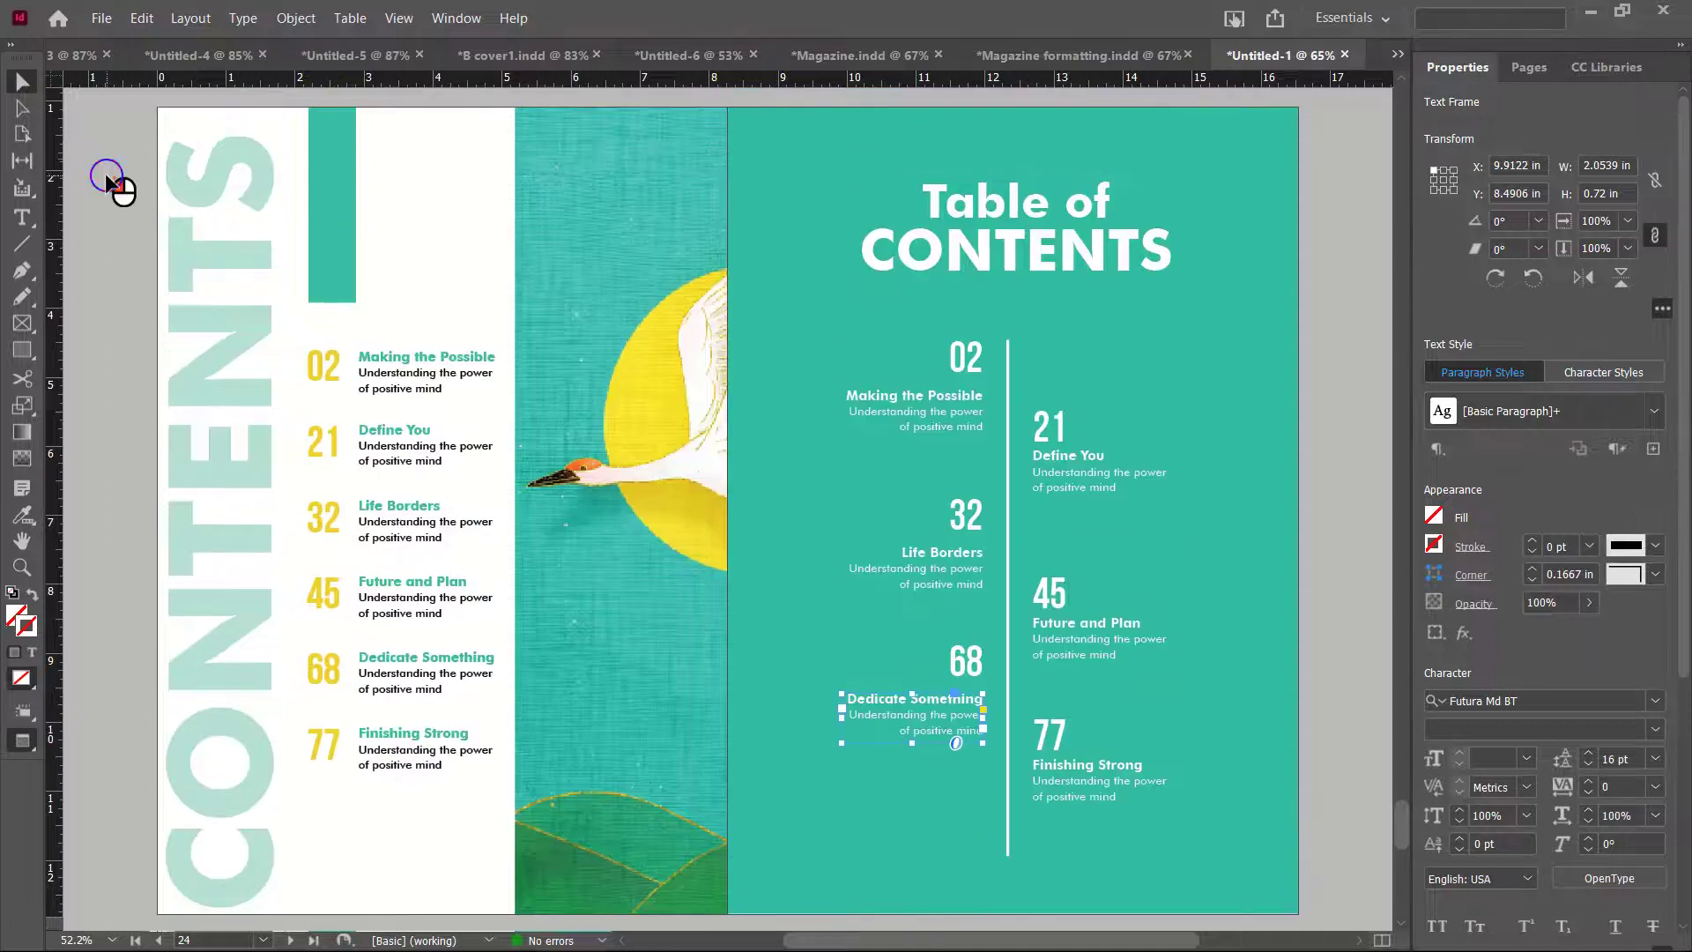
left_click(106, 176)
scroll(220, 334, "down", 2)
scroll(282, 458, "up", 2)
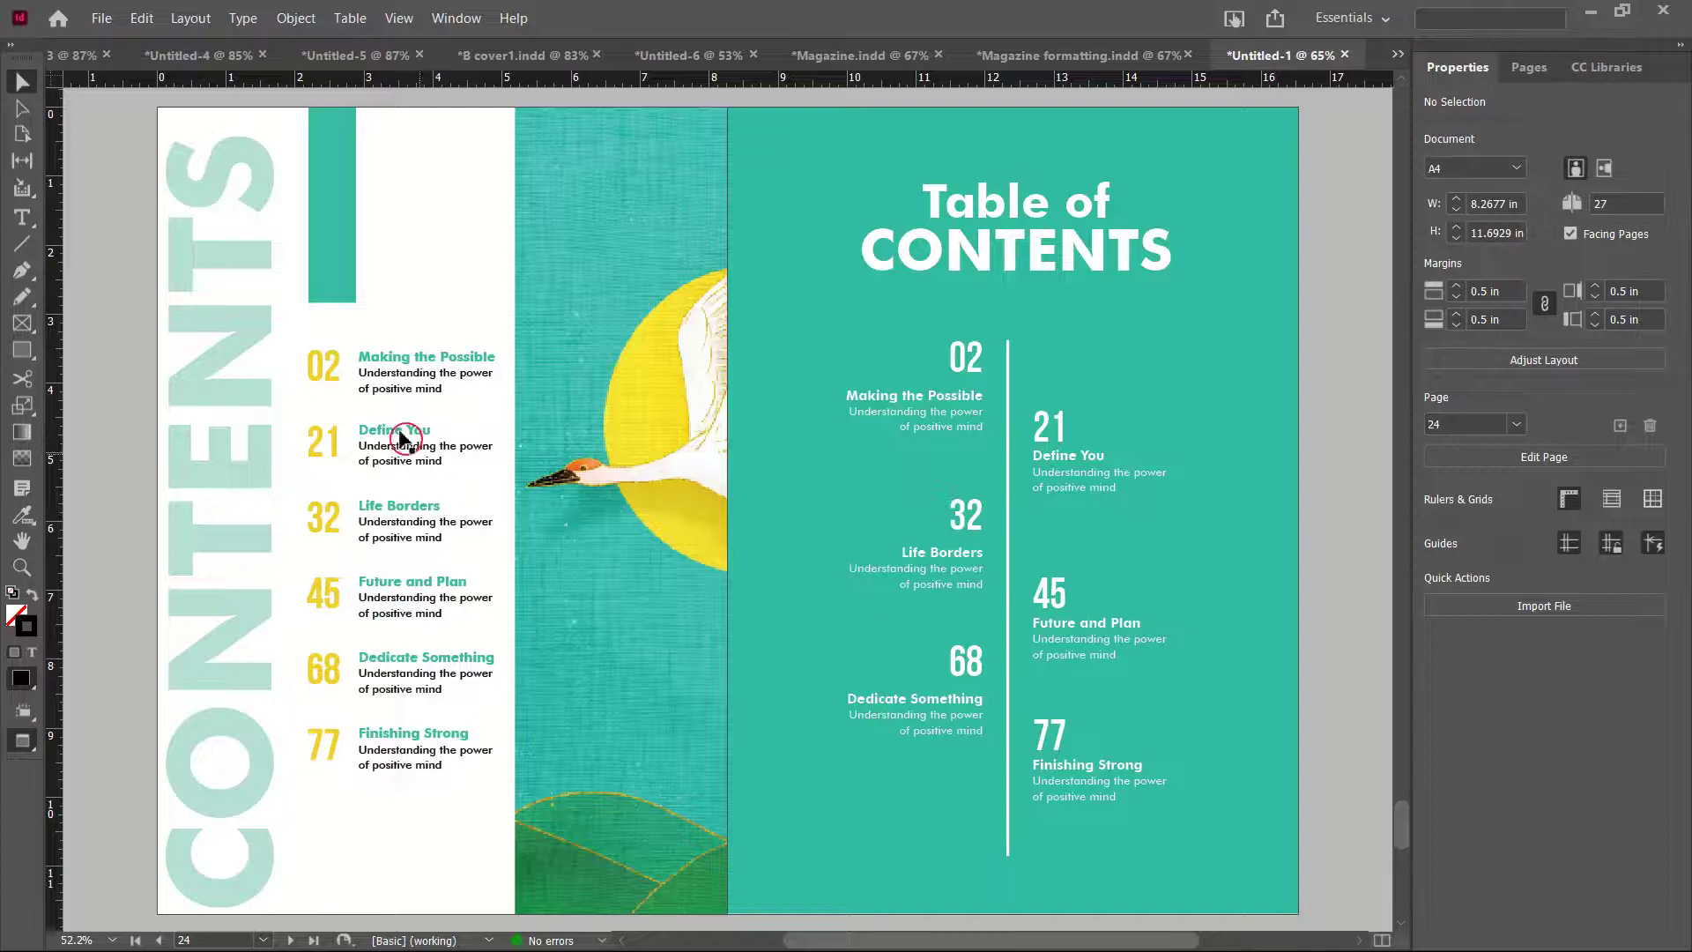
Sample a color theme from the crane image with the Color Theme tool and apply its green to the Table of Contents page background
left_click(19, 511)
left_click(579, 876)
left_click(671, 219)
left_click(1246, 148)
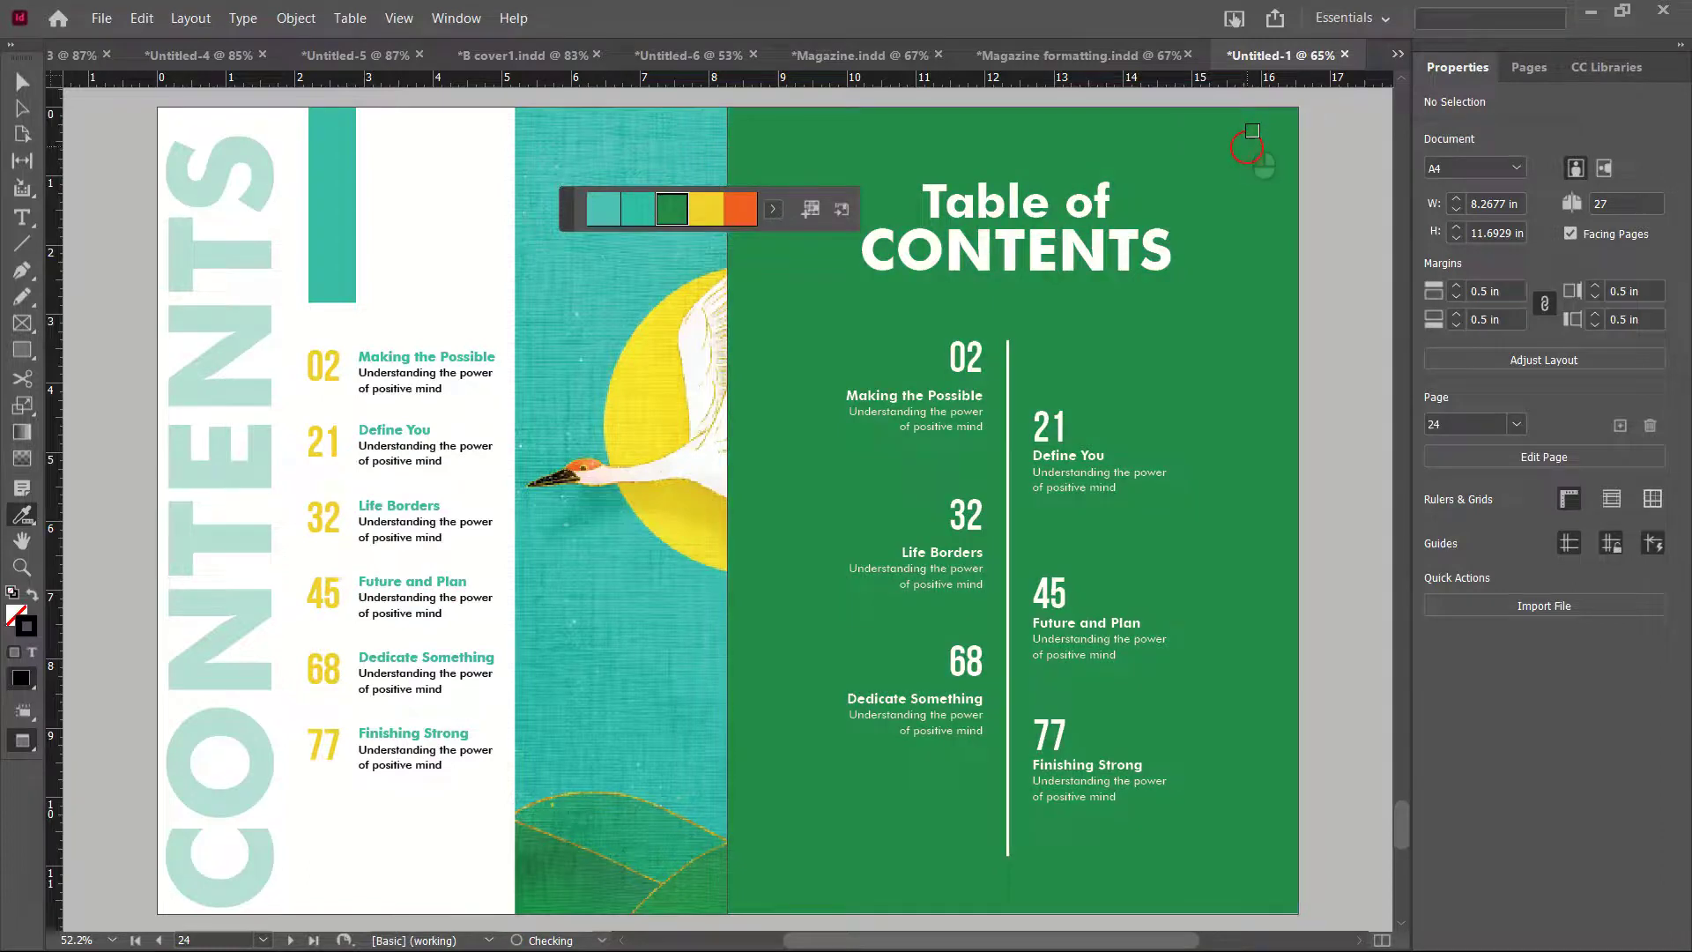
Try the orange and yellow colors of the sampled theme on the Table of Contents page background
left_click(713, 221)
left_click(741, 210)
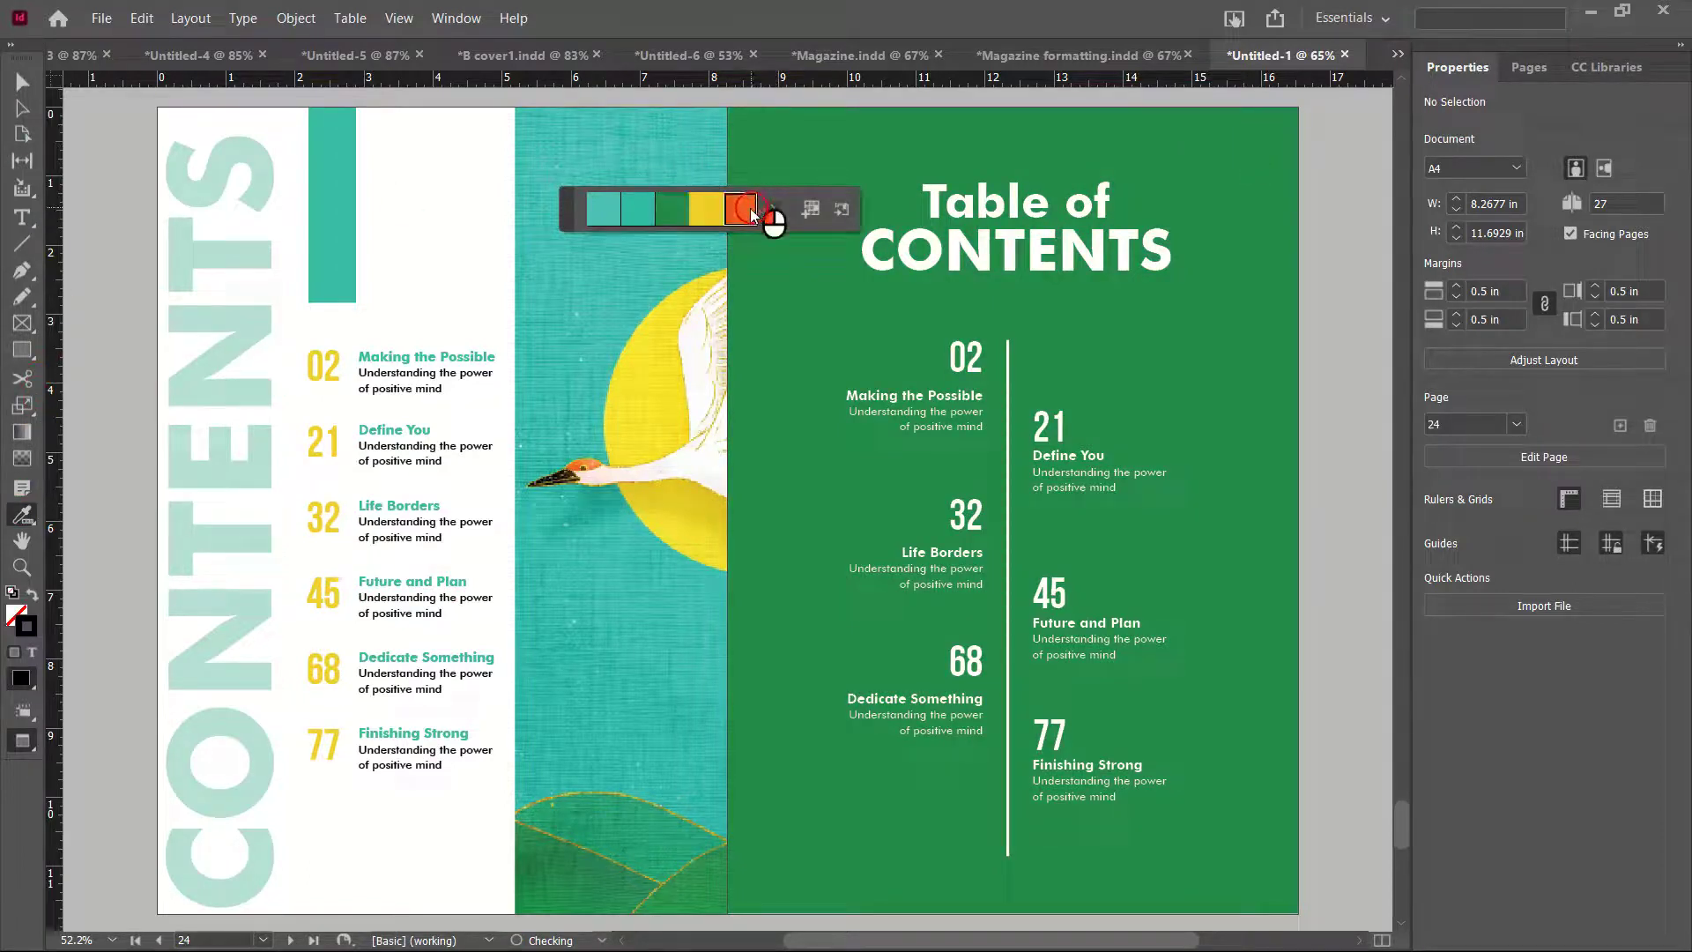
left_click(1259, 171)
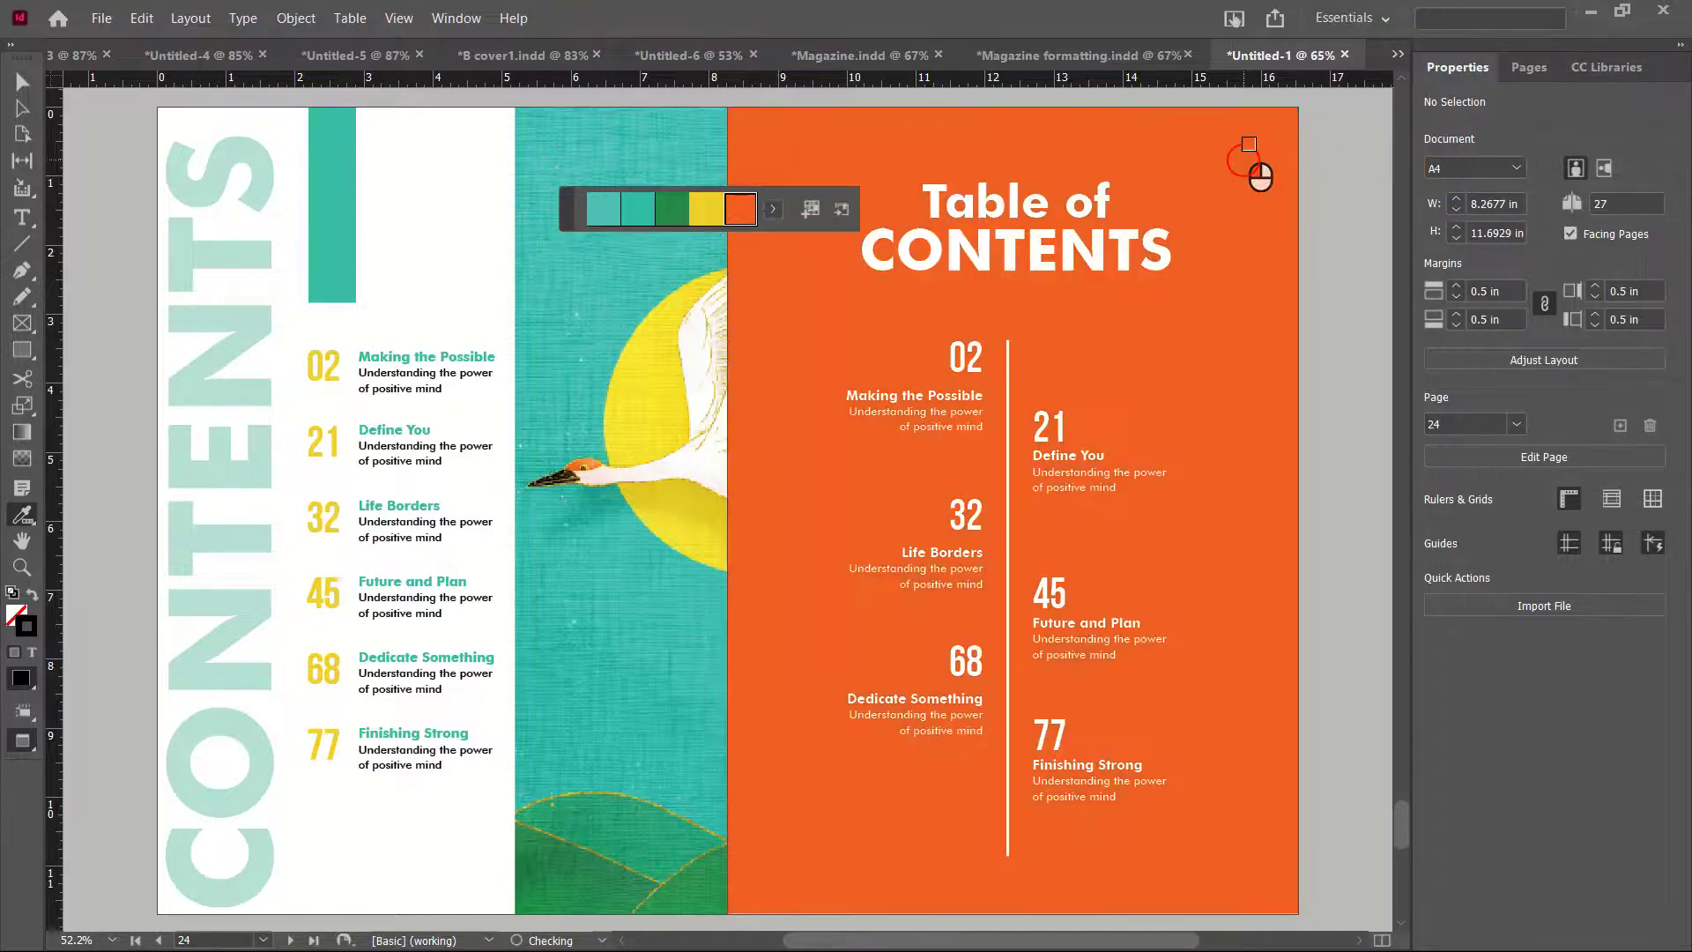
left_click(714, 219)
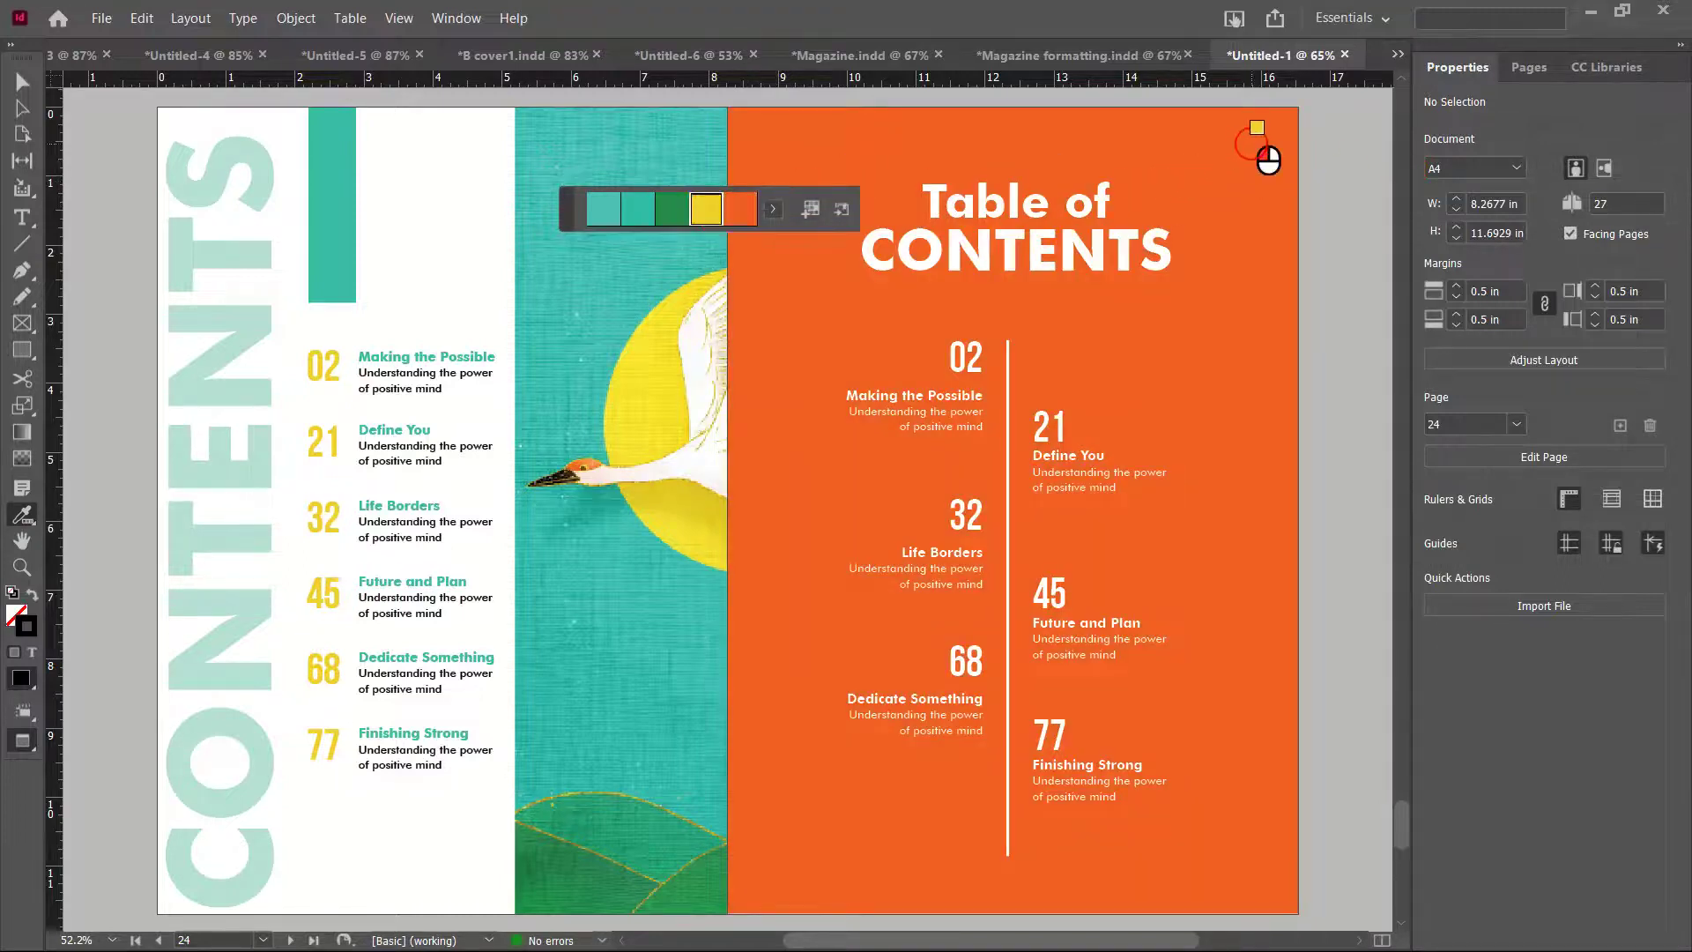
left_click(1260, 163)
Try the green and both teal colors of the sampled theme in turn on the Table of Contents page background
left_click(661, 207)
left_click(825, 148)
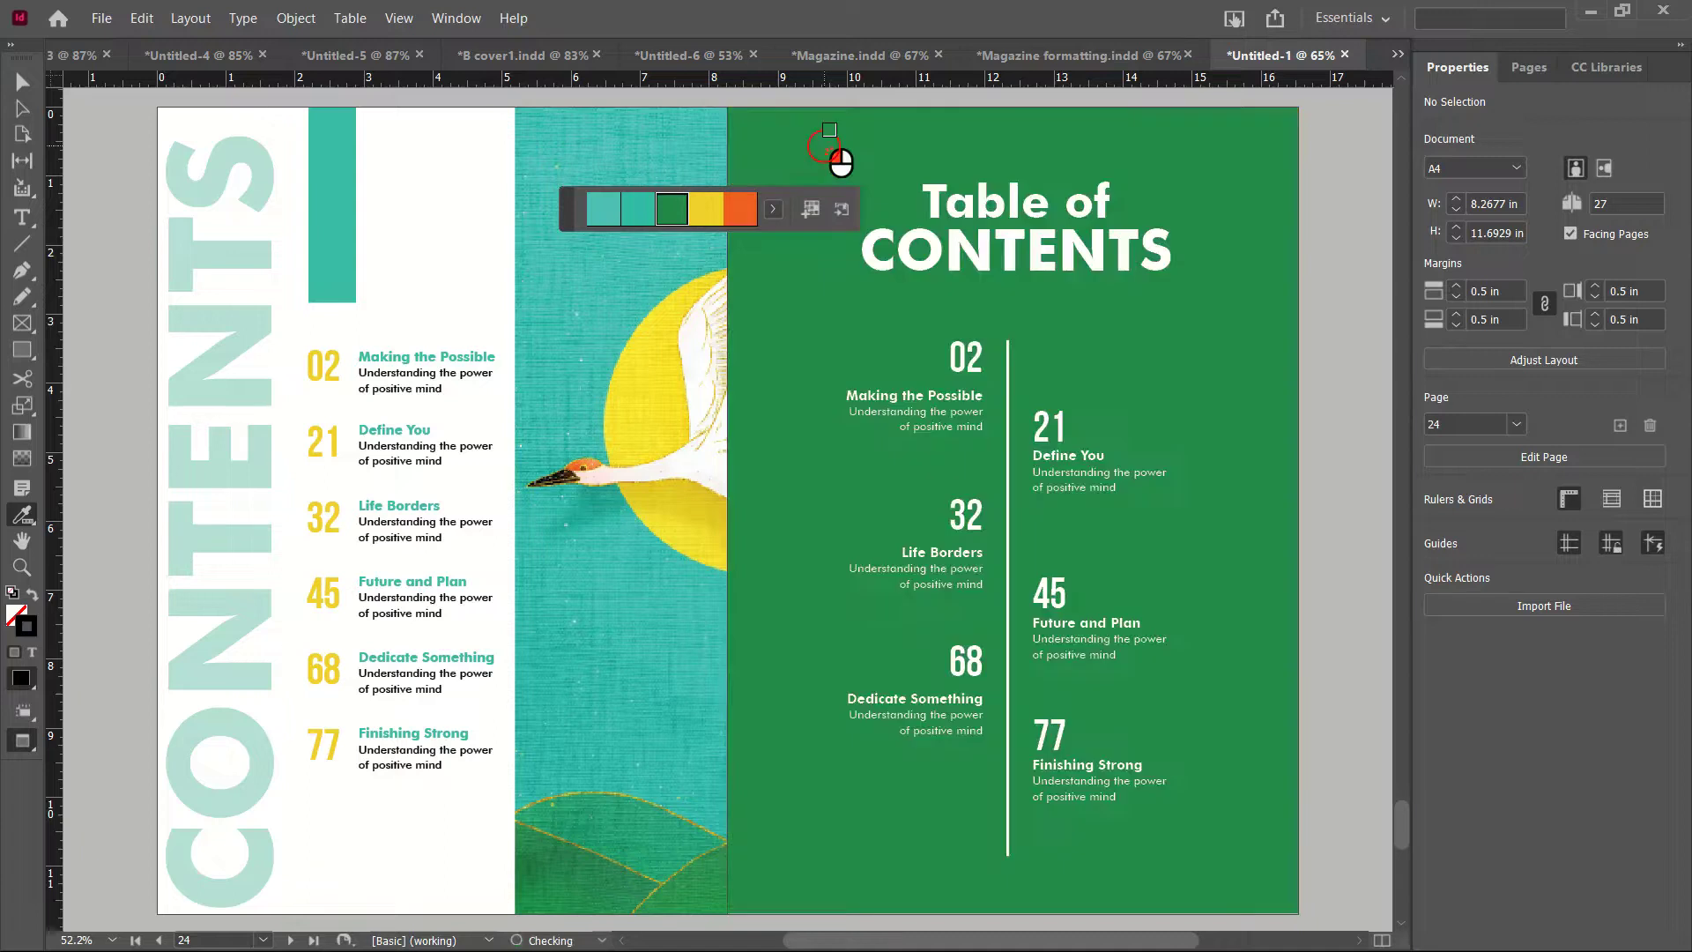
left_click(637, 209)
left_click(1181, 134)
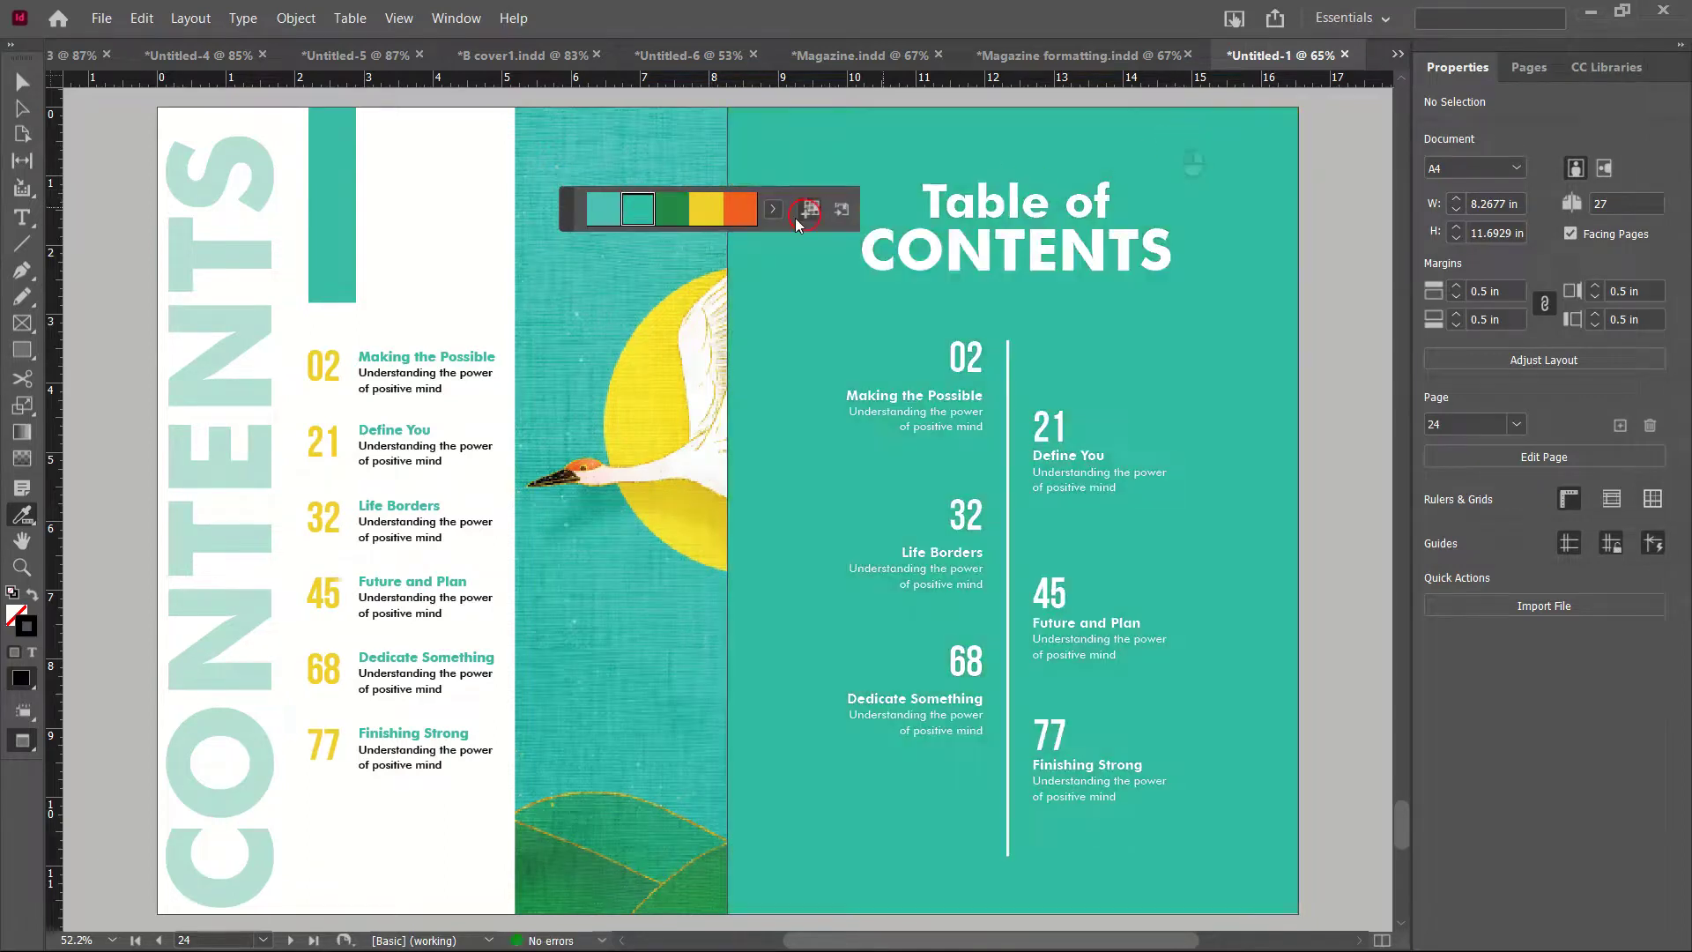
left_click(604, 209)
left_click(1170, 139)
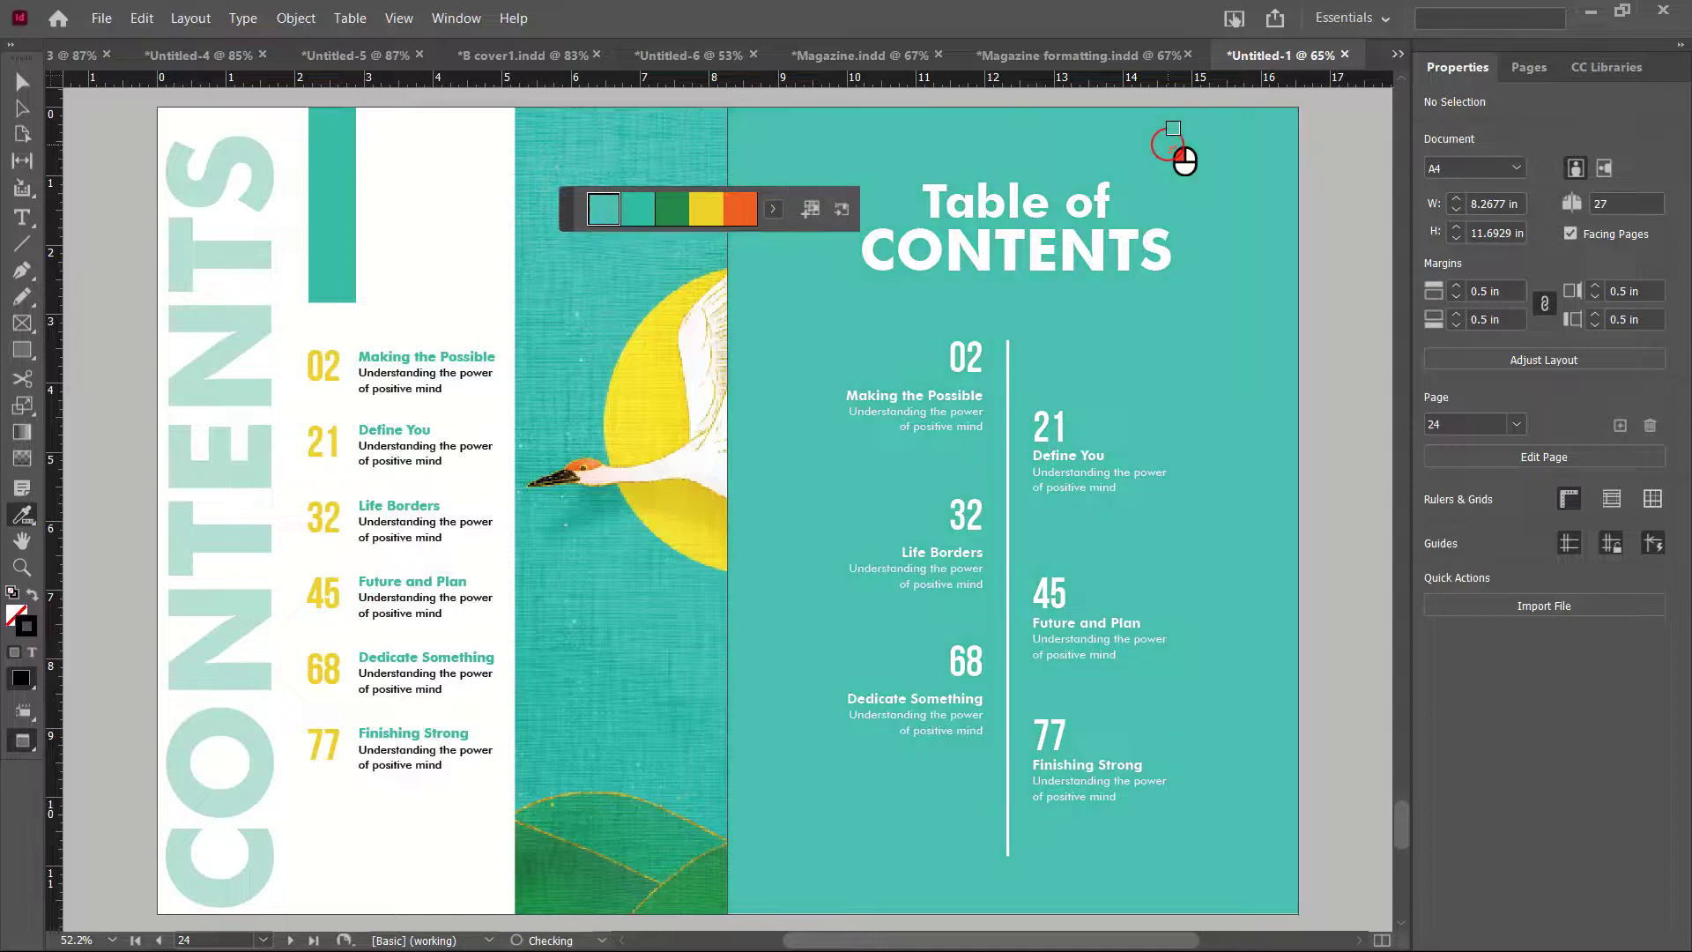
left_click(637, 209)
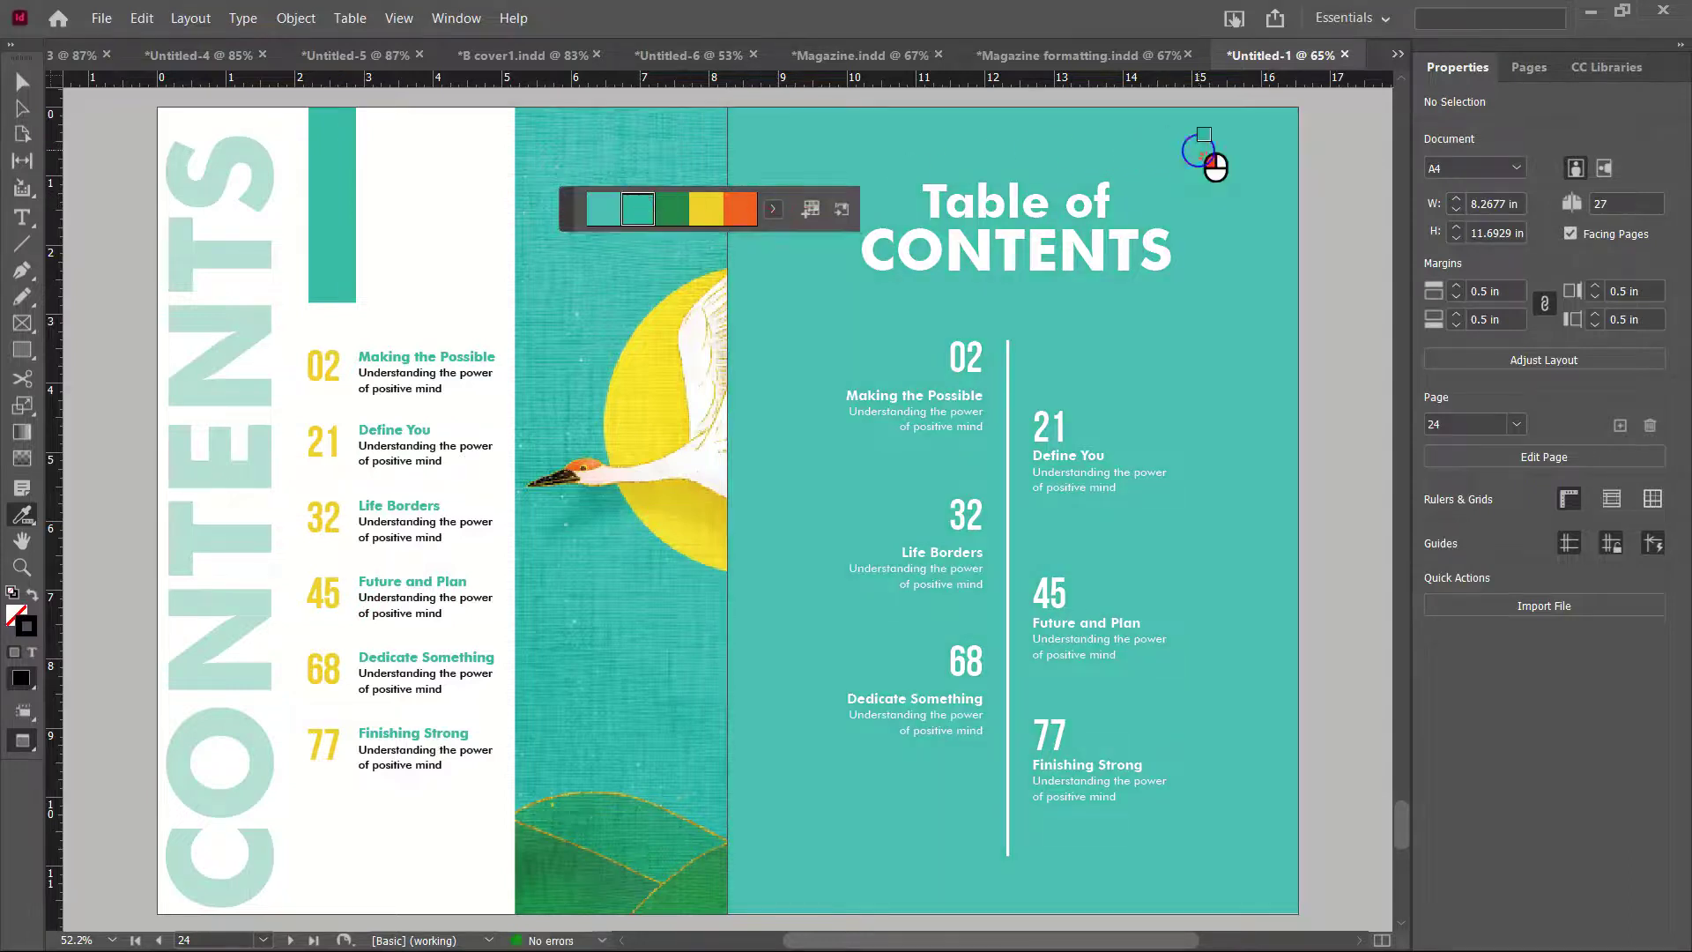
left_click(1199, 151)
left_click(671, 209)
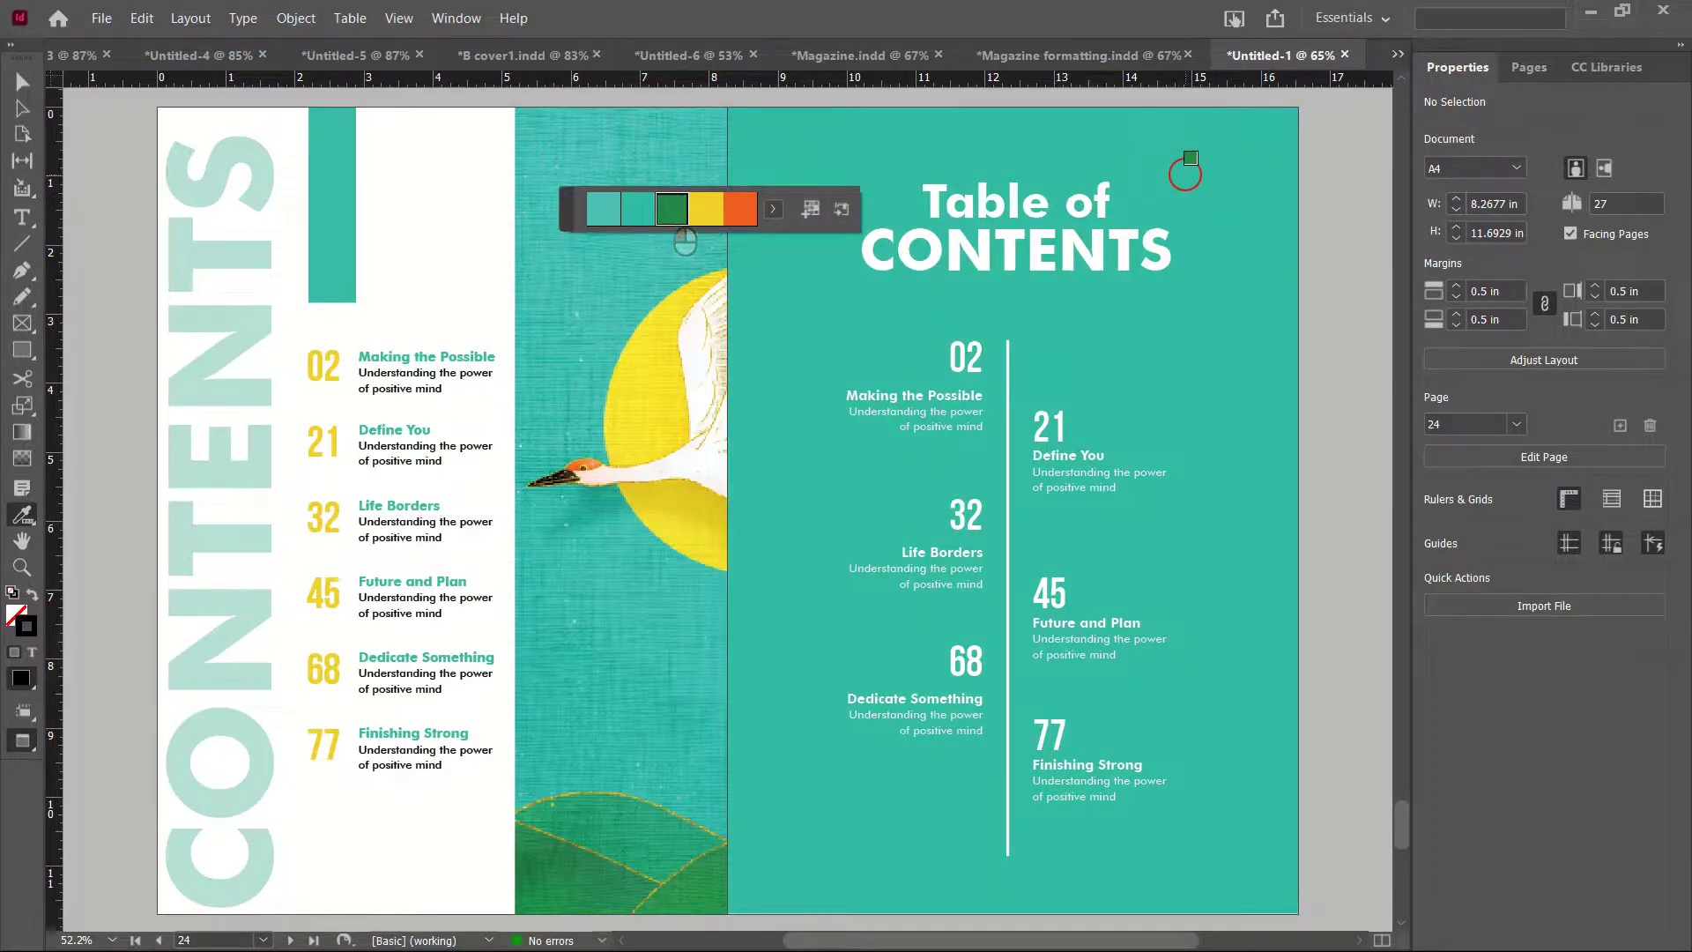
left_click(1187, 169)
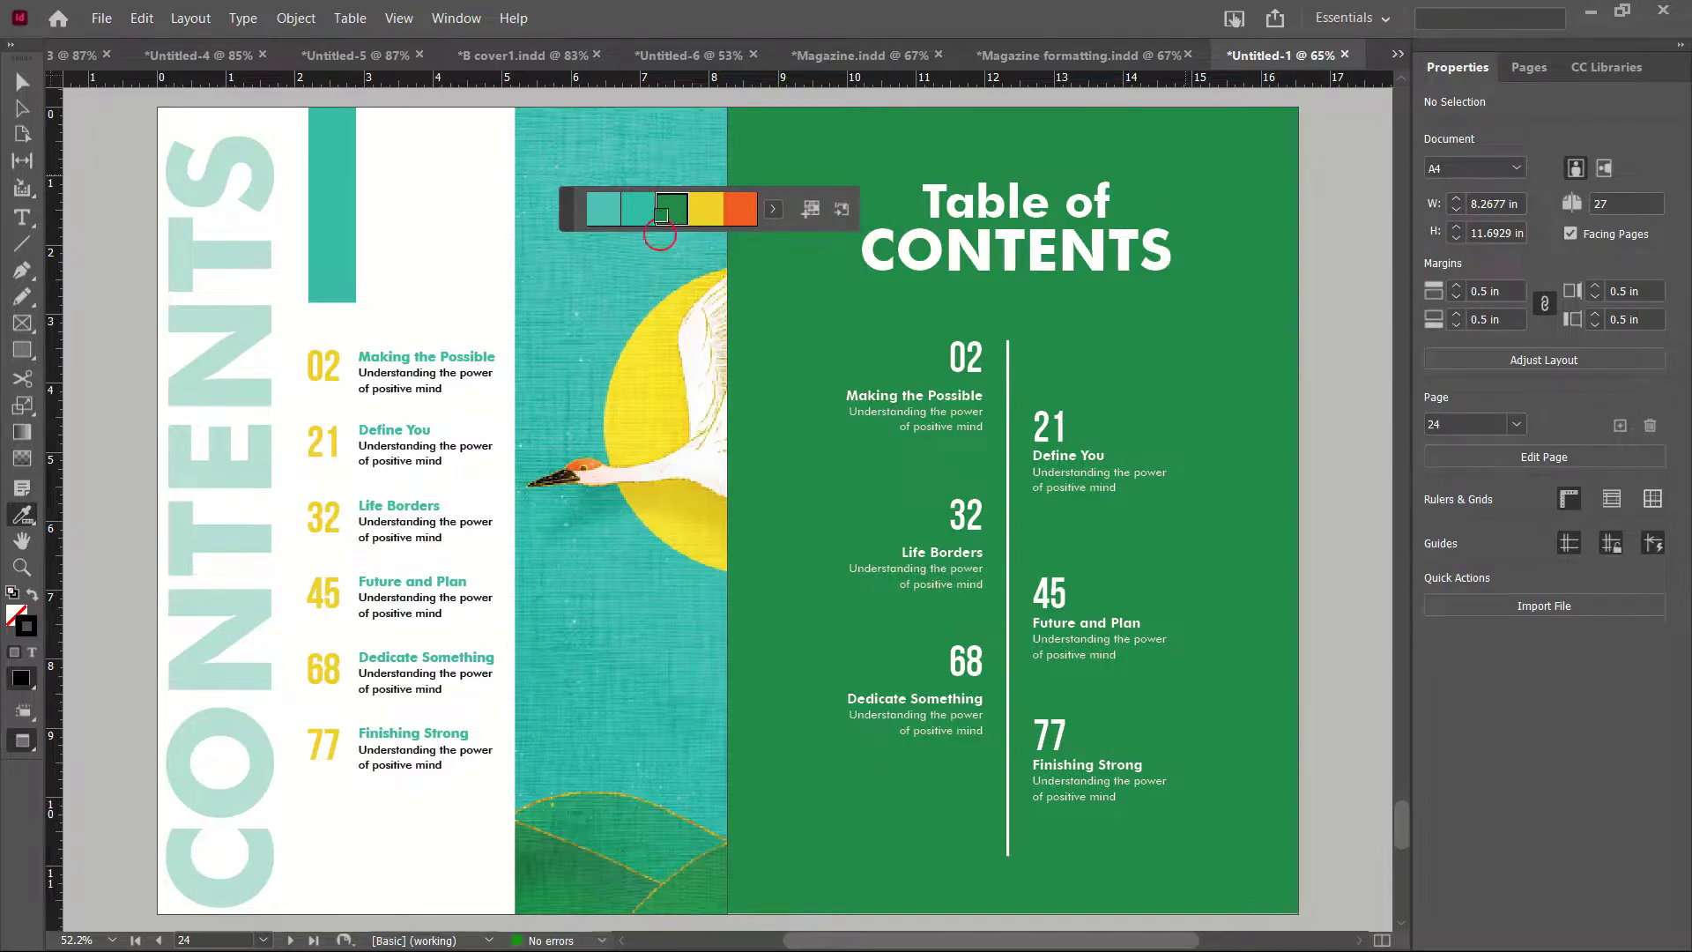
Fill the Table of Contents page background with the theme's second, darker teal and return to the Selection tool with nothing selected
left_click(637, 209)
left_click(1227, 144)
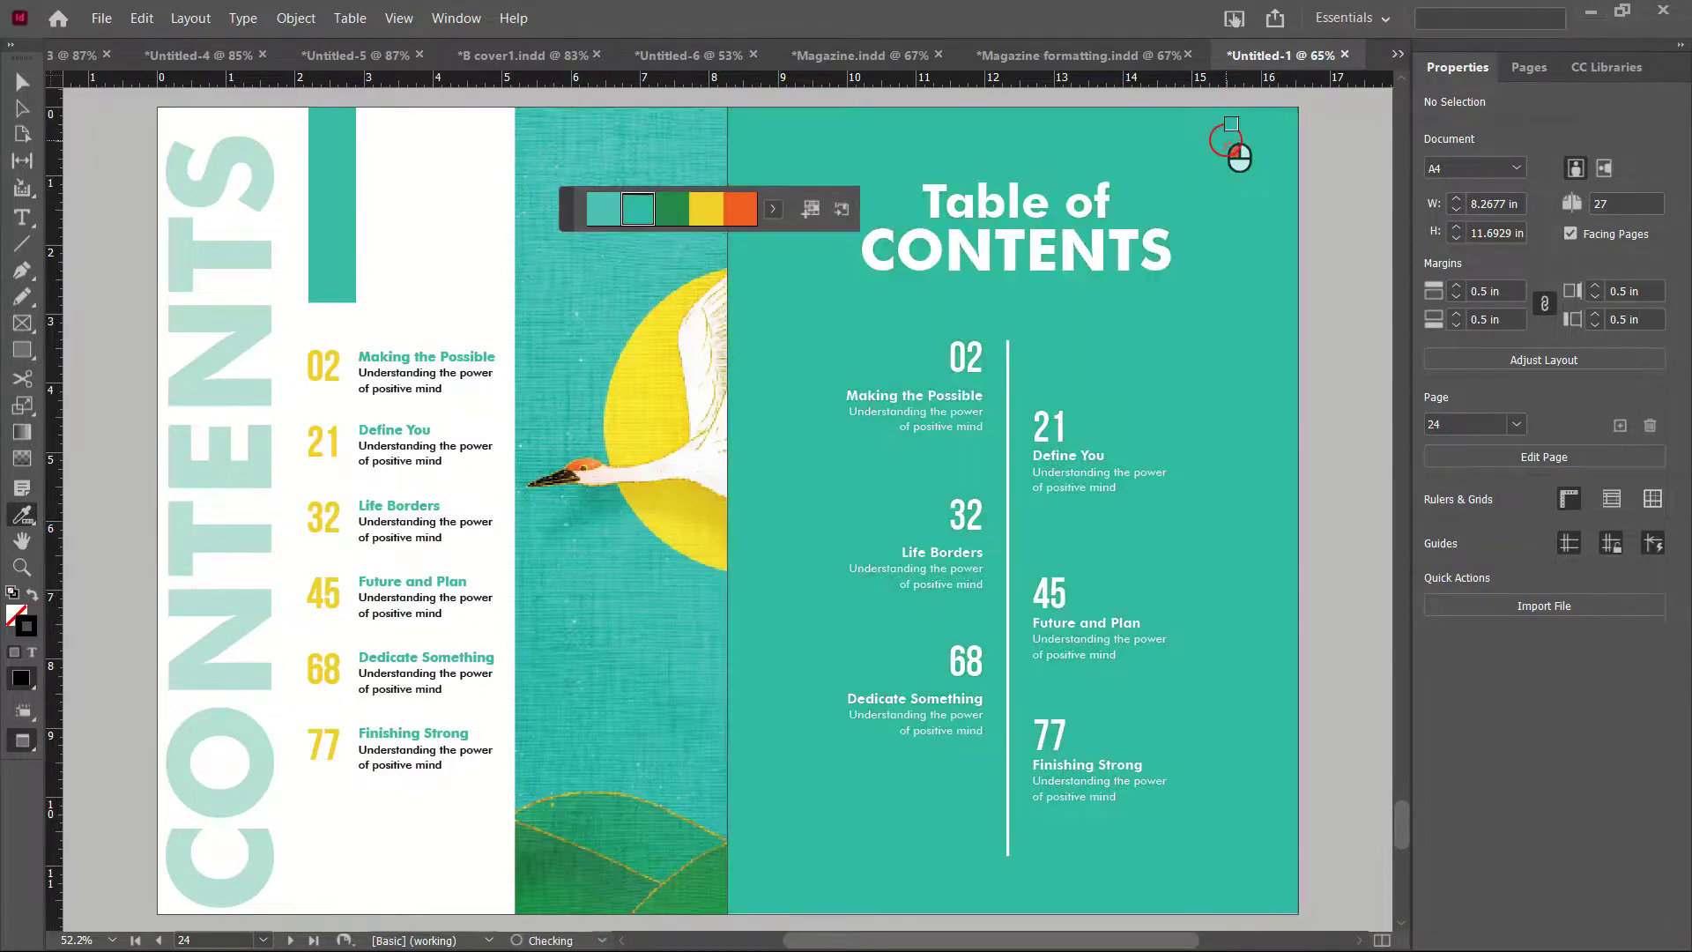
left_click(22, 82)
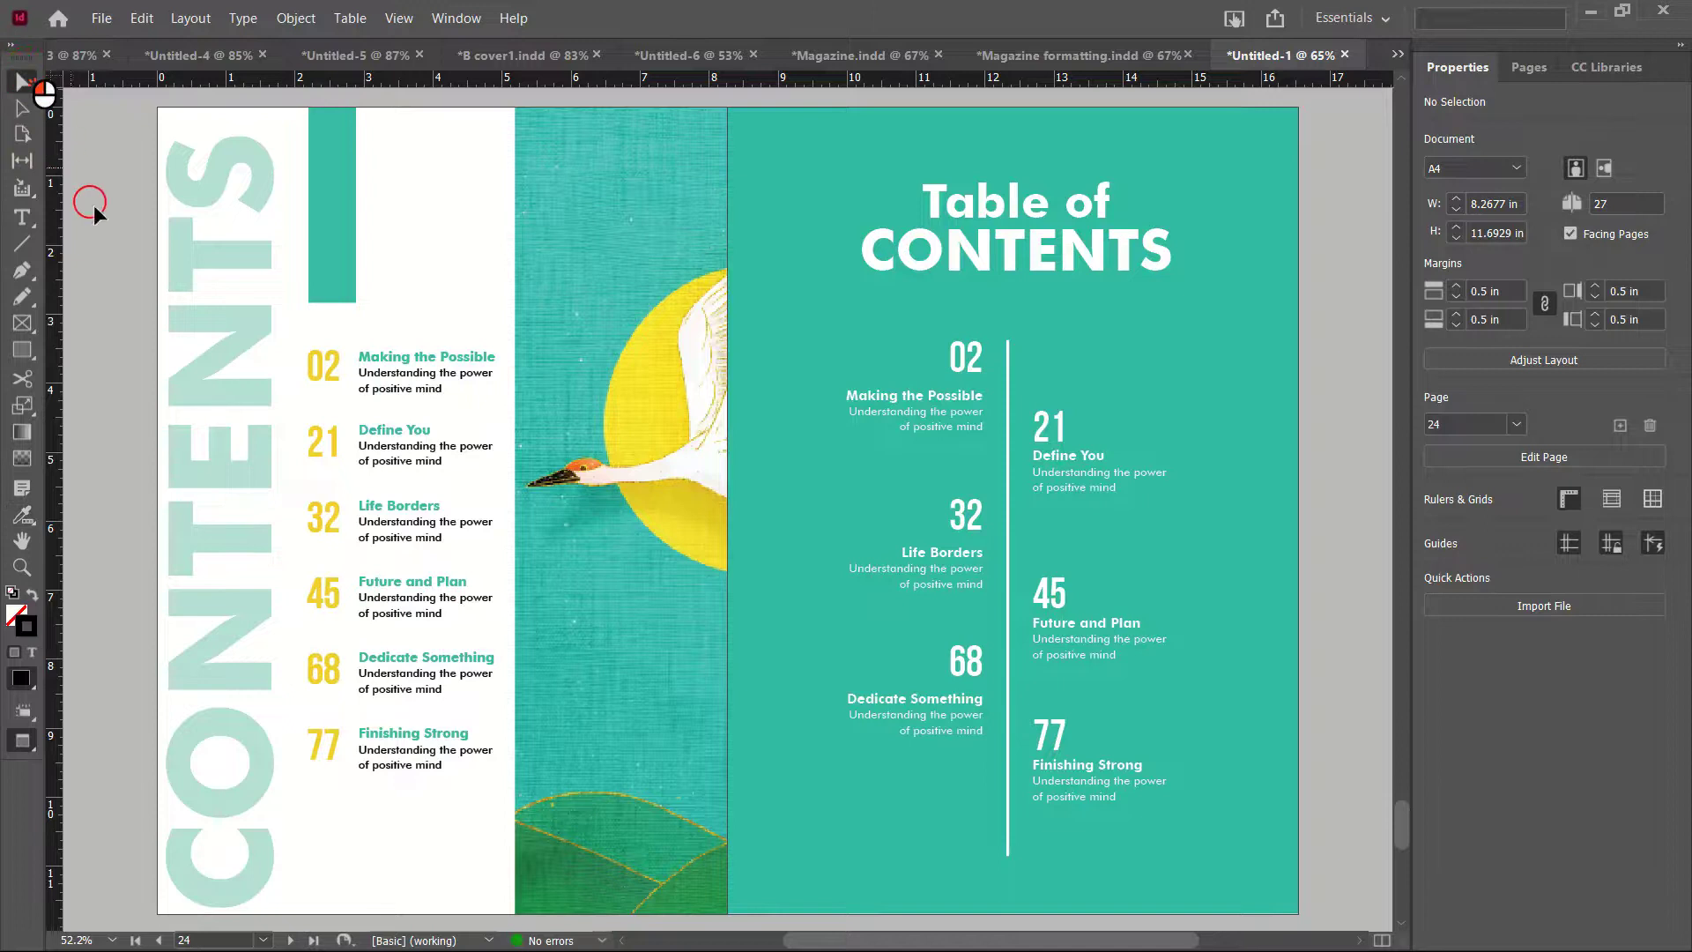
left_click(123, 234)
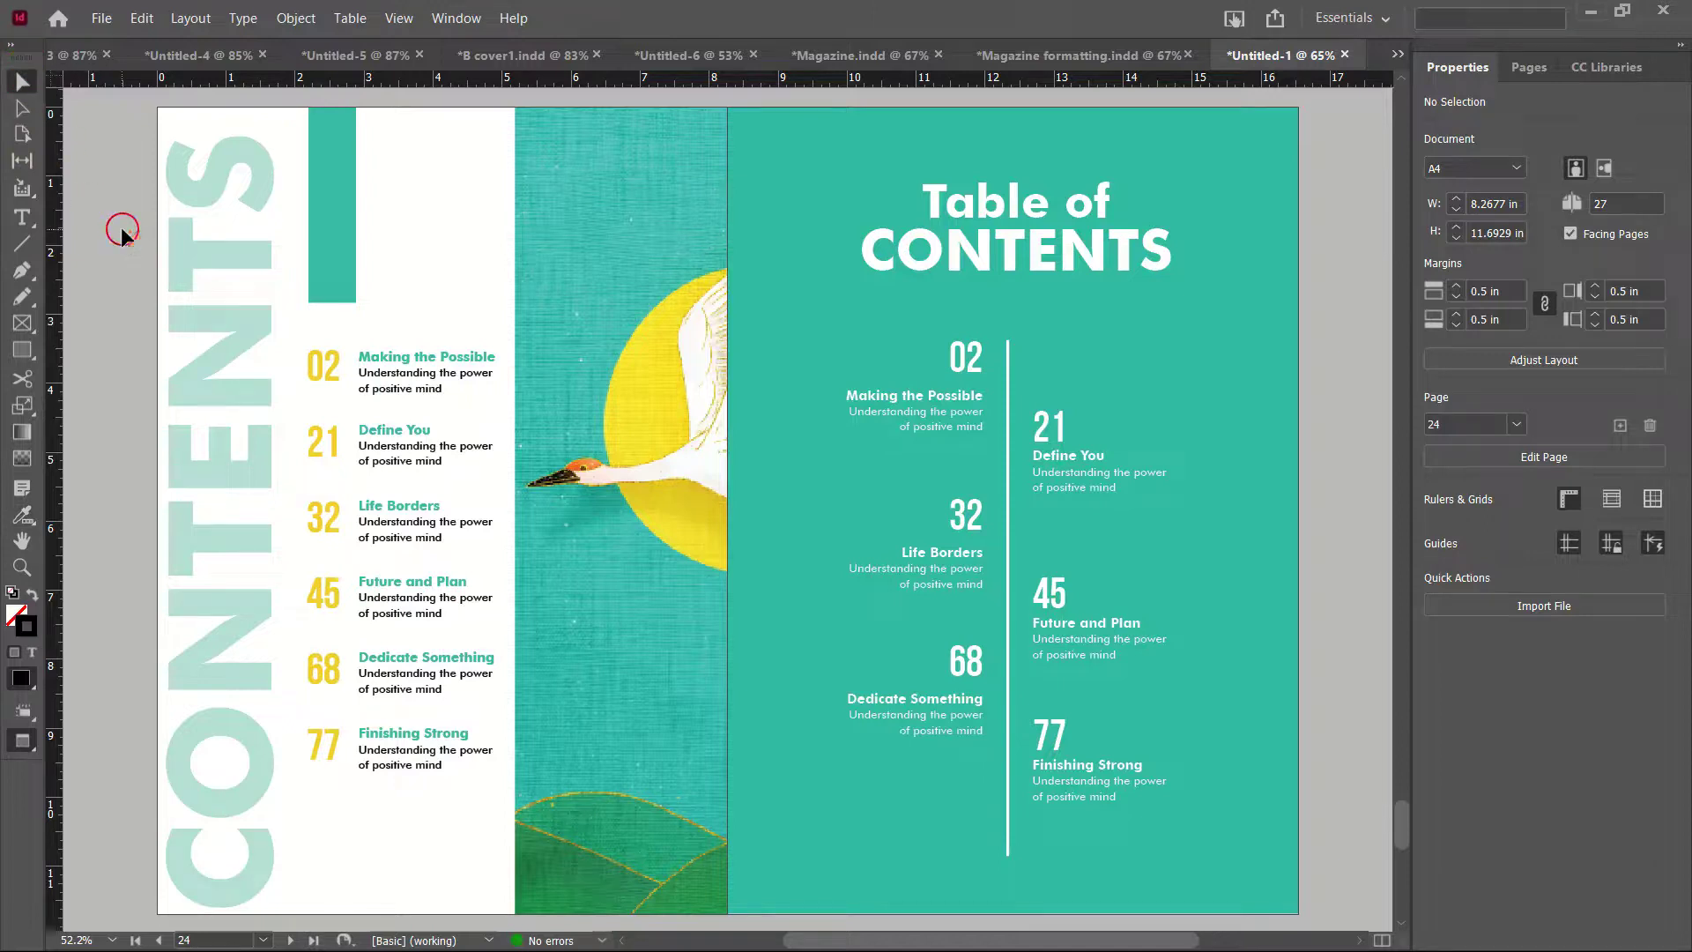